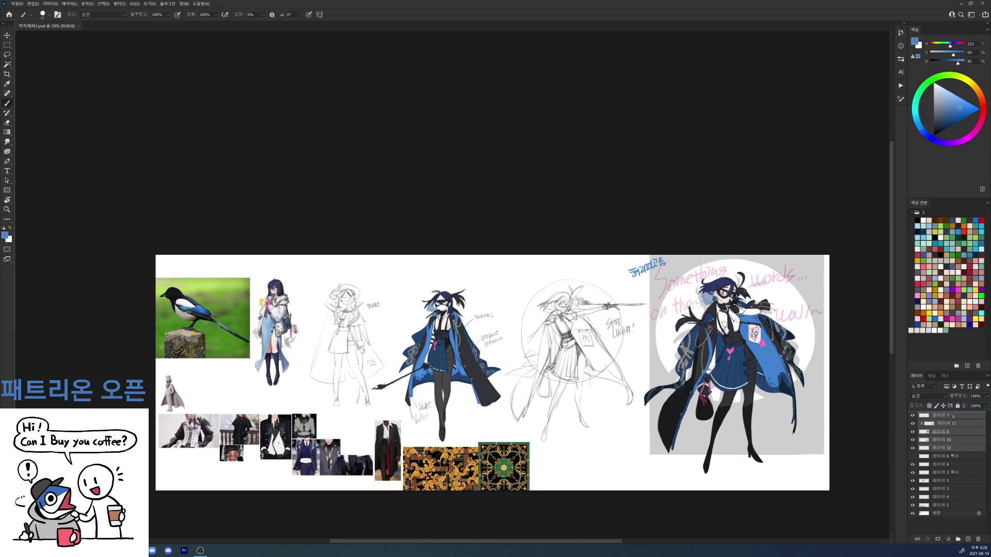
# Step: Copy the merged grey-background magpie character design and paste it into a new document
pyautogui.click(913, 416)
pyautogui.click(913, 416)
pyautogui.hotkey('ctrl', 'a')
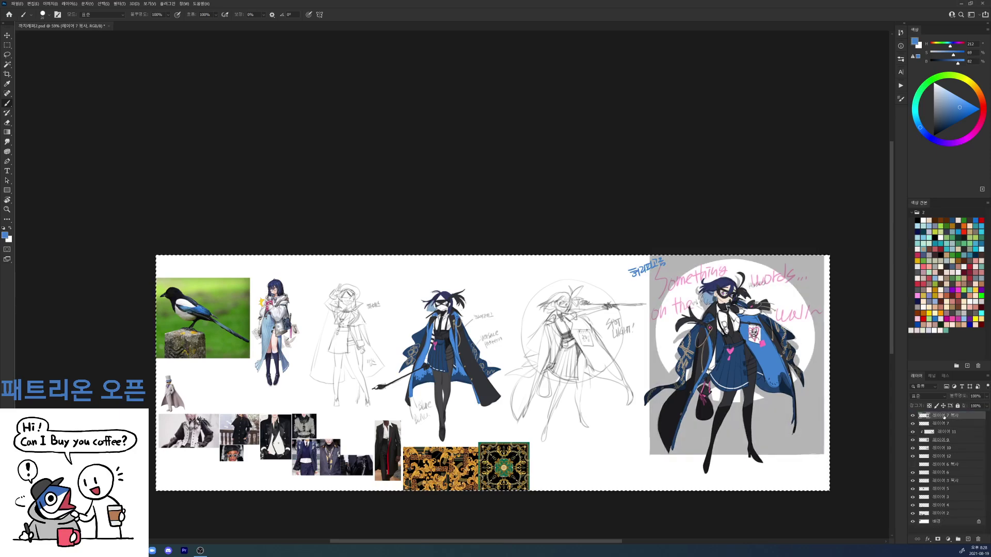
pyautogui.hotkey('ctrl', 'c')
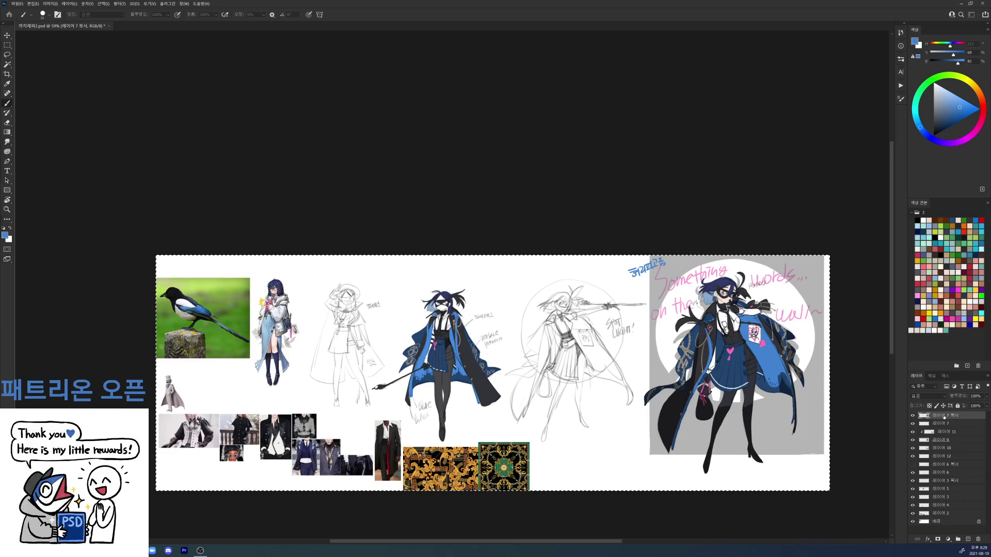
pyautogui.hotkey('ctrl', 'n')
pyautogui.press('Return')
pyautogui.hotkey('ctrl', 'v')
# Step: Extend the new document's canvas well beyond the pasted design with the Crop tool
pyautogui.scroll(-5, 680, 195)
pyautogui.press('c')
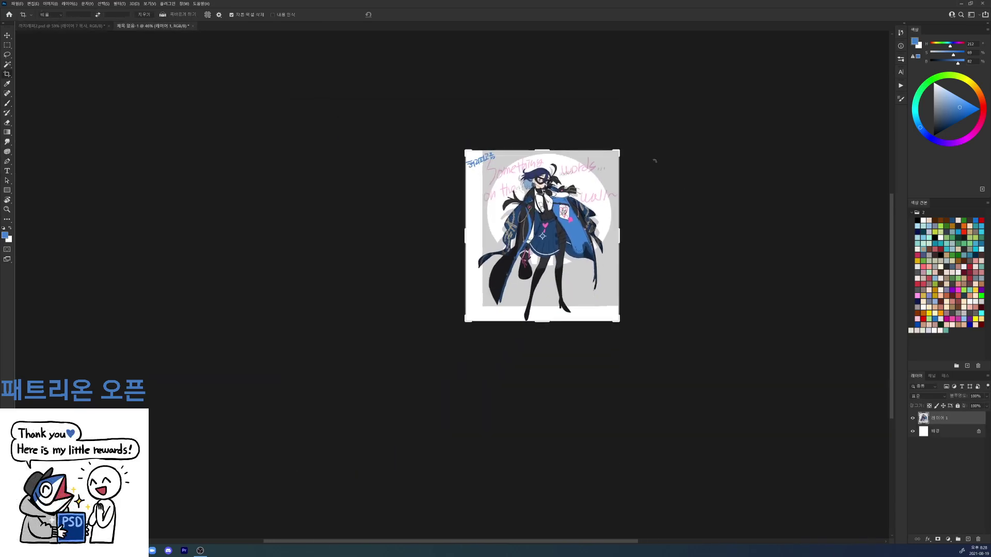
pyautogui.moveTo(621, 151); pyautogui.dragTo(749, 39)
pyautogui.press('Return')
pyautogui.press('b')
pyautogui.moveTo(637, 278); pyautogui.dragTo(620, 275)
# Step: Scale the pasted character design down and place it in the lower-left corner of the canvas
pyautogui.hotkey('ctrl', 't')
pyautogui.moveTo(462, 255); pyautogui.dragTo(431, 314)
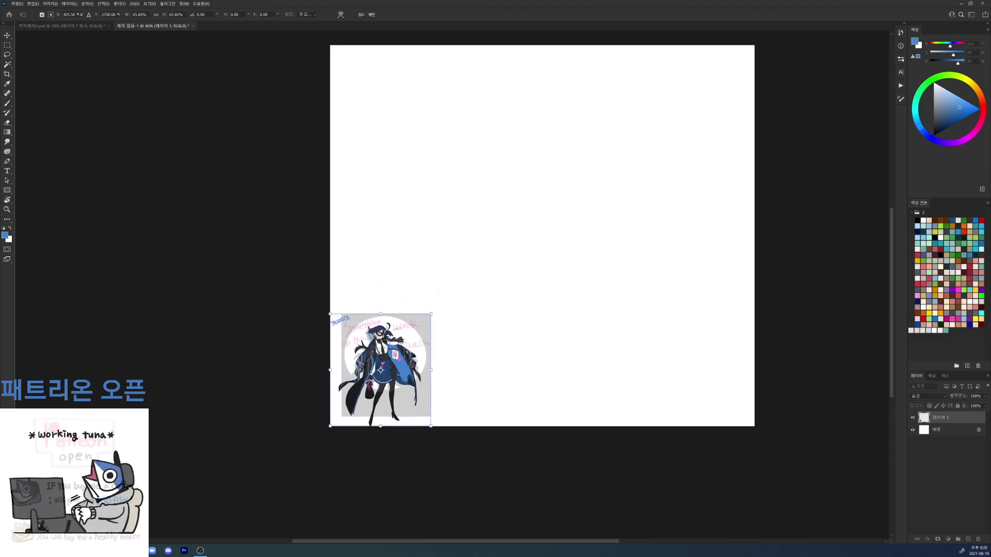
pyautogui.press('Return')
# Step: Copy the "Hush" character sketch from the reference document, paste it into the new one and enlarge it to fill the canvas height
pyautogui.hotkey('ctrl', 'Tab')
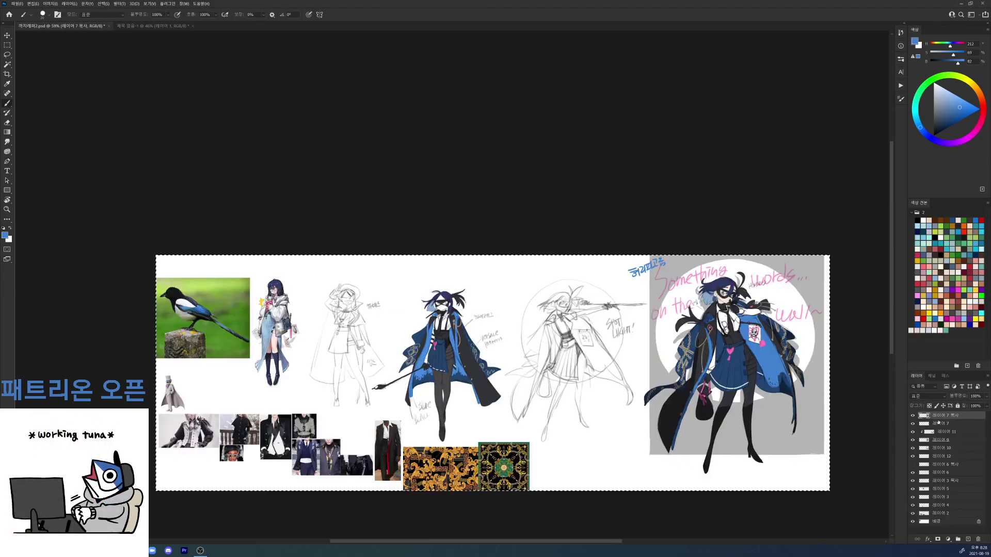
pyautogui.hotkey('ctrl', 'Tab')
pyautogui.hotkey('ctrl', 'v')
pyautogui.press('l')
pyautogui.moveTo(498, 175)
pyautogui.mouseDown()
pyautogui.moveTo(460, 160)
pyautogui.moveTo(515, 150)
pyautogui.moveTo(474, 172)
pyautogui.mouseUp()
pyautogui.hotkey('ctrl', 'd')
pyautogui.hotkey('ctrl', 't')
pyautogui.moveTo(612, 161); pyautogui.dragTo(695, 59)
pyautogui.moveTo(654, 155); pyautogui.dragTo(674, 142)
pyautogui.press('Return')
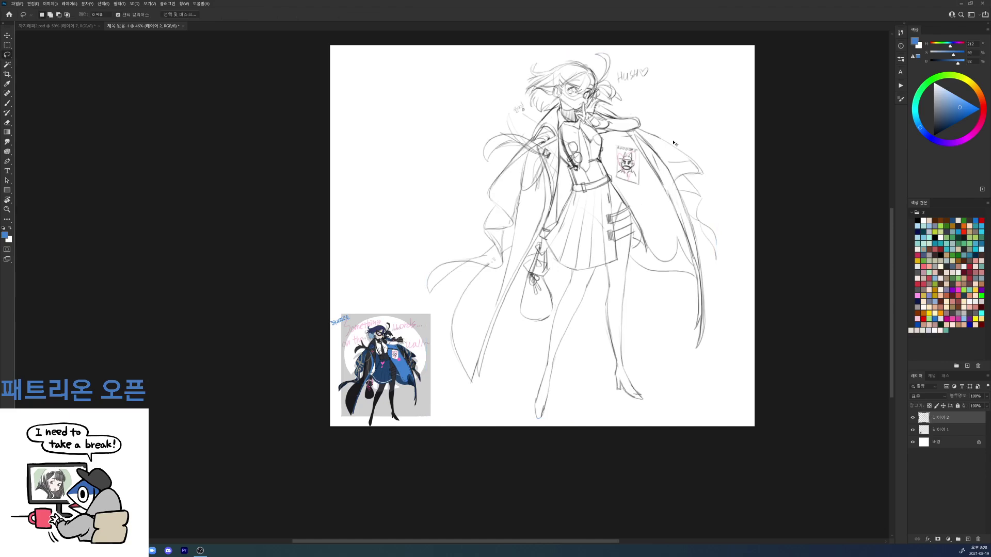
# Step: Copy the magpie photo from the reference document and place it scaled down above the small character design
pyautogui.hotkey('ctrl', 'Tab')
pyautogui.click(941, 513)
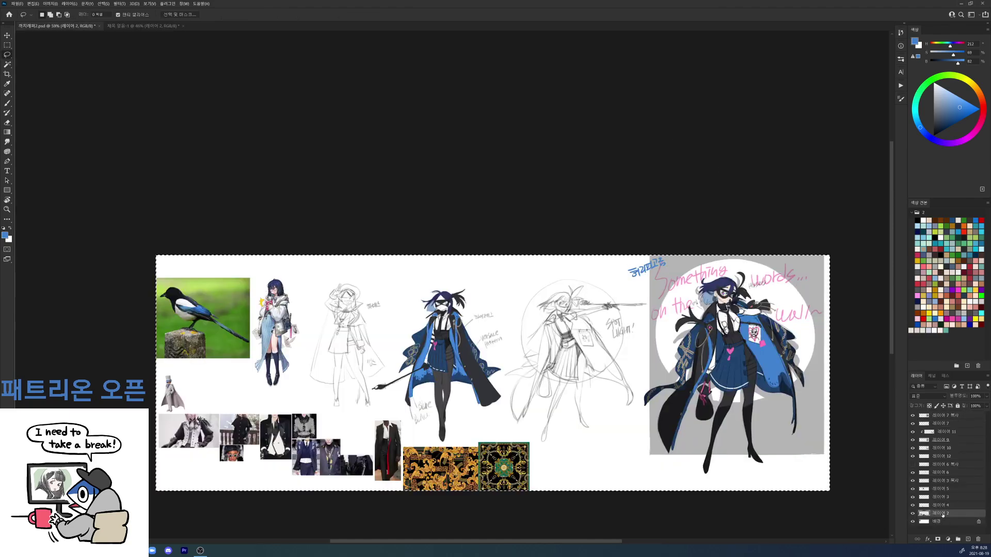
pyautogui.click(926, 522)
pyautogui.hotkey('ctrl', 'd')
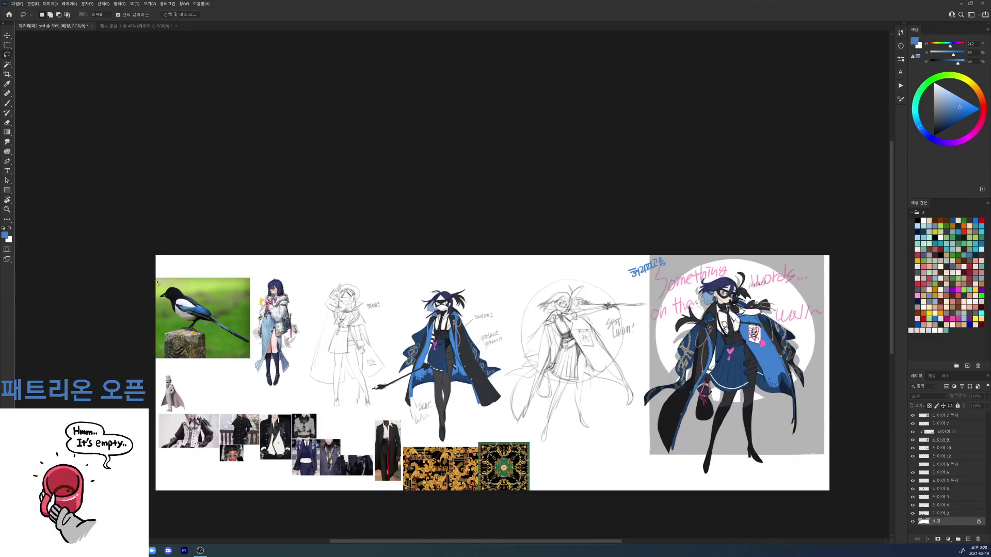
pyautogui.press('m')
pyautogui.moveTo(158, 283); pyautogui.dragTo(247, 358)
pyautogui.hotkey('ctrl', 'c')
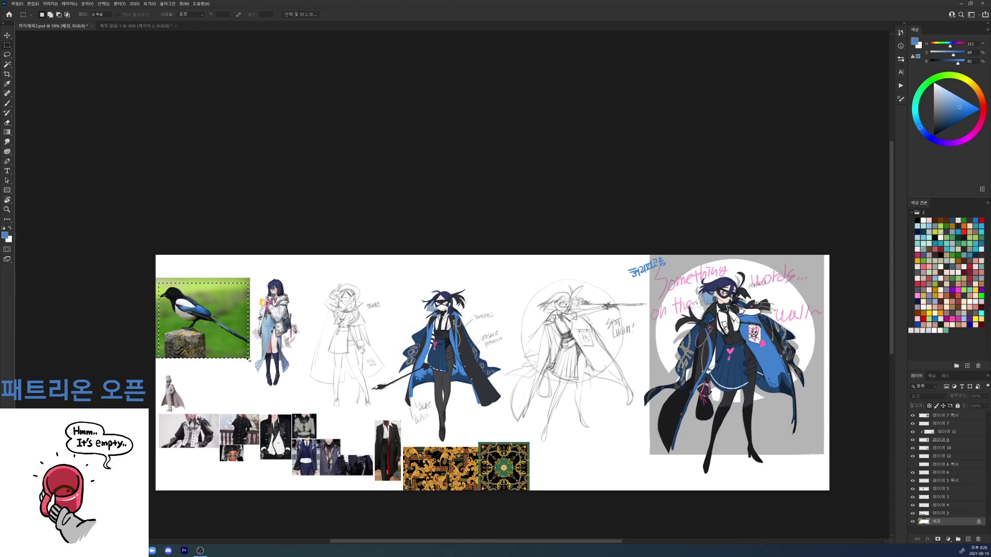
pyautogui.hotkey('ctrl', 'Tab')
pyautogui.hotkey('ctrl', 'v')
pyautogui.moveTo(530, 234); pyautogui.dragTo(379, 287)
pyautogui.hotkey('ctrl', 't')
pyautogui.press('Return')
# Step: Copy the blue-haired girl reference, save and close its document, and paste her above the magpie photo
pyautogui.hotkey('ctrl', 'Tab')
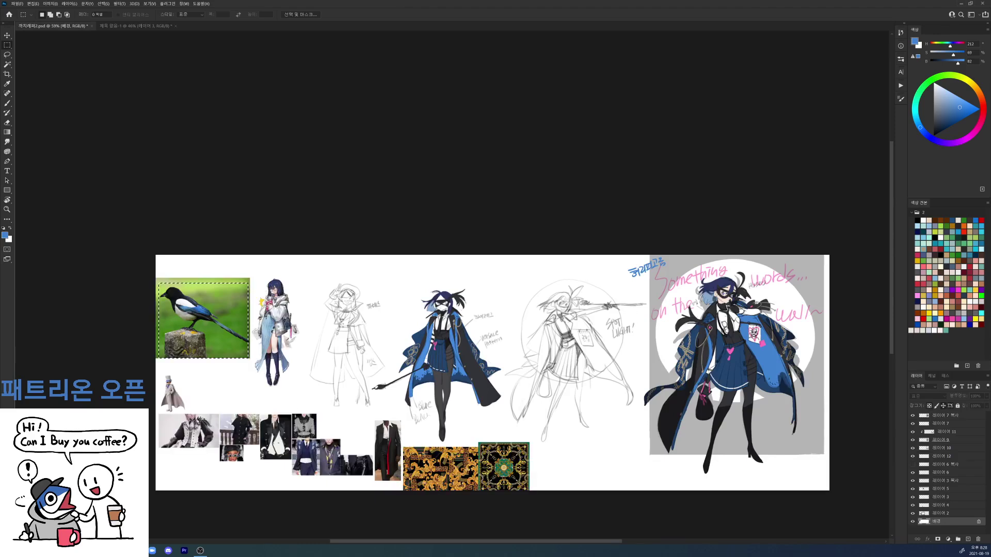
pyautogui.click(940, 506)
pyautogui.click(933, 514)
pyautogui.hotkey('ctrl', 'd')
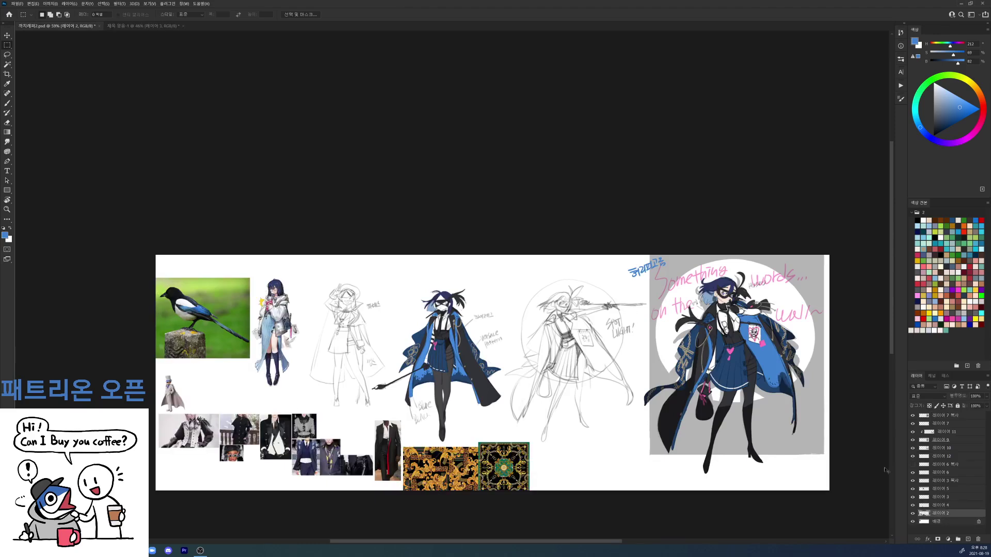
pyautogui.moveTo(251, 278); pyautogui.dragTo(301, 389)
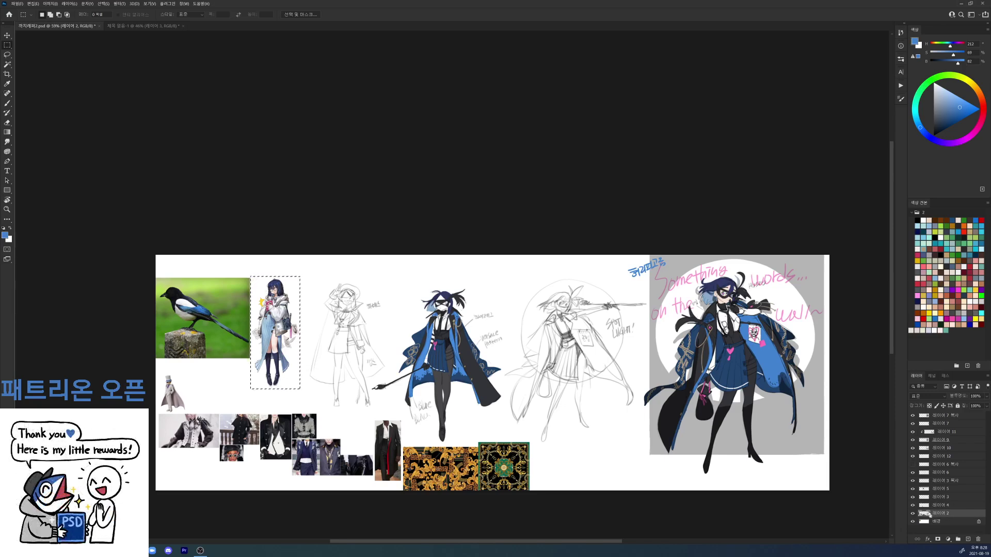
pyautogui.hotkey('ctrl', 's')
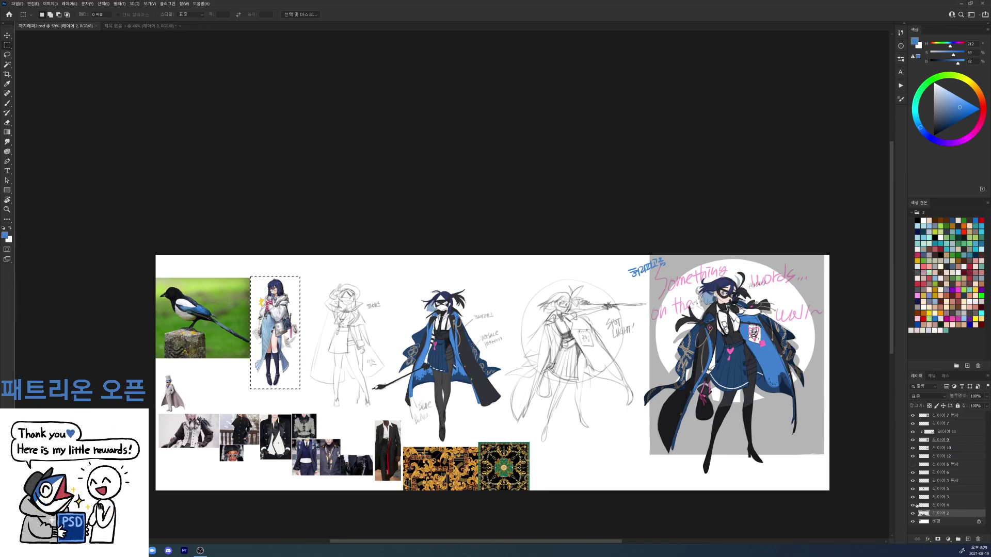
pyautogui.hotkey('ctrl', 'w')
pyautogui.hotkey('ctrl', 'v')
pyautogui.moveTo(575, 253); pyautogui.dragTo(383, 233)
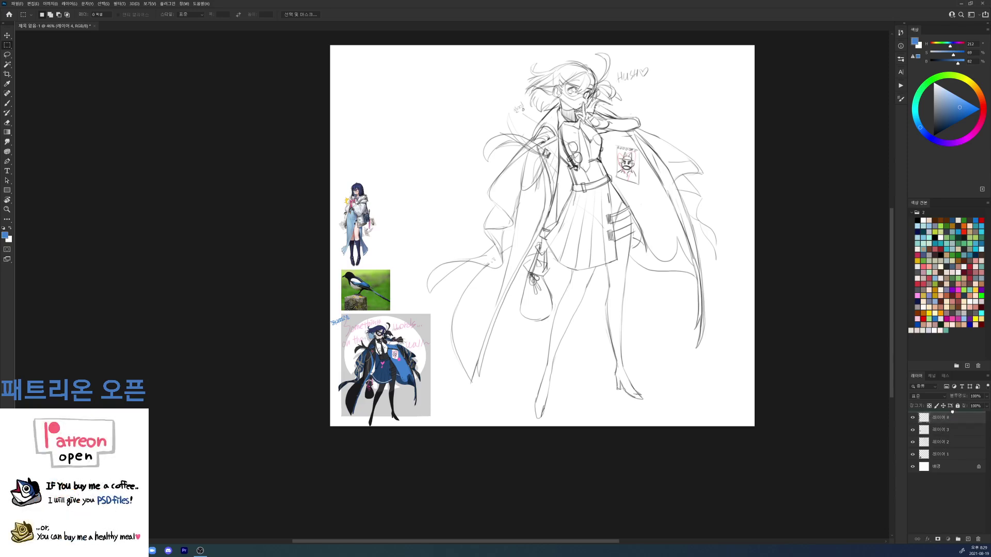
# Step: Move the sketch layer above the reference images and merge the three reference layers into one
pyautogui.moveTo(952, 413); pyautogui.dragTo(950, 414)
pyautogui.click(912, 418)
pyautogui.click(913, 418)
pyautogui.click(935, 430)
pyautogui.keyDown('shift'); pyautogui.click(938, 455); pyautogui.keyUp('shift')
pyautogui.hotkey('ctrl', 'e')
# Step: Lower the sketch layer's opacity to 14%
pyautogui.click(941, 418)
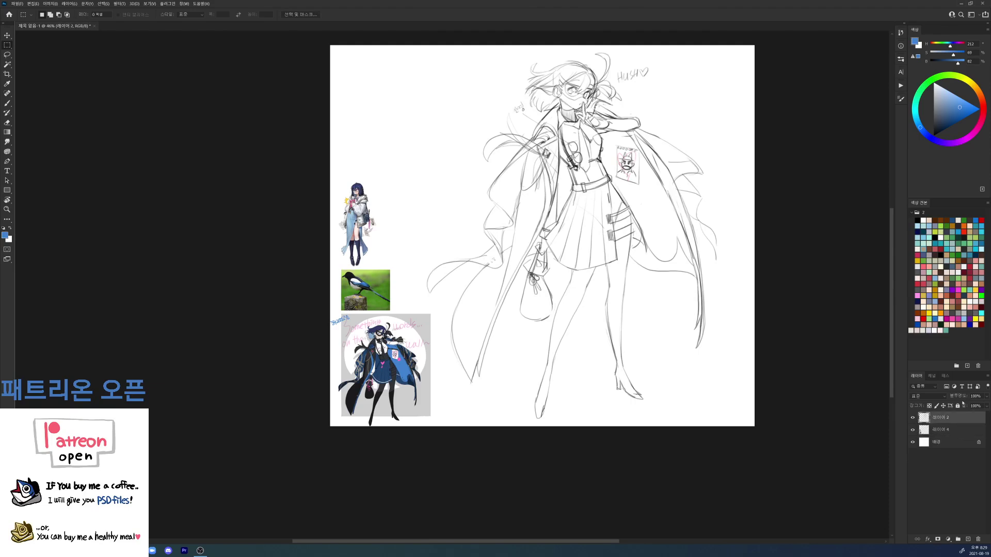
pyautogui.click(980, 406)
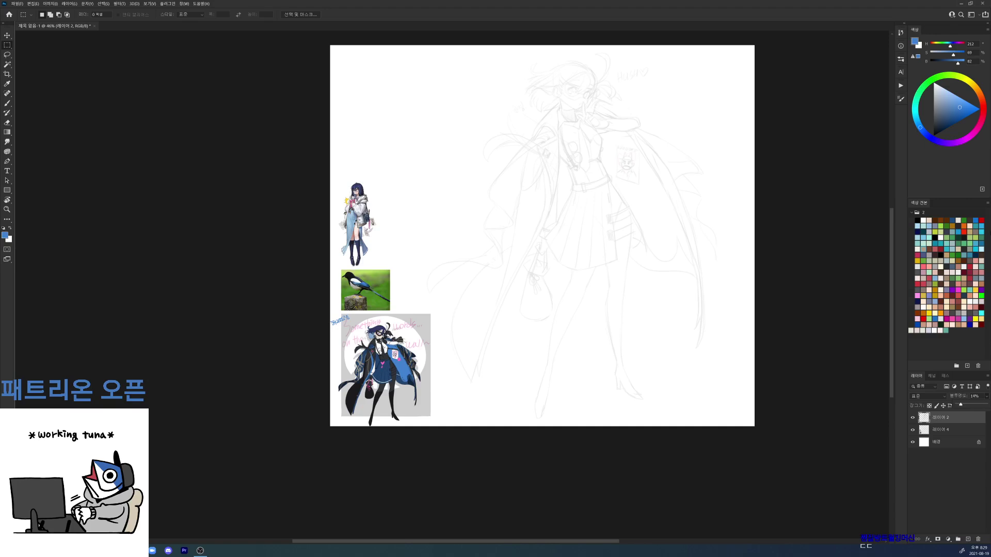
pyautogui.press('Return')
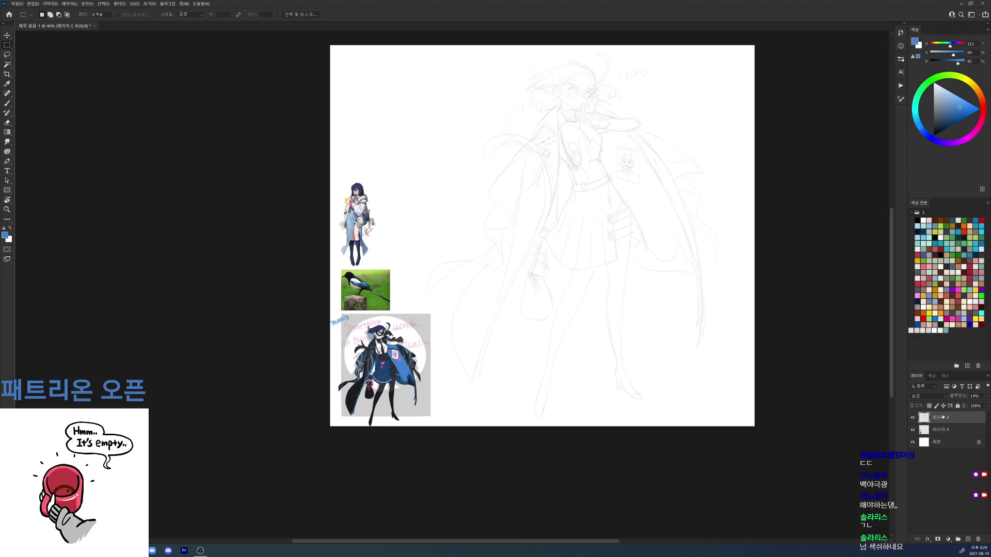
# Step: Add a new layer above the faded sketch and choose a small round brush preset for line art
pyautogui.hotkey('ctrl', 'shift', 'alt', 'n')
pyautogui.scroll(5, 603, 75)
pyautogui.press('b')
pyautogui.rightClick(606, 138)
pyautogui.click(659, 199)
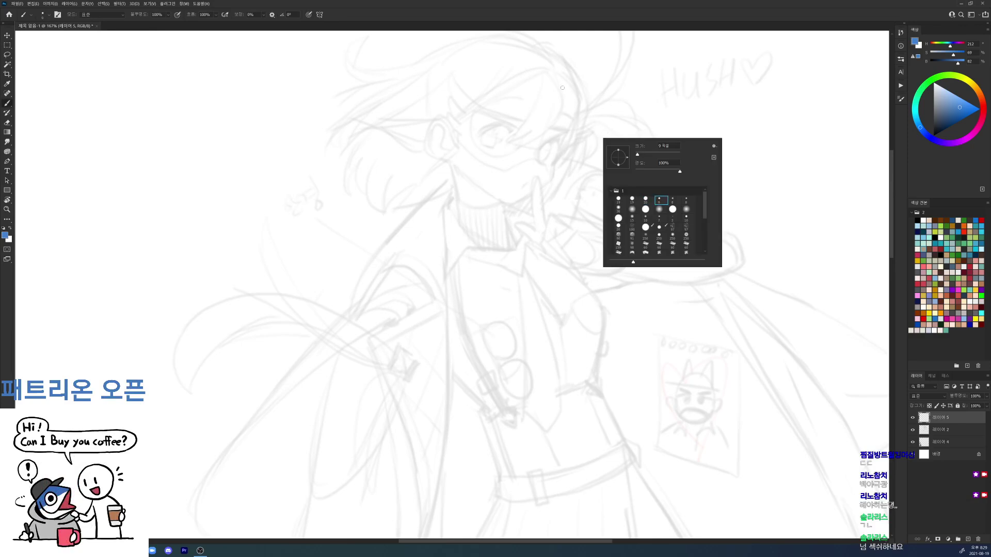
# Step: Reset the colours to black and white and ink the face contour from the forehead around the chin and jaw
pyautogui.click(571, 83)
pyautogui.moveTo(572, 104); pyautogui.dragTo(573, 120)
pyautogui.hotkey('ctrl', 'z')
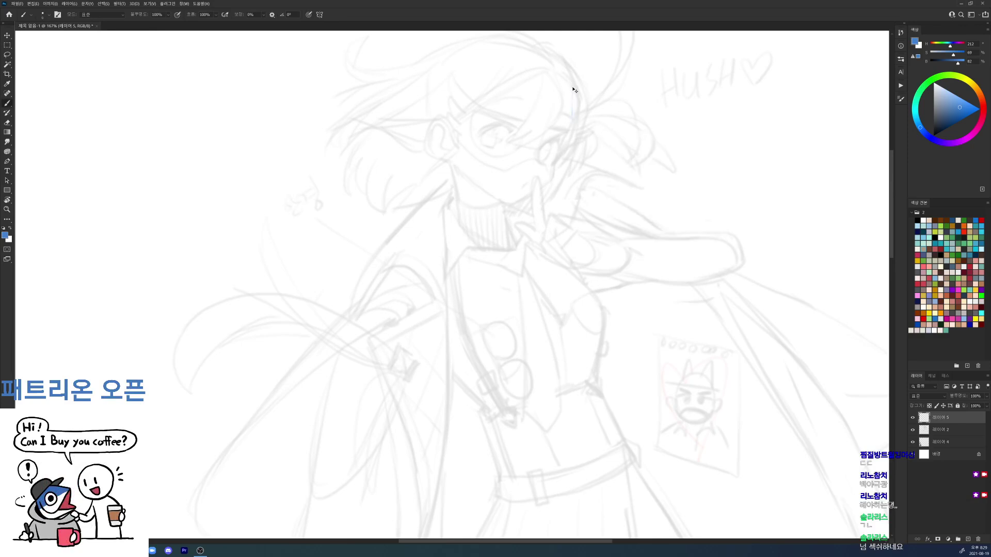
pyautogui.press('d')
pyautogui.moveTo(572, 87)
pyautogui.mouseDown()
pyautogui.moveTo(571, 123)
pyautogui.moveTo(550, 182)
pyautogui.moveTo(515, 204)
pyautogui.mouseUp()
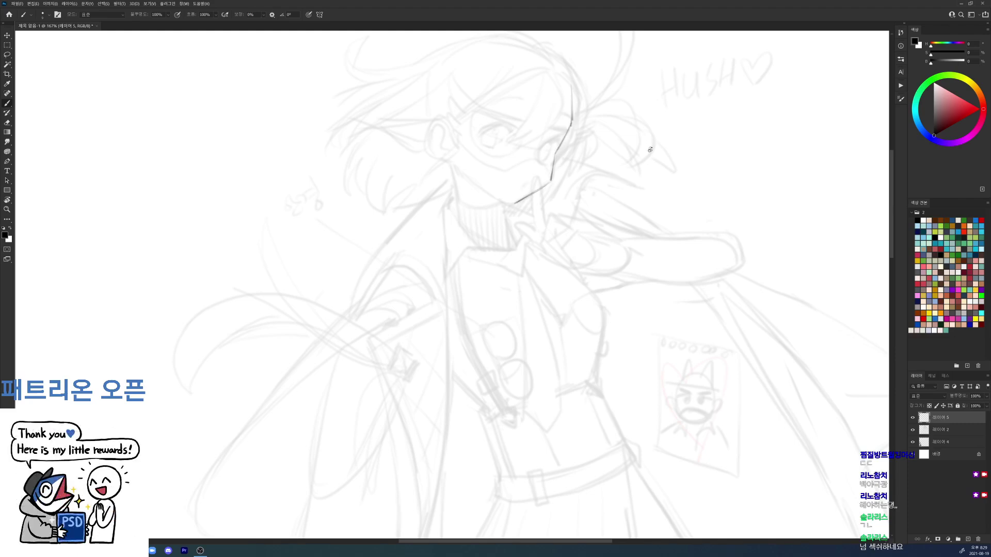
pyautogui.moveTo(650, 146); pyautogui.dragTo(693, 297)
pyautogui.moveTo(524, 206); pyautogui.dragTo(545, 248)
pyautogui.press('r')
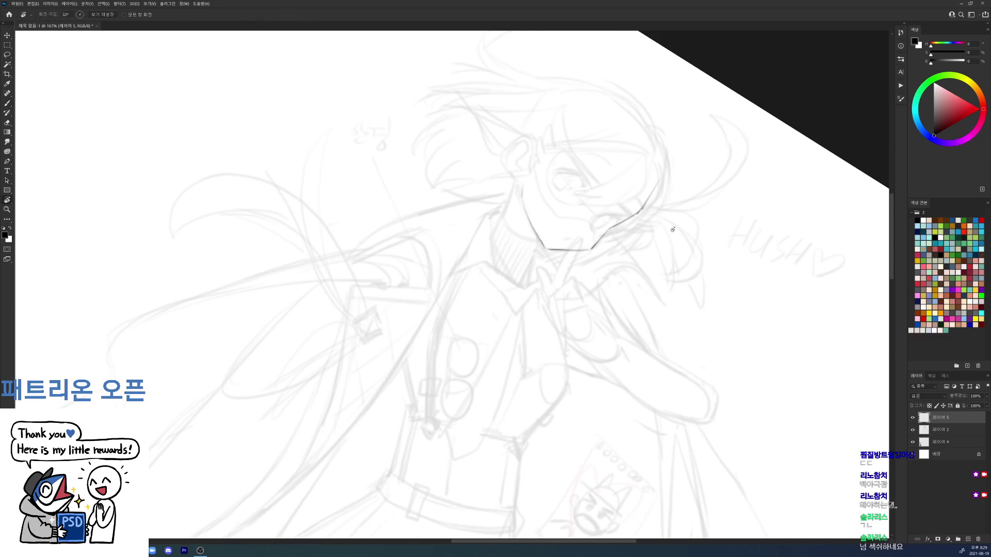
pyautogui.press('Escape')
pyautogui.press('b')
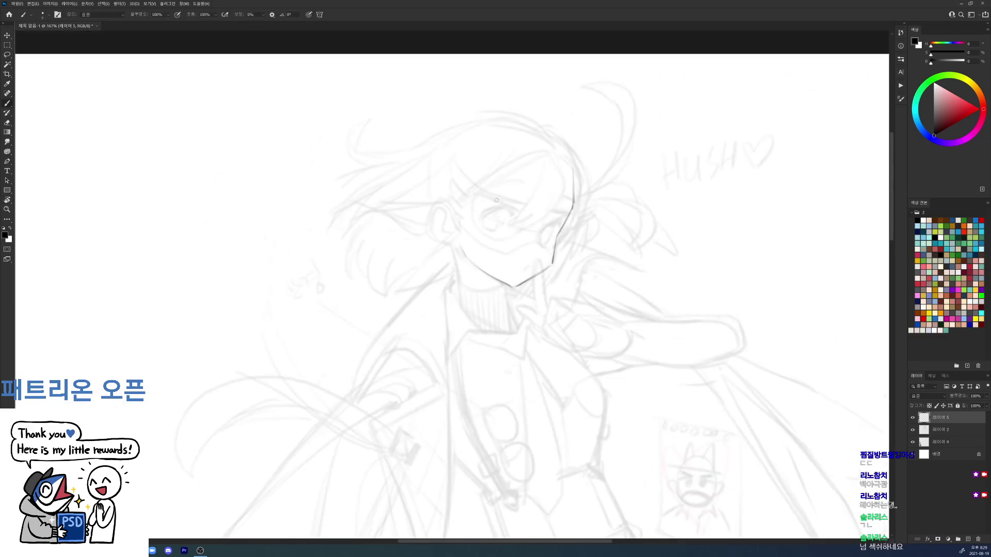
# Step: Ink the ear with its inner lines and clean up the forehead line with the Eraser
pyautogui.moveTo(454, 216)
pyautogui.mouseDown()
pyautogui.moveTo(447, 204)
pyautogui.moveTo(436, 218)
pyautogui.moveTo(442, 239)
pyautogui.moveTo(455, 242)
pyautogui.moveTo(448, 213)
pyautogui.moveTo(440, 221)
pyautogui.moveTo(453, 223)
pyautogui.mouseUp()
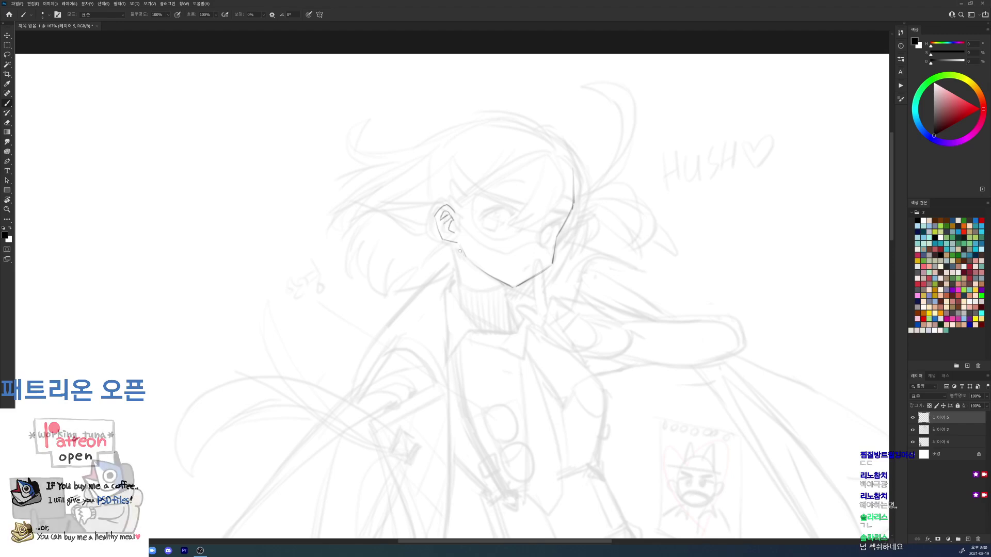
pyautogui.press('e')
pyautogui.moveTo(566, 168); pyautogui.dragTo(573, 203)
pyautogui.press('b')
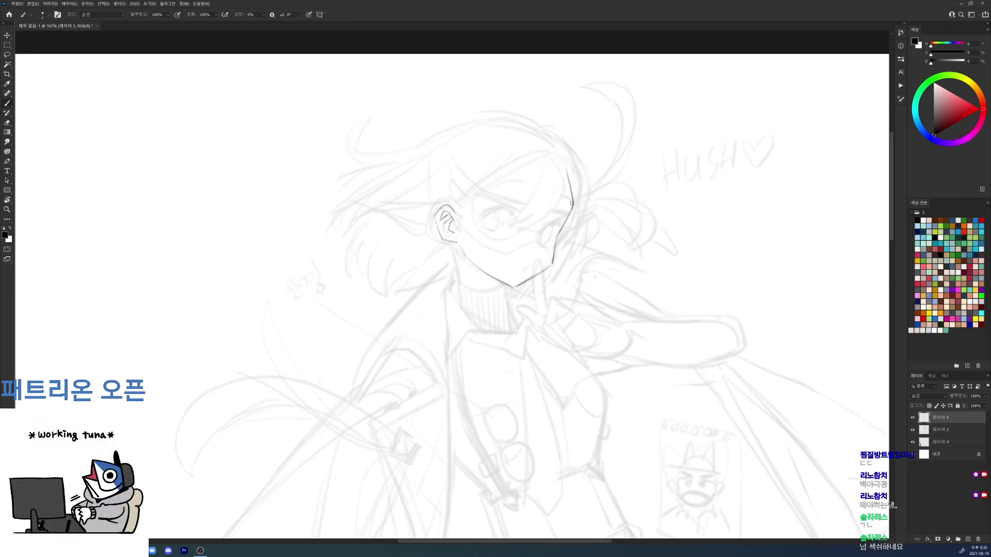
# Step: Save the document as a Photoshop file named 까치
pyautogui.hotkey('ctrl', 's')
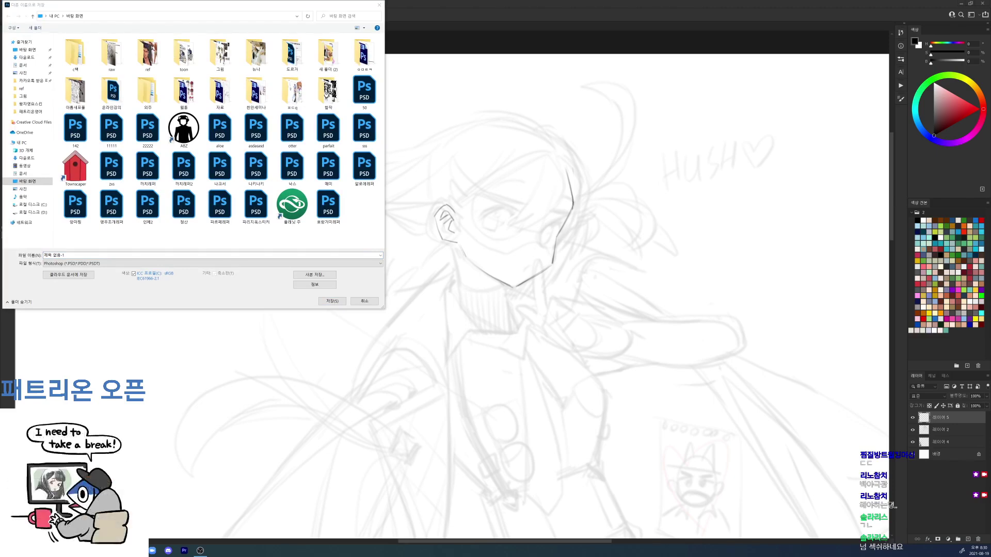
pyautogui.click(78, 256)
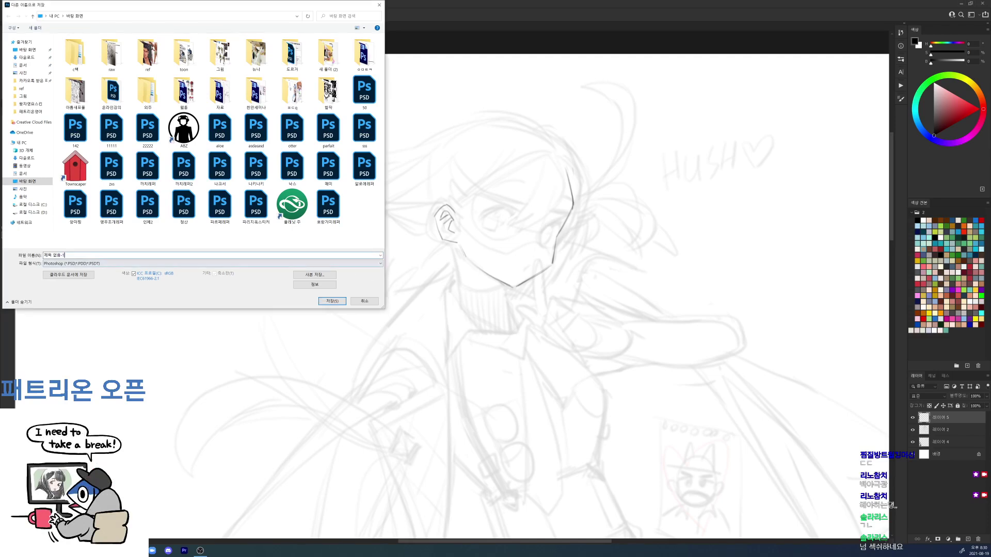
pyautogui.press('BackSpace')
pyautogui.press('BackSpace')
pyautogui.press('BackSpace')
pyautogui.press('BackSpace')
pyautogui.press('BackSpace')
pyautogui.press('BackSpace')
pyautogui.press('BackSpace')
pyautogui.write('까치')
pyautogui.press('Return')
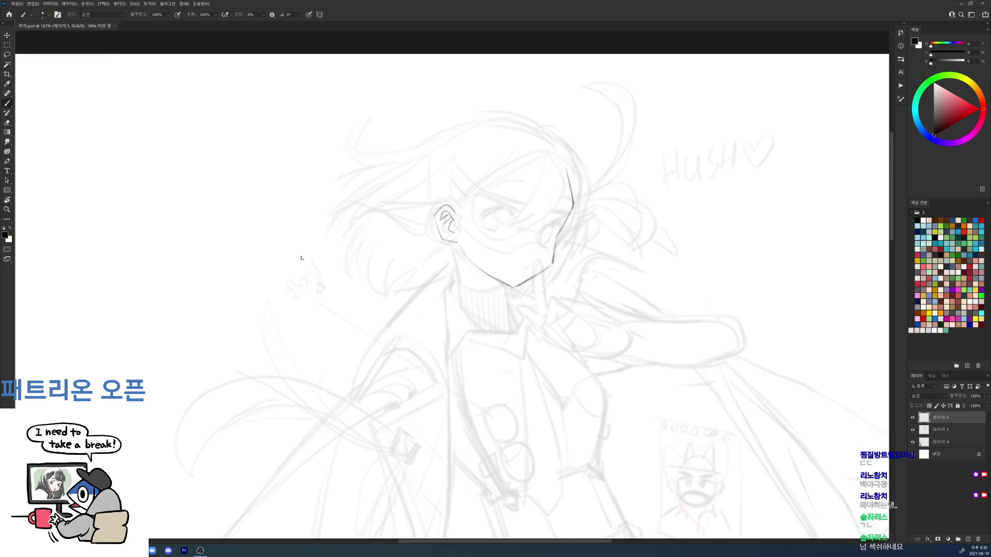
# Step: Ink the neck and turtleneck lines under the chin and add a thick black stripe down the turtleneck's front
pyautogui.moveTo(560, 193)
pyautogui.mouseDown()
pyautogui.moveTo(609, 141)
pyautogui.moveTo(635, 132)
pyautogui.mouseUp()
pyautogui.moveTo(509, 182)
pyautogui.mouseDown()
pyautogui.moveTo(511, 232)
pyautogui.moveTo(558, 239)
pyautogui.moveTo(524, 222)
pyautogui.moveTo(554, 221)
pyautogui.mouseUp()
pyautogui.hotkey('ctrl', 'z')
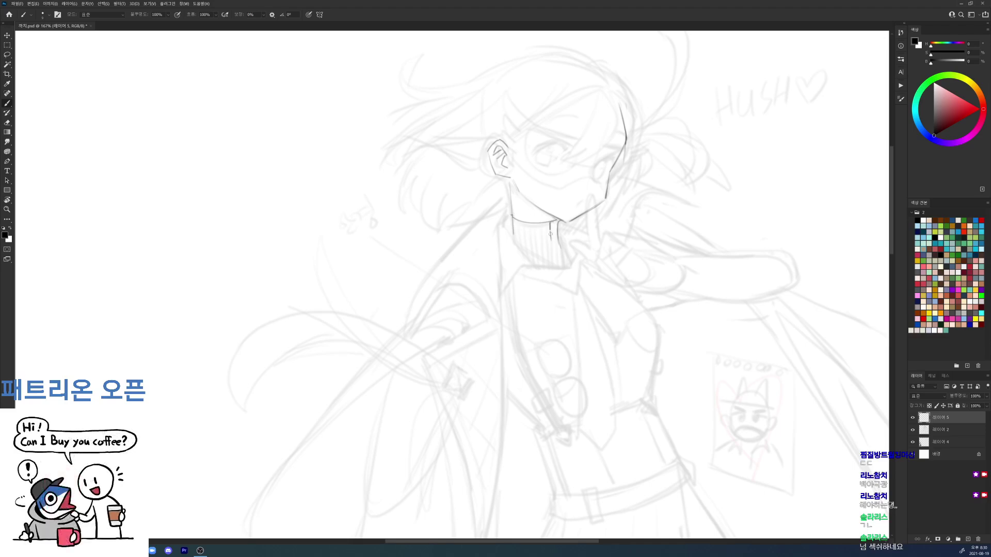
pyautogui.moveTo(550, 240); pyautogui.dragTo(557, 262)
pyautogui.moveTo(552, 224)
pyautogui.mouseDown()
pyautogui.moveTo(560, 264)
pyautogui.moveTo(553, 243)
pyautogui.moveTo(546, 249)
pyautogui.mouseUp()
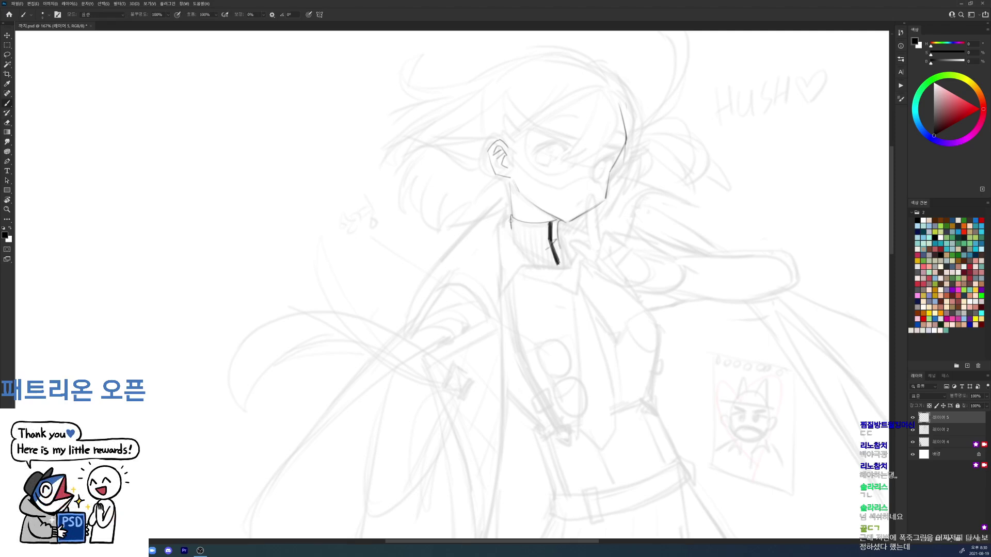
# Step: Ink the pointed collar flap below the ear, including its folded back edge and shading
pyautogui.moveTo(701, 104); pyautogui.dragTo(611, 262)
pyautogui.moveTo(519, 250); pyautogui.dragTo(536, 294)
pyautogui.hotkey('ctrl', 'z')
pyautogui.moveTo(520, 252)
pyautogui.mouseDown()
pyautogui.moveTo(547, 305)
pyautogui.moveTo(527, 245)
pyautogui.moveTo(503, 284)
pyautogui.mouseUp()
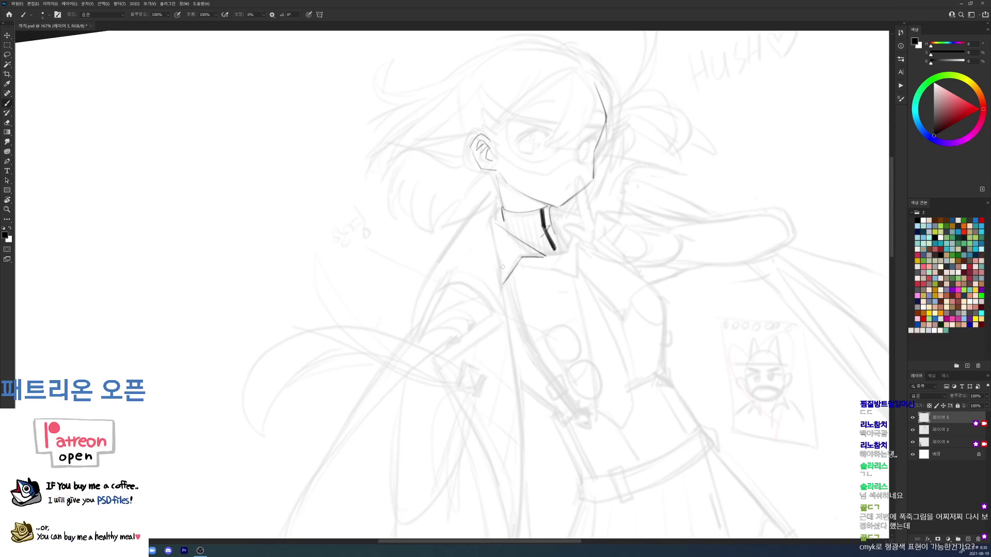
pyautogui.moveTo(502, 216); pyautogui.dragTo(497, 223)
pyautogui.moveTo(500, 208); pyautogui.dragTo(493, 217)
pyautogui.moveTo(500, 201)
pyautogui.mouseDown()
pyautogui.moveTo(489, 219)
pyautogui.moveTo(501, 271)
pyautogui.mouseUp()
pyautogui.moveTo(491, 232); pyautogui.dragTo(500, 274)
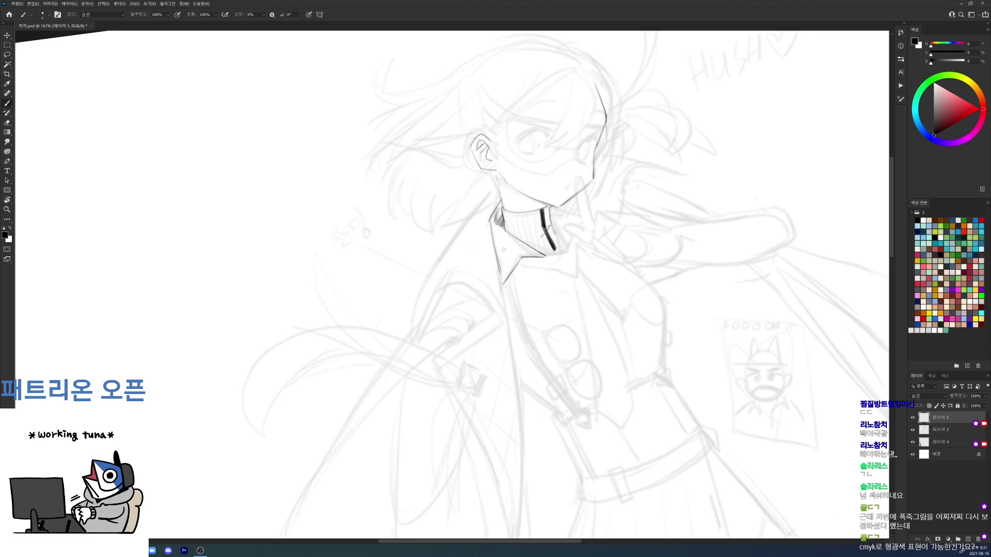
pyautogui.hotkey('ctrl', 'z')
pyautogui.moveTo(493, 245); pyautogui.dragTo(502, 288)
# Step: Ink the opposite collar flap between the turtleneck's black stripe and the raised hand
pyautogui.press('r')
pyautogui.moveTo(626, 192); pyautogui.dragTo(647, 264)
pyautogui.press('b')
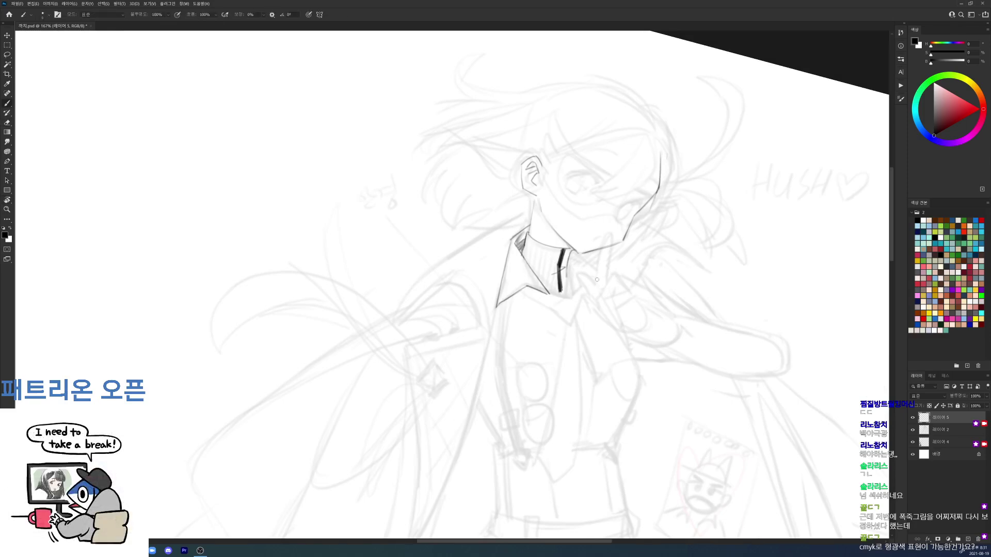
pyautogui.press('r')
pyautogui.moveTo(699, 235); pyautogui.dragTo(640, 195)
pyautogui.press('b')
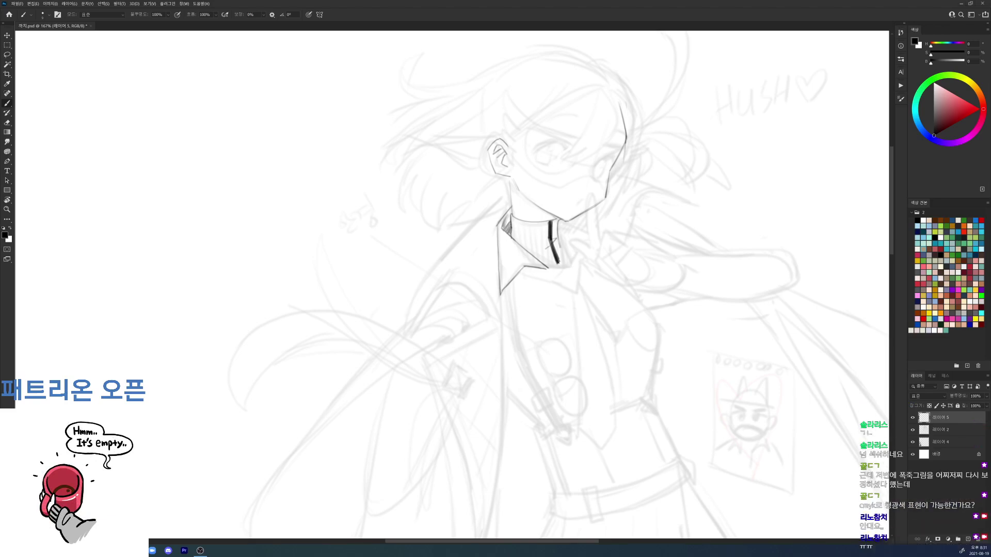
pyautogui.moveTo(616, 200); pyautogui.dragTo(592, 161)
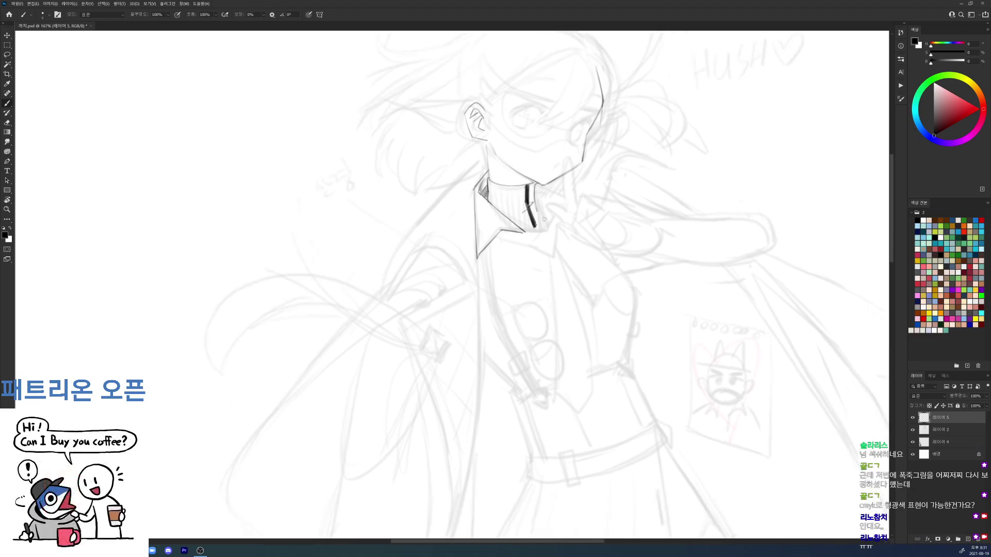
pyautogui.moveTo(546, 228)
pyautogui.mouseDown()
pyautogui.moveTo(559, 198)
pyautogui.moveTo(542, 188)
pyautogui.moveTo(569, 203)
pyautogui.mouseUp()
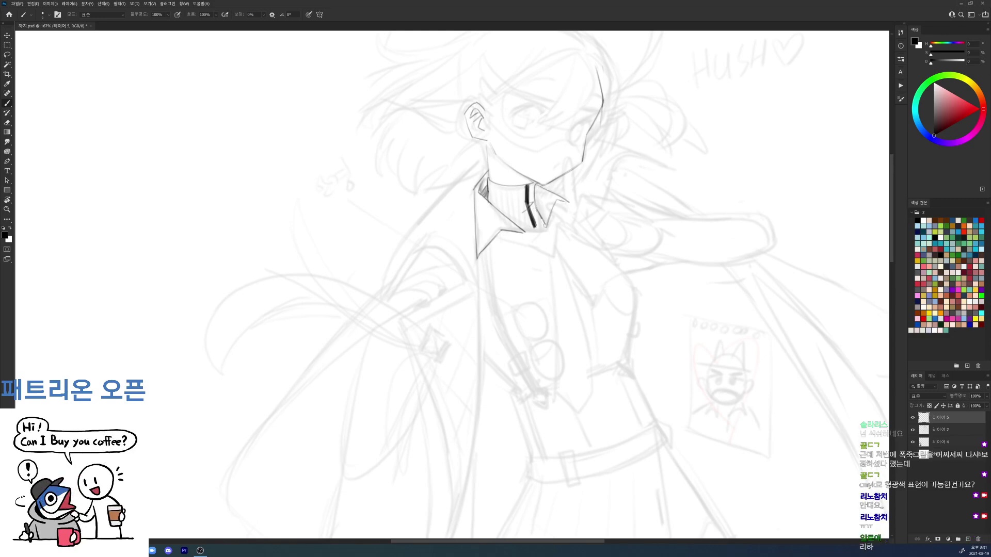
# Step: Ink the angular necktie knot just below the turtleneck, where the two collar flaps meet
pyautogui.moveTo(524, 234); pyautogui.dragTo(550, 223)
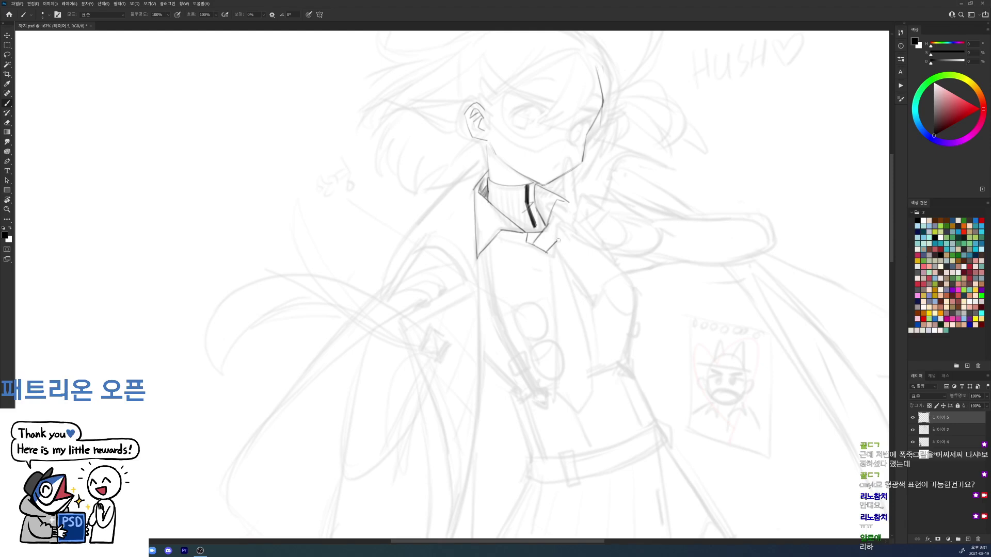
pyautogui.moveTo(550, 225)
pyautogui.mouseDown()
pyautogui.moveTo(559, 241)
pyautogui.moveTo(553, 232)
pyautogui.mouseUp()
pyautogui.press('e')
pyautogui.press('b')
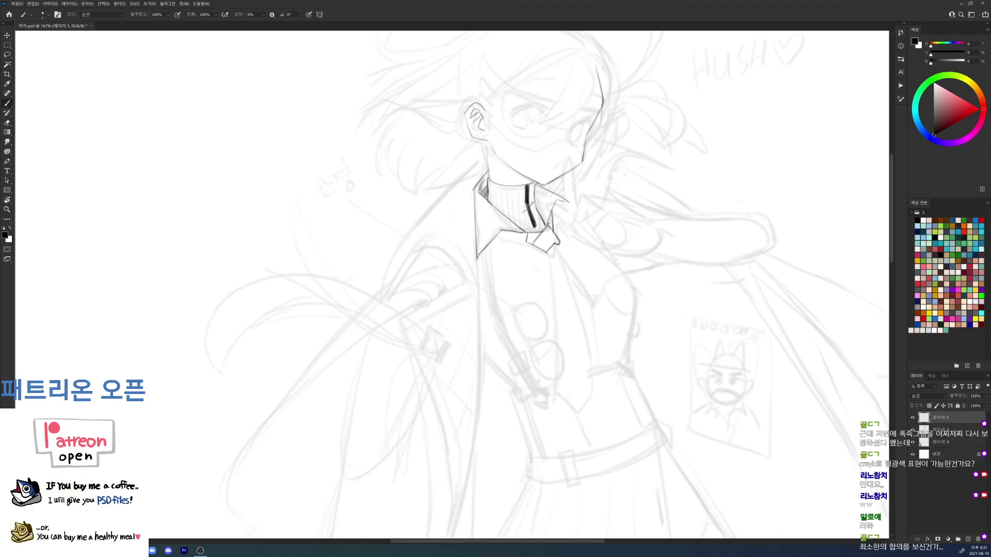
pyautogui.press('e')
pyautogui.press('e')
# Step: Ink the tie band between the pointed collar flap and the knot, with dark shading along its edge
pyautogui.press('r')
pyautogui.moveTo(553, 212); pyautogui.dragTo(567, 331)
pyautogui.press('b')
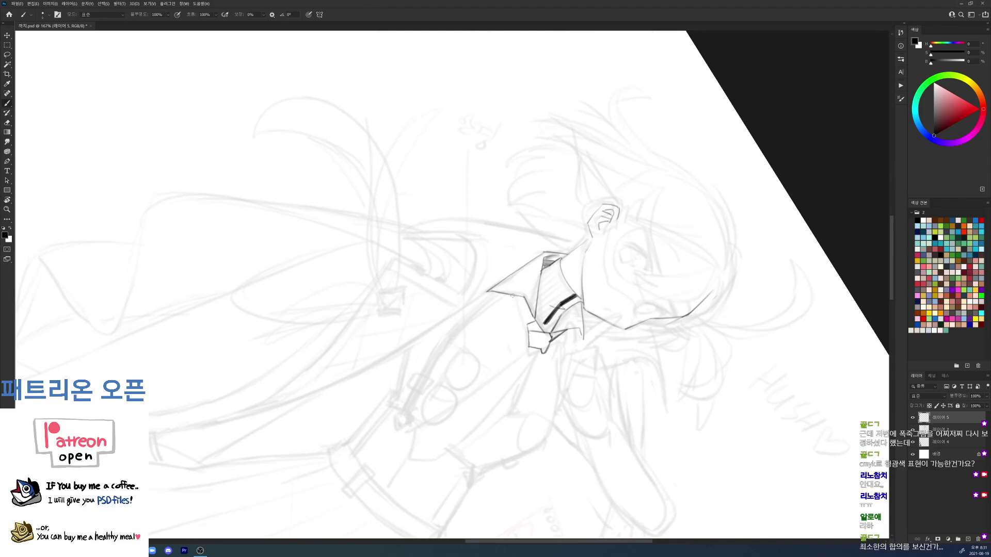
pyautogui.moveTo(514, 298); pyautogui.dragTo(528, 325)
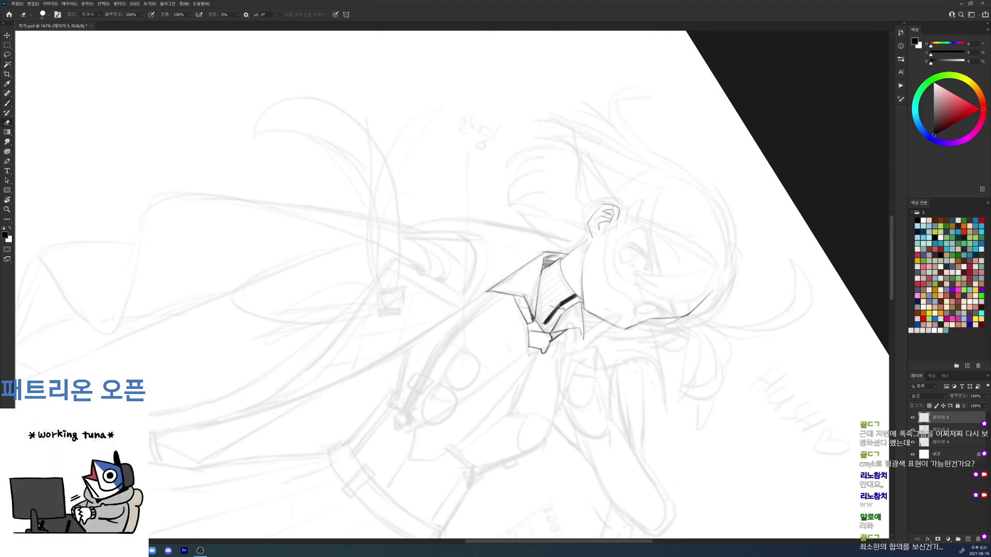
# Step: Ink the long necktie hanging from the knot down the chest, including its fold and pointed end
pyautogui.press('r')
pyautogui.moveTo(530, 315)
pyautogui.mouseDown()
pyautogui.moveTo(634, 208)
pyautogui.moveTo(649, 175)
pyautogui.mouseUp()
pyautogui.moveTo(656, 235); pyautogui.dragTo(668, 132)
pyautogui.press('b')
pyautogui.moveTo(557, 151); pyautogui.dragTo(571, 222)
pyautogui.hotkey('ctrl', 'z')
pyautogui.moveTo(556, 152)
pyautogui.mouseDown()
pyautogui.moveTo(559, 201)
pyautogui.moveTo(595, 259)
pyautogui.moveTo(569, 277)
pyautogui.moveTo(579, 256)
pyautogui.moveTo(565, 285)
pyautogui.moveTo(576, 313)
pyautogui.moveTo(601, 278)
pyautogui.moveTo(596, 254)
pyautogui.moveTo(601, 284)
pyautogui.moveTo(574, 292)
pyautogui.moveTo(561, 279)
pyautogui.moveTo(569, 308)
pyautogui.moveTo(598, 293)
pyautogui.mouseUp()
pyautogui.press('e')
pyautogui.press('b')
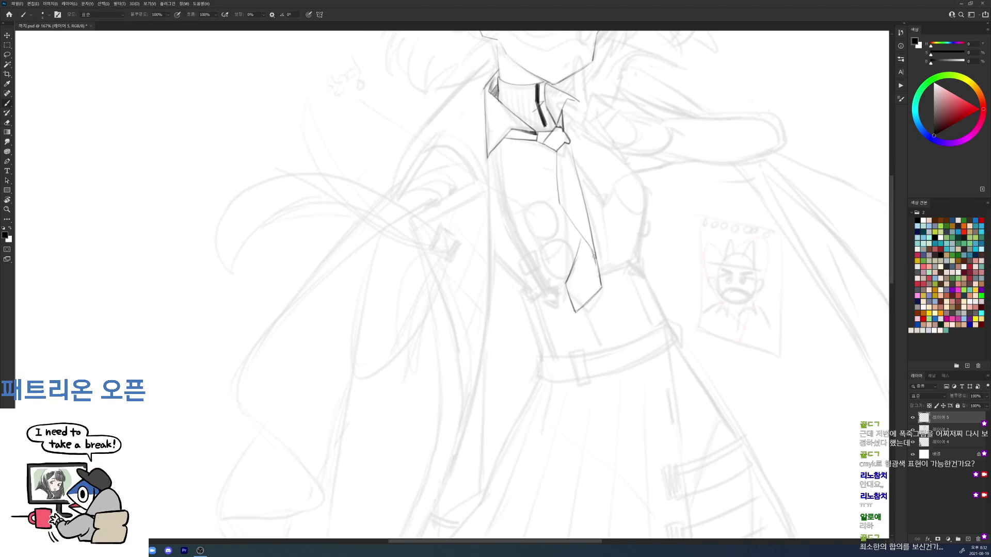
# Step: Ink the pointed central lock of bangs falling between the eyes
pyautogui.scroll(2, 583, 206)
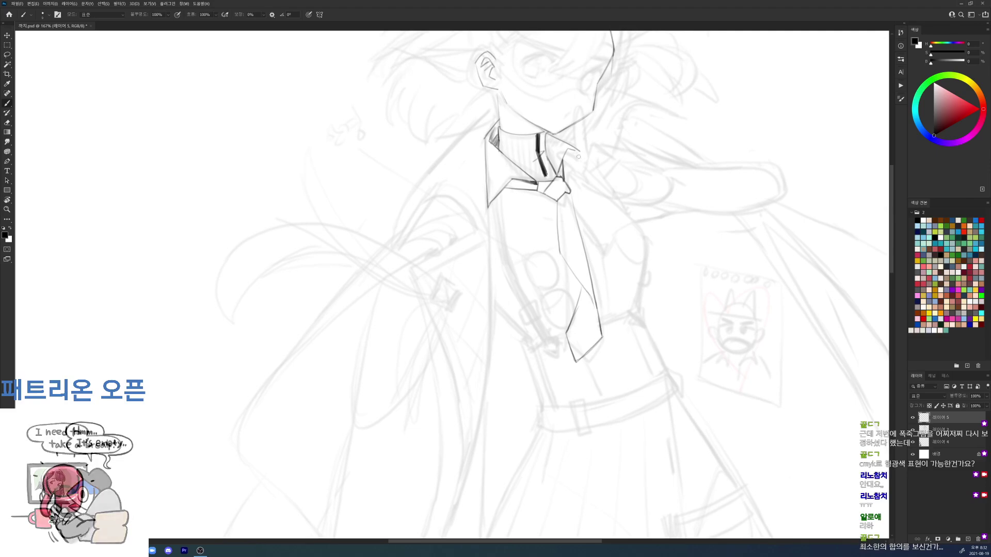
pyautogui.moveTo(573, 156); pyautogui.dragTo(521, 279)
pyautogui.moveTo(566, 221); pyautogui.dragTo(610, 282)
pyautogui.press('r')
pyautogui.moveTo(622, 246)
pyautogui.mouseDown()
pyautogui.moveTo(552, 121)
pyautogui.moveTo(544, 205)
pyautogui.mouseUp()
pyautogui.press('b')
pyautogui.hotkey('ctrl', 'z')
pyautogui.moveTo(521, 145); pyautogui.dragTo(518, 208)
pyautogui.moveTo(524, 162)
pyautogui.mouseDown()
pyautogui.moveTo(514, 206)
pyautogui.moveTo(527, 193)
pyautogui.moveTo(514, 214)
pyautogui.moveTo(534, 196)
pyautogui.moveTo(519, 210)
pyautogui.moveTo(534, 196)
pyautogui.moveTo(527, 221)
pyautogui.moveTo(546, 185)
pyautogui.moveTo(542, 205)
pyautogui.mouseUp()
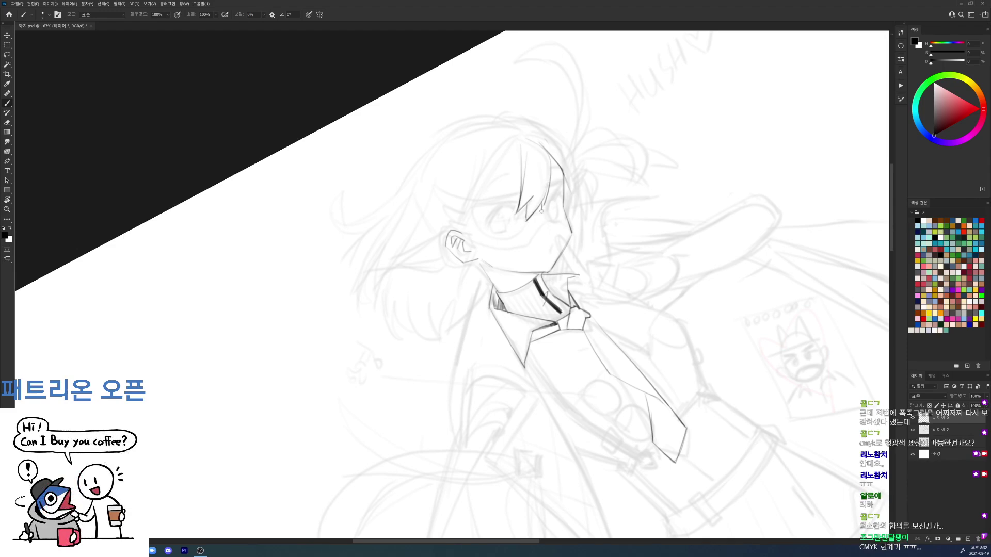
# Step: Ink the bangs' long side edge sweeping from the hair parting toward the temple
pyautogui.press('r')
pyautogui.moveTo(588, 168); pyautogui.dragTo(644, 221)
pyautogui.moveTo(562, 179); pyautogui.dragTo(556, 207)
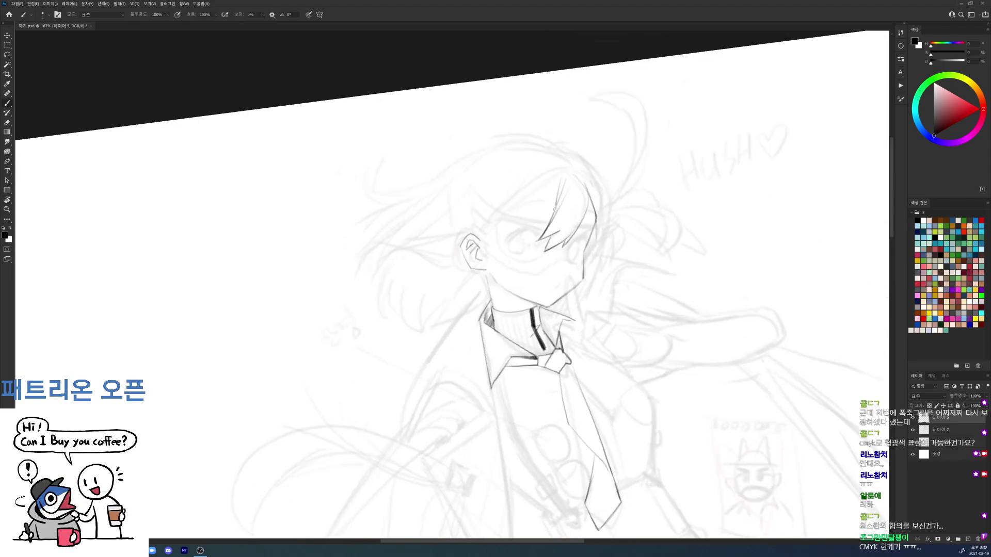
pyautogui.press('r')
pyautogui.moveTo(625, 197)
pyautogui.mouseDown()
pyautogui.moveTo(522, 157)
pyautogui.moveTo(464, 174)
pyautogui.moveTo(450, 242)
pyautogui.mouseUp()
pyautogui.moveTo(460, 189); pyautogui.dragTo(450, 246)
# Step: Ink the eye mask's upper edge across the brow on both sides of the central bangs
pyautogui.press('r')
pyautogui.moveTo(632, 173)
pyautogui.mouseDown()
pyautogui.moveTo(641, 185)
pyautogui.moveTo(496, 278)
pyautogui.moveTo(513, 334)
pyautogui.mouseUp()
pyautogui.press('b')
pyautogui.hotkey('ctrl', 'z')
pyautogui.moveTo(494, 296); pyautogui.dragTo(511, 332)
pyautogui.hotkey('ctrl', 'z')
pyautogui.hotkey('ctrl', 'z')
pyautogui.press('r')
pyautogui.moveTo(563, 256)
pyautogui.mouseDown()
pyautogui.moveTo(562, 208)
pyautogui.moveTo(487, 150)
pyautogui.mouseUp()
pyautogui.press('b')
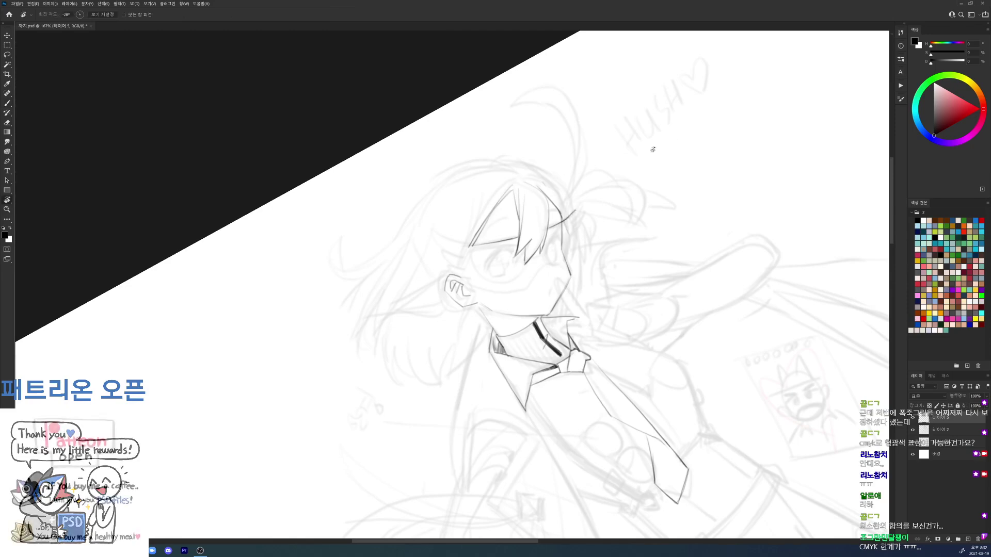
# Step: Extend the mask's upper edge past the temple into a sharp upswept tip above the ear
pyautogui.press('r')
pyautogui.moveTo(605, 169); pyautogui.dragTo(632, 347)
pyautogui.press('b')
pyautogui.moveTo(480, 242); pyautogui.dragTo(494, 278)
pyautogui.hotkey('ctrl', 'z')
pyautogui.moveTo(476, 240); pyautogui.dragTo(494, 278)
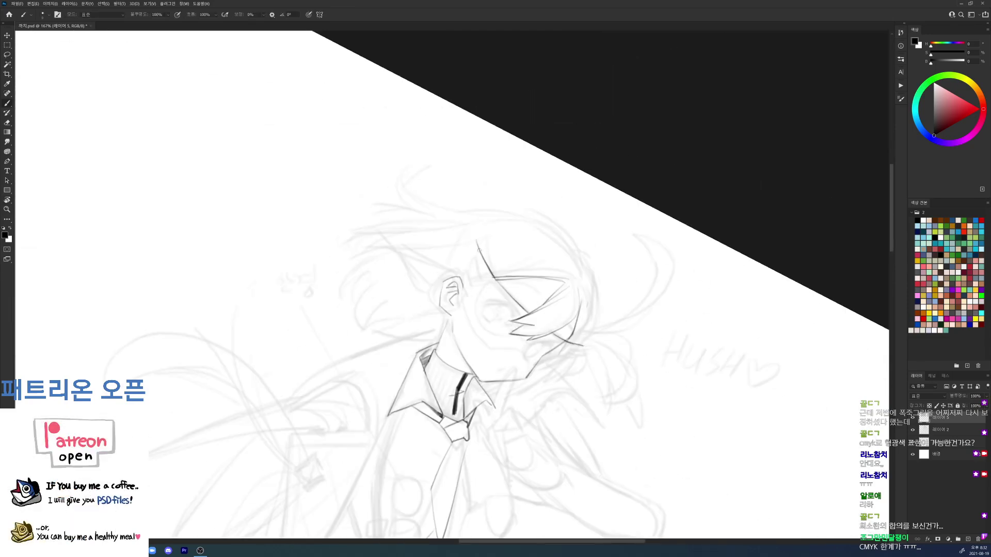
pyautogui.press('e')
pyautogui.press('b')
pyautogui.moveTo(477, 241); pyautogui.dragTo(475, 252)
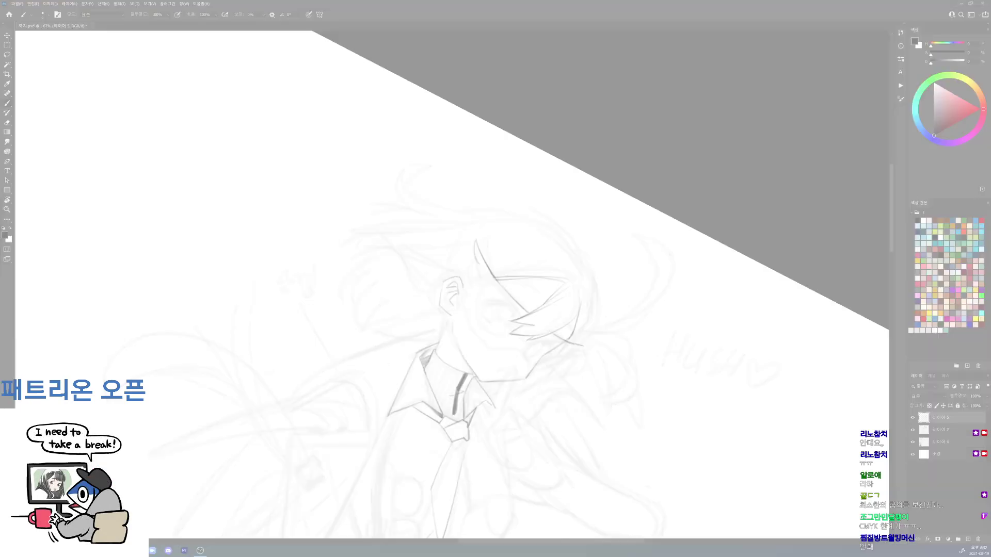
# Step: Paste the spread-winged magpie photo, place it beside the perched magpie reference, and move its layer beneath the sketch layer
pyautogui.press('r')
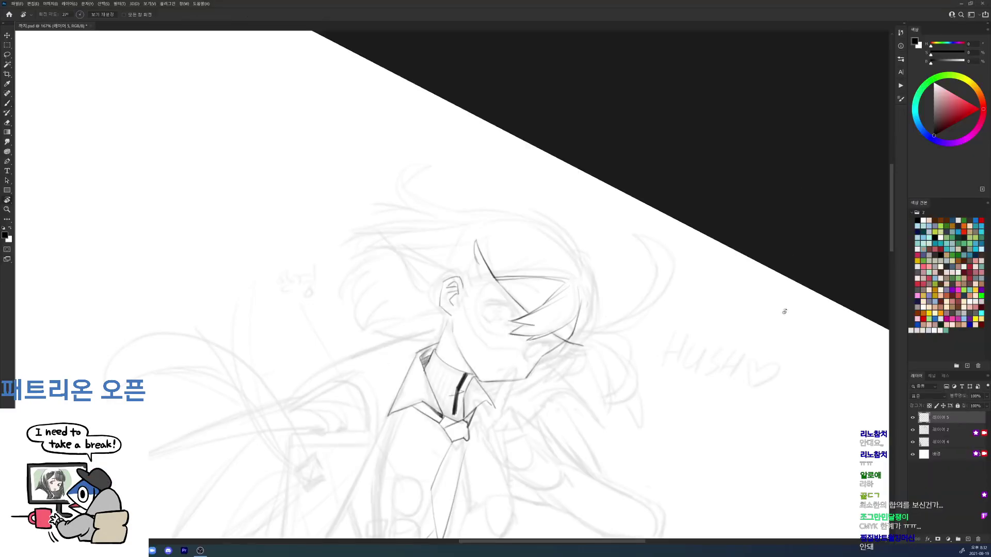
pyautogui.press('Escape')
pyautogui.moveTo(732, 267); pyautogui.dragTo(645, 299)
pyautogui.moveTo(645, 299); pyautogui.dragTo(729, 130)
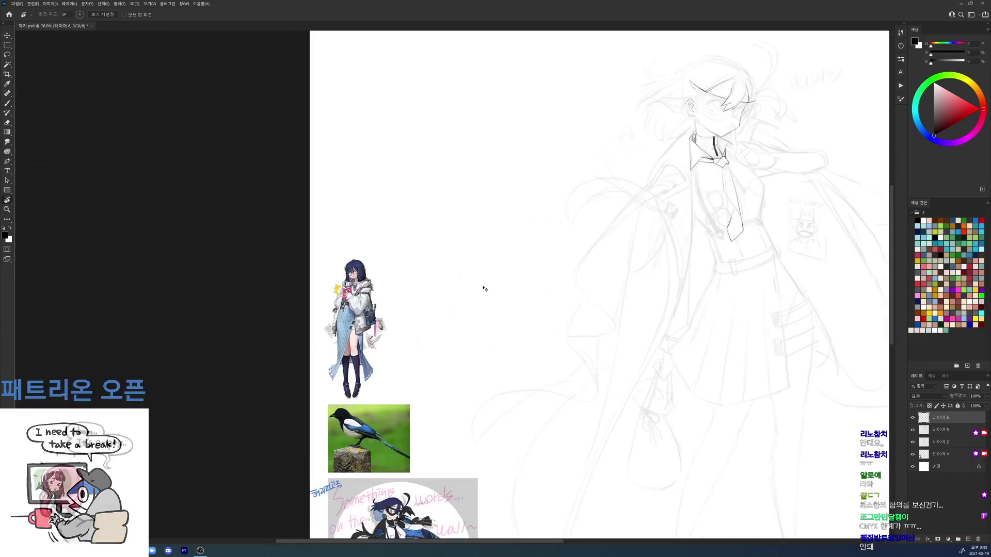
pyautogui.hotkey('ctrl', 'v')
pyautogui.moveTo(612, 292); pyautogui.dragTo(448, 440)
pyautogui.moveTo(944, 420); pyautogui.dragTo(935, 450)
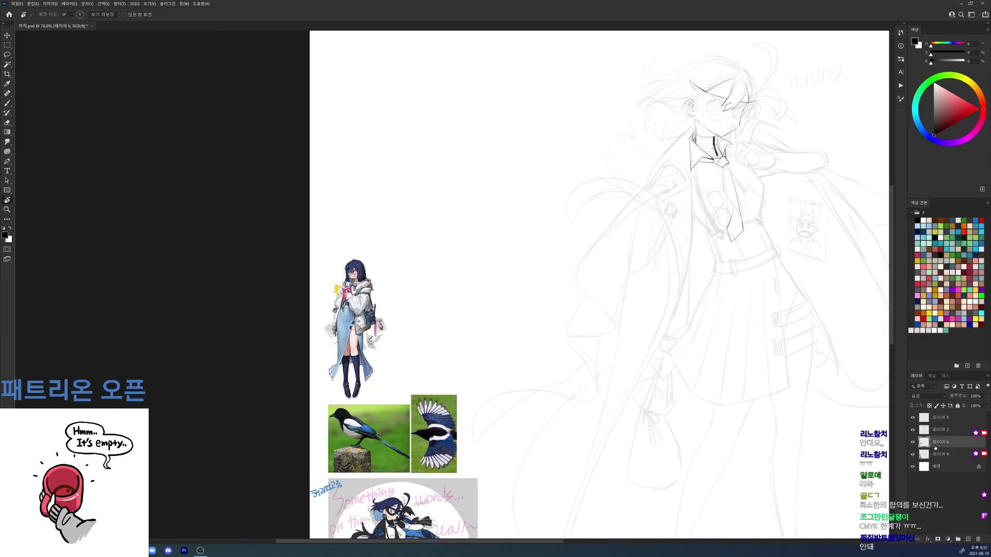
# Step: Scale the spread-winged magpie photo down slightly and merge it into the reference image layer
pyautogui.hotkey('ctrl', 't')
pyautogui.moveTo(457, 395); pyautogui.dragTo(449, 404)
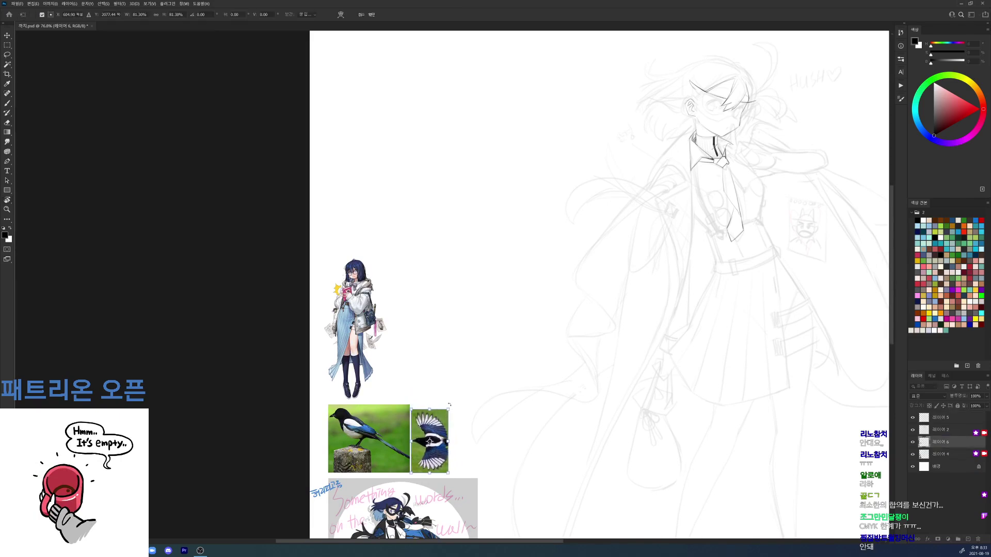
pyautogui.press('Return')
pyautogui.hotkey('ctrl', 'e')
pyautogui.press('r')
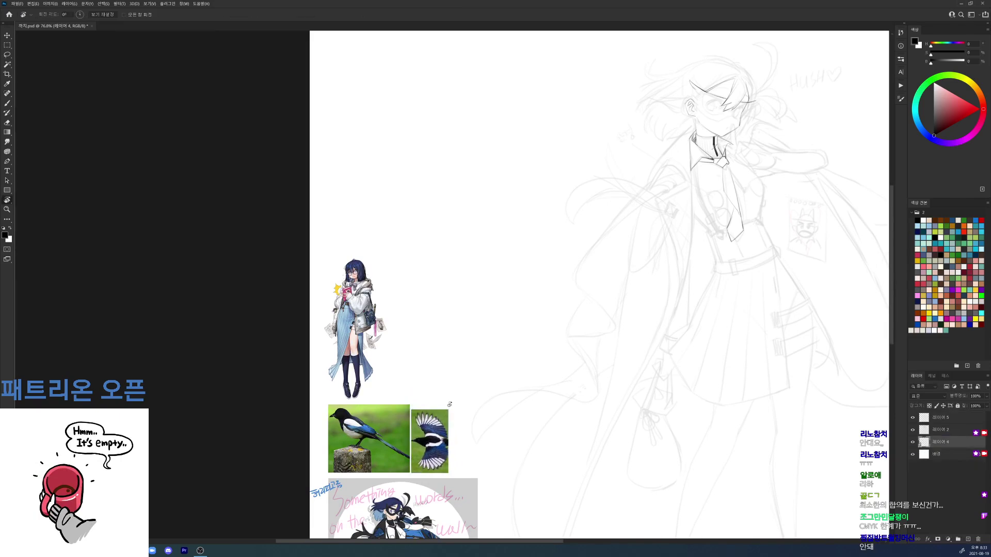
# Step: On the line-art layer 레이어 5, ink the mask's lower edge from the temple across the nose to the far cheek, erasing stray lines
pyautogui.click(934, 418)
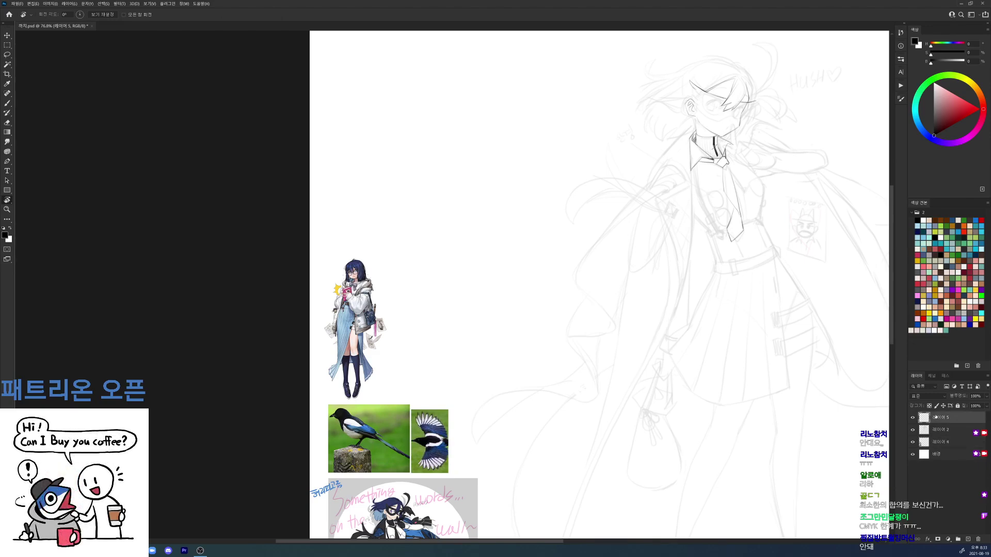
pyautogui.moveTo(720, 85)
pyautogui.mouseDown()
pyautogui.moveTo(748, 91)
pyautogui.moveTo(713, 292)
pyautogui.mouseUp()
pyautogui.press('b')
pyautogui.press('r')
pyautogui.press('e')
pyautogui.moveTo(711, 252); pyautogui.dragTo(711, 209)
pyautogui.press('b')
pyautogui.moveTo(695, 246)
pyautogui.mouseDown()
pyautogui.moveTo(687, 312)
pyautogui.moveTo(714, 370)
pyautogui.mouseUp()
pyautogui.press('r')
pyautogui.moveTo(704, 318); pyautogui.dragTo(640, 118)
pyautogui.moveTo(720, 159); pyautogui.dragTo(668, 284)
pyautogui.press('e')
pyautogui.moveTo(571, 254)
pyautogui.mouseDown()
pyautogui.moveTo(633, 273)
pyautogui.moveTo(676, 239)
pyautogui.moveTo(693, 257)
pyautogui.mouseUp()
pyautogui.press('b')
pyautogui.hotkey('ctrl', 'z')
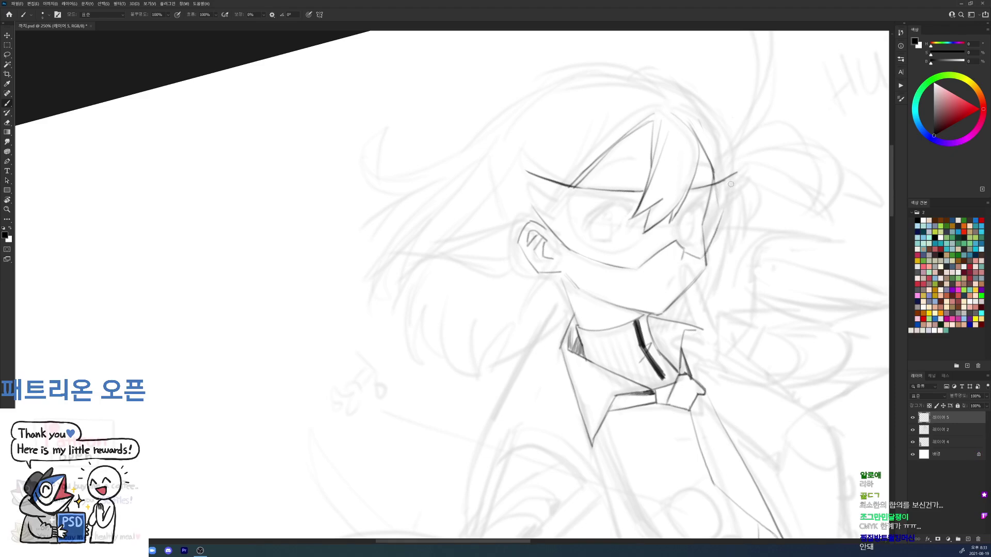
# Step: Ink the notched, feather-like back edge of the mask's tip above the ear
pyautogui.press('r')
pyautogui.moveTo(717, 204); pyautogui.dragTo(732, 269)
pyautogui.press('b')
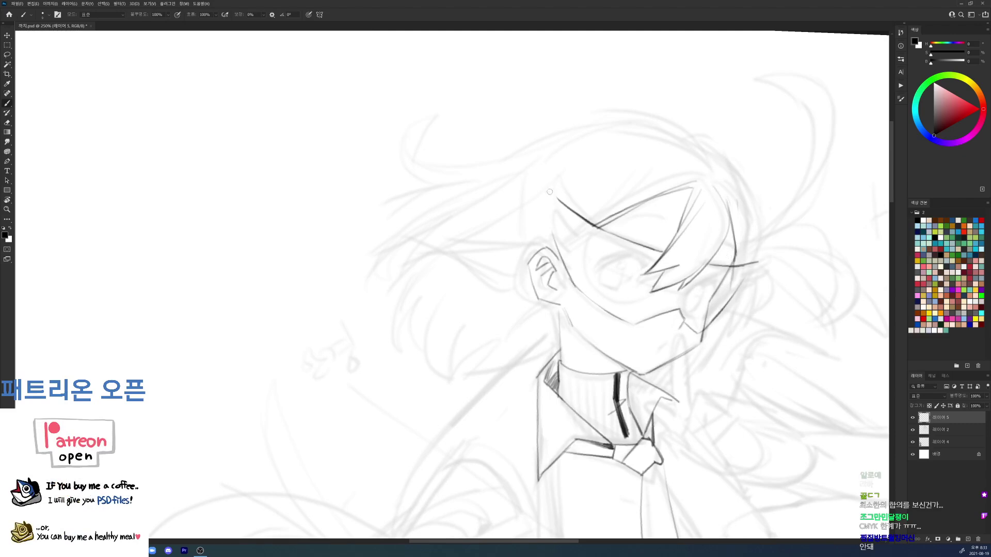
pyautogui.moveTo(554, 195); pyautogui.dragTo(562, 218)
pyautogui.press('e')
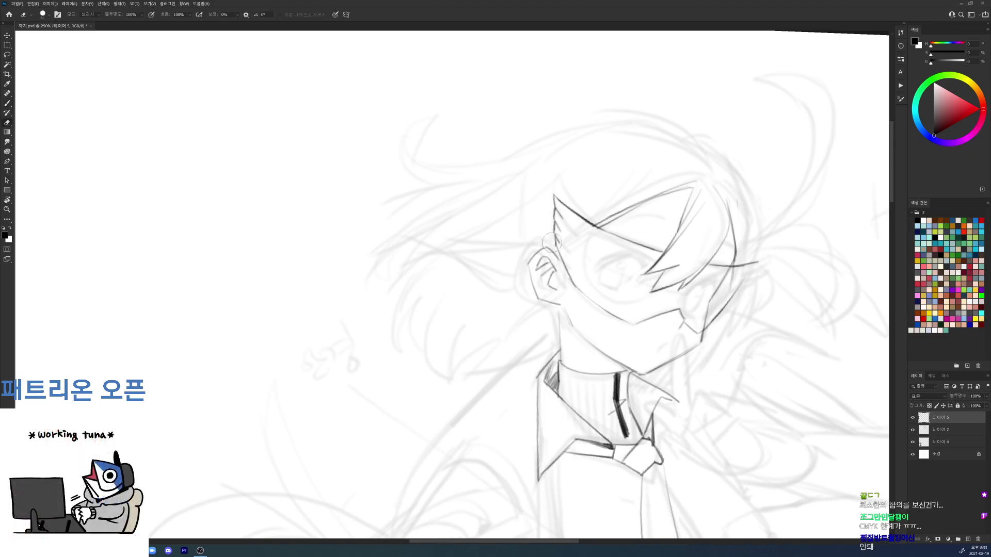
pyautogui.press('b')
pyautogui.press('e')
pyautogui.press('b')
# Step: Redraw the mask's wing tip as a taller, curved point and clean up its outline
pyautogui.moveTo(553, 187); pyautogui.dragTo(558, 225)
pyautogui.press('e')
pyautogui.press('b')
pyautogui.press('e')
pyautogui.press('b')
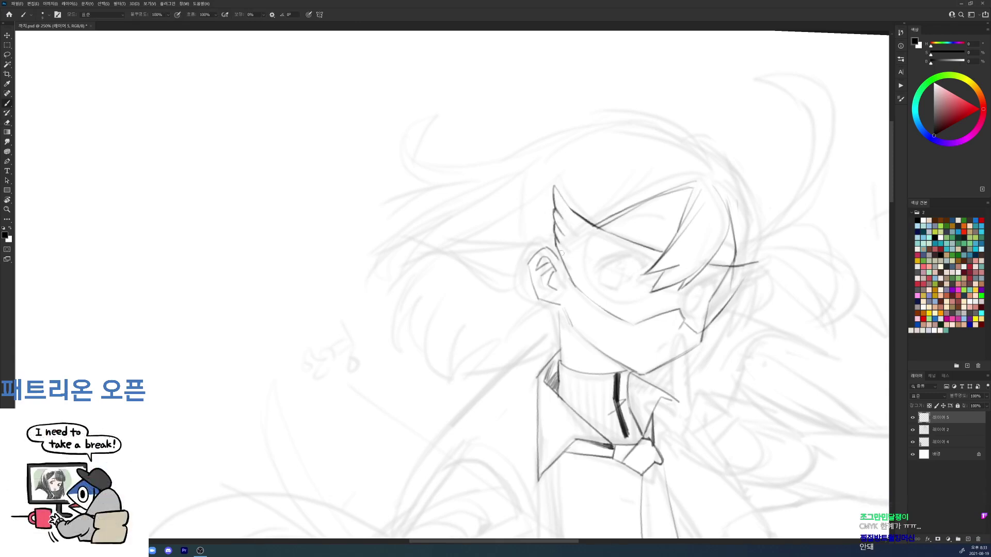
# Step: Strengthen the mask's lower edge from the feathered tip down across the cheek
pyautogui.press('e')
pyautogui.press('b')
pyautogui.moveTo(557, 240)
pyautogui.mouseDown()
pyautogui.moveTo(591, 301)
pyautogui.moveTo(578, 288)
pyautogui.moveTo(628, 325)
pyautogui.mouseUp()
pyautogui.moveTo(621, 252); pyautogui.dragTo(544, 166)
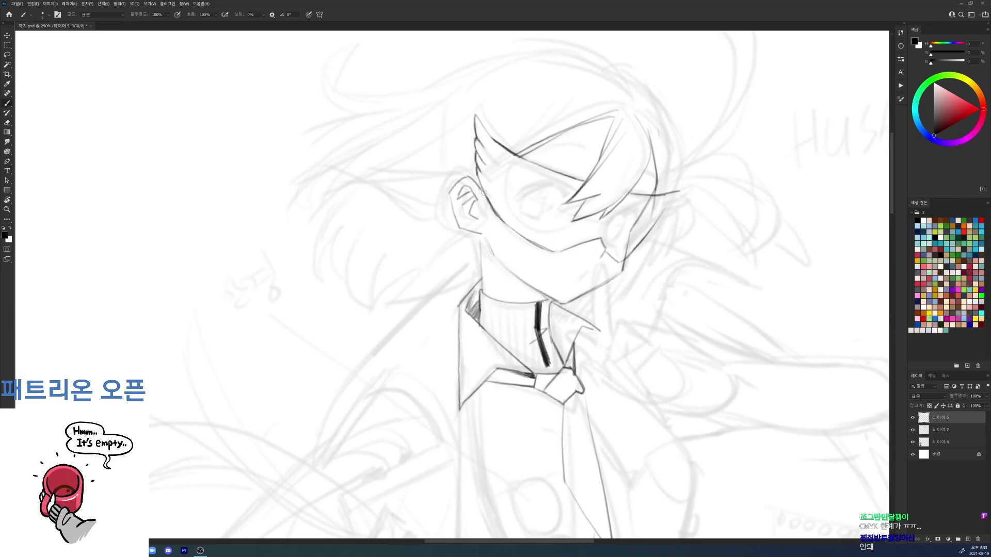
# Step: Refine the ear's outer outline and ink the short sideburn strand in front of the ear
pyautogui.moveTo(448, 193); pyautogui.dragTo(466, 178)
pyautogui.moveTo(494, 215)
pyautogui.mouseDown()
pyautogui.moveTo(495, 256)
pyautogui.moveTo(454, 270)
pyautogui.moveTo(481, 254)
pyautogui.moveTo(455, 243)
pyautogui.moveTo(432, 313)
pyautogui.mouseUp()
pyautogui.press('r')
pyautogui.moveTo(455, 260)
pyautogui.mouseDown()
pyautogui.moveTo(430, 317)
pyautogui.moveTo(445, 315)
pyautogui.moveTo(437, 344)
pyautogui.moveTo(426, 318)
pyautogui.moveTo(415, 332)
pyautogui.moveTo(428, 317)
pyautogui.moveTo(426, 337)
pyautogui.moveTo(559, 252)
pyautogui.moveTo(453, 173)
pyautogui.mouseUp()
pyautogui.press('e')
pyautogui.press('b')
pyautogui.press('r')
# Step: Ink the hair strands sweeping down and back from below the ear beside the collar, erasing excess lines
pyautogui.press('b')
pyautogui.press('e')
pyautogui.moveTo(443, 281); pyautogui.dragTo(429, 344)
pyautogui.press('b')
pyautogui.moveTo(439, 320); pyautogui.dragTo(427, 345)
pyautogui.press('e')
pyautogui.moveTo(453, 273); pyautogui.dragTo(413, 324)
pyautogui.press('b')
pyautogui.moveTo(413, 261); pyautogui.dragTo(419, 333)
# Step: Ink the curved lower locks of the hair tuft blowing out behind the neck
pyautogui.press('r')
pyautogui.moveTo(542, 258); pyautogui.dragTo(517, 367)
pyautogui.press('b')
pyautogui.moveTo(404, 272); pyautogui.dragTo(370, 305)
pyautogui.moveTo(398, 246); pyautogui.dragTo(370, 305)
pyautogui.moveTo(367, 234)
pyautogui.mouseDown()
pyautogui.moveTo(348, 261)
pyautogui.moveTo(358, 301)
pyautogui.mouseUp()
pyautogui.moveTo(357, 252)
pyautogui.mouseDown()
pyautogui.moveTo(351, 268)
pyautogui.moveTo(370, 308)
pyautogui.mouseUp()
pyautogui.press('space')
pyautogui.moveTo(356, 275); pyautogui.dragTo(380, 333)
# Step: Redraw the pointed strand ends at the inner side of the hair tuft near the collar
pyautogui.press('r')
pyautogui.moveTo(380, 333); pyautogui.dragTo(455, 372)
pyautogui.moveTo(457, 288); pyautogui.dragTo(450, 360)
pyautogui.hotkey('ctrl', 'z')
pyautogui.hotkey('ctrl', 'z')
pyautogui.moveTo(470, 302); pyautogui.dragTo(450, 349)
pyautogui.press('e')
pyautogui.press('b')
# Step: Ink the hair tuft's rounded outer edge with a small curled end at its lower tip
pyautogui.moveTo(471, 310)
pyautogui.mouseDown()
pyautogui.moveTo(453, 353)
pyautogui.moveTo(413, 372)
pyautogui.moveTo(378, 413)
pyautogui.moveTo(383, 136)
pyautogui.moveTo(305, 209)
pyautogui.mouseUp()
pyautogui.press('r')
pyautogui.press('b')
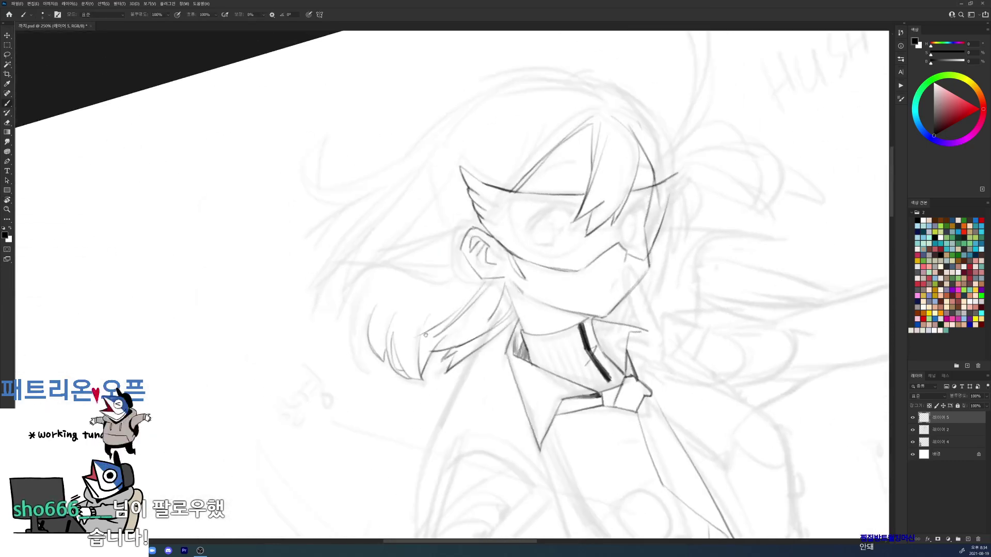
pyautogui.moveTo(411, 339); pyautogui.dragTo(497, 318)
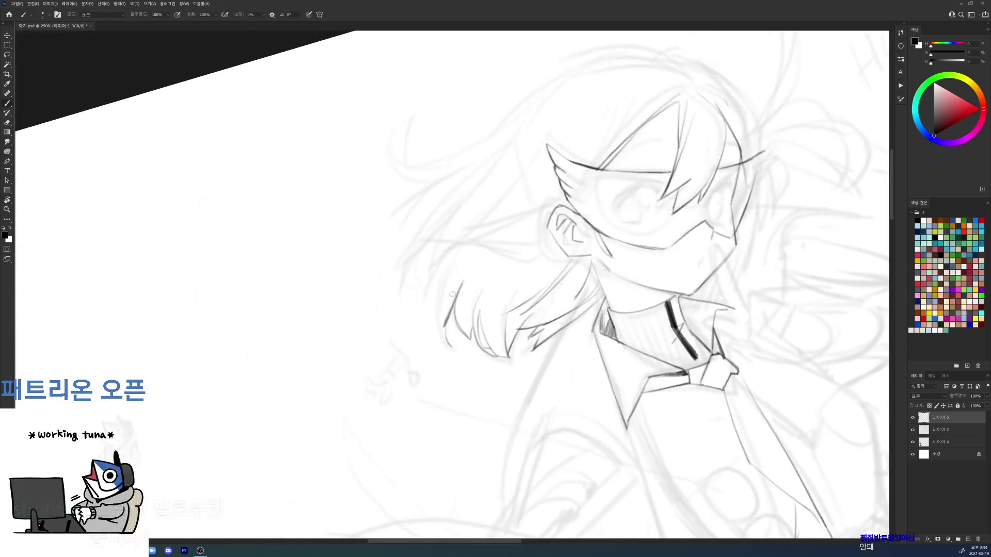
pyautogui.moveTo(453, 266)
pyautogui.mouseDown()
pyautogui.moveTo(450, 344)
pyautogui.moveTo(462, 344)
pyautogui.mouseUp()
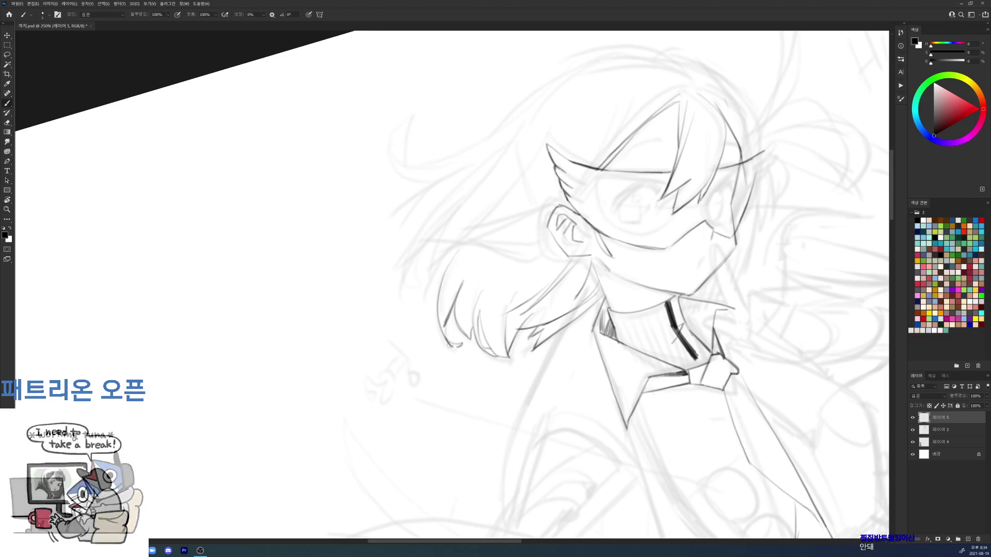
pyautogui.press('e')
# Step: Ink the tuft's upper strands running from behind the ear out to a pointed end
pyautogui.moveTo(455, 291); pyautogui.dragTo(562, 161)
pyautogui.press('r')
pyautogui.press('b')
pyautogui.moveTo(495, 244)
pyautogui.mouseDown()
pyautogui.moveTo(481, 273)
pyautogui.moveTo(447, 297)
pyautogui.moveTo(461, 289)
pyautogui.mouseUp()
pyautogui.moveTo(476, 249); pyautogui.dragTo(428, 316)
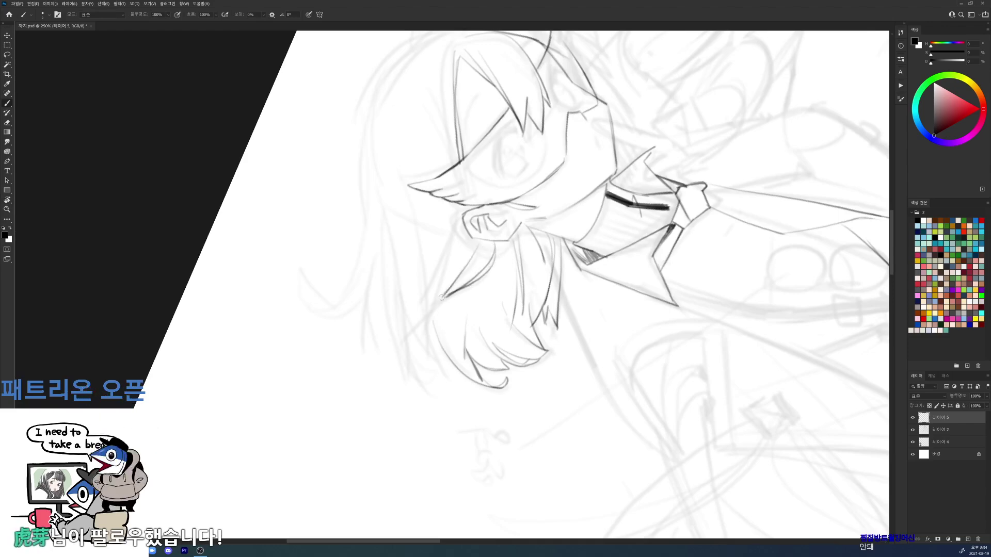
# Step: Ink the hair framing the far side of the face, ending in a long pointed lock beside the cheek
pyautogui.press('r')
pyautogui.moveTo(481, 54)
pyautogui.mouseDown()
pyautogui.moveTo(671, 208)
pyautogui.moveTo(683, 256)
pyautogui.moveTo(603, 231)
pyautogui.mouseUp()
pyautogui.press('b')
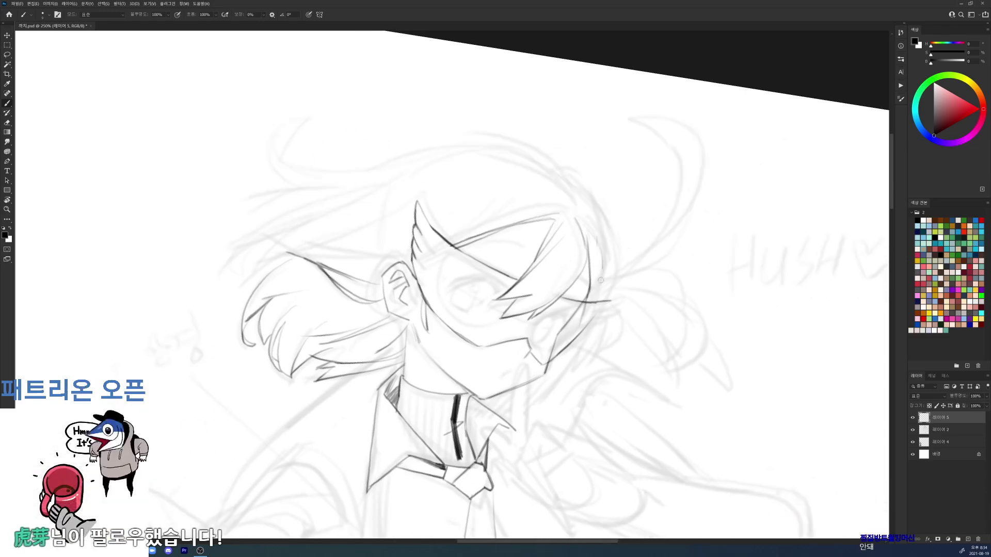
pyautogui.moveTo(607, 271); pyautogui.dragTo(579, 327)
pyautogui.moveTo(614, 247); pyautogui.dragTo(600, 302)
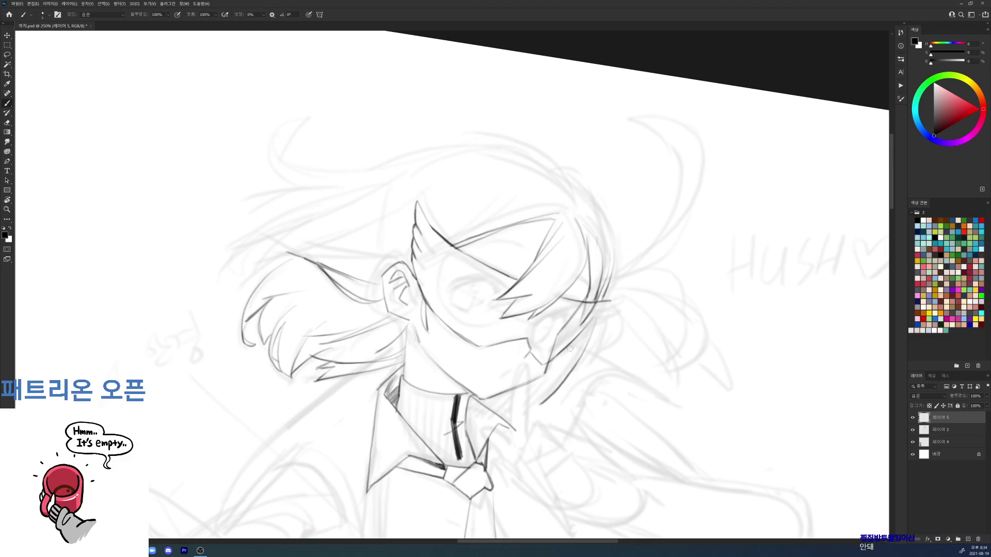
pyautogui.moveTo(538, 413)
pyautogui.mouseDown()
pyautogui.moveTo(558, 384)
pyautogui.moveTo(536, 403)
pyautogui.mouseUp()
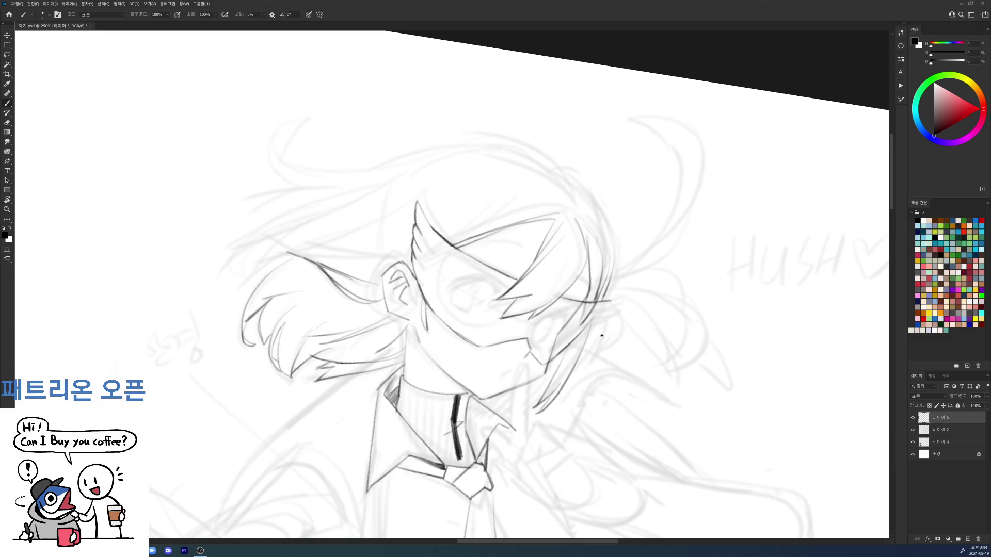
pyautogui.moveTo(602, 335); pyautogui.dragTo(563, 335)
# Step: Ink thick, arched upper lash lines for both eyes inside the mask
pyautogui.press('r')
pyautogui.moveTo(714, 286); pyautogui.dragTo(710, 245)
pyautogui.moveTo(628, 307); pyautogui.dragTo(696, 242)
pyautogui.moveTo(607, 211); pyautogui.dragTo(649, 211)
pyautogui.moveTo(671, 211)
pyautogui.mouseDown()
pyautogui.moveTo(656, 168)
pyautogui.moveTo(601, 111)
pyautogui.mouseUp()
pyautogui.press('b')
pyautogui.moveTo(537, 200)
pyautogui.mouseDown()
pyautogui.moveTo(553, 170)
pyautogui.moveTo(537, 201)
pyautogui.moveTo(577, 181)
pyautogui.mouseUp()
pyautogui.moveTo(639, 162)
pyautogui.mouseDown()
pyautogui.moveTo(649, 140)
pyautogui.moveTo(653, 151)
pyautogui.mouseUp()
pyautogui.moveTo(569, 168); pyautogui.dragTo(577, 182)
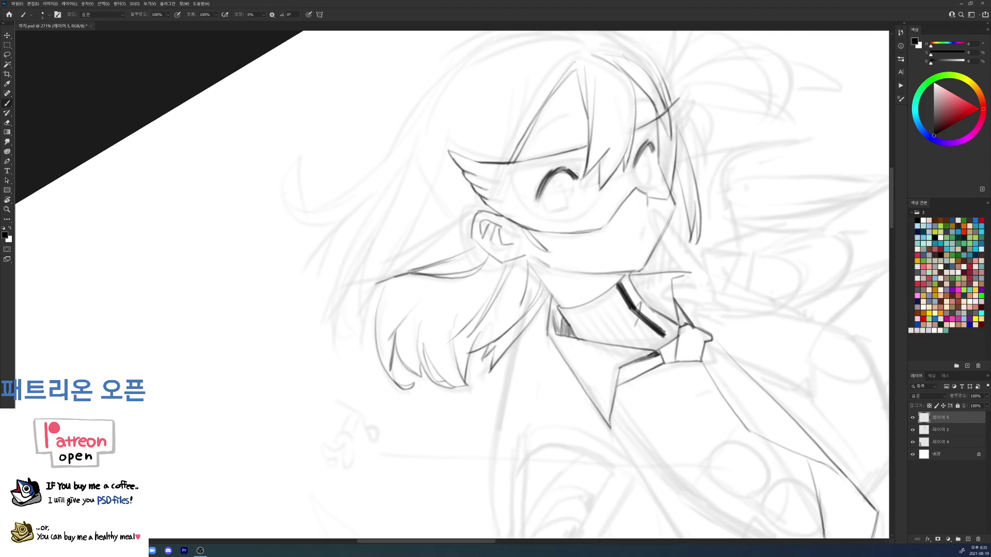
# Step: Ink the irises of both eyes beneath the upper lash lines, with a small highlight notch in each
pyautogui.moveTo(543, 200)
pyautogui.mouseDown()
pyautogui.moveTo(564, 331)
pyautogui.moveTo(552, 371)
pyautogui.moveTo(572, 199)
pyautogui.moveTo(576, 222)
pyautogui.moveTo(571, 199)
pyautogui.mouseUp()
pyautogui.press('r')
pyautogui.press('r')
pyautogui.press('r')
pyautogui.moveTo(748, 192); pyautogui.dragTo(765, 282)
pyautogui.moveTo(670, 260); pyautogui.dragTo(671, 279)
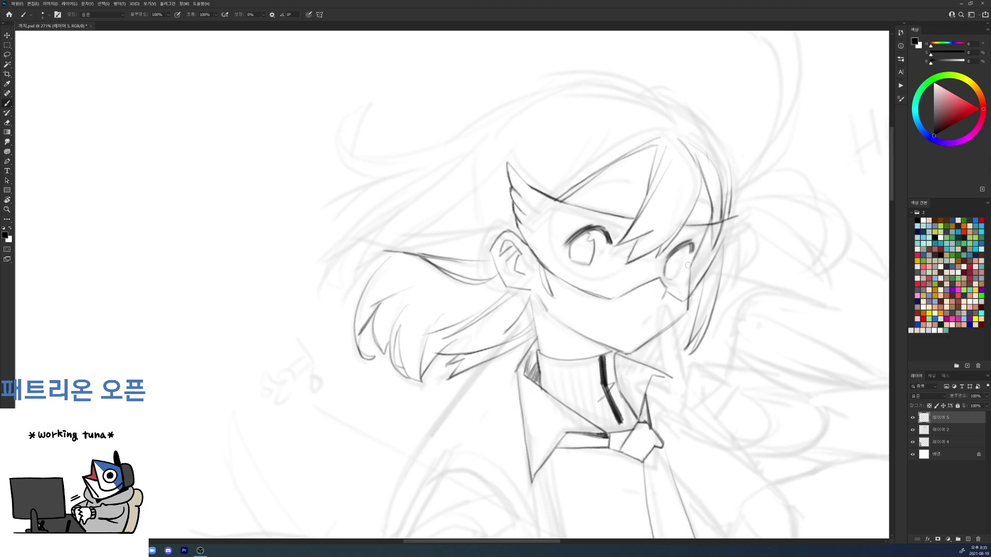
pyautogui.press('e')
pyautogui.press('b')
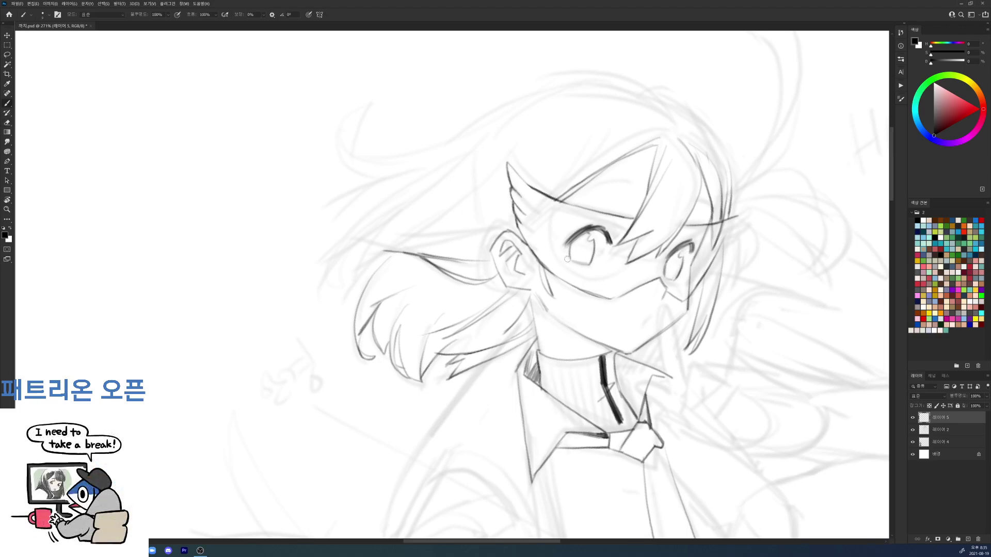
# Step: Ink the curved inner edge of the mask's opening around the near eye
pyautogui.press('r')
pyautogui.moveTo(601, 264)
pyautogui.mouseDown()
pyautogui.moveTo(676, 342)
pyautogui.moveTo(636, 425)
pyautogui.mouseUp()
pyautogui.press('b')
pyautogui.moveTo(582, 290); pyautogui.dragTo(606, 337)
pyautogui.moveTo(588, 300); pyautogui.dragTo(617, 356)
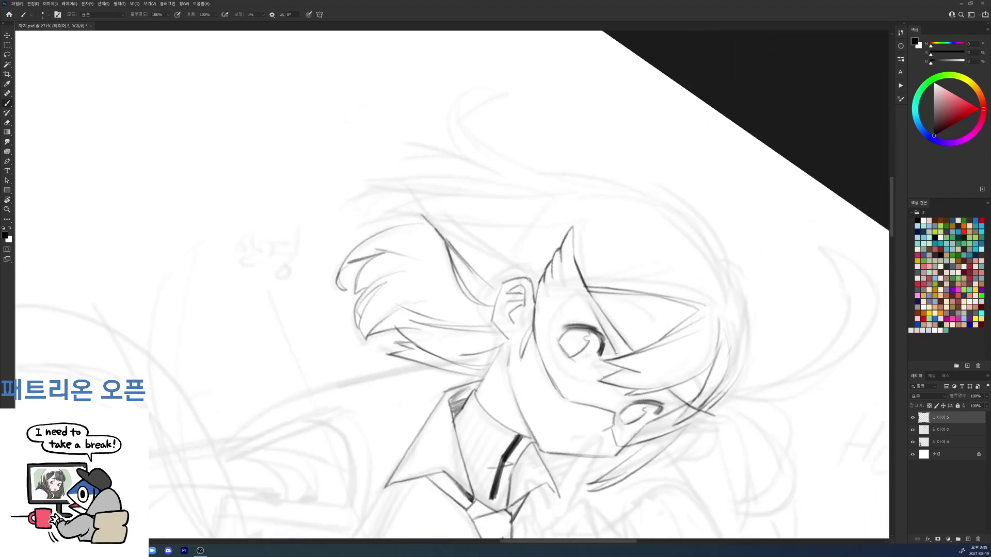
pyautogui.moveTo(585, 296); pyautogui.dragTo(549, 351)
pyautogui.moveTo(565, 312)
pyautogui.mouseDown()
pyautogui.moveTo(555, 357)
pyautogui.moveTo(592, 382)
pyautogui.mouseUp()
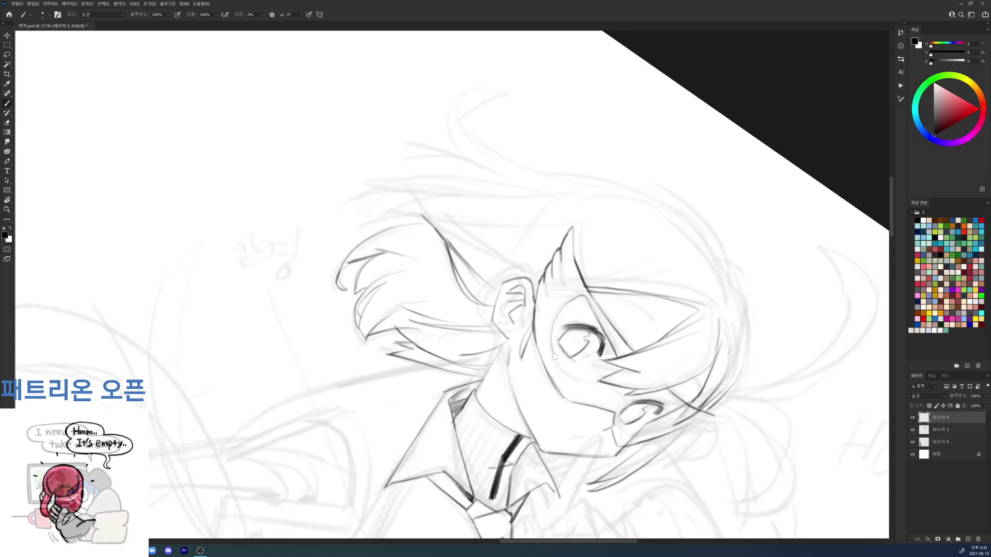
pyautogui.press('r')
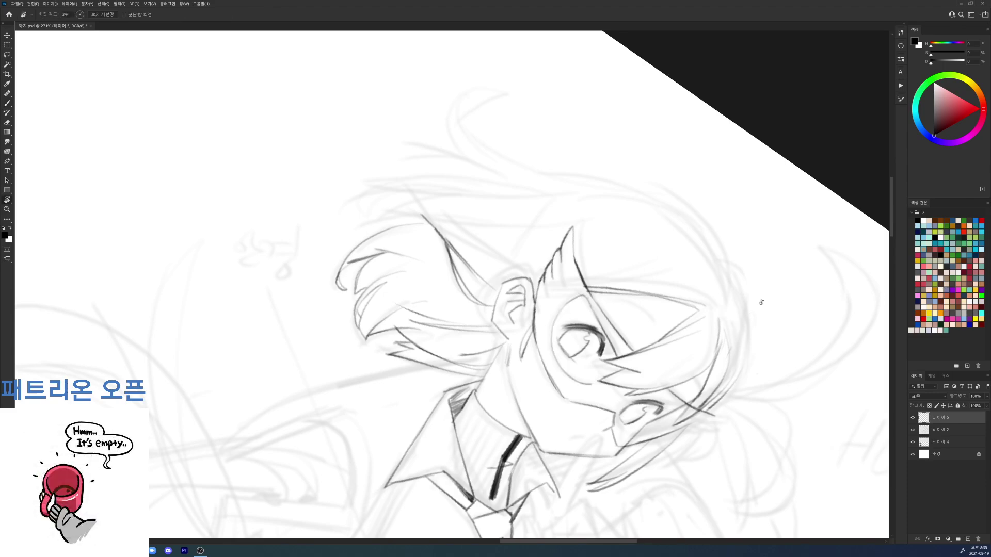
pyautogui.moveTo(753, 313); pyautogui.dragTo(680, 147)
pyautogui.press('b')
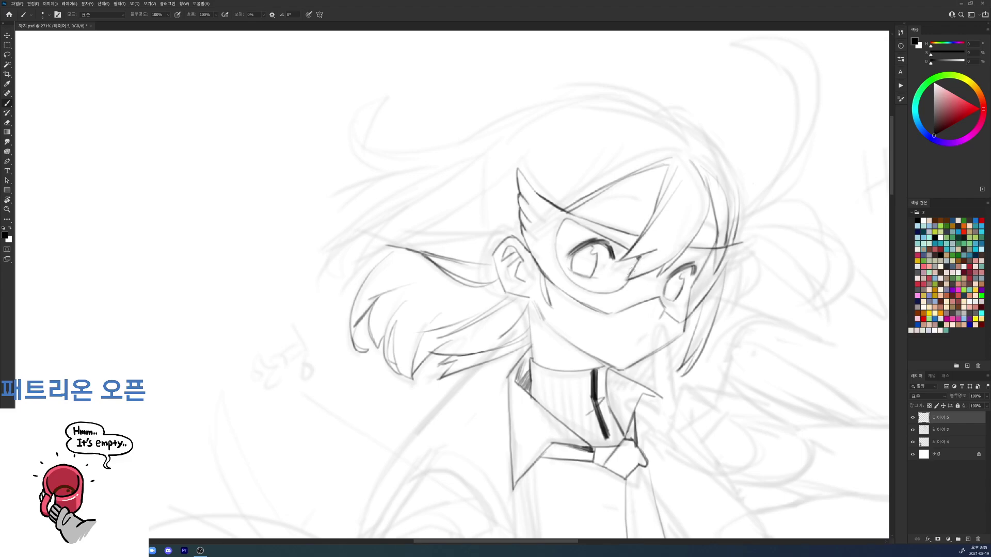
# Step: Ink the mask's opening around the far eye and touch up the near eye's iris
pyautogui.moveTo(665, 277)
pyautogui.mouseDown()
pyautogui.moveTo(663, 299)
pyautogui.moveTo(686, 307)
pyautogui.moveTo(710, 275)
pyautogui.mouseUp()
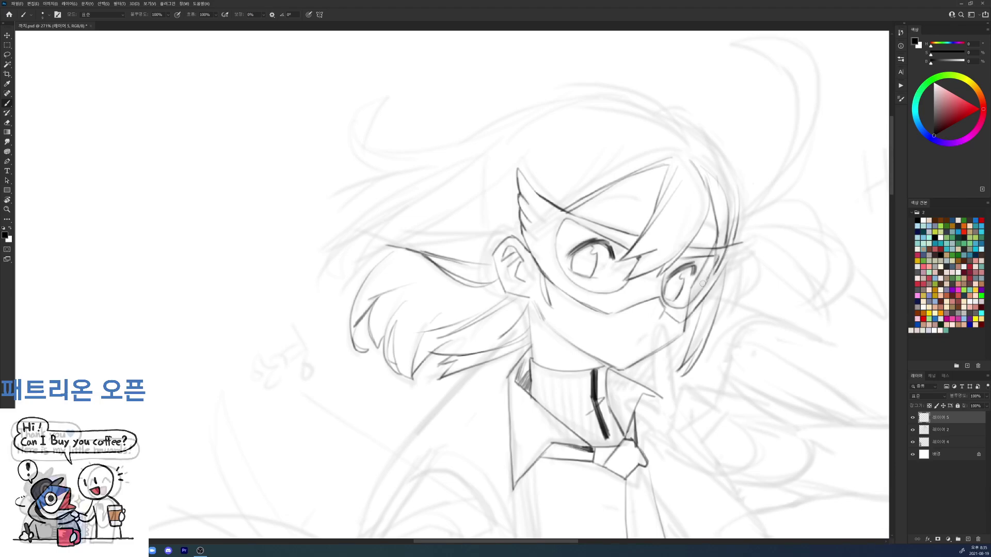
pyautogui.moveTo(706, 265)
pyautogui.mouseDown()
pyautogui.moveTo(691, 286)
pyautogui.moveTo(639, 288)
pyautogui.mouseUp()
pyautogui.keyDown('ctrl'); pyautogui.moveTo(671, 258); pyautogui.dragTo(724, 258); pyautogui.keyUp('ctrl')
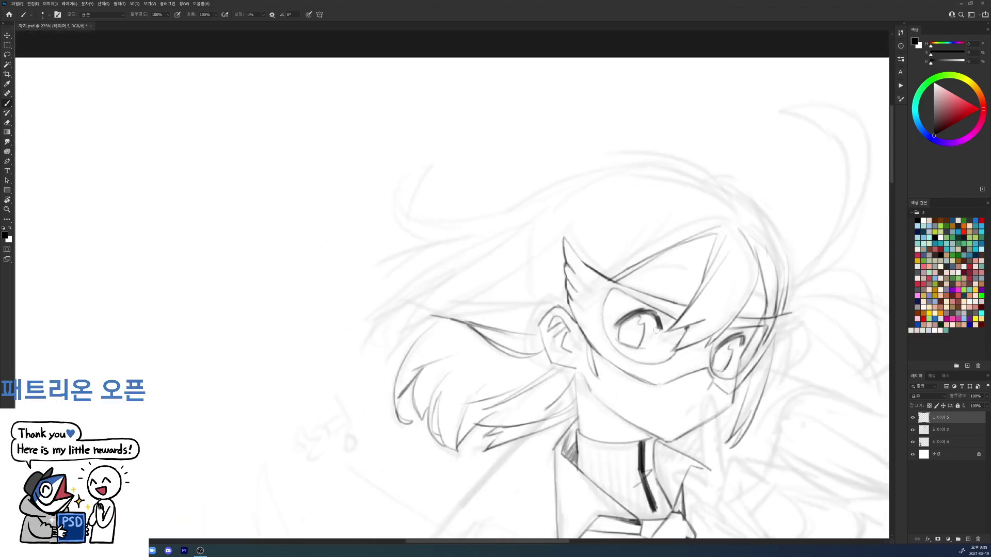
pyautogui.moveTo(645, 327); pyautogui.dragTo(640, 345)
pyautogui.keyDown('ctrl'); pyautogui.moveTo(692, 306); pyautogui.dragTo(656, 308); pyautogui.keyUp('ctrl')
# Step: Lasso the near eye's lash line and iris and nudge them slightly into place
pyautogui.press('r')
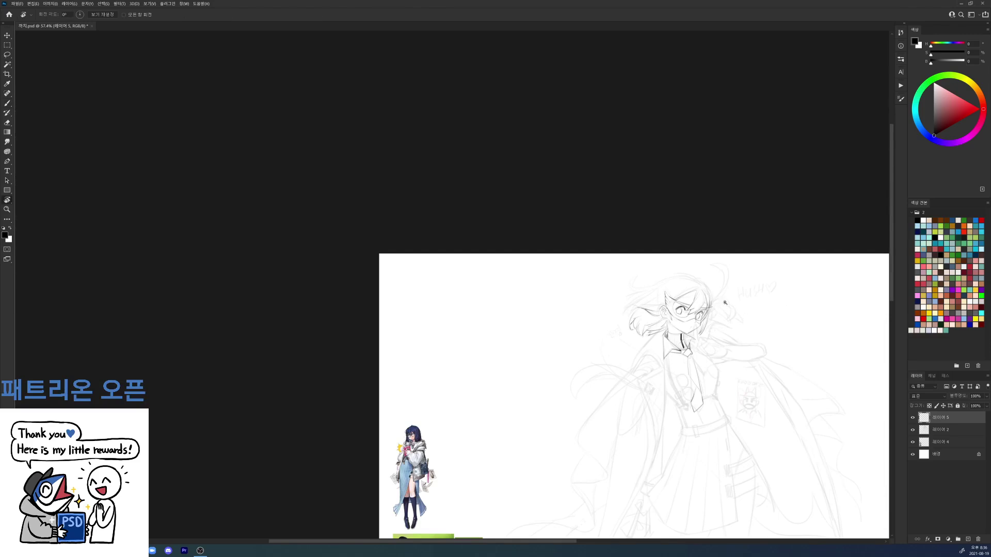
pyautogui.keyDown('ctrl'); pyautogui.moveTo(721, 302); pyautogui.dragTo(742, 298); pyautogui.keyUp('ctrl')
pyautogui.press('l')
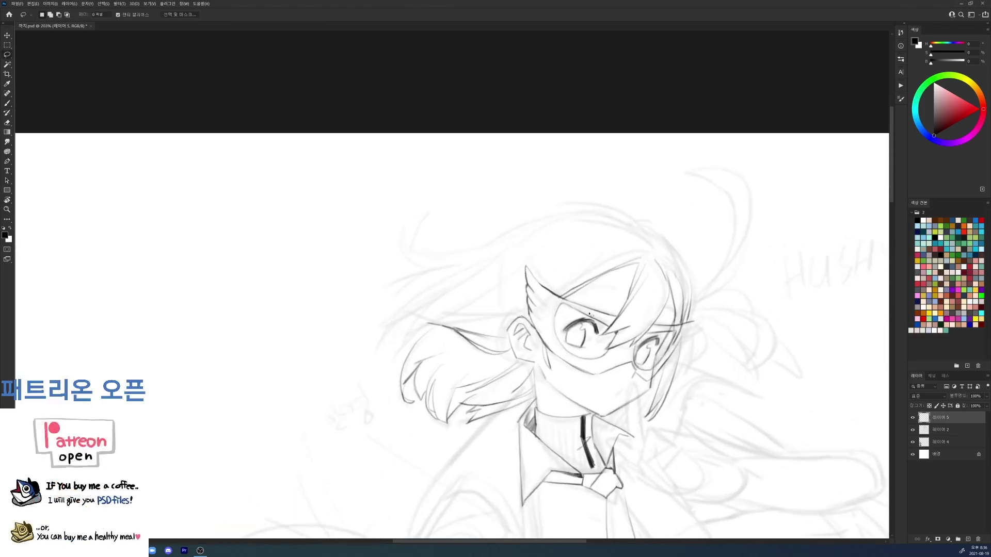
pyautogui.moveTo(599, 337)
pyautogui.mouseDown()
pyautogui.moveTo(568, 351)
pyautogui.moveTo(560, 340)
pyautogui.moveTo(567, 316)
pyautogui.moveTo(593, 329)
pyautogui.mouseUp()
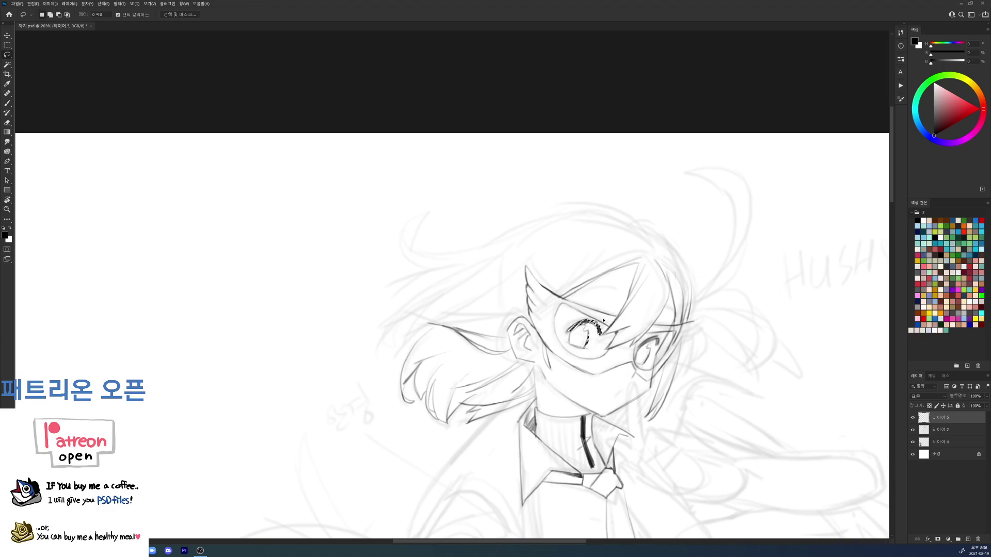
pyautogui.scroll(-10, 601, 314)
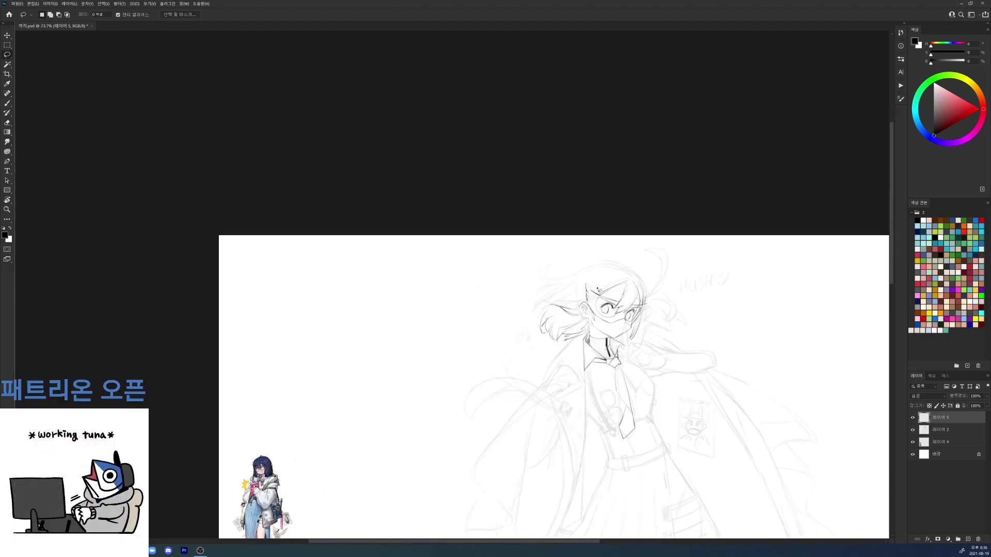
# Step: Ink long pointed strands sweeping back above the existing hair tuft
pyautogui.scroll(10, 647, 332)
pyautogui.press('b')
pyautogui.press('r')
pyautogui.moveTo(601, 226)
pyautogui.mouseDown()
pyautogui.moveTo(648, 200)
pyautogui.moveTo(506, 180)
pyautogui.moveTo(465, 249)
pyautogui.moveTo(438, 339)
pyautogui.mouseUp()
pyautogui.moveTo(471, 287); pyautogui.dragTo(425, 349)
pyautogui.press('r')
pyautogui.moveTo(441, 316)
pyautogui.mouseDown()
pyautogui.moveTo(469, 312)
pyautogui.moveTo(505, 384)
pyautogui.mouseUp()
pyautogui.moveTo(451, 321)
pyautogui.mouseDown()
pyautogui.moveTo(502, 382)
pyautogui.moveTo(430, 389)
pyautogui.moveTo(453, 410)
pyautogui.moveTo(445, 425)
pyautogui.mouseUp()
pyautogui.press('r')
pyautogui.moveTo(419, 371); pyautogui.dragTo(415, 407)
pyautogui.moveTo(408, 306)
pyautogui.mouseDown()
pyautogui.moveTo(405, 377)
pyautogui.moveTo(425, 376)
pyautogui.moveTo(413, 394)
pyautogui.moveTo(430, 409)
pyautogui.mouseUp()
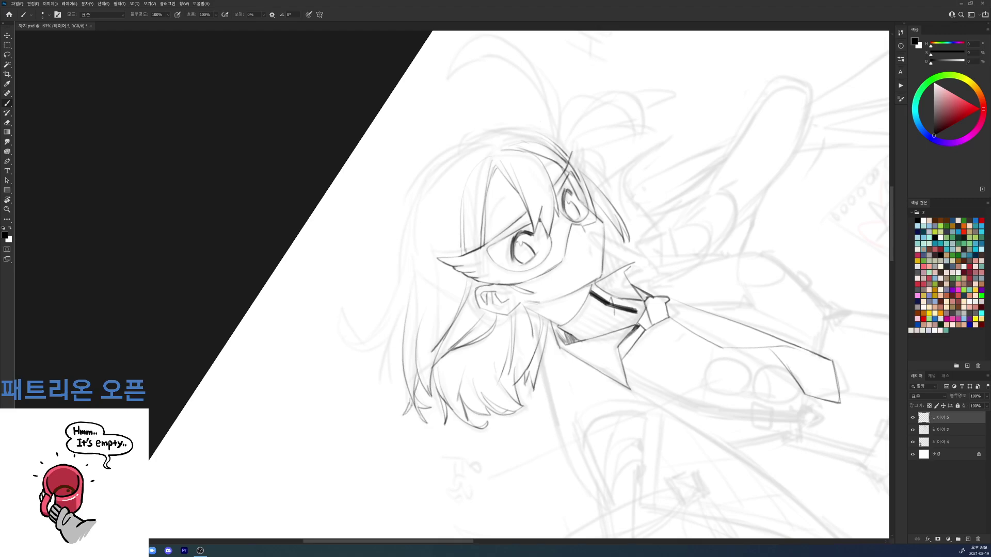
# Step: Add finer fill-in strands and pointed tips to the windblown hair behind the ear
pyautogui.press('r')
pyautogui.moveTo(411, 403); pyautogui.dragTo(327, 297)
pyautogui.moveTo(738, 287); pyautogui.dragTo(524, 474)
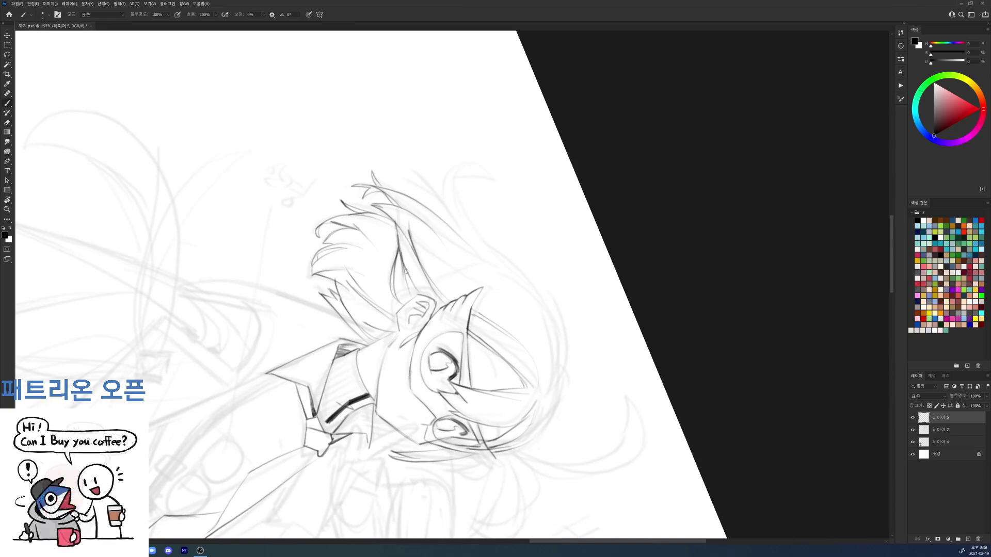
pyautogui.moveTo(397, 300); pyautogui.dragTo(425, 147)
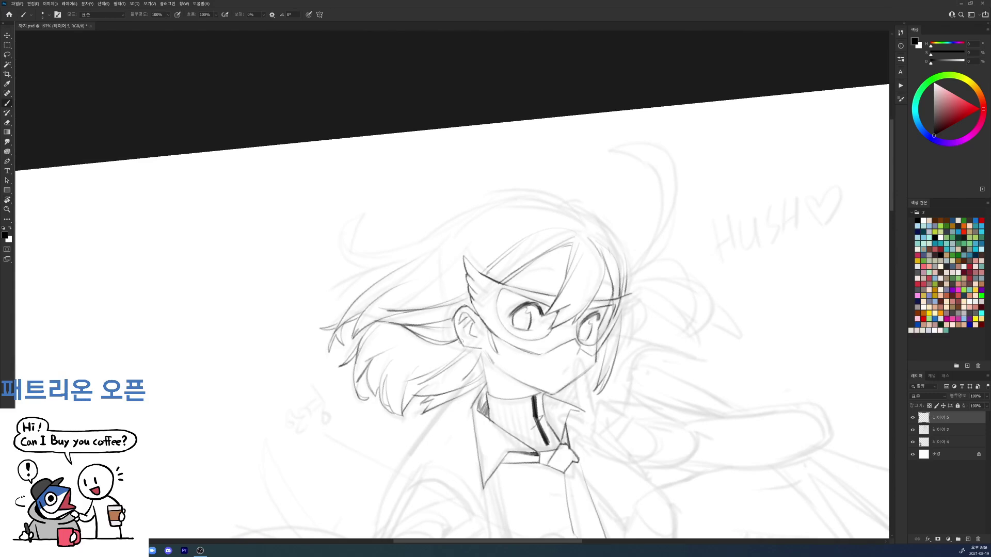
pyautogui.moveTo(482, 320)
pyautogui.mouseDown()
pyautogui.moveTo(503, 355)
pyautogui.moveTo(508, 326)
pyautogui.moveTo(504, 356)
pyautogui.mouseUp()
pyautogui.press('e')
# Step: Ink the rounded lock that curves from the hair parting down toward the mask's near wing
pyautogui.press('r')
pyautogui.moveTo(696, 280)
pyautogui.mouseDown()
pyautogui.moveTo(694, 262)
pyautogui.moveTo(559, 66)
pyautogui.mouseUp()
pyautogui.press('b')
pyautogui.moveTo(466, 151); pyautogui.dragTo(445, 180)
pyautogui.moveTo(445, 215); pyautogui.dragTo(443, 181)
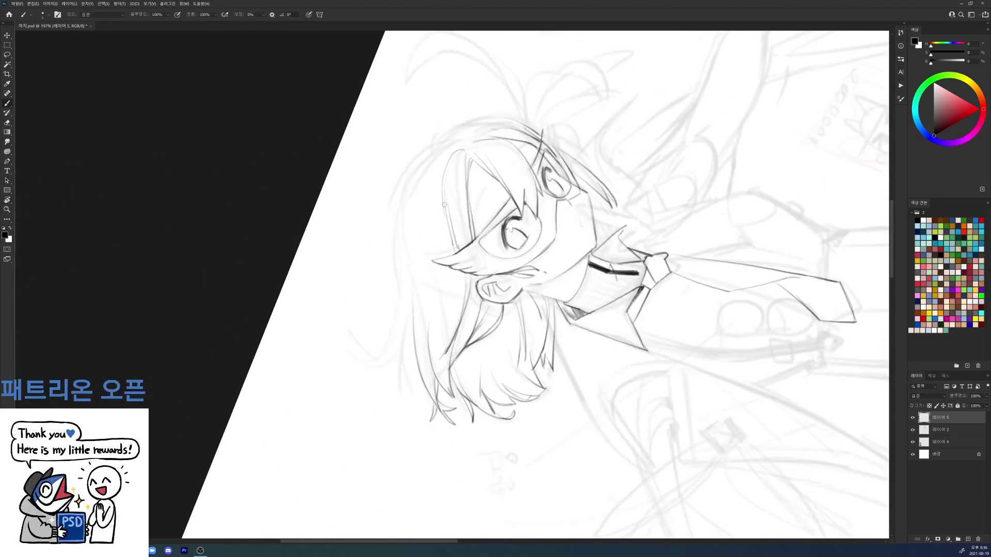
# Step: Ink further back-hair strands flowing from behind the mask's near wing to pointed ends
pyautogui.moveTo(449, 284); pyautogui.dragTo(417, 398)
pyautogui.moveTo(408, 326); pyautogui.dragTo(398, 399)
pyautogui.moveTo(406, 352); pyautogui.dragTo(400, 391)
pyautogui.press('r')
pyautogui.moveTo(413, 330)
pyautogui.mouseDown()
pyautogui.moveTo(480, 220)
pyautogui.moveTo(503, 229)
pyautogui.moveTo(526, 317)
pyautogui.mouseUp()
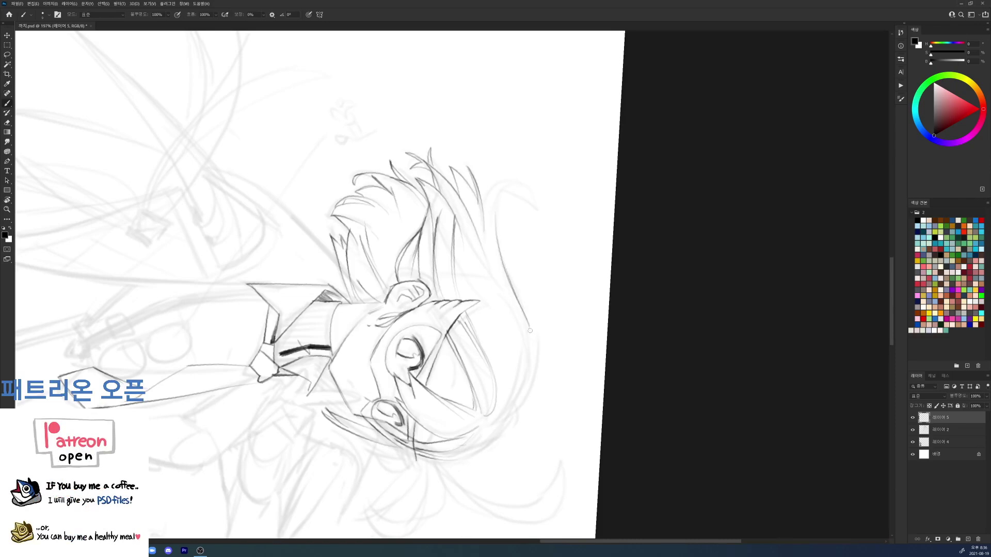
# Step: Undo the last outline stroke and redraw the head's outer hair contour curving over the crown to the parting
pyautogui.hotkey('ctrl', 'z')
pyautogui.moveTo(505, 262)
pyautogui.mouseDown()
pyautogui.moveTo(524, 315)
pyautogui.moveTo(518, 399)
pyautogui.mouseUp()
pyautogui.moveTo(532, 356); pyautogui.dragTo(517, 401)
pyautogui.press('r')
pyautogui.moveTo(573, 365)
pyautogui.mouseDown()
pyautogui.moveTo(404, 166)
pyautogui.moveTo(361, 227)
pyautogui.mouseUp()
pyautogui.moveTo(529, 209)
pyautogui.mouseDown()
pyautogui.moveTo(489, 183)
pyautogui.moveTo(455, 268)
pyautogui.mouseUp()
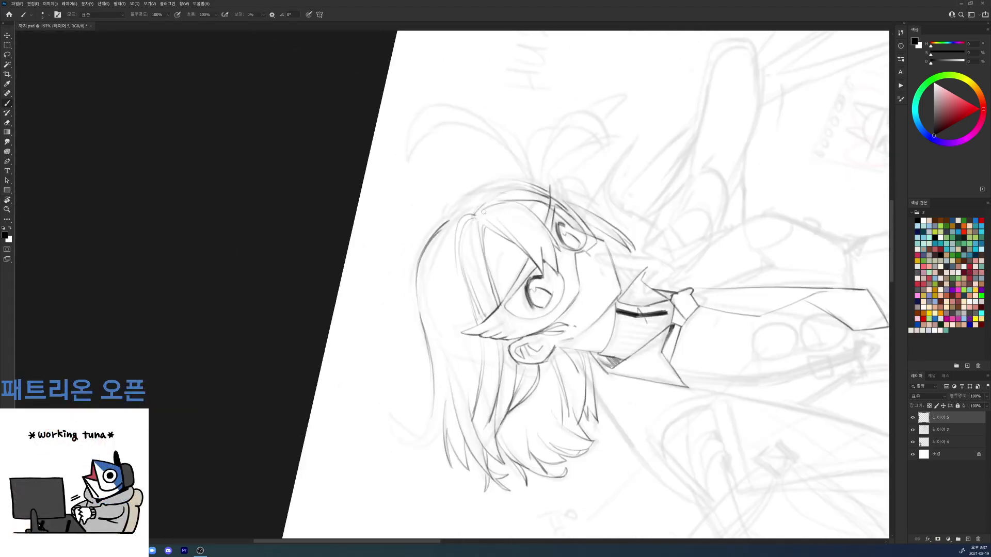
# Step: Ink inner strands running along the back hair between the crown and the mask's near wing, redoing the first stroke
pyautogui.moveTo(456, 270); pyautogui.dragTo(464, 414)
pyautogui.hotkey('ctrl', 'z')
pyautogui.moveTo(459, 359); pyautogui.dragTo(468, 427)
pyautogui.moveTo(463, 355); pyautogui.dragTo(466, 407)
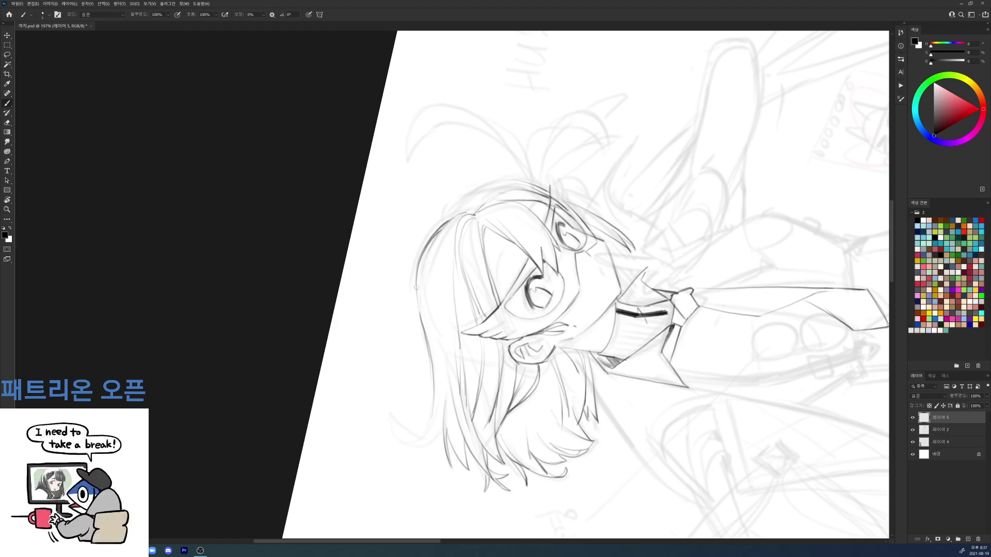
# Step: Extend the upper back hair's outer edge into a long lock with a curled, upturned end
pyautogui.press('r')
pyautogui.moveTo(432, 338)
pyautogui.mouseDown()
pyautogui.moveTo(530, 217)
pyautogui.moveTo(568, 243)
pyautogui.moveTo(433, 265)
pyautogui.moveTo(447, 242)
pyautogui.moveTo(451, 282)
pyautogui.mouseUp()
pyautogui.moveTo(443, 245)
pyautogui.mouseDown()
pyautogui.moveTo(462, 248)
pyautogui.moveTo(469, 126)
pyautogui.moveTo(444, 293)
pyautogui.mouseUp()
pyautogui.press('r')
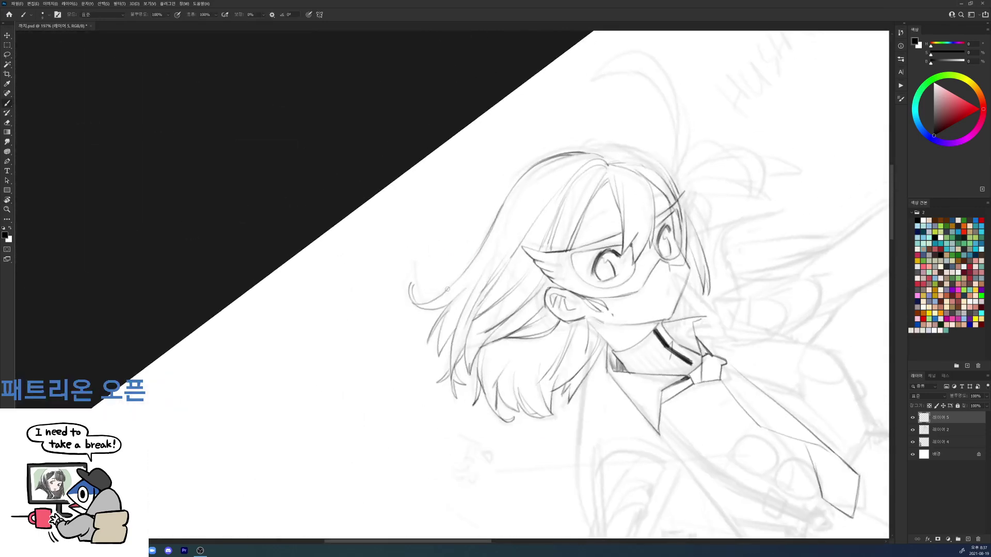
pyautogui.moveTo(429, 310); pyautogui.dragTo(420, 322)
pyautogui.press('r')
pyautogui.moveTo(739, 111)
pyautogui.mouseDown()
pyautogui.moveTo(787, 286)
pyautogui.moveTo(772, 291)
pyautogui.moveTo(790, 304)
pyautogui.moveTo(788, 272)
pyautogui.moveTo(506, 186)
pyautogui.mouseUp()
pyautogui.press('r')
pyautogui.moveTo(470, 239)
pyautogui.mouseDown()
pyautogui.moveTo(568, 247)
pyautogui.moveTo(635, 275)
pyautogui.moveTo(664, 306)
pyautogui.moveTo(673, 352)
pyautogui.mouseUp()
pyautogui.scroll(-5, 669, 312)
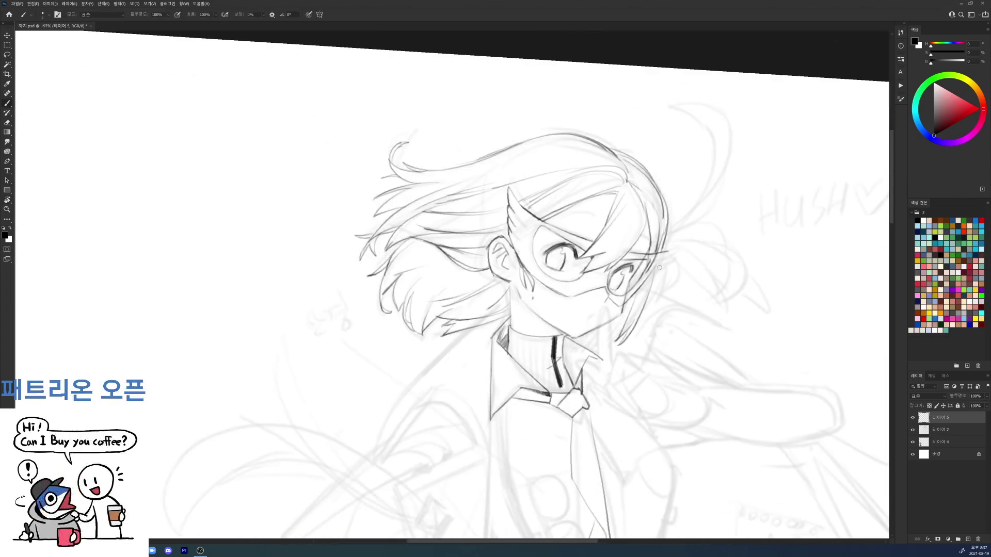
# Step: Ink the mask's pointed wing tip projecting past the far side of the face
pyautogui.moveTo(668, 252)
pyautogui.mouseDown()
pyautogui.moveTo(647, 278)
pyautogui.moveTo(666, 126)
pyautogui.moveTo(624, 167)
pyautogui.mouseUp()
pyautogui.press('r')
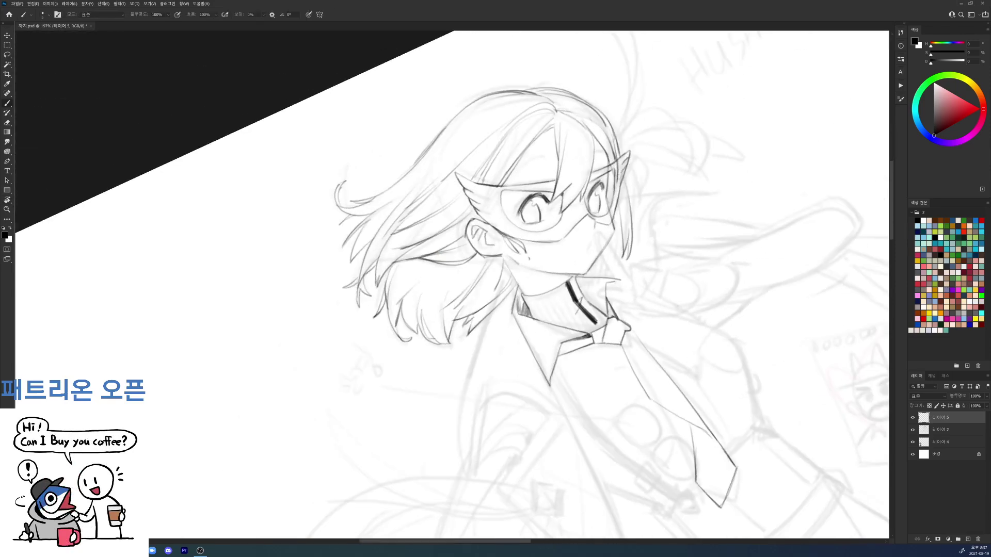
pyautogui.press('r')
pyautogui.press('Escape')
pyautogui.moveTo(767, 305); pyautogui.dragTo(645, 439)
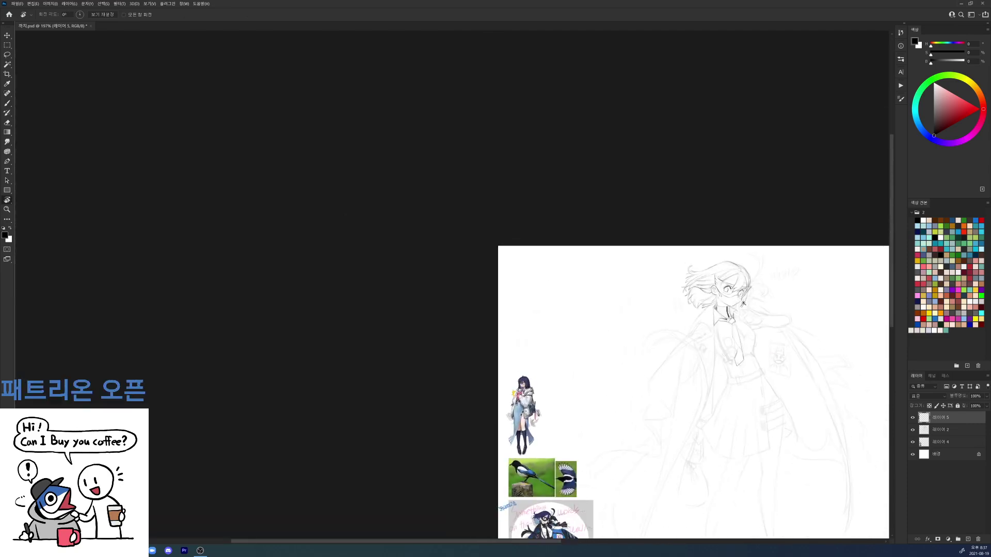
pyautogui.scroll(6, 765, 261)
# Step: Thicken and darken the tip and edges of the mask's near wing, and ink the line beside its feathers
pyautogui.press('b')
pyautogui.moveTo(530, 376); pyautogui.dragTo(538, 445)
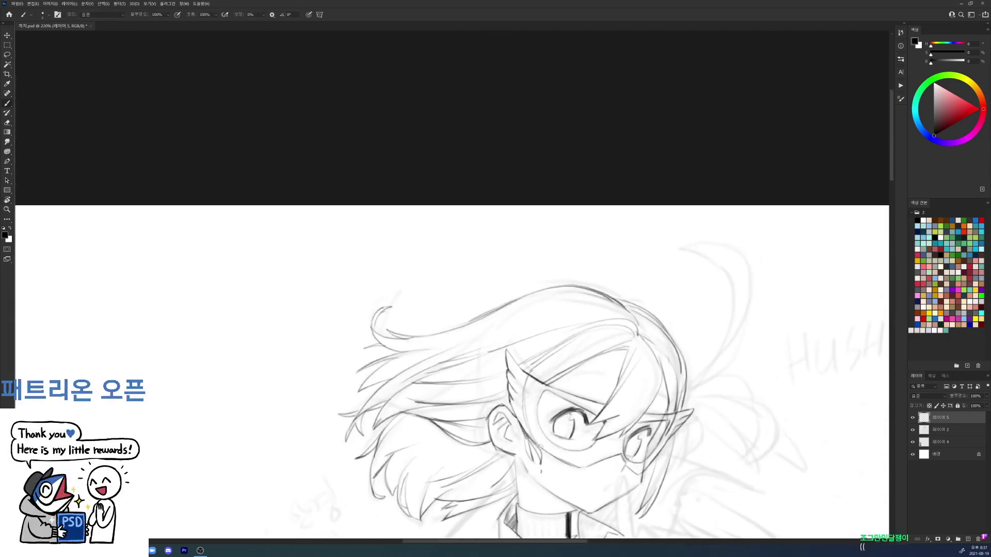
pyautogui.moveTo(524, 377); pyautogui.dragTo(534, 440)
pyautogui.moveTo(526, 380); pyautogui.dragTo(534, 441)
pyautogui.moveTo(511, 358)
pyautogui.mouseDown()
pyautogui.moveTo(531, 375)
pyautogui.moveTo(507, 352)
pyautogui.moveTo(522, 371)
pyautogui.mouseUp()
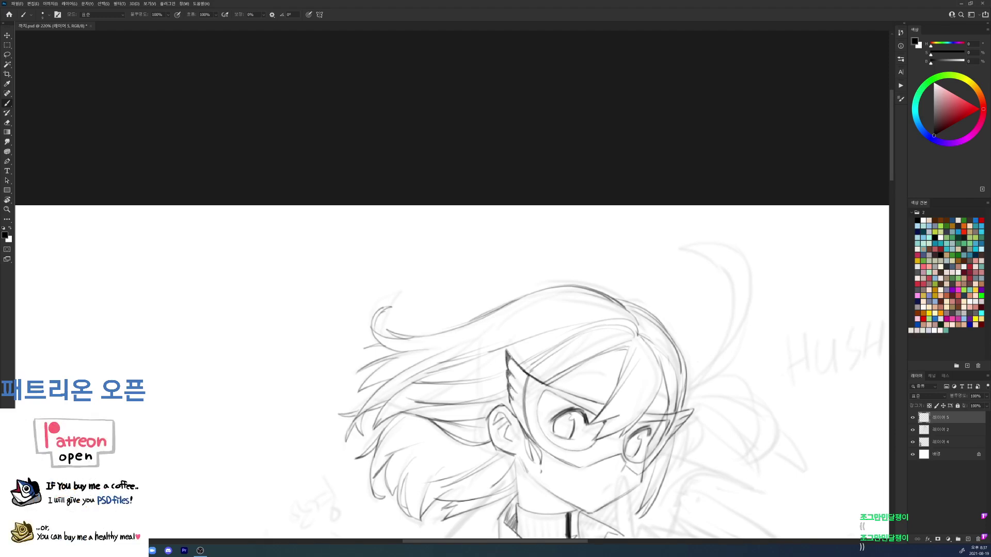
pyautogui.moveTo(508, 397); pyautogui.dragTo(476, 323)
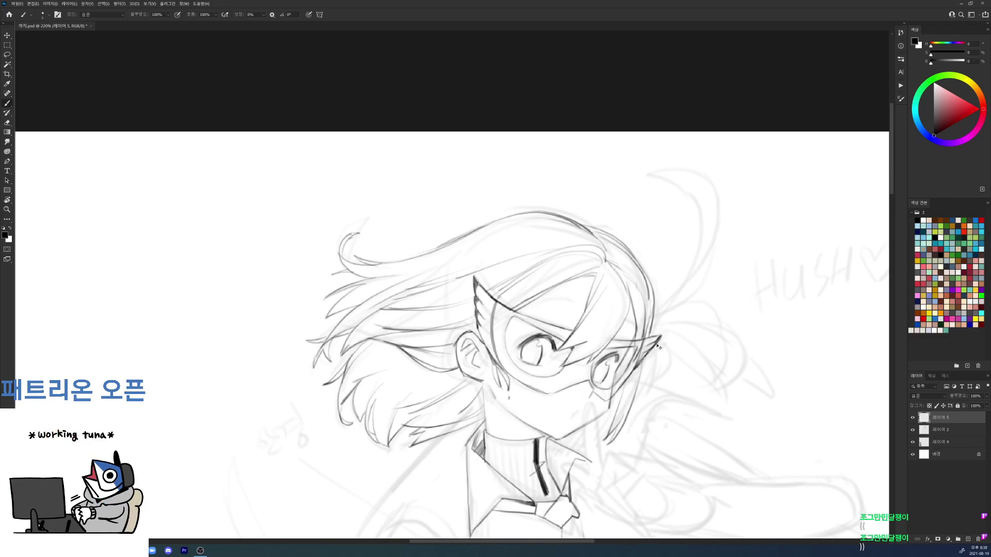
# Step: Darken the tip of the mask's far wing and hatch the mask area beside the far eye
pyautogui.moveTo(674, 334); pyautogui.dragTo(656, 326)
pyautogui.scroll(5, 720, 308)
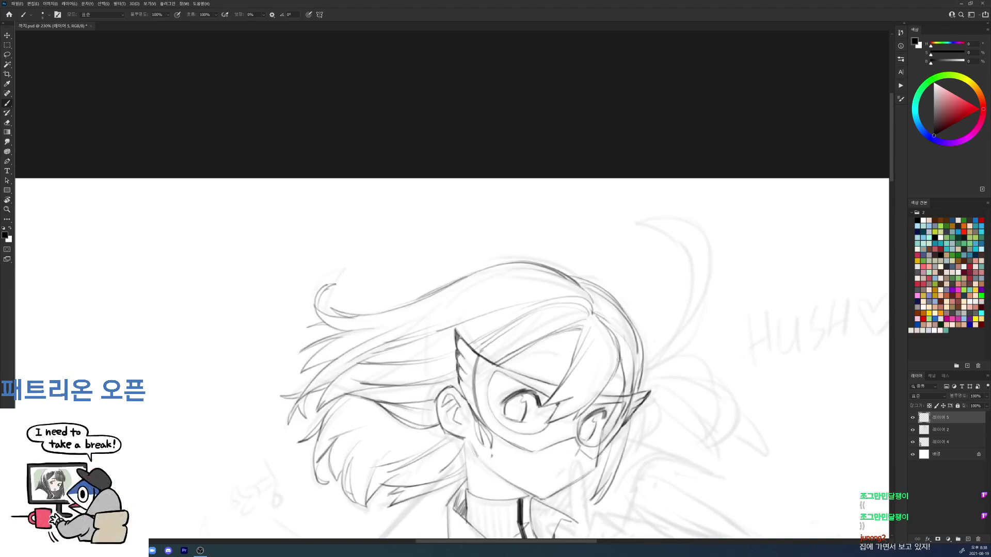
pyautogui.moveTo(622, 392)
pyautogui.mouseDown()
pyautogui.moveTo(612, 335)
pyautogui.moveTo(595, 378)
pyautogui.mouseUp()
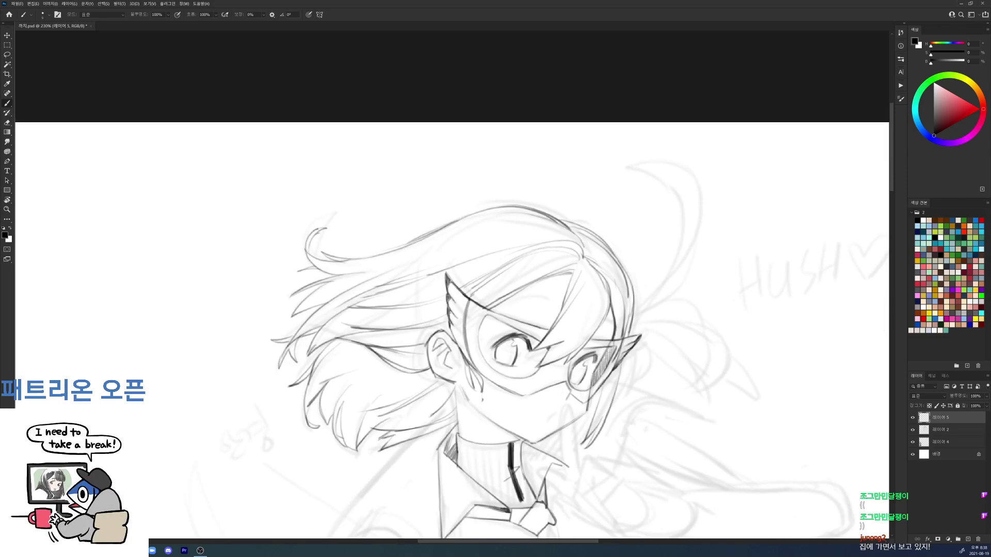
pyautogui.hotkey('ctrl', '0')
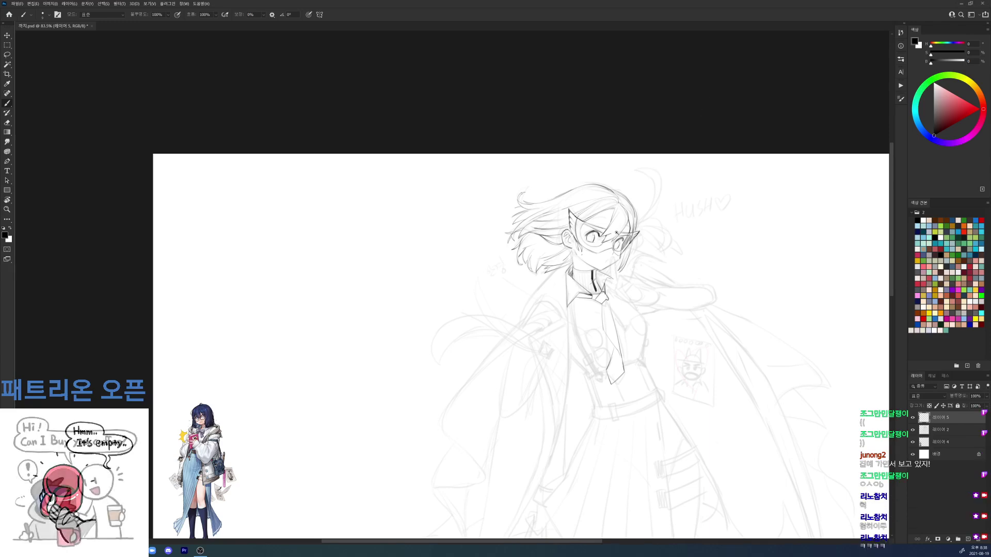
# Step: Ink the top edges of the bordered opening below the coat's near shoulder
pyautogui.scroll(5, 608, 226)
pyautogui.press('r')
pyautogui.moveTo(511, 281); pyautogui.dragTo(501, 328)
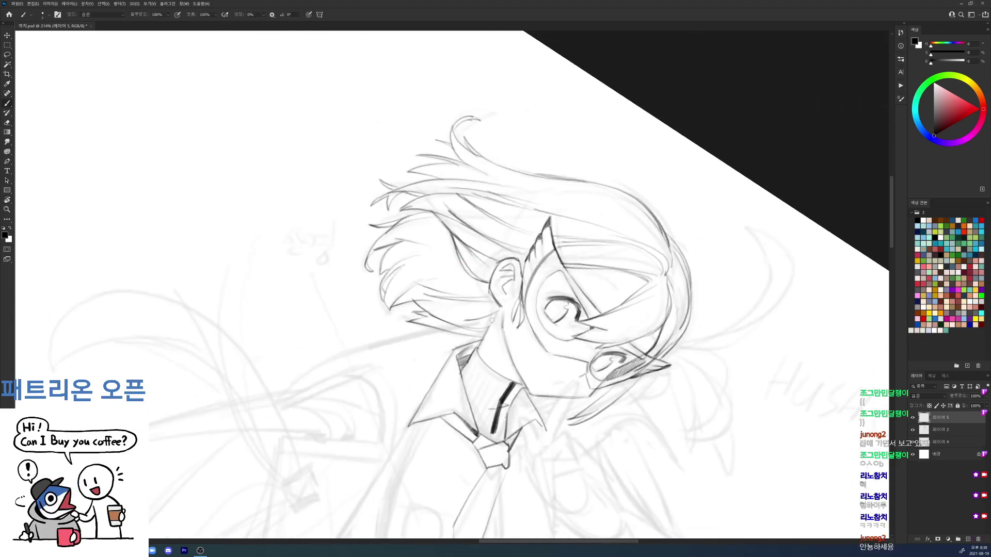
pyautogui.press('r')
pyautogui.moveTo(611, 251)
pyautogui.mouseDown()
pyautogui.moveTo(575, 179)
pyautogui.moveTo(535, 145)
pyautogui.mouseUp()
pyautogui.press('r')
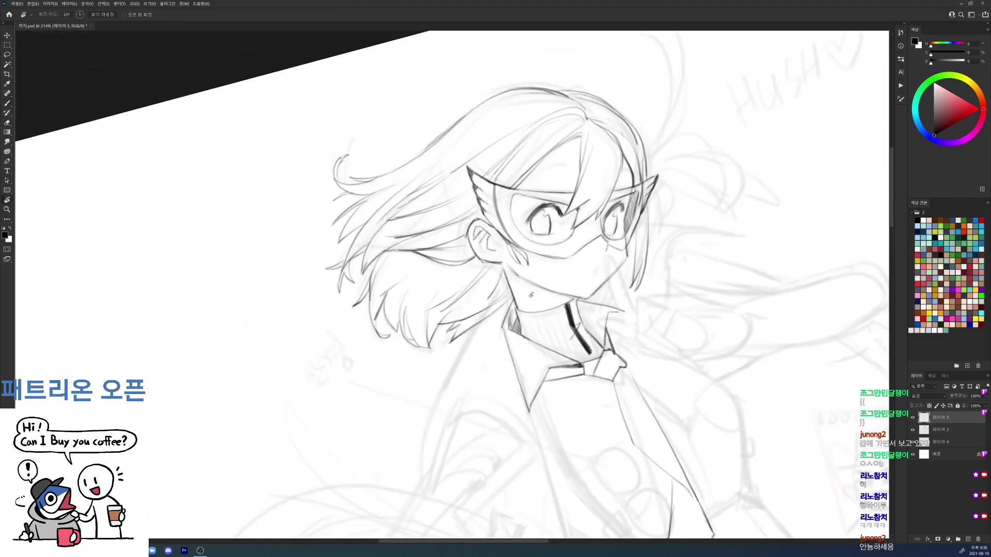
pyautogui.moveTo(531, 298); pyautogui.dragTo(522, 333)
pyautogui.press('space')
pyautogui.moveTo(495, 430)
pyautogui.mouseDown()
pyautogui.moveTo(512, 287)
pyautogui.moveTo(511, 328)
pyautogui.moveTo(554, 253)
pyautogui.mouseUp()
pyautogui.moveTo(480, 278); pyautogui.dragTo(555, 242)
pyautogui.moveTo(503, 266); pyautogui.dragTo(557, 239)
pyautogui.moveTo(466, 271)
pyautogui.mouseDown()
pyautogui.moveTo(545, 226)
pyautogui.moveTo(587, 79)
pyautogui.moveTo(531, 51)
pyautogui.mouseUp()
pyautogui.press('r')
pyautogui.press('b')
pyautogui.moveTo(414, 182); pyautogui.dragTo(421, 255)
# Step: Ink the double-lined sides of the shoulder opening's border and close off its outer end
pyautogui.press('r')
pyautogui.moveTo(637, 107); pyautogui.dragTo(619, 433)
pyautogui.press('b')
pyautogui.moveTo(551, 242); pyautogui.dragTo(555, 315)
pyautogui.moveTo(564, 239)
pyautogui.mouseDown()
pyautogui.moveTo(659, 173)
pyautogui.moveTo(473, 116)
pyautogui.moveTo(450, 140)
pyautogui.moveTo(487, 248)
pyautogui.moveTo(547, 313)
pyautogui.mouseUp()
pyautogui.press('r')
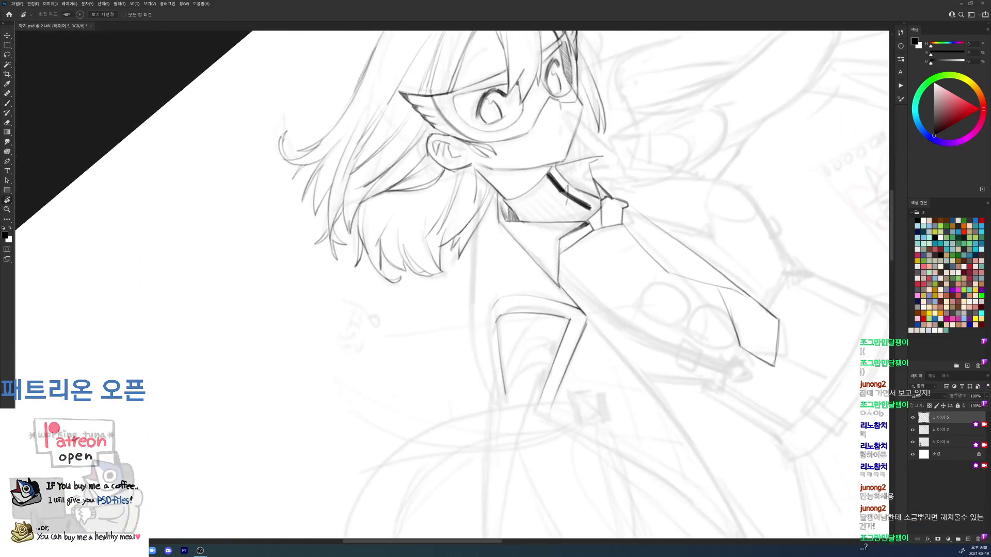
pyautogui.press('b')
pyautogui.moveTo(498, 367)
pyautogui.mouseDown()
pyautogui.moveTo(510, 408)
pyautogui.moveTo(492, 411)
pyautogui.moveTo(506, 402)
pyautogui.mouseUp()
pyautogui.hotkey('ctrl', 'z')
pyautogui.hotkey('ctrl', 'z')
# Step: Ink the coat's outer shoulder curve from beneath the collar down to the border's outer end, redoing the first stroke
pyautogui.press('r')
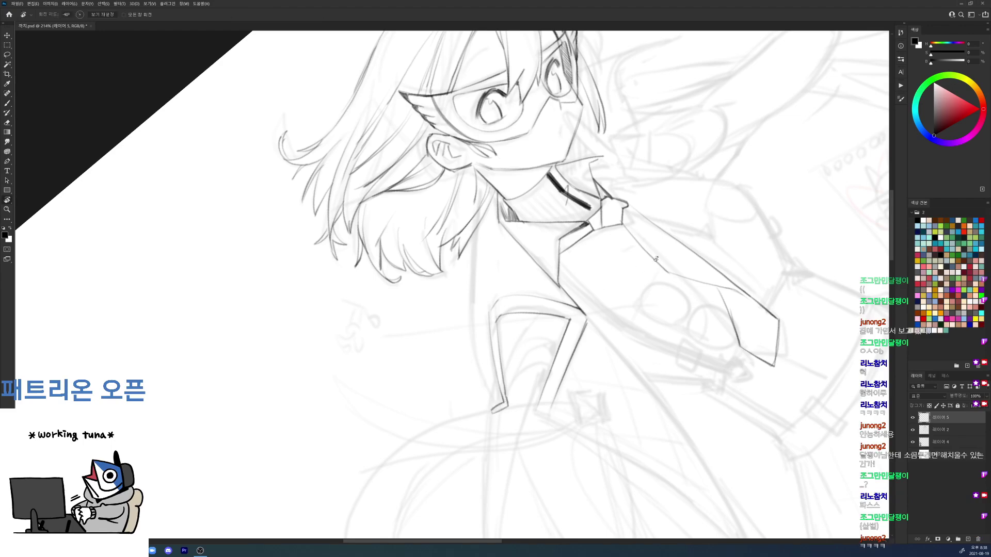
pyautogui.moveTo(586, 245); pyautogui.dragTo(584, 332)
pyautogui.press('e')
pyautogui.press('b')
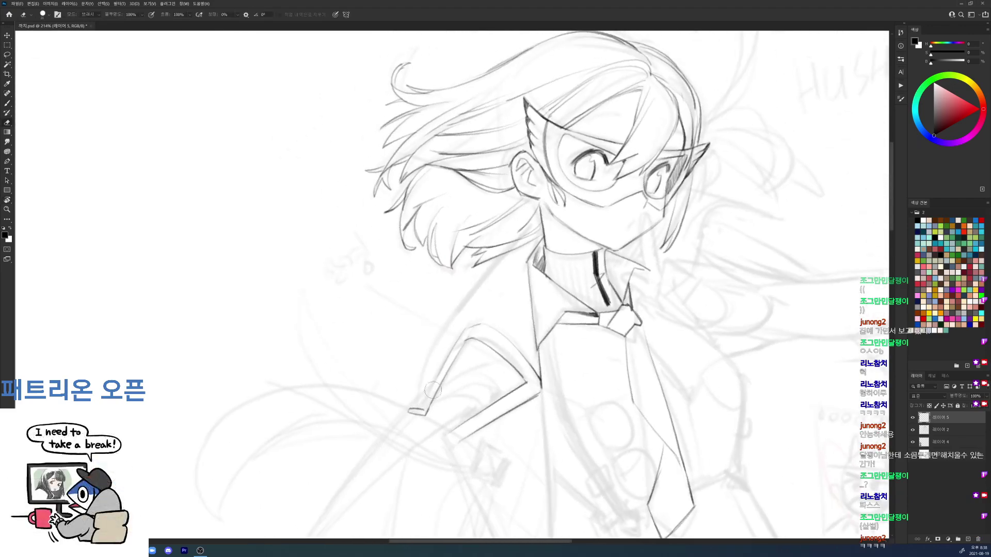
pyautogui.moveTo(420, 410)
pyautogui.mouseDown()
pyautogui.moveTo(435, 343)
pyautogui.moveTo(484, 270)
pyautogui.moveTo(468, 294)
pyautogui.moveTo(517, 249)
pyautogui.mouseUp()
pyautogui.hotkey('ctrl', 'z')
pyautogui.moveTo(448, 322); pyautogui.dragTo(509, 251)
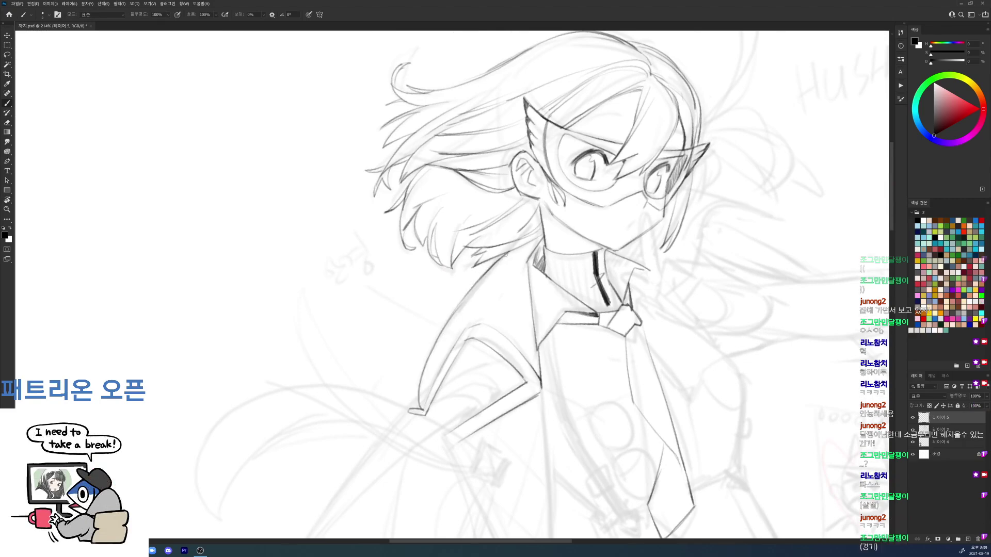
# Step: Refine the border around the coat's shoulder opening, touching up its outer end and its upper curve
pyautogui.moveTo(409, 411); pyautogui.dragTo(415, 399)
pyautogui.moveTo(465, 344)
pyautogui.mouseDown()
pyautogui.moveTo(413, 345)
pyautogui.moveTo(472, 366)
pyautogui.moveTo(516, 366)
pyautogui.mouseUp()
pyautogui.press('e')
pyautogui.press('b')
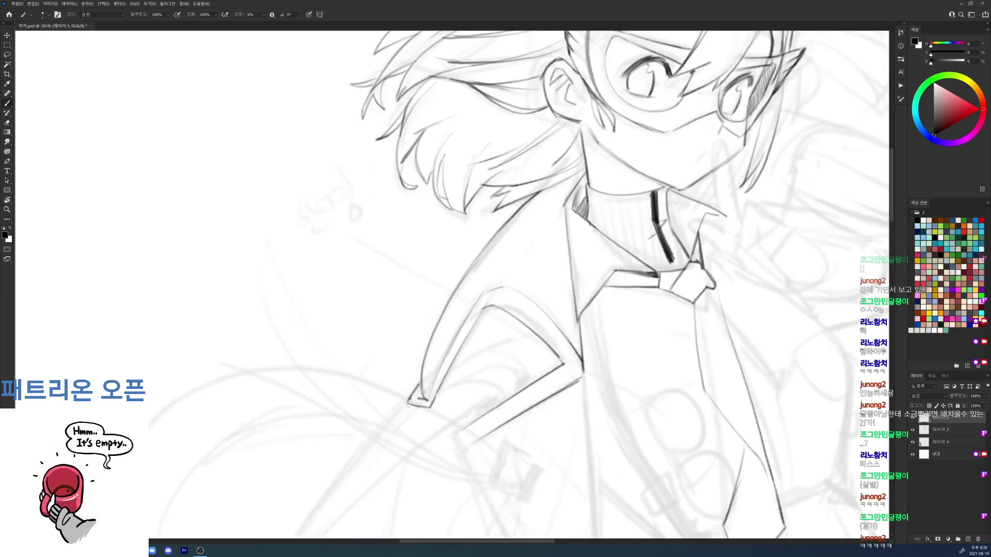
pyautogui.moveTo(586, 259); pyautogui.dragTo(526, 257)
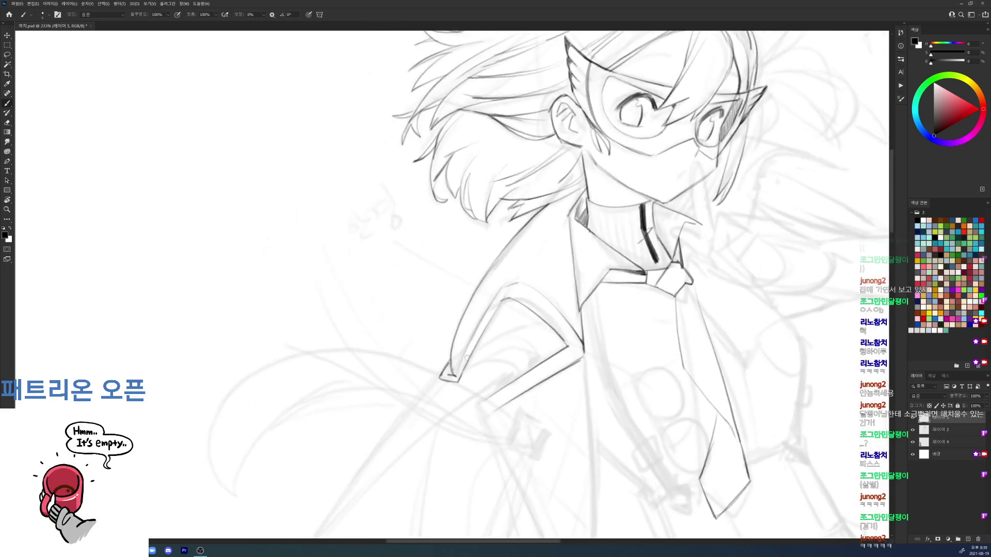
pyautogui.press('r')
pyautogui.moveTo(687, 251); pyautogui.dragTo(684, 335)
pyautogui.moveTo(504, 308); pyautogui.dragTo(510, 246)
pyautogui.press('b')
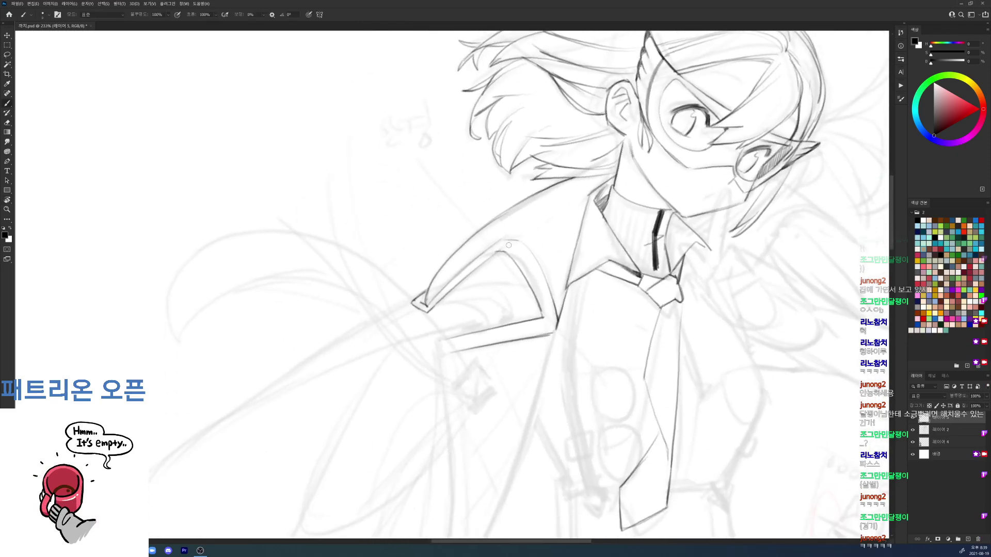
pyautogui.moveTo(582, 280); pyautogui.dragTo(513, 280)
pyautogui.press('r')
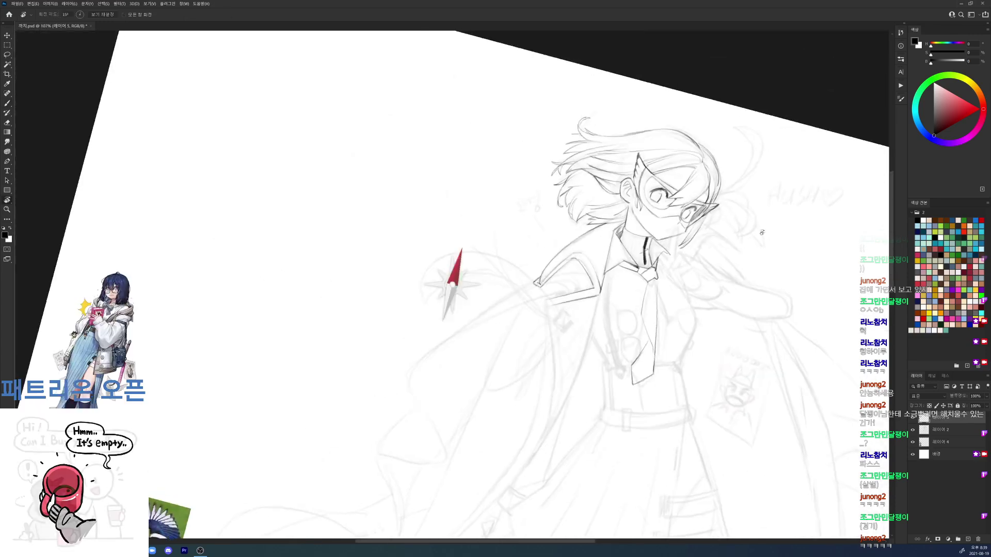
pyautogui.moveTo(767, 248); pyautogui.dragTo(744, 166)
pyautogui.moveTo(561, 260)
pyautogui.mouseDown()
pyautogui.moveTo(603, 261)
pyautogui.moveTo(601, 296)
pyautogui.mouseUp()
pyautogui.press('b')
pyautogui.moveTo(600, 315)
pyautogui.mouseDown()
pyautogui.moveTo(599, 251)
pyautogui.moveTo(552, 226)
pyautogui.mouseUp()
pyautogui.hotkey('ctrl', 'z')
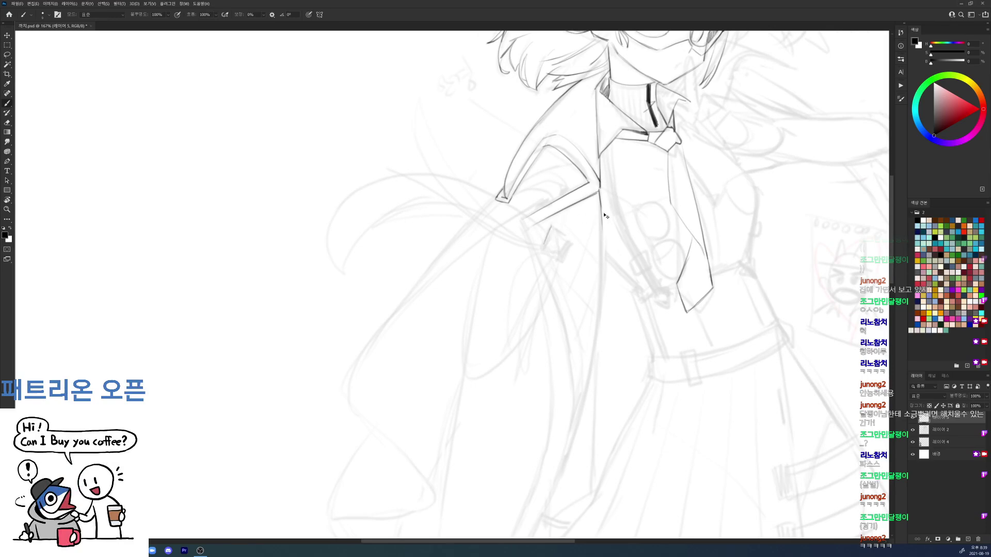
# Step: Ink the large curling ribbon sweeping outward from the near arm with its pointed tip, redoing the first strokes
pyautogui.press('r')
pyautogui.moveTo(643, 248)
pyautogui.mouseDown()
pyautogui.moveTo(628, 187)
pyautogui.moveTo(454, 191)
pyautogui.mouseUp()
pyautogui.moveTo(454, 192)
pyautogui.mouseDown()
pyautogui.moveTo(468, 241)
pyautogui.moveTo(348, 405)
pyautogui.mouseUp()
pyautogui.press('b')
pyautogui.moveTo(440, 236)
pyautogui.mouseDown()
pyautogui.moveTo(350, 375)
pyautogui.moveTo(351, 364)
pyautogui.mouseUp()
pyautogui.hotkey('ctrl', 'z')
pyautogui.press('r')
pyautogui.moveTo(618, 266)
pyautogui.mouseDown()
pyautogui.moveTo(620, 292)
pyautogui.moveTo(526, 435)
pyautogui.mouseUp()
pyautogui.press('b')
pyautogui.moveTo(388, 225)
pyautogui.mouseDown()
pyautogui.moveTo(348, 246)
pyautogui.moveTo(307, 311)
pyautogui.moveTo(347, 243)
pyautogui.moveTo(304, 312)
pyautogui.mouseUp()
pyautogui.hotkey('ctrl', 'z')
pyautogui.moveTo(308, 227)
pyautogui.mouseDown()
pyautogui.moveTo(275, 284)
pyautogui.moveTo(300, 311)
pyautogui.mouseUp()
pyautogui.moveTo(383, 216); pyautogui.dragTo(321, 211)
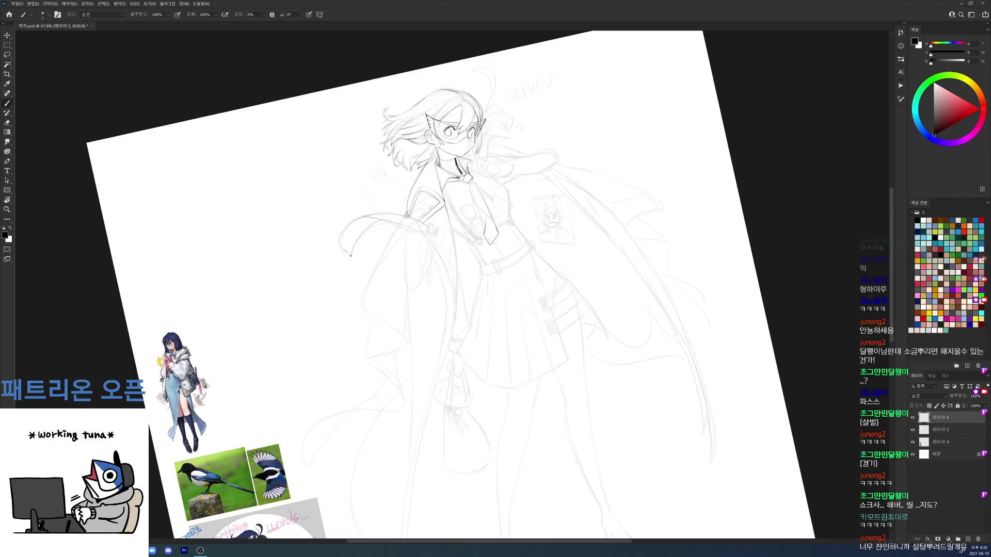
# Step: Ink the large ribbon's inner fold and the edges running back to the knot on the arm
pyautogui.press('r')
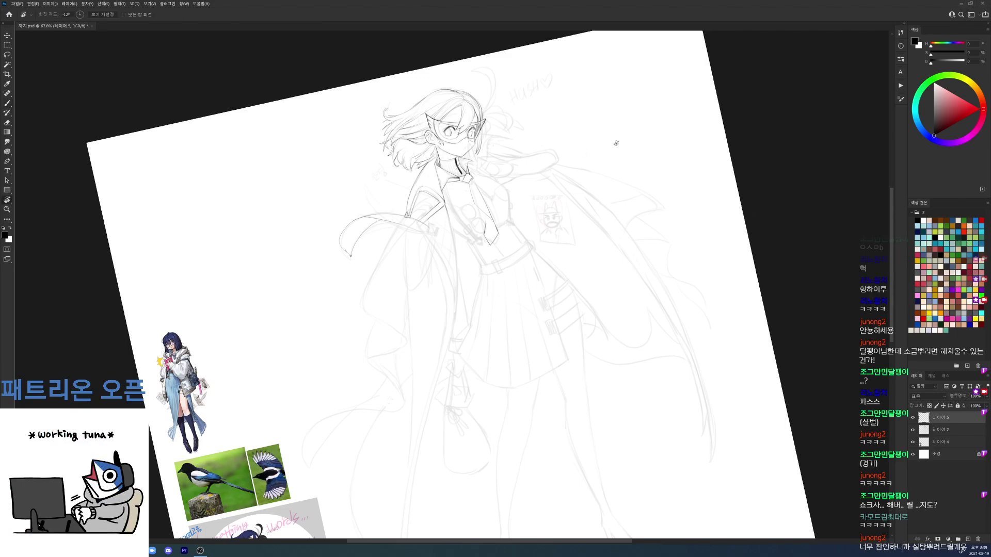
pyautogui.moveTo(558, 128); pyautogui.dragTo(580, 164)
pyautogui.moveTo(439, 203); pyautogui.dragTo(503, 204)
pyautogui.moveTo(618, 216)
pyautogui.mouseDown()
pyautogui.moveTo(606, 193)
pyautogui.moveTo(428, 107)
pyautogui.mouseUp()
pyautogui.press('b')
pyautogui.moveTo(427, 295)
pyautogui.mouseDown()
pyautogui.moveTo(399, 344)
pyautogui.moveTo(360, 373)
pyautogui.mouseUp()
pyautogui.moveTo(417, 320)
pyautogui.mouseDown()
pyautogui.moveTo(347, 381)
pyautogui.moveTo(331, 240)
pyautogui.moveTo(421, 162)
pyautogui.mouseUp()
# Step: Ink the first edge of the thin ribbon rising behind the large one, redoing the first two strokes
pyautogui.press('r')
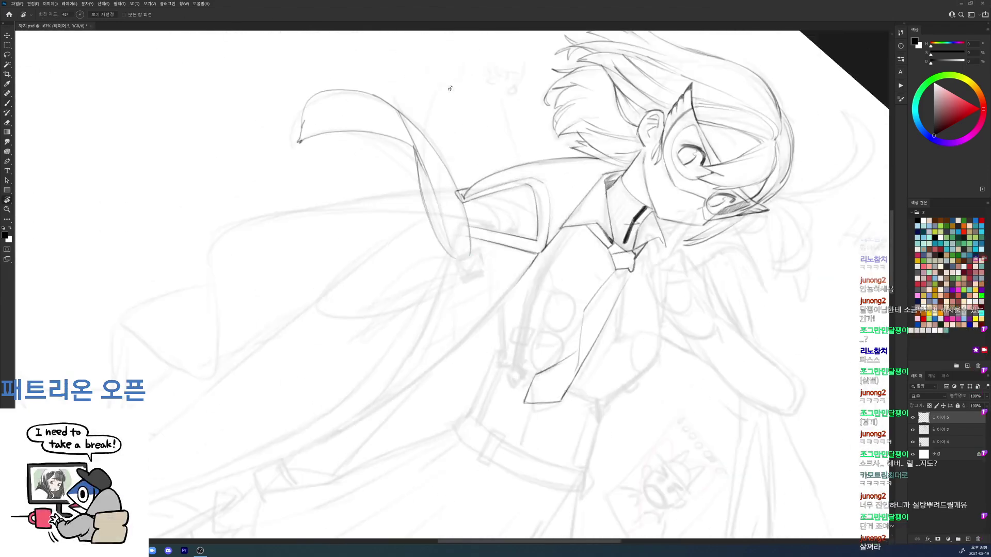
pyautogui.press('b')
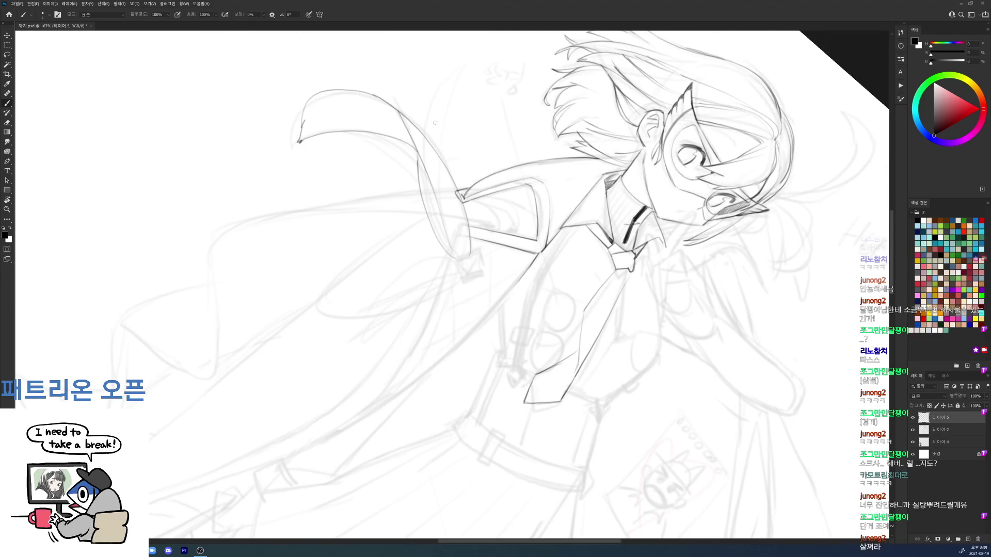
pyautogui.moveTo(422, 131); pyautogui.dragTo(462, 66)
pyautogui.moveTo(452, 119)
pyautogui.mouseDown()
pyautogui.moveTo(435, 200)
pyautogui.moveTo(442, 138)
pyautogui.mouseUp()
pyautogui.hotkey('ctrl', 'z')
pyautogui.hotkey('ctrl', 'z')
pyautogui.moveTo(403, 212)
pyautogui.mouseDown()
pyautogui.moveTo(437, 136)
pyautogui.moveTo(455, 136)
pyautogui.mouseUp()
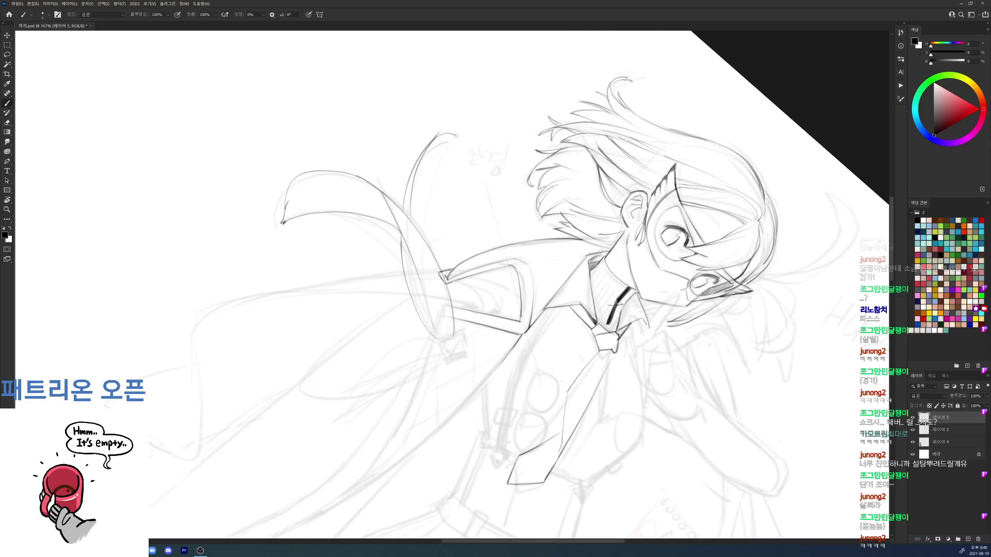
# Step: Close off the thin rising ribbon and ink the leaf-shaped ribbon pointing outward from the knot
pyautogui.press('r')
pyautogui.moveTo(416, 172); pyautogui.dragTo(351, 224)
pyautogui.moveTo(409, 291)
pyautogui.mouseDown()
pyautogui.moveTo(415, 234)
pyautogui.moveTo(460, 223)
pyautogui.moveTo(480, 303)
pyautogui.moveTo(461, 280)
pyautogui.moveTo(355, 309)
pyautogui.moveTo(479, 274)
pyautogui.moveTo(445, 190)
pyautogui.moveTo(359, 254)
pyautogui.moveTo(354, 290)
pyautogui.moveTo(348, 276)
pyautogui.mouseUp()
pyautogui.press('b')
pyautogui.press('r')
pyautogui.press('b')
pyautogui.press('r')
pyautogui.press('r')
pyautogui.press('e')
pyautogui.press('b')
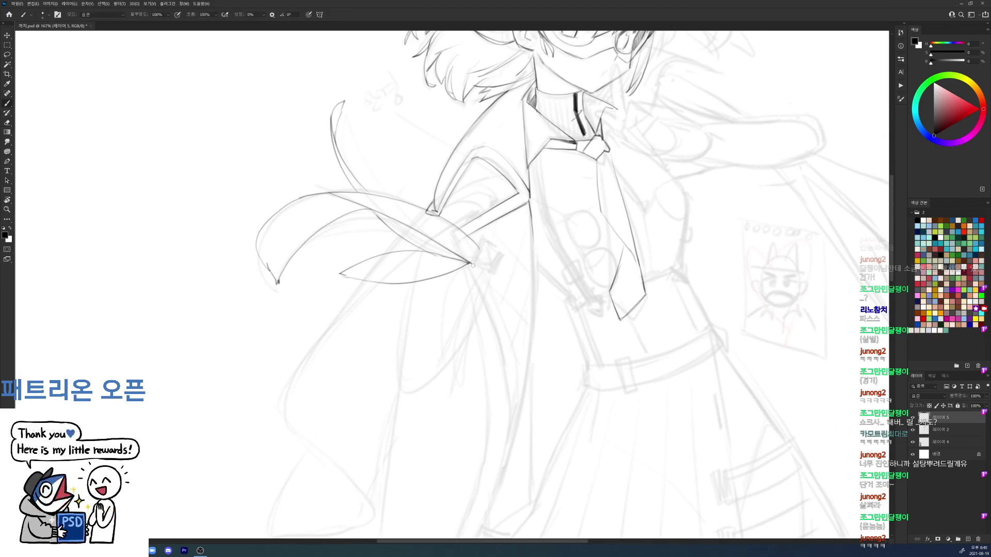
# Step: Ink the narrow ribbon with the curled end hanging below the knot, redoing the first strokes
pyautogui.moveTo(483, 270)
pyautogui.mouseDown()
pyautogui.moveTo(437, 374)
pyautogui.moveTo(459, 389)
pyautogui.moveTo(461, 428)
pyautogui.mouseUp()
pyautogui.hotkey('ctrl', 'z')
pyautogui.hotkey('ctrl', 'z')
pyautogui.moveTo(463, 375)
pyautogui.mouseDown()
pyautogui.moveTo(485, 405)
pyautogui.moveTo(458, 383)
pyautogui.mouseUp()
pyautogui.press('e')
pyautogui.press('b')
pyautogui.press('e')
pyautogui.press('b')
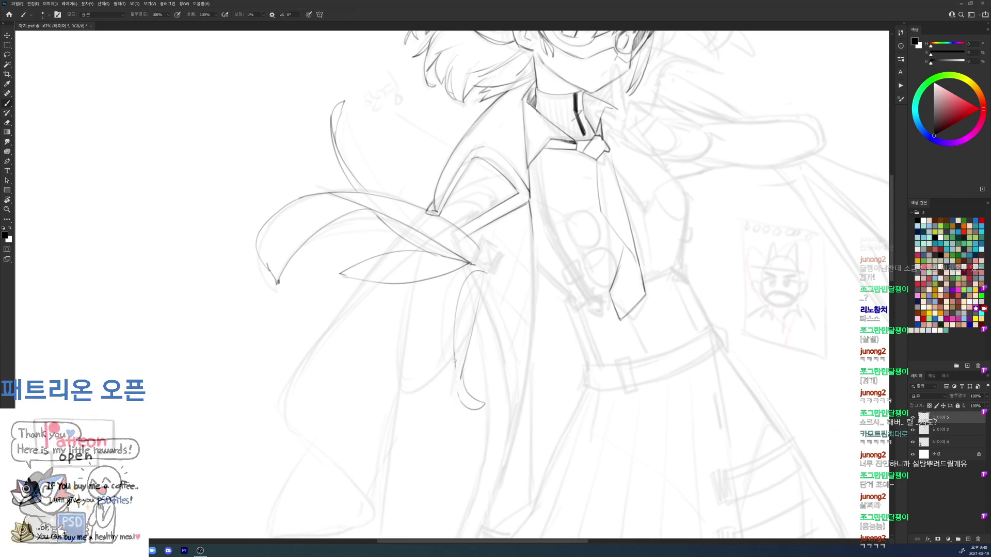
pyautogui.moveTo(493, 323); pyautogui.dragTo(471, 347)
# Step: Ink the edges of the long pointed ribbon hanging down from the knot beside the curled one
pyautogui.press('r')
pyautogui.press('Escape')
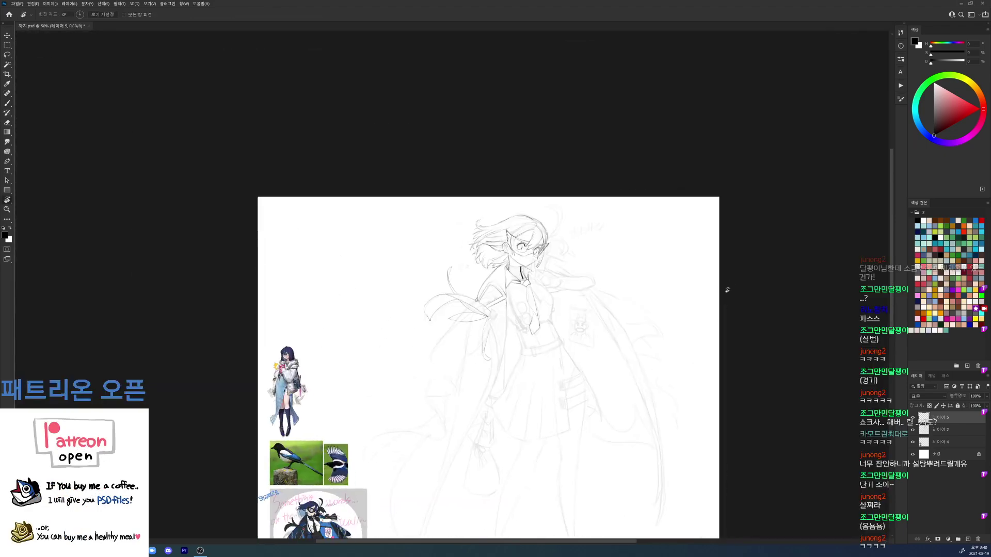
pyautogui.moveTo(499, 290)
pyautogui.mouseDown()
pyautogui.moveTo(531, 319)
pyautogui.moveTo(526, 233)
pyautogui.mouseUp()
pyautogui.press('b')
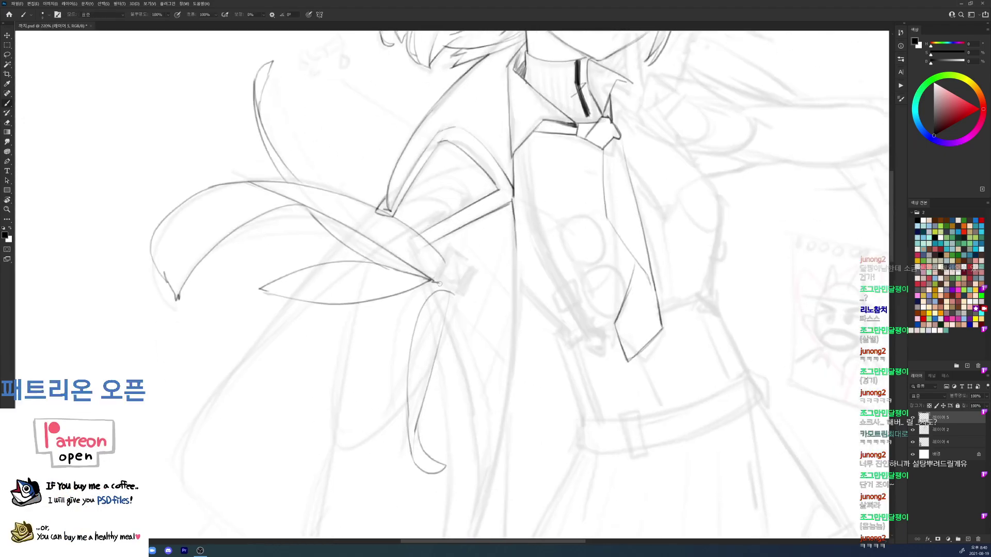
pyautogui.moveTo(447, 256)
pyautogui.mouseDown()
pyautogui.moveTo(459, 294)
pyautogui.moveTo(435, 274)
pyautogui.moveTo(464, 427)
pyautogui.mouseUp()
pyautogui.press('e')
pyautogui.press('b')
pyautogui.moveTo(439, 256)
pyautogui.mouseDown()
pyautogui.moveTo(472, 422)
pyautogui.moveTo(463, 453)
pyautogui.mouseUp()
# Step: Ink the coat's front edge below the shoulder opening and clean up the lines around the long hanging ribbon
pyautogui.press('r')
pyautogui.moveTo(487, 375)
pyautogui.mouseDown()
pyautogui.moveTo(442, 269)
pyautogui.moveTo(334, 374)
pyautogui.moveTo(321, 424)
pyautogui.moveTo(498, 216)
pyautogui.moveTo(609, 360)
pyautogui.moveTo(472, 362)
pyautogui.moveTo(457, 374)
pyautogui.mouseUp()
pyautogui.press('e')
pyautogui.press('b')
pyautogui.press('r')
pyautogui.press('e')
pyautogui.moveTo(458, 321); pyautogui.dragTo(470, 321)
pyautogui.press('b')
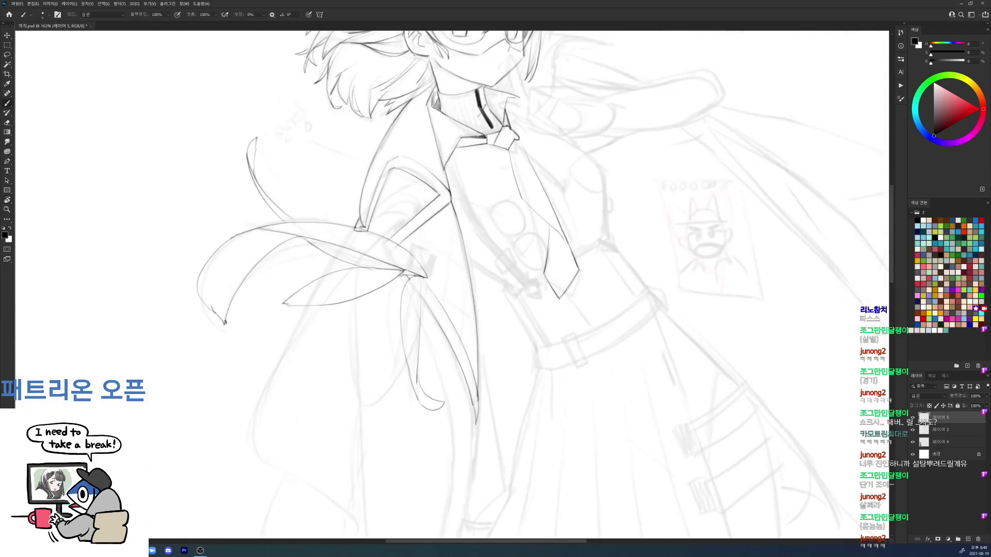
# Step: Ink a long line running down from the knot between the hanging ribbons, redoing the failed attempts
pyautogui.moveTo(405, 278)
pyautogui.mouseDown()
pyautogui.moveTo(455, 411)
pyautogui.moveTo(436, 319)
pyautogui.moveTo(438, 419)
pyautogui.moveTo(426, 467)
pyautogui.mouseUp()
pyautogui.hotkey('ctrl', 'z')
pyautogui.hotkey('ctrl', 'z')
pyautogui.moveTo(401, 215); pyautogui.dragTo(424, 272)
pyautogui.hotkey('ctrl', 'z')
pyautogui.moveTo(409, 232); pyautogui.dragTo(433, 307)
pyautogui.hotkey('ctrl', 'z')
pyautogui.moveTo(405, 221); pyautogui.dragTo(444, 353)
pyautogui.scroll(-3, 441, 442)
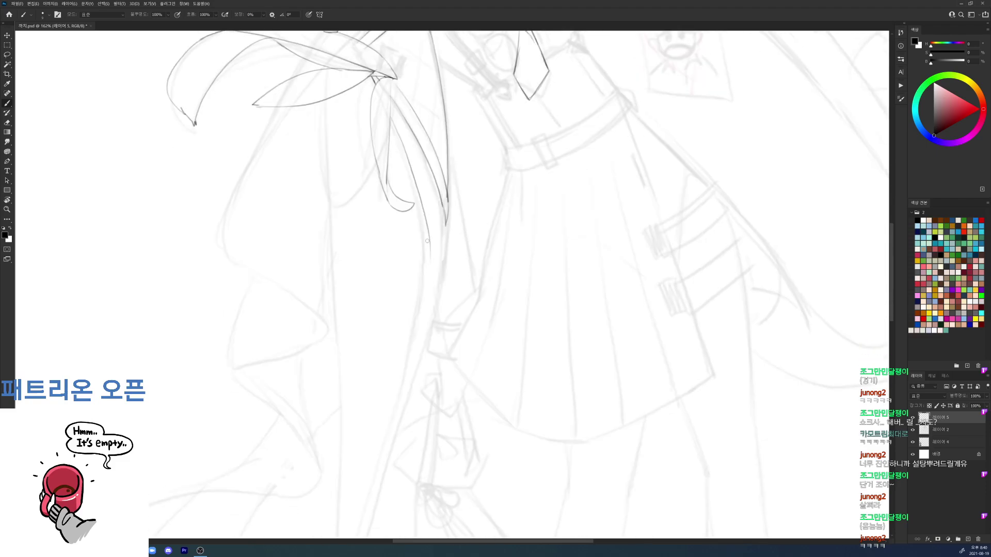
# Step: Continue the coat's front edge down past the ribbon tips with an inner line beside it, erasing stray marks
pyautogui.moveTo(447, 237); pyautogui.dragTo(408, 382)
pyautogui.moveTo(513, 323)
pyautogui.mouseDown()
pyautogui.moveTo(454, 328)
pyautogui.moveTo(510, 335)
pyautogui.mouseUp()
pyautogui.scroll(5, 510, 334)
pyautogui.press('e')
pyautogui.moveTo(388, 372); pyautogui.dragTo(408, 333)
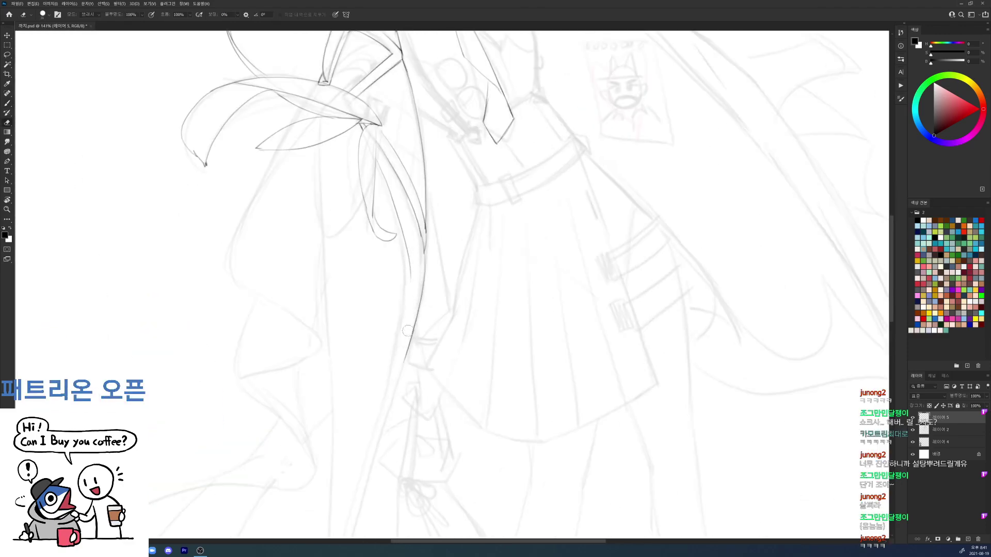
pyautogui.press('b')
pyautogui.moveTo(408, 248); pyautogui.dragTo(379, 449)
# Step: Ink the long line along the coat's front edge from the ribbon tips toward the hem, redoing it until smooth
pyautogui.press('r')
pyautogui.moveTo(530, 342); pyautogui.dragTo(474, 379)
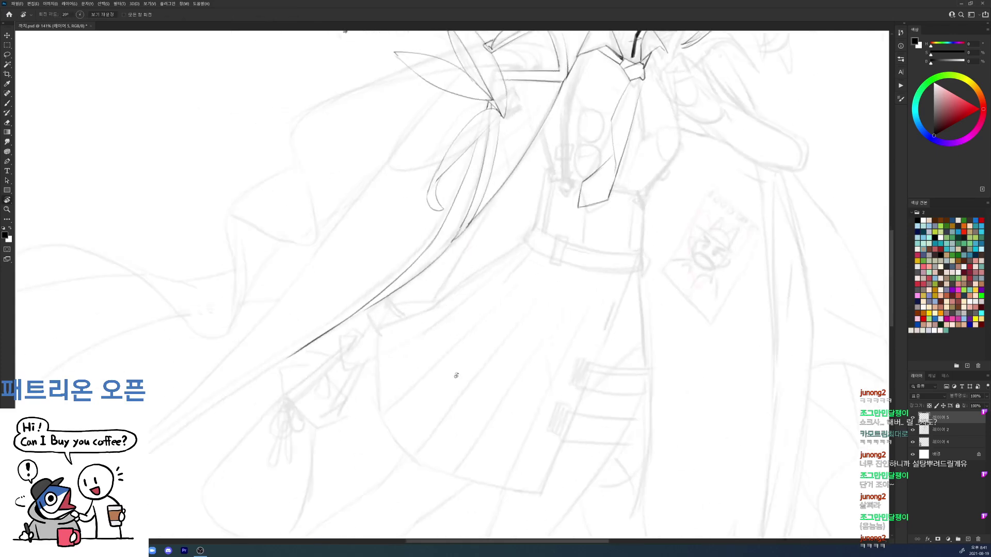
pyautogui.press('space')
pyautogui.moveTo(459, 222); pyautogui.dragTo(542, 173)
pyautogui.hotkey('ctrl', 'z')
pyautogui.moveTo(279, 367); pyautogui.dragTo(501, 220)
pyautogui.hotkey('ctrl', 'z')
pyautogui.moveTo(281, 361); pyautogui.dragTo(511, 203)
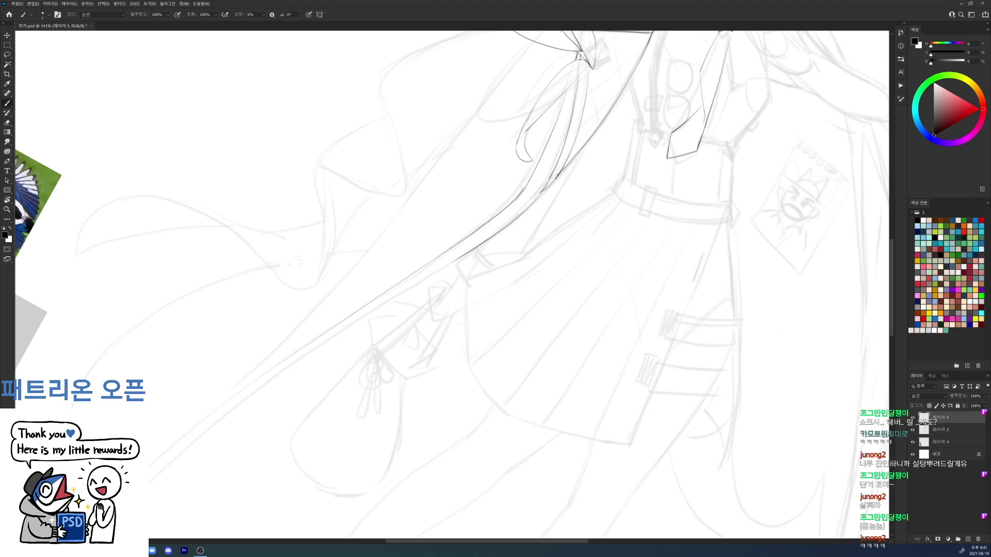
# Step: Erase the overlapping line ends where the coat's front edge meets the hanging ribbon tips
pyautogui.press('r')
pyautogui.moveTo(629, 140); pyautogui.dragTo(485, 103)
pyautogui.press('space')
pyautogui.moveTo(458, 138); pyautogui.dragTo(460, 115)
pyautogui.press('e')
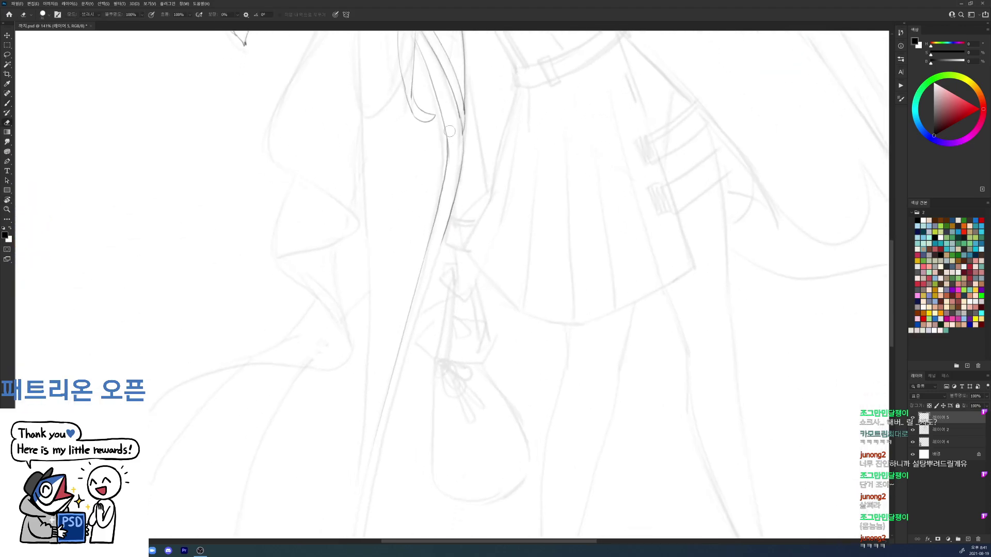
pyautogui.press('b')
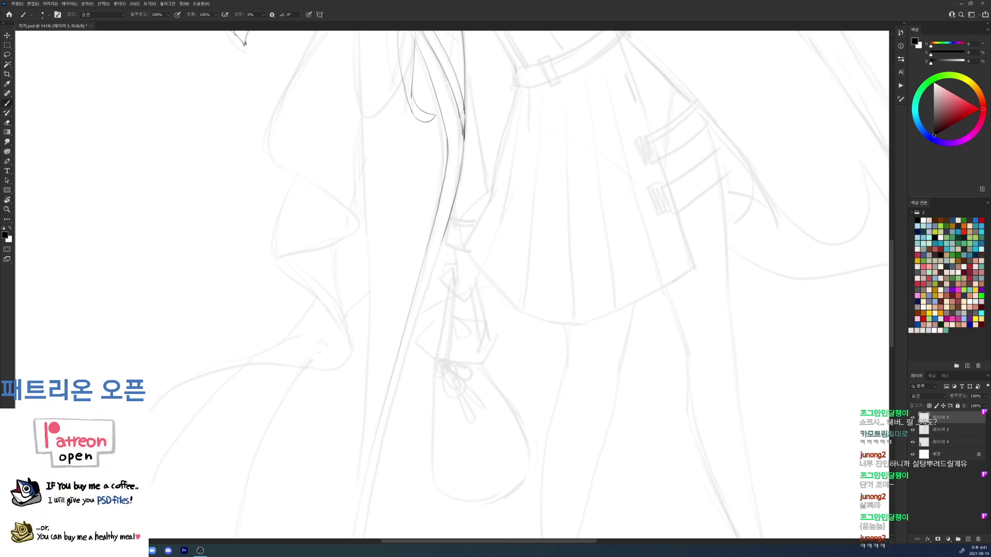
# Step: Extend the coat's front edge down toward the hem with one long stroke, redrawing it once and erasing the overlap
pyautogui.press('r')
pyautogui.moveTo(634, 220); pyautogui.dragTo(542, 392)
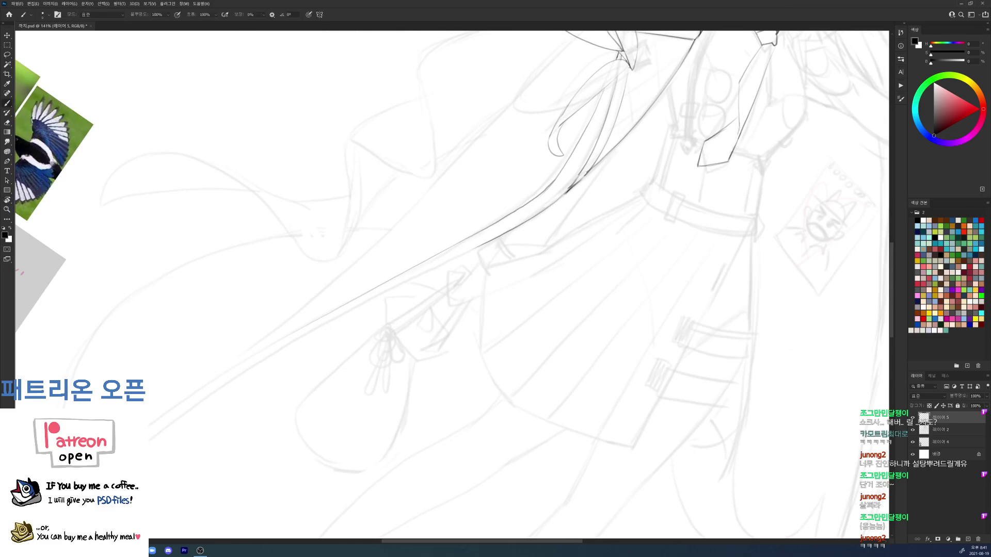
pyautogui.moveTo(155, 434); pyautogui.dragTo(390, 283)
pyautogui.hotkey('ctrl', 'z')
pyautogui.moveTo(148, 439); pyautogui.dragTo(414, 272)
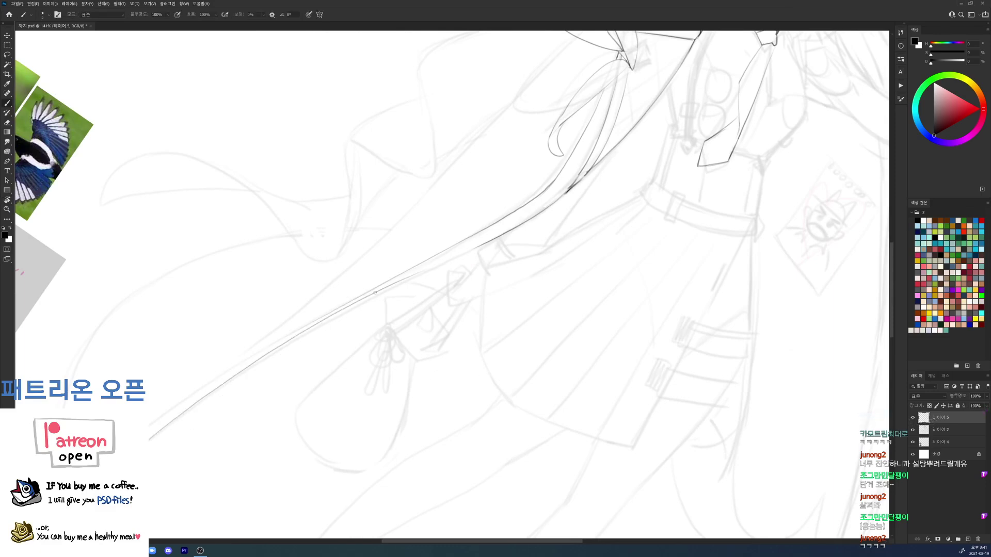
pyautogui.press('e')
pyautogui.moveTo(266, 358); pyautogui.dragTo(450, 262)
pyautogui.press('b')
# Step: Clean up the doubled lines of the lower front edge and extend the inner one down toward the hem
pyautogui.press('r')
pyautogui.moveTo(620, 226)
pyautogui.mouseDown()
pyautogui.moveTo(551, 138)
pyautogui.moveTo(439, 108)
pyautogui.mouseUp()
pyautogui.press('b')
pyautogui.press('e')
pyautogui.moveTo(438, 290); pyautogui.dragTo(421, 154)
pyautogui.press('b')
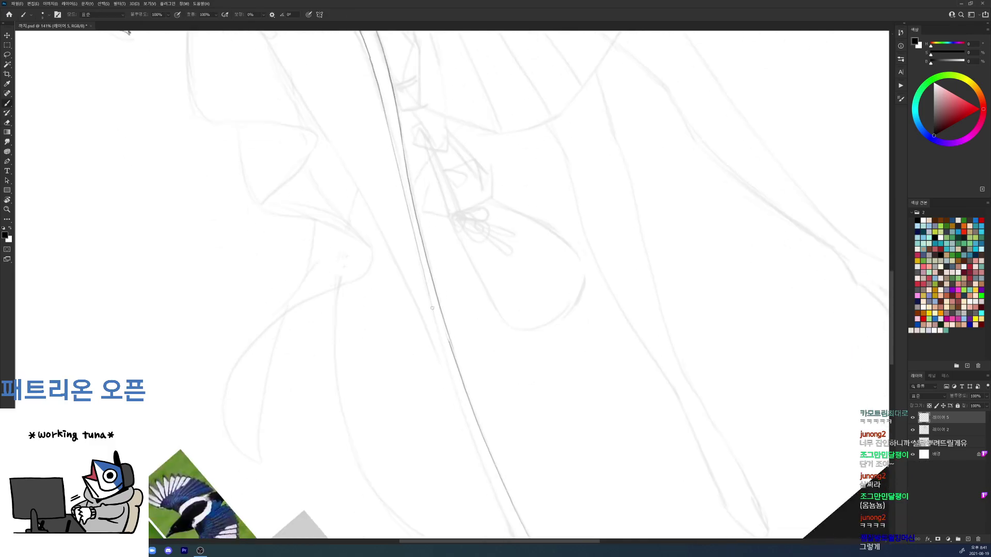
pyautogui.moveTo(437, 316); pyautogui.dragTo(453, 375)
pyautogui.moveTo(454, 373)
pyautogui.mouseDown()
pyautogui.moveTo(438, 319)
pyautogui.moveTo(485, 449)
pyautogui.moveTo(460, 369)
pyautogui.moveTo(472, 404)
pyautogui.moveTo(496, 419)
pyautogui.moveTo(482, 427)
pyautogui.moveTo(494, 452)
pyautogui.mouseUp()
# Step: Ink the coat's curved lower outline down to the pointed hem tip, redoing the first strokes
pyautogui.press('r')
pyautogui.moveTo(678, 321); pyautogui.dragTo(623, 434)
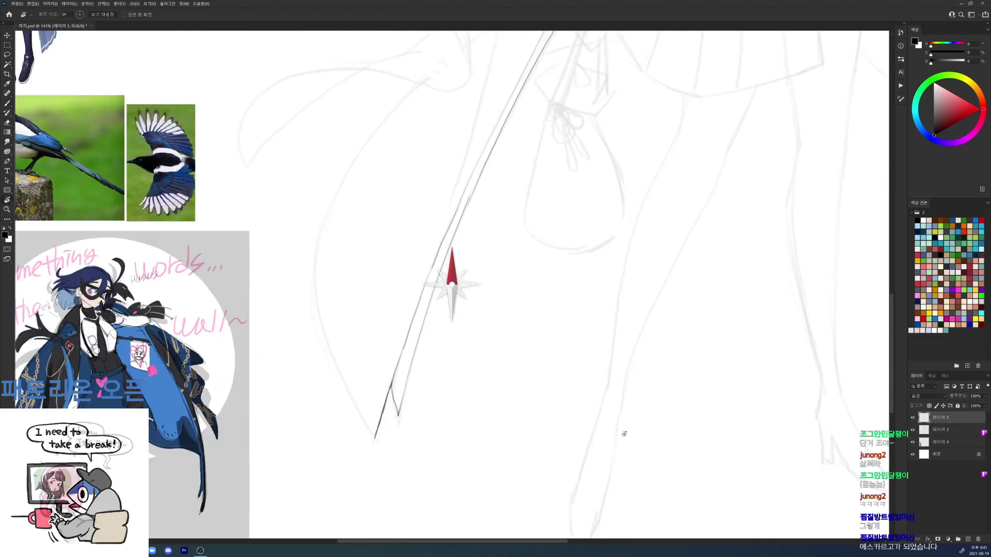
pyautogui.moveTo(343, 180)
pyautogui.mouseDown()
pyautogui.moveTo(319, 248)
pyautogui.moveTo(349, 398)
pyautogui.mouseUp()
pyautogui.hotkey('ctrl', 'z')
pyautogui.moveTo(346, 178); pyautogui.dragTo(319, 316)
pyautogui.hotkey('ctrl', 'z')
pyautogui.moveTo(345, 180)
pyautogui.mouseDown()
pyautogui.moveTo(327, 214)
pyautogui.moveTo(325, 352)
pyautogui.mouseUp()
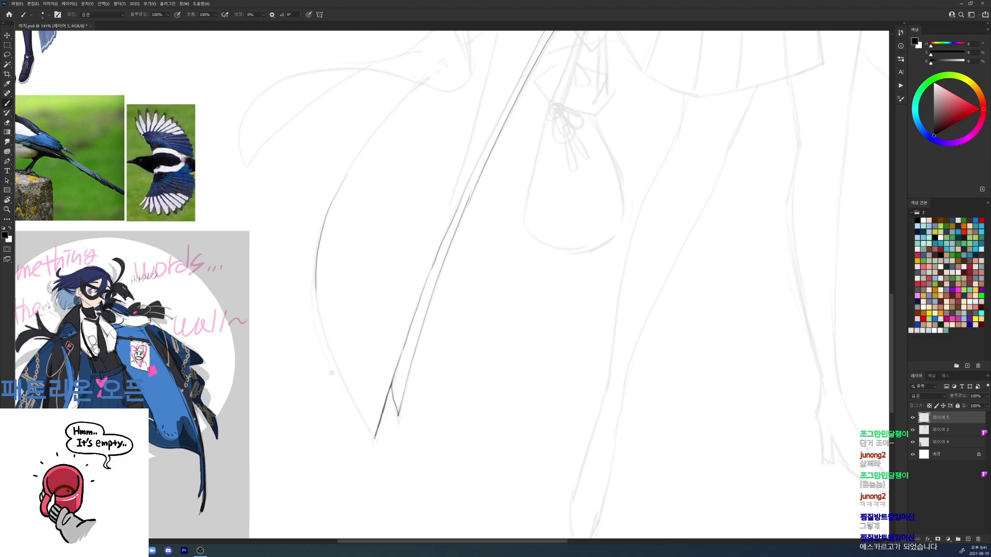
pyautogui.moveTo(316, 288)
pyautogui.mouseDown()
pyautogui.moveTo(325, 343)
pyautogui.moveTo(332, 342)
pyautogui.moveTo(322, 320)
pyautogui.moveTo(376, 439)
pyautogui.mouseUp()
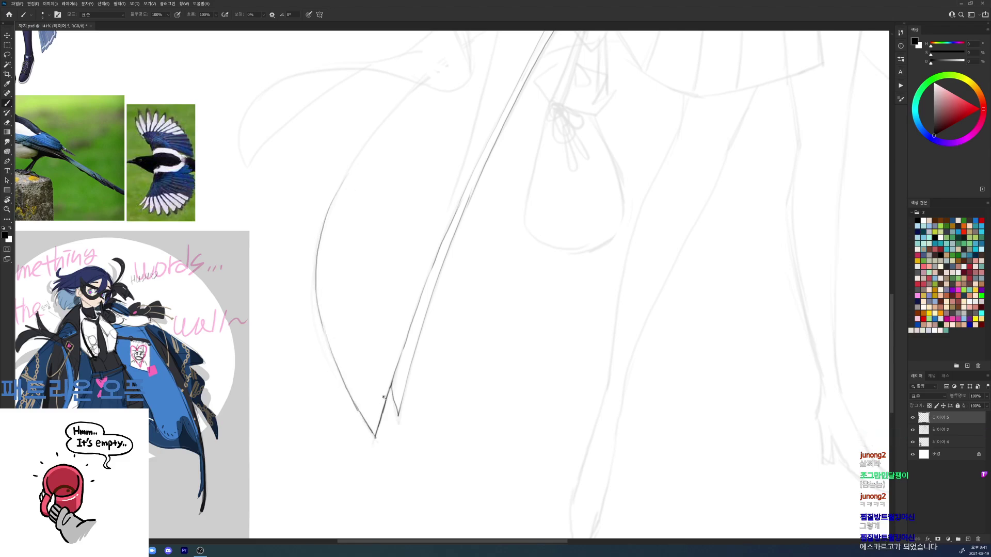
pyautogui.scroll(-5, 384, 397)
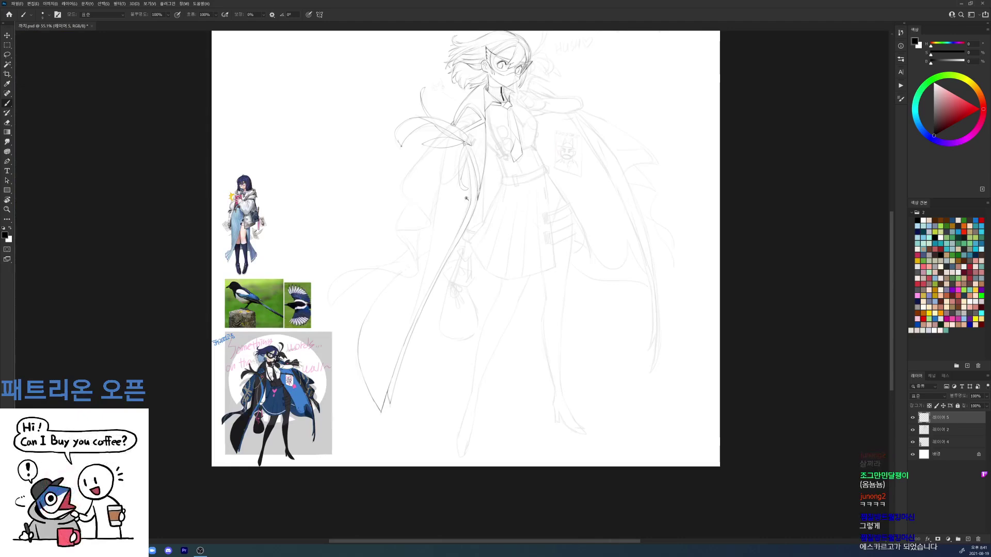
pyautogui.scroll(3, 462, 197)
pyautogui.moveTo(437, 110); pyautogui.dragTo(417, 276)
pyautogui.hotkey('ctrl', 'z')
pyautogui.moveTo(433, 112); pyautogui.dragTo(375, 394)
pyautogui.press('r')
pyautogui.moveTo(643, 274)
pyautogui.mouseDown()
pyautogui.moveTo(640, 310)
pyautogui.moveTo(593, 411)
pyautogui.mouseUp()
pyautogui.press('b')
pyautogui.hotkey('ctrl', 'z')
# Step: Ink the coat's long inner line from beneath the leaf-shaped ribbon down toward the hem, redoing the failed strokes
pyautogui.moveTo(338, 305)
pyautogui.mouseDown()
pyautogui.moveTo(447, 244)
pyautogui.moveTo(544, 159)
pyautogui.mouseUp()
pyautogui.hotkey('ctrl', 'z')
pyautogui.hotkey('ctrl', 'z')
pyautogui.moveTo(338, 305); pyautogui.dragTo(472, 209)
pyautogui.hotkey('ctrl', 'z')
pyautogui.moveTo(328, 308); pyautogui.dragTo(492, 199)
pyautogui.hotkey('ctrl', 'z')
pyautogui.moveTo(454, 228); pyautogui.dragTo(567, 147)
pyautogui.press('r')
pyautogui.moveTo(633, 178); pyautogui.dragTo(486, 76)
pyautogui.scroll(6, 420, 96)
pyautogui.press('b')
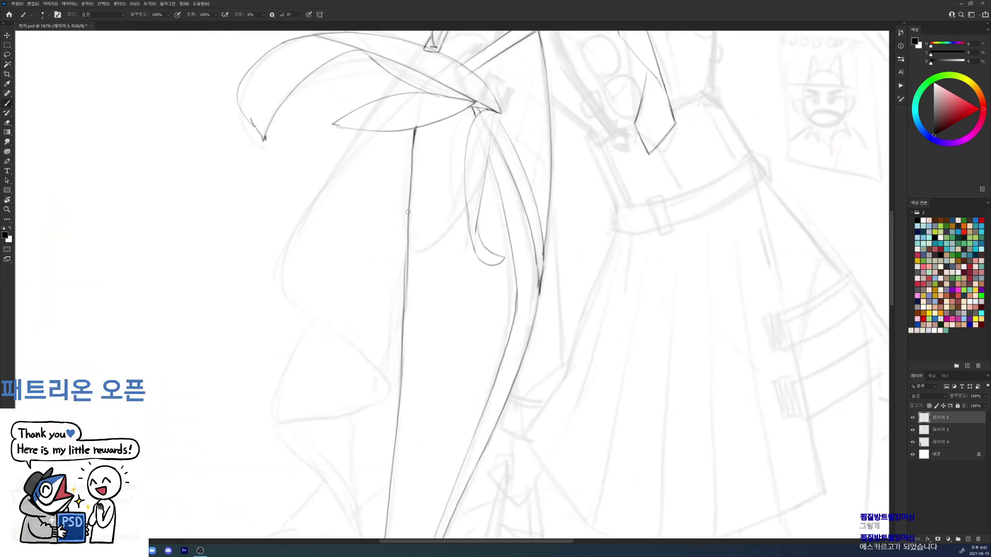
# Step: Extend the coat's curved lower outline up to the long inner line and return the canvas to upright
pyautogui.scroll(-8, 461, 88)
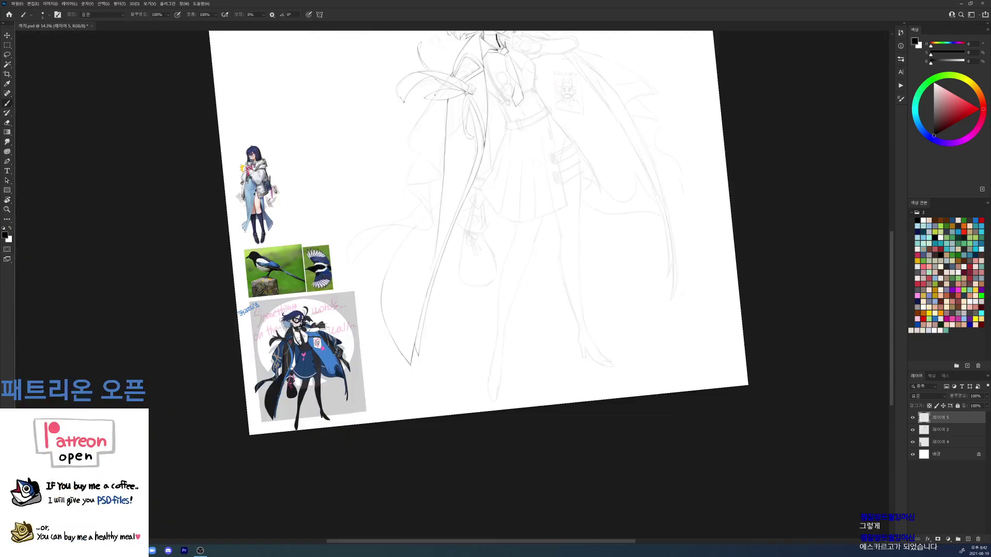
pyautogui.scroll(3, 386, 271)
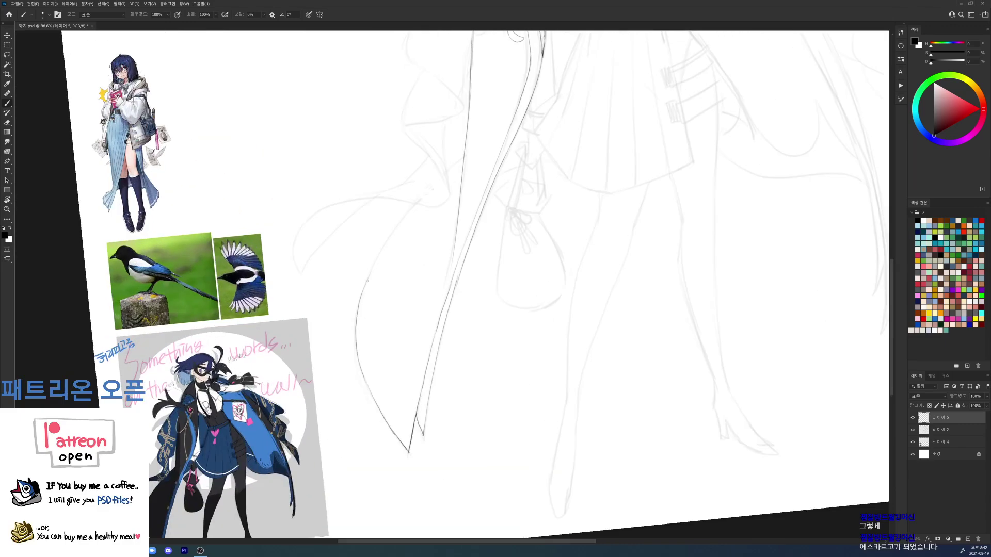
pyautogui.moveTo(364, 287); pyautogui.dragTo(465, 155)
pyautogui.scroll(-6, 510, 133)
pyautogui.press('r')
pyautogui.moveTo(746, 205); pyautogui.dragTo(752, 237)
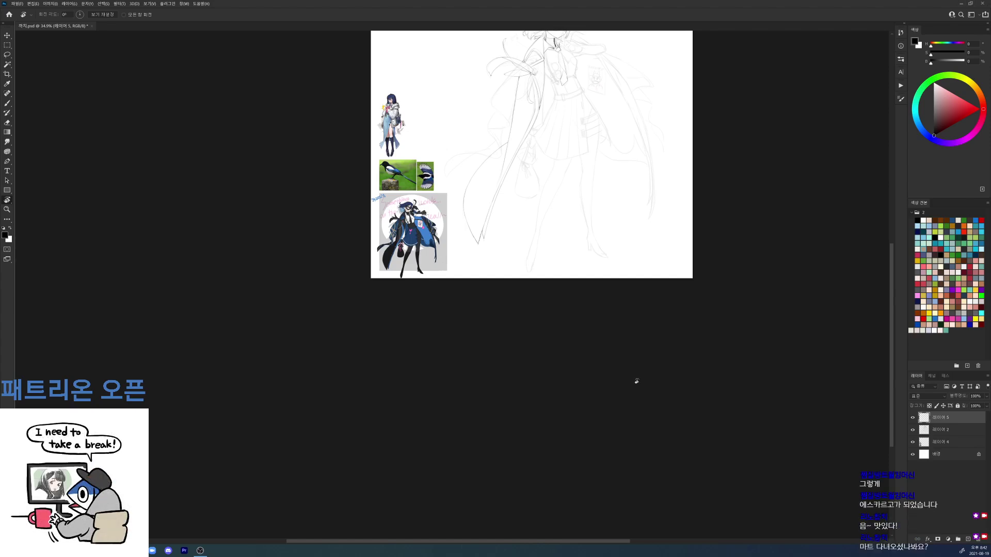
# Step: Ink the sleeve folds and the dark shading inside the coat's arm opening, dropping a failed stroke
pyautogui.moveTo(528, 63)
pyautogui.mouseDown()
pyautogui.moveTo(560, 56)
pyautogui.moveTo(568, 122)
pyautogui.mouseUp()
pyautogui.press('b')
pyautogui.press('b')
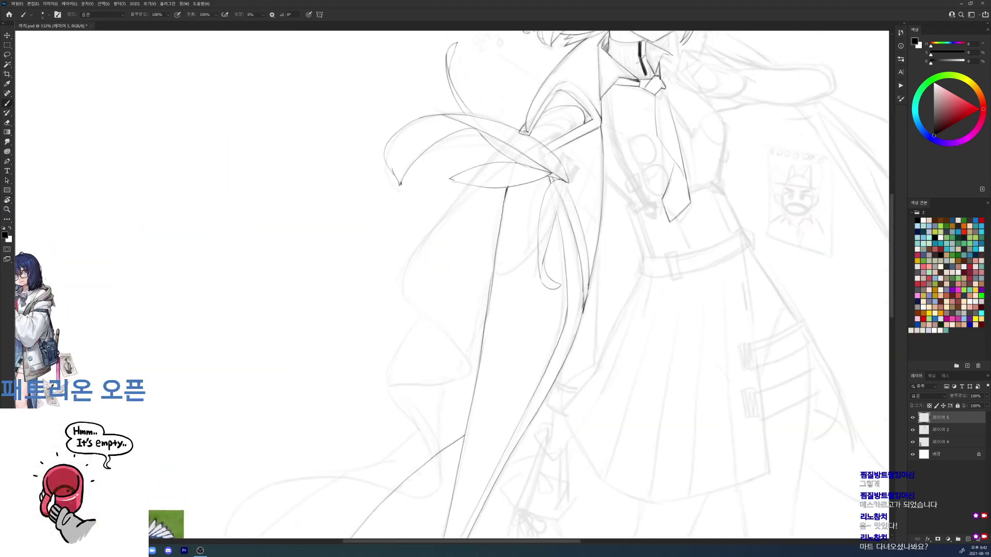
pyautogui.press('r')
pyautogui.moveTo(593, 117)
pyautogui.mouseDown()
pyautogui.moveTo(573, 76)
pyautogui.moveTo(472, 72)
pyautogui.moveTo(430, 90)
pyautogui.moveTo(429, 122)
pyautogui.moveTo(434, 89)
pyautogui.mouseUp()
pyautogui.press('b')
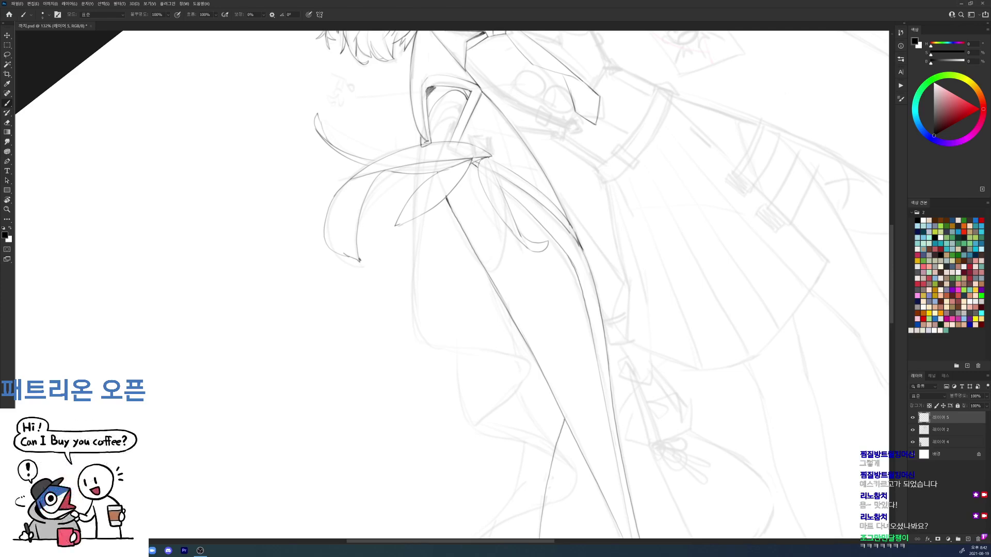
pyautogui.moveTo(431, 102)
pyautogui.mouseDown()
pyautogui.moveTo(537, 101)
pyautogui.moveTo(506, 137)
pyautogui.moveTo(537, 137)
pyautogui.mouseUp()
pyautogui.press('r')
pyautogui.press('b')
pyautogui.hotkey('ctrl', 'z')
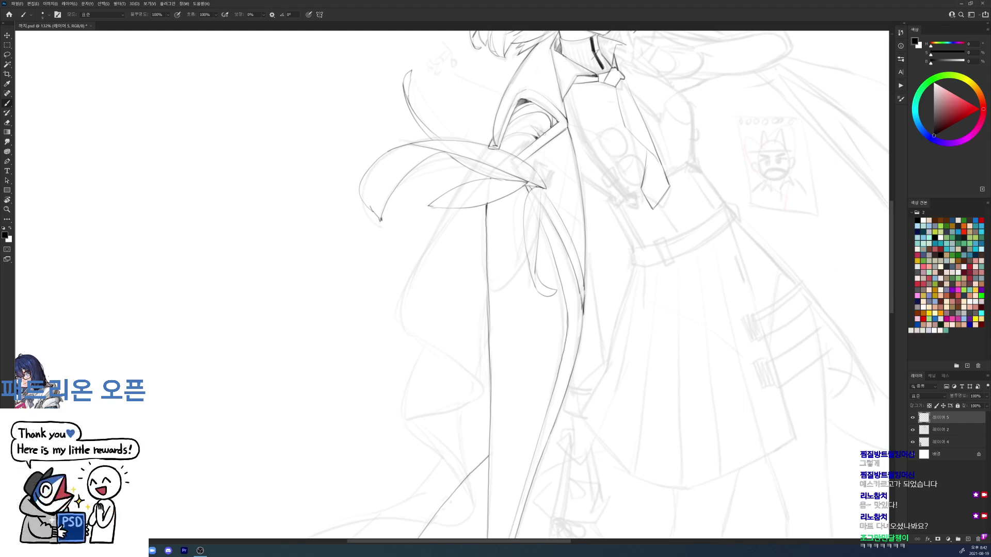
pyautogui.moveTo(537, 125); pyautogui.dragTo(503, 136)
pyautogui.press('[')
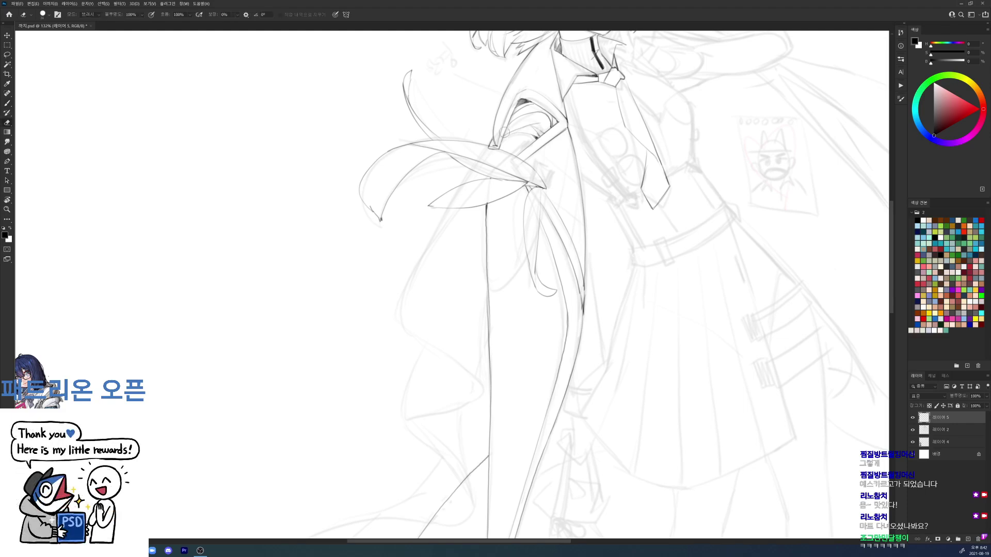
# Step: Ink the coat's outer back edge from beneath the leaf-shaped ribbon around to the first pointed fold, redoing the failed stroke
pyautogui.moveTo(474, 171); pyautogui.dragTo(468, 181)
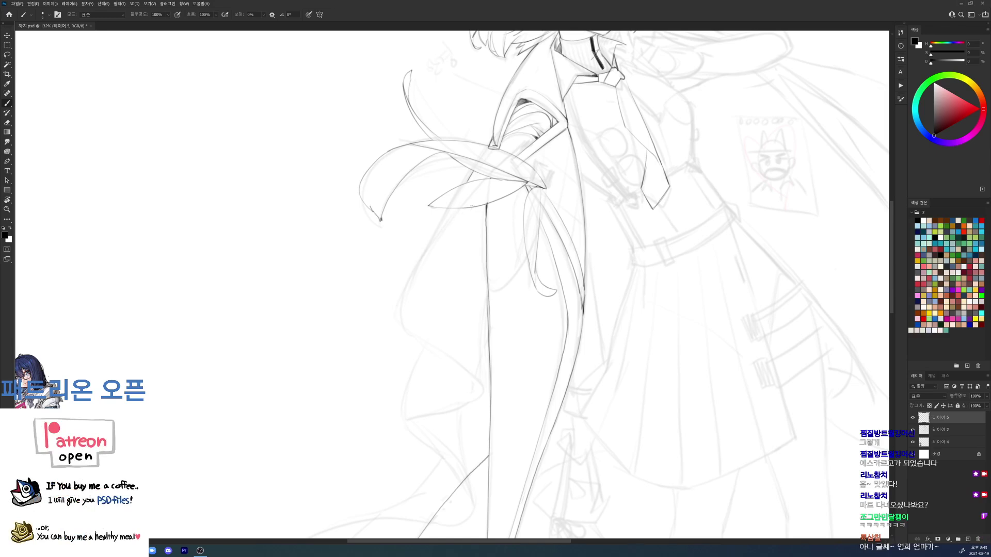
pyautogui.moveTo(462, 210)
pyautogui.mouseDown()
pyautogui.moveTo(424, 257)
pyautogui.moveTo(407, 326)
pyautogui.mouseUp()
pyautogui.moveTo(417, 266); pyautogui.dragTo(452, 208)
pyautogui.press('space')
pyautogui.moveTo(607, 244); pyautogui.dragTo(596, 179)
pyautogui.press('r')
pyautogui.moveTo(596, 179); pyautogui.dragTo(627, 252)
pyautogui.press('b')
pyautogui.moveTo(411, 237); pyautogui.dragTo(445, 310)
pyautogui.hotkey('ctrl', 'z')
pyautogui.moveTo(410, 237); pyautogui.dragTo(451, 322)
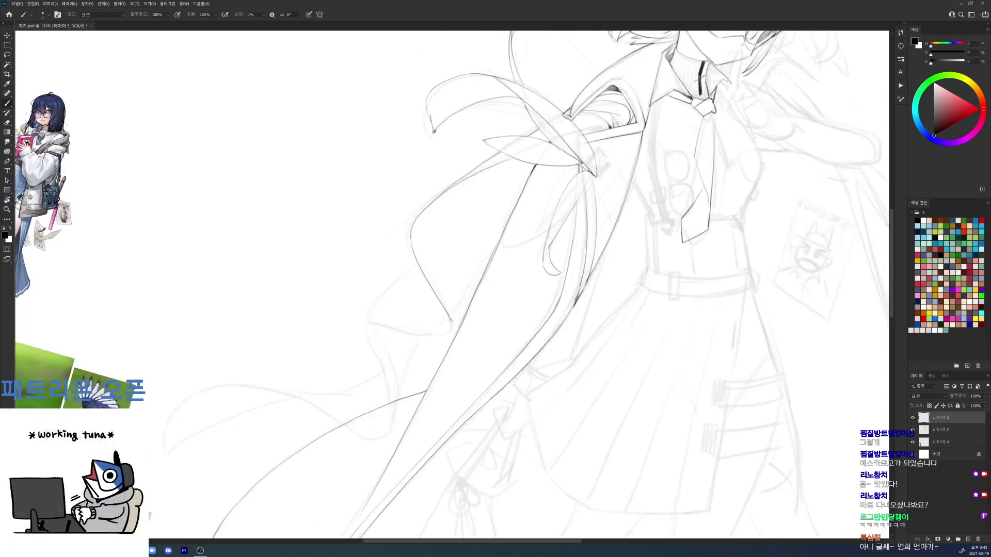
# Step: Ink the first fold's inner line down to its point and add thin crease lines inside the fold
pyautogui.press('r')
pyautogui.moveTo(572, 223); pyautogui.dragTo(525, 170)
pyautogui.press('b')
pyautogui.moveTo(469, 226); pyautogui.dragTo(474, 314)
pyautogui.moveTo(460, 141)
pyautogui.mouseDown()
pyautogui.moveTo(458, 284)
pyautogui.moveTo(454, 247)
pyautogui.moveTo(476, 325)
pyautogui.moveTo(466, 280)
pyautogui.moveTo(471, 321)
pyautogui.mouseUp()
pyautogui.hotkey('ctrl', 'z')
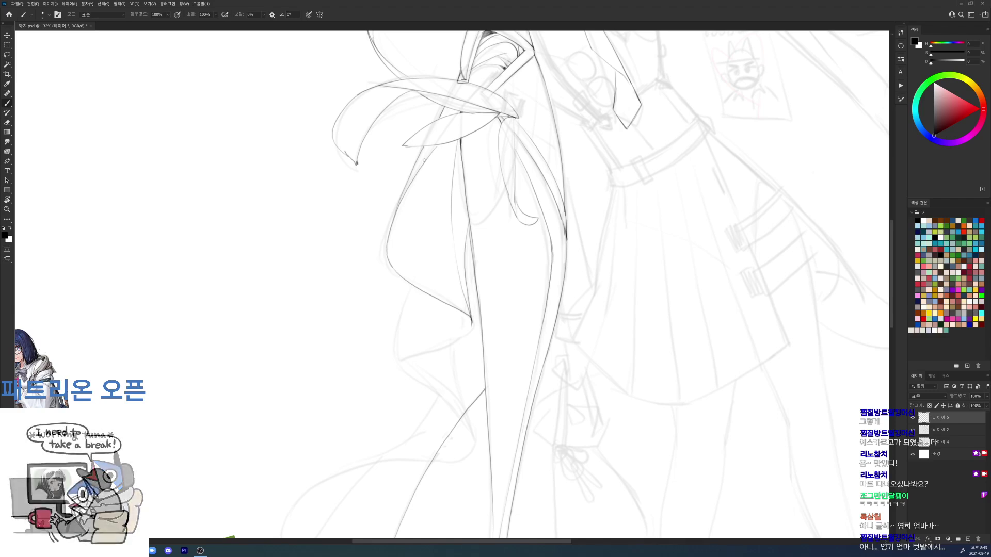
pyautogui.moveTo(420, 173)
pyautogui.mouseDown()
pyautogui.moveTo(403, 229)
pyautogui.moveTo(409, 251)
pyautogui.mouseUp()
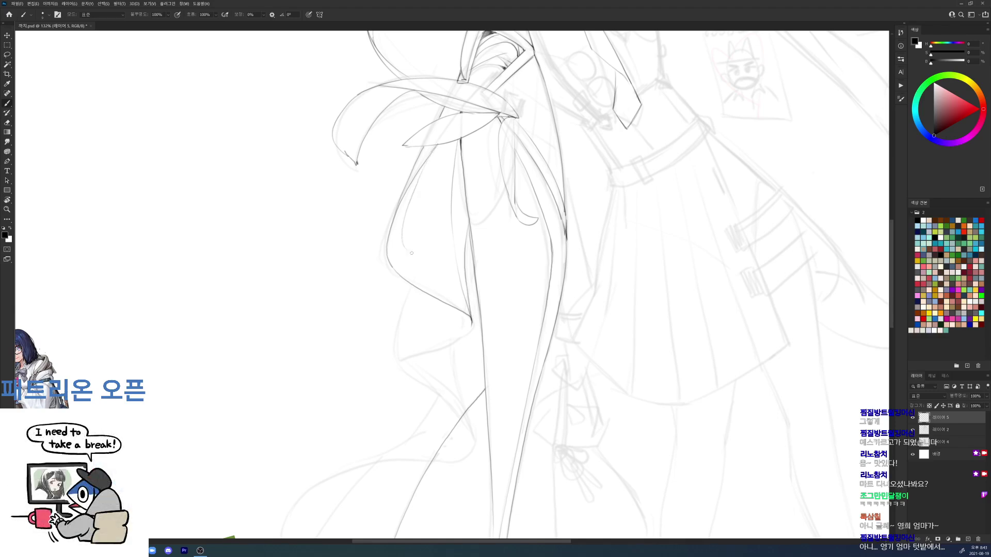
pyautogui.moveTo(433, 194)
pyautogui.mouseDown()
pyautogui.moveTo(435, 245)
pyautogui.moveTo(434, 173)
pyautogui.moveTo(440, 268)
pyautogui.mouseUp()
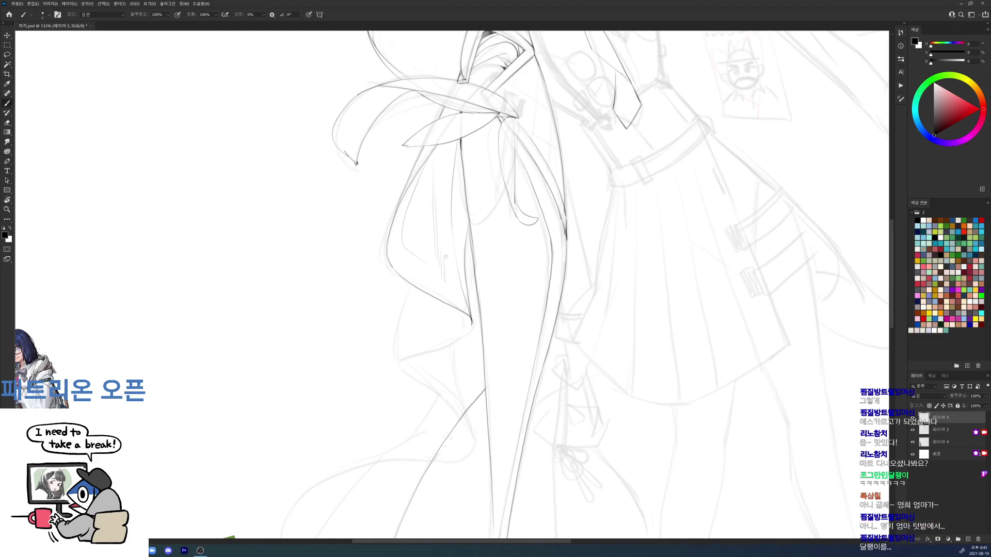
pyautogui.scroll(-5, 455, 243)
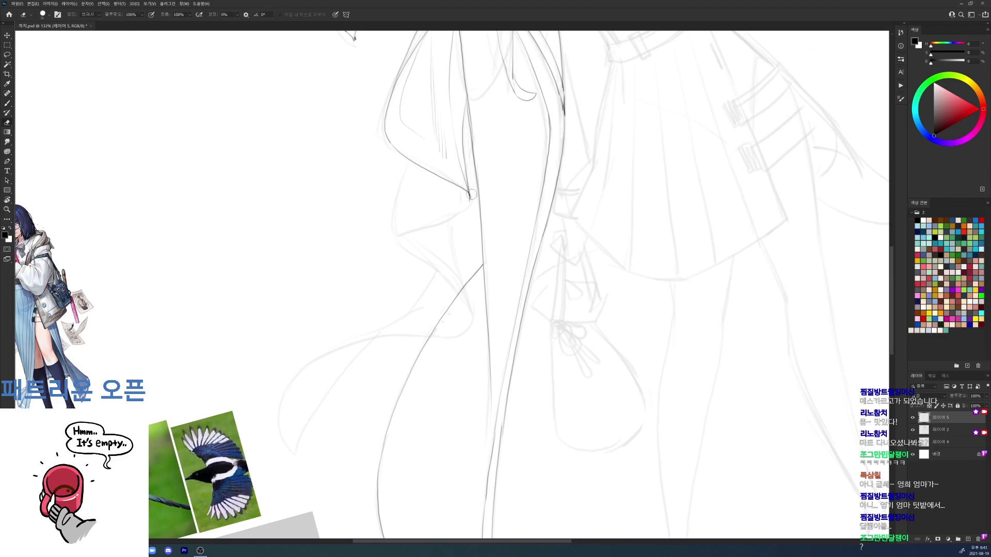
# Step: Tidy the first fold's tip and ink the hem edge turning back from it to the second fold's corner
pyautogui.moveTo(470, 193); pyautogui.dragTo(471, 203)
pyautogui.press('e')
pyautogui.press('b')
pyautogui.press('r')
pyautogui.moveTo(582, 232); pyautogui.dragTo(530, 169)
pyautogui.moveTo(424, 206); pyautogui.dragTo(381, 274)
pyautogui.hotkey('ctrl', 'z')
pyautogui.press('r')
pyautogui.moveTo(568, 230); pyautogui.dragTo(524, 398)
pyautogui.press('r')
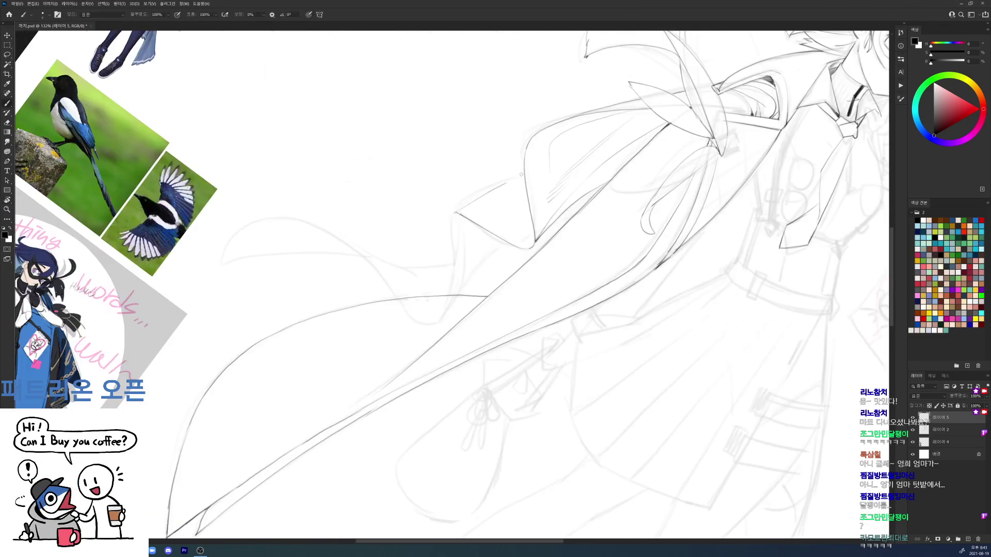
# Step: Ink the second fold's outer edge and the hem line curving down from its corner
pyautogui.moveTo(525, 166)
pyautogui.mouseDown()
pyautogui.moveTo(418, 167)
pyautogui.moveTo(401, 227)
pyautogui.mouseUp()
pyautogui.moveTo(411, 189); pyautogui.dragTo(402, 228)
pyautogui.moveTo(418, 159)
pyautogui.mouseDown()
pyautogui.moveTo(400, 231)
pyautogui.moveTo(448, 279)
pyautogui.moveTo(466, 323)
pyautogui.mouseUp()
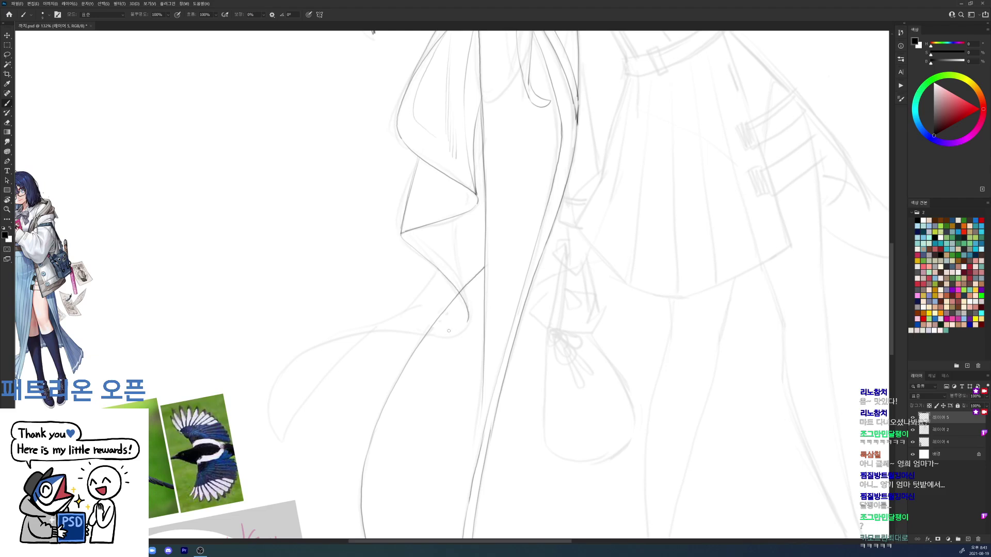
pyautogui.moveTo(456, 217); pyautogui.dragTo(464, 299)
# Step: Ink the rounded bend of the hem and the outer curve of the trailing coat tail, redoing the failed strokes
pyautogui.press('r')
pyautogui.moveTo(511, 298); pyautogui.dragTo(507, 240)
pyautogui.press('b')
pyautogui.moveTo(491, 286); pyautogui.dragTo(448, 388)
pyautogui.moveTo(493, 312)
pyautogui.mouseDown()
pyautogui.moveTo(496, 259)
pyautogui.moveTo(474, 345)
pyautogui.mouseUp()
pyautogui.hotkey('ctrl', 'z')
pyautogui.scroll(-1, 474, 345)
pyautogui.hotkey('ctrl', 'z')
pyautogui.moveTo(498, 204)
pyautogui.mouseDown()
pyautogui.moveTo(453, 331)
pyautogui.moveTo(454, 387)
pyautogui.moveTo(466, 405)
pyautogui.mouseUp()
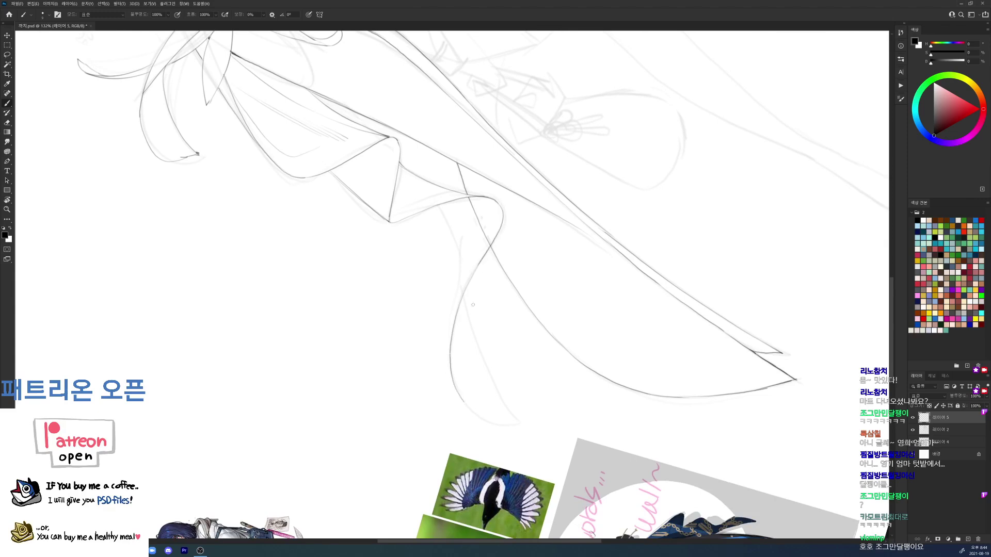
# Step: Close the trailing coat tail into a pointed tip and ink its remaining long edge
pyautogui.moveTo(462, 298)
pyautogui.mouseDown()
pyautogui.moveTo(493, 381)
pyautogui.moveTo(522, 422)
pyautogui.mouseUp()
pyautogui.moveTo(460, 395); pyautogui.dragTo(519, 422)
pyautogui.press('r')
pyautogui.moveTo(655, 283)
pyautogui.mouseDown()
pyautogui.moveTo(639, 365)
pyautogui.moveTo(582, 441)
pyautogui.mouseUp()
pyautogui.moveTo(436, 305)
pyautogui.mouseDown()
pyautogui.moveTo(500, 262)
pyautogui.moveTo(504, 229)
pyautogui.mouseUp()
pyautogui.press('r')
pyautogui.moveTo(676, 279)
pyautogui.mouseDown()
pyautogui.moveTo(670, 337)
pyautogui.moveTo(636, 410)
pyautogui.mouseUp()
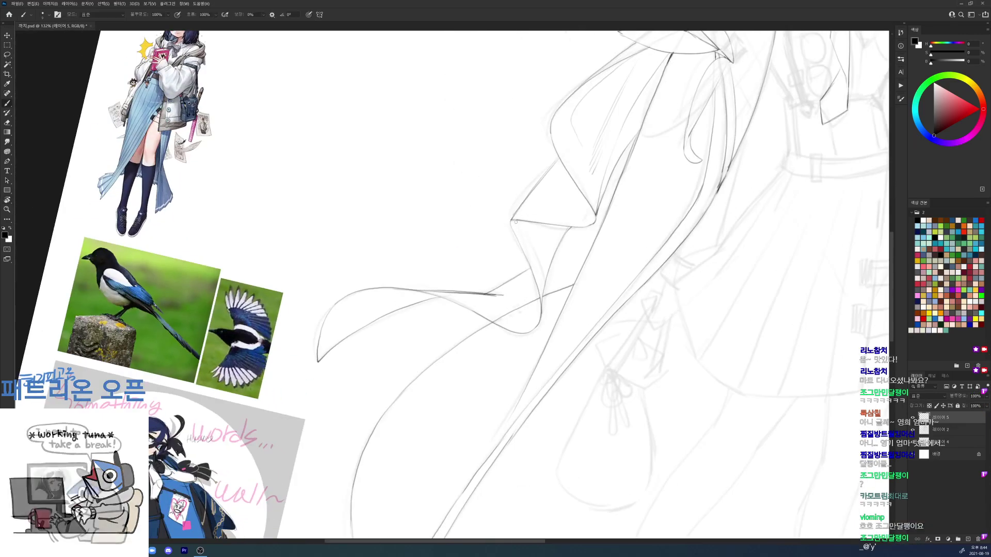
# Step: Erase the coat outline where it passes behind the trailing tail's bend and return the canvas to upright
pyautogui.moveTo(546, 266); pyautogui.dragTo(480, 266)
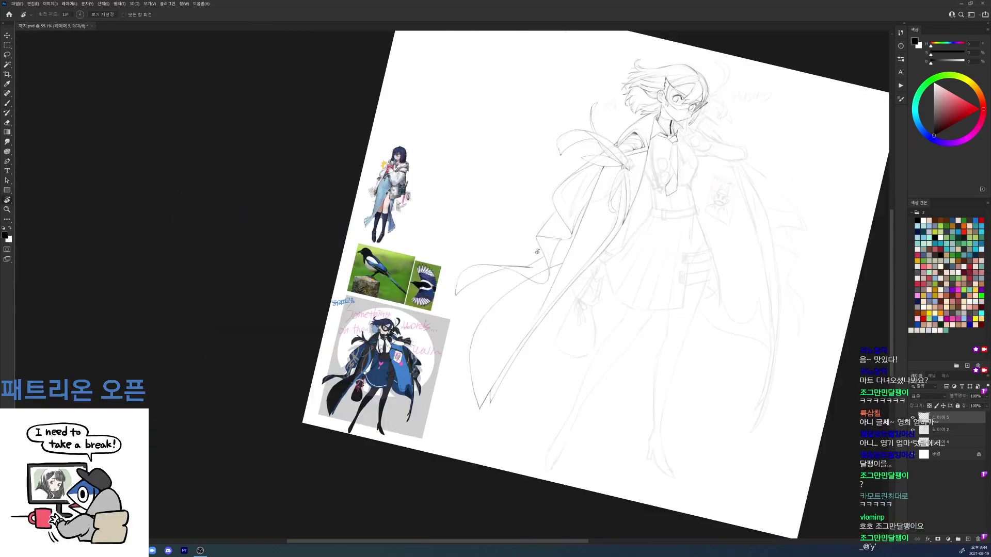
pyautogui.moveTo(550, 274); pyautogui.dragTo(614, 273)
pyautogui.press('e')
pyautogui.moveTo(511, 301); pyautogui.dragTo(544, 283)
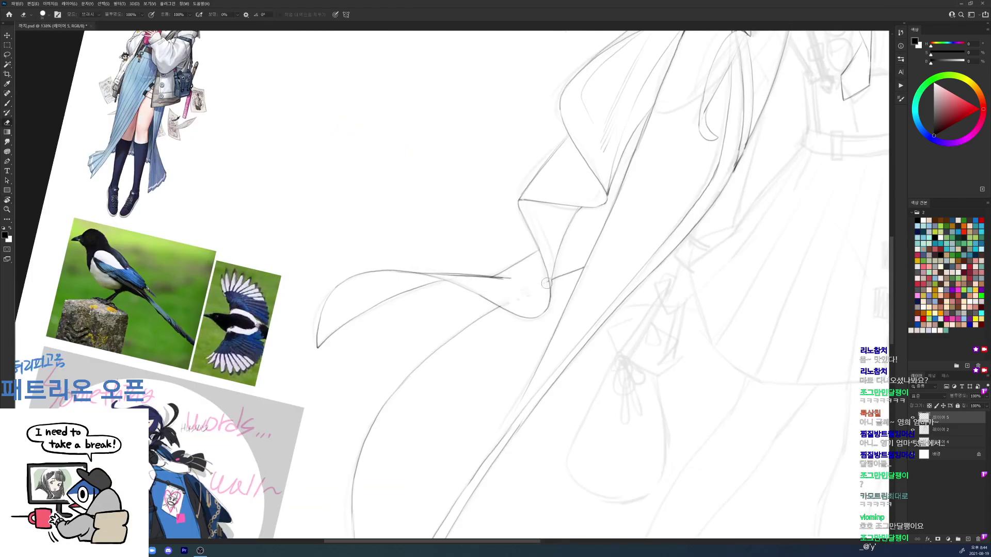
pyautogui.moveTo(589, 246); pyautogui.dragTo(522, 247)
pyautogui.press('r')
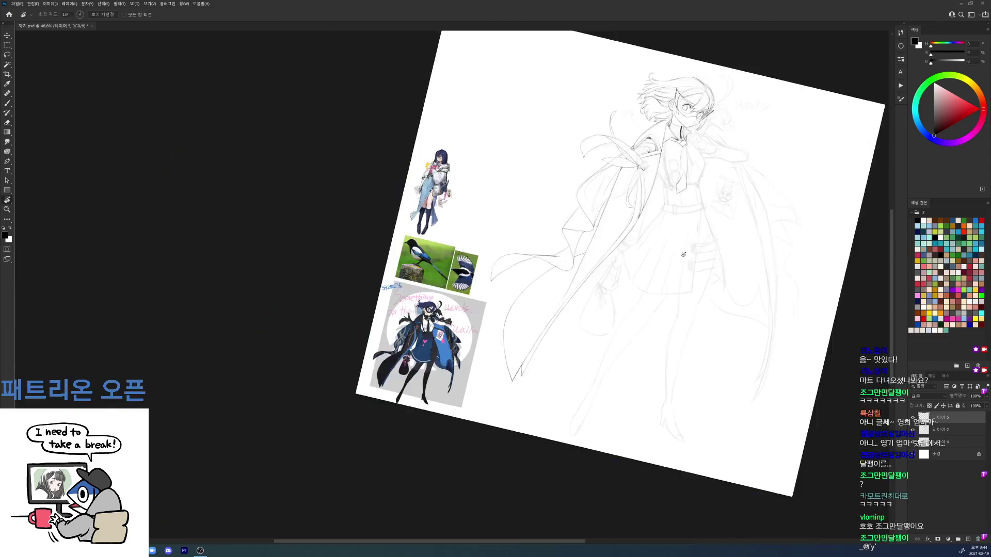
pyautogui.moveTo(673, 252); pyautogui.dragTo(672, 176)
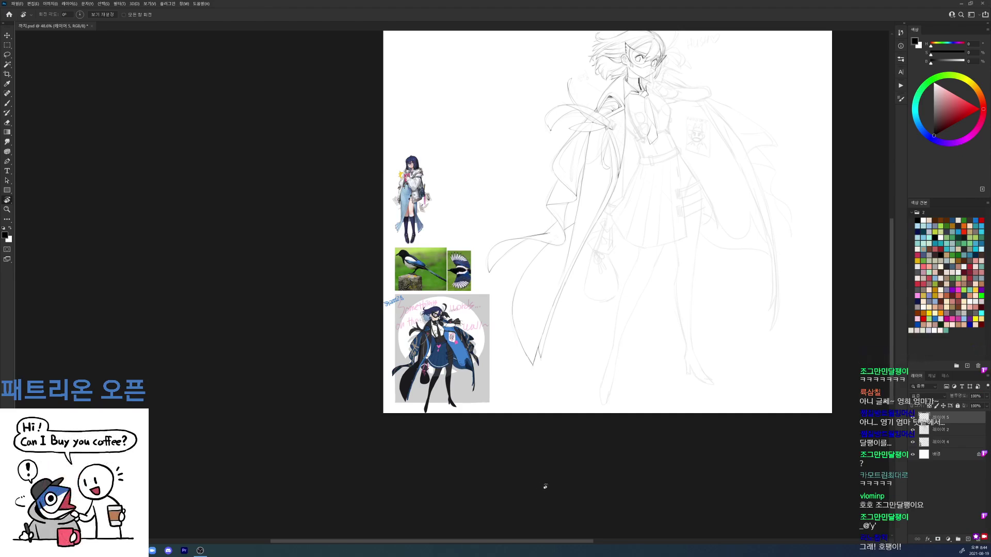
pyautogui.moveTo(647, 147); pyautogui.dragTo(700, 146)
pyautogui.moveTo(606, 118); pyautogui.dragTo(604, 227)
# Step: Ink both of the character's eyebrows above the mask
pyautogui.press('b')
pyautogui.moveTo(671, 231); pyautogui.dragTo(606, 267)
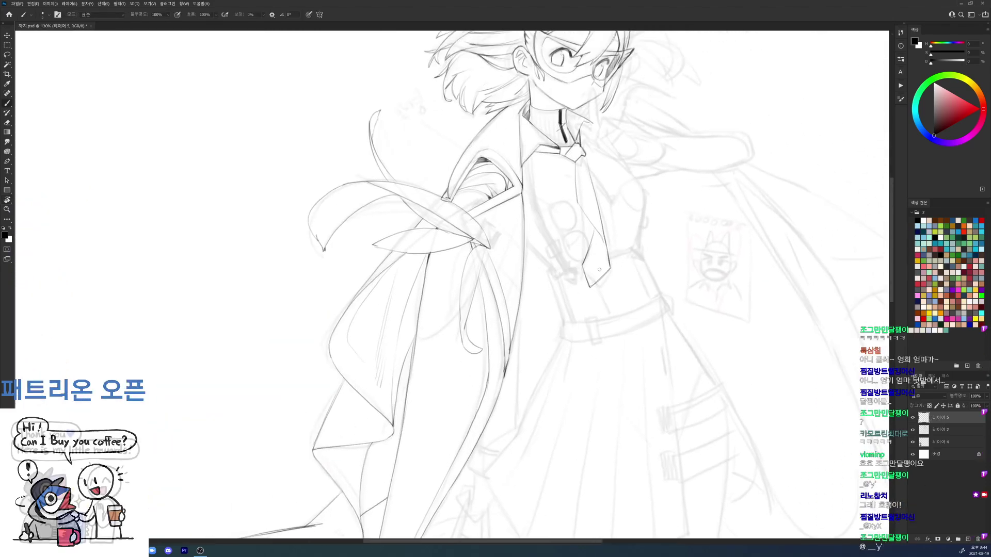
pyautogui.moveTo(700, 155); pyautogui.dragTo(658, 206)
pyautogui.moveTo(450, 236); pyautogui.dragTo(478, 236)
pyautogui.press('e')
pyautogui.press('b')
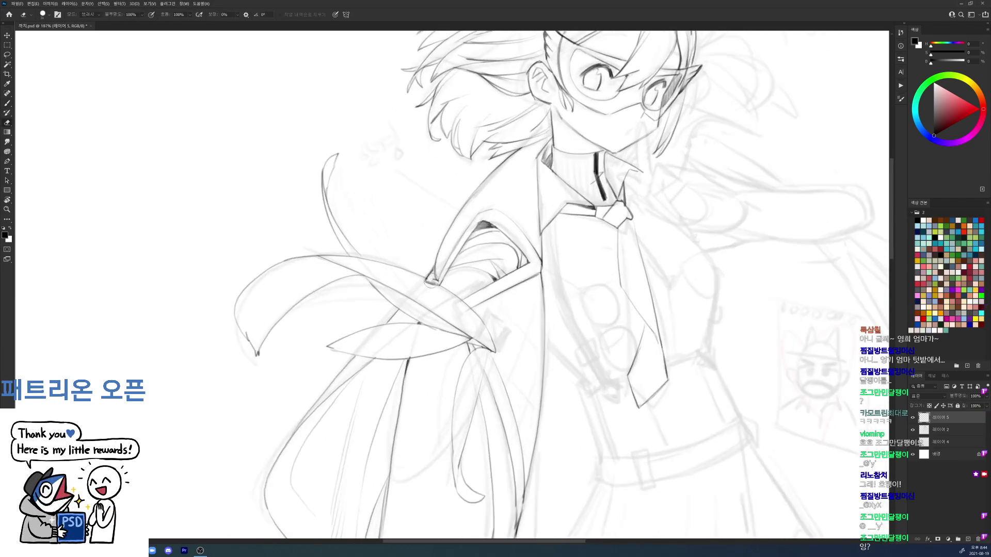
pyautogui.moveTo(678, 165); pyautogui.dragTo(616, 207)
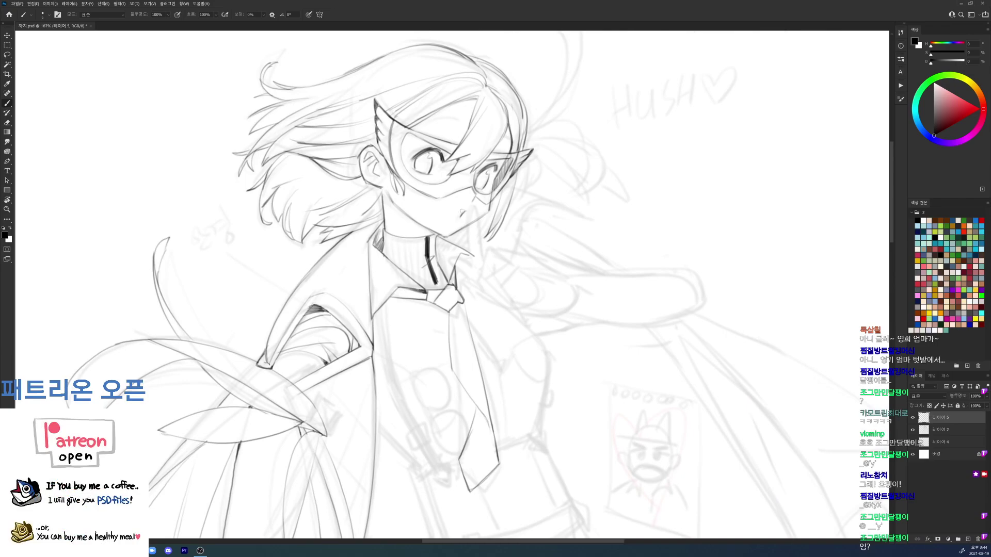
pyautogui.press('r')
pyautogui.moveTo(508, 215); pyautogui.dragTo(515, 212)
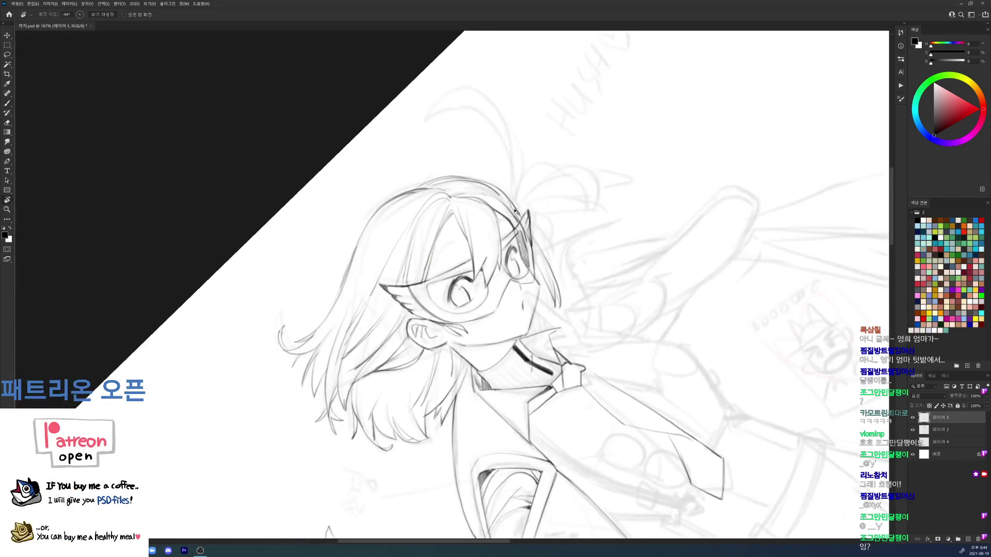
pyautogui.moveTo(495, 454)
pyautogui.mouseDown()
pyautogui.moveTo(528, 161)
pyautogui.moveTo(508, 188)
pyautogui.mouseUp()
pyautogui.moveTo(509, 380)
pyautogui.mouseDown()
pyautogui.moveTo(492, 99)
pyautogui.moveTo(504, 478)
pyautogui.mouseUp()
pyautogui.moveTo(497, 57); pyautogui.dragTo(477, 472)
pyautogui.moveTo(521, 259); pyautogui.dragTo(552, 258)
pyautogui.press('b')
pyautogui.press('b')
pyautogui.moveTo(436, 282); pyautogui.dragTo(469, 240)
pyautogui.moveTo(528, 211); pyautogui.dragTo(536, 208)
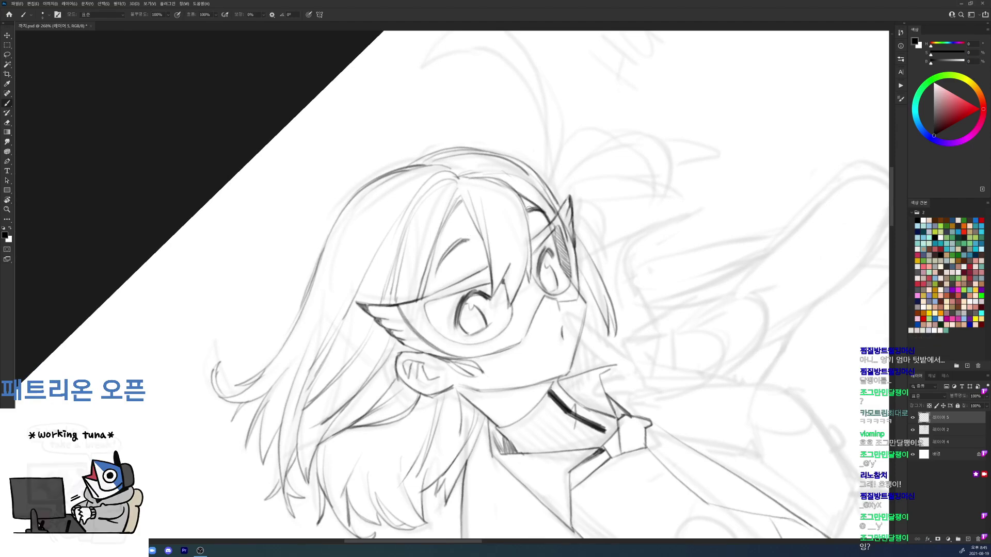
# Step: Ink both sides of the raised index finger in front of the lips, erasing and redoing the first stroke
pyautogui.press('r')
pyautogui.moveTo(681, 139)
pyautogui.mouseDown()
pyautogui.moveTo(705, 235)
pyautogui.moveTo(705, 287)
pyautogui.mouseUp()
pyautogui.moveTo(701, 251); pyautogui.dragTo(690, 146)
pyautogui.scroll(4, 637, 249)
pyautogui.press('b')
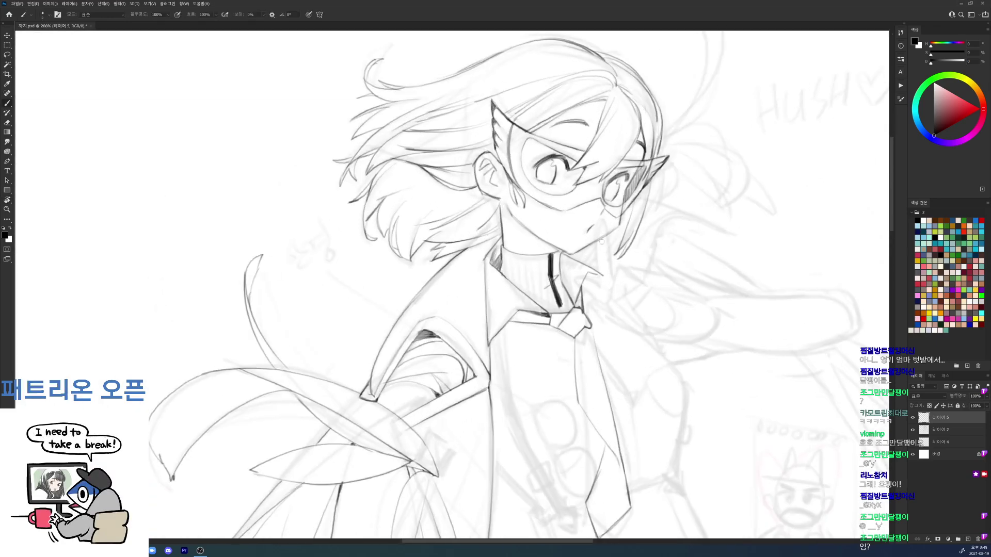
pyautogui.press('e')
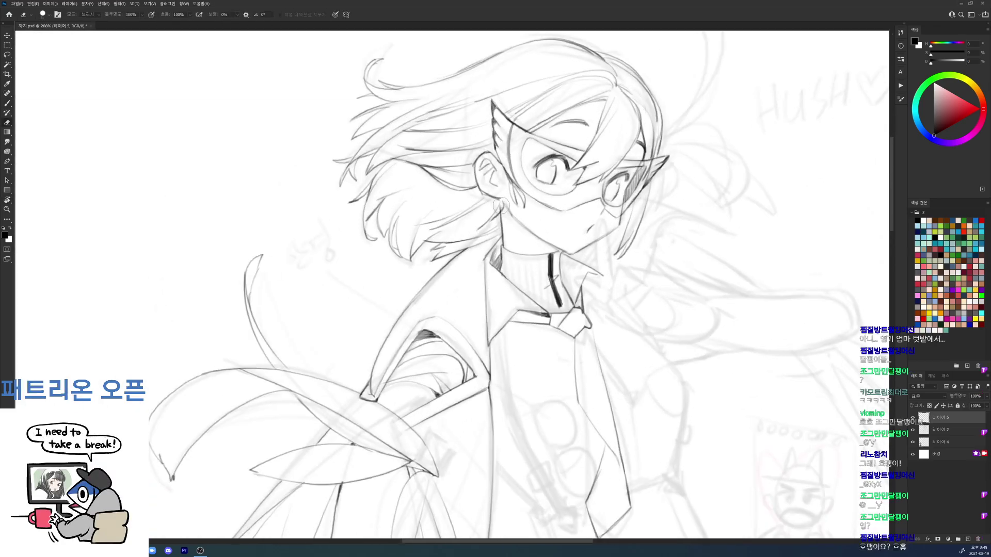
pyautogui.scroll(-3, 608, 188)
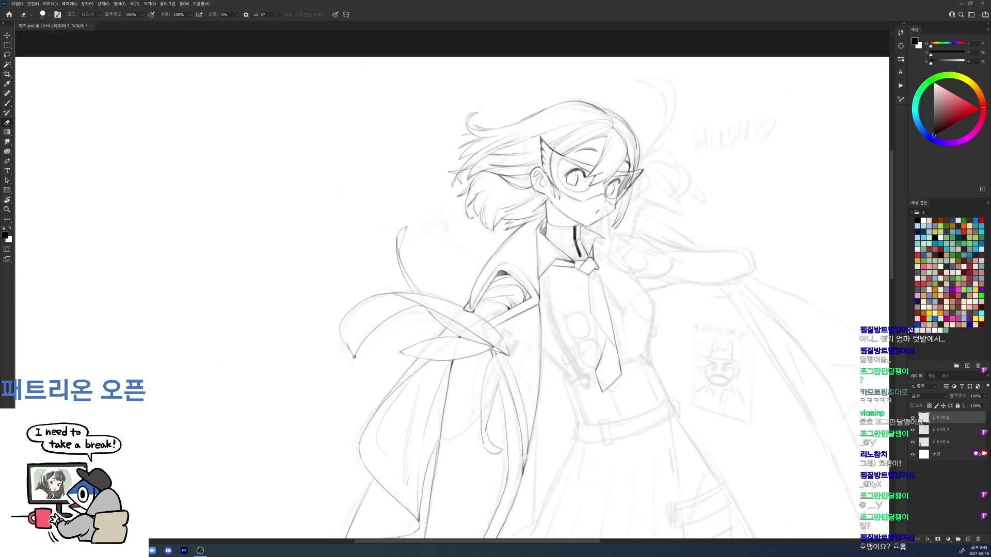
pyautogui.scroll(3, 628, 187)
pyautogui.press('b')
pyautogui.moveTo(583, 224); pyautogui.dragTo(603, 287)
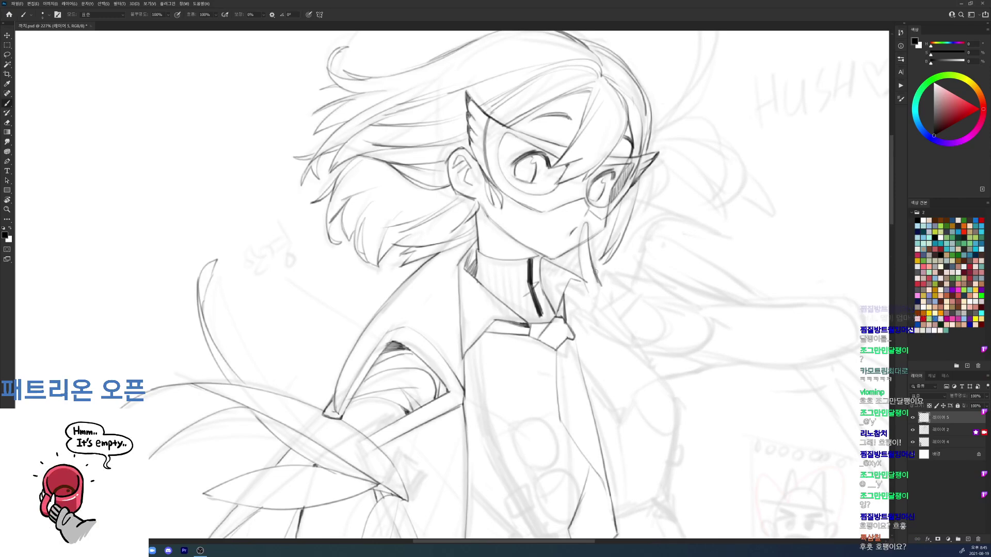
pyautogui.press('e')
pyautogui.moveTo(581, 258); pyautogui.dragTo(592, 286)
pyautogui.press('b')
pyautogui.moveTo(581, 234); pyautogui.dragTo(592, 295)
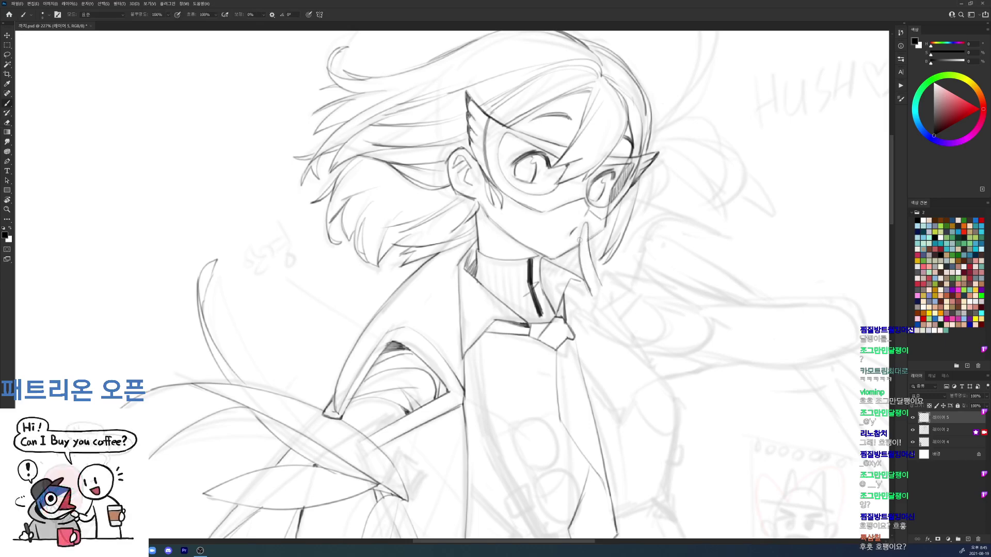
# Step: Clean up the fingertip, ink the curled fingers and knuckles of the raised hand, and save the file
pyautogui.press('e')
pyautogui.moveTo(587, 227); pyautogui.dragTo(588, 224)
pyautogui.press('b')
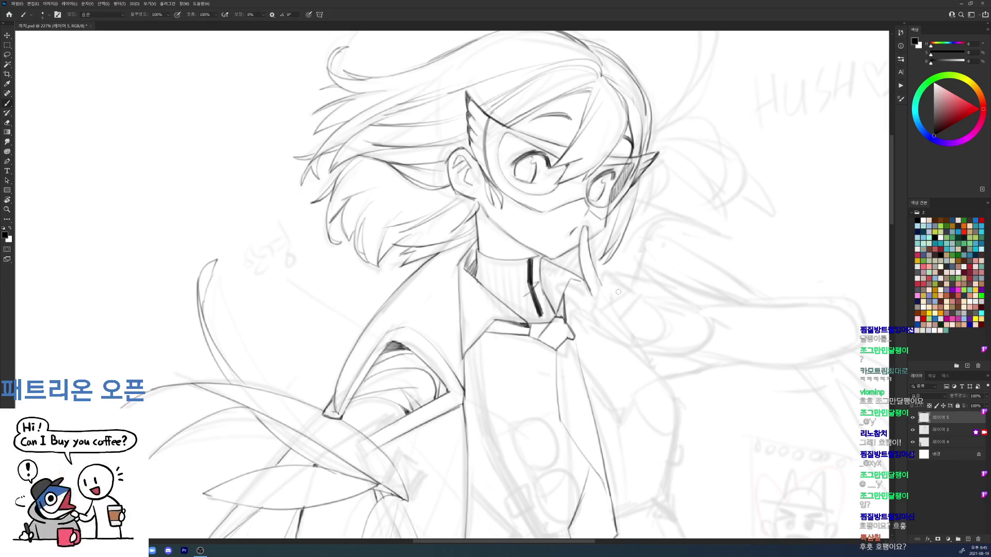
pyautogui.moveTo(604, 284); pyautogui.dragTo(645, 316)
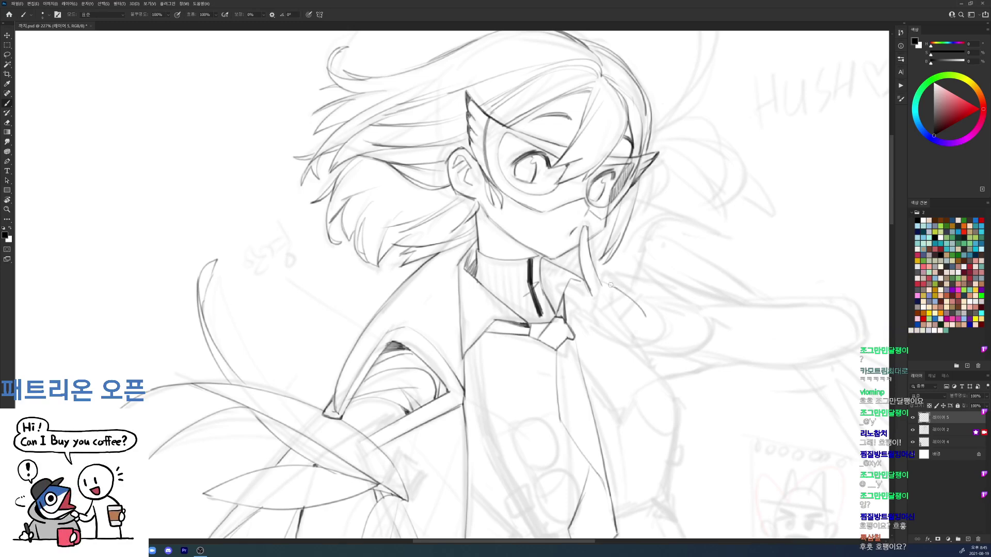
pyautogui.moveTo(600, 285); pyautogui.dragTo(589, 308)
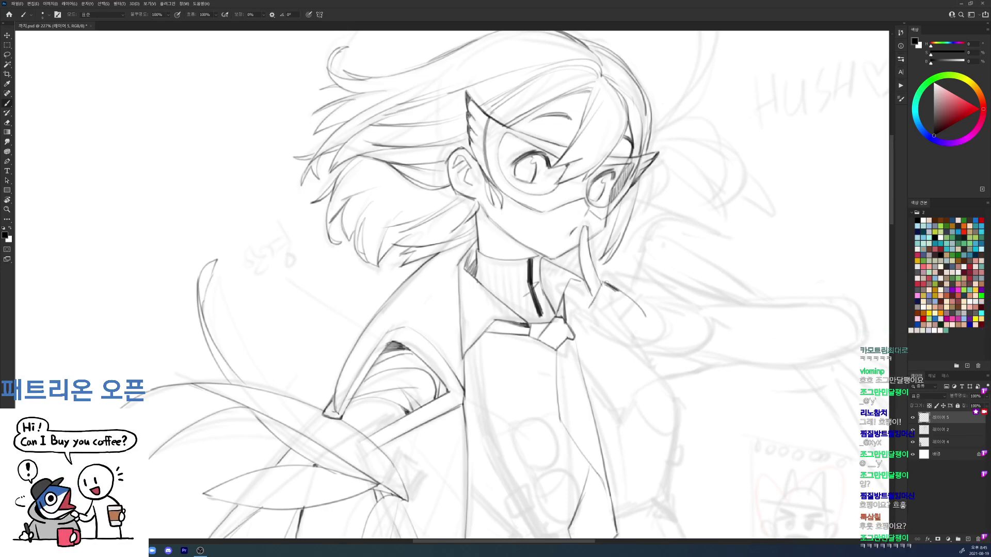
pyautogui.press('e')
pyautogui.press('b')
pyautogui.press('0')
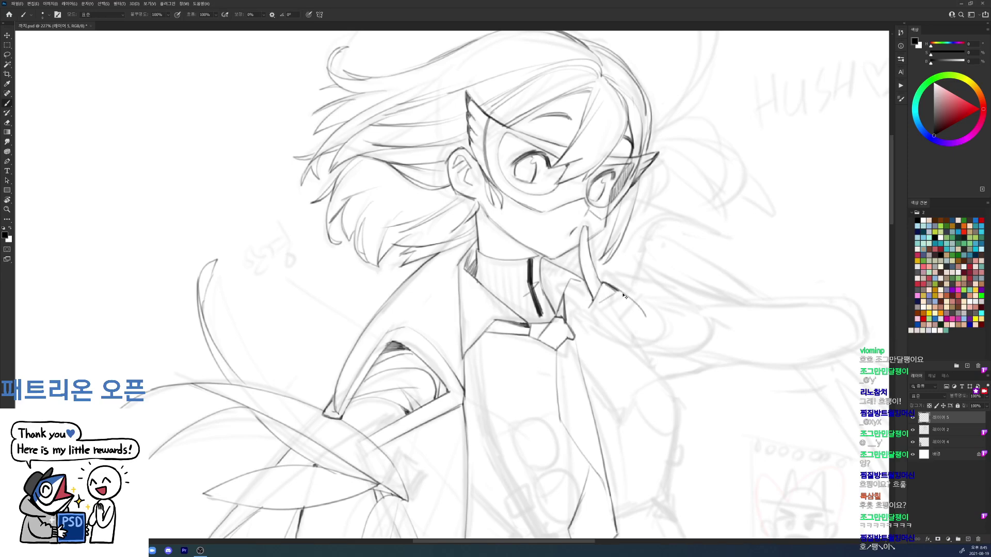
pyautogui.moveTo(599, 308); pyautogui.dragTo(630, 298)
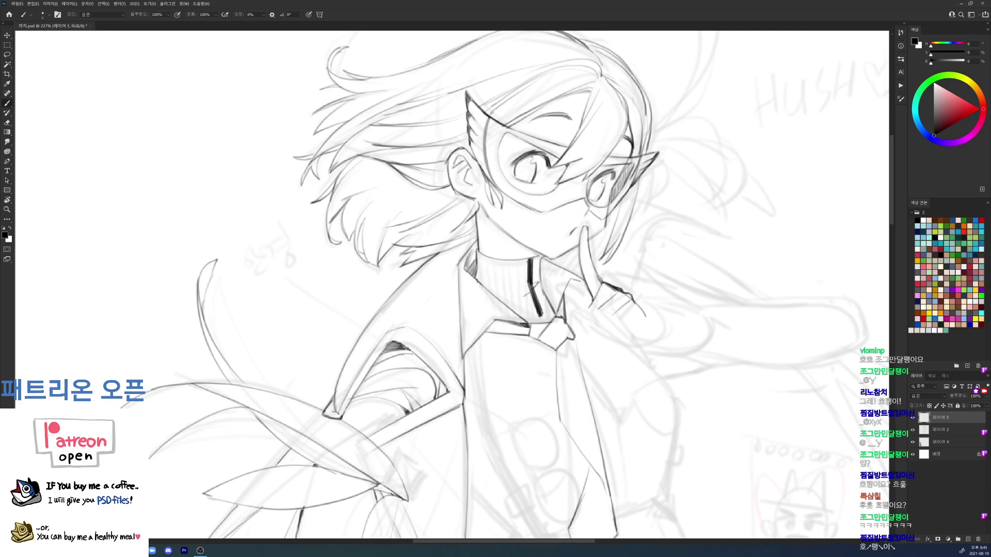
pyautogui.hotkey('ctrl', 's')
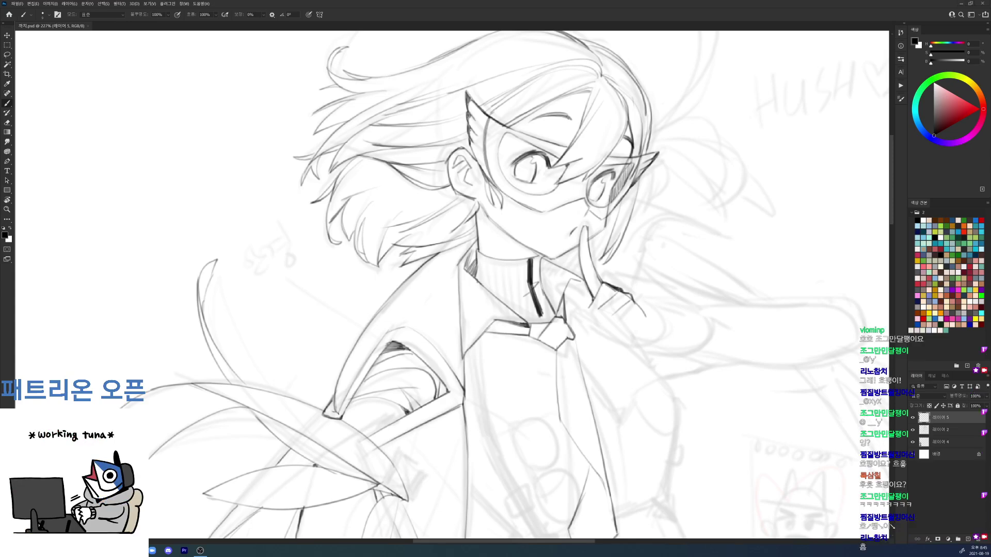
pyautogui.moveTo(671, 319); pyautogui.dragTo(619, 230)
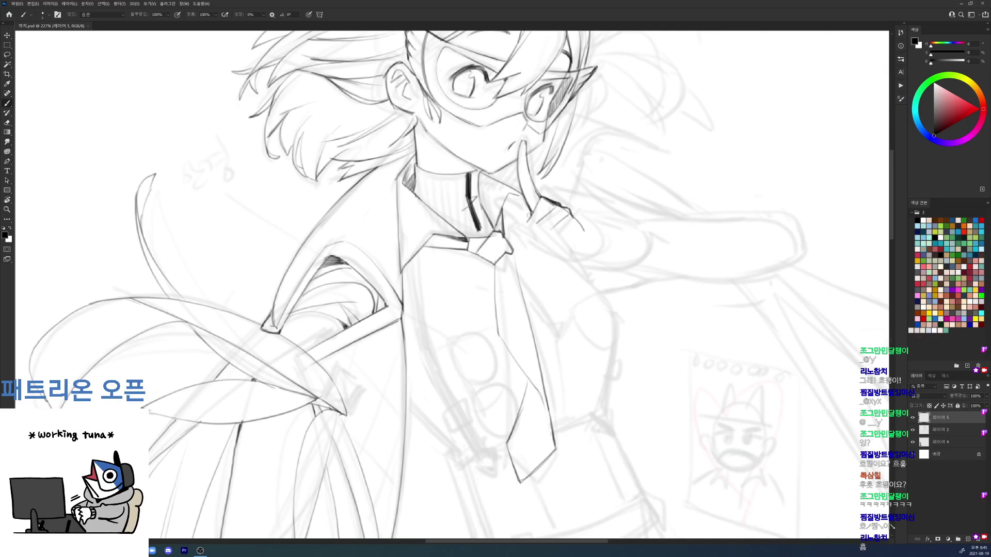
# Step: Clean up the knuckle line and re-ink the dividing lines between the curled fingers of the raised hand
pyautogui.press('e')
pyautogui.moveTo(561, 223)
pyautogui.mouseDown()
pyautogui.moveTo(550, 235)
pyautogui.moveTo(567, 217)
pyautogui.mouseUp()
pyautogui.press('b')
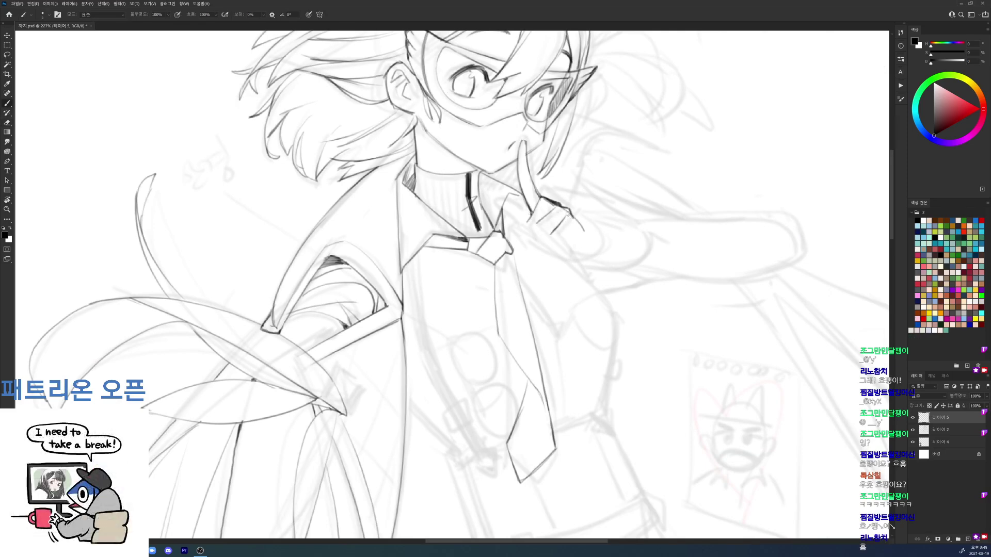
pyautogui.hotkey('ctrl', 'z')
pyautogui.hotkey('ctrl', 'z')
pyautogui.moveTo(568, 214); pyautogui.dragTo(552, 231)
pyautogui.moveTo(555, 209); pyautogui.dragTo(539, 229)
pyautogui.hotkey('ctrl', 'z')
pyautogui.hotkey('ctrl', 'z')
pyautogui.hotkey('ctrl', 'shift', 'z')
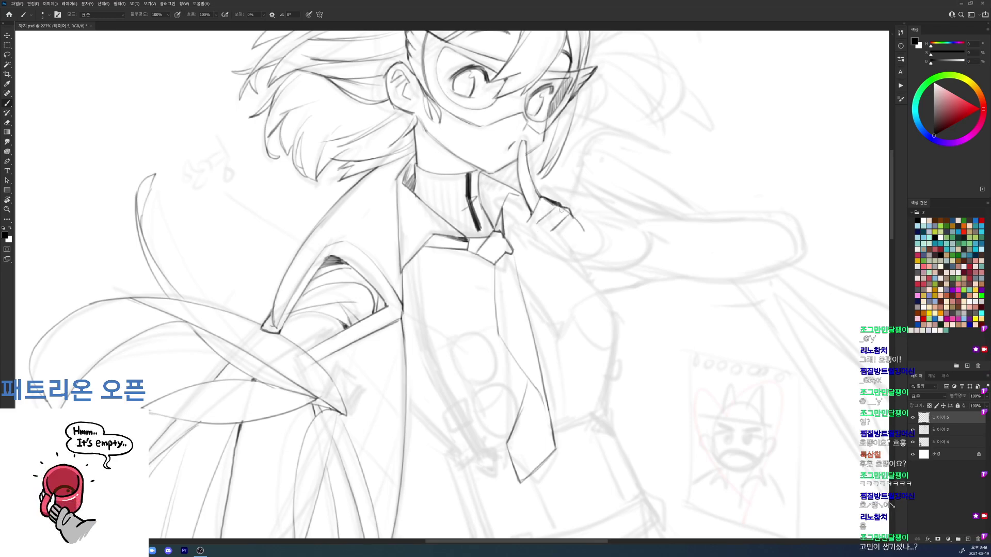
# Step: Ink the tips of the curled fingers and darken the knuckle line along the back of the raised hand
pyautogui.moveTo(550, 235)
pyautogui.mouseDown()
pyautogui.moveTo(578, 226)
pyautogui.moveTo(548, 233)
pyautogui.moveTo(562, 252)
pyautogui.moveTo(564, 232)
pyautogui.moveTo(551, 234)
pyautogui.moveTo(585, 229)
pyautogui.moveTo(567, 234)
pyautogui.moveTo(563, 255)
pyautogui.moveTo(579, 242)
pyautogui.mouseUp()
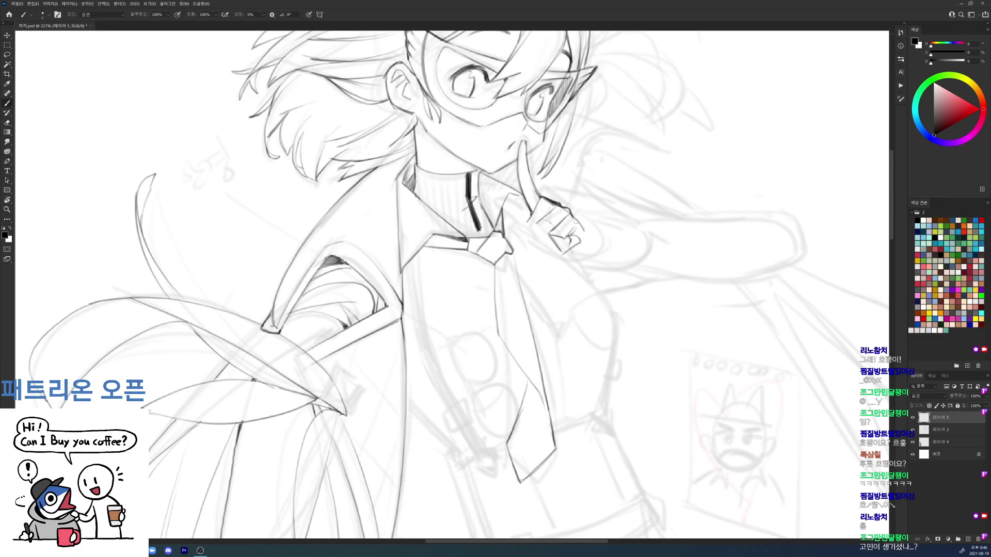
pyautogui.moveTo(569, 217); pyautogui.dragTo(590, 230)
pyautogui.press('e')
pyautogui.press('b')
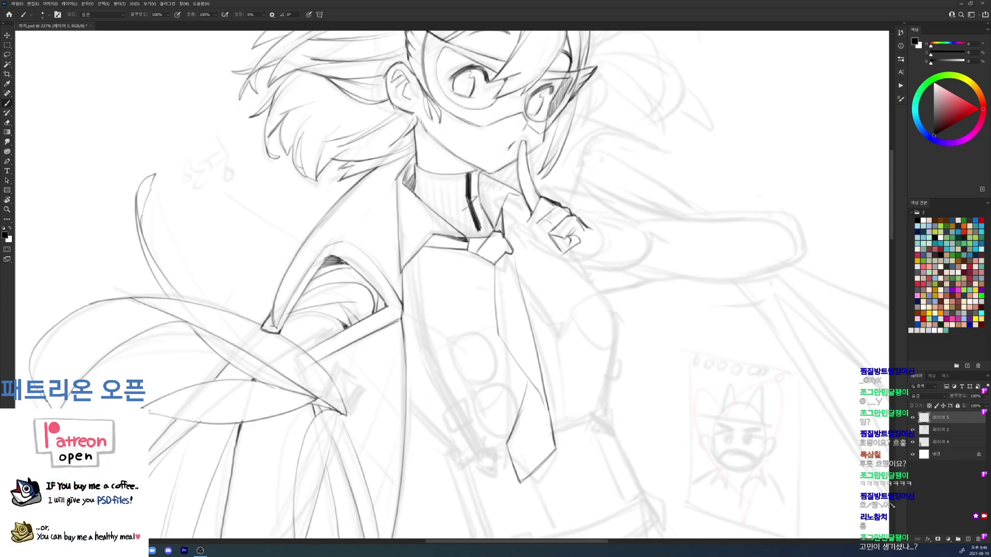
# Step: Clean up and re-ink the collar edge beside the black strip on the turtleneck
pyautogui.moveTo(650, 177); pyautogui.dragTo(647, 215)
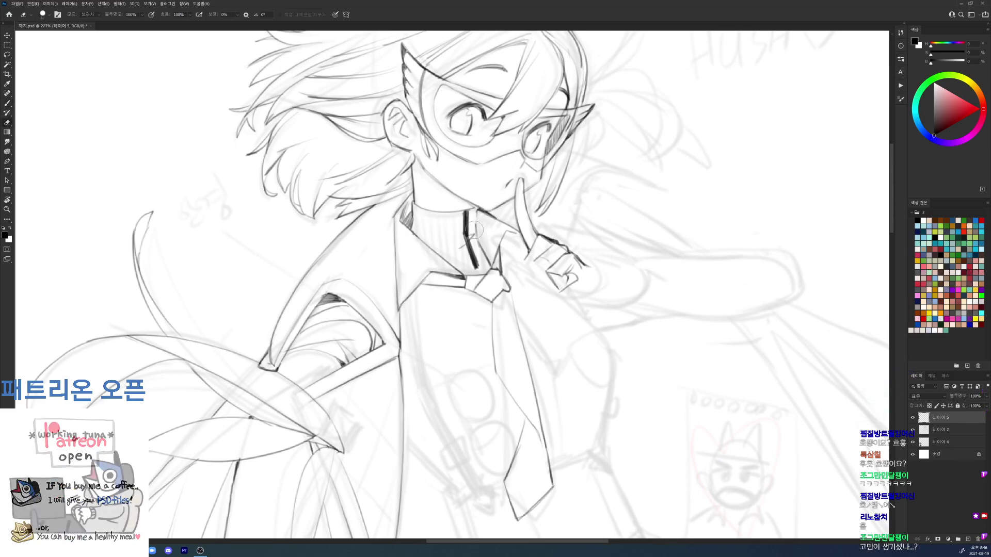
pyautogui.moveTo(476, 231); pyautogui.dragTo(481, 248)
pyautogui.press('e')
pyautogui.press('b')
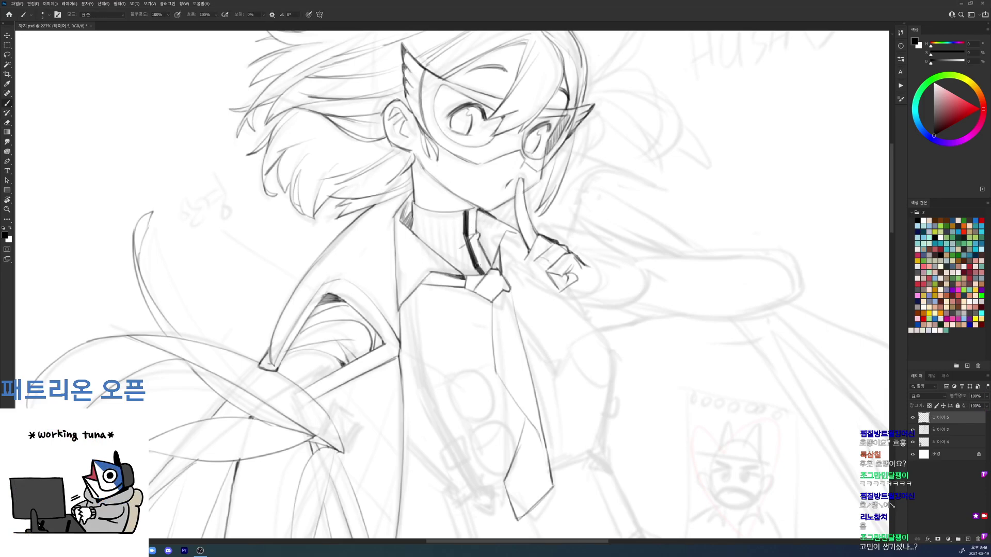
# Step: Ink the palm-side edge of the curled fingers and the back of the raised hand, redoing the latter stroke
pyautogui.moveTo(538, 261); pyautogui.dragTo(542, 281)
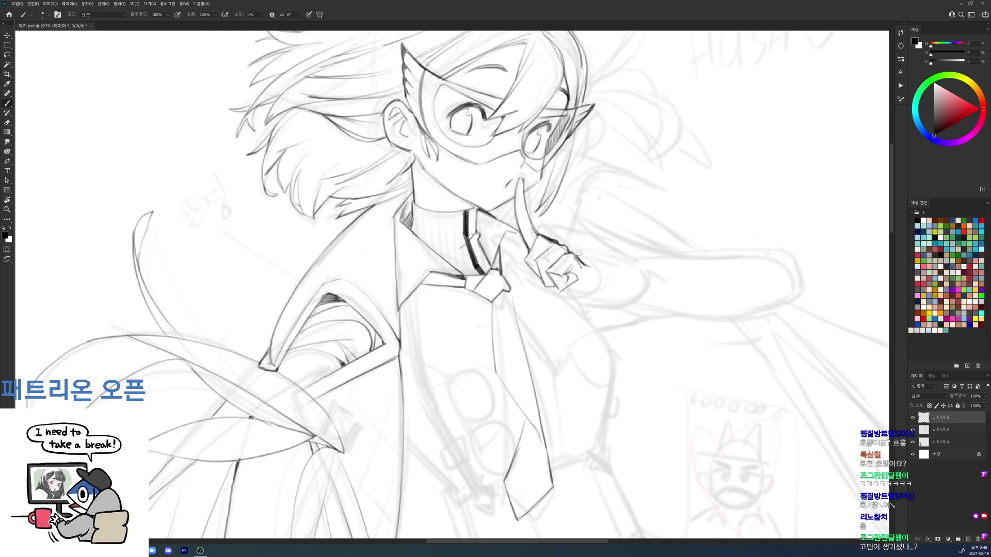
pyautogui.moveTo(584, 261)
pyautogui.mouseDown()
pyautogui.moveTo(606, 268)
pyautogui.moveTo(597, 269)
pyautogui.moveTo(610, 298)
pyautogui.mouseUp()
pyautogui.hotkey('ctrl', 'z')
pyautogui.hotkey('ctrl', 'z')
pyautogui.moveTo(568, 247)
pyautogui.mouseDown()
pyautogui.moveTo(600, 266)
pyautogui.moveTo(601, 295)
pyautogui.mouseUp()
pyautogui.press('e')
# Step: Try to ink the heel of the hand and the palm edge up to the thumb on a rotated canvas
pyautogui.scroll(-5, 639, 191)
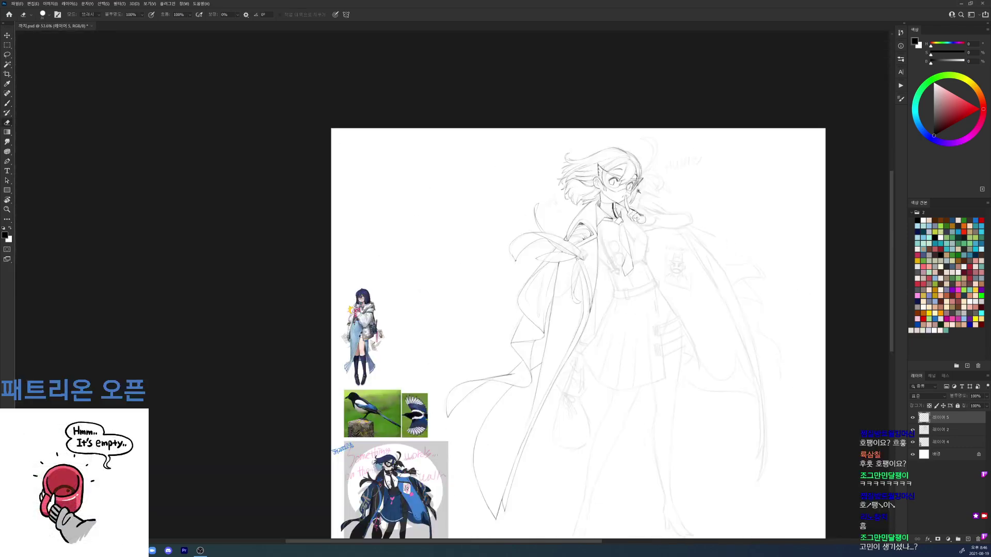
pyautogui.moveTo(652, 198)
pyautogui.mouseDown()
pyautogui.moveTo(691, 199)
pyautogui.moveTo(674, 394)
pyautogui.mouseUp()
pyautogui.press('r')
pyautogui.moveTo(573, 330); pyautogui.dragTo(614, 330)
pyautogui.press('b')
pyautogui.moveTo(566, 394)
pyautogui.mouseDown()
pyautogui.moveTo(570, 414)
pyautogui.moveTo(556, 381)
pyautogui.moveTo(566, 408)
pyautogui.moveTo(540, 379)
pyautogui.moveTo(540, 357)
pyautogui.moveTo(560, 399)
pyautogui.moveTo(545, 386)
pyautogui.moveTo(536, 345)
pyautogui.moveTo(542, 280)
pyautogui.mouseUp()
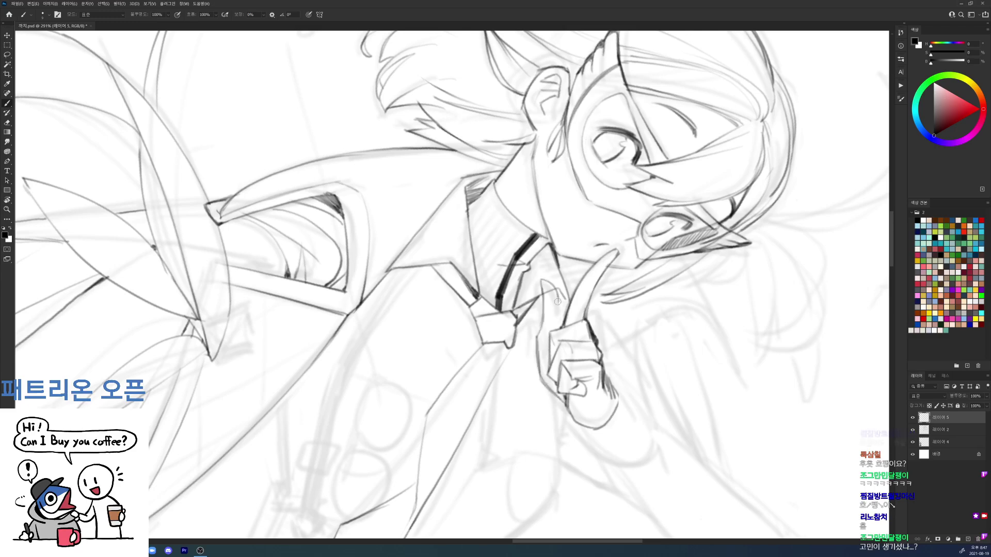
pyautogui.press('r')
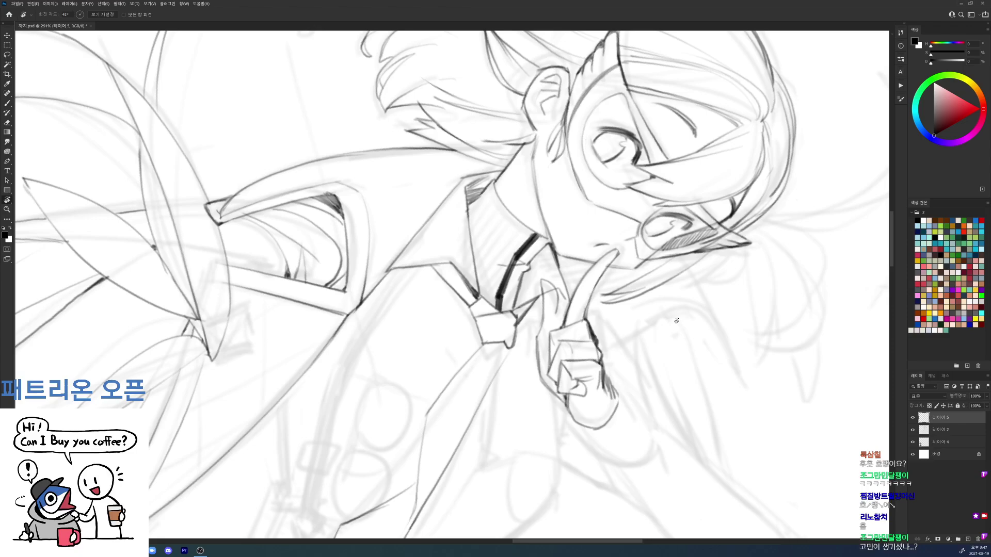
pyautogui.moveTo(714, 325); pyautogui.dragTo(541, 228)
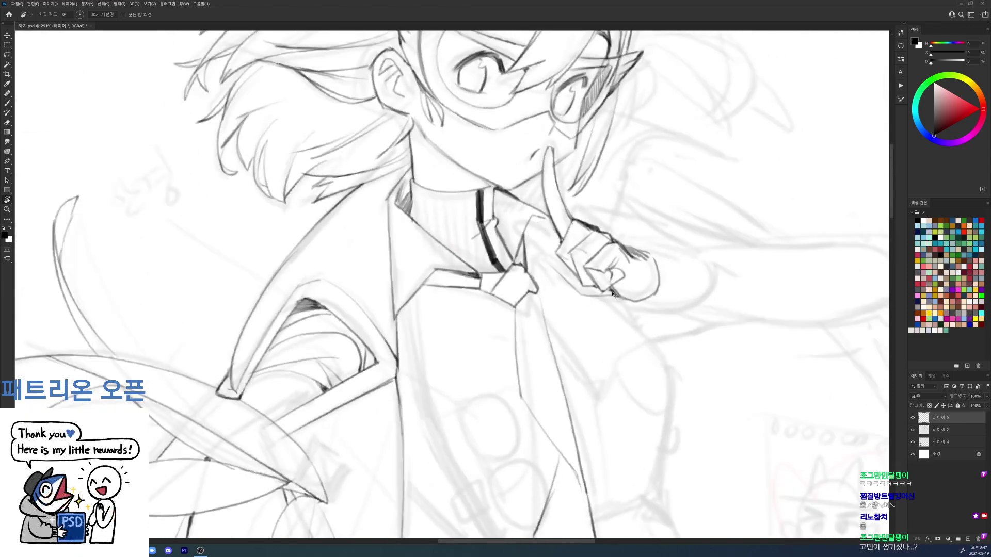
pyautogui.hotkey('ctrl', 'z')
# Step: Try to ink the palm edge and thumb with the canvas upright, and undo the strokes around the palm
pyautogui.press('b')
pyautogui.moveTo(619, 298)
pyautogui.mouseDown()
pyautogui.moveTo(566, 292)
pyautogui.moveTo(545, 274)
pyautogui.moveTo(562, 243)
pyautogui.mouseUp()
pyautogui.moveTo(566, 269); pyautogui.dragTo(560, 252)
pyautogui.hotkey('ctrl', 'z')
pyautogui.hotkey('ctrl', 'shift', 'z')
pyautogui.press('e')
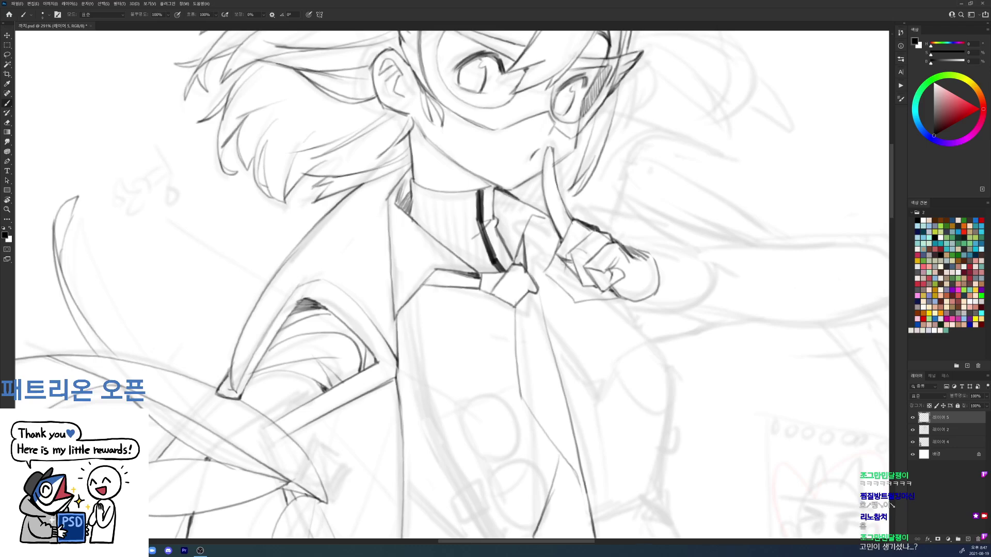
pyautogui.press('b')
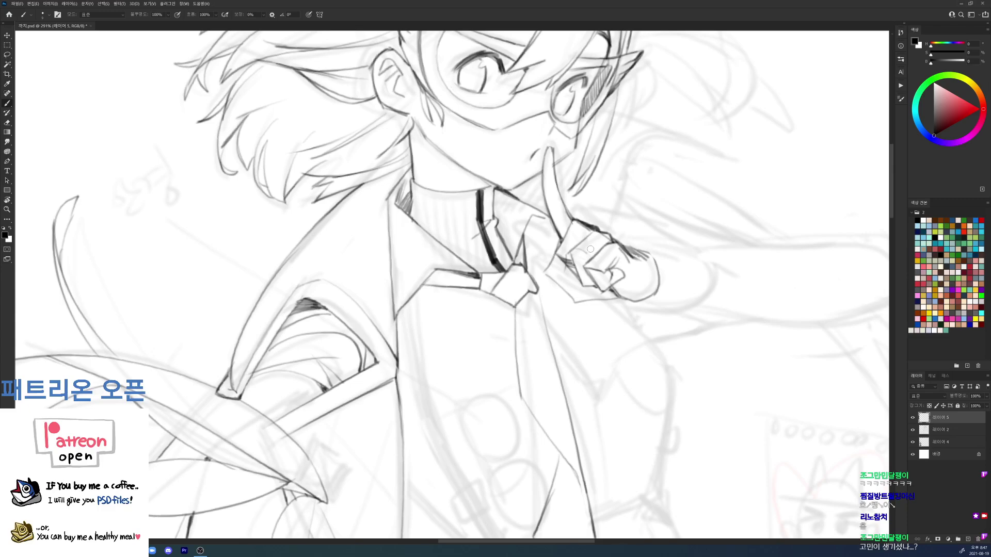
pyautogui.hotkey('ctrl', 'z')
pyautogui.hotkey('ctrl', 'z')
pyautogui.hotkey('ctrl', 'z')
pyautogui.hotkey('ctrl', 'z')
pyautogui.hotkey('ctrl', 'z')
pyautogui.hotkey('ctrl', 'z')
# Step: Select the whole raised hand including the index finger, delete it and clear the selection
pyautogui.press('l')
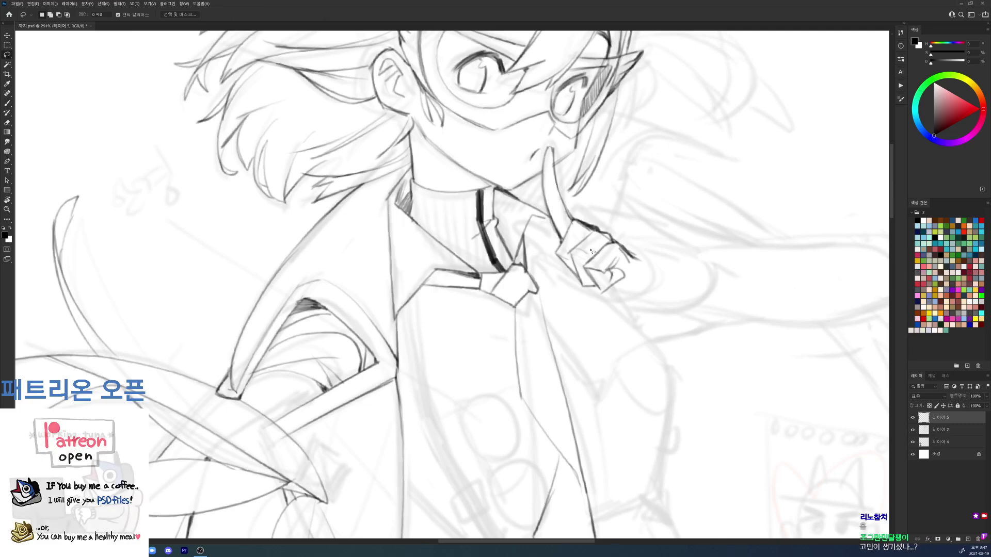
pyautogui.moveTo(538, 194)
pyautogui.mouseDown()
pyautogui.moveTo(554, 144)
pyautogui.moveTo(586, 207)
pyautogui.moveTo(658, 262)
pyautogui.moveTo(569, 303)
pyautogui.moveTo(542, 213)
pyautogui.mouseUp()
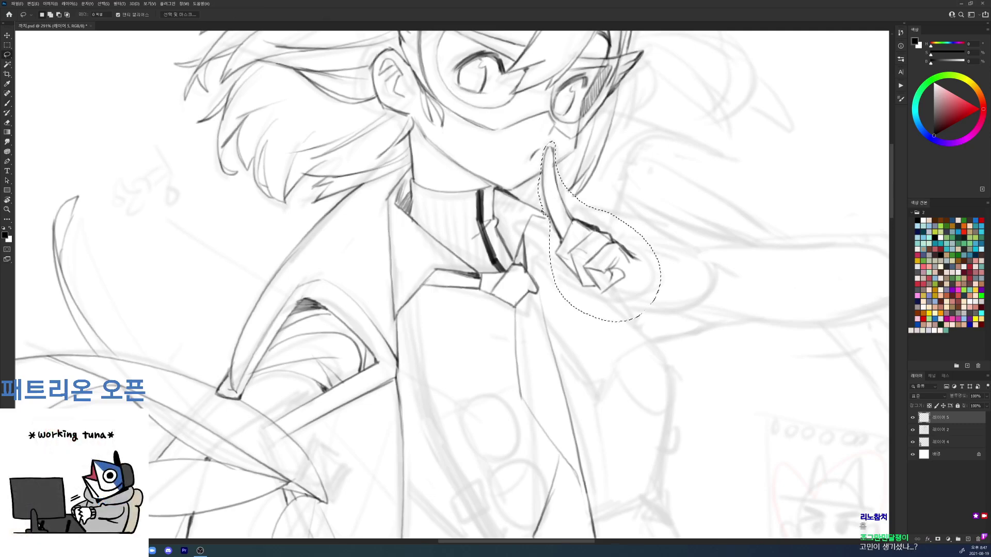
pyautogui.press('Delete')
pyautogui.hotkey('ctrl', 'd')
# Step: Re-ink the jawline where the deleted finger crossed it, rotating the canvas for the stroke and back upright
pyautogui.press('r')
pyautogui.moveTo(637, 181); pyautogui.dragTo(581, 117)
pyautogui.press('b')
pyautogui.moveTo(484, 154)
pyautogui.mouseDown()
pyautogui.moveTo(502, 127)
pyautogui.moveTo(473, 164)
pyautogui.moveTo(500, 123)
pyautogui.moveTo(470, 168)
pyautogui.mouseUp()
pyautogui.press('e')
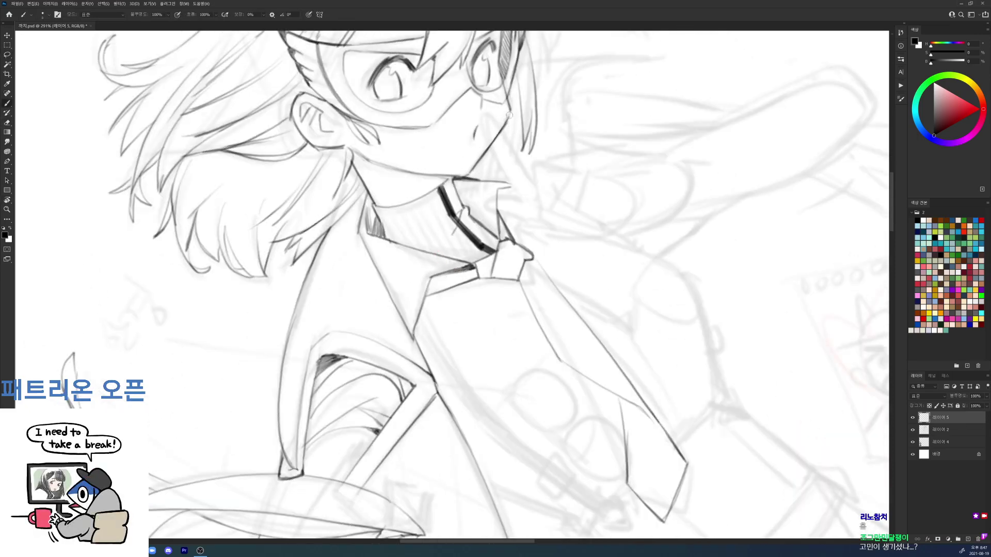
pyautogui.press('r')
pyautogui.moveTo(510, 111); pyautogui.dragTo(665, 326)
pyautogui.press('space')
pyautogui.moveTo(772, 248); pyautogui.dragTo(697, 313)
pyautogui.press('b')
pyautogui.moveTo(448, 265); pyautogui.dragTo(460, 272)
# Step: Start a new hand in the blank area beside the face with the knuckle arc, index finger edge and curled-finger dividers
pyautogui.moveTo(675, 286)
pyautogui.mouseDown()
pyautogui.moveTo(735, 284)
pyautogui.moveTo(745, 266)
pyautogui.mouseUp()
pyautogui.moveTo(644, 258); pyautogui.dragTo(705, 296)
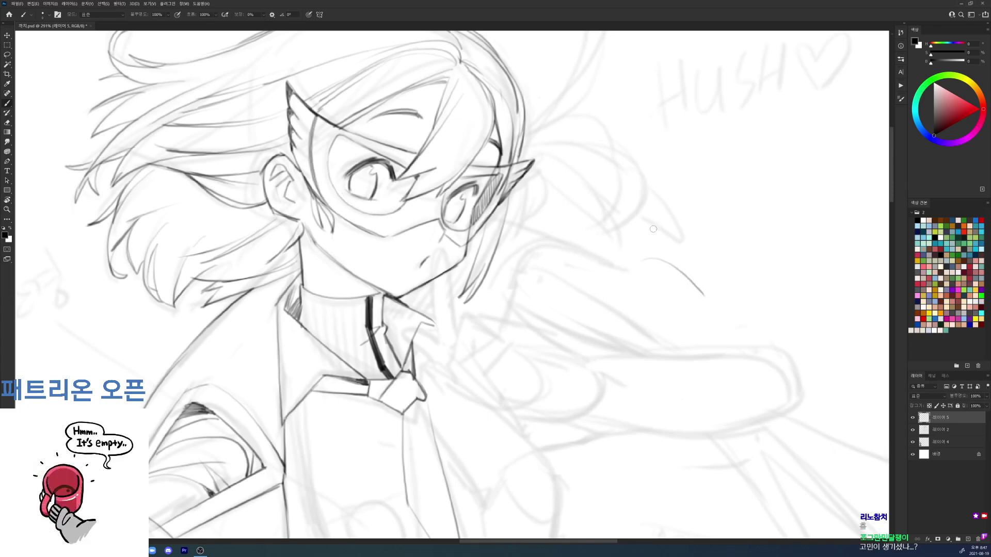
pyautogui.moveTo(629, 194)
pyautogui.mouseDown()
pyautogui.moveTo(652, 253)
pyautogui.moveTo(629, 274)
pyautogui.moveTo(674, 306)
pyautogui.mouseUp()
pyautogui.moveTo(628, 275)
pyautogui.mouseDown()
pyautogui.moveTo(650, 305)
pyautogui.moveTo(689, 320)
pyautogui.mouseUp()
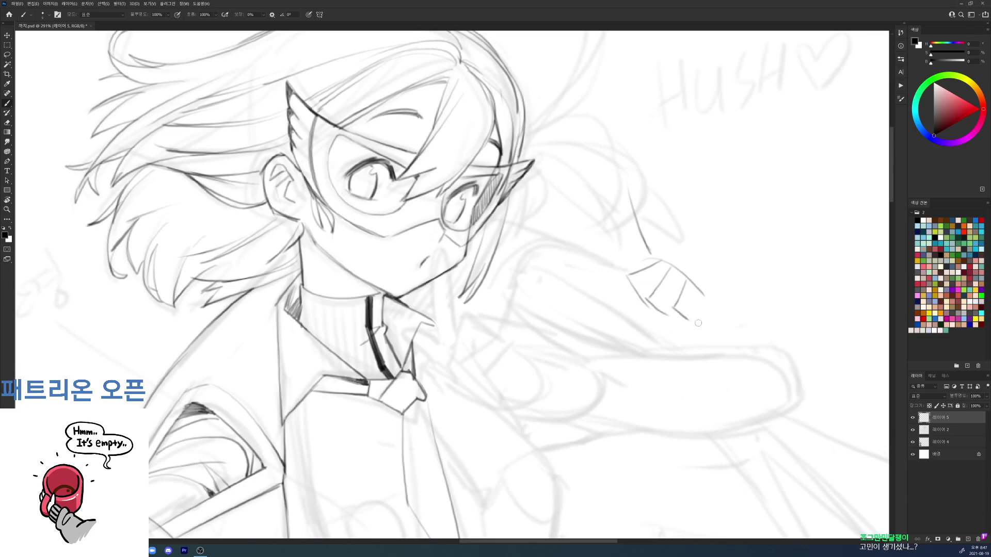
# Step: Ink the rounded outer contour of the new hand down to the wrist and clean up the lower finger edges
pyautogui.moveTo(691, 282)
pyautogui.mouseDown()
pyautogui.moveTo(722, 310)
pyautogui.moveTo(690, 353)
pyautogui.mouseUp()
pyautogui.moveTo(674, 318); pyautogui.dragTo(692, 345)
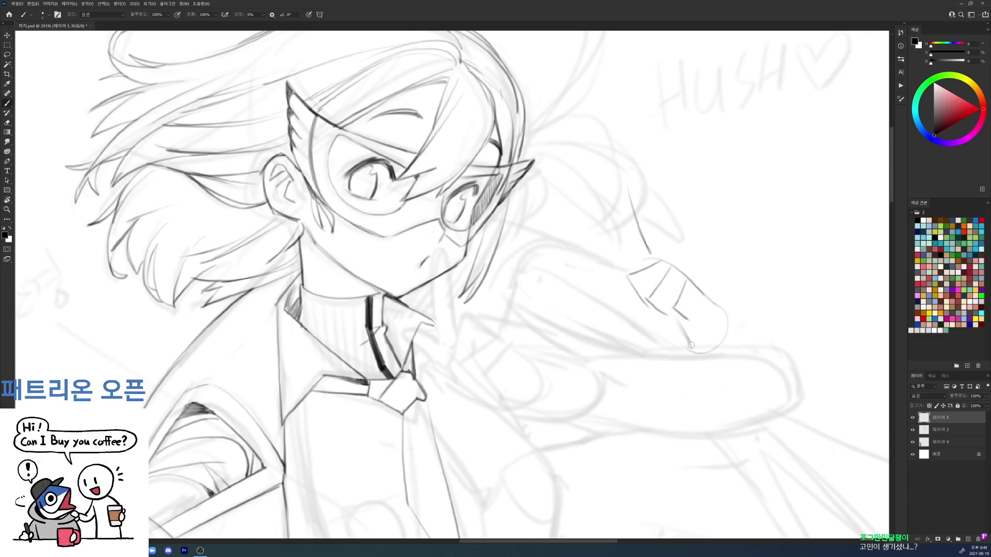
pyautogui.moveTo(681, 339)
pyautogui.mouseDown()
pyautogui.moveTo(709, 352)
pyautogui.moveTo(732, 327)
pyautogui.moveTo(706, 351)
pyautogui.moveTo(674, 346)
pyautogui.moveTo(705, 348)
pyautogui.mouseUp()
pyautogui.press('e')
pyautogui.press('b')
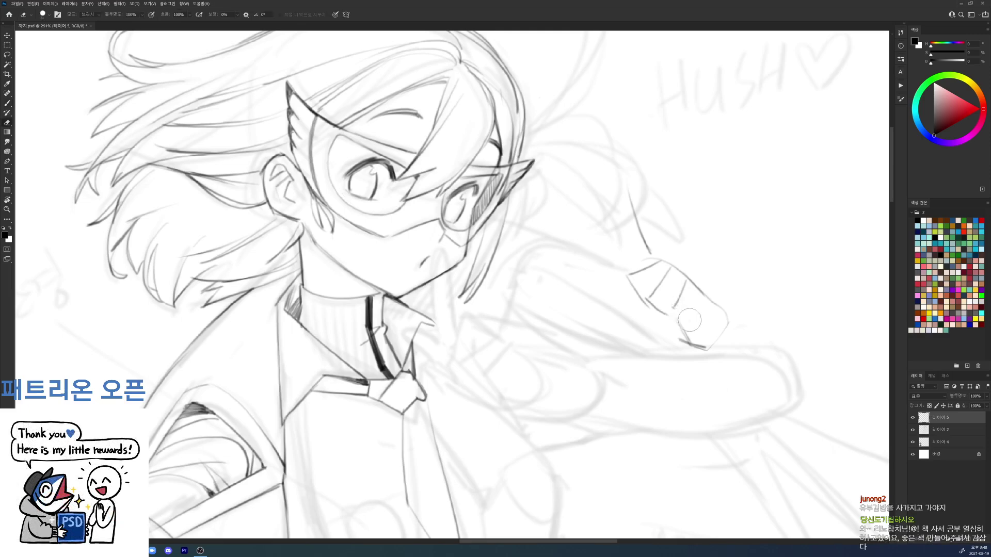
# Step: Ink the curled little finger and its tip inside the new hand, undoing and redoing the strokes
pyautogui.moveTo(671, 312); pyautogui.dragTo(687, 332)
pyautogui.moveTo(699, 299)
pyautogui.mouseDown()
pyautogui.moveTo(691, 315)
pyautogui.moveTo(706, 323)
pyautogui.moveTo(694, 311)
pyautogui.mouseUp()
pyautogui.hotkey('ctrl', 'z')
pyautogui.hotkey('ctrl', 'z')
pyautogui.hotkey('ctrl', 'z')
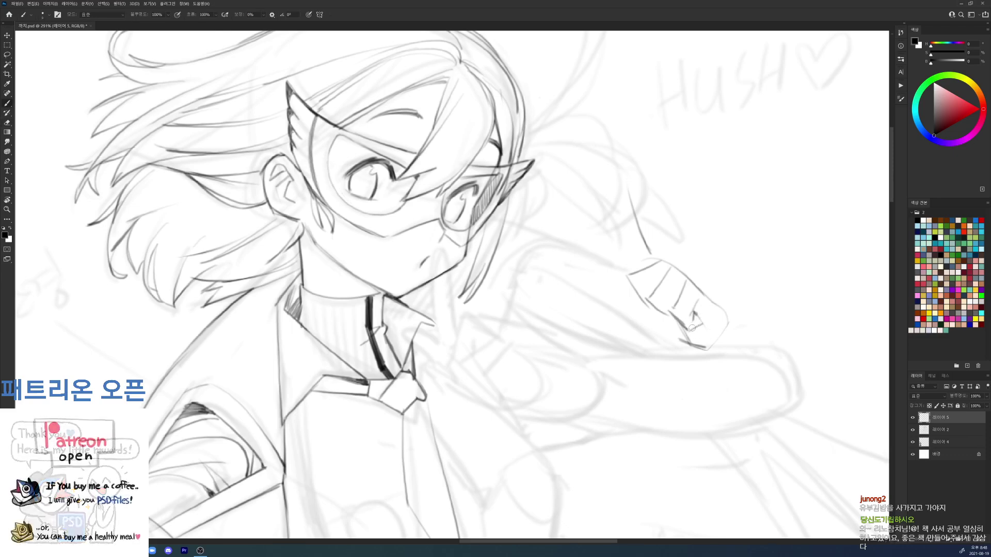
pyautogui.moveTo(694, 313); pyautogui.dragTo(707, 323)
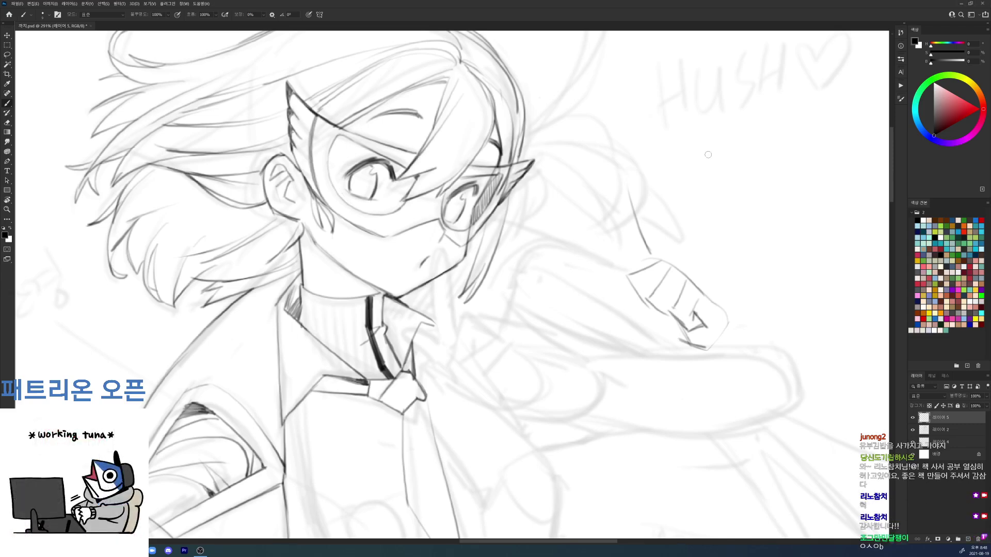
# Step: Select the outer curled fingers of the new hand, shift them closer to the index finger and clear the selection
pyautogui.moveTo(682, 290)
pyautogui.mouseDown()
pyautogui.moveTo(693, 280)
pyautogui.moveTo(652, 313)
pyautogui.moveTo(645, 294)
pyautogui.mouseUp()
pyautogui.press('l')
pyautogui.moveTo(699, 318)
pyautogui.mouseDown()
pyautogui.moveTo(684, 278)
pyautogui.moveTo(728, 368)
pyautogui.moveTo(666, 329)
pyautogui.moveTo(672, 292)
pyautogui.mouseUp()
pyautogui.hotkey('ctrl', 'd')
pyautogui.moveTo(697, 317); pyautogui.dragTo(694, 313)
pyautogui.press('b')
pyautogui.hotkey('ctrl', 'd')
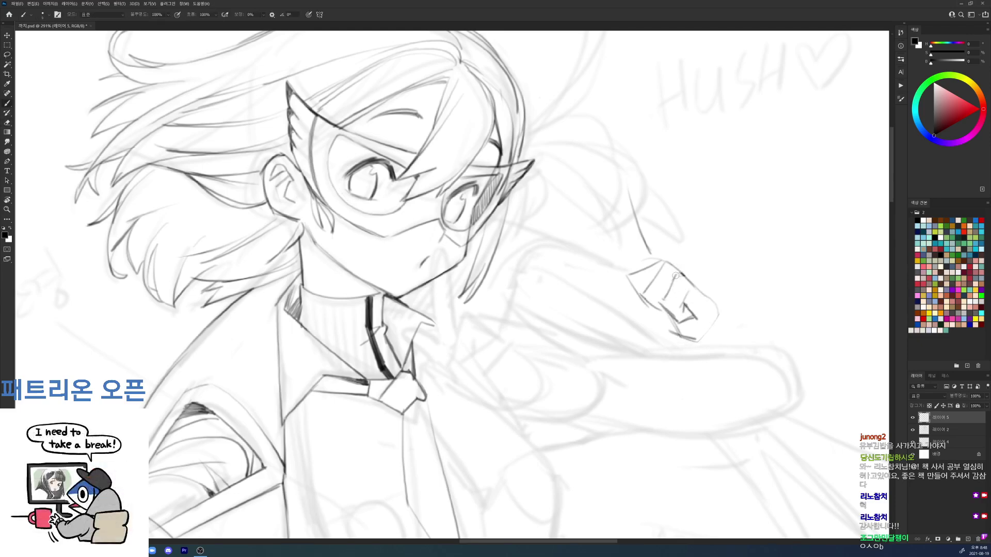
# Step: Redraw the knuckle line of the new hand and the lines separating its curled fingers
pyautogui.moveTo(677, 275)
pyautogui.mouseDown()
pyautogui.moveTo(690, 275)
pyautogui.moveTo(715, 305)
pyautogui.mouseUp()
pyautogui.press('e')
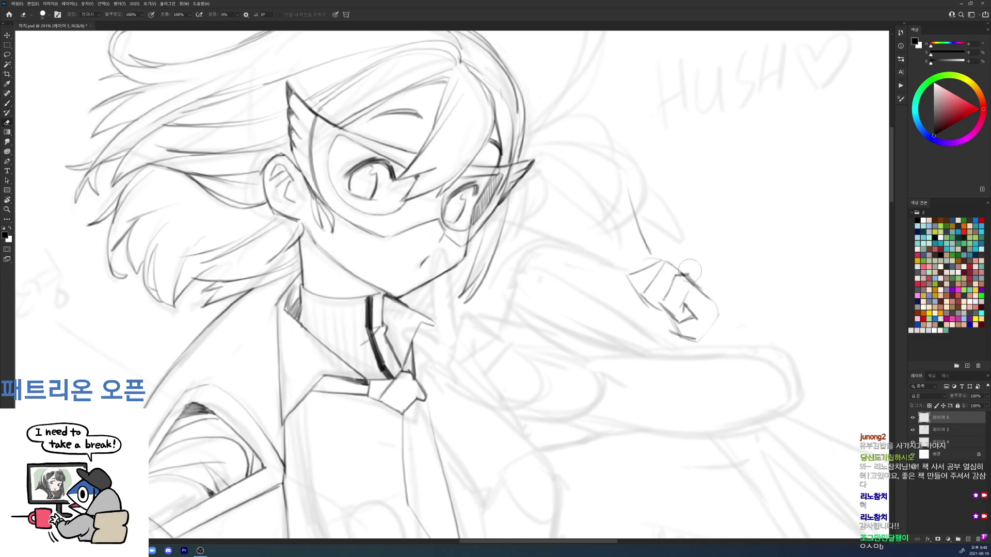
pyautogui.press('b')
pyautogui.moveTo(685, 263)
pyautogui.mouseDown()
pyautogui.moveTo(656, 268)
pyautogui.moveTo(657, 256)
pyautogui.moveTo(639, 296)
pyautogui.mouseUp()
pyautogui.moveTo(672, 267)
pyautogui.mouseDown()
pyautogui.moveTo(626, 276)
pyautogui.moveTo(667, 258)
pyautogui.moveTo(671, 274)
pyautogui.moveTo(640, 298)
pyautogui.moveTo(670, 324)
pyautogui.moveTo(644, 303)
pyautogui.mouseUp()
pyautogui.moveTo(691, 252); pyautogui.dragTo(672, 230)
# Step: Ink the thumb and the lower palm edge of the new hand
pyautogui.scroll(4, 687, 251)
pyautogui.moveTo(683, 327); pyautogui.dragTo(651, 317)
pyautogui.moveTo(646, 275)
pyautogui.mouseDown()
pyautogui.moveTo(627, 256)
pyautogui.moveTo(644, 289)
pyautogui.moveTo(633, 288)
pyautogui.moveTo(625, 260)
pyautogui.moveTo(639, 268)
pyautogui.moveTo(646, 289)
pyautogui.mouseUp()
pyautogui.moveTo(627, 272)
pyautogui.mouseDown()
pyautogui.moveTo(638, 310)
pyautogui.moveTo(635, 293)
pyautogui.moveTo(638, 309)
pyautogui.moveTo(661, 322)
pyautogui.moveTo(641, 312)
pyautogui.mouseUp()
pyautogui.moveTo(644, 316); pyautogui.dragTo(657, 312)
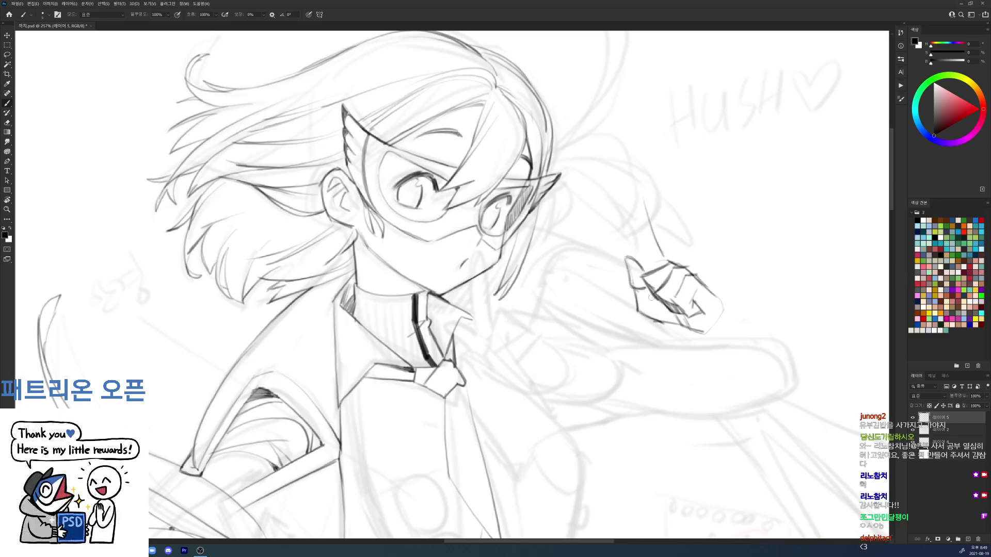
# Step: Ink the upright index finger of the new hand with its rounded tip and base crease, cleaning up its edges
pyautogui.moveTo(684, 269)
pyautogui.mouseDown()
pyautogui.moveTo(662, 331)
pyautogui.moveTo(635, 283)
pyautogui.mouseUp()
pyautogui.hotkey('ctrl', 'z')
pyautogui.moveTo(632, 262); pyautogui.dragTo(632, 297)
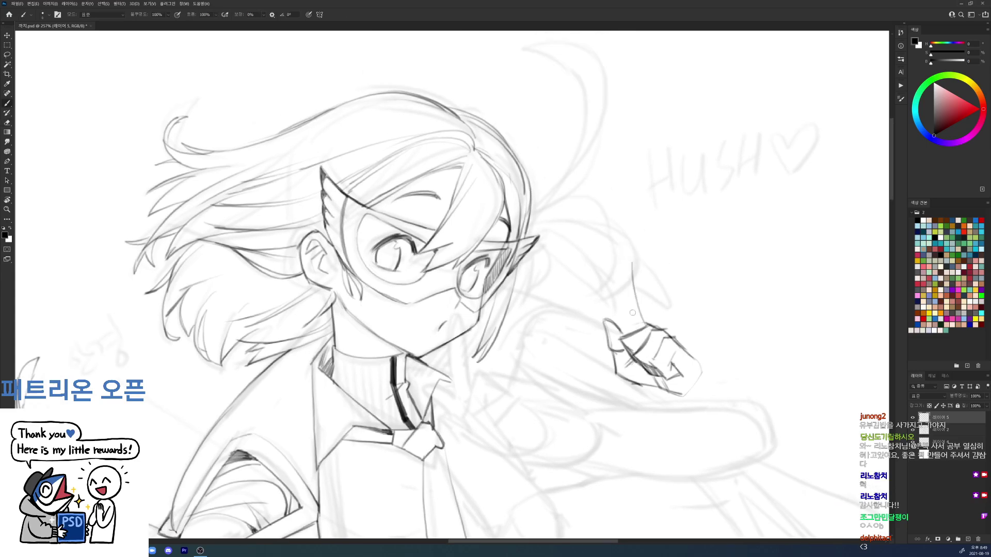
pyautogui.moveTo(629, 331)
pyautogui.mouseDown()
pyautogui.moveTo(617, 273)
pyautogui.moveTo(627, 255)
pyautogui.moveTo(647, 326)
pyautogui.mouseUp()
pyautogui.press('e')
pyautogui.moveTo(623, 289)
pyautogui.mouseDown()
pyautogui.moveTo(627, 321)
pyautogui.moveTo(656, 322)
pyautogui.moveTo(644, 342)
pyautogui.mouseUp()
pyautogui.press('b')
pyautogui.press('e')
pyautogui.press('b')
pyautogui.press('e')
pyautogui.press('b')
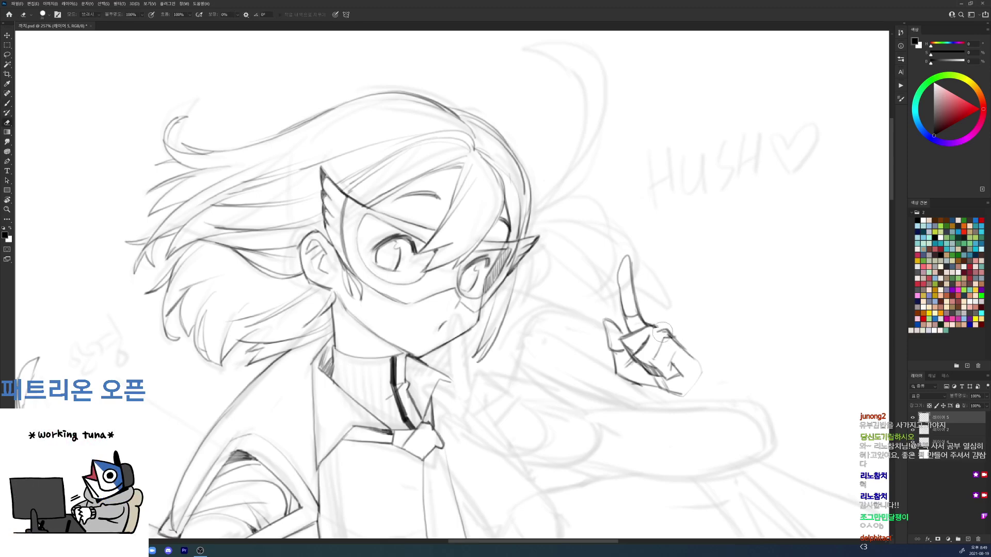
# Step: Refine the knuckles and curled fingers of the new hand by alternately erasing and re-inking their lines
pyautogui.moveTo(652, 361)
pyautogui.mouseDown()
pyautogui.moveTo(667, 343)
pyautogui.moveTo(697, 363)
pyautogui.mouseUp()
pyautogui.moveTo(668, 339)
pyautogui.mouseDown()
pyautogui.moveTo(681, 354)
pyautogui.moveTo(650, 322)
pyautogui.moveTo(619, 341)
pyautogui.mouseUp()
pyautogui.press('e')
pyautogui.press('b')
pyautogui.press('e')
pyautogui.press('b')
pyautogui.press('e')
pyautogui.press('b')
# Step: Select the finished hand, move it so the index finger rests against the lips, and clear the selection
pyautogui.scroll(-5, 671, 304)
pyautogui.scroll(3, 688, 299)
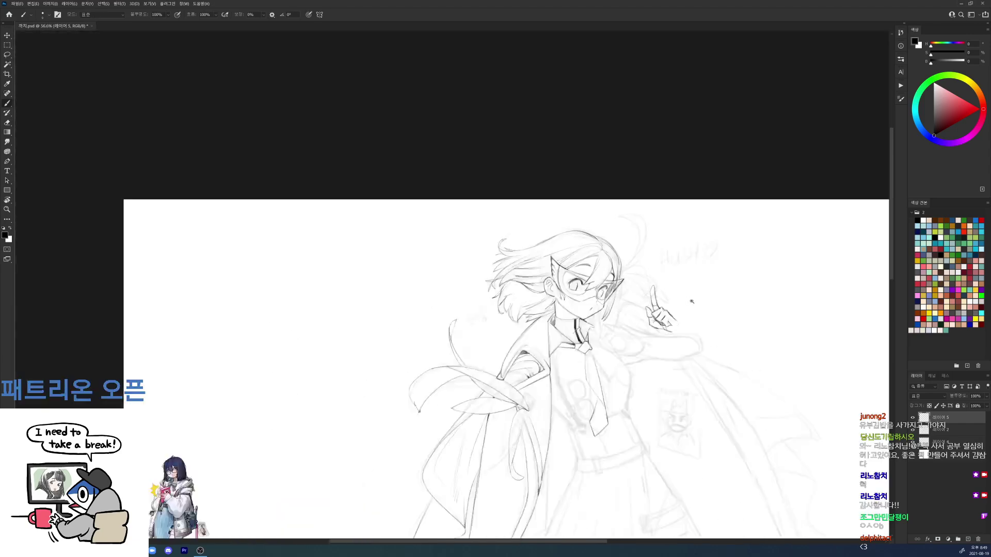
pyautogui.press('l')
pyautogui.scroll(3, 635, 281)
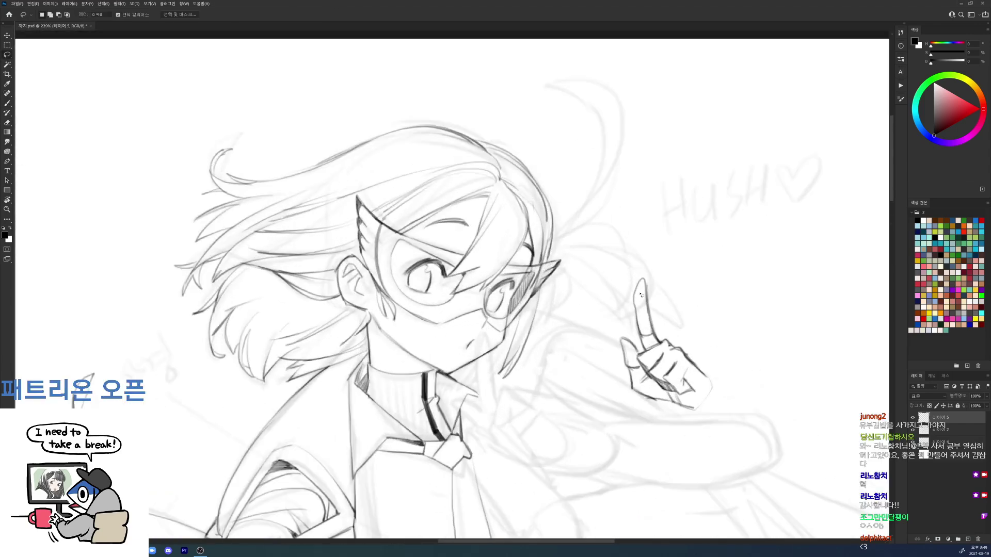
pyautogui.moveTo(669, 350)
pyautogui.mouseDown()
pyautogui.moveTo(503, 406)
pyautogui.moveTo(532, 408)
pyautogui.mouseUp()
pyautogui.hotkey('ctrl', 'd')
# Step: Clean up the overlapping lines around the moved hand and ink the outer contour of its back and heel
pyautogui.press('e')
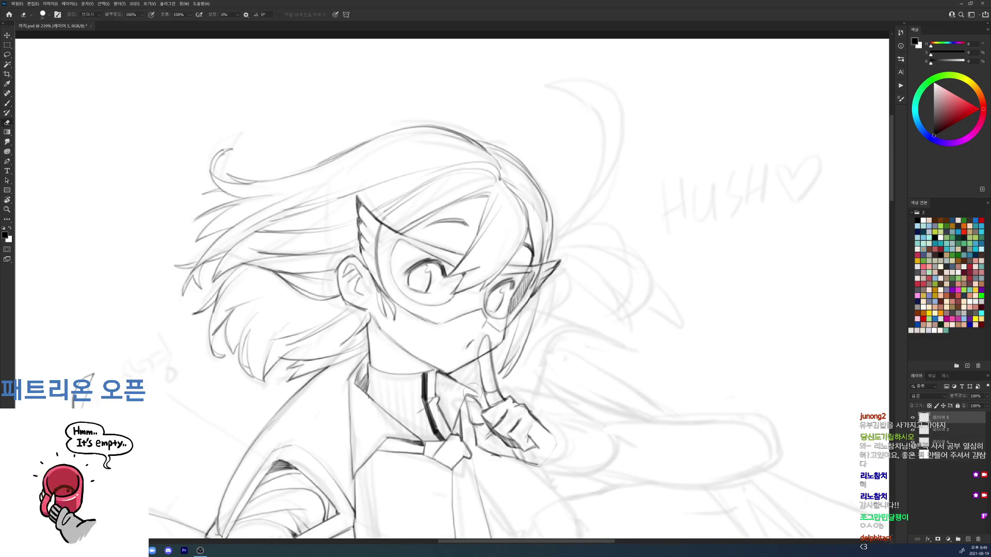
pyautogui.press('b')
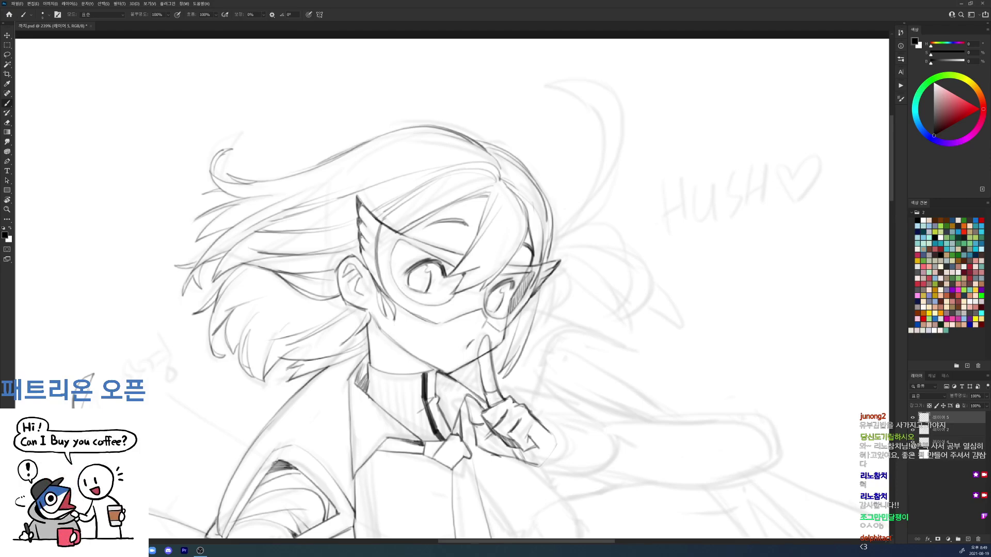
pyautogui.moveTo(523, 358); pyautogui.dragTo(495, 262)
pyautogui.moveTo(511, 327)
pyautogui.mouseDown()
pyautogui.moveTo(526, 337)
pyautogui.moveTo(518, 369)
pyautogui.moveTo(528, 336)
pyautogui.mouseUp()
# Step: Ink the wrist and the sleeve cuff opening behind the raised hand, redoing the first cuff stroke
pyautogui.scroll(-5, 527, 336)
pyautogui.scroll(4, 566, 307)
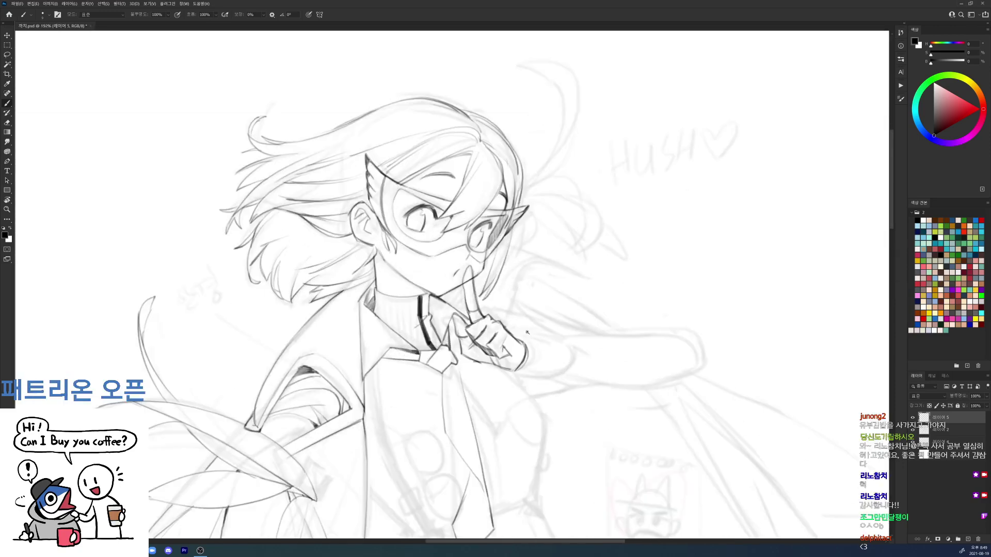
pyautogui.scroll(1, 527, 332)
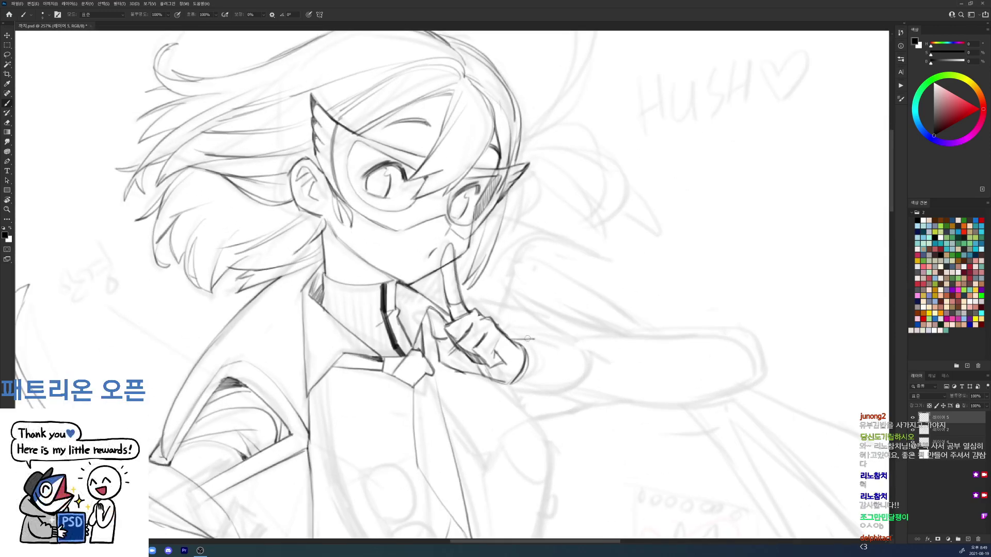
pyautogui.moveTo(528, 339); pyautogui.dragTo(559, 381)
pyautogui.hotkey('ctrl', 'z')
pyautogui.moveTo(533, 339)
pyautogui.mouseDown()
pyautogui.moveTo(562, 389)
pyautogui.moveTo(542, 388)
pyautogui.mouseUp()
pyautogui.press('e')
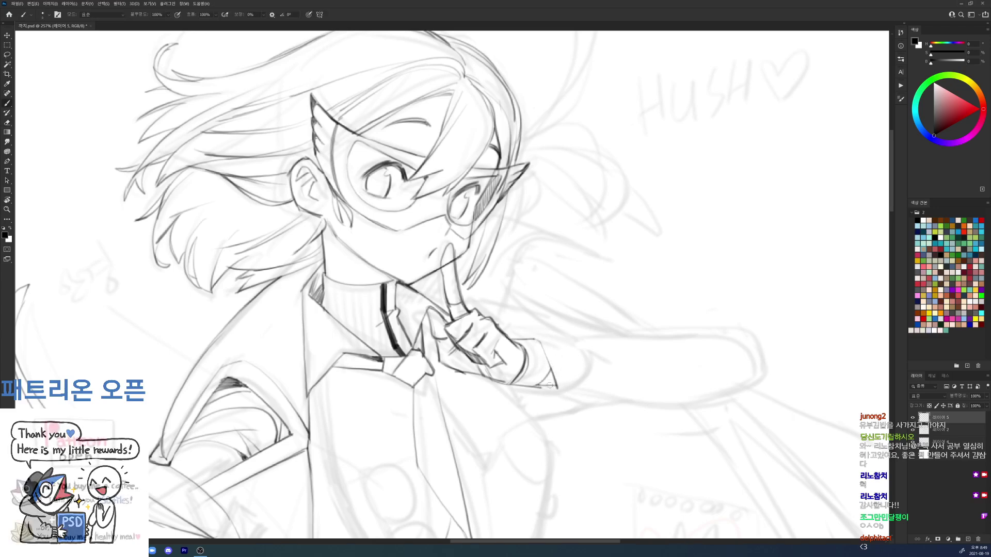
pyautogui.press('b')
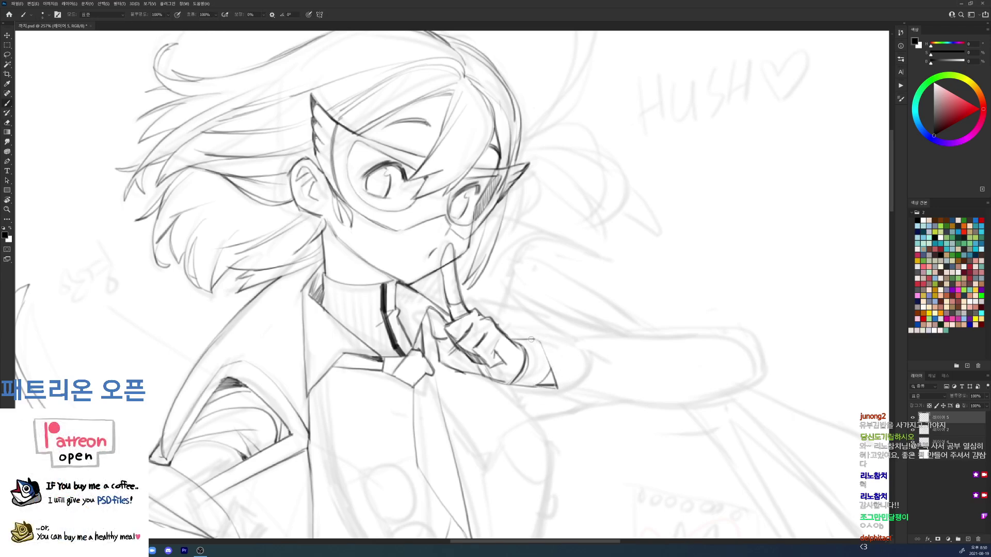
# Step: Ink the rounded outer end of the sleeve cuff behind the raised hand, redoing the first stroke
pyautogui.moveTo(526, 338)
pyautogui.mouseDown()
pyautogui.moveTo(581, 330)
pyautogui.moveTo(607, 385)
pyautogui.moveTo(423, 467)
pyautogui.mouseUp()
pyautogui.hotkey('ctrl', 'z')
pyautogui.press('r')
pyautogui.moveTo(391, 402); pyautogui.dragTo(414, 449)
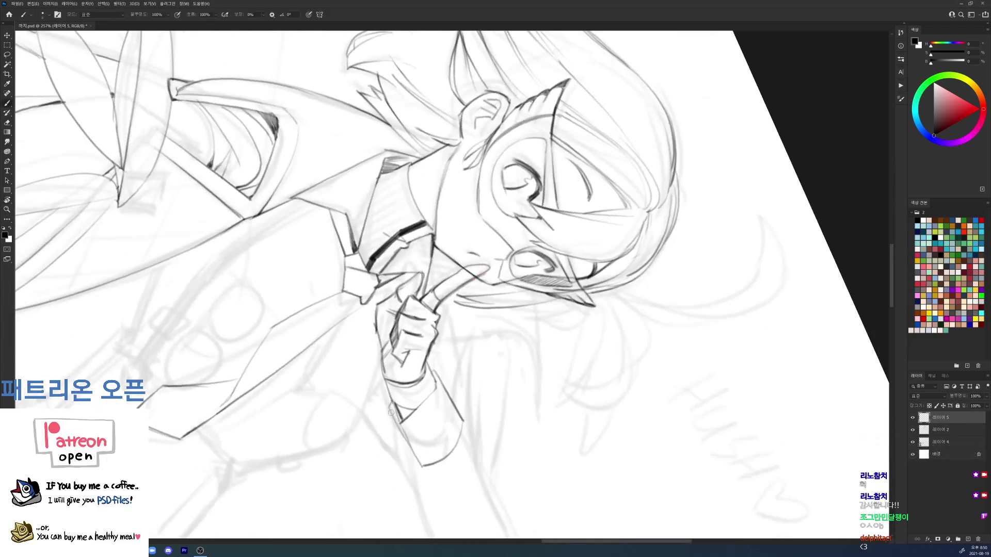
pyautogui.press('r')
pyautogui.moveTo(391, 413); pyautogui.dragTo(655, 242)
pyautogui.press('Escape')
pyautogui.moveTo(658, 195); pyautogui.dragTo(669, 208)
pyautogui.scroll(5, 669, 208)
pyautogui.press('b')
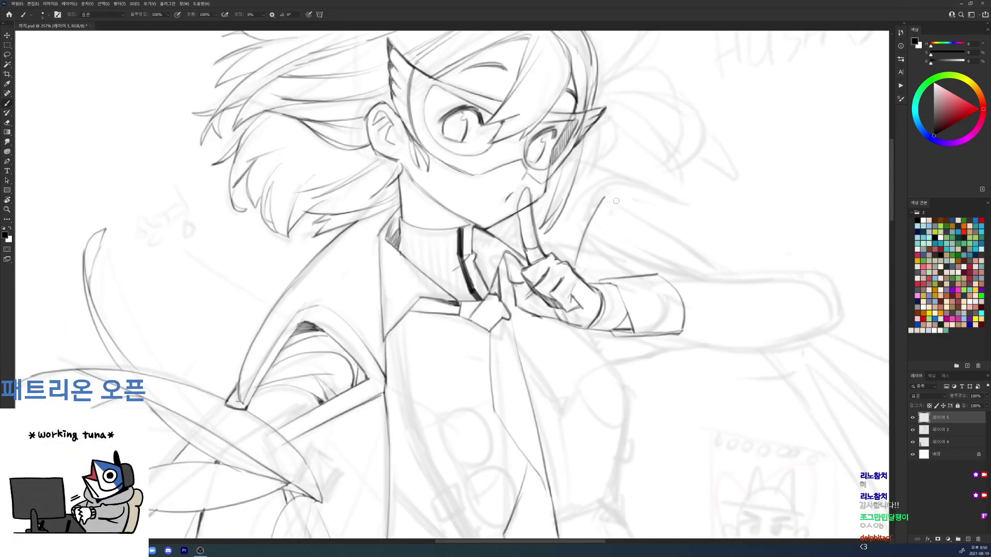
# Step: Ink the peaked outline and outer edge of the far shoulder behind the raised hand, redoing the first stroke
pyautogui.moveTo(604, 202); pyautogui.dragTo(669, 233)
pyautogui.hotkey('ctrl', 'z')
pyautogui.moveTo(604, 199)
pyautogui.mouseDown()
pyautogui.moveTo(647, 232)
pyautogui.moveTo(658, 297)
pyautogui.mouseUp()
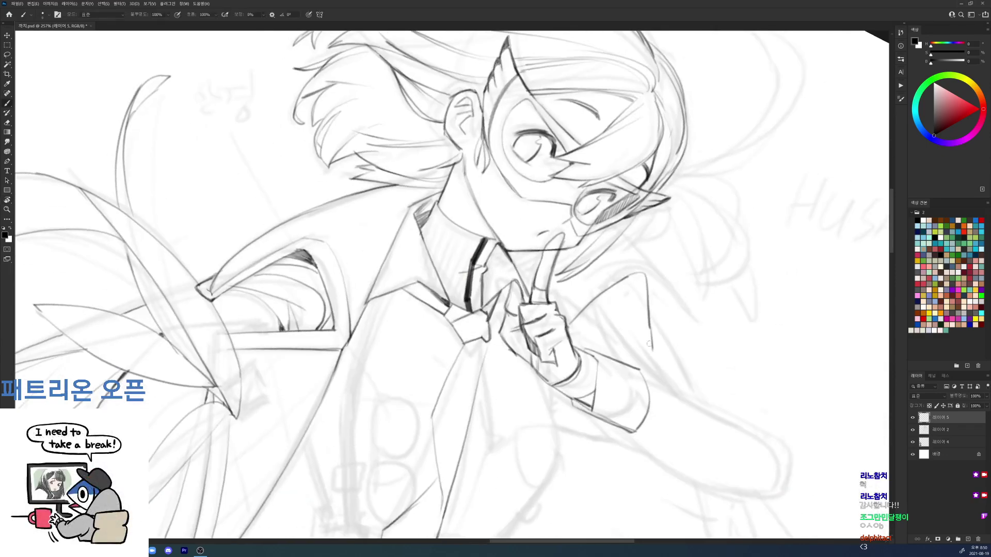
pyautogui.moveTo(563, 305)
pyautogui.mouseDown()
pyautogui.moveTo(626, 262)
pyautogui.moveTo(650, 273)
pyautogui.moveTo(657, 355)
pyautogui.moveTo(639, 289)
pyautogui.moveTo(637, 345)
pyautogui.mouseUp()
pyautogui.press('e')
pyautogui.press('b')
pyautogui.press('e')
pyautogui.press('b')
pyautogui.moveTo(649, 280); pyautogui.dragTo(654, 369)
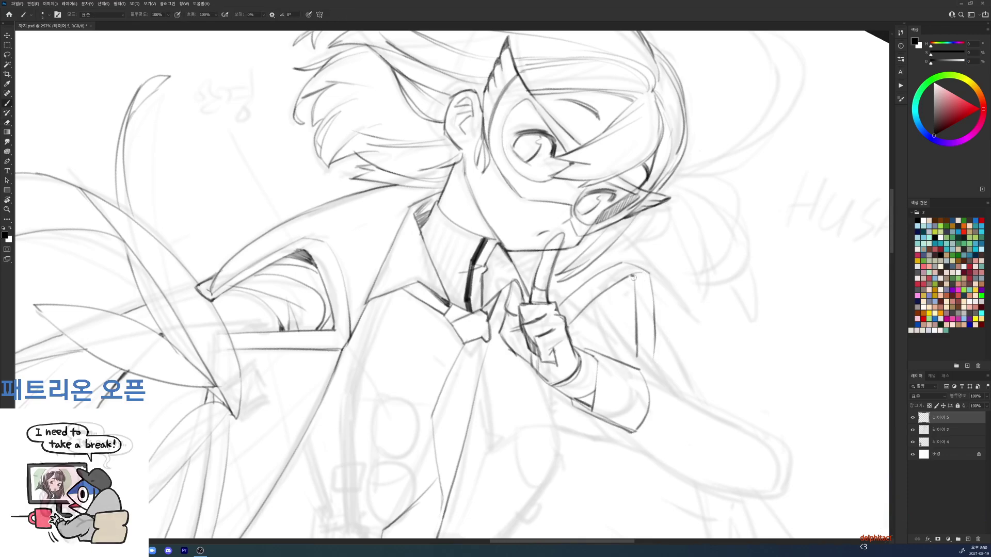
# Step: Ink the far shoulder's top edge toward the hair and refine its outer edge and inner seam by erasing and re-inking
pyautogui.press('r')
pyautogui.moveTo(643, 274); pyautogui.dragTo(644, 246)
pyautogui.moveTo(748, 263)
pyautogui.mouseDown()
pyautogui.moveTo(623, 137)
pyautogui.moveTo(583, 134)
pyautogui.mouseUp()
pyautogui.press('b')
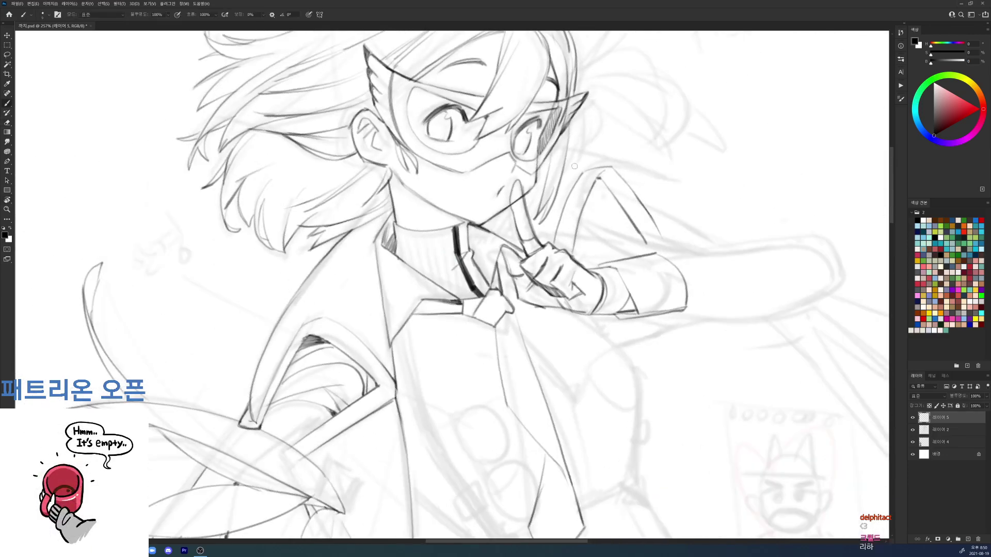
pyautogui.moveTo(563, 171); pyautogui.dragTo(608, 167)
pyautogui.press('e')
pyautogui.press('b')
pyautogui.press('e')
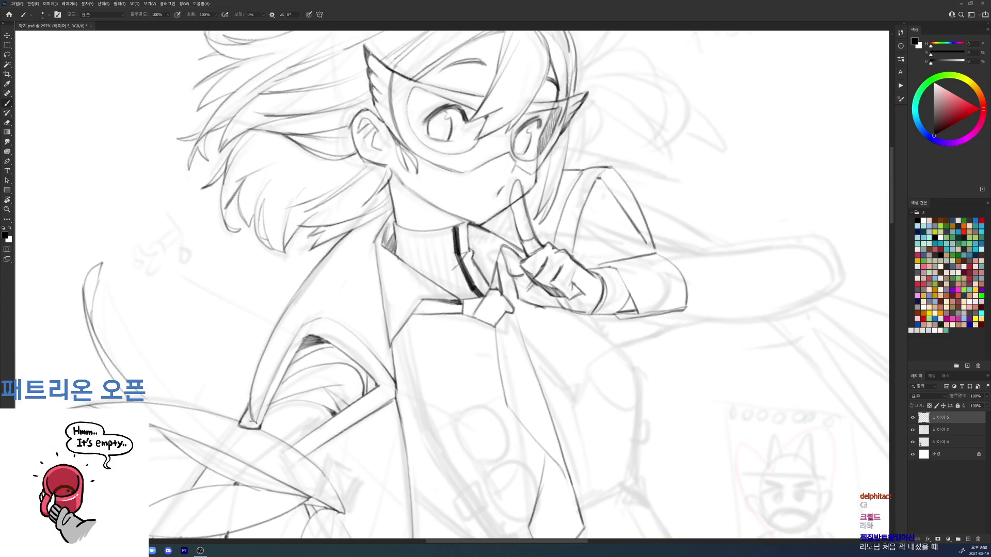
pyautogui.moveTo(642, 238); pyautogui.dragTo(594, 182)
pyautogui.press('b')
pyautogui.press('e')
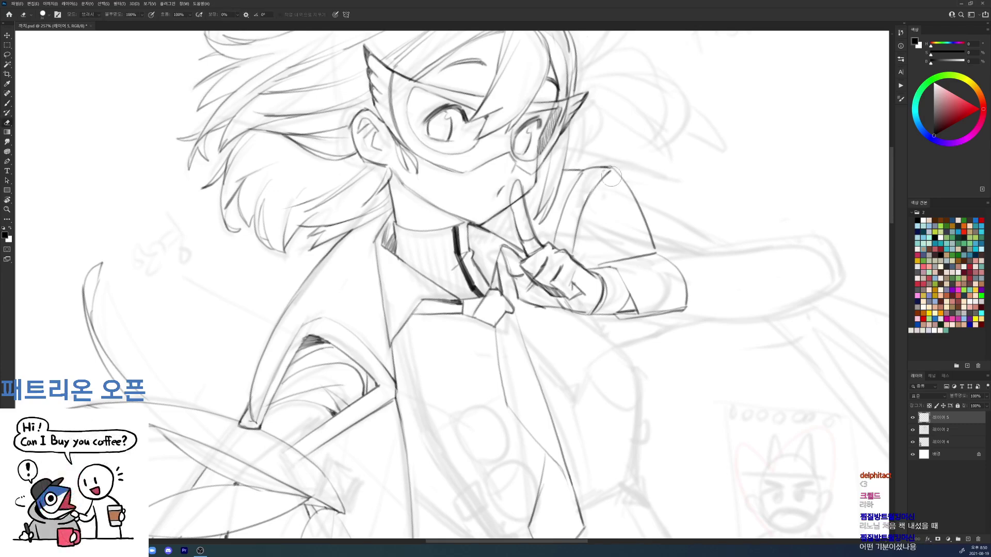
pyautogui.press('b')
pyautogui.moveTo(600, 175); pyautogui.dragTo(632, 253)
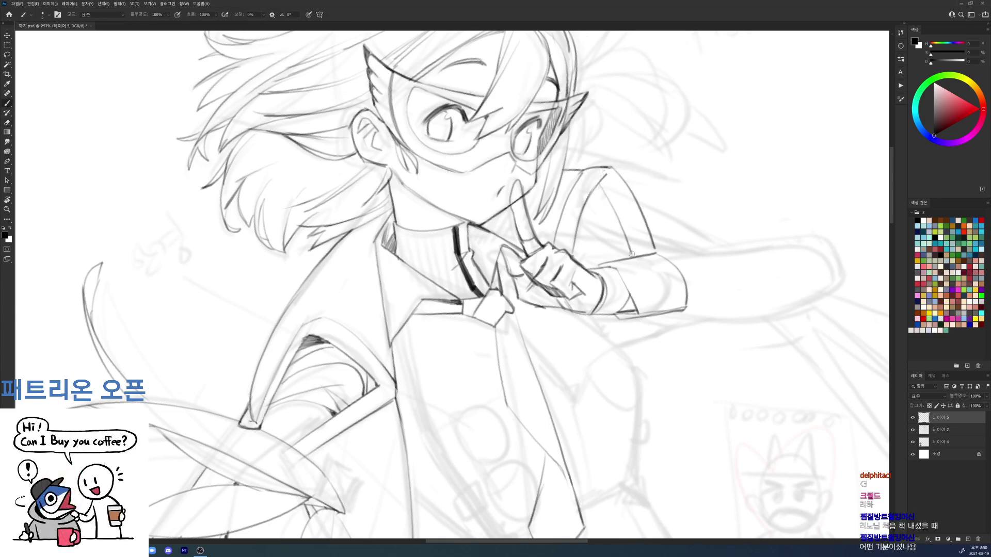
# Step: Check the whole figure, erase the rough part of the far shoulder's outer edge, and re-ink the lines beside it
pyautogui.scroll(-3, 710, 194)
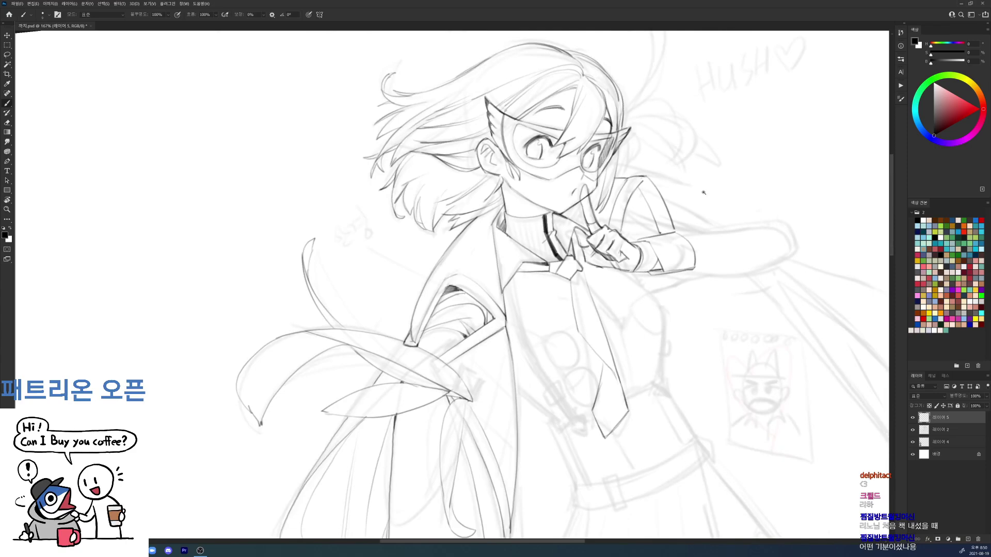
pyautogui.scroll(-3, 705, 193)
pyautogui.press('r')
pyautogui.moveTo(740, 254); pyautogui.dragTo(752, 282)
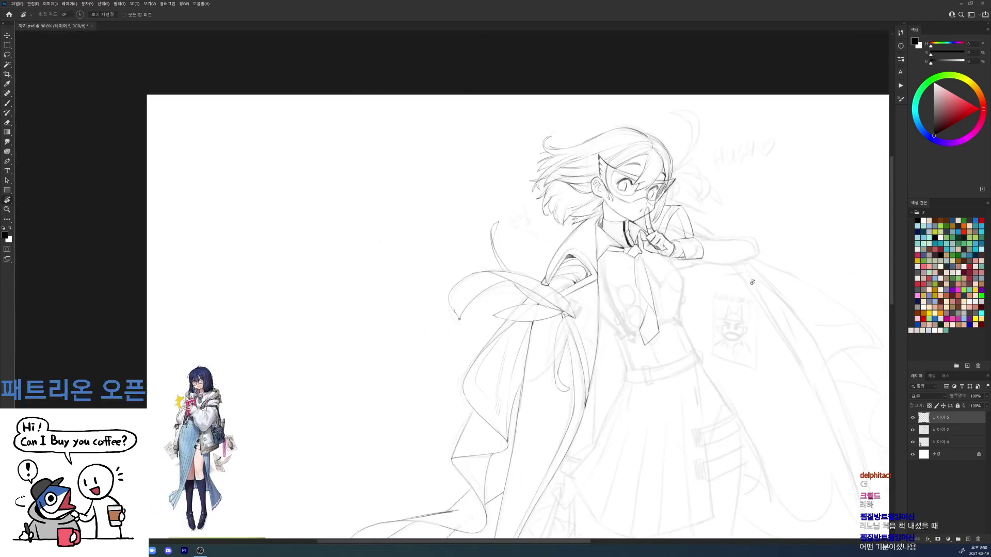
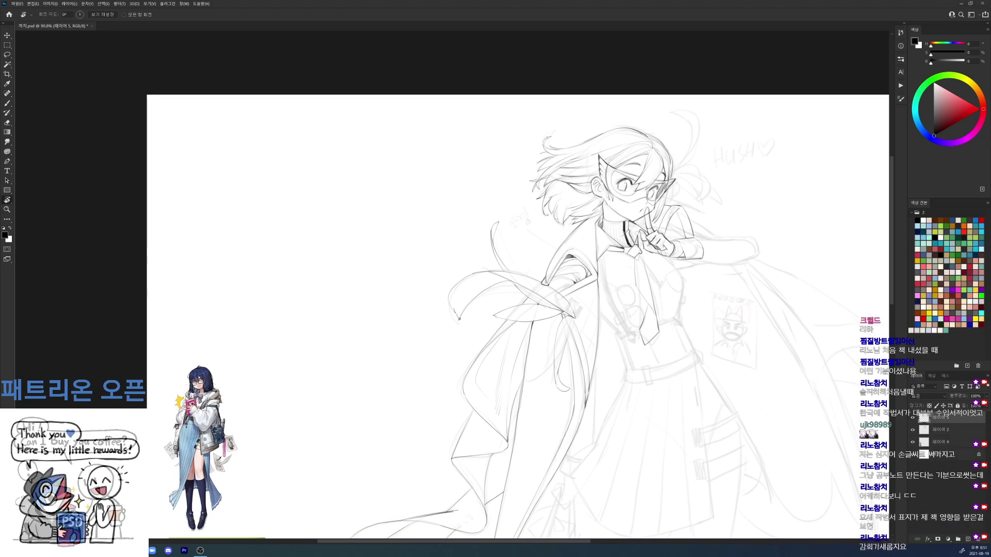
pyautogui.scroll(5, 689, 207)
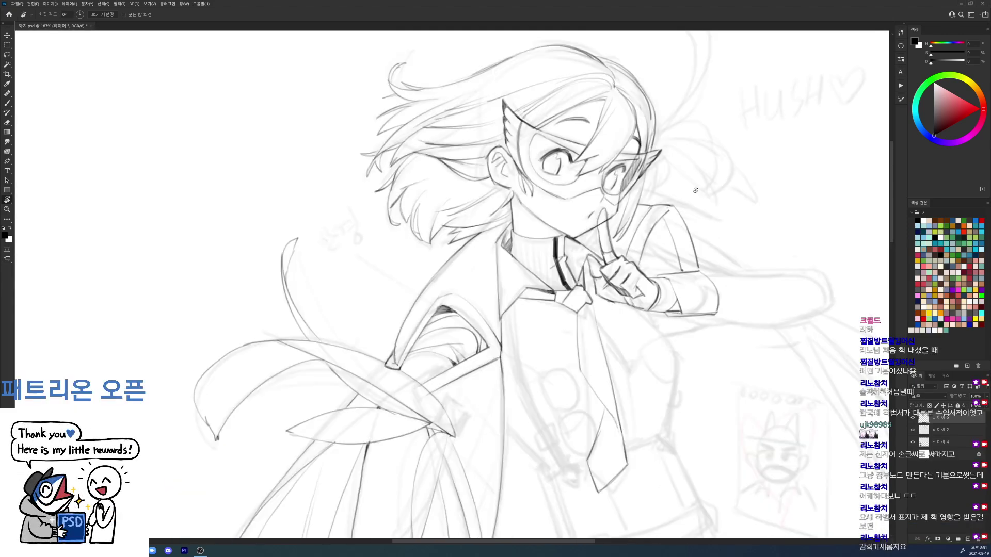
pyautogui.press('e')
pyautogui.moveTo(691, 246); pyautogui.dragTo(699, 275)
pyautogui.press('b')
pyautogui.moveTo(674, 214)
pyautogui.mouseDown()
pyautogui.moveTo(689, 261)
pyautogui.moveTo(661, 222)
pyautogui.moveTo(682, 279)
pyautogui.moveTo(656, 222)
pyautogui.moveTo(678, 279)
pyautogui.mouseUp()
pyautogui.press('e')
pyautogui.press('b')
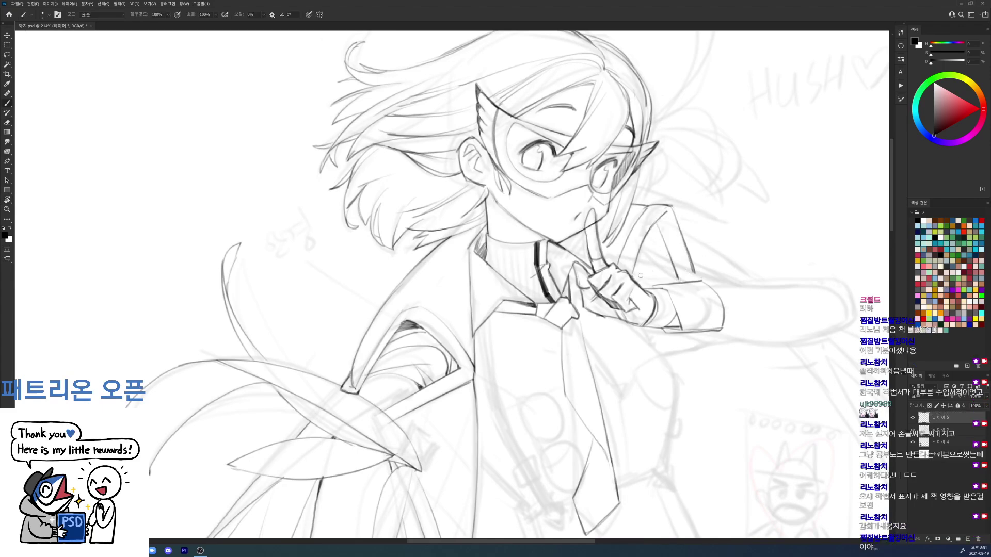
# Step: Undo the trial stroke by the forearm and redraw the inner seam of the far shoulder by alternately erasing and re-inking
pyautogui.moveTo(634, 286); pyautogui.dragTo(698, 271)
pyautogui.hotkey('ctrl', 'z')
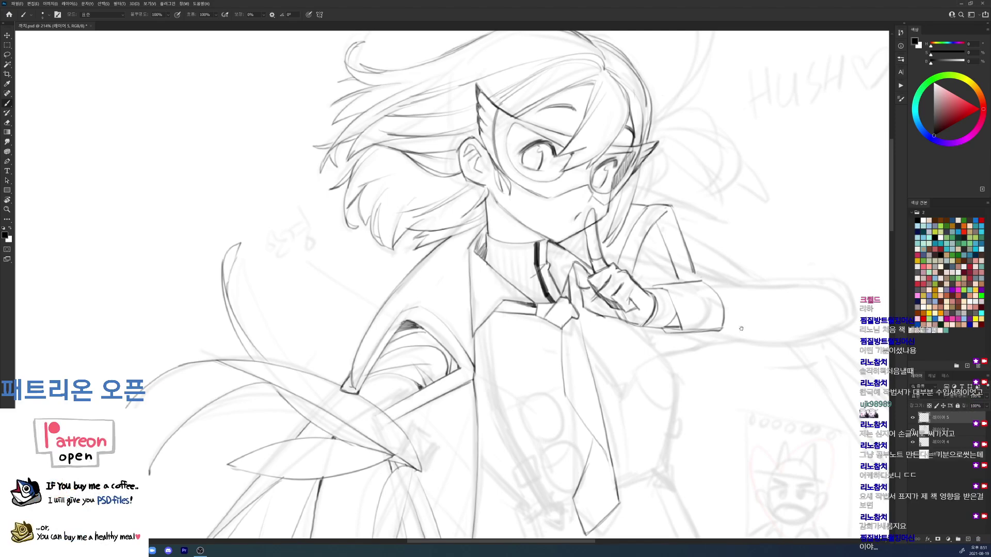
pyautogui.moveTo(780, 284); pyautogui.dragTo(676, 200)
pyautogui.press('e')
pyautogui.moveTo(559, 129); pyautogui.dragTo(533, 171)
pyautogui.press('b')
pyautogui.moveTo(562, 127); pyautogui.dragTo(542, 176)
pyautogui.press('e')
pyautogui.moveTo(538, 130)
pyautogui.mouseDown()
pyautogui.moveTo(509, 181)
pyautogui.moveTo(532, 135)
pyautogui.moveTo(529, 190)
pyautogui.moveTo(542, 183)
pyautogui.mouseUp()
pyautogui.press('b')
pyautogui.press('e')
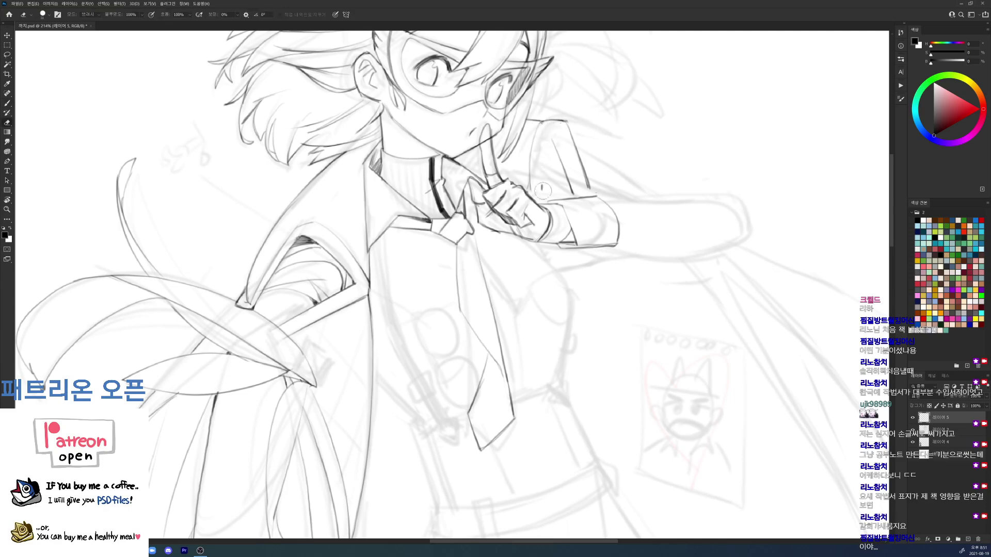
pyautogui.press('b')
pyautogui.moveTo(560, 127); pyautogui.dragTo(553, 195)
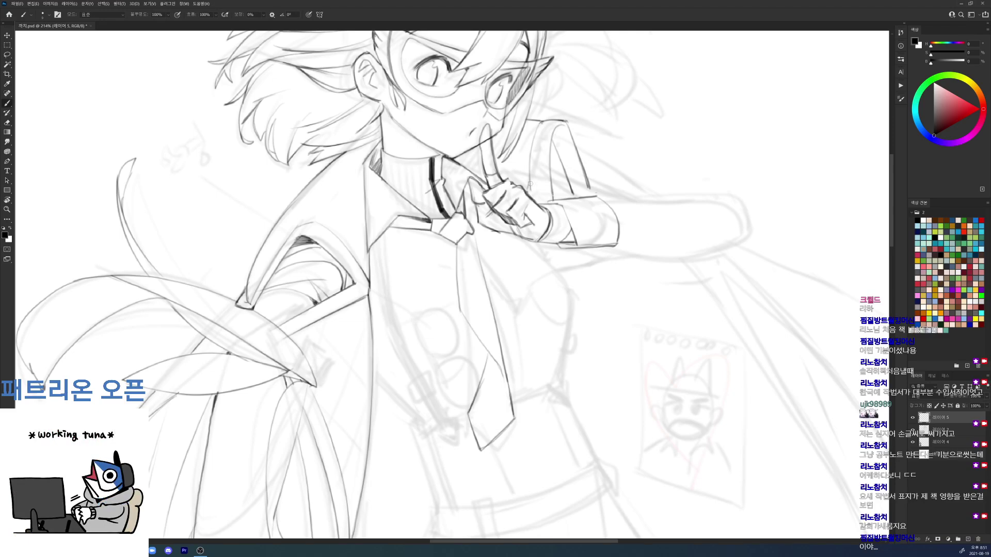
# Step: Erase the lower end of the shoulder's outer edge and ink the upper arm's top line extending toward the elbow
pyautogui.hotkey('ctrl', '0')
pyautogui.moveTo(633, 171); pyautogui.dragTo(681, 170)
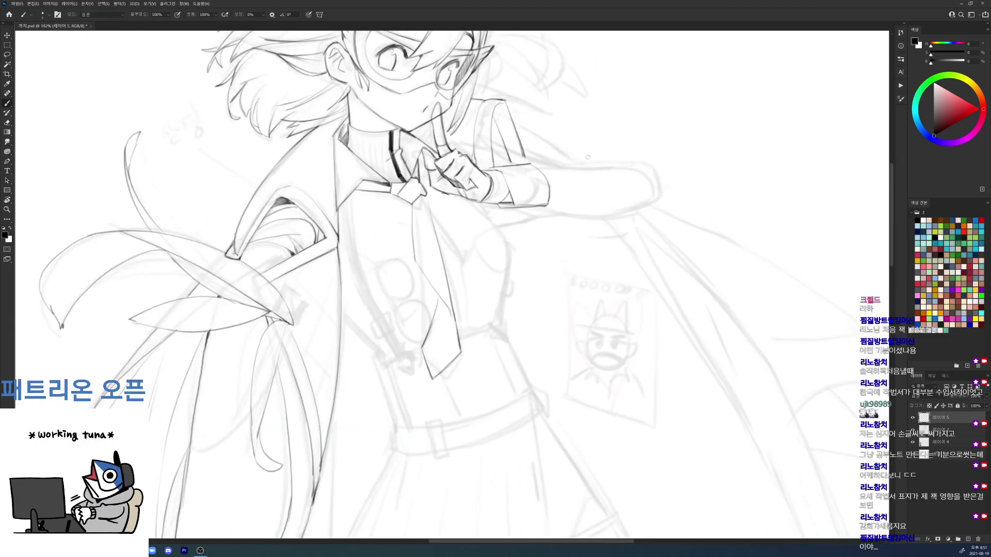
pyautogui.press('e')
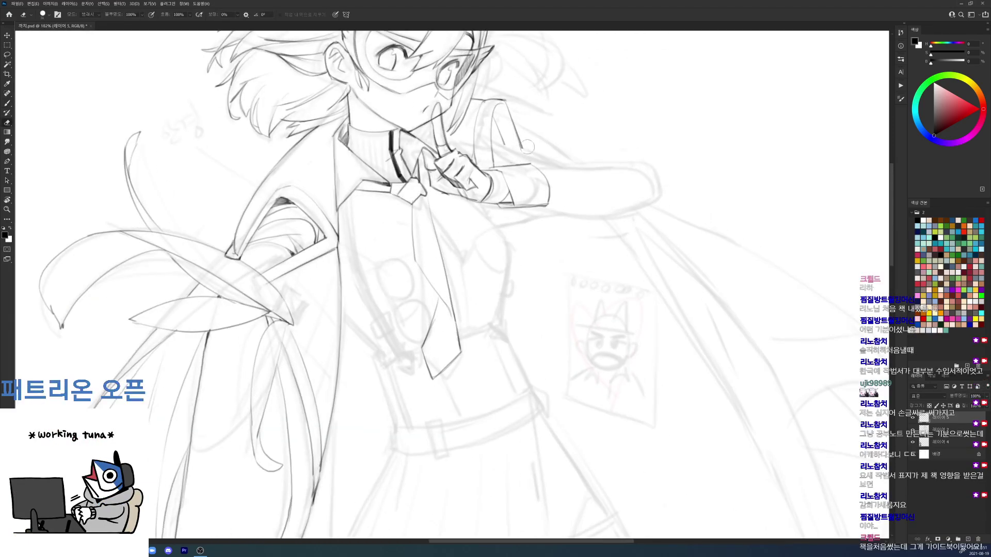
pyautogui.press('b')
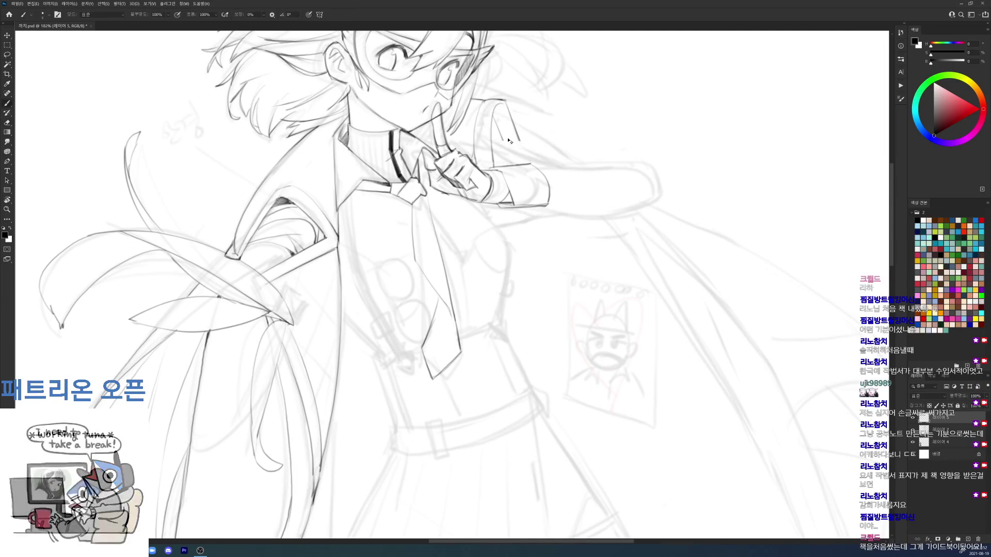
pyautogui.moveTo(490, 138)
pyautogui.mouseDown()
pyautogui.moveTo(602, 161)
pyautogui.moveTo(587, 115)
pyautogui.mouseUp()
pyautogui.press('r')
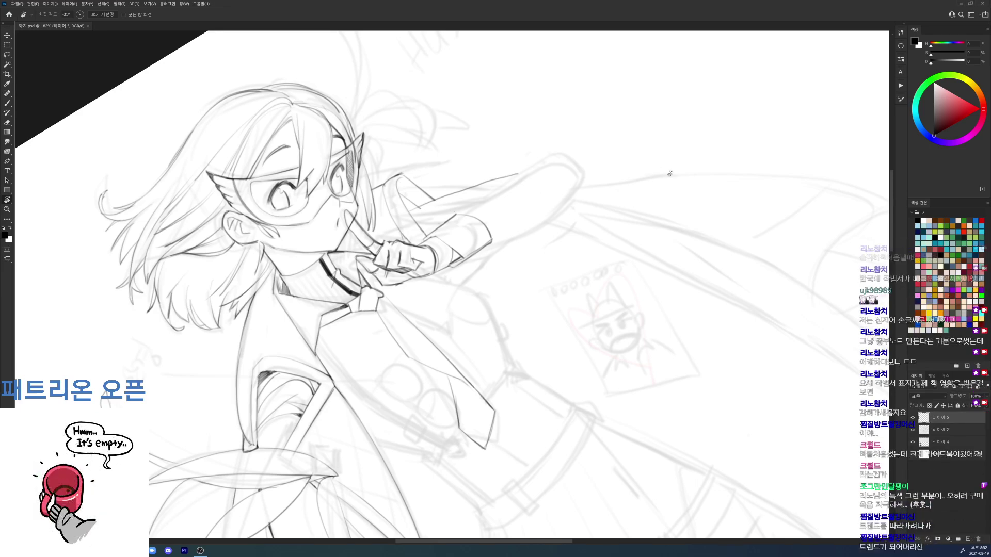
pyautogui.moveTo(648, 150); pyautogui.dragTo(641, 144)
pyautogui.press('b')
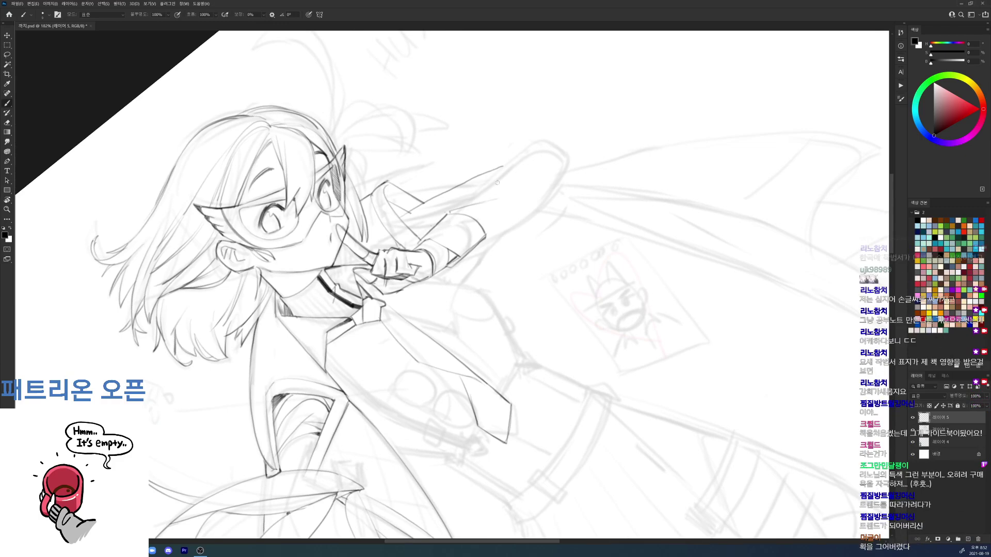
pyautogui.moveTo(459, 205)
pyautogui.mouseDown()
pyautogui.moveTo(508, 164)
pyautogui.moveTo(616, 328)
pyautogui.mouseUp()
# Step: Ink the sleeve fold and rounded outline at the bent elbow, undoing the last trial stroke on the forearm
pyautogui.press('r')
pyautogui.press('r')
pyautogui.moveTo(675, 286); pyautogui.dragTo(642, 185)
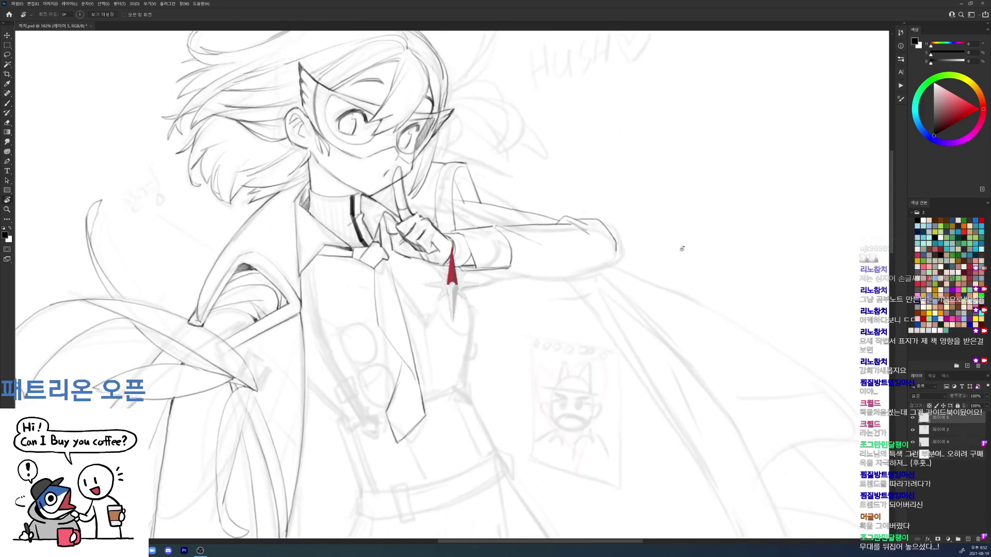
pyautogui.press('r')
pyautogui.moveTo(616, 253); pyautogui.dragTo(540, 168)
pyautogui.moveTo(388, 229); pyautogui.dragTo(435, 193)
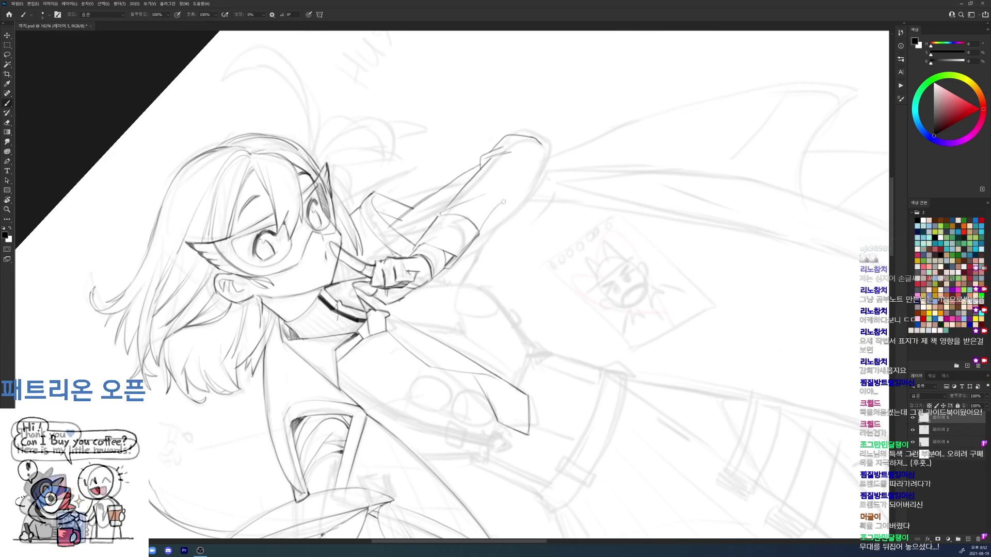
pyautogui.hotkey('ctrl', 'z')
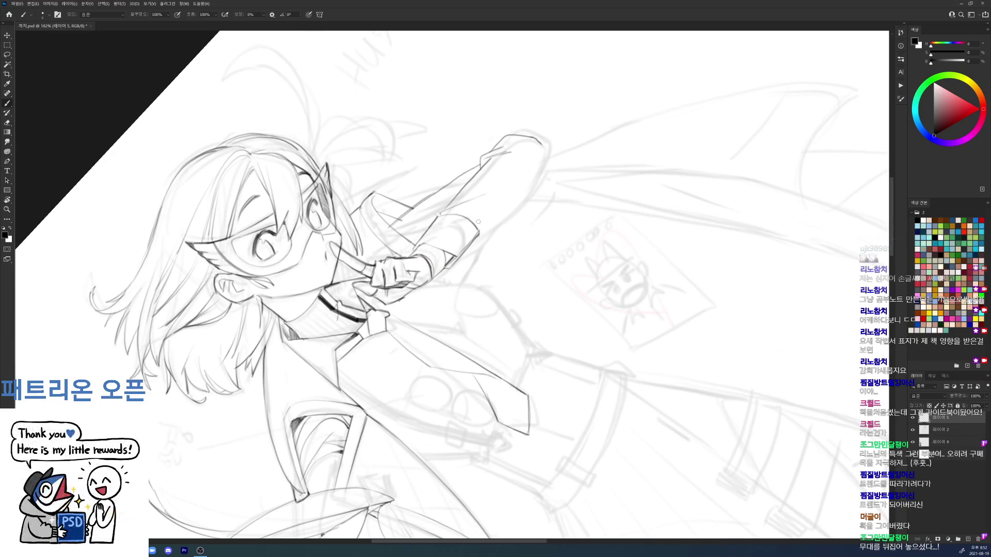
# Step: Ink the narrow rectangular panel on the forearm sleeve and the line toward the elbow, redoing the first two strokes
pyautogui.moveTo(474, 222); pyautogui.dragTo(496, 199)
pyautogui.moveTo(473, 223); pyautogui.dragTo(500, 194)
pyautogui.hotkey('ctrl', 'z')
pyautogui.hotkey('ctrl', 'z')
pyautogui.moveTo(461, 249); pyautogui.dragTo(493, 186)
pyautogui.moveTo(477, 229)
pyautogui.mouseDown()
pyautogui.moveTo(546, 147)
pyautogui.moveTo(534, 180)
pyautogui.mouseUp()
# Step: Ink the underside of the forearm sleeve up to the elbow to close the arm's outline
pyautogui.press('r')
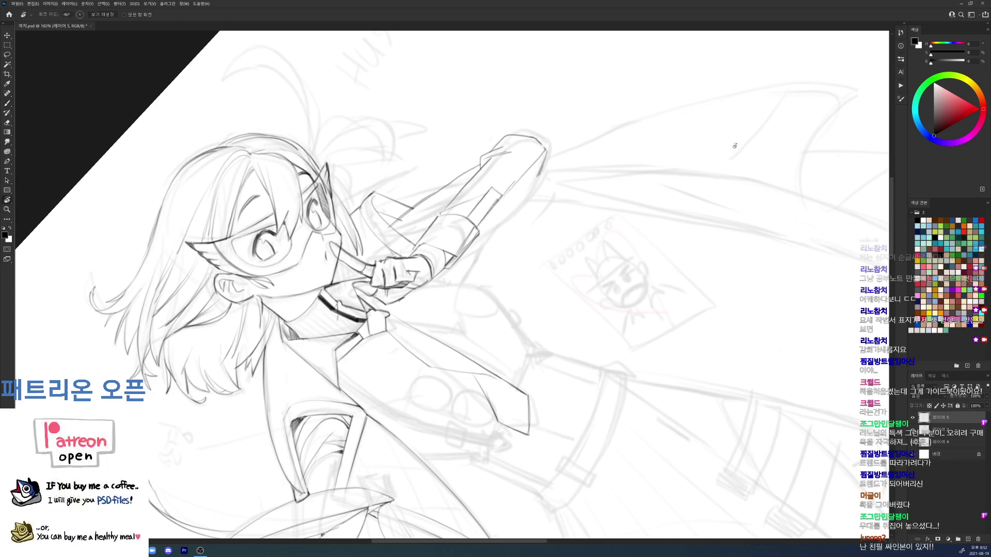
pyautogui.moveTo(731, 124); pyautogui.dragTo(627, 313)
pyautogui.press('r')
pyautogui.moveTo(741, 250)
pyautogui.mouseDown()
pyautogui.moveTo(688, 411)
pyautogui.moveTo(759, 290)
pyautogui.moveTo(751, 322)
pyautogui.mouseUp()
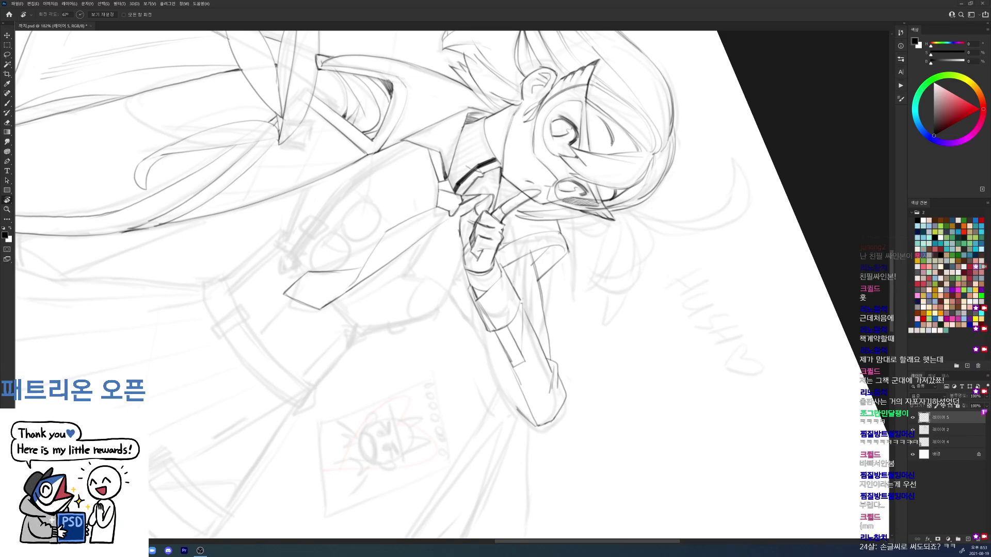
pyautogui.moveTo(723, 268); pyautogui.dragTo(594, 93)
pyautogui.moveTo(657, 199); pyautogui.dragTo(533, 116)
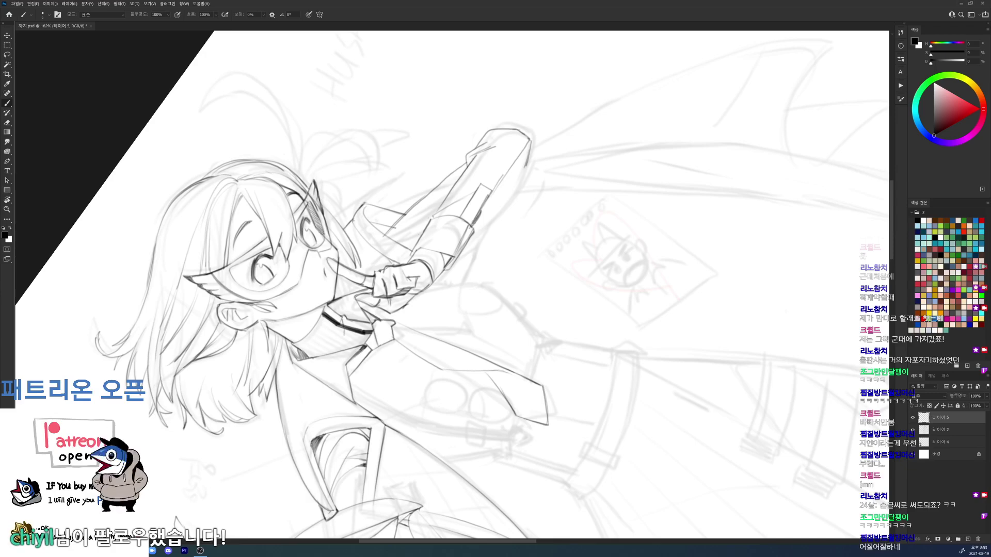
pyautogui.press('r')
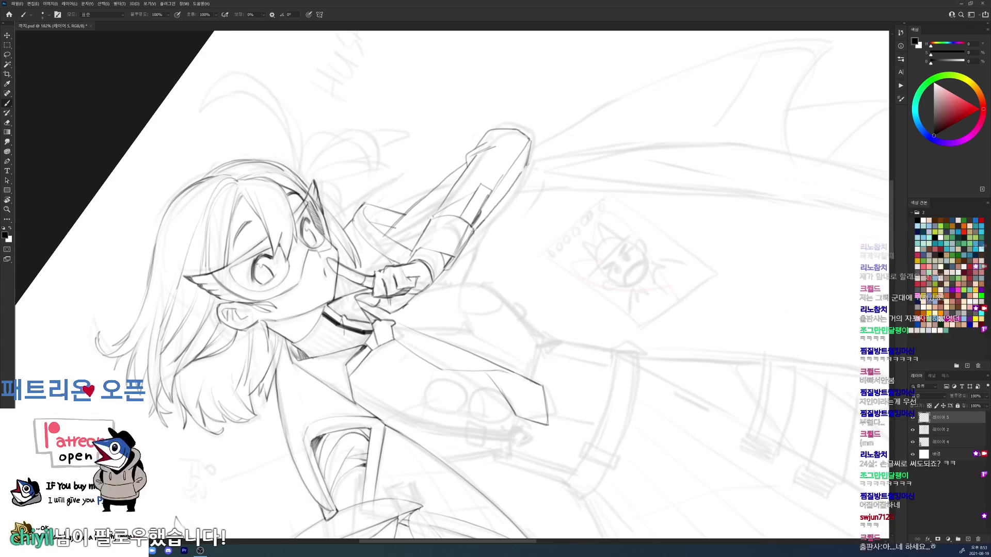
pyautogui.moveTo(707, 111)
pyautogui.mouseDown()
pyautogui.moveTo(684, 204)
pyautogui.moveTo(626, 319)
pyautogui.mouseUp()
# Step: Ink the side contour of the chest from below the raised hand down to the waist, redoing the first two strokes
pyautogui.press('e')
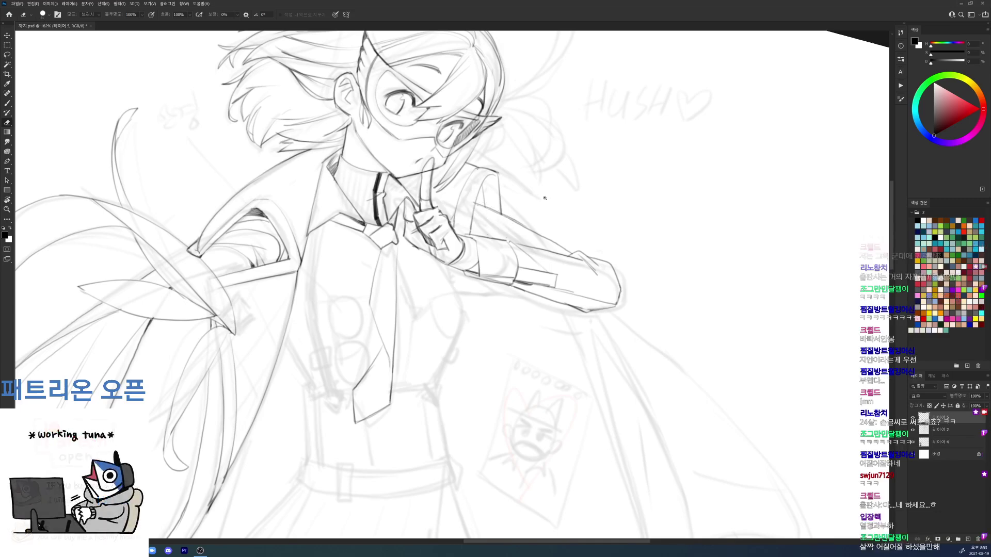
pyautogui.moveTo(555, 193); pyautogui.dragTo(533, 186)
pyautogui.press('r')
pyautogui.moveTo(702, 169)
pyautogui.mouseDown()
pyautogui.moveTo(598, 101)
pyautogui.moveTo(649, 194)
pyautogui.mouseUp()
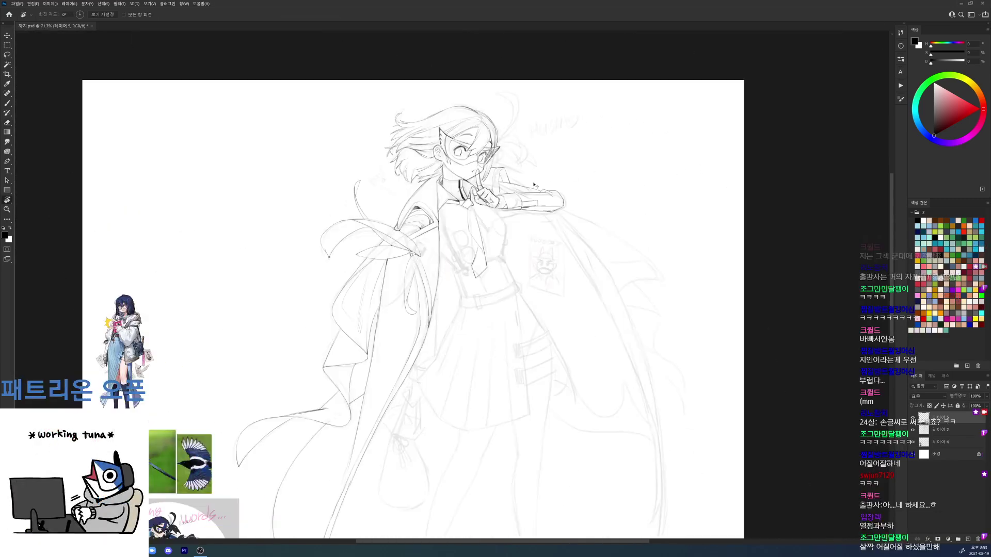
pyautogui.moveTo(506, 193); pyautogui.dragTo(542, 193)
pyautogui.press('b')
pyautogui.moveTo(451, 270)
pyautogui.mouseDown()
pyautogui.moveTo(479, 293)
pyautogui.moveTo(494, 447)
pyautogui.mouseUp()
pyautogui.hotkey('ctrl', 'z')
pyautogui.moveTo(455, 269)
pyautogui.mouseDown()
pyautogui.moveTo(519, 370)
pyautogui.moveTo(493, 467)
pyautogui.mouseUp()
pyautogui.hotkey('ctrl', 'z')
pyautogui.moveTo(465, 282); pyautogui.dragTo(480, 471)
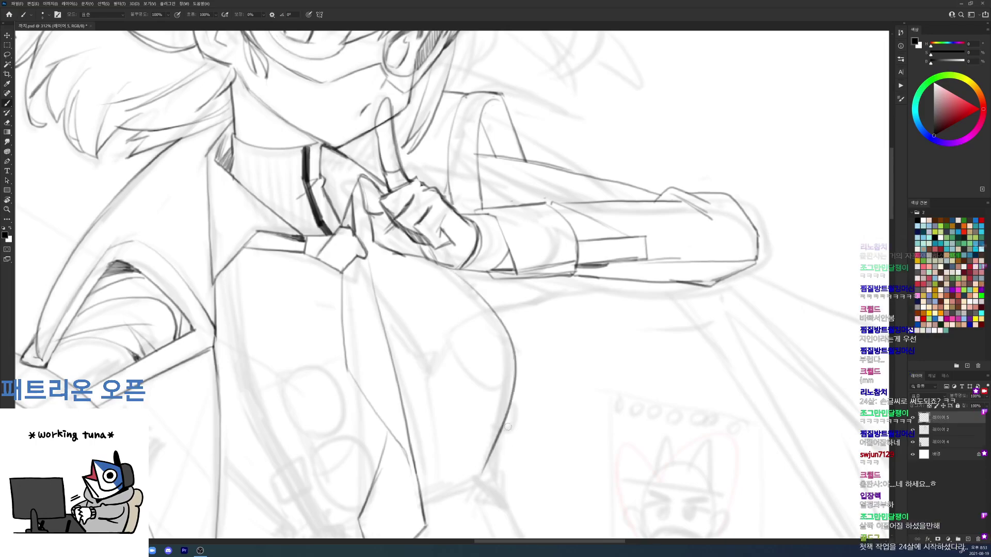
pyautogui.scroll(-6, 575, 350)
# Step: Ink an arched contour for the upper arm above the forearm sleeve, undoing and redrawing the stroke until it fits
pyautogui.scroll(5, 578, 304)
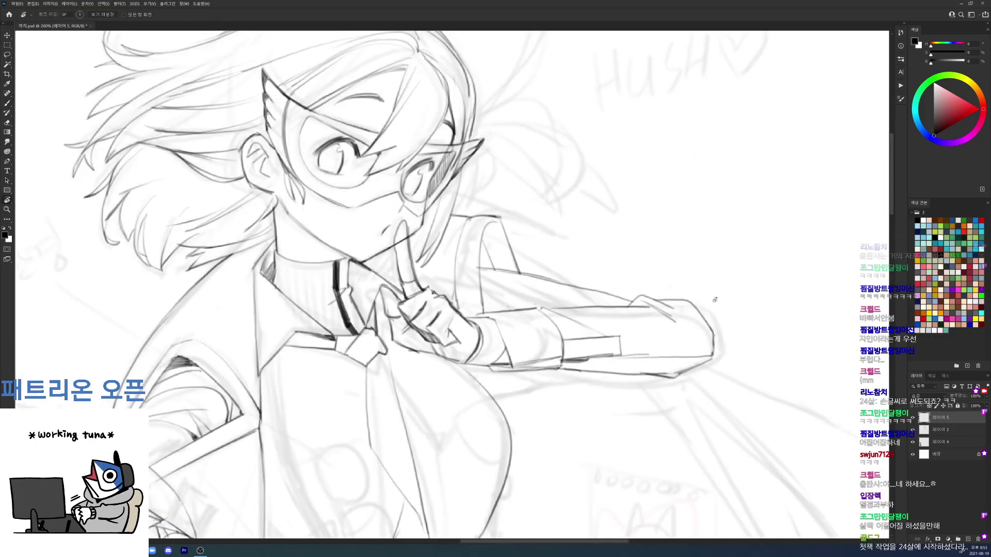
pyautogui.moveTo(544, 223); pyautogui.dragTo(492, 284)
pyautogui.hotkey('ctrl', 'z')
pyautogui.moveTo(538, 231); pyautogui.dragTo(489, 294)
pyautogui.hotkey('ctrl', 'z')
pyautogui.moveTo(547, 219); pyautogui.dragTo(492, 292)
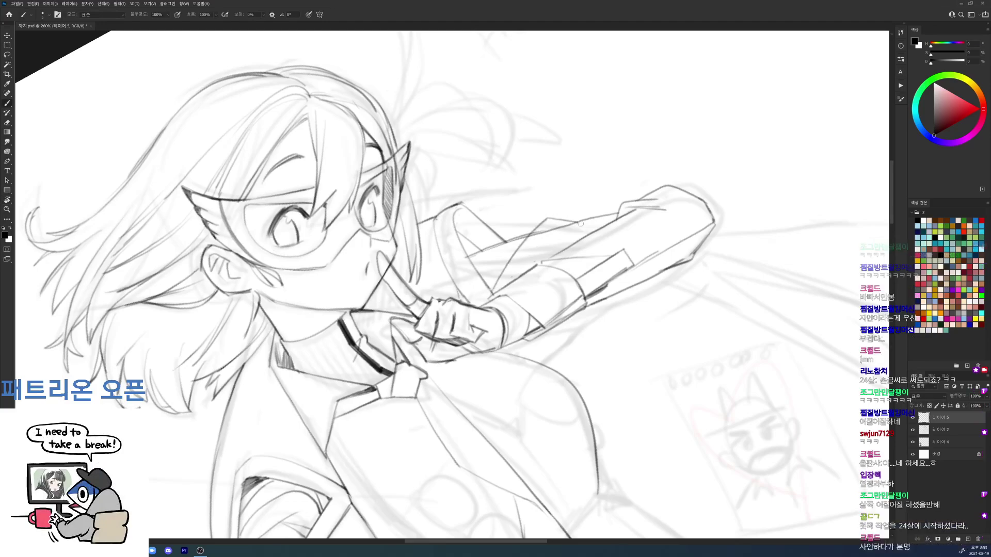
pyautogui.press('r')
pyautogui.moveTo(604, 229)
pyautogui.mouseDown()
pyautogui.moveTo(710, 401)
pyautogui.moveTo(679, 356)
pyautogui.mouseUp()
pyautogui.hotkey('ctrl', 'z')
pyautogui.press('b')
pyautogui.moveTo(537, 236); pyautogui.dragTo(618, 269)
pyautogui.hotkey('ctrl', 'z')
pyautogui.moveTo(537, 237); pyautogui.dragTo(606, 269)
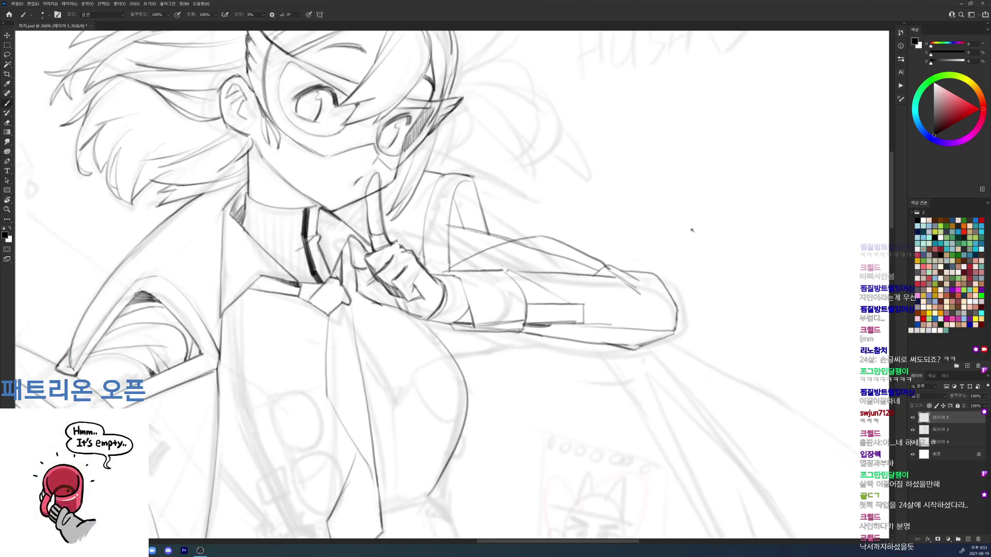
pyautogui.moveTo(700, 230); pyautogui.dragTo(630, 232)
pyautogui.press('r')
pyautogui.moveTo(788, 255); pyautogui.dragTo(779, 228)
pyautogui.moveTo(661, 200); pyautogui.dragTo(688, 238)
pyautogui.press('e')
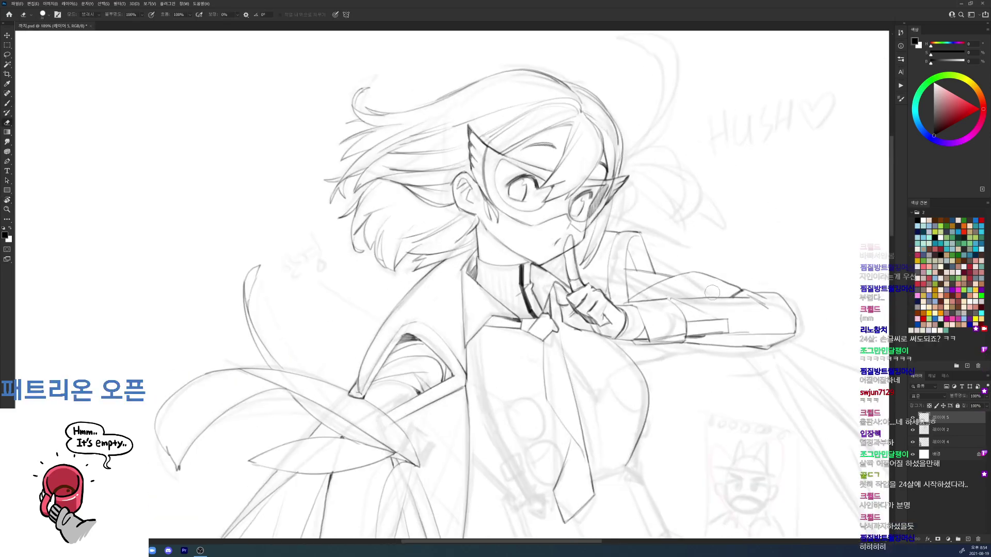
pyautogui.scroll(-4, 712, 293)
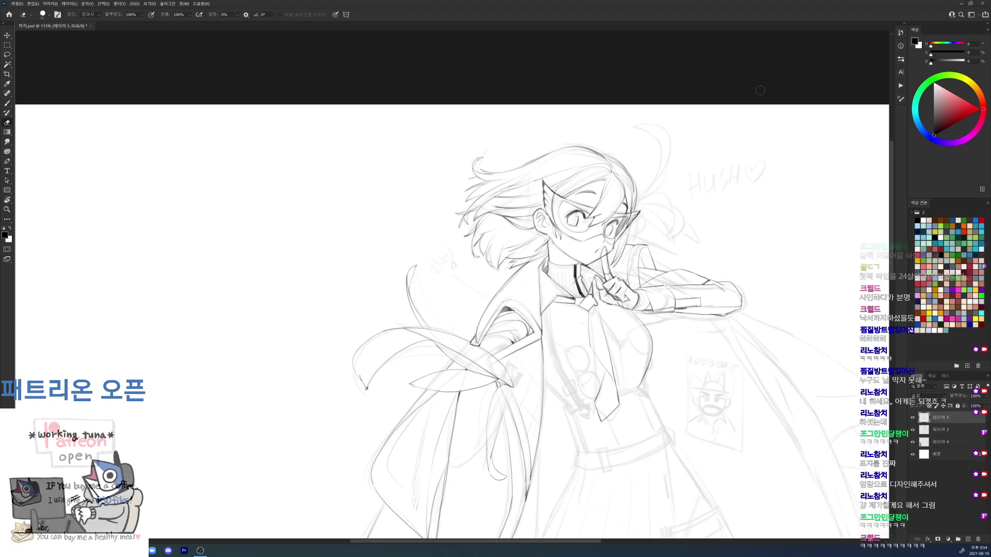
pyautogui.scroll(3, 691, 254)
pyautogui.press('b')
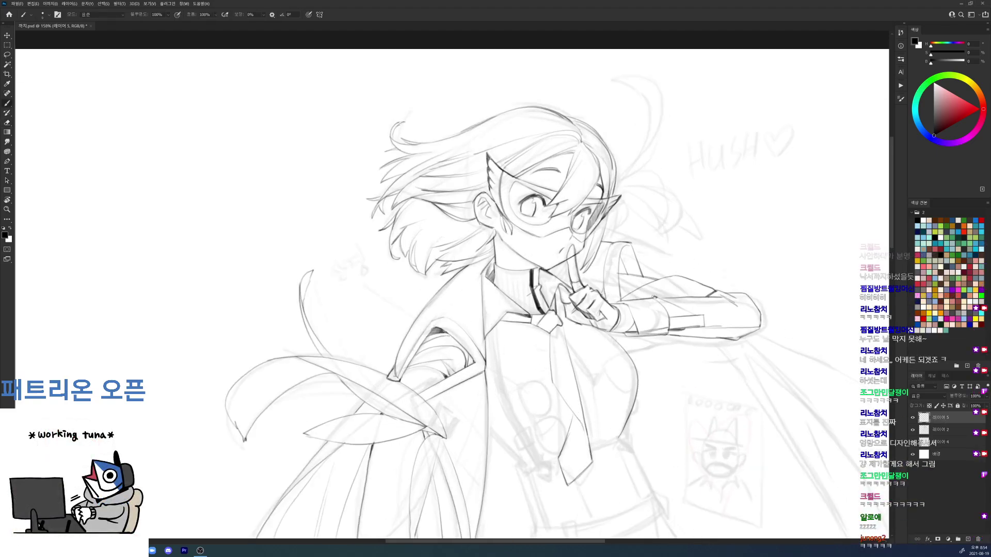
pyautogui.press('r')
pyautogui.moveTo(773, 307)
pyautogui.mouseDown()
pyautogui.moveTo(732, 126)
pyautogui.moveTo(699, 235)
pyautogui.mouseUp()
pyautogui.press('space')
pyautogui.moveTo(602, 293); pyautogui.dragTo(640, 261)
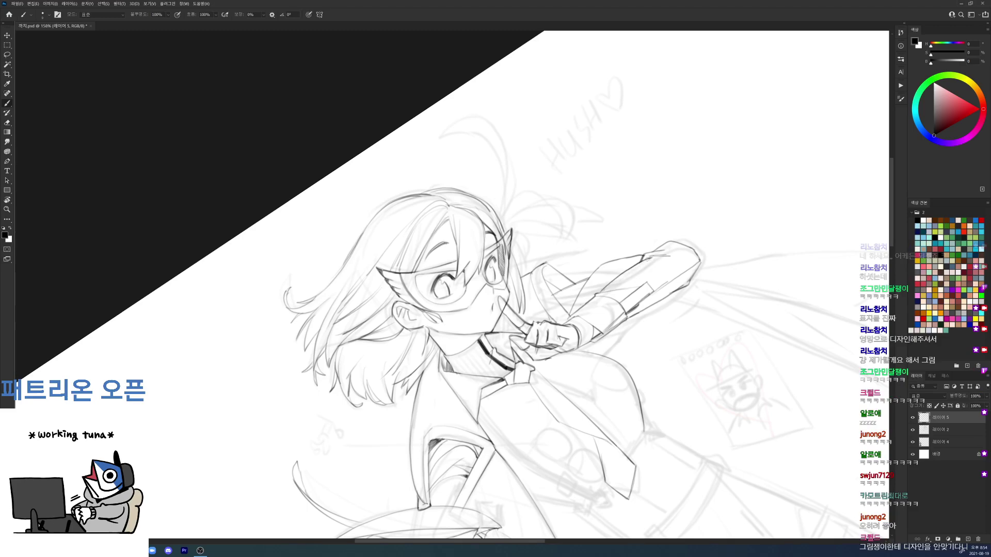
pyautogui.press('r')
pyautogui.moveTo(793, 246); pyautogui.dragTo(742, 388)
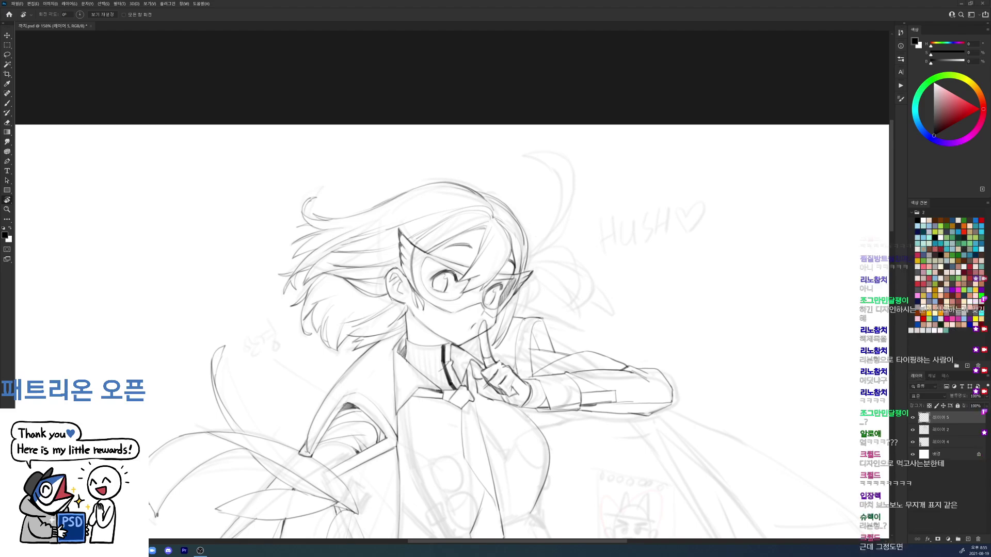
# Step: Doodle a rectangular frame with a cat-eared face, an oval body and small lettering in the blank area beside the character
pyautogui.moveTo(709, 128); pyautogui.dragTo(531, 87)
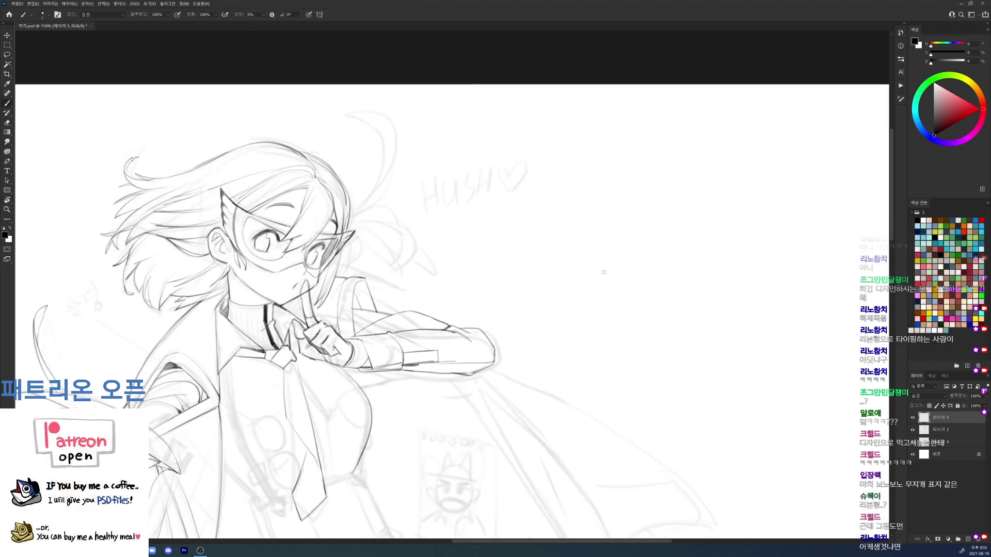
pyautogui.moveTo(591, 193)
pyautogui.mouseDown()
pyautogui.moveTo(591, 296)
pyautogui.moveTo(699, 199)
pyautogui.moveTo(699, 296)
pyautogui.moveTo(584, 289)
pyautogui.moveTo(611, 181)
pyautogui.moveTo(697, 267)
pyautogui.moveTo(693, 319)
pyautogui.mouseUp()
pyautogui.hotkey('ctrl', 'z')
pyautogui.hotkey('ctrl', 'z')
pyautogui.moveTo(578, 321); pyautogui.dragTo(692, 320)
pyautogui.moveTo(601, 287)
pyautogui.mouseDown()
pyautogui.moveTo(683, 269)
pyautogui.moveTo(599, 271)
pyautogui.mouseUp()
pyautogui.moveTo(640, 211)
pyautogui.mouseDown()
pyautogui.moveTo(624, 227)
pyautogui.moveTo(655, 216)
pyautogui.moveTo(640, 210)
pyautogui.moveTo(640, 240)
pyautogui.moveTo(633, 229)
pyautogui.moveTo(650, 226)
pyautogui.moveTo(628, 276)
pyautogui.mouseUp()
pyautogui.moveTo(656, 257)
pyautogui.mouseDown()
pyautogui.moveTo(646, 280)
pyautogui.moveTo(660, 300)
pyautogui.moveTo(625, 301)
pyautogui.mouseUp()
pyautogui.moveTo(625, 255)
pyautogui.mouseDown()
pyautogui.moveTo(622, 217)
pyautogui.moveTo(618, 271)
pyautogui.moveTo(691, 239)
pyautogui.mouseUp()
pyautogui.moveTo(652, 266)
pyautogui.mouseDown()
pyautogui.moveTo(683, 284)
pyautogui.moveTo(688, 240)
pyautogui.mouseUp()
pyautogui.hotkey('ctrl', 'z')
pyautogui.hotkey('ctrl', 'z')
pyautogui.moveTo(652, 267); pyautogui.dragTo(688, 287)
pyautogui.moveTo(694, 238)
pyautogui.mouseDown()
pyautogui.moveTo(695, 272)
pyautogui.moveTo(653, 289)
pyautogui.mouseUp()
pyautogui.moveTo(588, 235)
pyautogui.mouseDown()
pyautogui.moveTo(596, 273)
pyautogui.moveTo(607, 257)
pyautogui.moveTo(613, 266)
pyautogui.moveTo(684, 266)
pyautogui.mouseUp()
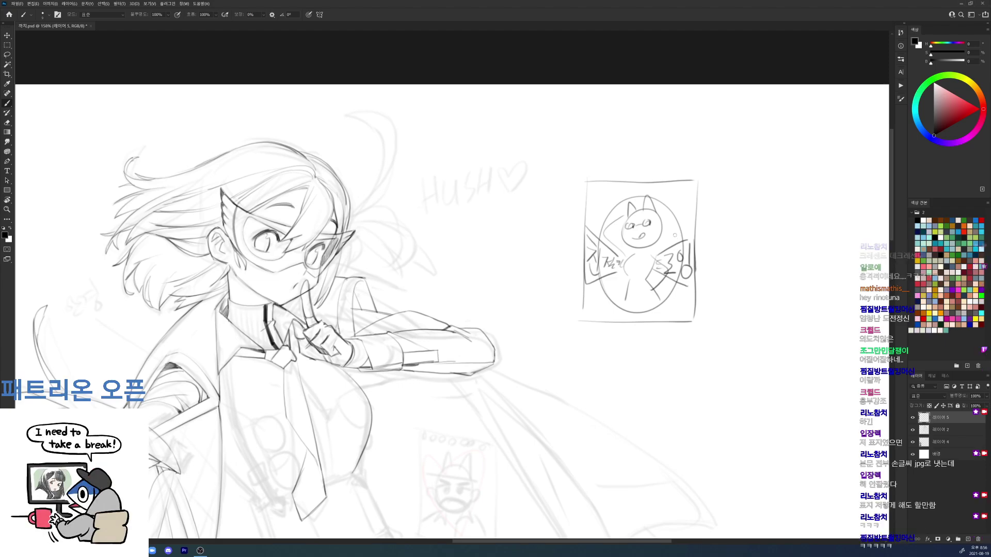
# Step: Lasso the framed cat-eared doodle, delete it and clear the selection
pyautogui.press('l')
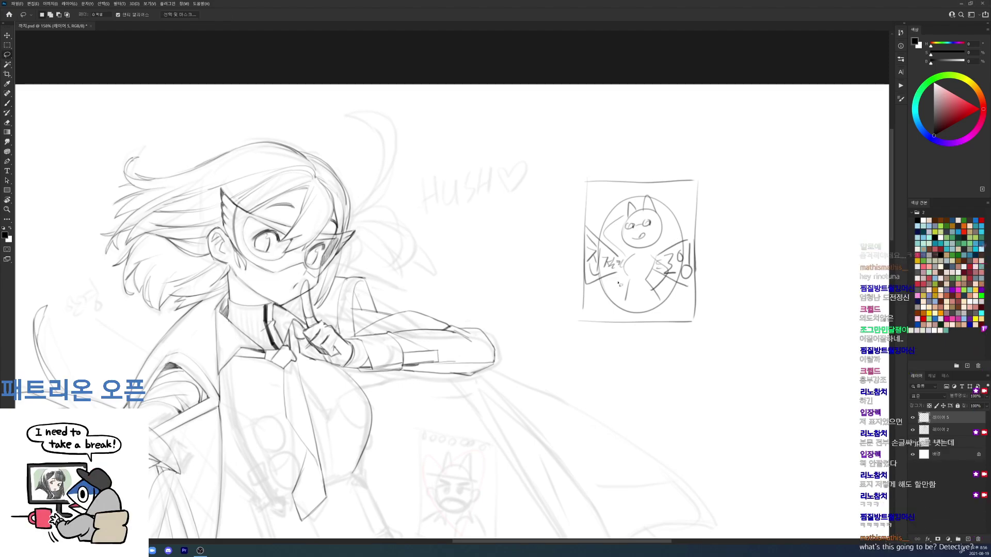
pyautogui.moveTo(589, 358); pyautogui.dragTo(594, 358)
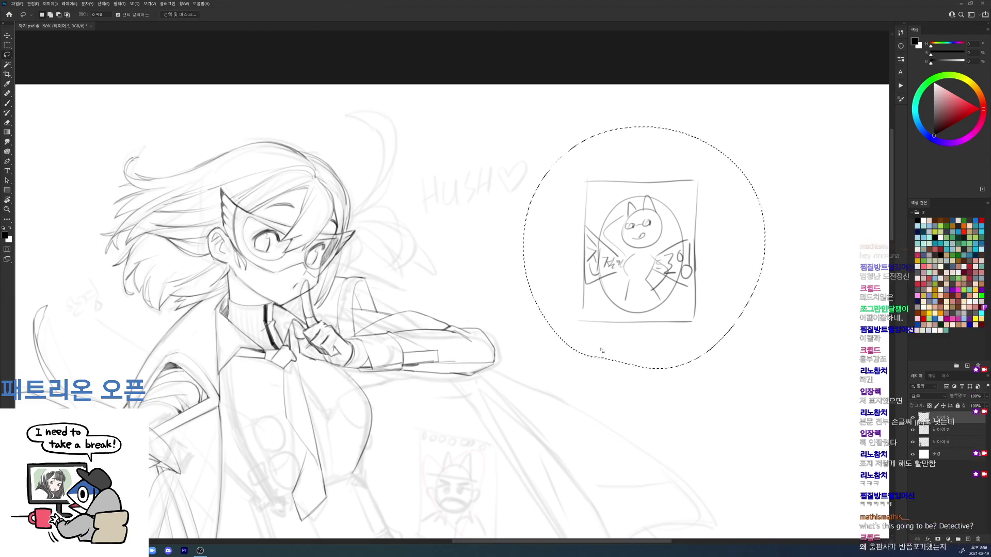
pyautogui.press('Delete')
pyautogui.hotkey('ctrl', 'd')
# Step: Thicken the upper chest contour directly beneath the shushing hand into a heavy tapered line
pyautogui.moveTo(470, 303); pyautogui.dragTo(655, 177)
pyautogui.press('r')
pyautogui.moveTo(726, 246)
pyautogui.mouseDown()
pyautogui.moveTo(669, 268)
pyautogui.moveTo(554, 356)
pyautogui.moveTo(600, 411)
pyautogui.moveTo(568, 377)
pyautogui.moveTo(591, 407)
pyautogui.mouseUp()
pyautogui.press('b')
pyautogui.press('e')
pyautogui.press('b')
pyautogui.press('e')
pyautogui.press('b')
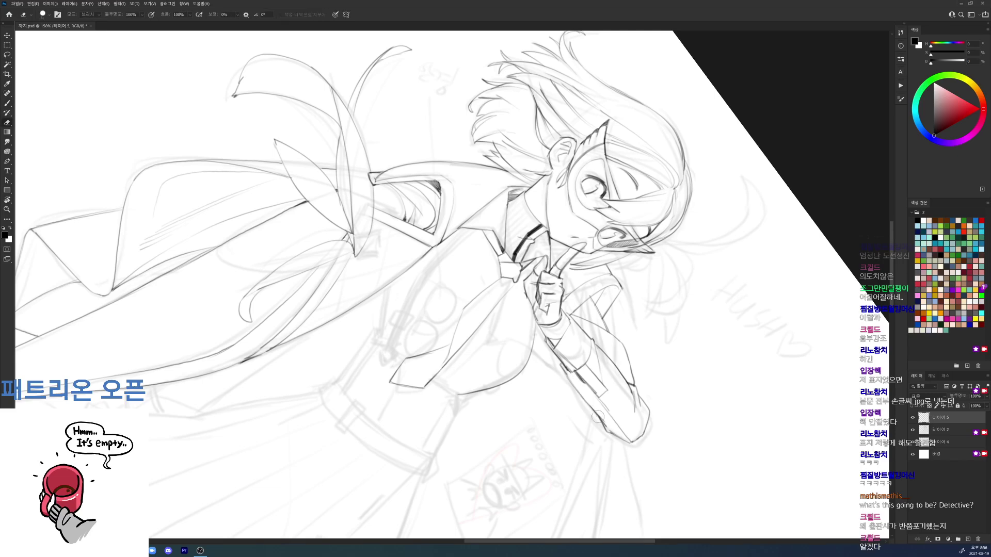
pyautogui.press('r')
pyautogui.moveTo(610, 315); pyautogui.dragTo(593, 198)
pyautogui.press('Escape')
pyautogui.press('b')
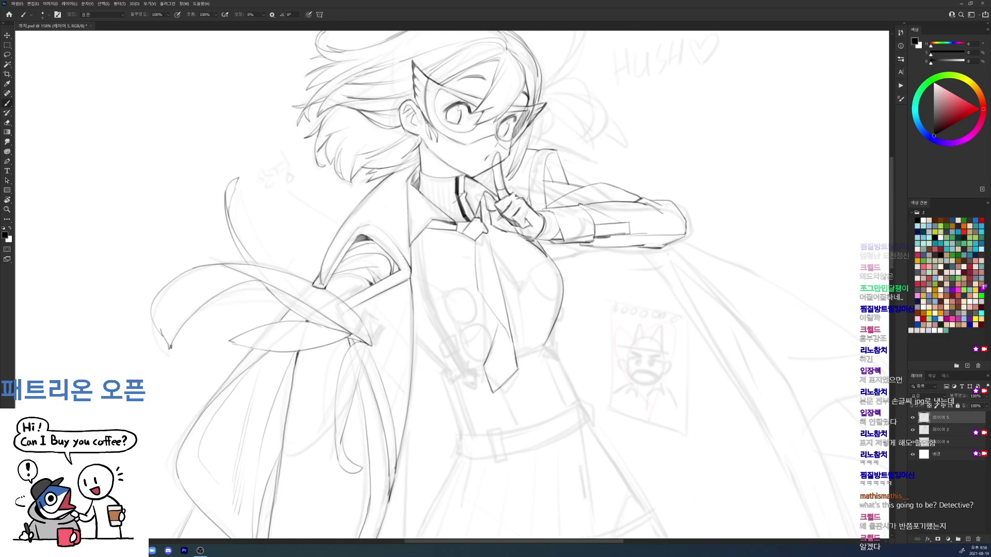
pyautogui.press('r')
pyautogui.moveTo(653, 162); pyautogui.dragTo(685, 273)
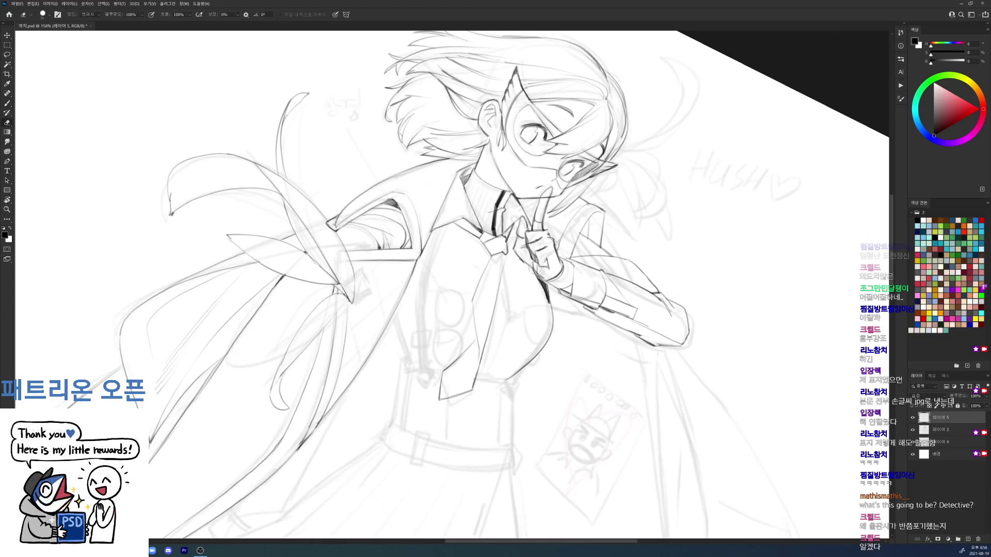
pyautogui.moveTo(530, 260)
pyautogui.mouseDown()
pyautogui.moveTo(549, 289)
pyautogui.moveTo(547, 321)
pyautogui.moveTo(553, 309)
pyautogui.moveTo(540, 293)
pyautogui.moveTo(548, 314)
pyautogui.mouseUp()
pyautogui.press('e')
pyautogui.press('b')
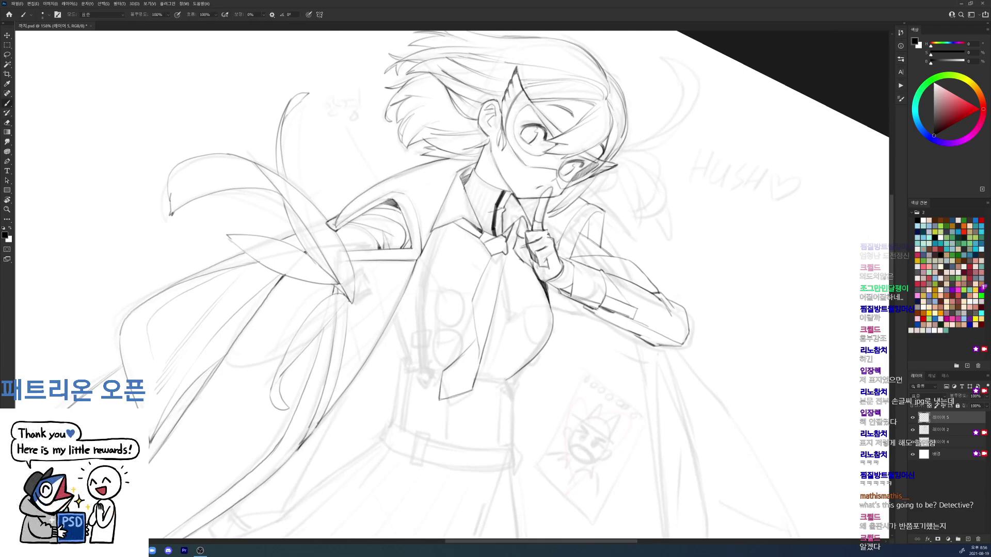
# Step: Ink the outer edge of the suspender strap running down from the collar, undoing and redrawing the stroke until it fits
pyautogui.press('r')
pyautogui.moveTo(641, 264); pyautogui.dragTo(681, 202)
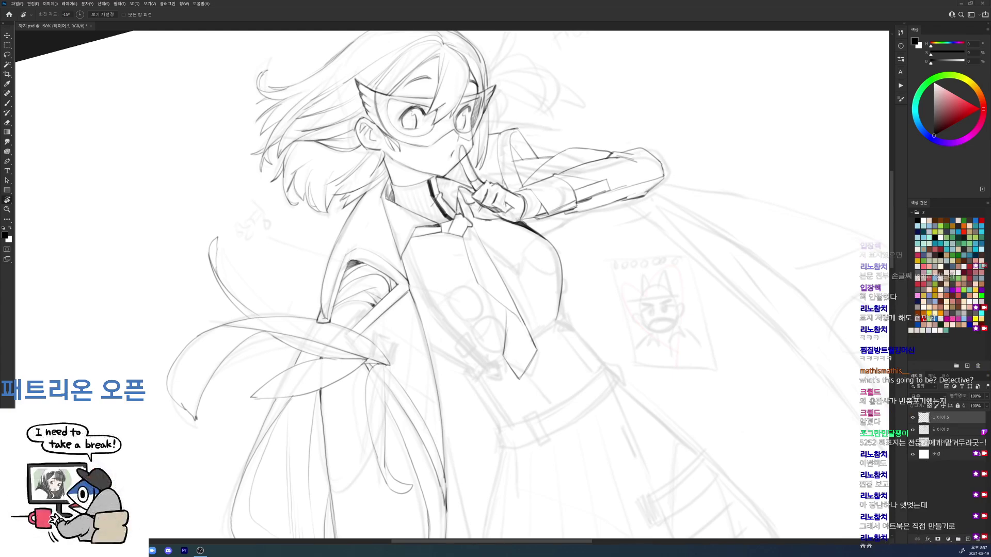
pyautogui.press('Escape')
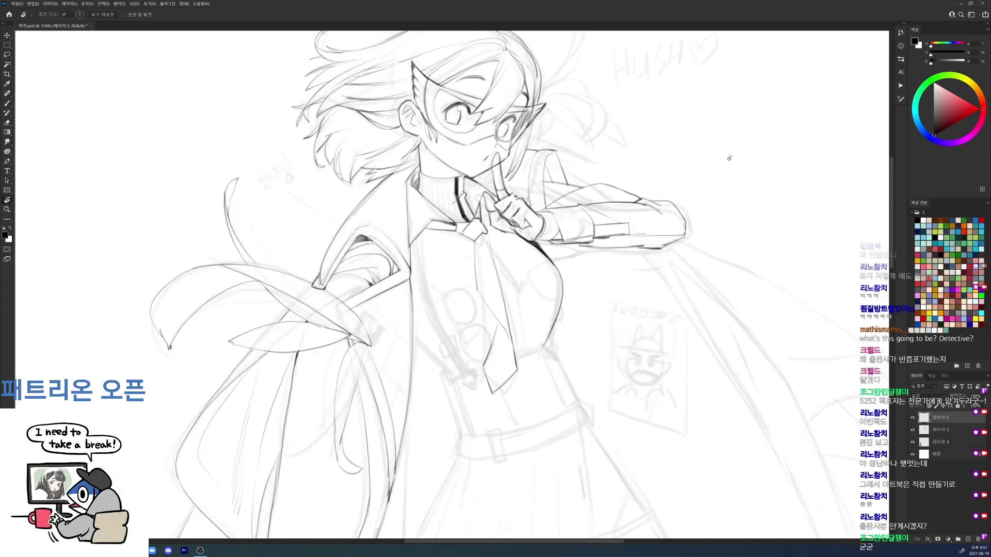
pyautogui.moveTo(569, 225)
pyautogui.mouseDown()
pyautogui.moveTo(621, 207)
pyautogui.moveTo(635, 224)
pyautogui.mouseUp()
pyautogui.moveTo(496, 233)
pyautogui.mouseDown()
pyautogui.moveTo(516, 233)
pyautogui.moveTo(493, 320)
pyautogui.mouseUp()
pyautogui.press('b')
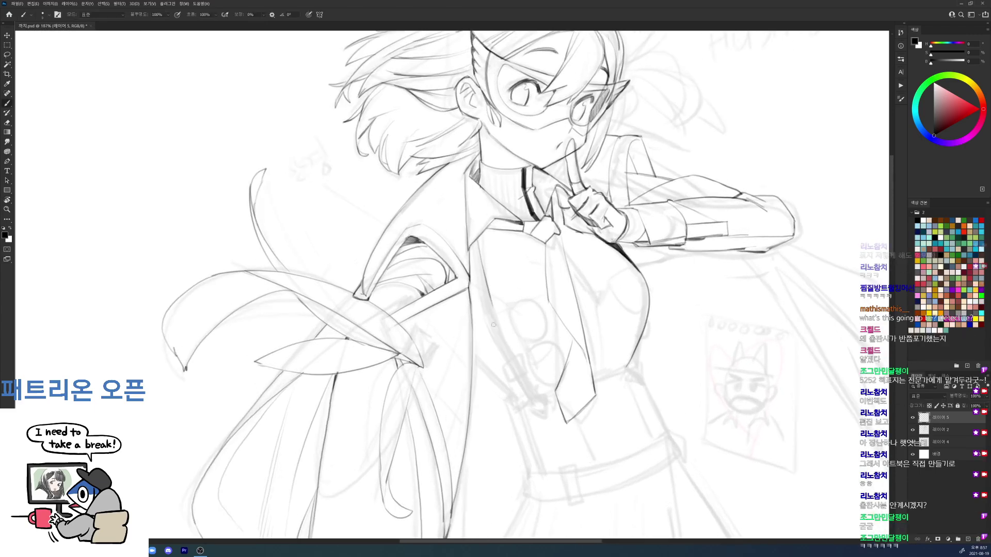
pyautogui.hotkey('ctrl', 'z')
pyautogui.hotkey('ctrl', 'z')
pyautogui.moveTo(476, 248)
pyautogui.mouseDown()
pyautogui.moveTo(494, 320)
pyautogui.moveTo(496, 302)
pyautogui.mouseUp()
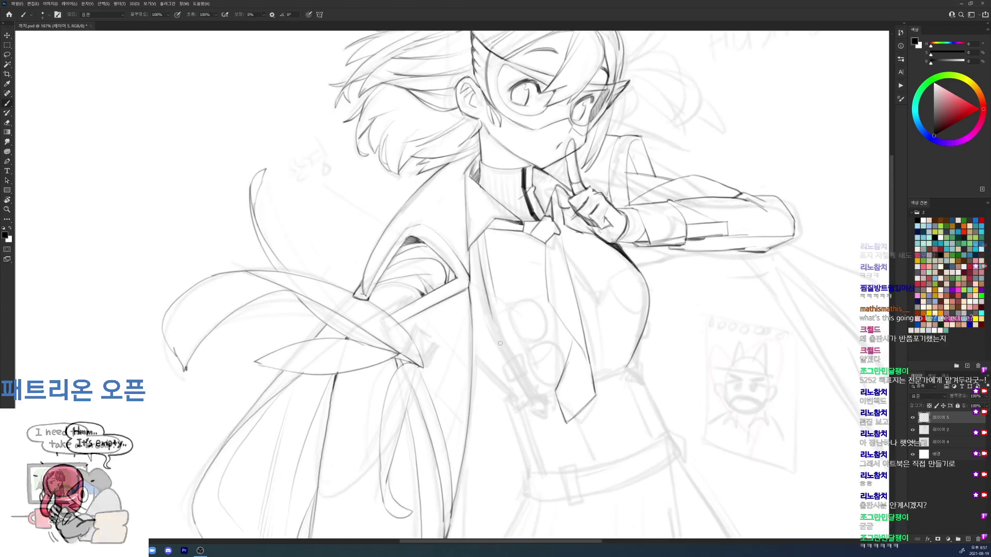
pyautogui.hotkey('ctrl', 'z')
pyautogui.moveTo(476, 248); pyautogui.dragTo(491, 320)
# Step: Ink the strap's long inner edge and its lower section toward the waist, undoing and redoing the first stroke
pyautogui.moveTo(486, 240)
pyautogui.mouseDown()
pyautogui.moveTo(496, 310)
pyautogui.moveTo(540, 399)
pyautogui.mouseUp()
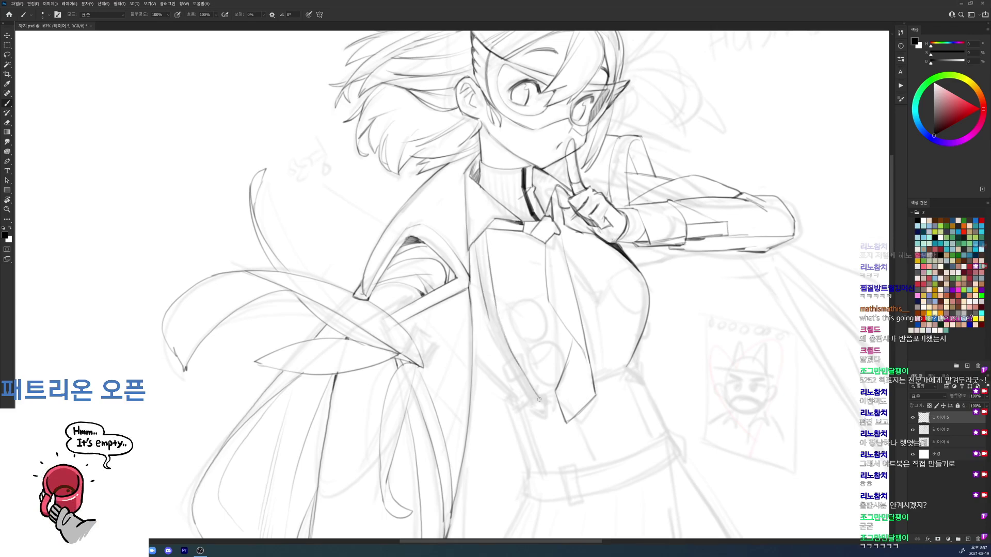
pyautogui.hotkey('ctrl', 'z')
pyautogui.moveTo(499, 324); pyautogui.dragTo(534, 388)
pyautogui.moveTo(514, 357); pyautogui.dragTo(537, 396)
pyautogui.moveTo(490, 326); pyautogui.dragTo(529, 401)
# Step: Ink the strap's lower end and the torso's side line leading down to it, redoing strokes that do not fit
pyautogui.press('r')
pyautogui.moveTo(487, 298)
pyautogui.mouseDown()
pyautogui.moveTo(454, 354)
pyautogui.moveTo(486, 410)
pyautogui.mouseUp()
pyautogui.moveTo(459, 367)
pyautogui.mouseDown()
pyautogui.moveTo(478, 408)
pyautogui.moveTo(476, 395)
pyautogui.moveTo(489, 409)
pyautogui.moveTo(472, 385)
pyautogui.moveTo(475, 417)
pyautogui.mouseUp()
pyautogui.hotkey('ctrl', 'z')
pyautogui.moveTo(475, 416)
pyautogui.mouseDown()
pyautogui.moveTo(495, 417)
pyautogui.moveTo(485, 415)
pyautogui.mouseUp()
pyautogui.press('e')
pyautogui.press('b')
pyautogui.moveTo(470, 369); pyautogui.dragTo(490, 397)
pyautogui.hotkey('ctrl', 'z')
pyautogui.moveTo(474, 283)
pyautogui.mouseDown()
pyautogui.moveTo(456, 356)
pyautogui.moveTo(581, 237)
pyautogui.mouseUp()
pyautogui.press('r')
pyautogui.hotkey('ctrl', 'z')
pyautogui.press('b')
pyautogui.moveTo(478, 304); pyautogui.dragTo(478, 335)
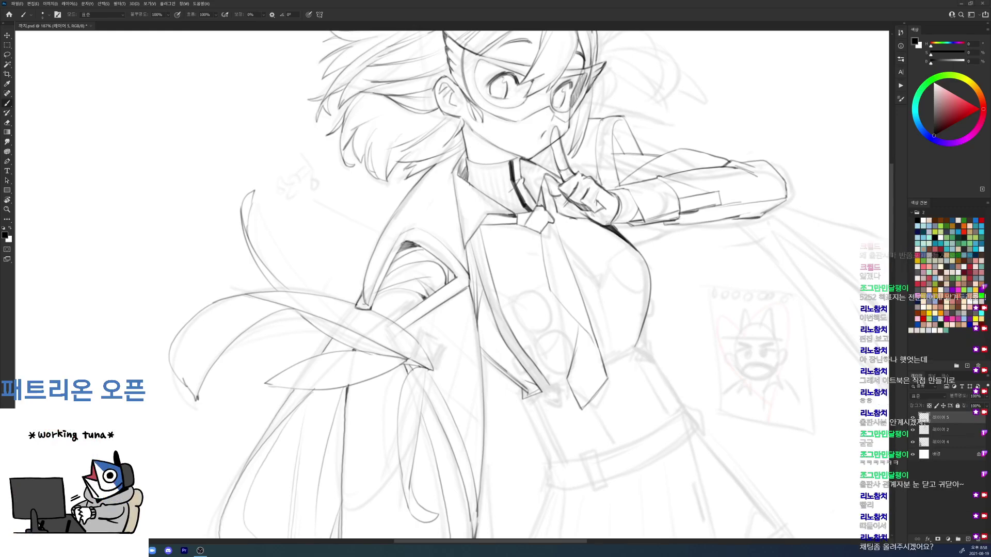
# Step: Reinforce the short lines between the coat edge and the strap, and darken the strap's upper edge
pyautogui.press('r')
pyautogui.moveTo(691, 149); pyautogui.dragTo(704, 176)
pyautogui.moveTo(472, 340); pyautogui.dragTo(471, 365)
pyautogui.moveTo(477, 327); pyautogui.dragTo(471, 361)
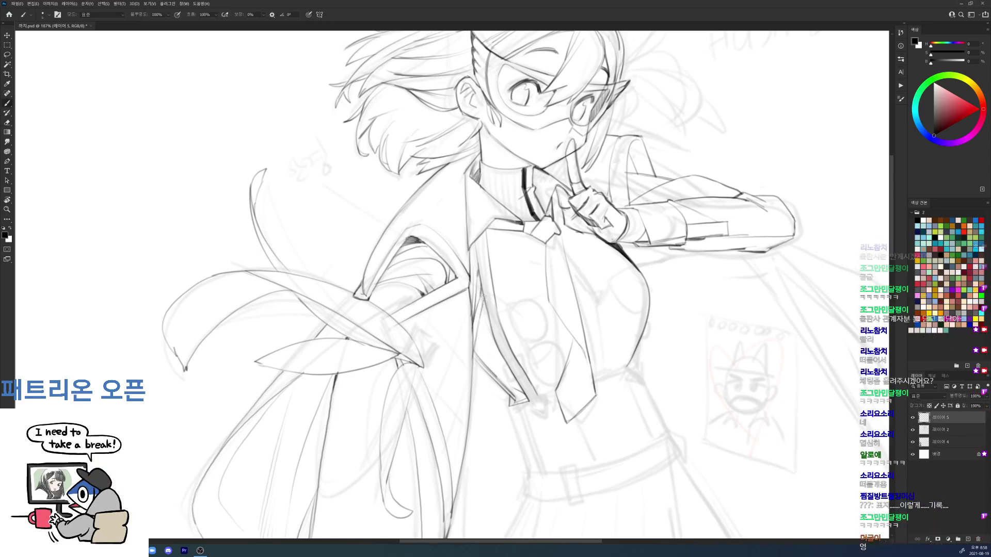
pyautogui.moveTo(477, 330); pyautogui.dragTo(472, 354)
pyautogui.moveTo(476, 244); pyautogui.dragTo(493, 288)
# Step: Clean up the strap's upper and middle edges by alternately erasing stray lines and re-inking them
pyautogui.scroll(-3, 492, 287)
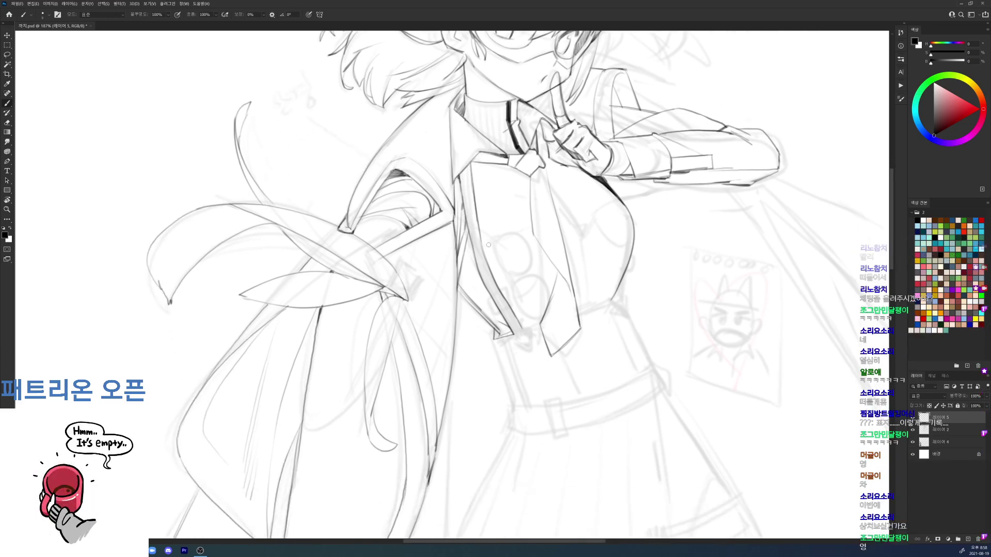
pyautogui.press('e')
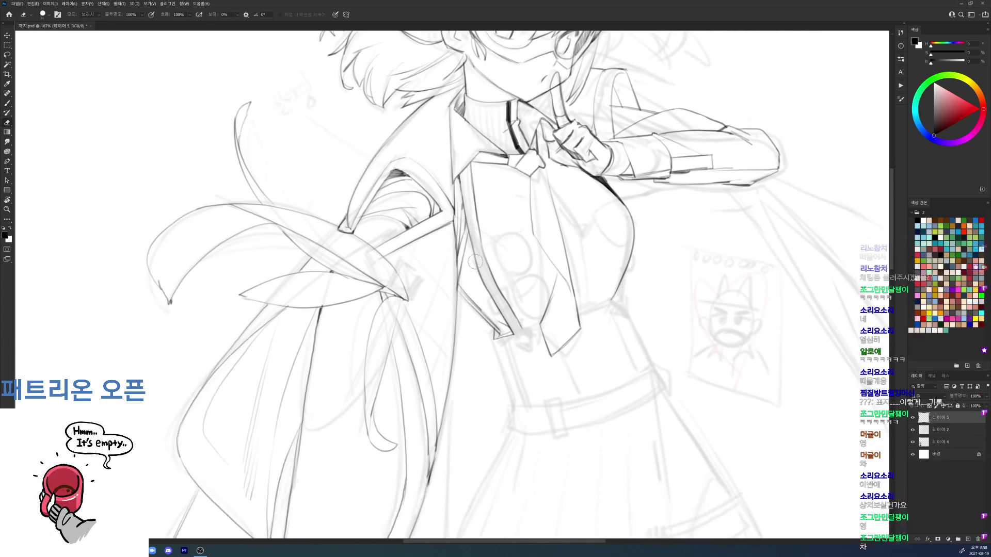
pyautogui.moveTo(474, 268)
pyautogui.mouseDown()
pyautogui.moveTo(473, 245)
pyautogui.moveTo(479, 275)
pyautogui.mouseUp()
pyautogui.press('b')
pyautogui.moveTo(469, 233); pyautogui.dragTo(484, 281)
pyautogui.press('e')
pyautogui.moveTo(470, 250); pyautogui.dragTo(490, 294)
pyautogui.press('b')
pyautogui.press('e')
pyautogui.press('b')
pyautogui.moveTo(484, 248); pyautogui.dragTo(495, 283)
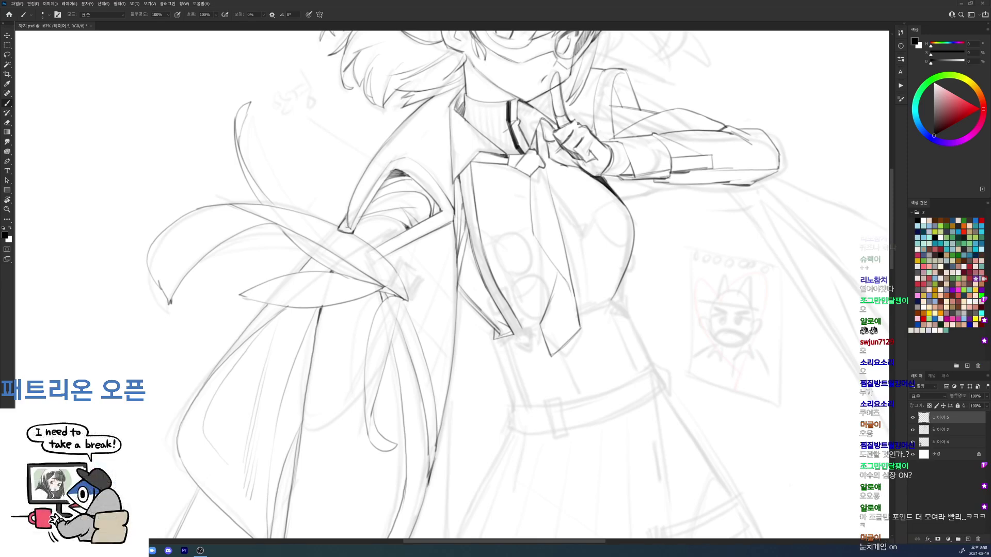
pyautogui.moveTo(675, 330); pyautogui.dragTo(678, 355)
pyautogui.press('e')
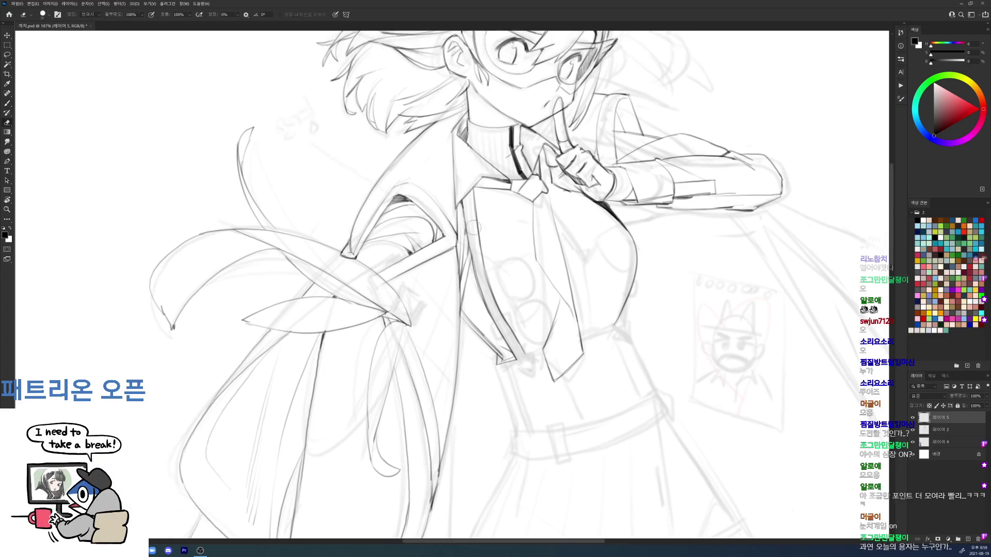
pyautogui.press('b')
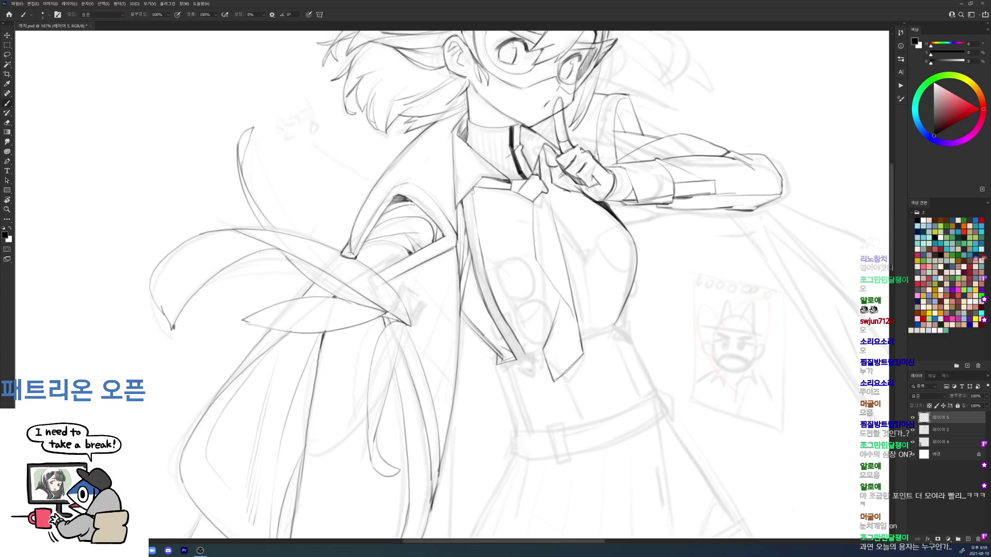
pyautogui.moveTo(476, 223)
pyautogui.mouseDown()
pyautogui.moveTo(491, 278)
pyautogui.moveTo(480, 286)
pyautogui.mouseUp()
pyautogui.press('e')
pyautogui.press('b')
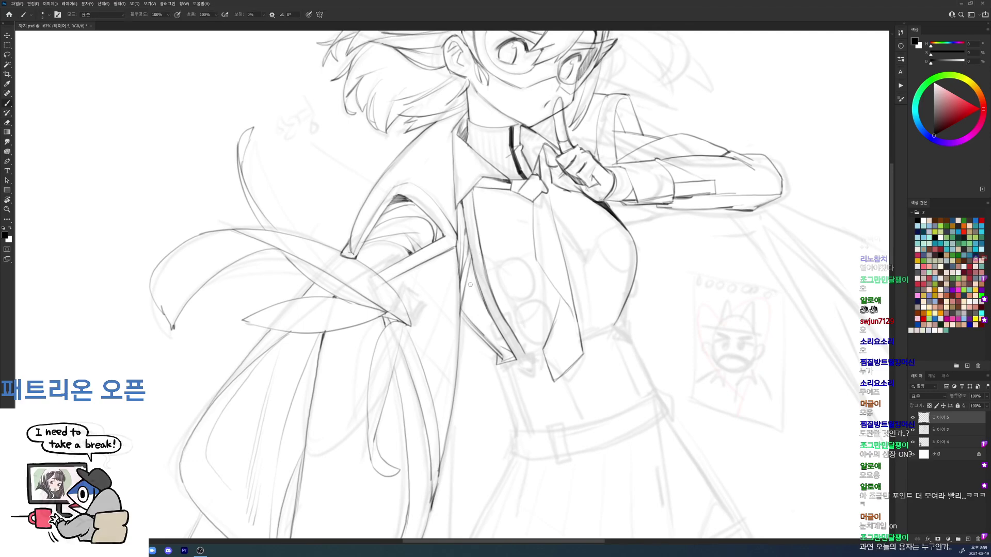
# Step: Ink small fold lines on the torso between the coat edge and the lower strap, erasing overlaps
pyautogui.press('e')
pyautogui.press('b')
pyautogui.press('e')
pyautogui.press('b')
pyautogui.press('e')
pyautogui.press('b')
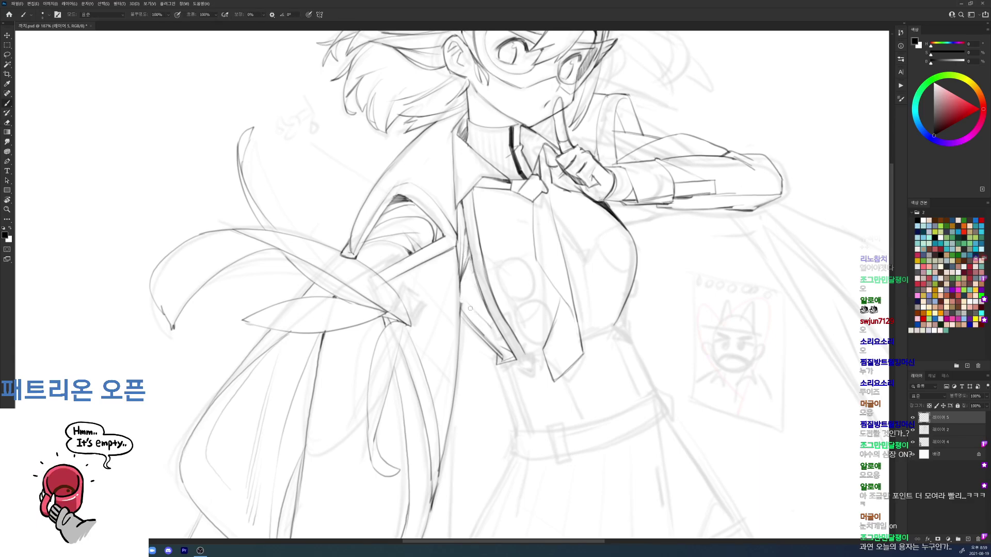
pyautogui.moveTo(476, 312); pyautogui.dragTo(497, 338)
pyautogui.press('e')
pyautogui.press('b')
pyautogui.moveTo(464, 282); pyautogui.dragTo(460, 315)
# Step: Ink the suspender clip at the strap's lower end with a bold outline
pyautogui.moveTo(576, 309)
pyautogui.mouseDown()
pyautogui.moveTo(553, 238)
pyautogui.moveTo(532, 284)
pyautogui.mouseUp()
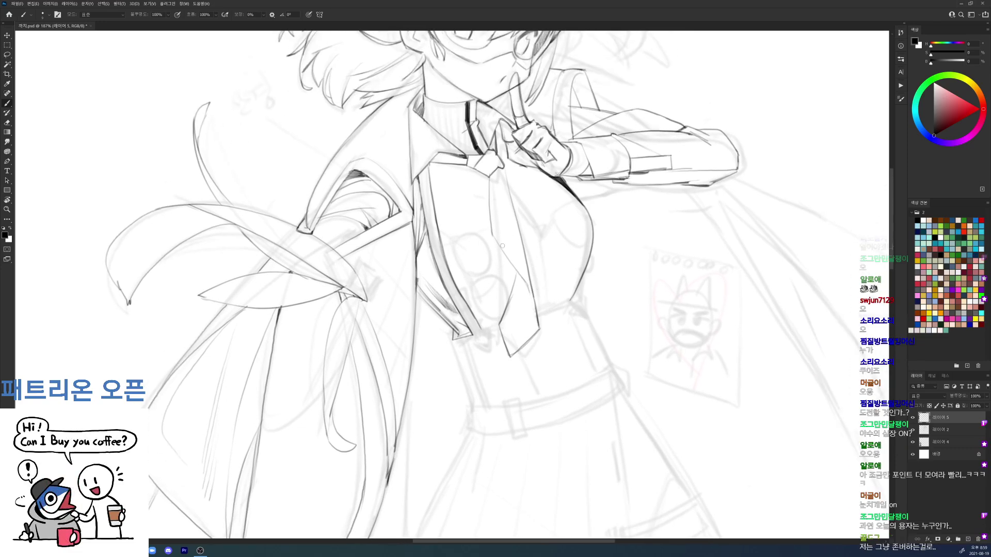
pyautogui.moveTo(457, 277); pyautogui.dragTo(495, 326)
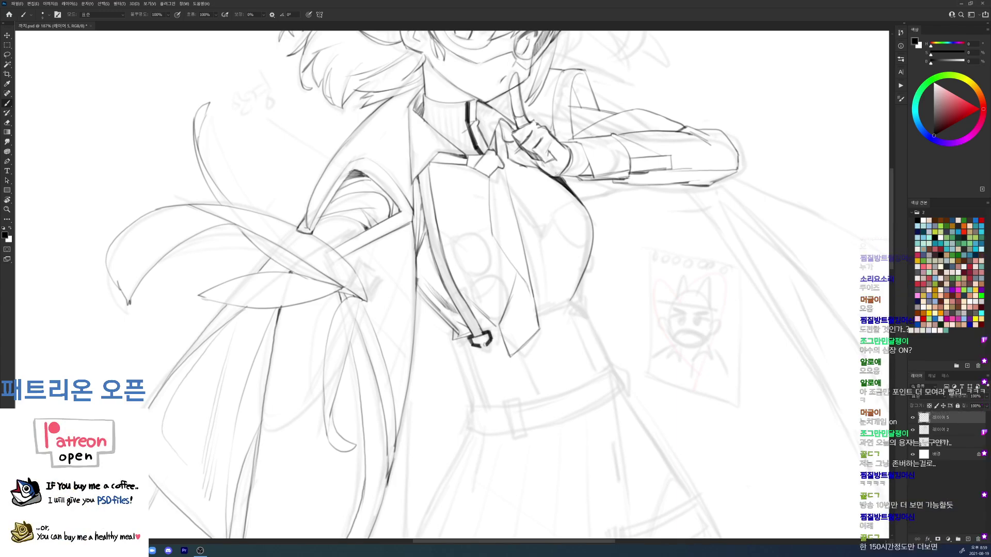
pyautogui.moveTo(479, 346); pyautogui.dragTo(486, 356)
pyautogui.moveTo(509, 270); pyautogui.dragTo(489, 335)
pyautogui.press('r')
pyautogui.moveTo(558, 292); pyautogui.dragTo(517, 215)
pyautogui.moveTo(549, 354); pyautogui.dragTo(550, 342)
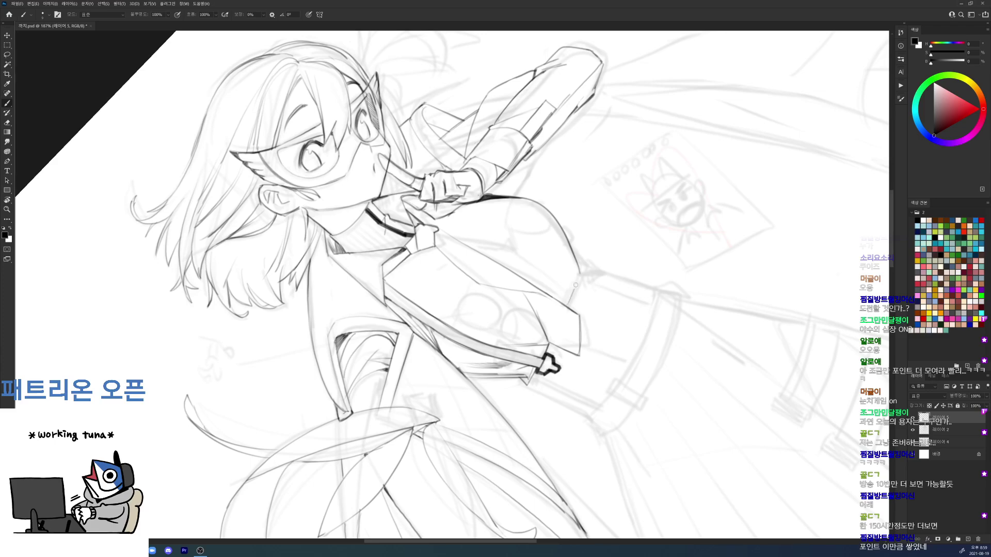
# Step: Refine the chest's side contour down to the corner where it meets the lower edge
pyautogui.press('r')
pyautogui.press('Escape')
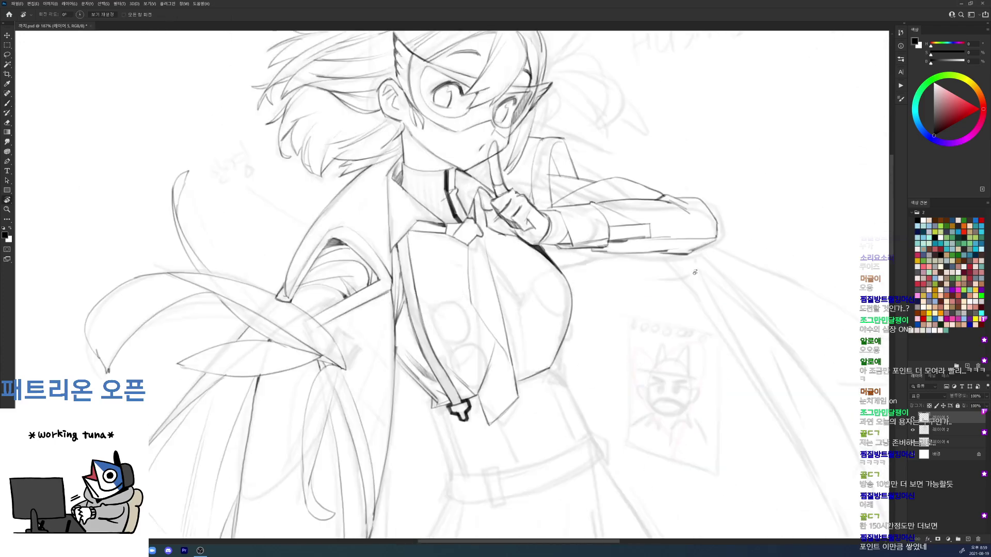
pyautogui.press('e')
pyautogui.press('b')
pyautogui.moveTo(570, 323); pyautogui.dragTo(550, 369)
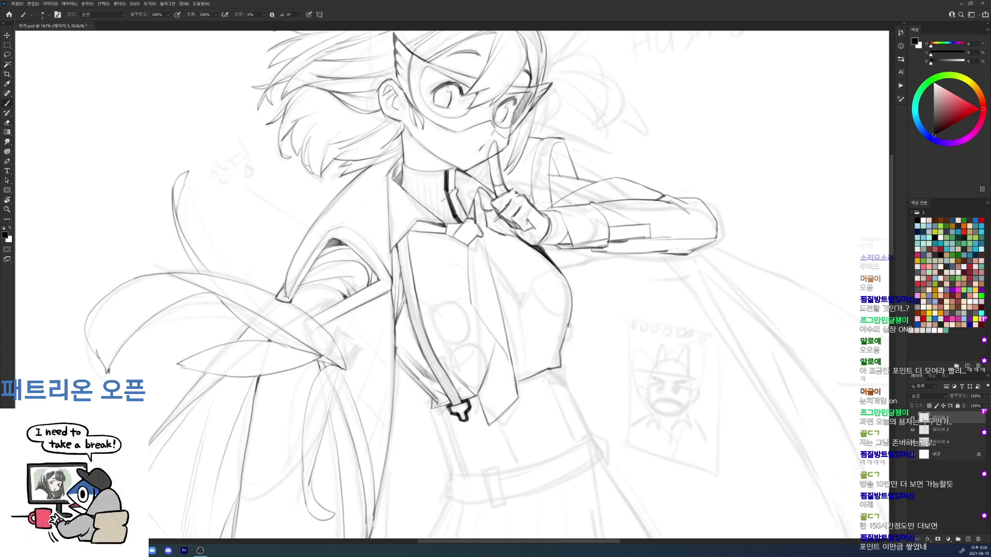
# Step: Ink the fold lines down the chest beside the necktie, undoing and redrawing the first stroke
pyautogui.moveTo(489, 254); pyautogui.dragTo(516, 295)
pyautogui.hotkey('ctrl', 'z')
pyautogui.moveTo(491, 258); pyautogui.dragTo(518, 297)
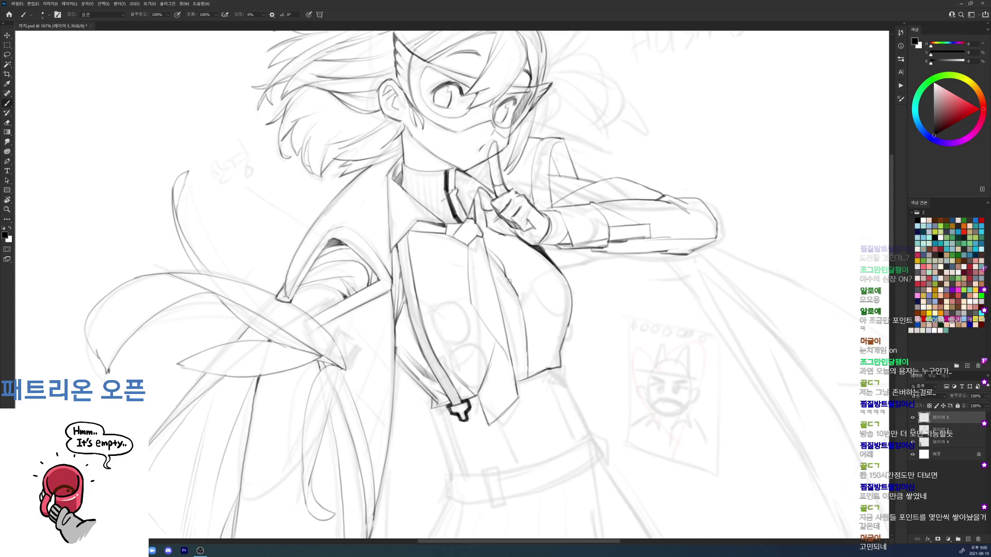
pyautogui.moveTo(510, 280); pyautogui.dragTo(523, 309)
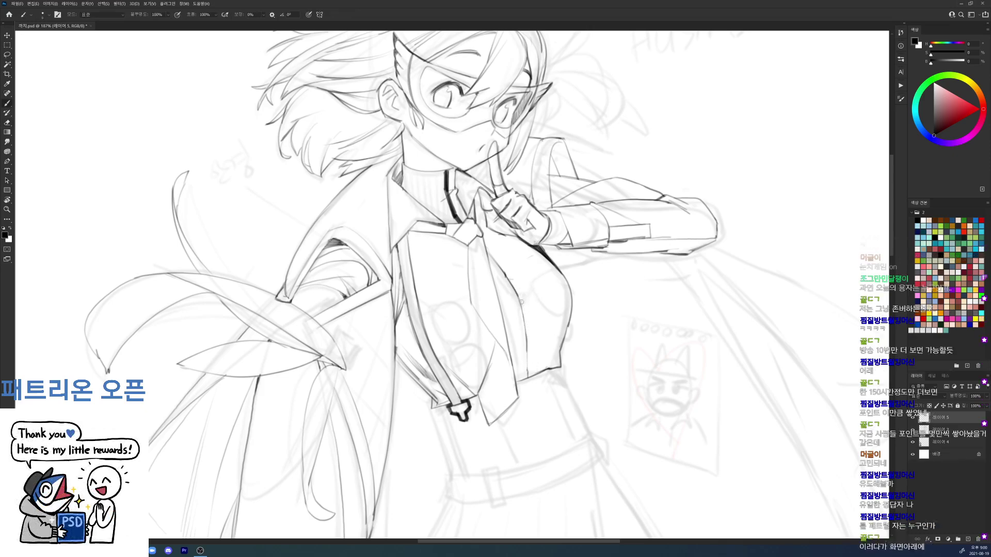
pyautogui.moveTo(502, 285); pyautogui.dragTo(520, 369)
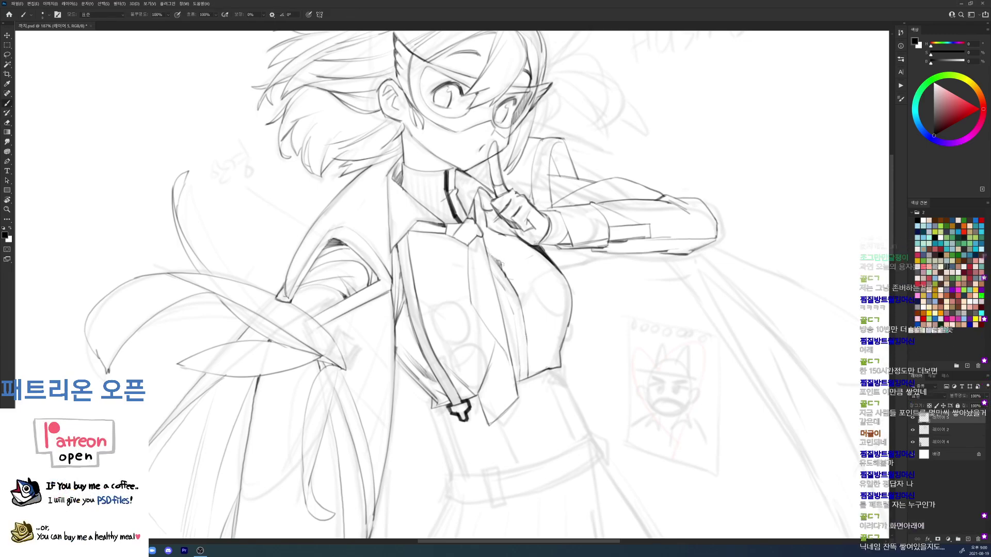
# Step: Ink a fold line across the upper chest beside the necktie and clean up the coat edge near the strap
pyautogui.moveTo(505, 269); pyautogui.dragTo(537, 246)
pyautogui.moveTo(433, 250)
pyautogui.mouseDown()
pyautogui.moveTo(415, 275)
pyautogui.moveTo(429, 252)
pyautogui.mouseUp()
pyautogui.hotkey('ctrl', 'z')
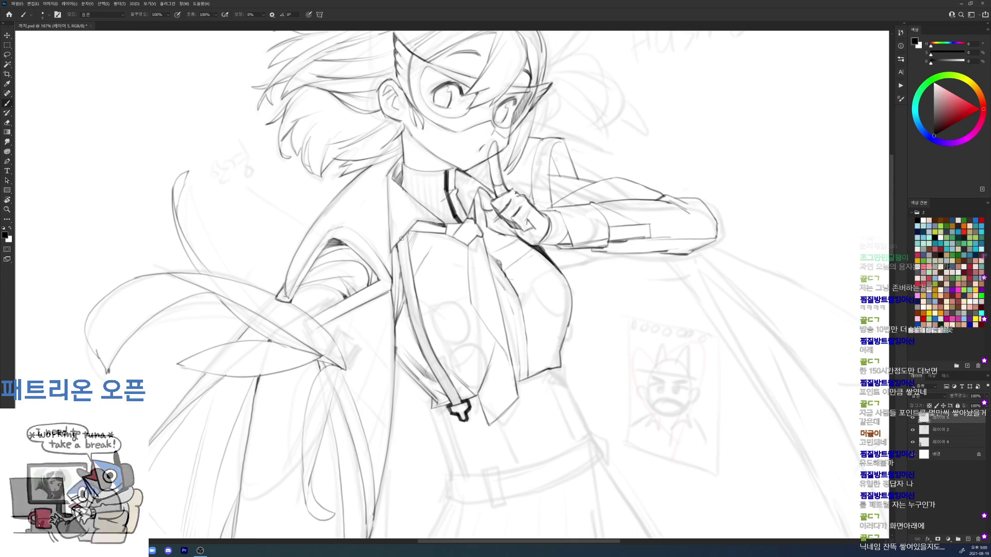
pyautogui.press('e')
pyautogui.moveTo(394, 254); pyautogui.dragTo(393, 275)
pyautogui.press('b')
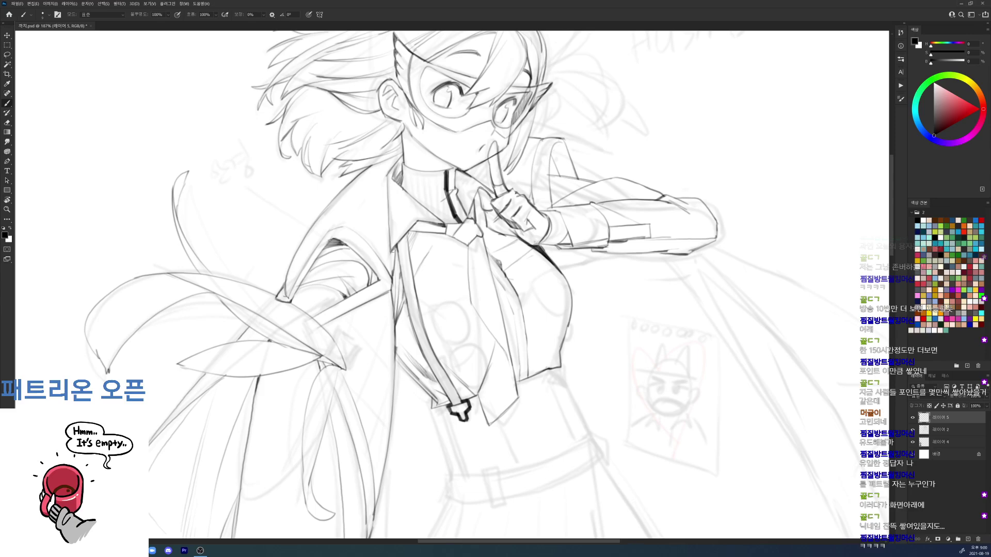
# Step: Draw the small shirt buttons along the front opening between the necktie and the chest contour
pyautogui.moveTo(635, 283); pyautogui.dragTo(611, 213)
pyautogui.press('r')
pyautogui.moveTo(571, 164)
pyautogui.mouseDown()
pyautogui.moveTo(537, 139)
pyautogui.moveTo(559, 155)
pyautogui.mouseUp()
pyautogui.press('b')
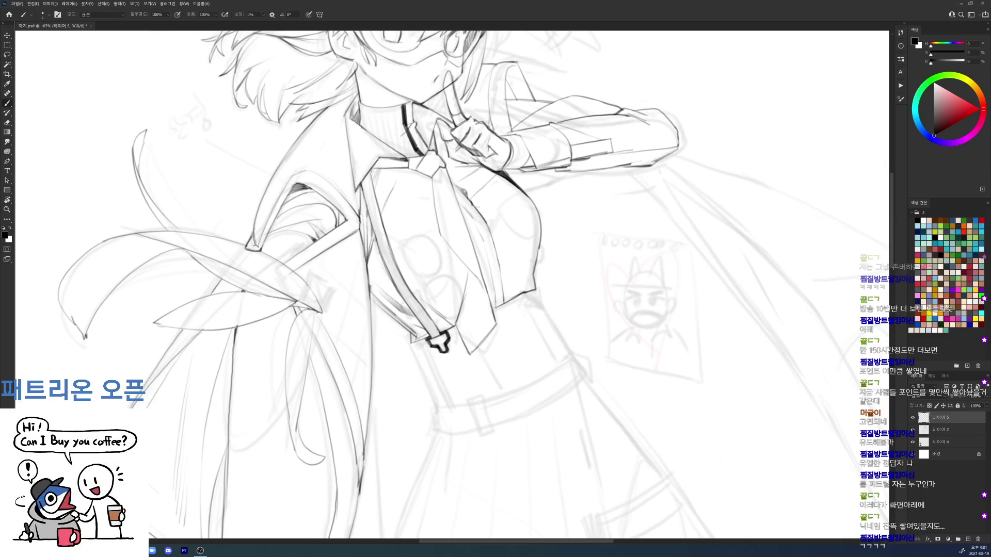
pyautogui.press('r')
pyautogui.moveTo(645, 202); pyautogui.dragTo(706, 298)
pyautogui.press('e')
pyautogui.press('b')
pyautogui.moveTo(510, 176)
pyautogui.mouseDown()
pyautogui.moveTo(519, 176)
pyautogui.moveTo(493, 132)
pyautogui.mouseUp()
pyautogui.press('r')
pyautogui.press('b')
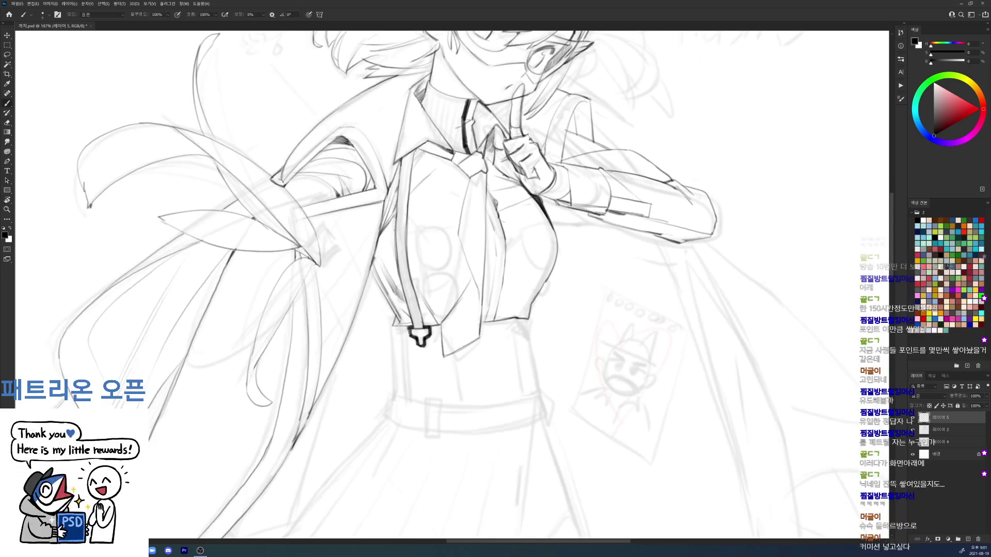
pyautogui.scroll(-5, 519, 131)
pyautogui.press('r')
pyautogui.moveTo(635, 106); pyautogui.dragTo(602, 88)
pyautogui.scroll(5, 487, 136)
pyautogui.press('b')
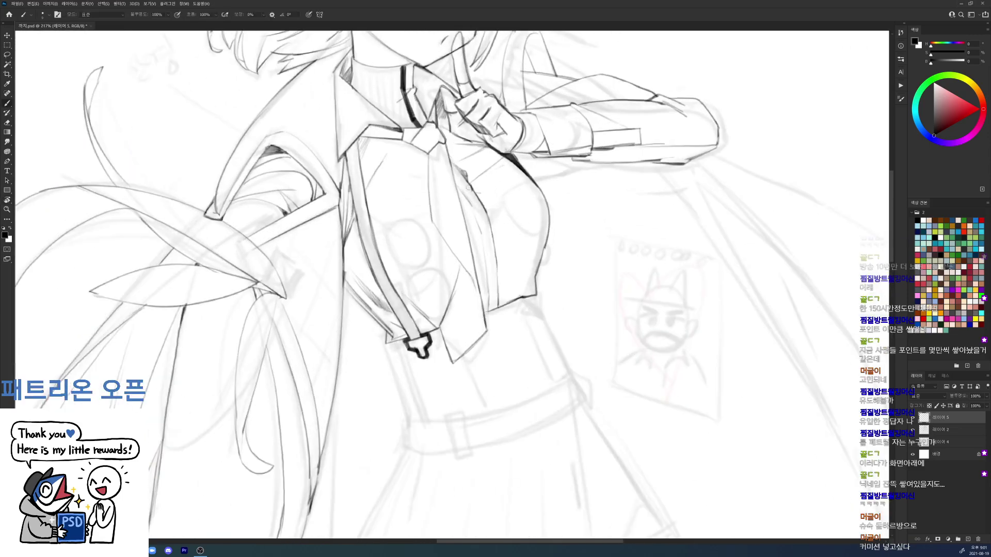
pyautogui.moveTo(489, 245)
pyautogui.mouseDown()
pyautogui.moveTo(490, 254)
pyautogui.moveTo(531, 250)
pyautogui.moveTo(503, 273)
pyautogui.mouseUp()
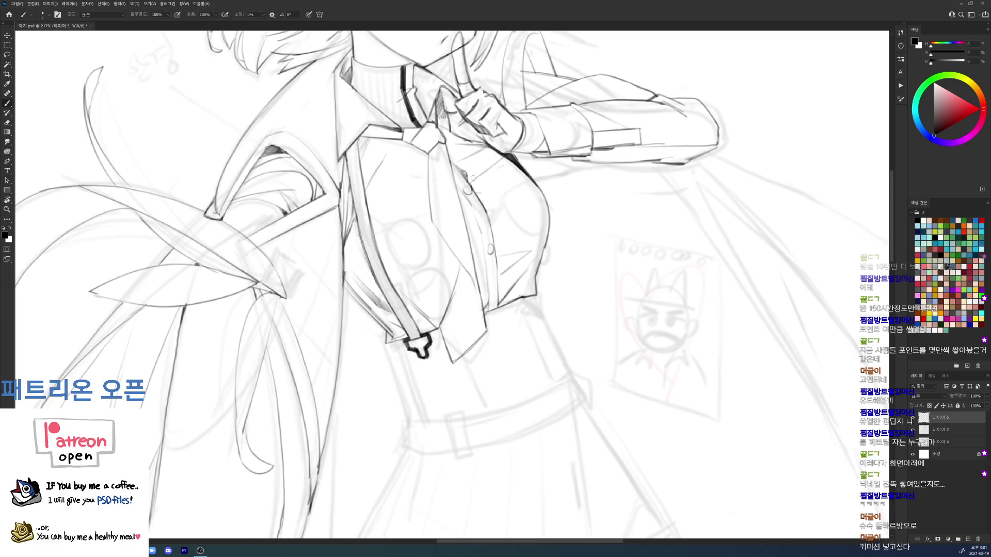
# Step: Ink fold lines on the shirt between the suspender strap and the necktie, near the strap's top and the lower hem
pyautogui.moveTo(420, 290)
pyautogui.mouseDown()
pyautogui.moveTo(447, 296)
pyautogui.moveTo(420, 291)
pyautogui.moveTo(456, 284)
pyautogui.mouseUp()
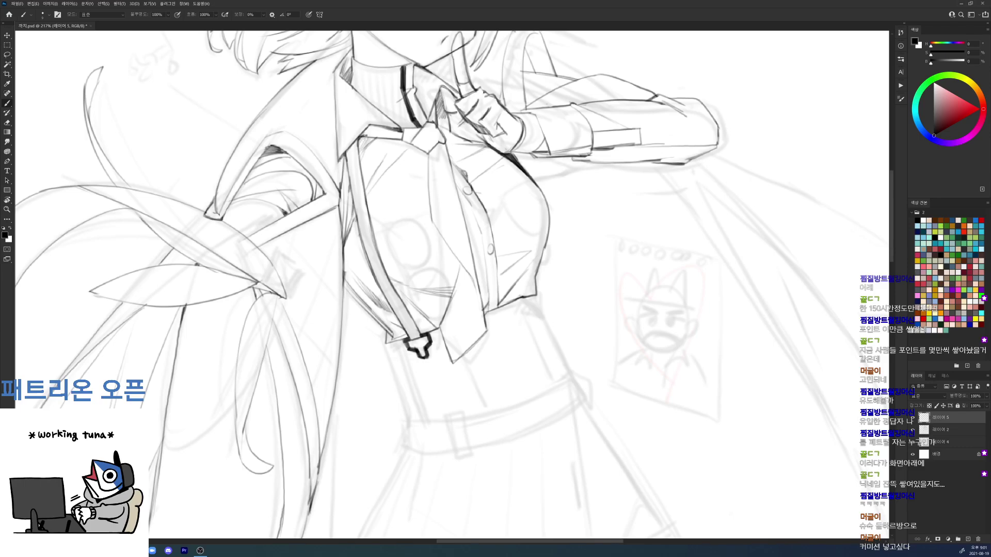
pyautogui.press('e')
pyautogui.press('r')
pyautogui.moveTo(360, 137); pyautogui.dragTo(567, 157)
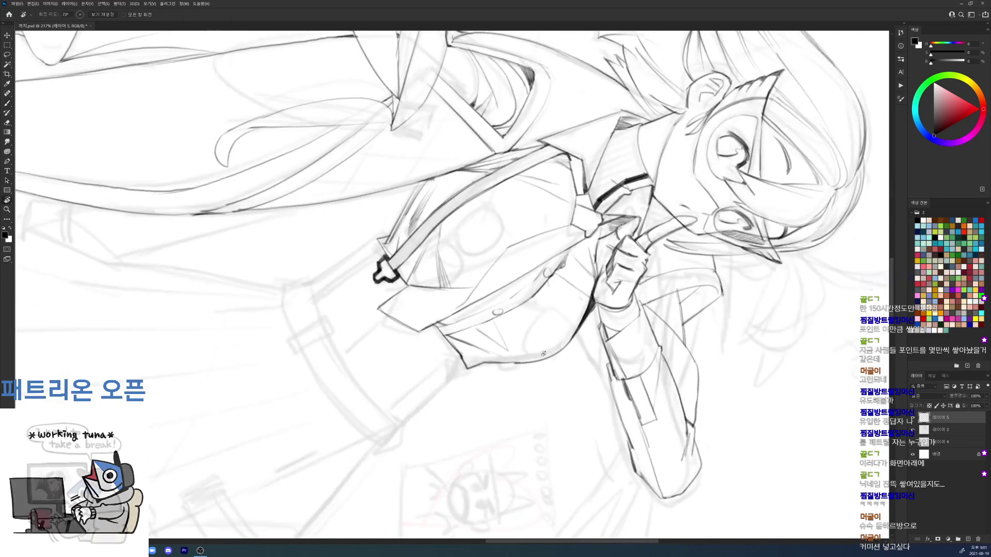
pyautogui.press('r')
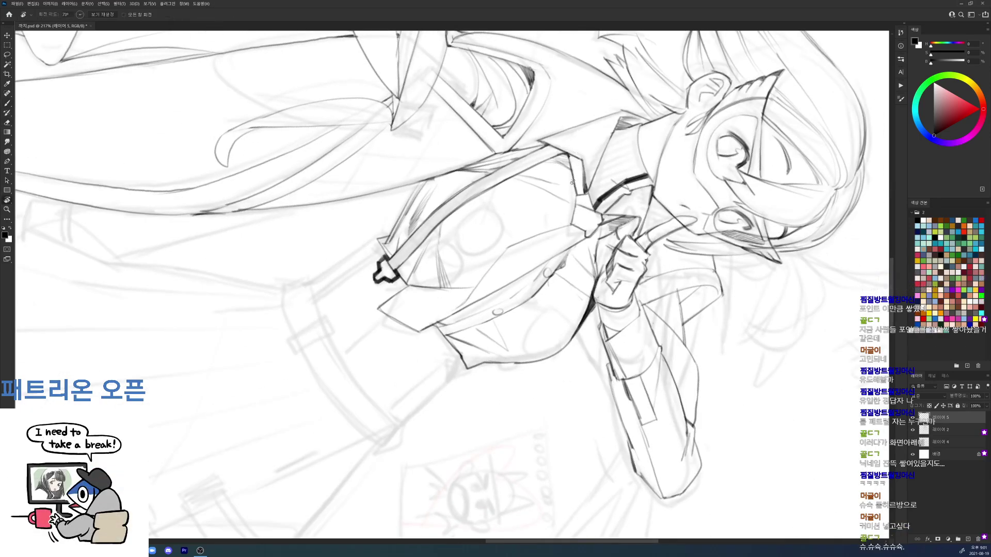
pyautogui.moveTo(668, 164); pyautogui.dragTo(459, 105)
pyautogui.press('b')
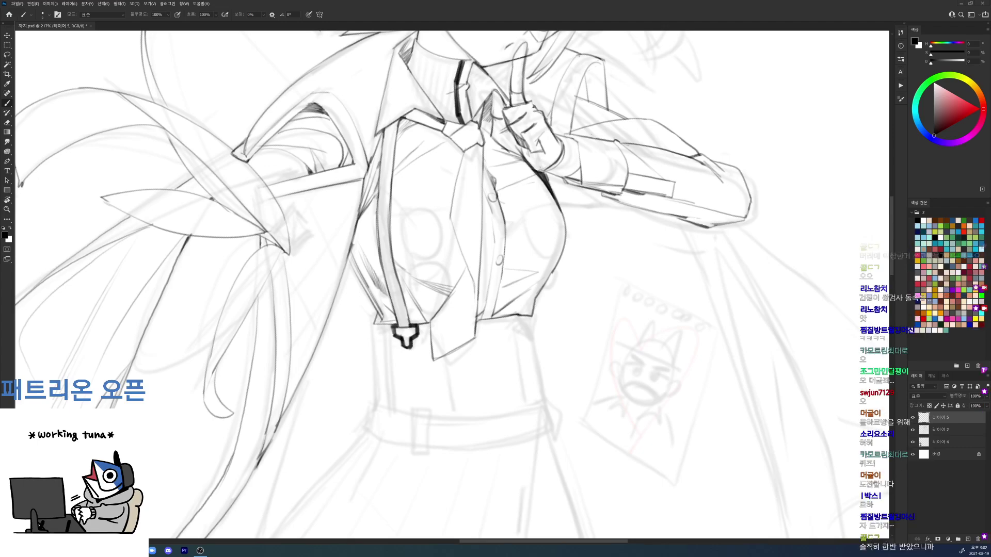
# Step: Reset the canvas rotation to upright and save the drawing
pyautogui.moveTo(754, 329); pyautogui.dragTo(702, 330)
pyautogui.press('r')
pyautogui.press('Escape')
pyautogui.moveTo(780, 193); pyautogui.dragTo(808, 199)
pyautogui.moveTo(777, 213); pyautogui.dragTo(593, 264)
pyautogui.hotkey('ctrl', 's')
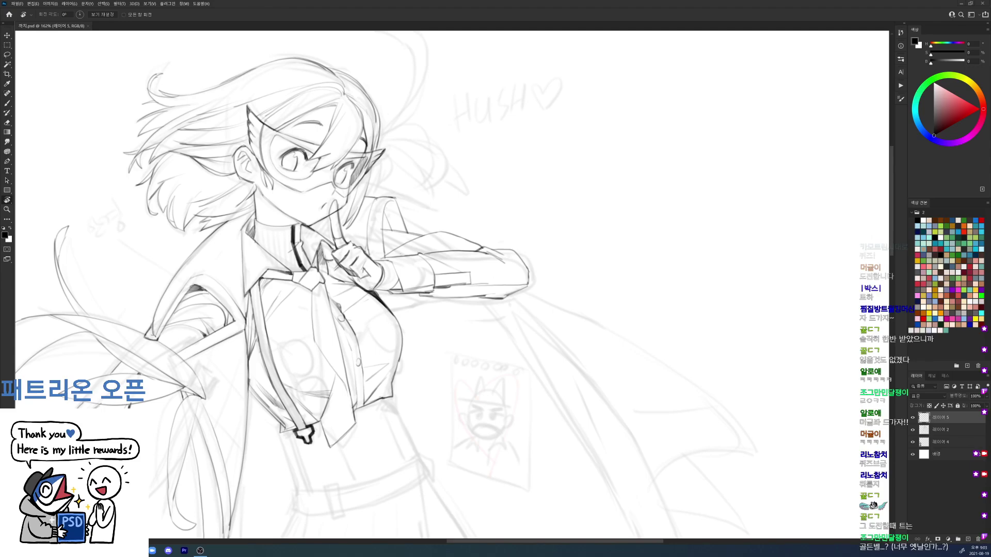
# Step: Doodle an oyster with a 20 px brush in the blank area beside the character and hand-letter the Korean challenge title under it
pyautogui.moveTo(709, 179); pyautogui.dragTo(638, 204)
pyautogui.press('b')
pyautogui.rightClick(641, 142)
pyautogui.click(685, 204)
pyautogui.press('Return')
pyautogui.moveTo(597, 101); pyautogui.dragTo(608, 117)
pyautogui.moveTo(609, 107)
pyautogui.mouseDown()
pyautogui.moveTo(617, 119)
pyautogui.moveTo(633, 102)
pyautogui.mouseUp()
pyautogui.moveTo(618, 106)
pyautogui.mouseDown()
pyautogui.moveTo(636, 103)
pyautogui.moveTo(626, 112)
pyautogui.mouseUp()
pyautogui.moveTo(620, 113)
pyautogui.mouseDown()
pyautogui.moveTo(638, 126)
pyautogui.moveTo(642, 105)
pyautogui.moveTo(651, 122)
pyautogui.moveTo(656, 106)
pyautogui.moveTo(665, 118)
pyautogui.moveTo(685, 92)
pyautogui.mouseUp()
pyautogui.moveTo(668, 94)
pyautogui.mouseDown()
pyautogui.moveTo(683, 108)
pyautogui.moveTo(677, 116)
pyautogui.moveTo(693, 98)
pyautogui.mouseUp()
pyautogui.moveTo(690, 98); pyautogui.dragTo(700, 114)
pyautogui.moveTo(702, 95)
pyautogui.mouseDown()
pyautogui.moveTo(692, 113)
pyautogui.moveTo(703, 115)
pyautogui.moveTo(662, 146)
pyautogui.moveTo(603, 135)
pyautogui.moveTo(588, 117)
pyautogui.moveTo(610, 105)
pyautogui.moveTo(630, 131)
pyautogui.moveTo(622, 137)
pyautogui.moveTo(601, 131)
pyautogui.moveTo(590, 112)
pyautogui.moveTo(597, 104)
pyautogui.moveTo(615, 112)
pyautogui.moveTo(603, 115)
pyautogui.moveTo(604, 133)
pyautogui.moveTo(604, 115)
pyautogui.moveTo(623, 132)
pyautogui.mouseUp()
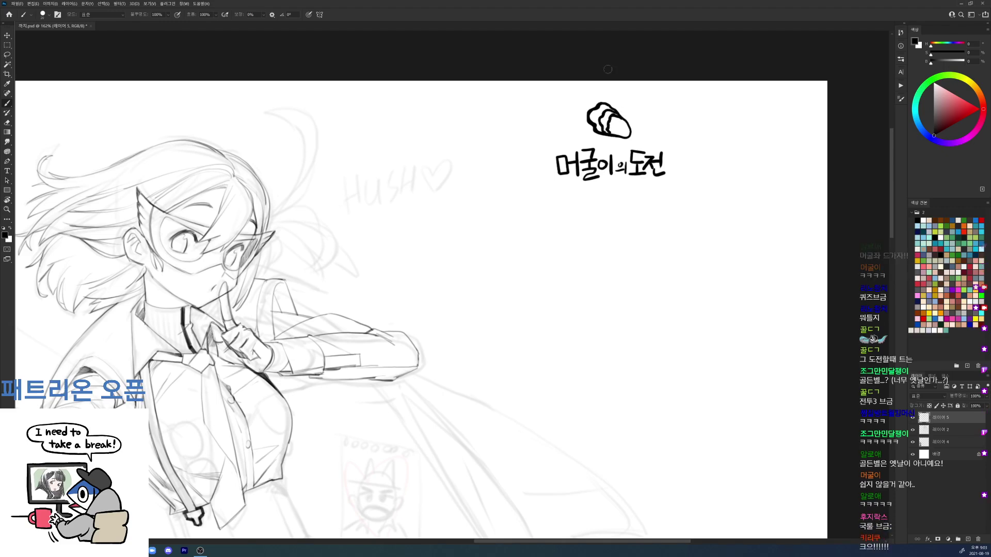
# Step: Shade the oyster's shell with a different brush, and add two small legs and a speech bubble reading "WHAT."
pyautogui.rightClick(623, 129)
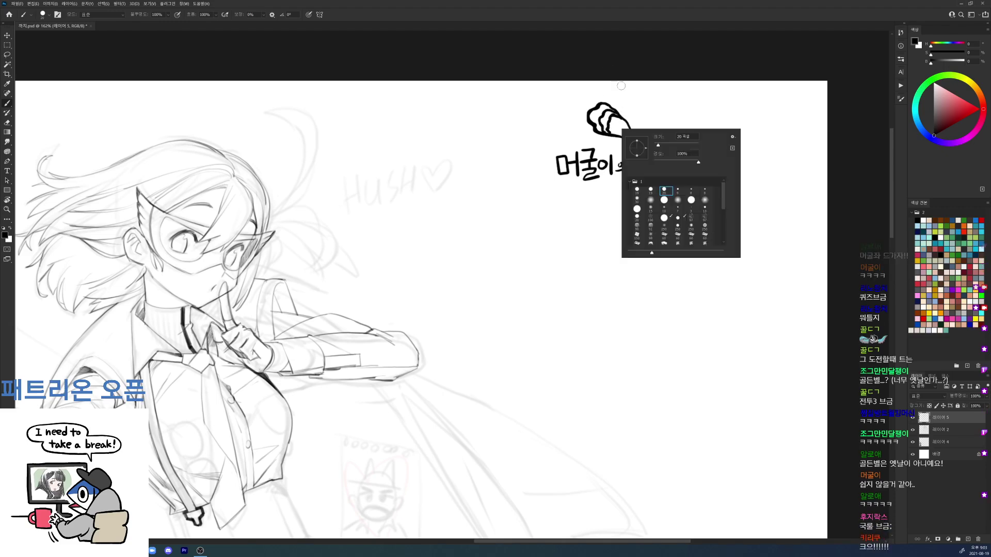
pyautogui.doubleClick(650, 190)
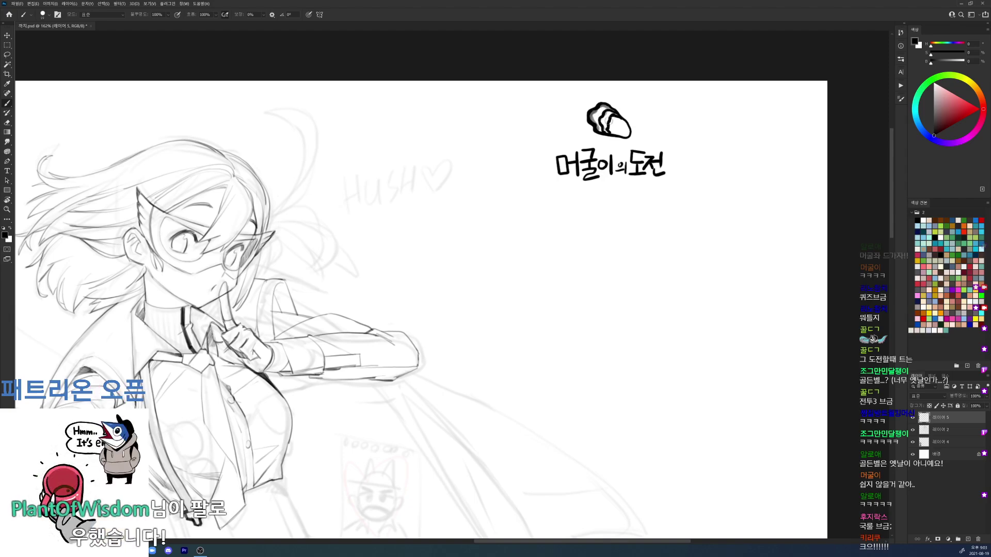
pyautogui.rightClick(637, 152)
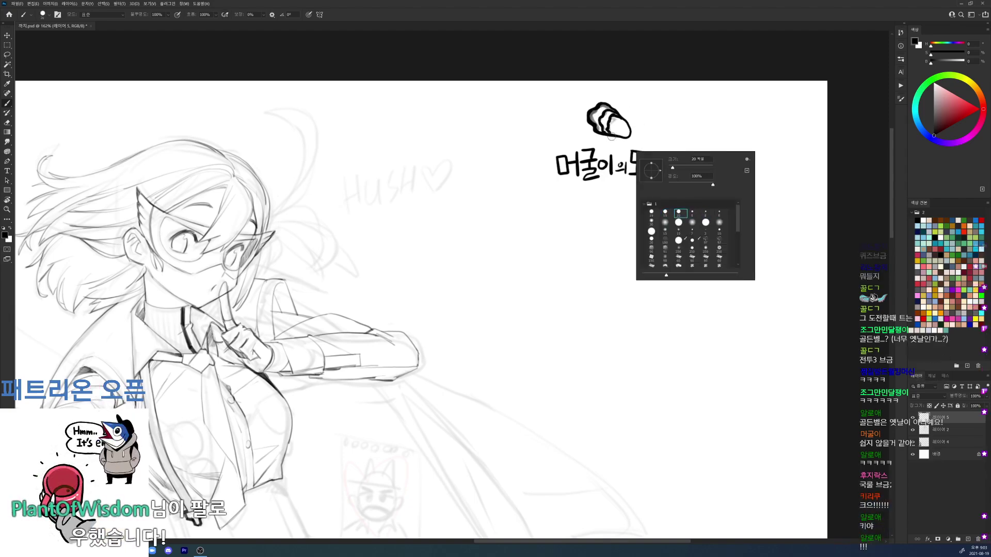
pyautogui.doubleClick(679, 213)
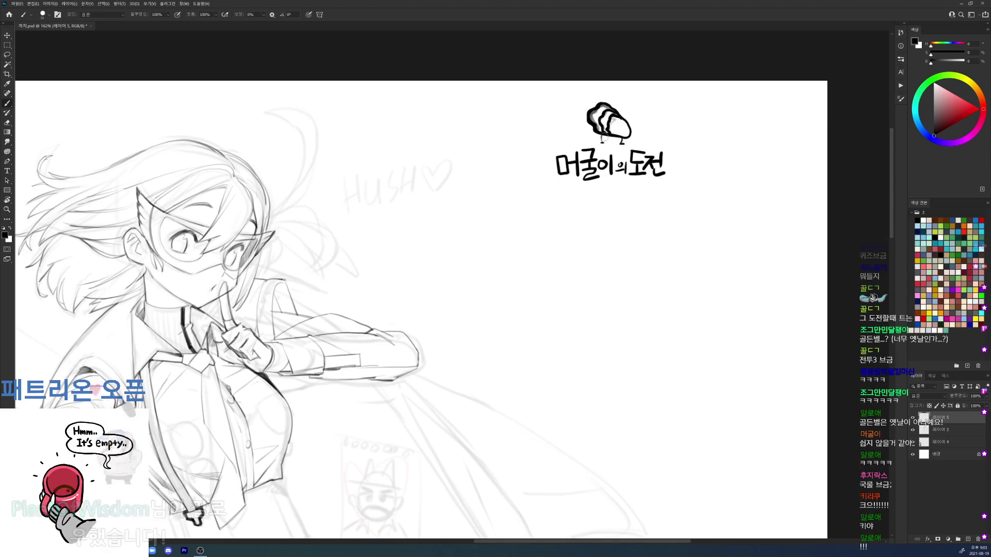
pyautogui.moveTo(631, 111)
pyautogui.mouseDown()
pyautogui.moveTo(622, 97)
pyautogui.moveTo(654, 106)
pyautogui.moveTo(631, 111)
pyautogui.moveTo(630, 96)
pyautogui.moveTo(647, 99)
pyautogui.mouseUp()
pyautogui.click(652, 99)
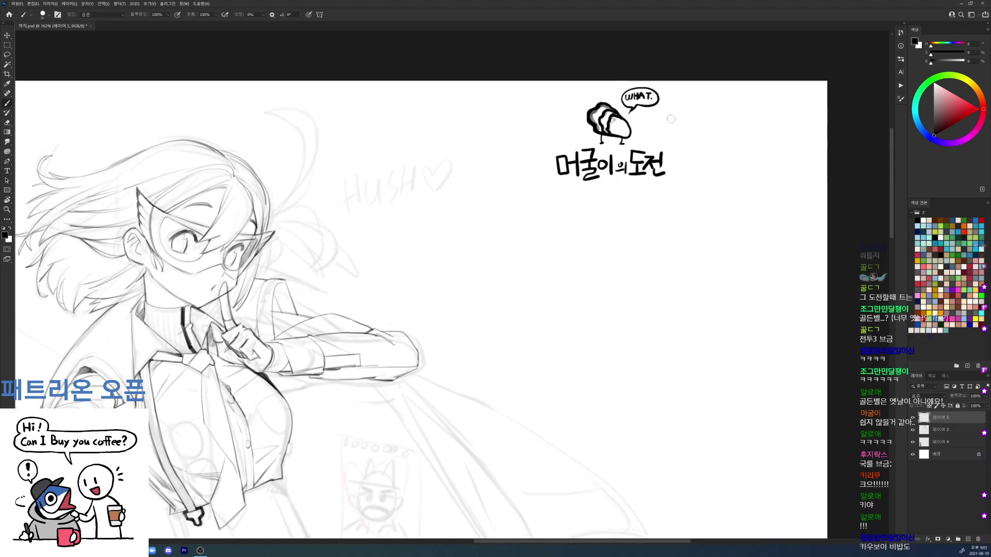
# Step: Draw an arched ornament with curls and short end strokes around the title, undoing the first arch
pyautogui.moveTo(655, 159); pyautogui.dragTo(656, 138)
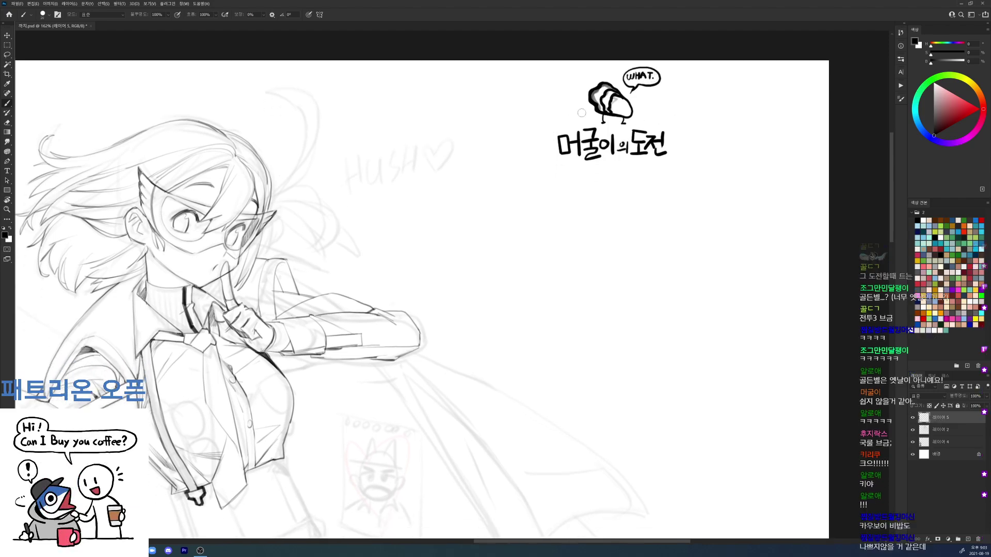
pyautogui.moveTo(545, 147)
pyautogui.mouseDown()
pyautogui.moveTo(589, 116)
pyautogui.moveTo(658, 123)
pyautogui.moveTo(680, 146)
pyautogui.mouseUp()
pyautogui.hotkey('ctrl', 'z')
pyautogui.moveTo(638, 113)
pyautogui.mouseDown()
pyautogui.moveTo(681, 143)
pyautogui.moveTo(662, 121)
pyautogui.mouseUp()
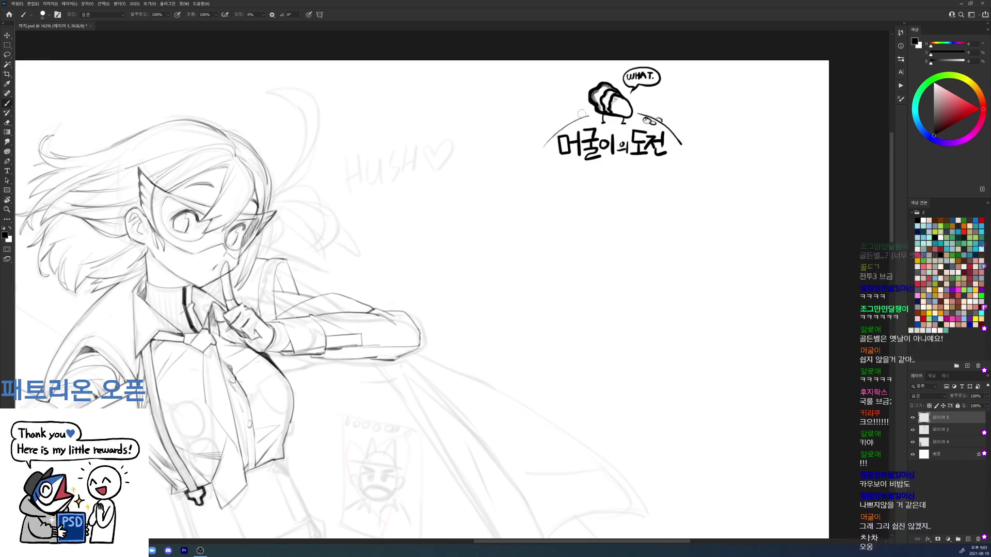
pyautogui.moveTo(578, 118)
pyautogui.mouseDown()
pyautogui.moveTo(547, 139)
pyautogui.moveTo(680, 138)
pyautogui.moveTo(541, 155)
pyautogui.mouseUp()
pyautogui.moveTo(671, 144); pyautogui.dragTo(682, 150)
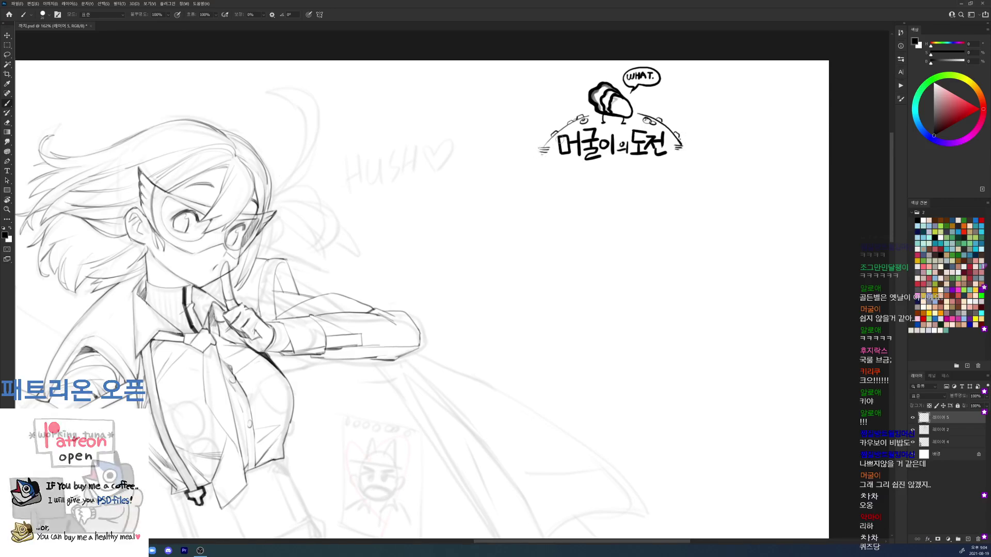
# Step: Frame the lettered title with a thin banner outline, redrawing the first attempt
pyautogui.moveTo(557, 142); pyautogui.dragTo(611, 122)
pyautogui.hotkey('ctrl', 'z')
pyautogui.moveTo(557, 136)
pyautogui.mouseDown()
pyautogui.moveTo(615, 125)
pyautogui.moveTo(670, 135)
pyautogui.moveTo(666, 163)
pyautogui.moveTo(567, 164)
pyautogui.moveTo(557, 143)
pyautogui.moveTo(571, 163)
pyautogui.mouseUp()
pyautogui.press('e')
pyautogui.press('b')
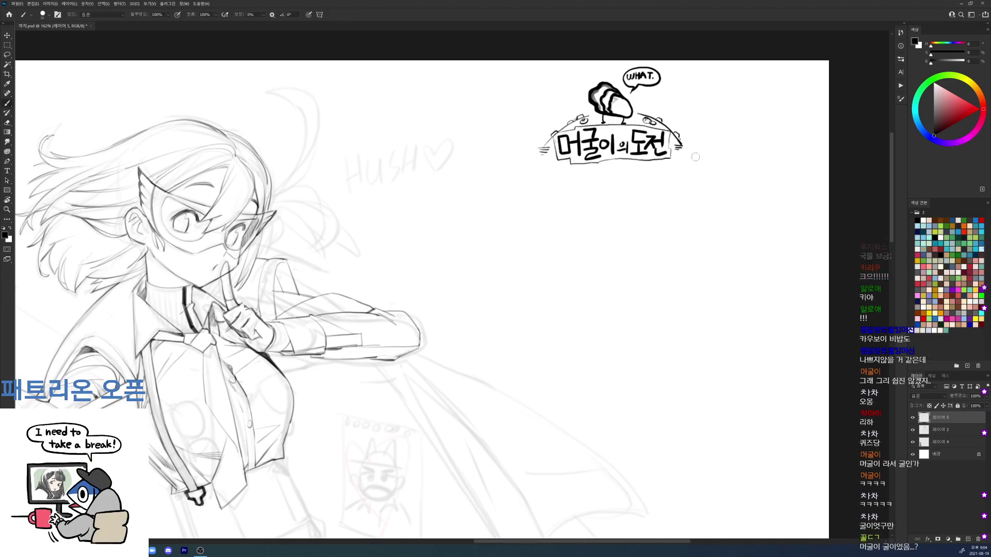
# Step: Hand-letter the quiz's first line under the title, writing "QUIZ." followed by the streamer's nickname in Korean
pyautogui.moveTo(694, 156); pyautogui.dragTo(632, 143)
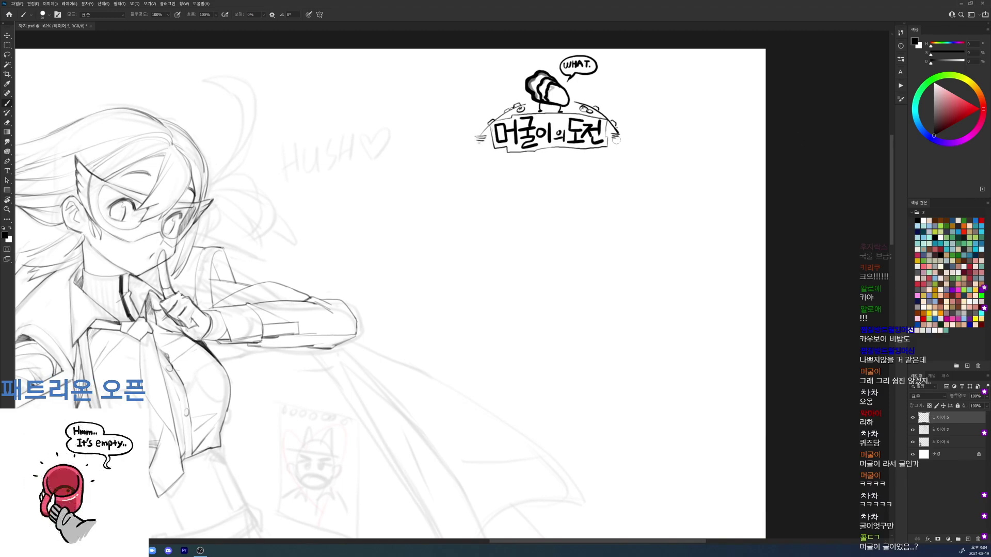
pyautogui.moveTo(478, 160); pyautogui.dragTo(477, 159)
pyautogui.moveTo(480, 170)
pyautogui.mouseDown()
pyautogui.moveTo(493, 175)
pyautogui.moveTo(501, 161)
pyautogui.moveTo(498, 174)
pyautogui.mouseUp()
pyautogui.moveTo(495, 174)
pyautogui.mouseDown()
pyautogui.moveTo(540, 169)
pyautogui.moveTo(556, 177)
pyautogui.moveTo(562, 157)
pyautogui.mouseUp()
pyautogui.click(515, 175)
pyautogui.moveTo(552, 161)
pyautogui.mouseDown()
pyautogui.moveTo(566, 160)
pyautogui.moveTo(552, 173)
pyautogui.mouseUp()
pyautogui.moveTo(560, 165); pyautogui.dragTo(573, 172)
pyautogui.moveTo(577, 156); pyautogui.dragTo(582, 168)
# Step: Hand-letter "마지막으로" as the second line of the quiz question
pyautogui.moveTo(518, 180); pyautogui.dragTo(526, 190)
pyautogui.moveTo(518, 191); pyautogui.dragTo(529, 193)
pyautogui.moveTo(530, 185); pyautogui.dragTo(538, 178)
pyautogui.moveTo(536, 179)
pyautogui.mouseDown()
pyautogui.moveTo(530, 191)
pyautogui.moveTo(539, 191)
pyautogui.mouseUp()
pyautogui.moveTo(542, 175); pyautogui.dragTo(545, 187)
pyautogui.moveTo(545, 177); pyautogui.dragTo(551, 188)
pyautogui.moveTo(547, 189)
pyautogui.mouseDown()
pyautogui.moveTo(559, 181)
pyautogui.moveTo(569, 192)
pyautogui.mouseUp()
pyautogui.moveTo(563, 194); pyautogui.dragTo(578, 193)
# Step: Hand-letter "본 영화는?" as the third line of the quiz question, undoing the first stroke
pyautogui.moveTo(518, 194); pyautogui.dragTo(523, 205)
pyautogui.hotkey('ctrl', 'z')
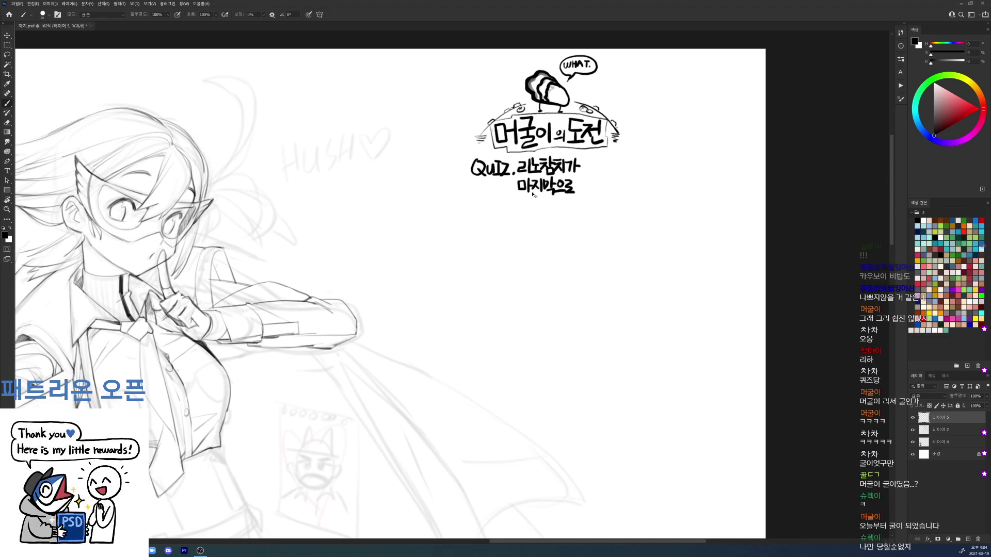
pyautogui.moveTo(518, 197); pyautogui.dragTo(525, 205)
pyautogui.moveTo(519, 202); pyautogui.dragTo(521, 209)
pyautogui.moveTo(512, 211)
pyautogui.mouseDown()
pyautogui.moveTo(526, 218)
pyautogui.moveTo(545, 203)
pyautogui.mouseUp()
pyautogui.moveTo(541, 206); pyautogui.dragTo(546, 206)
pyautogui.moveTo(546, 200)
pyautogui.mouseDown()
pyautogui.moveTo(545, 211)
pyautogui.moveTo(552, 200)
pyautogui.mouseUp()
pyautogui.moveTo(546, 203); pyautogui.dragTo(562, 208)
pyautogui.moveTo(564, 200); pyautogui.dragTo(570, 209)
pyautogui.moveTo(561, 211); pyautogui.dragTo(572, 211)
pyautogui.moveTo(563, 212); pyautogui.dragTo(572, 216)
pyautogui.moveTo(572, 198); pyautogui.dragTo(576, 210)
pyautogui.click(577, 214)
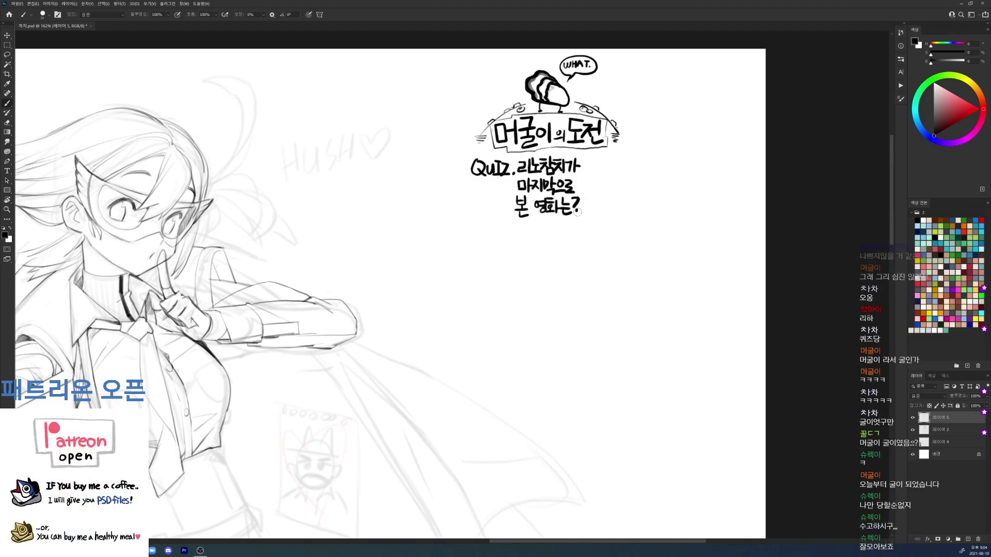
# Step: Switch back to the thin brush and refine the lines under the raised sleeve beside the chest, undoing the first stroke
pyautogui.moveTo(365, 377); pyautogui.dragTo(586, 329)
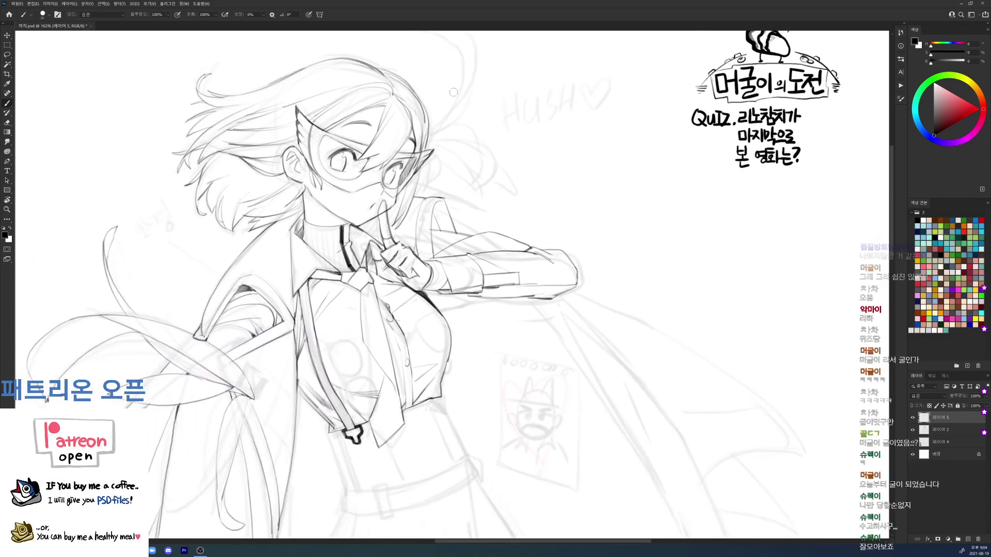
pyautogui.rightClick(451, 162)
pyautogui.click(506, 224)
pyautogui.click(433, 276)
pyautogui.moveTo(625, 221)
pyautogui.mouseDown()
pyautogui.moveTo(588, 247)
pyautogui.moveTo(515, 157)
pyautogui.mouseUp()
pyautogui.press('r')
pyautogui.moveTo(477, 315); pyautogui.dragTo(447, 360)
pyautogui.moveTo(477, 317); pyautogui.dragTo(462, 337)
pyautogui.hotkey('ctrl', 'z')
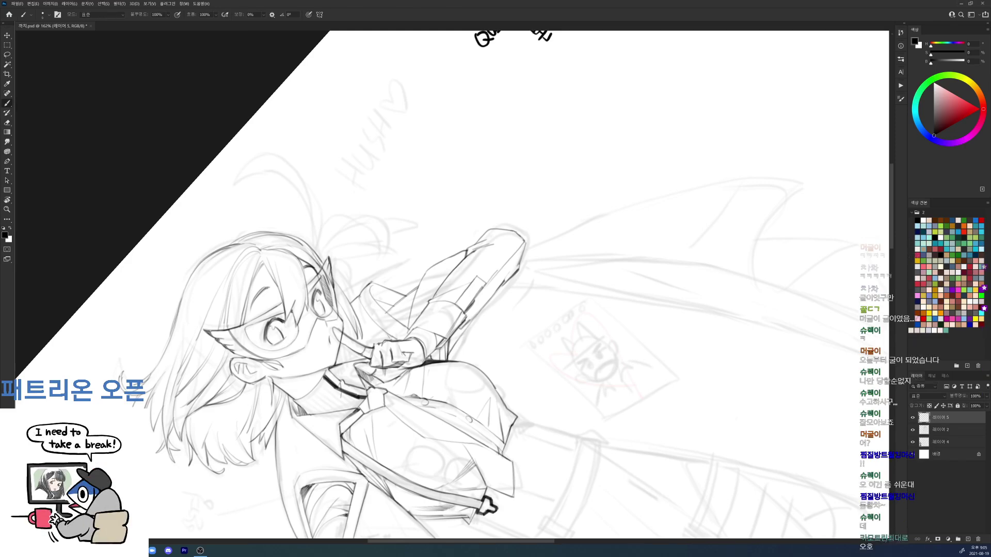
pyautogui.press('r')
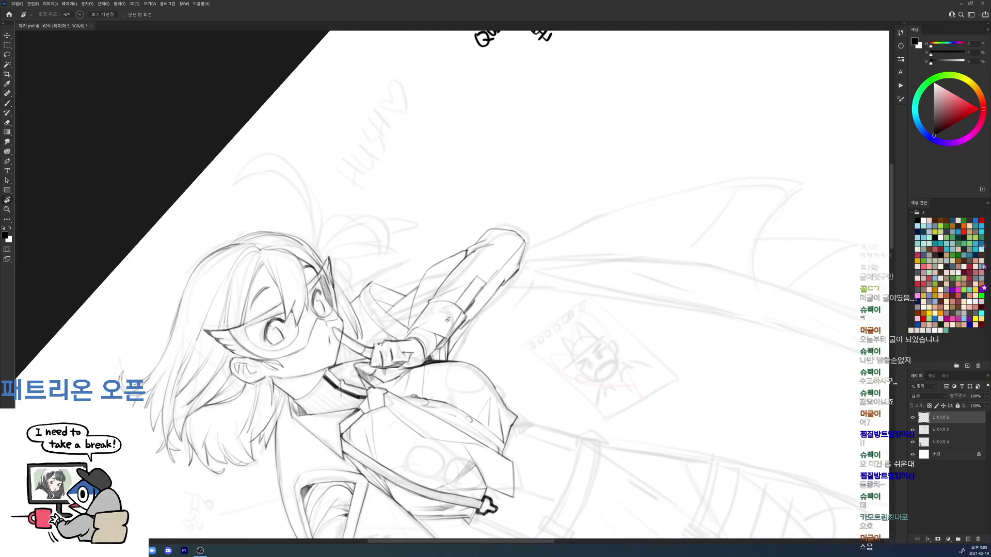
pyautogui.moveTo(585, 240); pyautogui.dragTo(579, 343)
pyautogui.moveTo(418, 329); pyautogui.dragTo(457, 321)
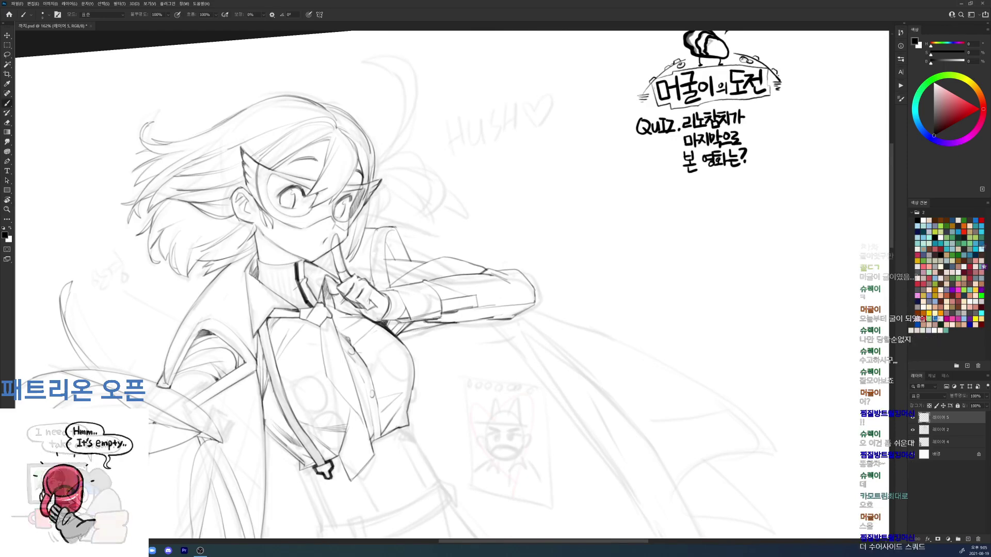
pyautogui.press('r')
pyautogui.moveTo(711, 237); pyautogui.dragTo(713, 258)
pyautogui.press('b')
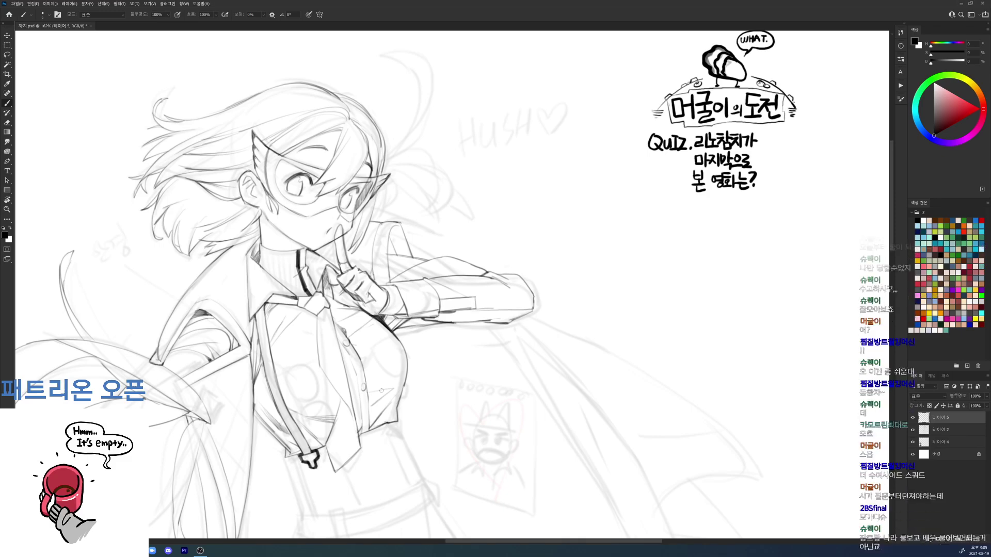
# Step: Return to the quiz doodle and select the thicker lettering brush
pyautogui.moveTo(481, 344); pyautogui.dragTo(511, 237)
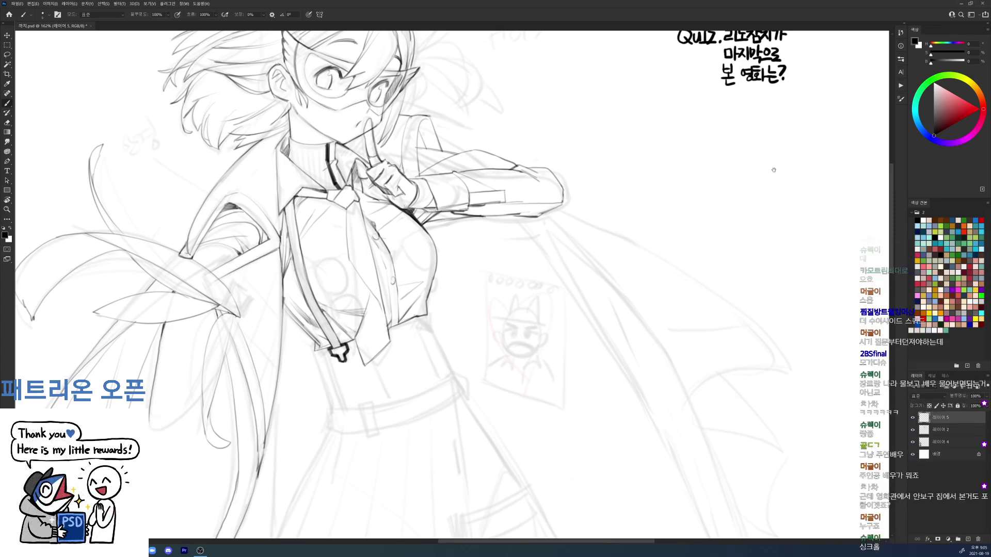
pyautogui.moveTo(769, 154); pyautogui.dragTo(561, 283)
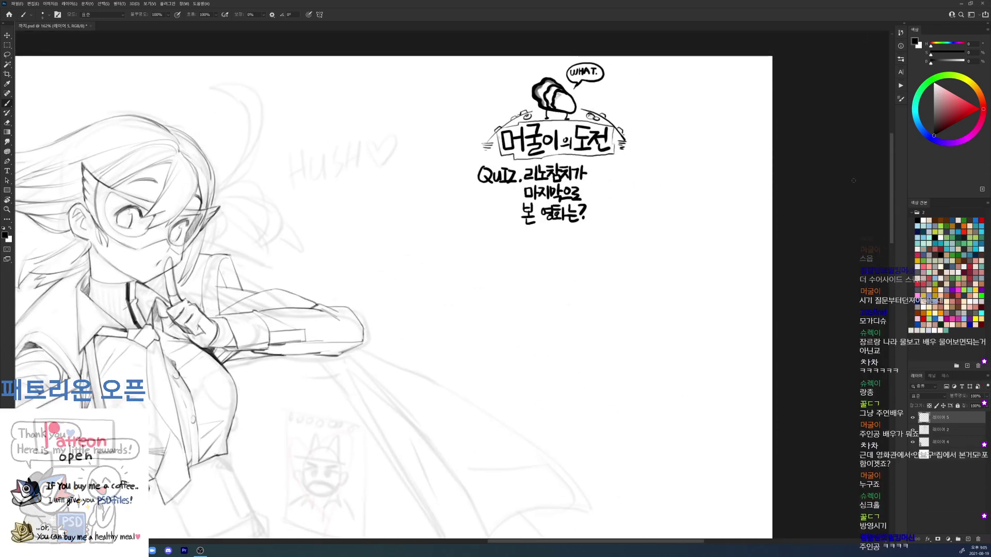
pyautogui.rightClick(614, 146)
pyautogui.doubleClick(653, 221)
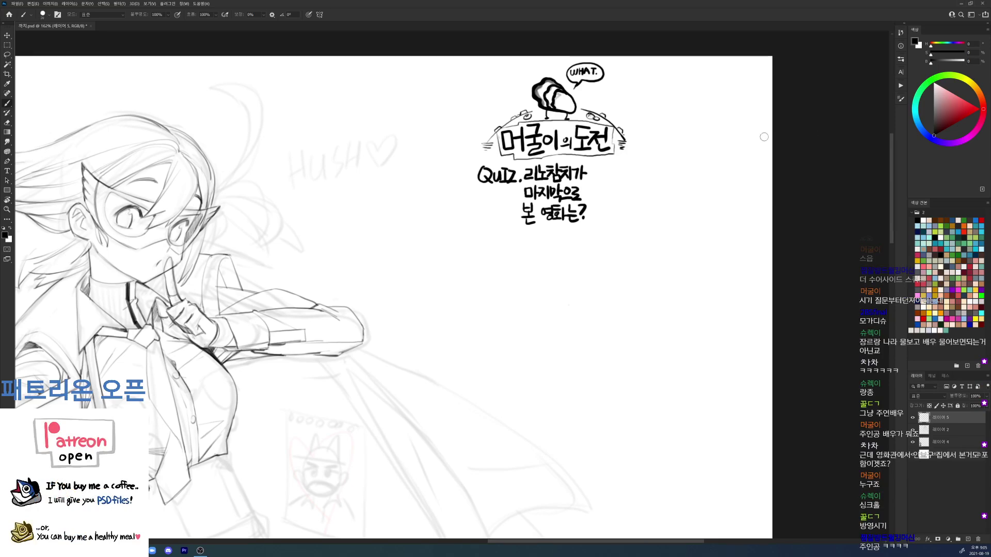
# Step: Handwrite the first hint question "1.주배우는?" in black beside the quiz text
pyautogui.moveTo(609, 169); pyautogui.dragTo(613, 179)
pyautogui.click(622, 177)
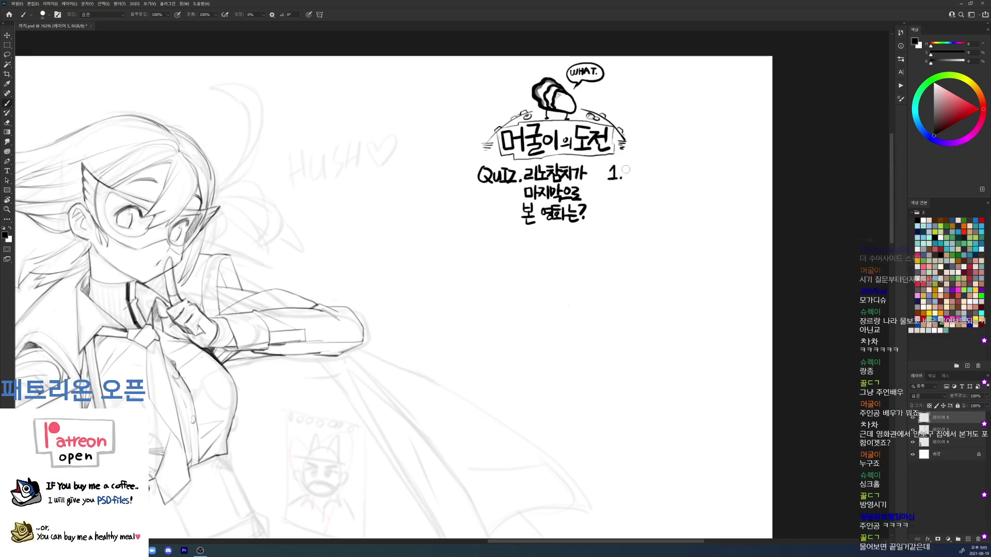
pyautogui.moveTo(621, 166)
pyautogui.mouseDown()
pyautogui.moveTo(631, 165)
pyautogui.moveTo(623, 175)
pyautogui.mouseUp()
pyautogui.moveTo(626, 170); pyautogui.dragTo(632, 174)
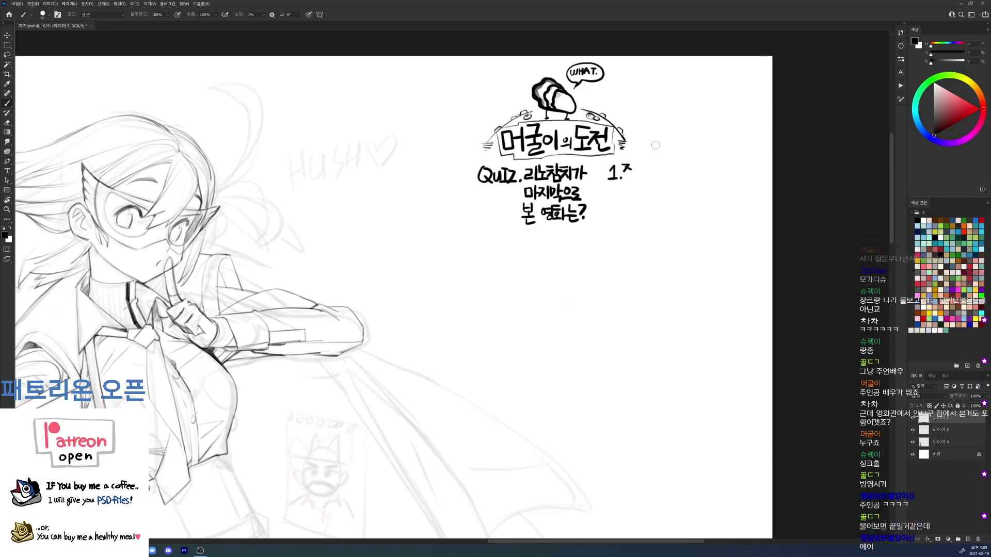
pyautogui.moveTo(624, 177); pyautogui.dragTo(634, 177)
pyautogui.moveTo(629, 178); pyautogui.dragTo(640, 175)
pyautogui.press('e')
pyautogui.press('b')
pyautogui.moveTo(636, 172); pyautogui.dragTo(644, 177)
pyautogui.moveTo(649, 165)
pyautogui.mouseDown()
pyautogui.moveTo(647, 175)
pyautogui.moveTo(650, 167)
pyautogui.mouseUp()
pyautogui.moveTo(648, 173); pyautogui.dragTo(656, 173)
pyautogui.moveTo(651, 173); pyautogui.dragTo(663, 171)
pyautogui.moveTo(655, 175); pyautogui.dragTo(668, 172)
pyautogui.click(668, 176)
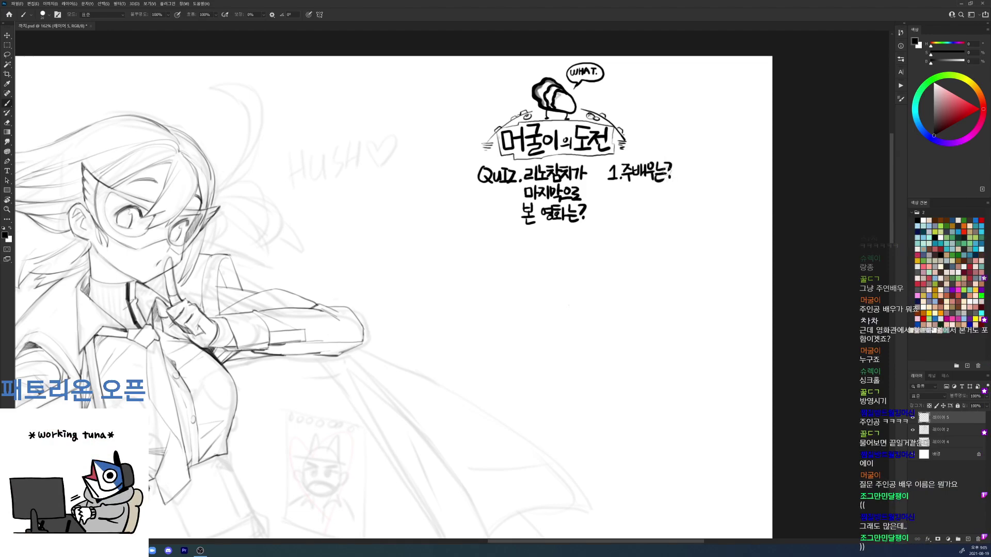
# Step: Handwrite an arrow and the answer "배우가 없습니다" beneath the first hint question
pyautogui.moveTo(619, 193); pyautogui.dragTo(631, 193)
pyautogui.moveTo(619, 197); pyautogui.dragTo(658, 194)
pyautogui.moveTo(654, 197); pyautogui.dragTo(670, 201)
pyautogui.moveTo(674, 186)
pyautogui.mouseDown()
pyautogui.moveTo(674, 203)
pyautogui.moveTo(650, 213)
pyautogui.moveTo(646, 222)
pyautogui.moveTo(658, 223)
pyautogui.mouseUp()
pyautogui.moveTo(657, 205); pyautogui.dragTo(671, 215)
pyautogui.moveTo(671, 204)
pyautogui.mouseDown()
pyautogui.moveTo(673, 218)
pyautogui.moveTo(681, 214)
pyautogui.mouseUp()
pyautogui.moveTo(682, 202); pyautogui.dragTo(683, 217)
# Step: Switch to the fine line brush and ink the suspender clip at the shirt's outer edge and both side contours of the waist
pyautogui.moveTo(358, 431); pyautogui.dragTo(511, 381)
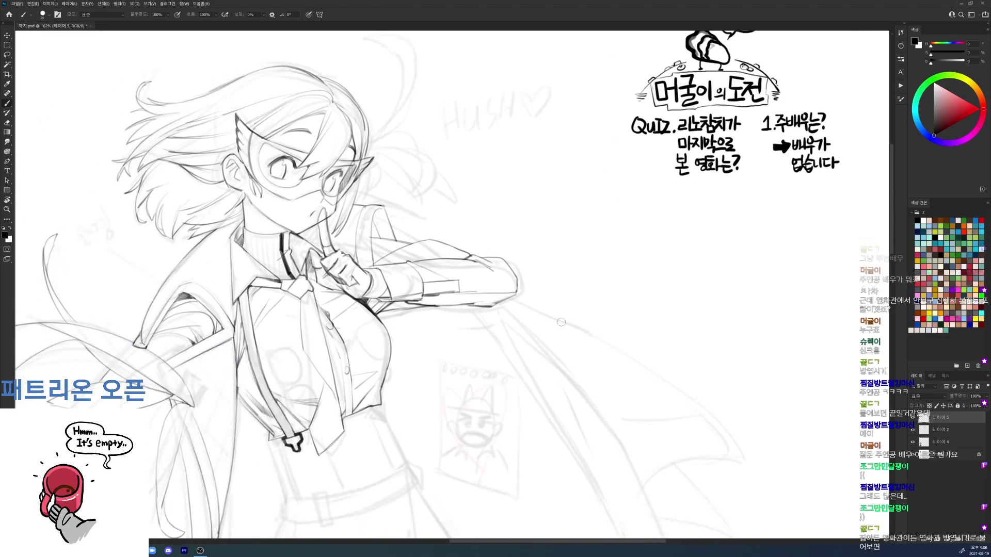
pyautogui.rightClick(499, 340)
pyautogui.click(554, 399)
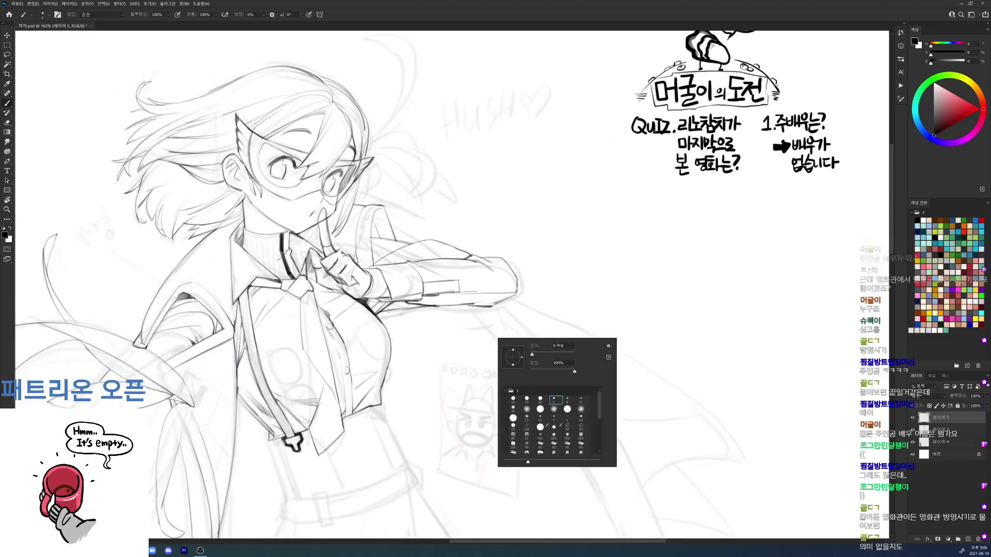
pyautogui.press('Return')
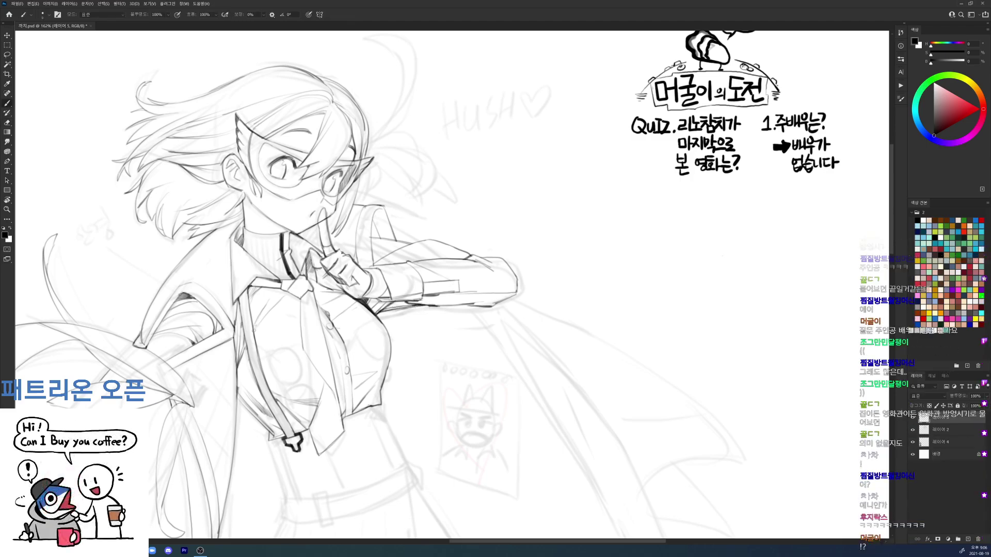
pyautogui.moveTo(302, 348)
pyautogui.mouseDown()
pyautogui.moveTo(379, 296)
pyautogui.moveTo(466, 275)
pyautogui.mouseUp()
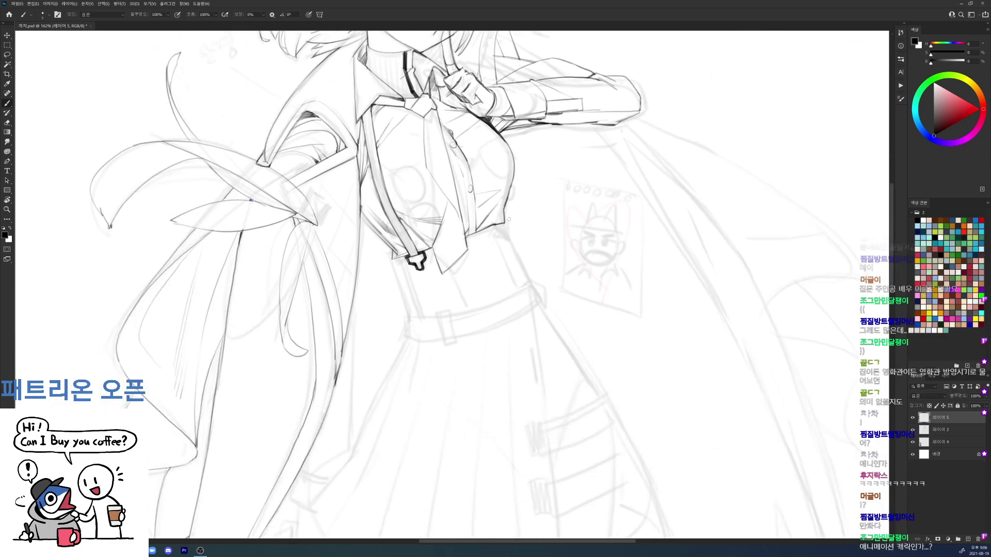
pyautogui.moveTo(507, 228)
pyautogui.mouseDown()
pyautogui.moveTo(511, 190)
pyautogui.moveTo(505, 225)
pyautogui.mouseUp()
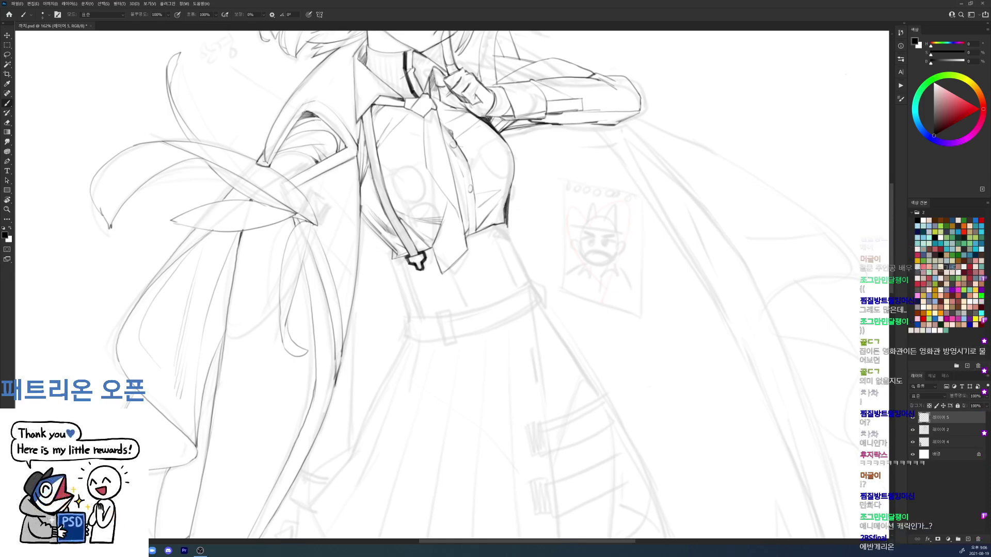
pyautogui.moveTo(514, 184); pyautogui.dragTo(513, 240)
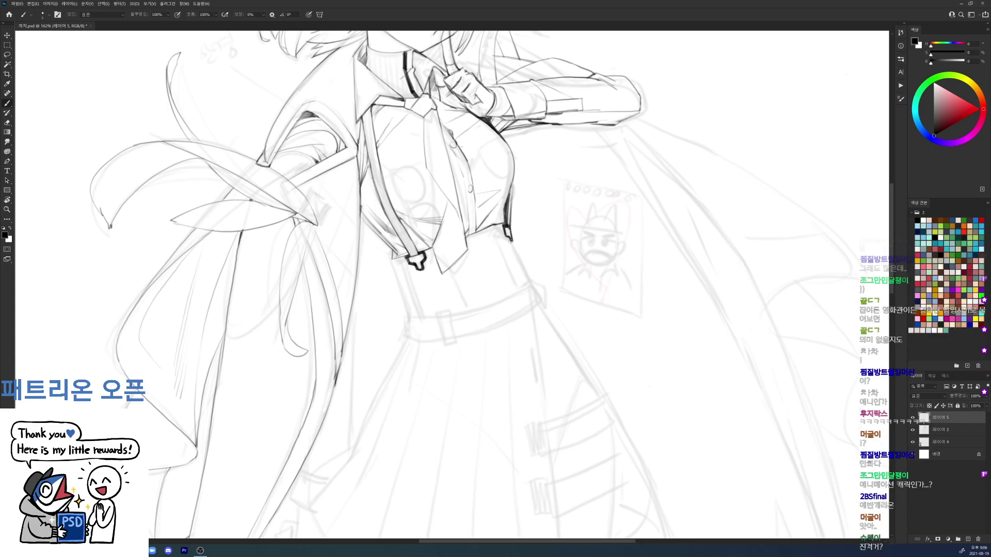
pyautogui.moveTo(511, 241); pyautogui.dragTo(525, 277)
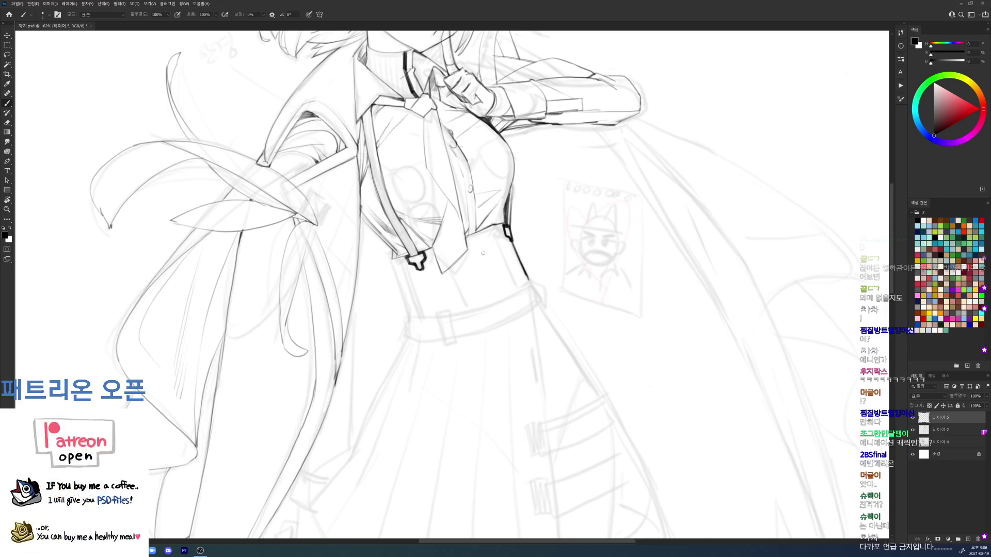
pyautogui.moveTo(395, 258); pyautogui.dragTo(409, 315)
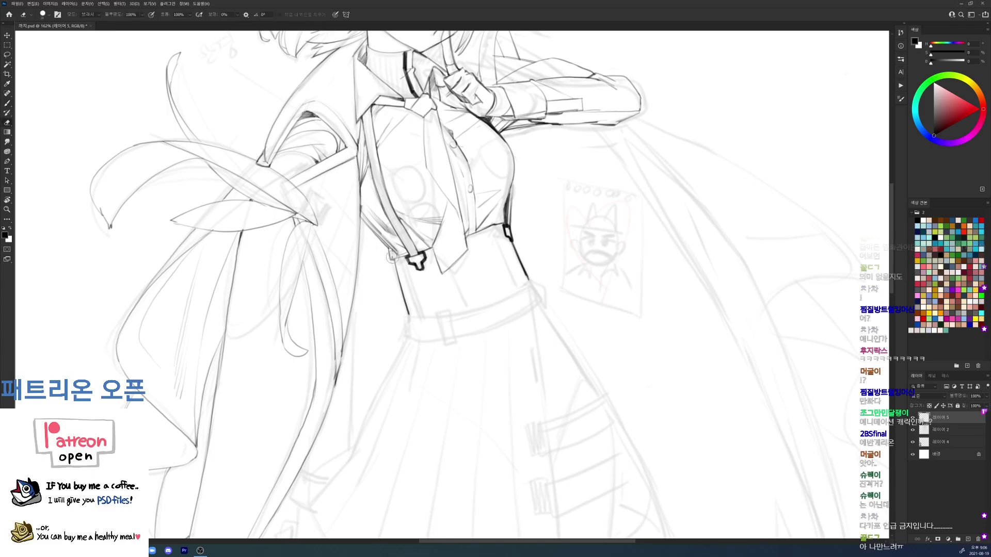
pyautogui.press('b')
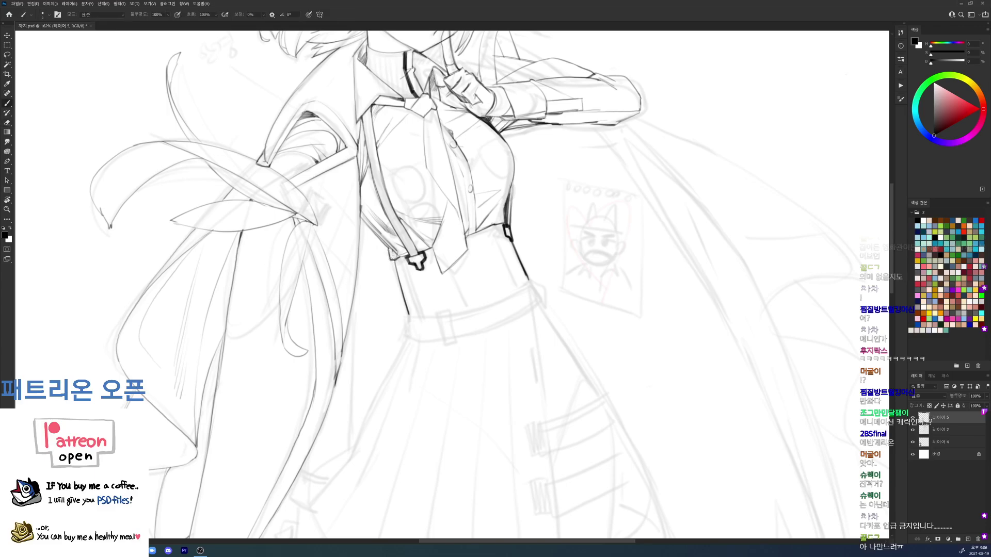
# Step: Draw thin vertical seam lines inside both sides of the bare waist section, between the shirt hem and the skirt
pyautogui.moveTo(413, 289); pyautogui.dragTo(396, 235)
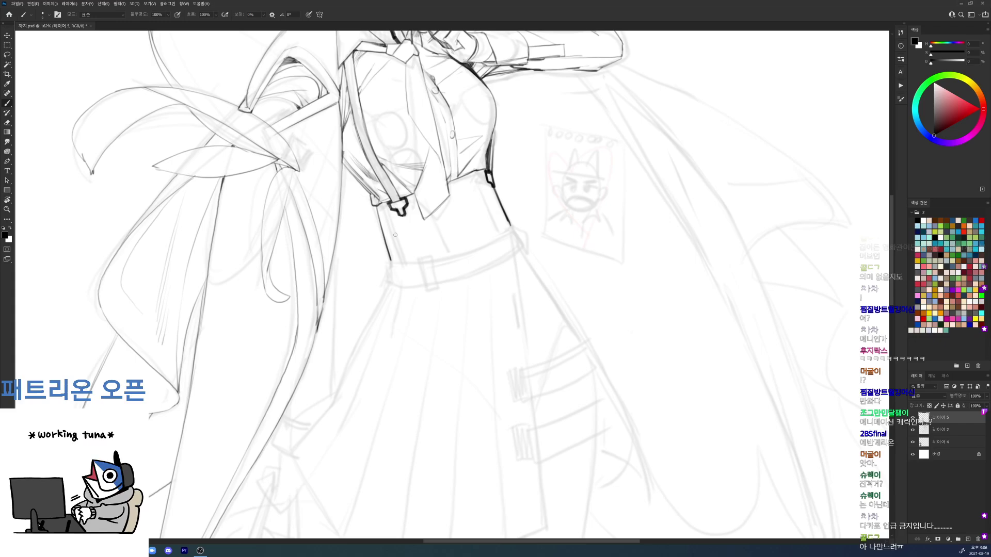
pyautogui.press('r')
pyautogui.moveTo(668, 270); pyautogui.dragTo(619, 170)
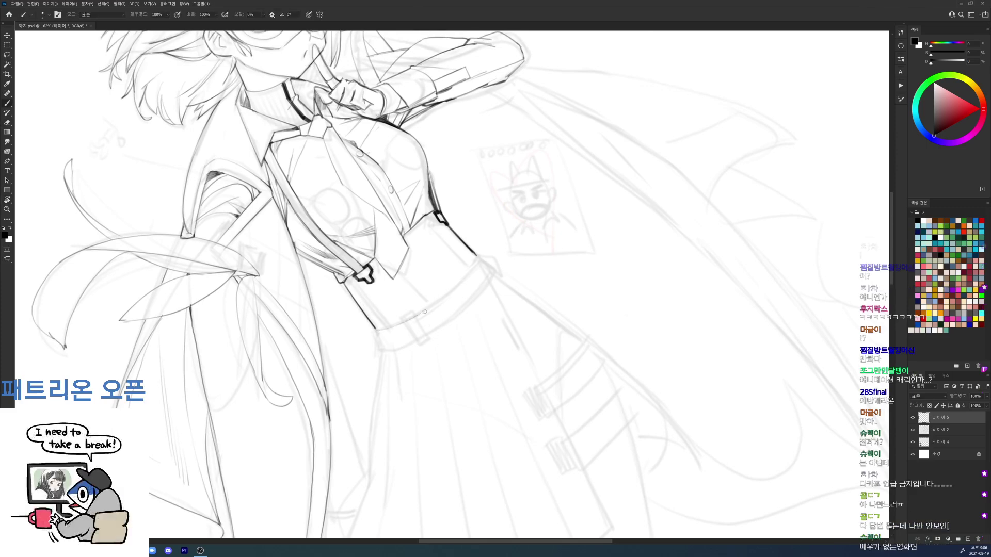
pyautogui.press('r')
pyautogui.moveTo(646, 183); pyautogui.dragTo(536, 189)
pyautogui.press('r')
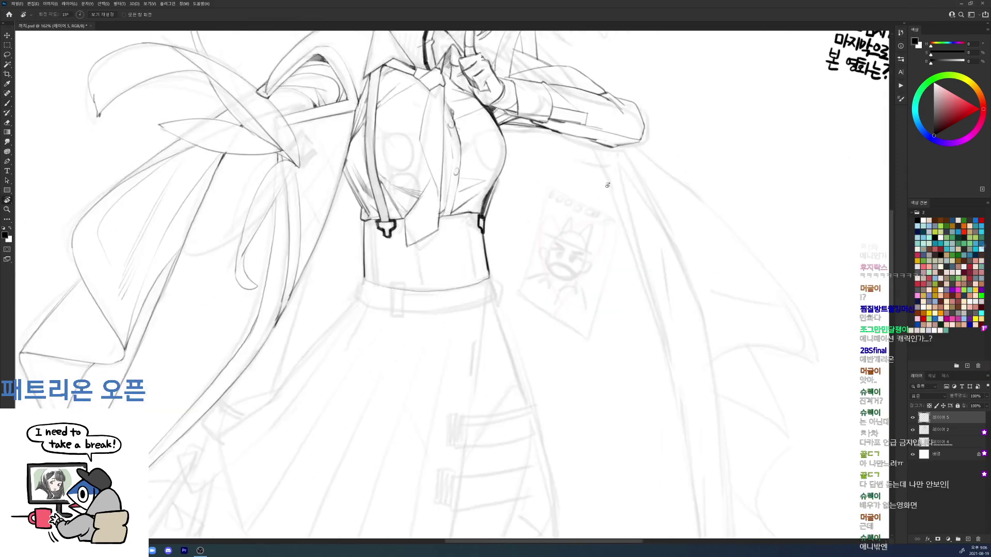
pyautogui.moveTo(607, 197); pyautogui.dragTo(559, 160)
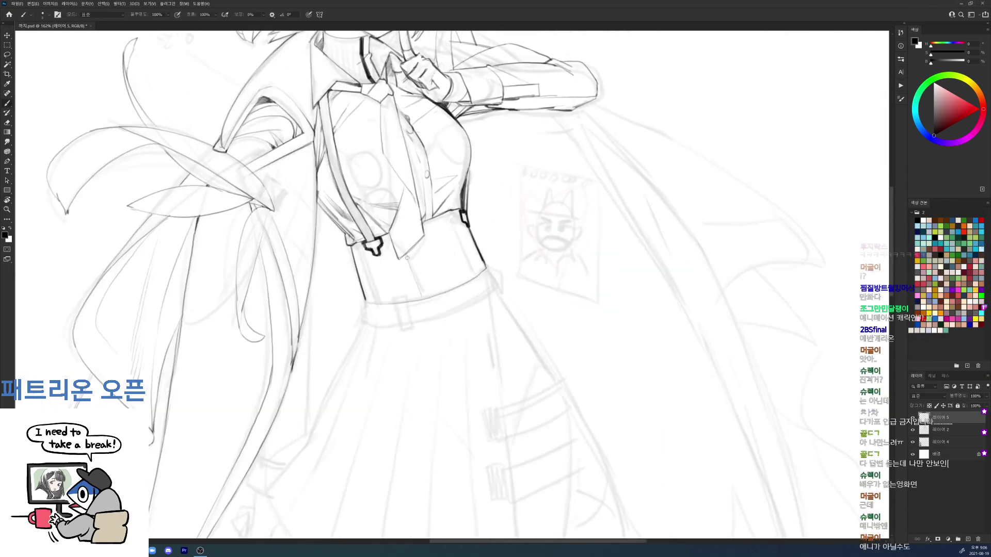
pyautogui.moveTo(364, 276); pyautogui.dragTo(375, 303)
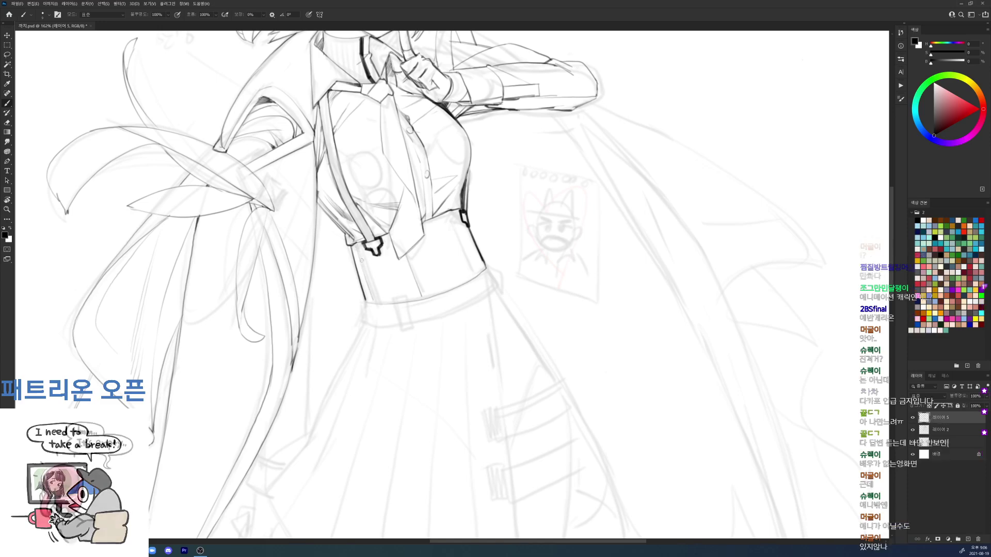
pyautogui.moveTo(362, 258); pyautogui.dragTo(373, 295)
pyautogui.moveTo(454, 230); pyautogui.dragTo(470, 265)
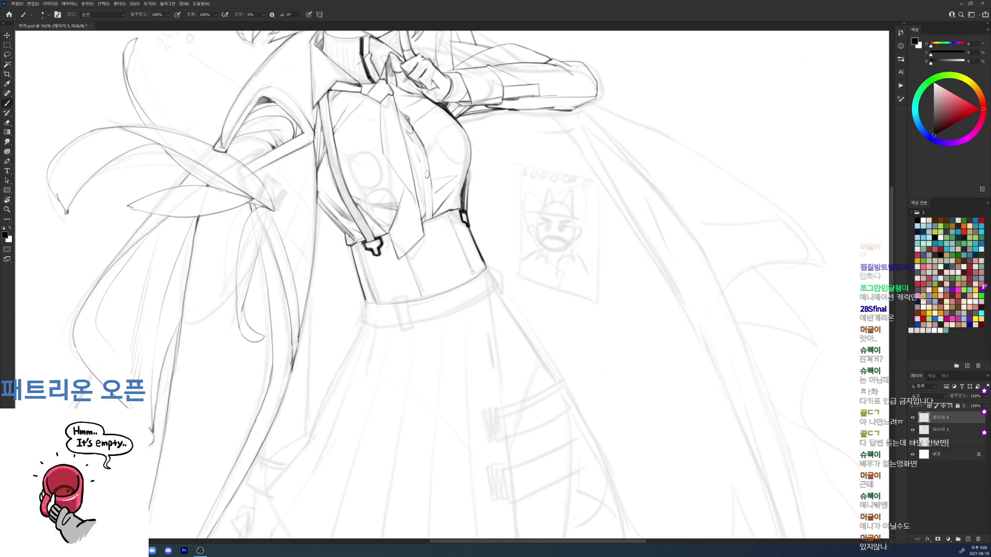
pyautogui.moveTo(449, 213); pyautogui.dragTo(474, 274)
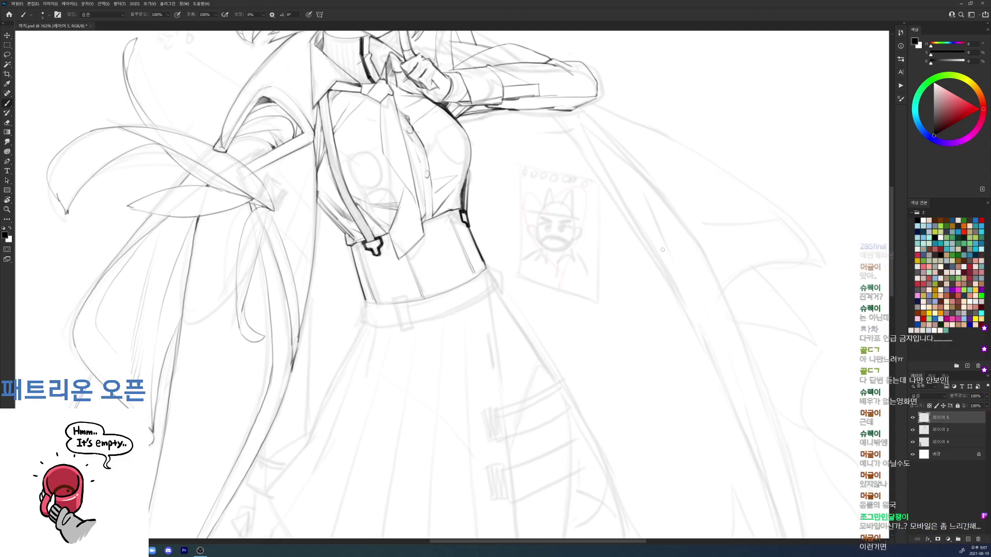
# Step: Ink the curved upper edge of the skirt's waistband, joining the two waist contours
pyautogui.scroll(3, 571, 283)
pyautogui.press('r')
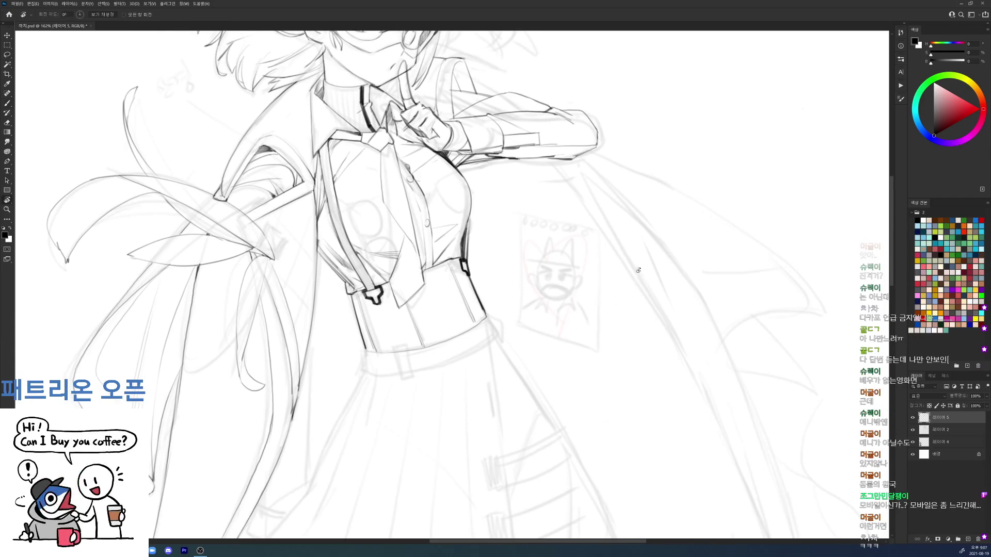
pyautogui.moveTo(633, 291); pyautogui.dragTo(582, 178)
pyautogui.press('b')
pyautogui.moveTo(416, 385)
pyautogui.mouseDown()
pyautogui.moveTo(467, 345)
pyautogui.moveTo(497, 295)
pyautogui.moveTo(483, 331)
pyautogui.moveTo(492, 302)
pyautogui.mouseUp()
pyautogui.press('e')
pyautogui.press('b')
pyautogui.press('r')
pyautogui.moveTo(639, 239); pyautogui.dragTo(618, 385)
pyautogui.press('b')
pyautogui.press('r')
pyautogui.moveTo(613, 232); pyautogui.dragTo(594, 194)
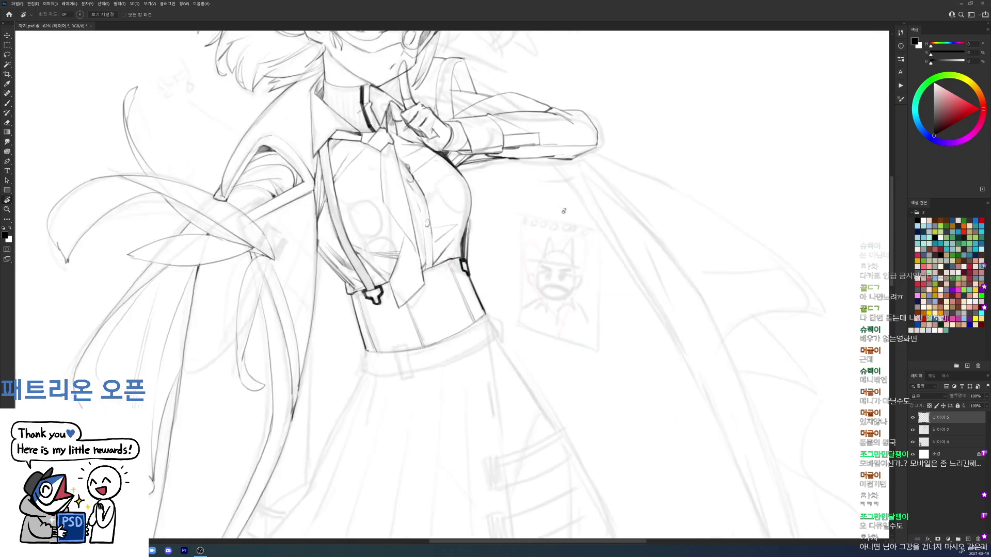
pyautogui.press('b')
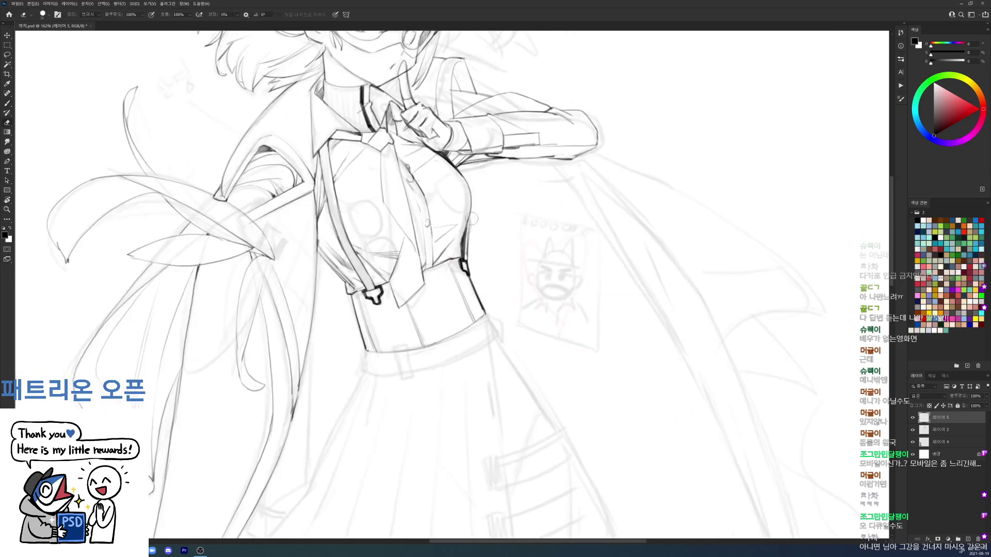
# Step: Ink the long side edge of the skirt from the waistband to the hem, on the side with the thigh straps
pyautogui.hotkey('ctrl', '0')
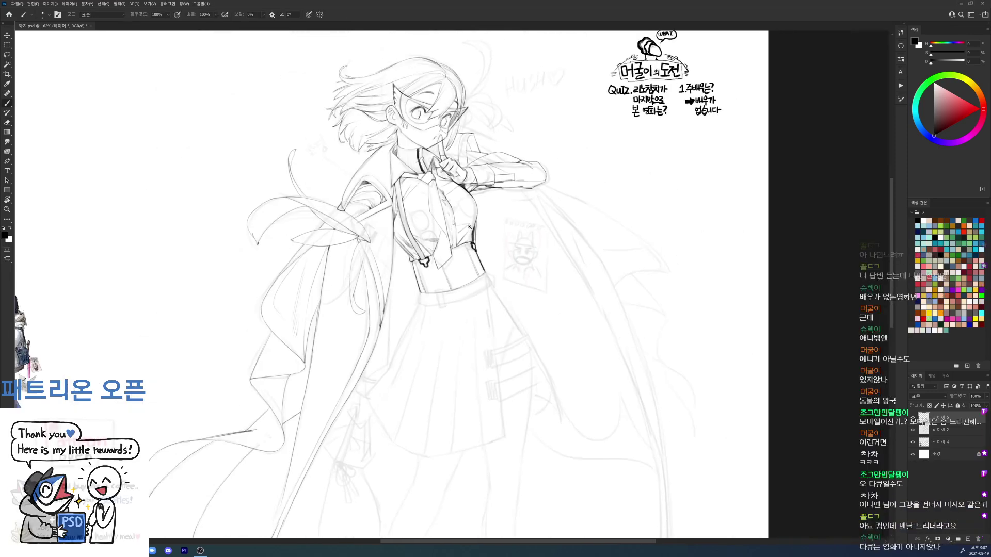
pyautogui.moveTo(469, 225)
pyautogui.mouseDown()
pyautogui.moveTo(552, 70)
pyautogui.moveTo(580, 138)
pyautogui.moveTo(603, 345)
pyautogui.mouseUp()
pyautogui.hotkey('ctrl', 'z')
pyautogui.hotkey('ctrl', 'z')
pyautogui.moveTo(595, 273); pyautogui.dragTo(611, 461)
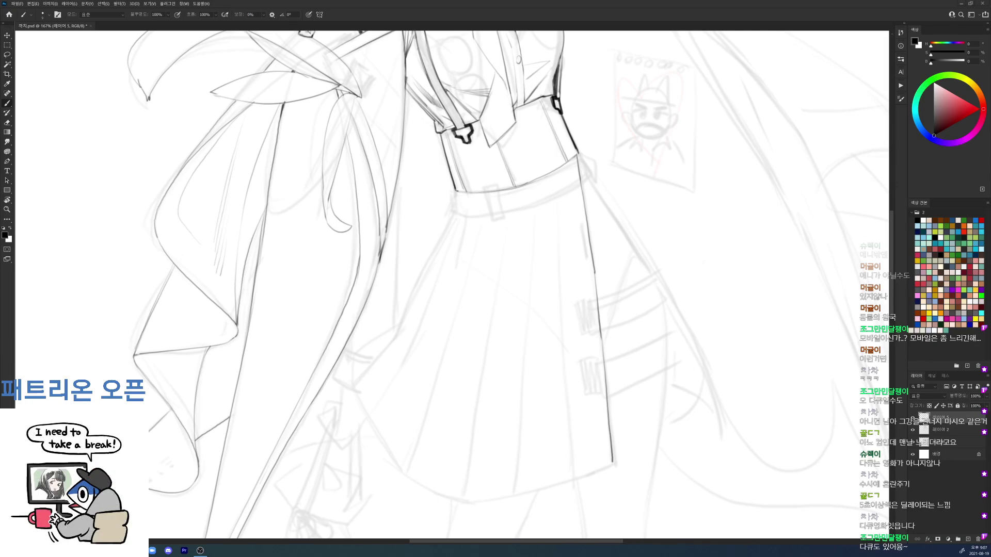
# Step: Ink the skirt's opposite side edge from the waistband down to the cape, darkening it with repeated strokes
pyautogui.moveTo(616, 317); pyautogui.dragTo(650, 227)
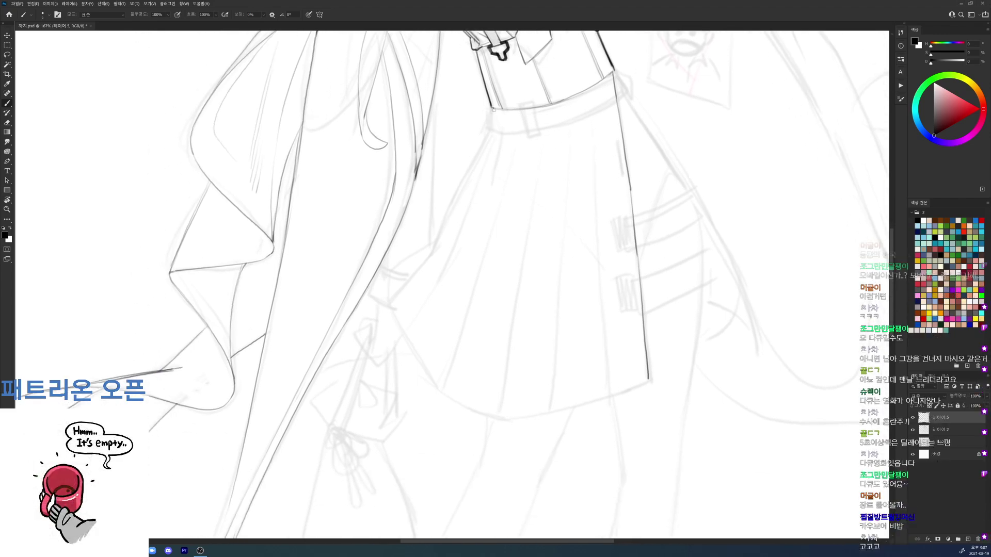
pyautogui.moveTo(437, 231); pyautogui.dragTo(493, 125)
pyautogui.hotkey('ctrl', 'z')
pyautogui.moveTo(436, 235); pyautogui.dragTo(493, 125)
pyautogui.moveTo(449, 205); pyautogui.dragTo(492, 127)
pyautogui.moveTo(432, 249); pyautogui.dragTo(446, 213)
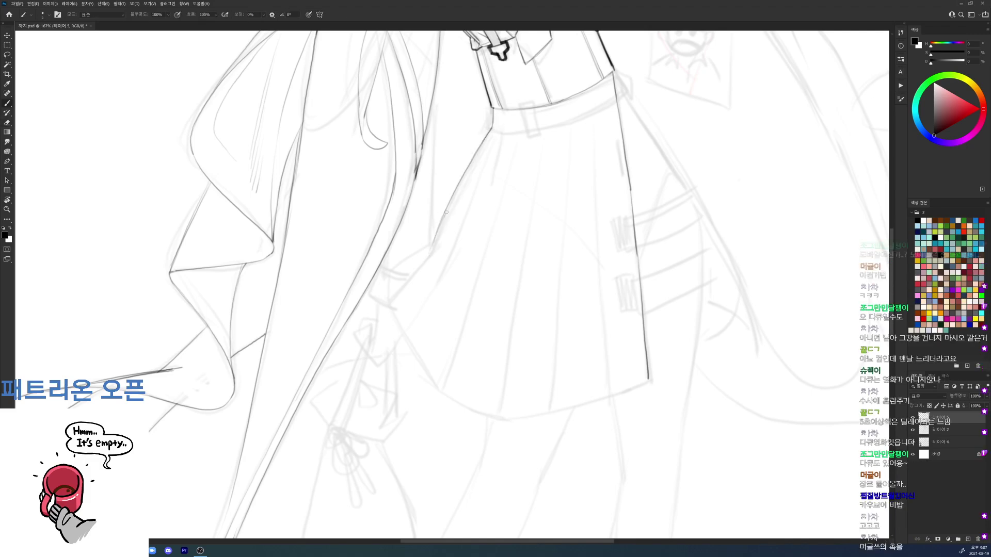
pyautogui.moveTo(428, 253); pyautogui.dragTo(450, 201)
pyautogui.press('e')
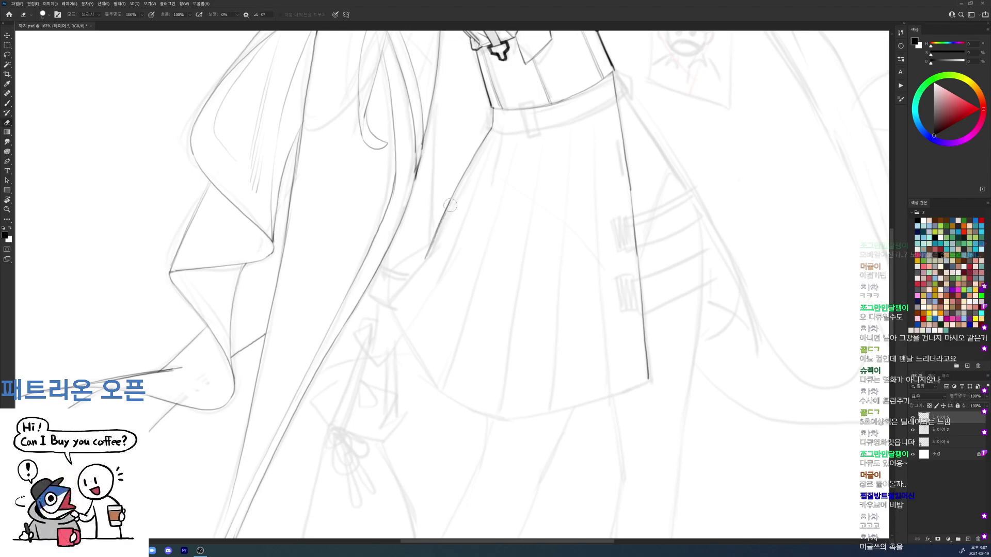
# Step: Extend the skirt's side edge to its lower corner and ink the curved hem across to the other side
pyautogui.scroll(-1, 498, 188)
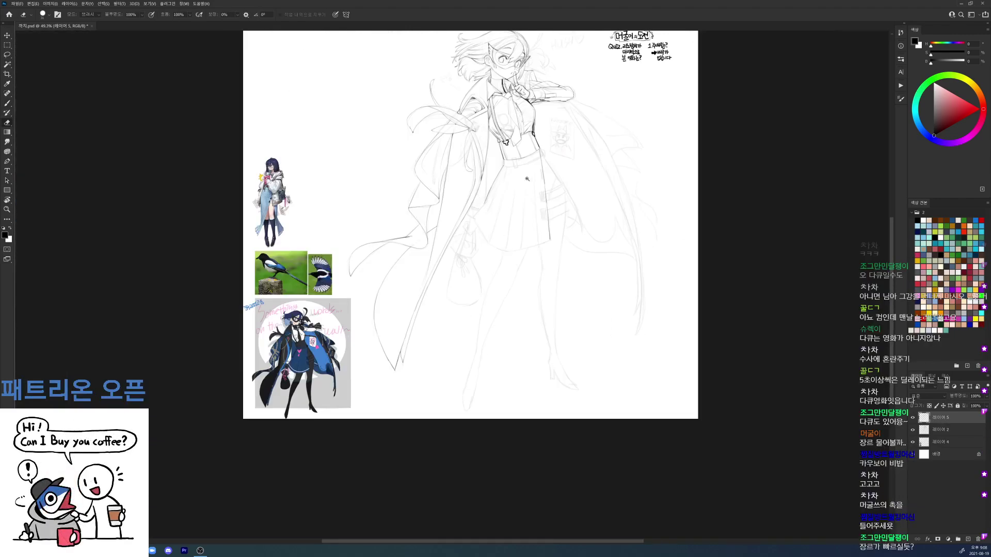
pyautogui.moveTo(527, 180); pyautogui.dragTo(549, 179)
pyautogui.press('b')
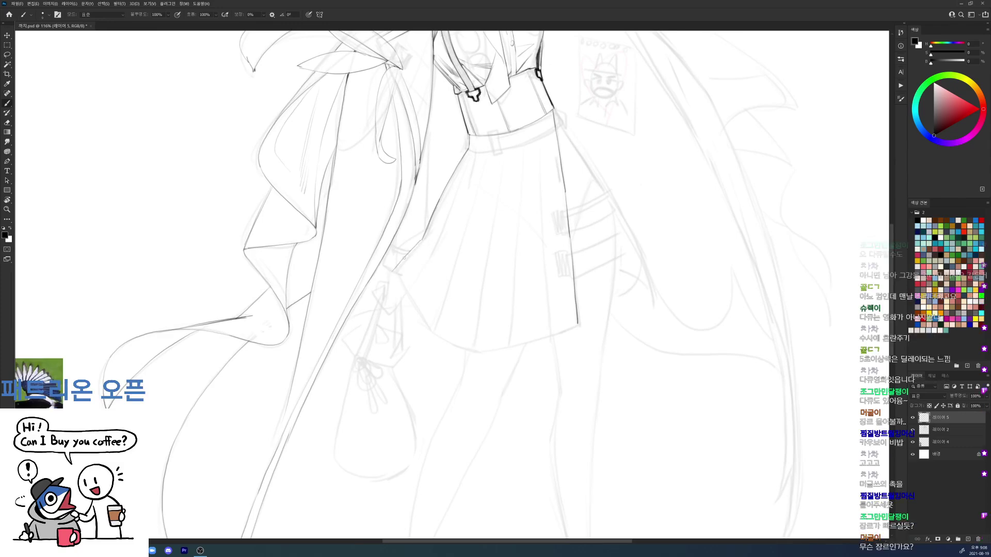
pyautogui.moveTo(392, 272); pyautogui.dragTo(423, 238)
pyautogui.press('r')
pyautogui.moveTo(523, 223); pyautogui.dragTo(547, 272)
pyautogui.moveTo(408, 241)
pyautogui.mouseDown()
pyautogui.moveTo(406, 279)
pyautogui.moveTo(429, 352)
pyautogui.moveTo(517, 388)
pyautogui.mouseUp()
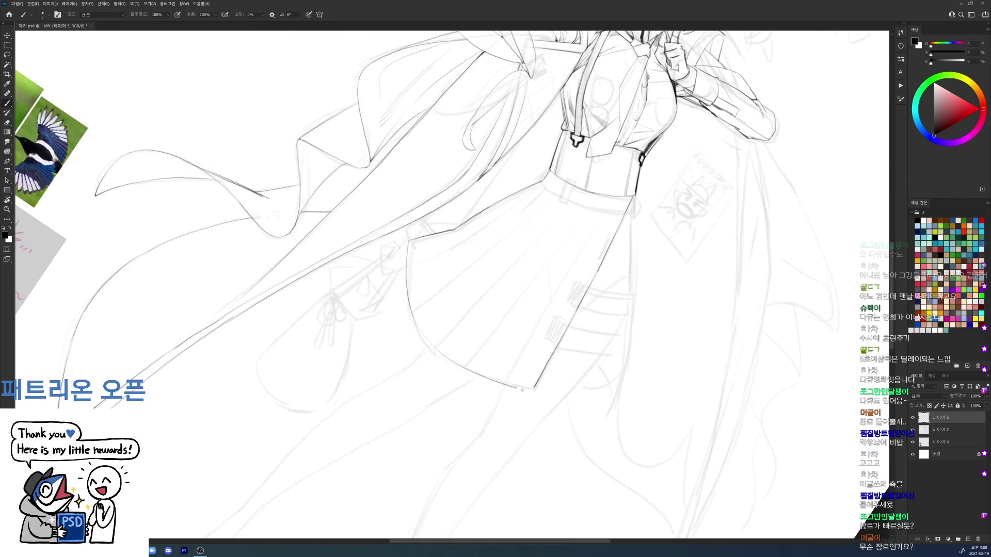
pyautogui.press('r')
pyautogui.moveTo(608, 260); pyautogui.dragTo(549, 160)
pyautogui.press('e')
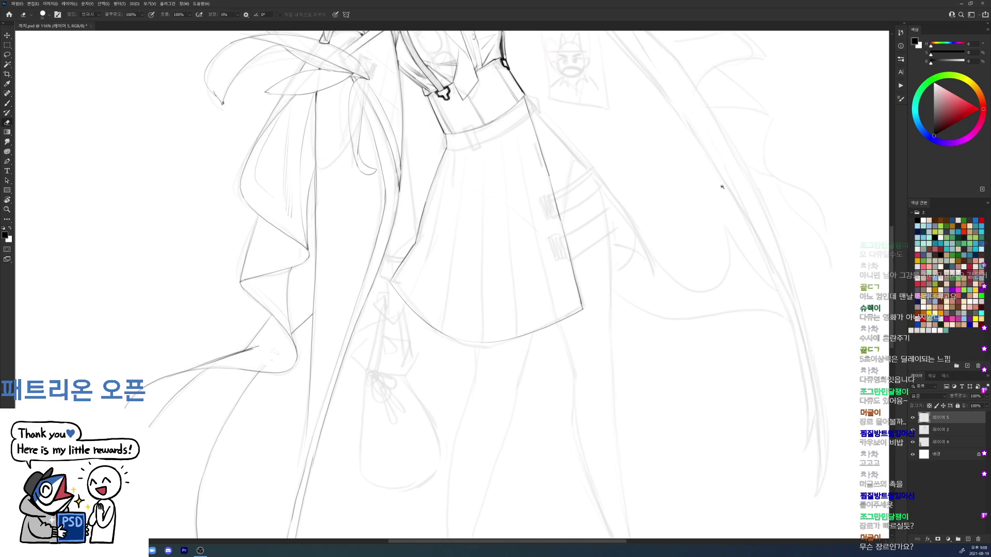
# Step: Return to the quiz notes, switch to the thicker lettering brush and handwrite the next line of hint text
pyautogui.moveTo(721, 187); pyautogui.dragTo(651, 187)
pyautogui.press('r')
pyautogui.moveTo(751, 133); pyautogui.dragTo(772, 184)
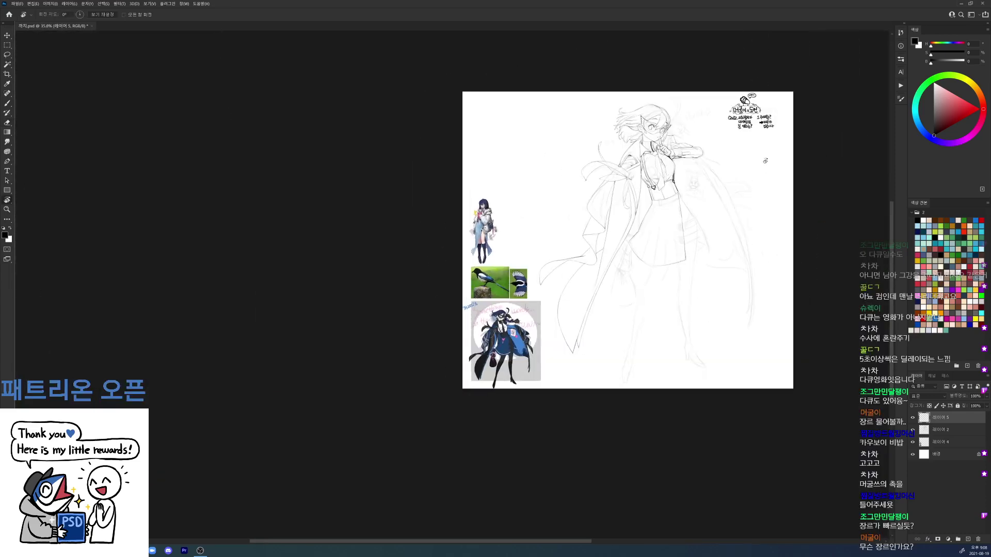
pyautogui.moveTo(782, 123); pyautogui.dragTo(826, 132)
pyautogui.press('b')
pyautogui.rightClick(742, 148)
pyautogui.doubleClick(784, 206)
pyautogui.moveTo(674, 154)
pyautogui.mouseDown()
pyautogui.moveTo(684, 165)
pyautogui.moveTo(693, 160)
pyautogui.mouseUp()
pyautogui.click(685, 165)
pyautogui.moveTo(697, 150); pyautogui.dragTo(701, 156)
pyautogui.moveTo(695, 162)
pyautogui.mouseDown()
pyautogui.moveTo(715, 159)
pyautogui.moveTo(685, 181)
pyautogui.moveTo(712, 178)
pyautogui.mouseUp()
pyautogui.click(715, 163)
pyautogui.moveTo(712, 172)
pyautogui.mouseDown()
pyautogui.moveTo(723, 185)
pyautogui.moveTo(737, 177)
pyautogui.mouseUp()
pyautogui.moveTo(737, 168)
pyautogui.mouseDown()
pyautogui.moveTo(738, 184)
pyautogui.moveTo(747, 174)
pyautogui.mouseUp()
pyautogui.moveTo(752, 171)
pyautogui.mouseDown()
pyautogui.moveTo(753, 183)
pyautogui.moveTo(765, 174)
pyautogui.mouseUp()
pyautogui.moveTo(765, 171); pyautogui.dragTo(768, 186)
# Step: Switch back to the thin line brush and ink the bottom edge of the midriff along the skirt's waistband
pyautogui.moveTo(513, 324)
pyautogui.mouseDown()
pyautogui.moveTo(662, 266)
pyautogui.moveTo(604, 246)
pyautogui.moveTo(542, 310)
pyautogui.moveTo(584, 237)
pyautogui.moveTo(634, 237)
pyautogui.mouseUp()
pyautogui.rightClick(579, 297)
pyautogui.click(640, 361)
pyautogui.press('Return')
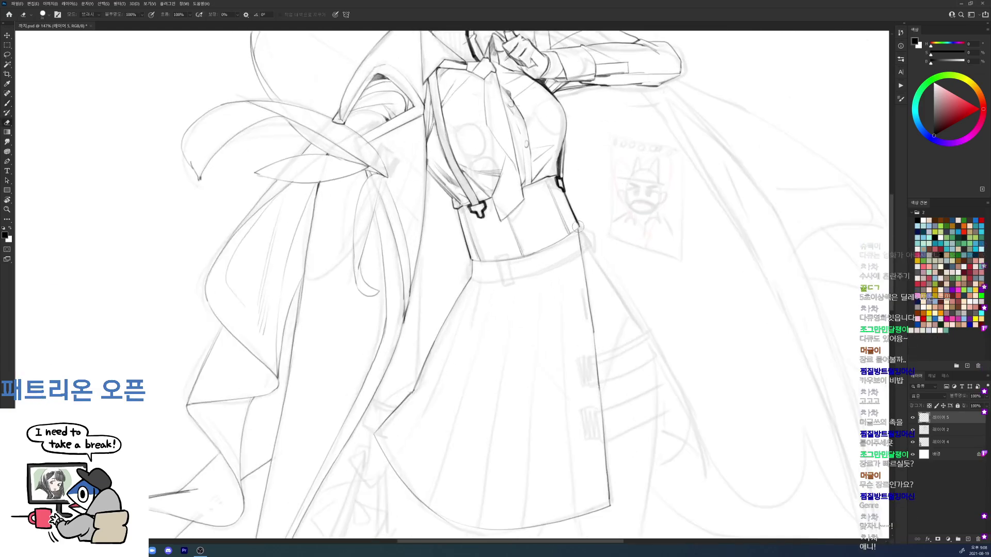
pyautogui.press('r')
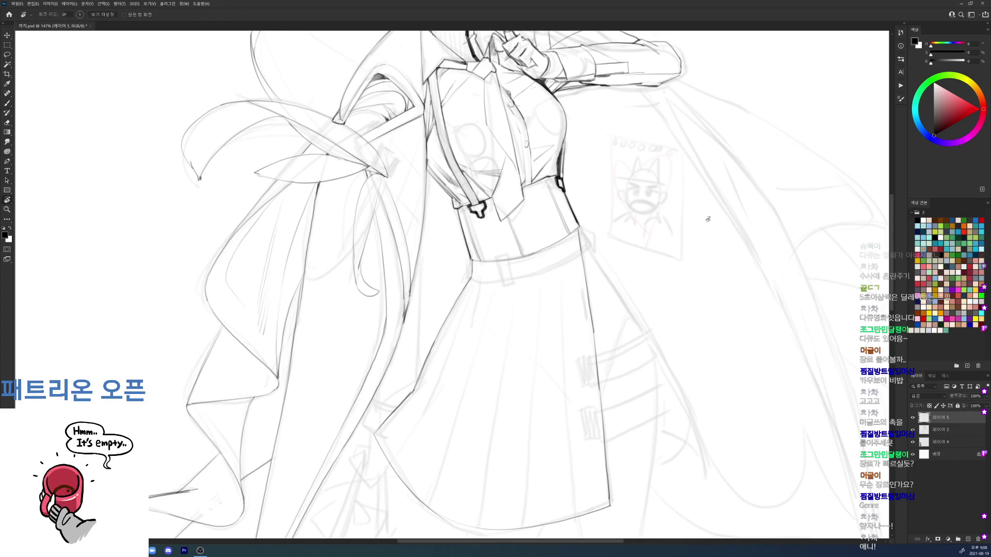
pyautogui.moveTo(605, 216); pyautogui.dragTo(526, 133)
pyautogui.press('e')
pyautogui.press('b')
pyautogui.moveTo(497, 182); pyautogui.dragTo(483, 213)
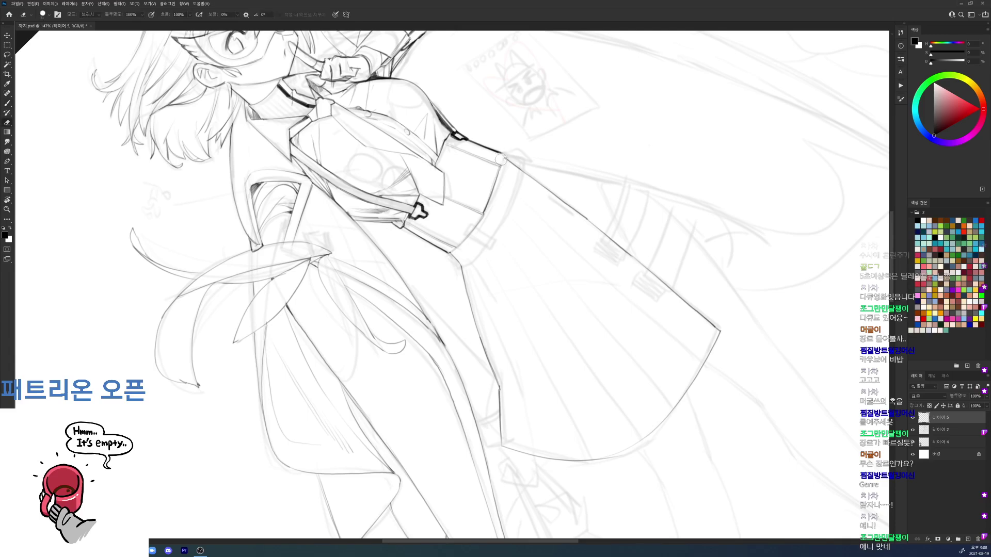
pyautogui.press('r')
pyautogui.moveTo(649, 103); pyautogui.dragTo(585, 230)
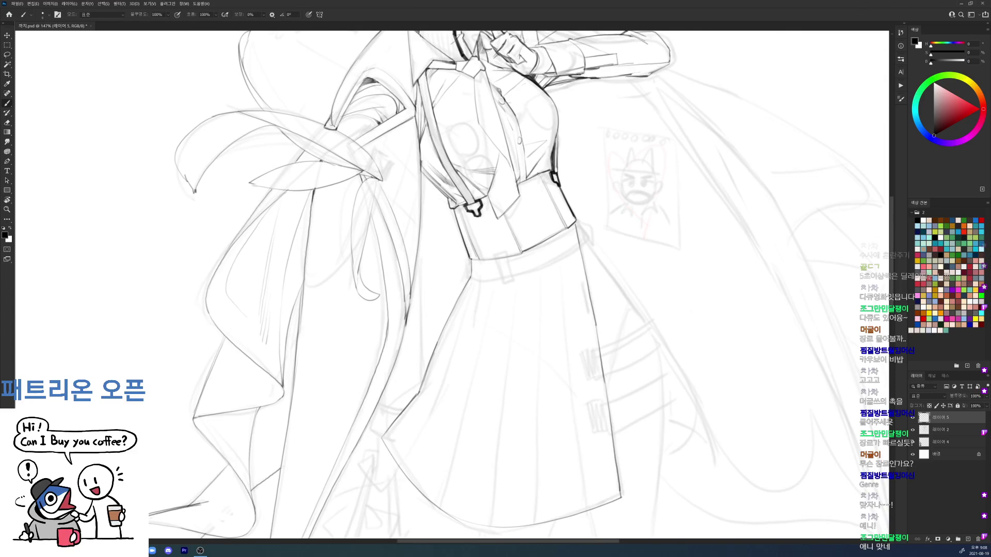
# Step: Ink the hip line below the waistband and the upper outer edge of the skirt's back panel beside the strapped thigh
pyautogui.press('z')
pyautogui.moveTo(627, 155); pyautogui.dragTo(583, 156)
pyautogui.press('r')
pyautogui.moveTo(746, 166); pyautogui.dragTo(668, 104)
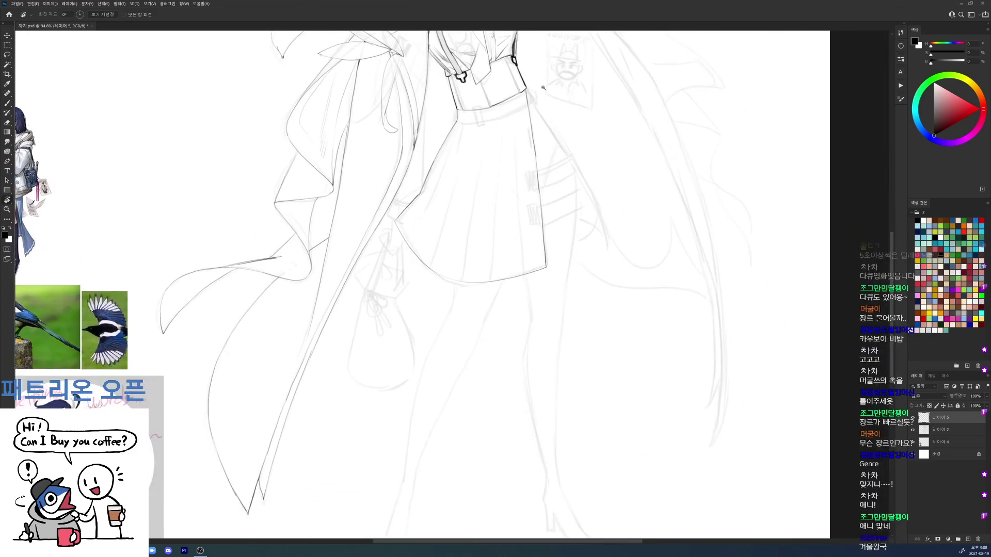
pyautogui.scroll(3, 541, 86)
pyautogui.press('b')
pyautogui.moveTo(516, 94); pyautogui.dragTo(519, 121)
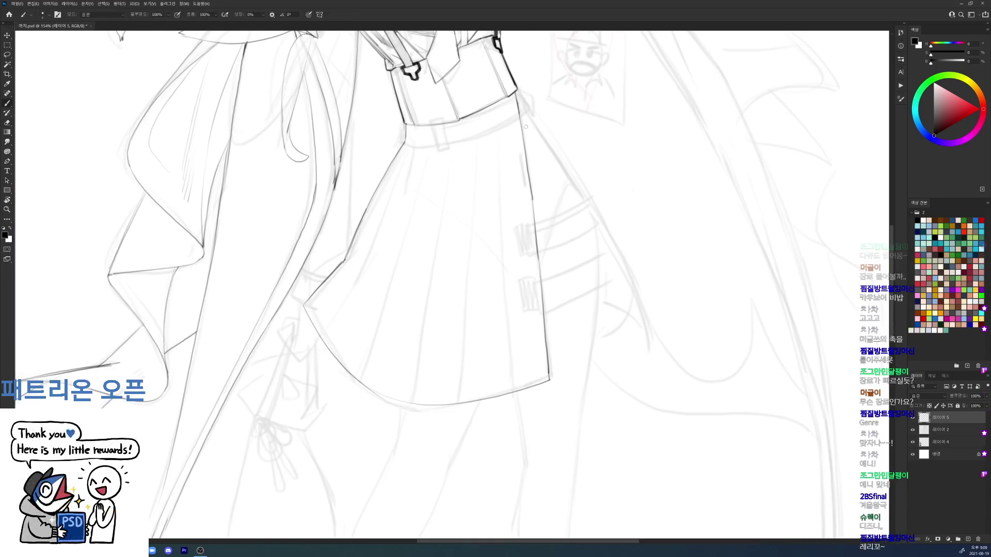
pyautogui.moveTo(523, 126); pyautogui.dragTo(569, 170)
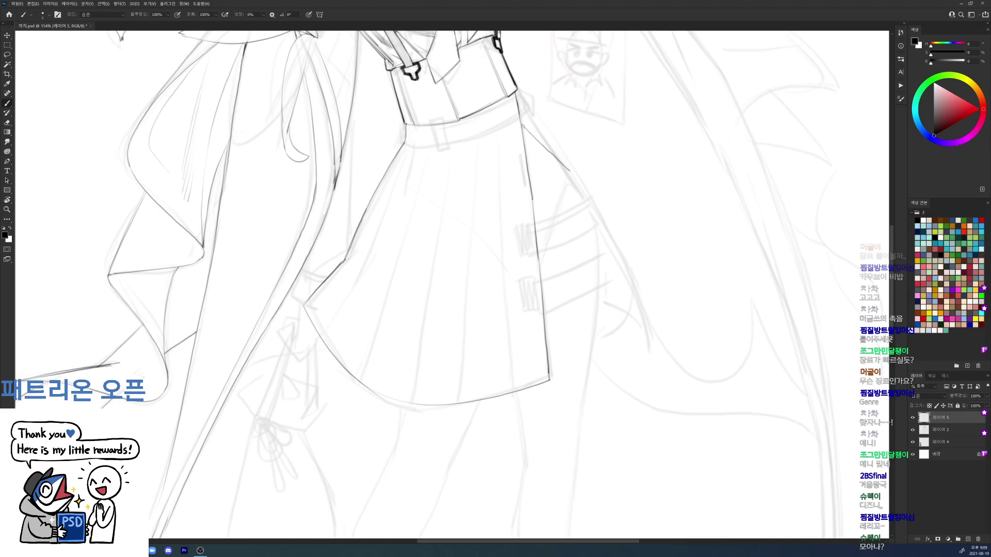
pyautogui.hotkey('ctrl', 'z')
pyautogui.moveTo(522, 127); pyautogui.dragTo(570, 174)
pyautogui.moveTo(522, 96); pyautogui.dragTo(586, 192)
pyautogui.moveTo(589, 230); pyautogui.dragTo(571, 199)
# Step: Ink the outer contour of the strapped thigh as one smooth curve, undoing and redrawing it until it fits
pyautogui.moveTo(552, 141)
pyautogui.mouseDown()
pyautogui.moveTo(572, 179)
pyautogui.moveTo(583, 274)
pyautogui.mouseUp()
pyautogui.hotkey('ctrl', 'z')
pyautogui.moveTo(552, 142)
pyautogui.mouseDown()
pyautogui.moveTo(579, 206)
pyautogui.moveTo(578, 281)
pyautogui.mouseUp()
pyautogui.hotkey('ctrl', 'z')
pyautogui.moveTo(554, 143)
pyautogui.mouseDown()
pyautogui.moveTo(581, 239)
pyautogui.moveTo(578, 229)
pyautogui.moveTo(577, 274)
pyautogui.mouseUp()
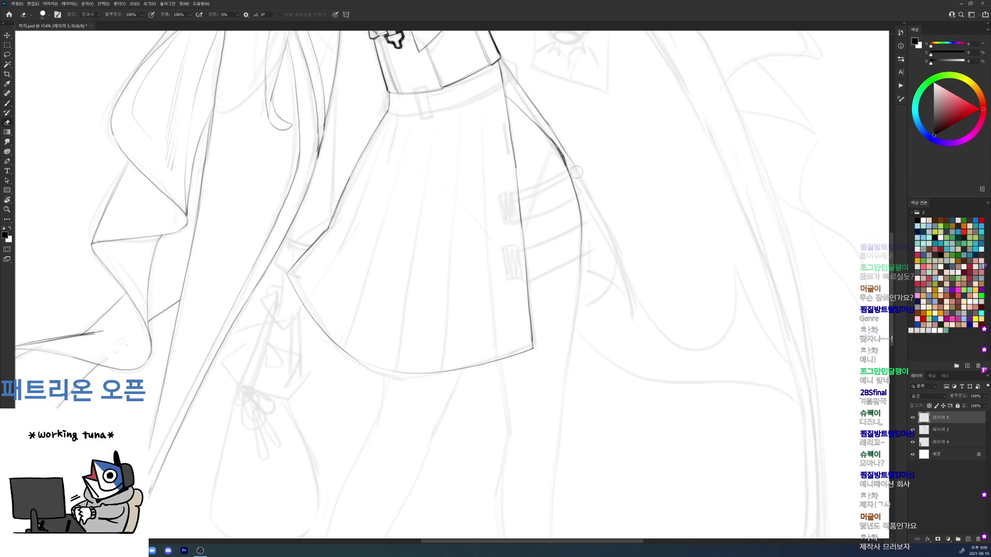
# Step: Clean up the crossing at the hip and extend the back panel's outer edge down to its pointed tip
pyautogui.moveTo(567, 159); pyautogui.dragTo(595, 210)
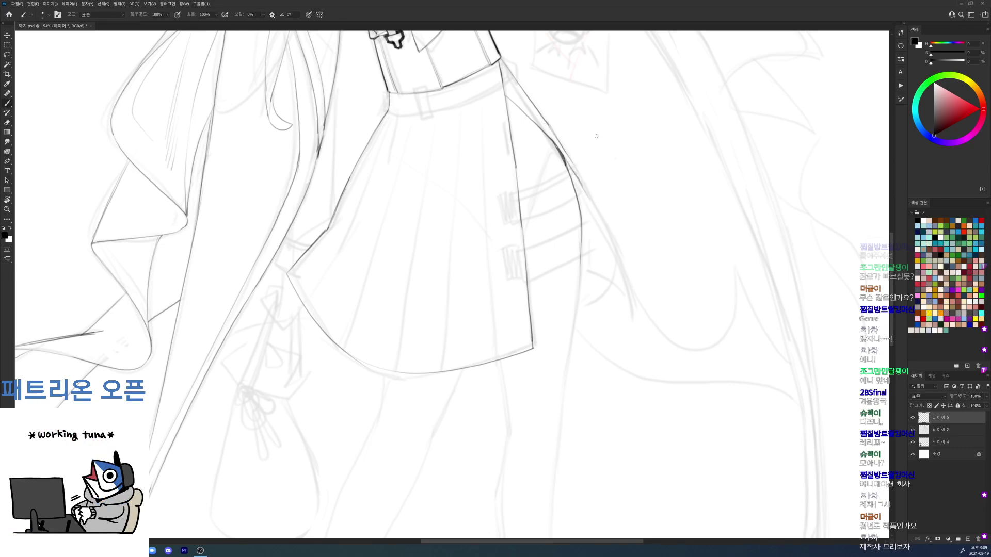
pyautogui.press('e')
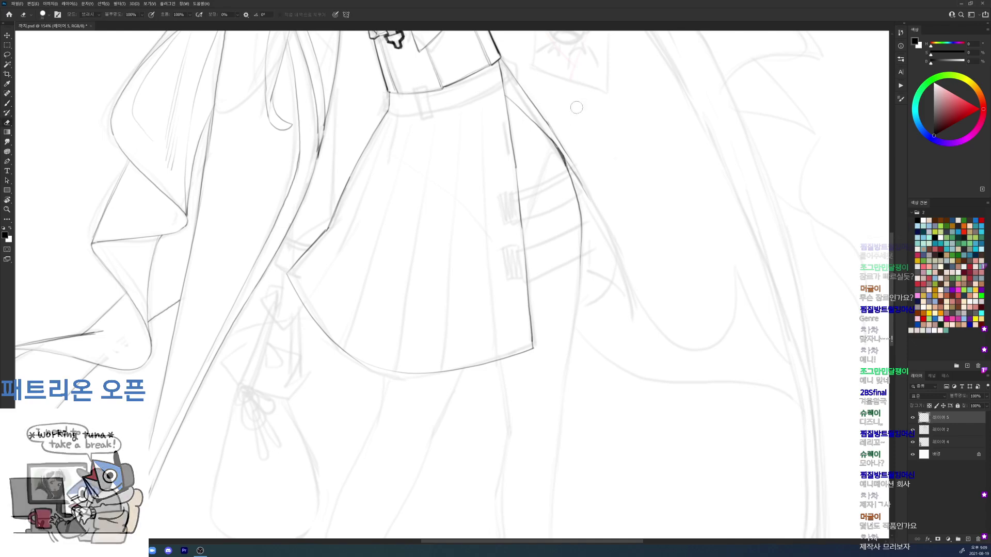
pyautogui.moveTo(557, 140); pyautogui.dragTo(572, 164)
pyautogui.moveTo(552, 127); pyautogui.dragTo(589, 190)
pyautogui.press('b')
pyautogui.press('e')
pyautogui.moveTo(560, 147); pyautogui.dragTo(592, 200)
pyautogui.press('b')
pyautogui.press('e')
pyautogui.moveTo(557, 142)
pyautogui.mouseDown()
pyautogui.moveTo(607, 226)
pyautogui.moveTo(598, 256)
pyautogui.moveTo(585, 194)
pyautogui.moveTo(636, 316)
pyautogui.mouseUp()
pyautogui.press('b')
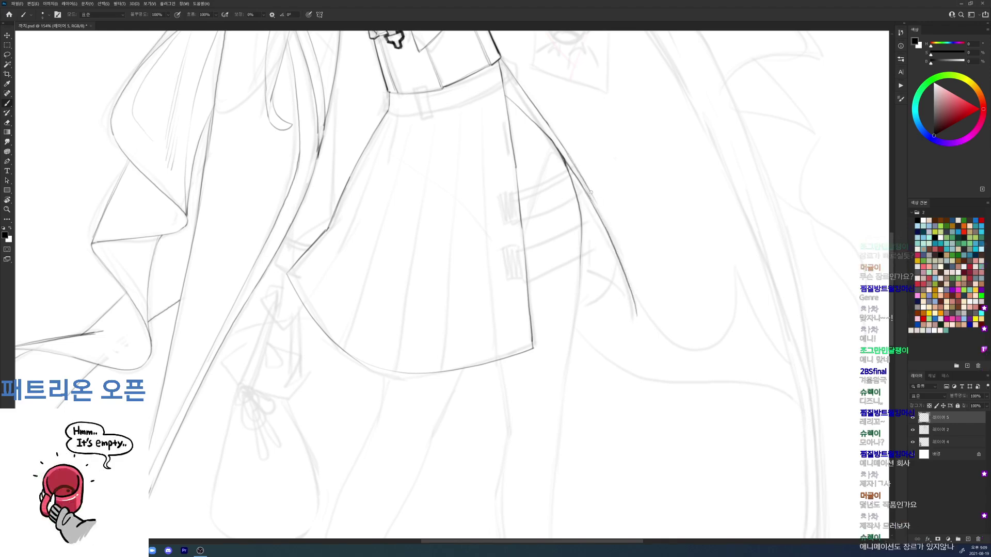
pyautogui.moveTo(622, 260); pyautogui.dragTo(637, 305)
# Step: Return to the quiz notes with the thicker lettering brush and handwrite "3.년도?" with the arrow answer "2010~2021" beneath it
pyautogui.moveTo(622, 239); pyautogui.dragTo(568, 239)
pyautogui.moveTo(735, 180); pyautogui.dragTo(592, 253)
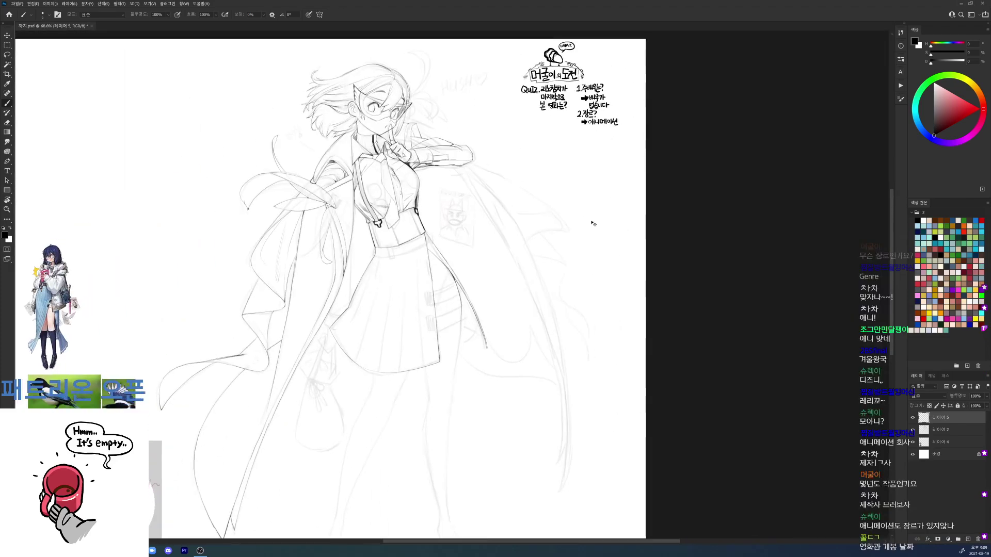
pyautogui.moveTo(584, 95); pyautogui.dragTo(666, 94)
pyautogui.rightClick(637, 204)
pyautogui.doubleClick(682, 266)
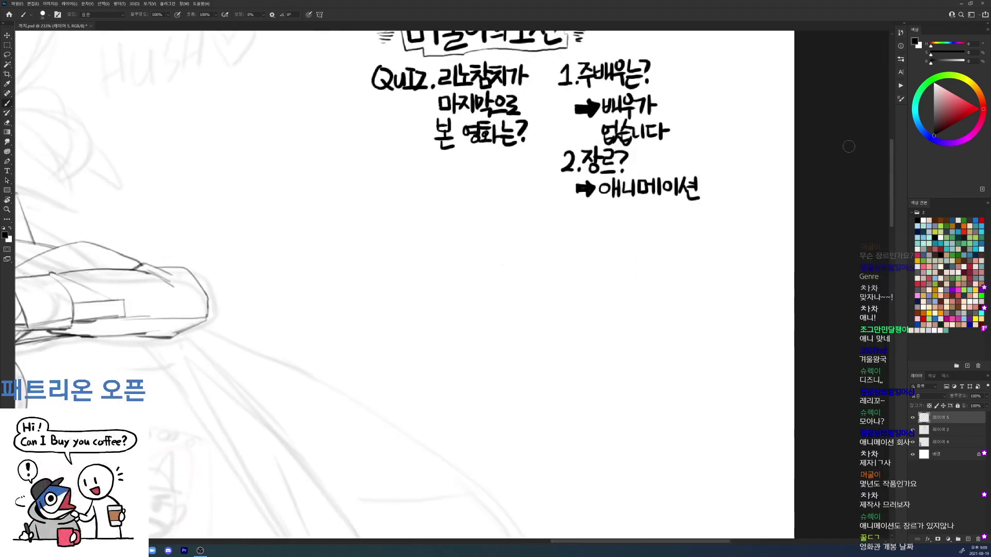
pyautogui.moveTo(564, 212)
pyautogui.mouseDown()
pyautogui.moveTo(564, 230)
pyautogui.moveTo(600, 213)
pyautogui.mouseUp()
pyautogui.click(580, 226)
pyautogui.moveTo(593, 220); pyautogui.dragTo(602, 225)
pyautogui.moveTo(596, 225); pyautogui.dragTo(606, 230)
pyautogui.moveTo(607, 211); pyautogui.dragTo(621, 222)
pyautogui.moveTo(614, 223); pyautogui.dragTo(625, 231)
pyautogui.moveTo(618, 209)
pyautogui.mouseDown()
pyautogui.moveTo(627, 206)
pyautogui.moveTo(625, 223)
pyautogui.mouseUp()
pyautogui.click(625, 230)
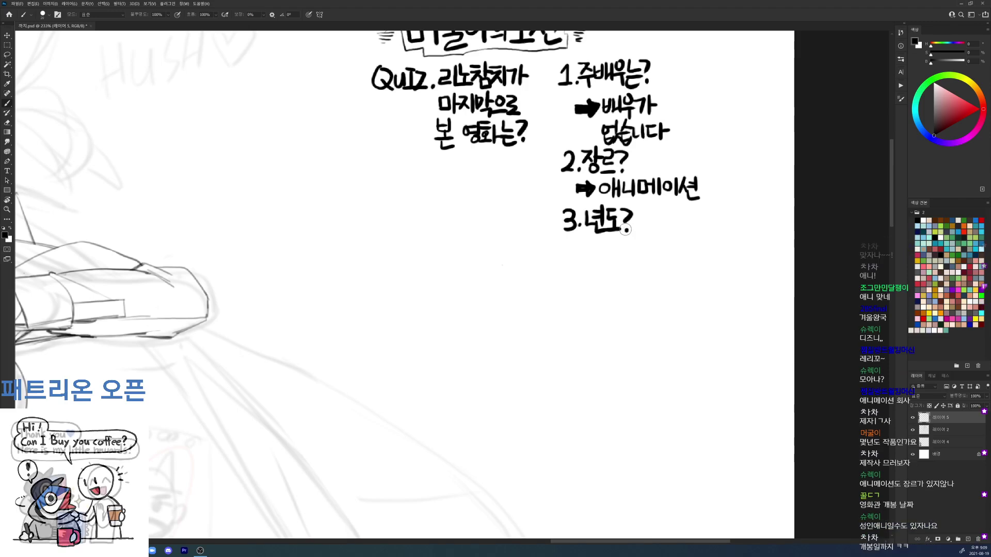
pyautogui.moveTo(575, 248)
pyautogui.mouseDown()
pyautogui.moveTo(575, 257)
pyautogui.moveTo(586, 249)
pyautogui.moveTo(576, 259)
pyautogui.moveTo(593, 253)
pyautogui.moveTo(589, 262)
pyautogui.mouseUp()
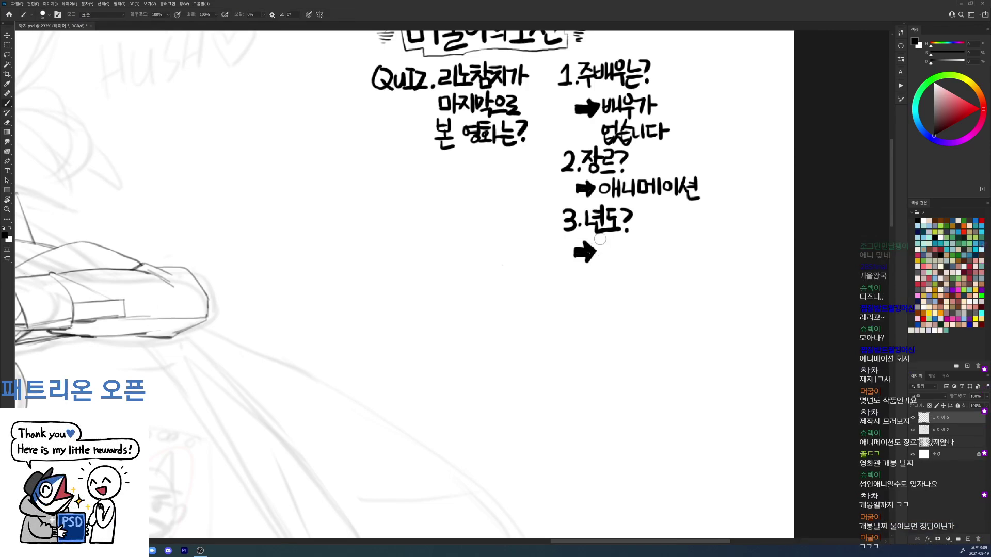
pyautogui.moveTo(601, 247)
pyautogui.mouseDown()
pyautogui.moveTo(615, 260)
pyautogui.moveTo(616, 248)
pyautogui.moveTo(624, 260)
pyautogui.moveTo(635, 247)
pyautogui.moveTo(671, 260)
pyautogui.moveTo(685, 247)
pyautogui.moveTo(710, 260)
pyautogui.moveTo(706, 228)
pyautogui.mouseUp()
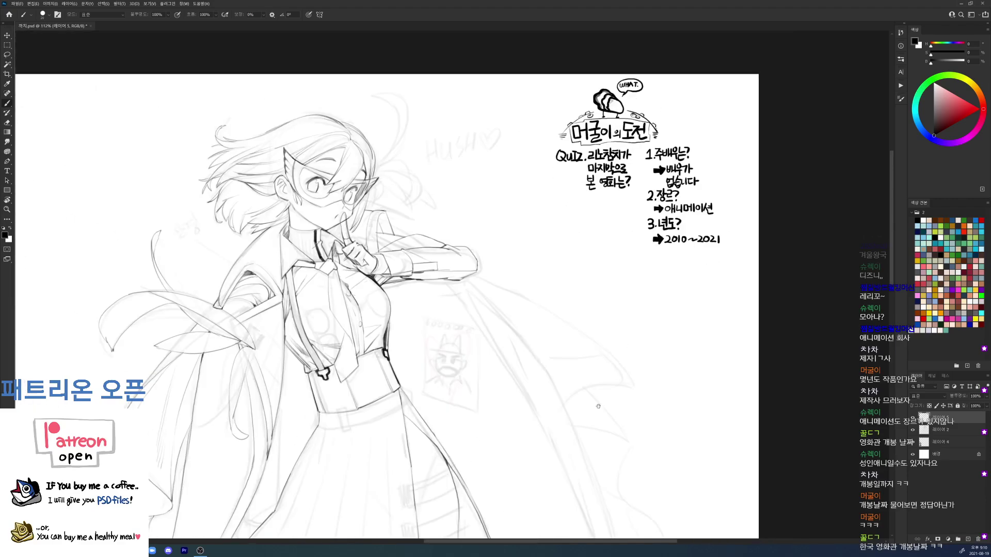
# Step: Switch back to the thin line brush and ink the back panel's short lower edge and the curve across the upper thigh
pyautogui.moveTo(616, 376); pyautogui.dragTo(661, 251)
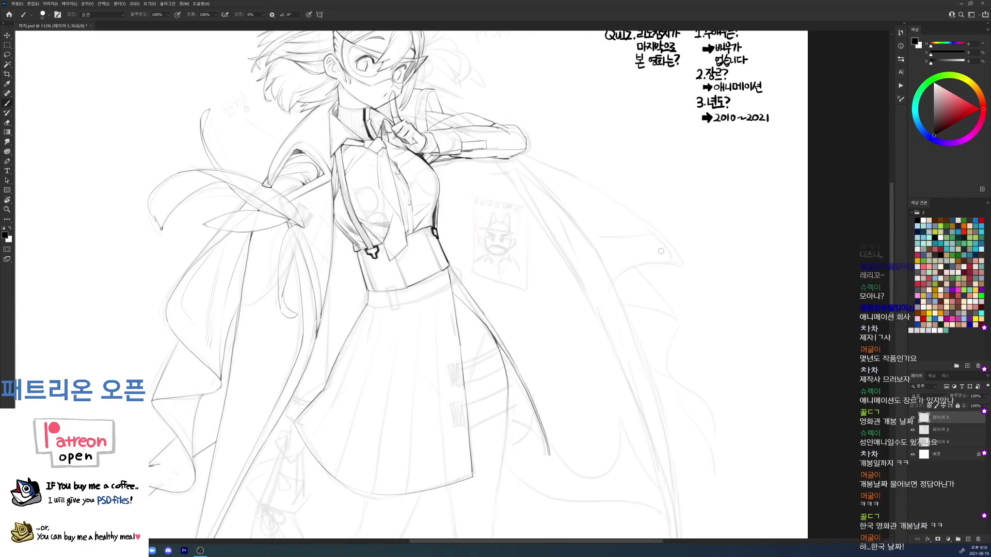
pyautogui.moveTo(532, 336); pyautogui.dragTo(538, 336)
pyautogui.moveTo(545, 325); pyautogui.dragTo(564, 153)
pyautogui.rightClick(547, 251)
pyautogui.click(604, 313)
pyautogui.click(519, 263)
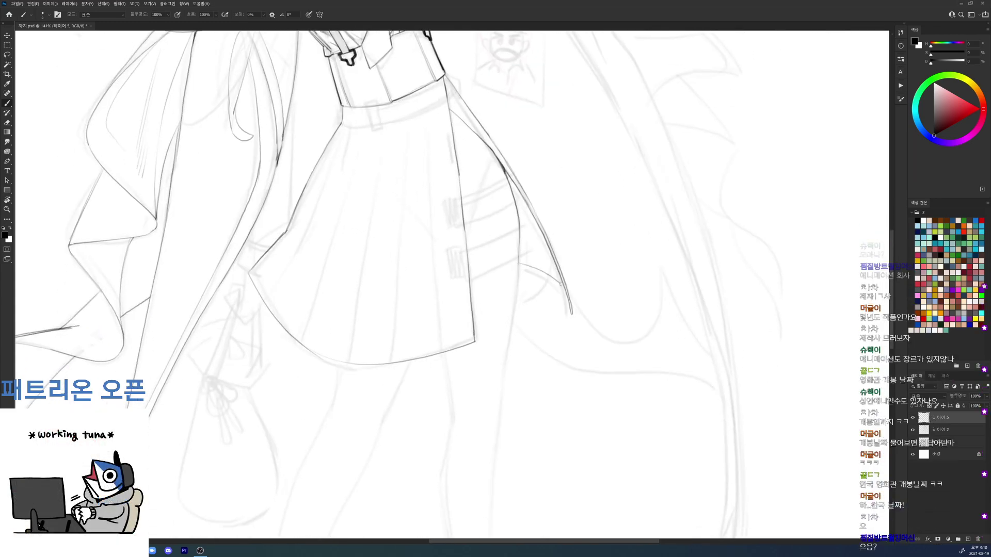
pyautogui.moveTo(545, 252); pyautogui.dragTo(554, 350)
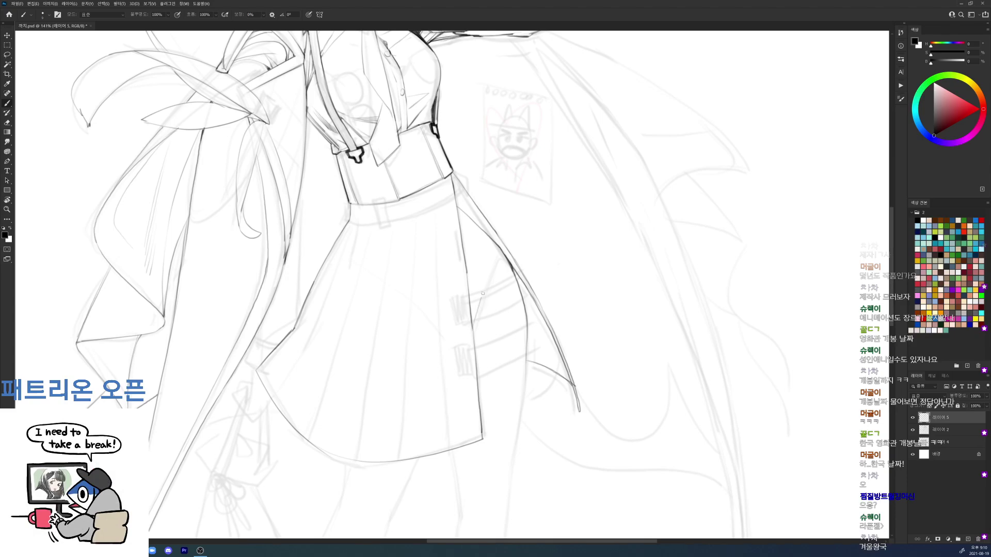
pyautogui.hotkey('ctrl', 'z')
pyautogui.moveTo(496, 233); pyautogui.dragTo(519, 267)
# Step: Erase and re-ink the hip line from the waistband to the top of the thigh, where the panel edges meet
pyautogui.hotkey('ctrl', '0')
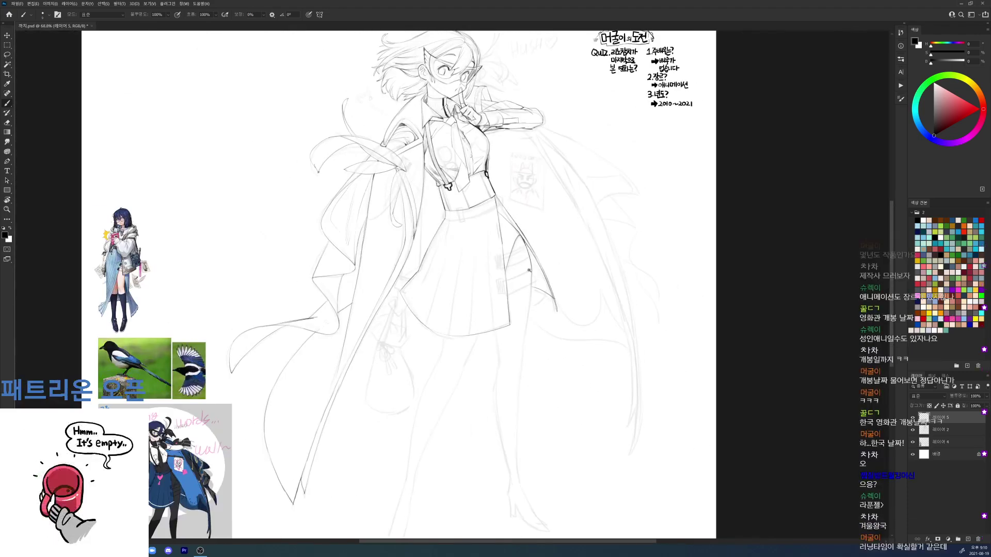
pyautogui.scroll(5, 532, 269)
pyautogui.press('e')
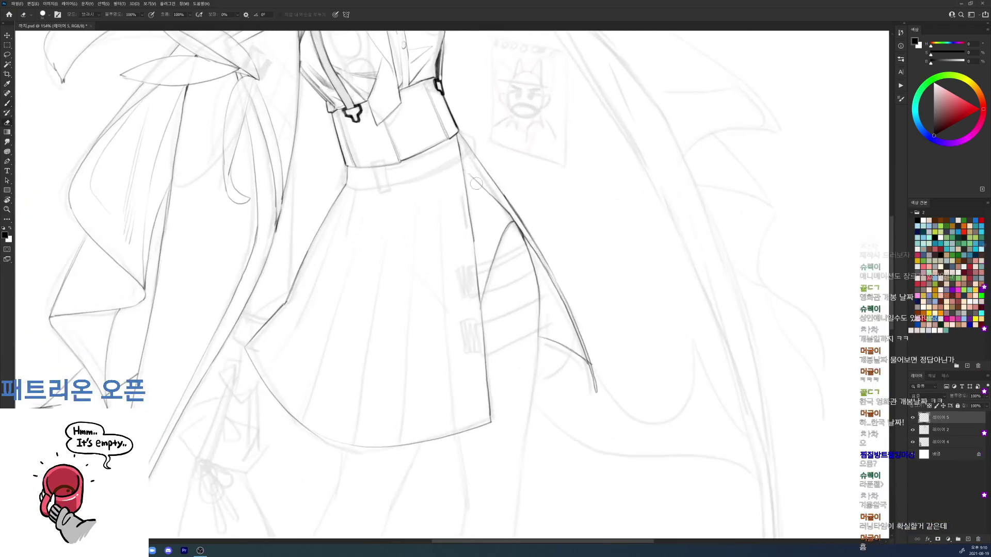
pyautogui.moveTo(466, 170); pyautogui.dragTo(505, 209)
pyautogui.press('b')
pyautogui.moveTo(458, 142); pyautogui.dragTo(508, 208)
pyautogui.hotkey('ctrl', 'z')
pyautogui.hotkey('ctrl', 'z')
pyautogui.moveTo(463, 156); pyautogui.dragTo(508, 211)
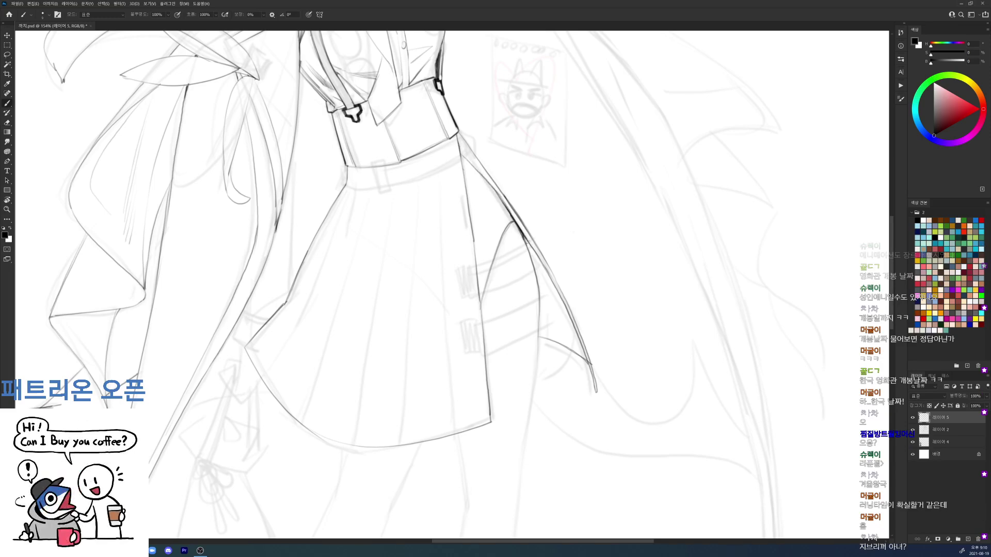
pyautogui.moveTo(531, 258); pyautogui.dragTo(512, 193)
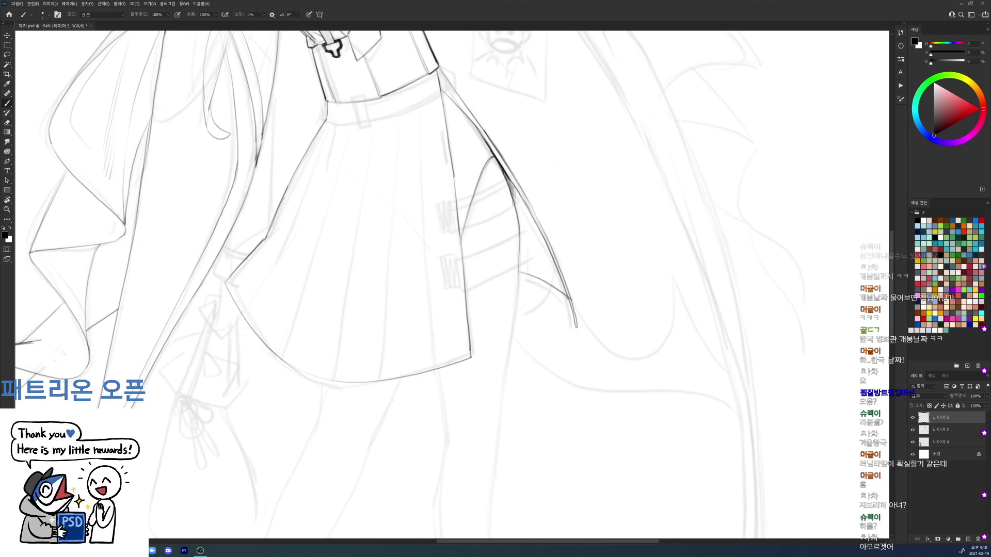
# Step: Reinforce the top of the back panel's edge at the waistband corner and touch up the adjoining skirt side line
pyautogui.scroll(-5, 545, 149)
pyautogui.moveTo(668, 78); pyautogui.dragTo(672, 134)
pyautogui.scroll(5, 563, 202)
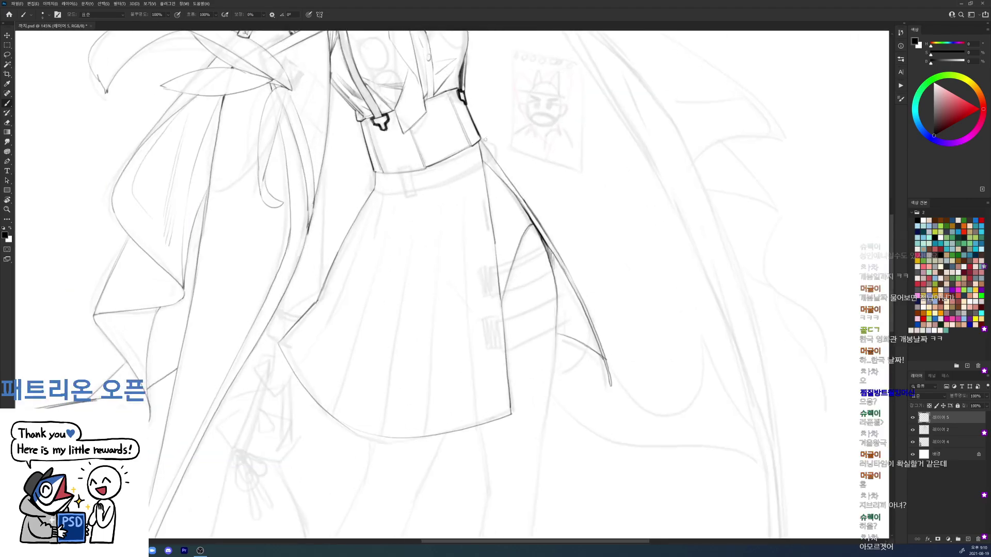
pyautogui.moveTo(485, 148); pyautogui.dragTo(514, 190)
pyautogui.moveTo(478, 157); pyautogui.dragTo(484, 169)
pyautogui.press('b')
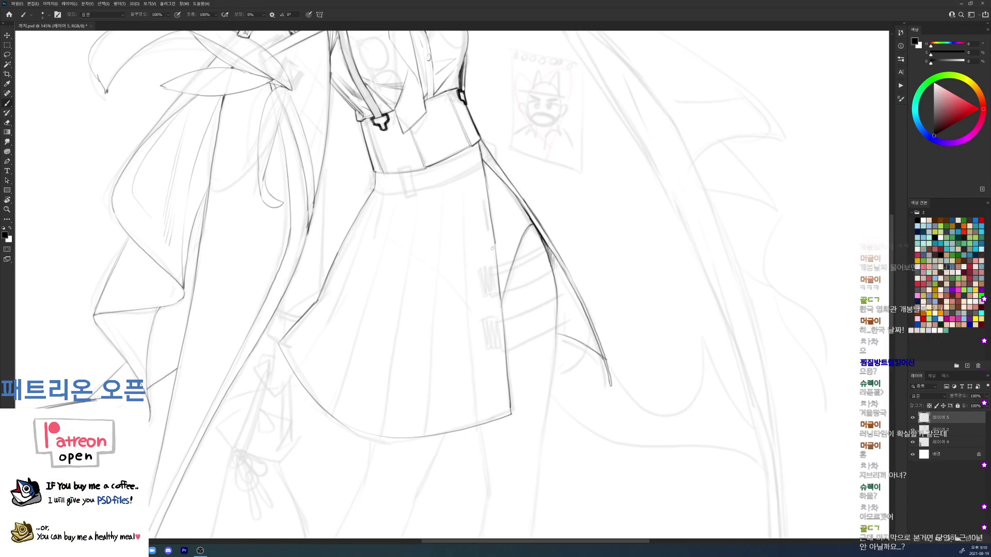
pyautogui.moveTo(514, 255); pyautogui.dragTo(511, 203)
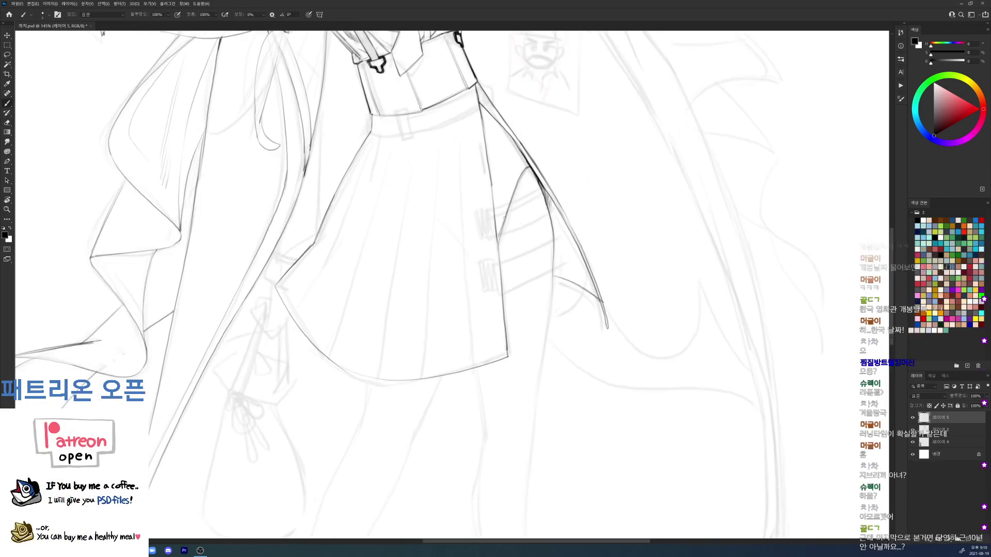
pyautogui.press('e')
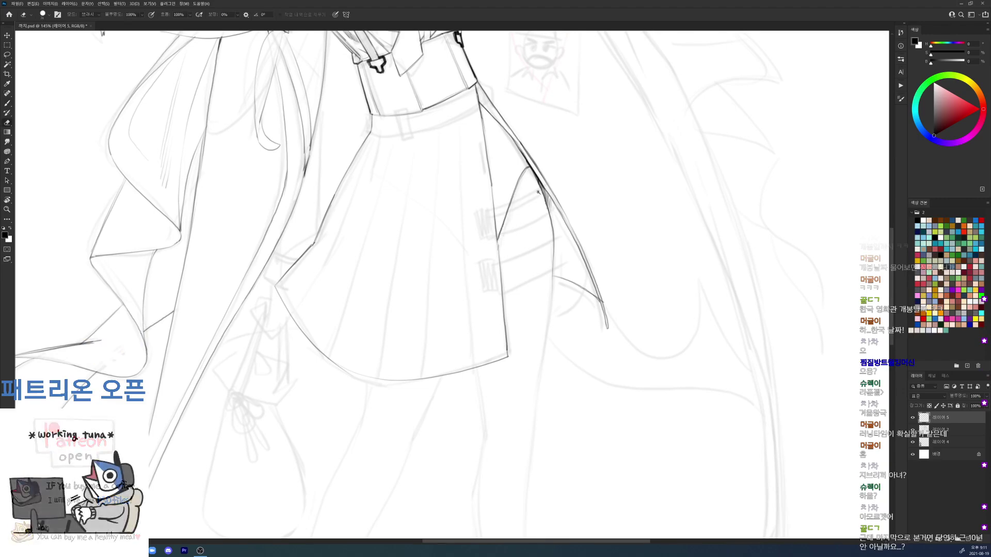
# Step: Ink the first stretch of the cape's edges hanging below the raised elbow, redrawing the inner line for a better angle
pyautogui.scroll(-3, 539, 191)
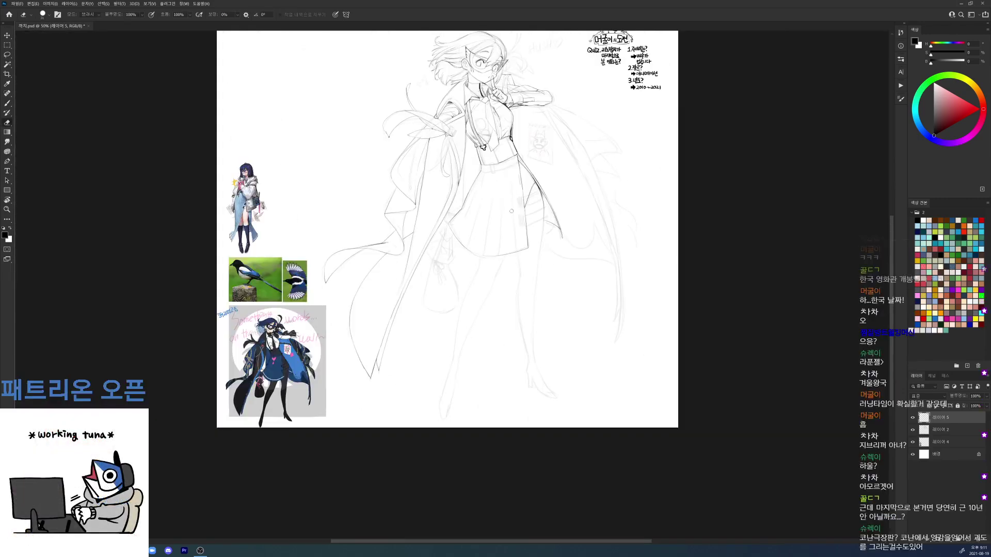
pyautogui.scroll(3, 562, 69)
pyautogui.press('b')
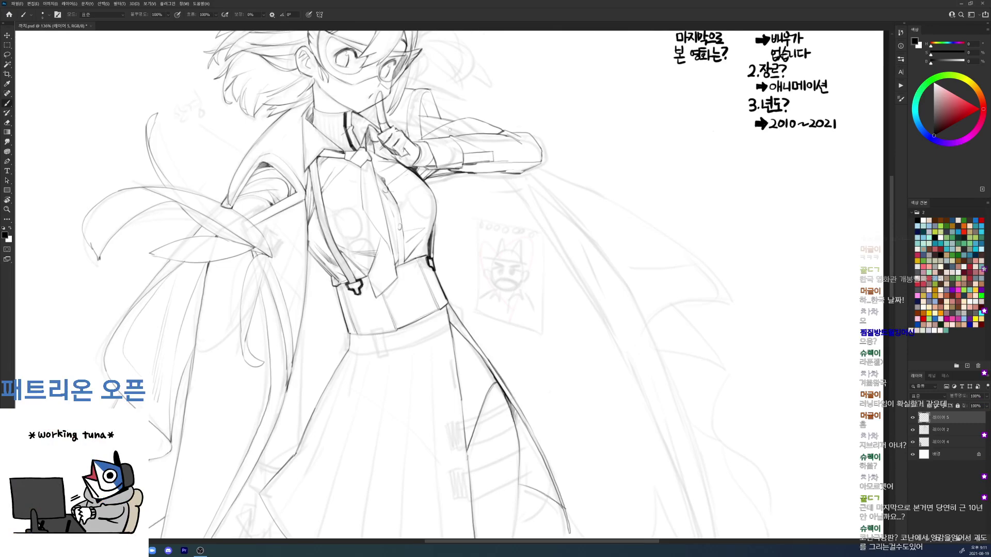
pyautogui.moveTo(443, 134); pyautogui.dragTo(477, 120)
pyautogui.press('r')
pyautogui.moveTo(640, 89); pyautogui.dragTo(717, 342)
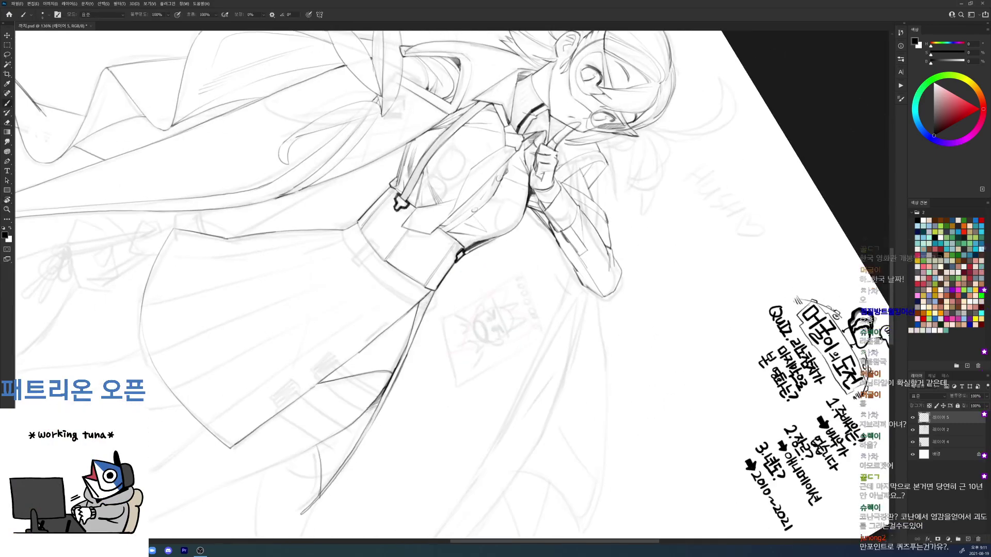
pyautogui.press('r')
pyautogui.moveTo(666, 268); pyautogui.dragTo(567, 122)
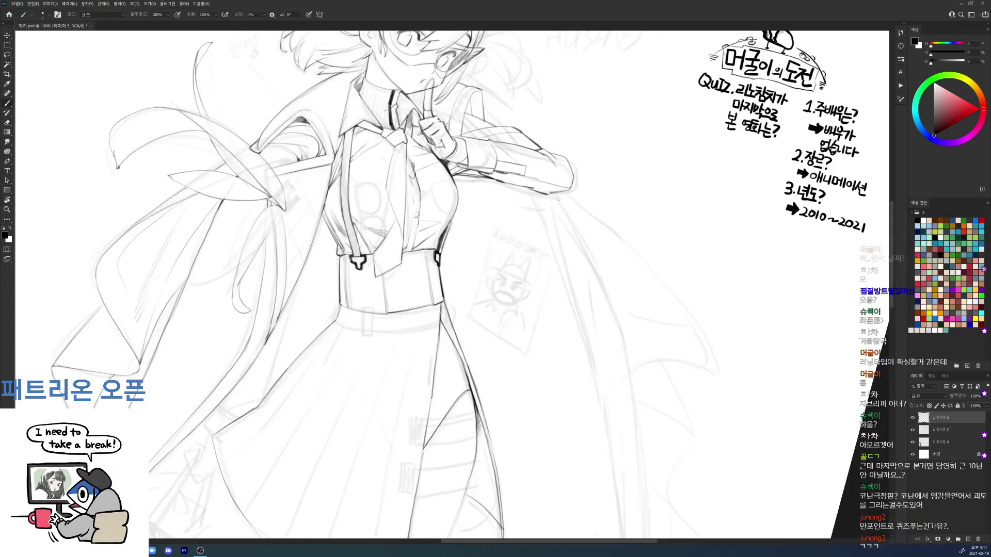
pyautogui.moveTo(565, 194); pyautogui.dragTo(573, 303)
pyautogui.moveTo(542, 197); pyautogui.dragTo(566, 300)
pyautogui.hotkey('ctrl', 'z')
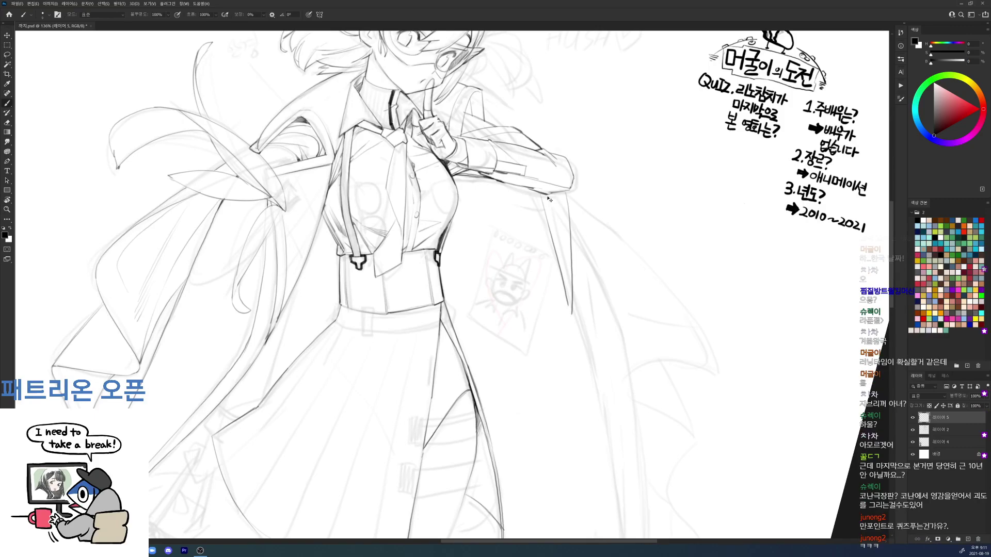
pyautogui.hotkey('ctrl', 'z')
pyautogui.moveTo(542, 196); pyautogui.dragTo(569, 298)
# Step: Clean up the end of the inked cape line and extend it in one long sweep down toward the cape's lower end
pyautogui.press('r')
pyautogui.moveTo(637, 279)
pyautogui.mouseDown()
pyautogui.moveTo(635, 237)
pyautogui.moveTo(538, 156)
pyautogui.moveTo(595, 140)
pyautogui.moveTo(528, 124)
pyautogui.mouseUp()
pyautogui.moveTo(528, 123); pyautogui.dragTo(504, 220)
pyautogui.press('e')
pyautogui.moveTo(347, 293)
pyautogui.mouseDown()
pyautogui.moveTo(430, 245)
pyautogui.moveTo(455, 321)
pyautogui.mouseUp()
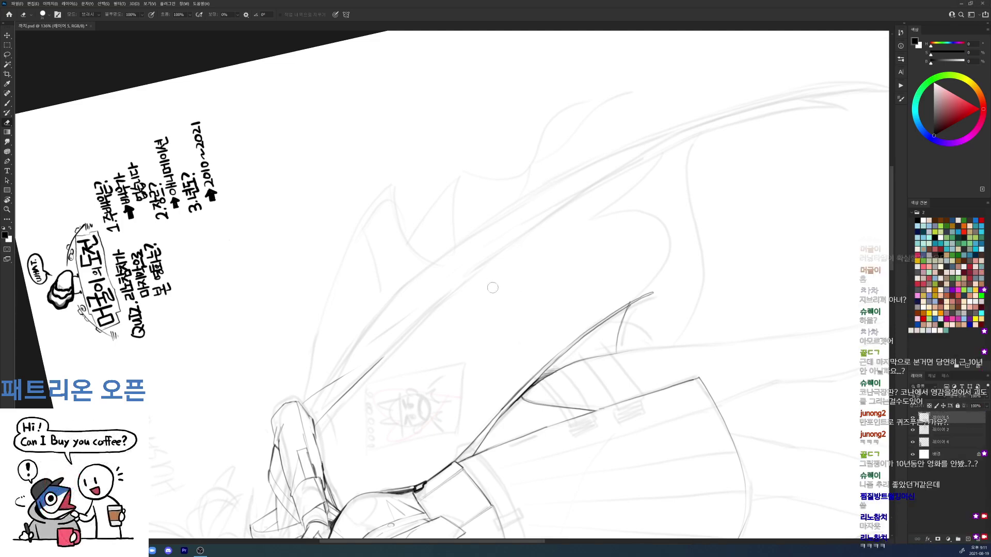
pyautogui.press('b')
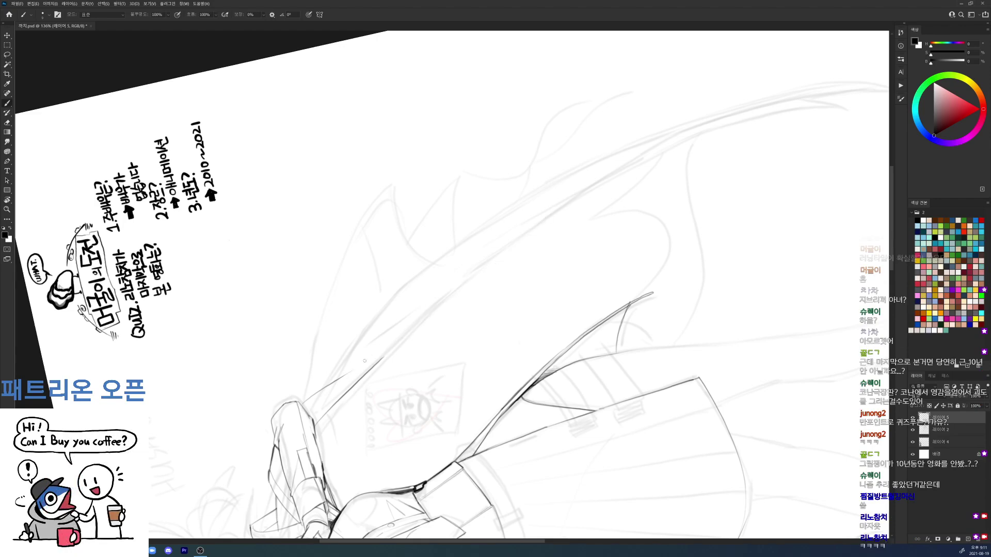
pyautogui.moveTo(367, 362); pyautogui.dragTo(745, 113)
pyautogui.press('r')
pyautogui.moveTo(831, 195); pyautogui.dragTo(438, 518)
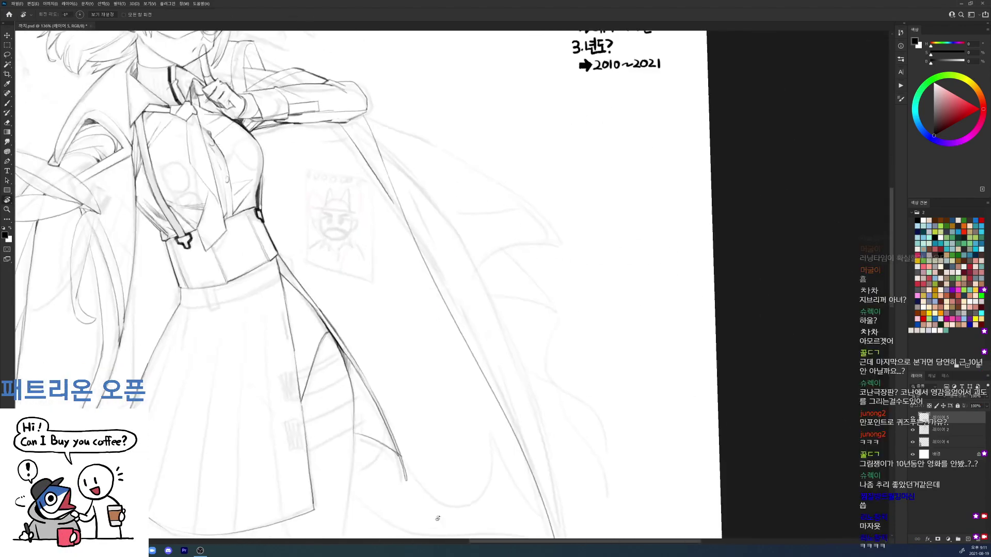
# Step: Ink a second line from below the raised elbow down alongside the cape's inked edge and extend its lower end
pyautogui.press('b')
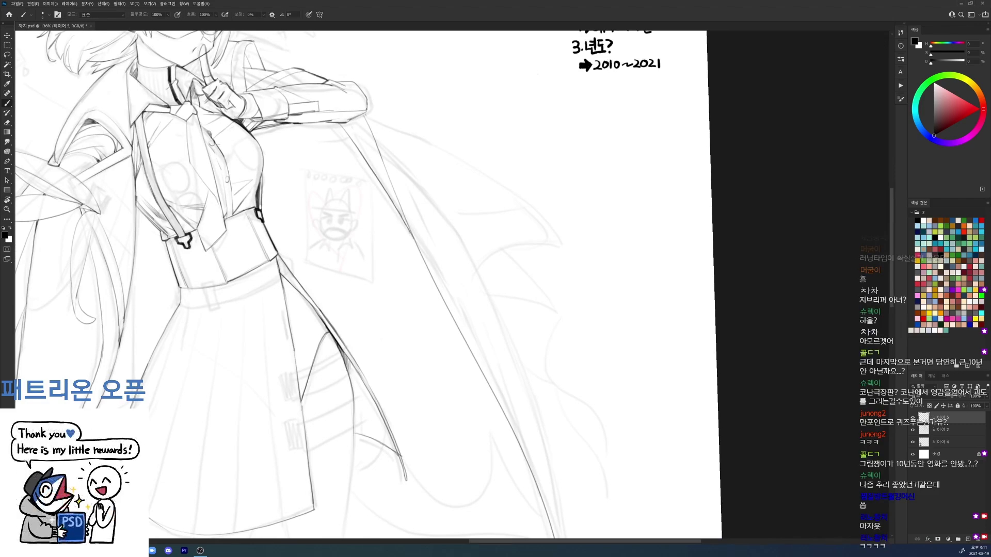
pyautogui.moveTo(358, 120); pyautogui.dragTo(395, 202)
pyautogui.moveTo(366, 113); pyautogui.dragTo(433, 263)
pyautogui.hotkey('ctrl', 'z')
pyautogui.press('e')
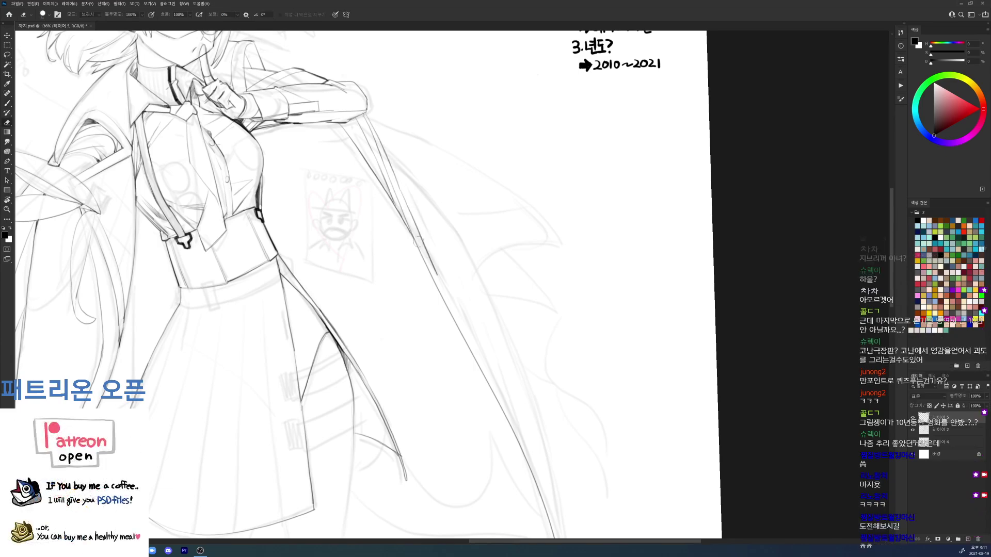
pyautogui.press('b')
pyautogui.moveTo(435, 277); pyautogui.dragTo(455, 321)
pyautogui.press('e')
# Step: Continue the cape's inner line past mid-length and erase the excess where it overlaps the long edge
pyautogui.scroll(-3, 445, 303)
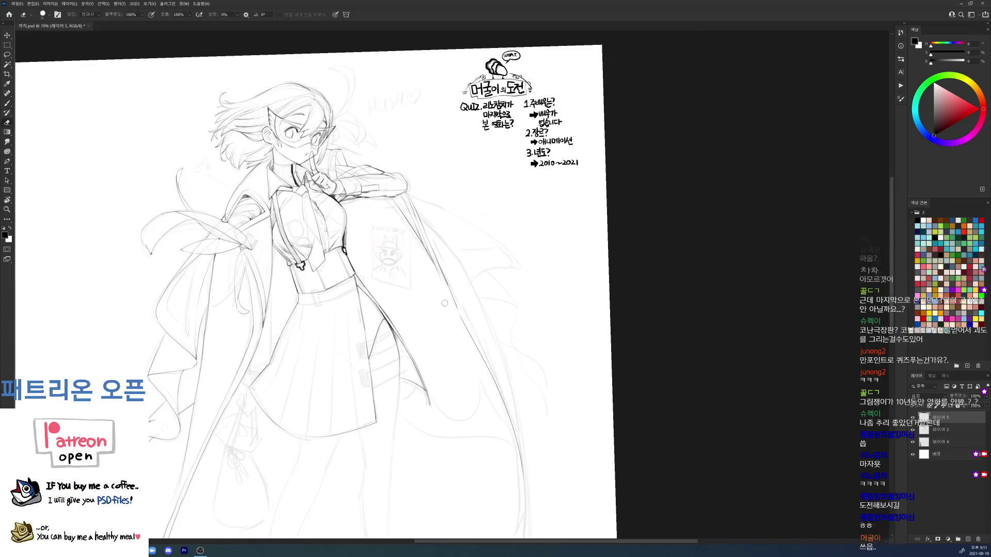
pyautogui.scroll(3, 447, 306)
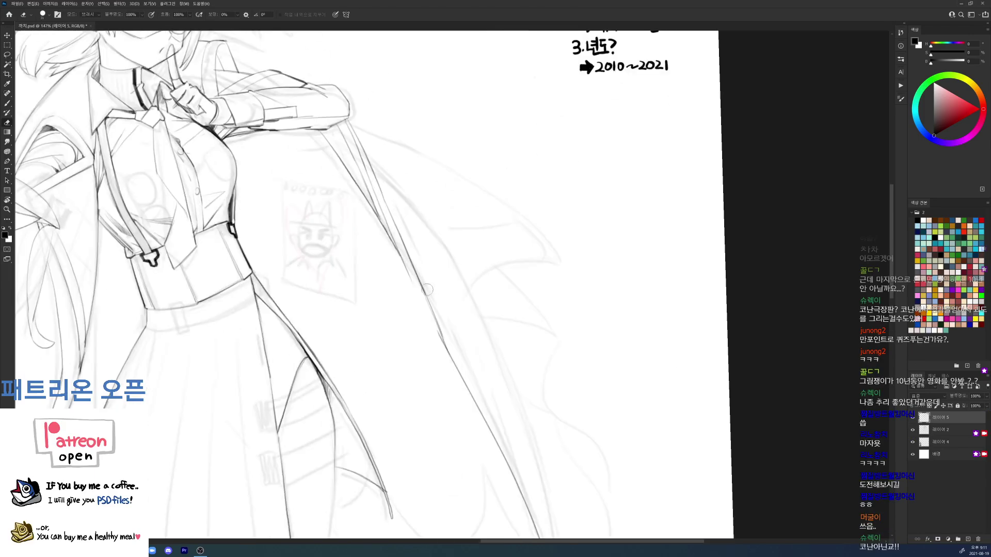
pyautogui.press('b')
pyautogui.moveTo(438, 318); pyautogui.dragTo(486, 423)
pyautogui.press('e')
pyautogui.moveTo(460, 374); pyautogui.dragTo(478, 417)
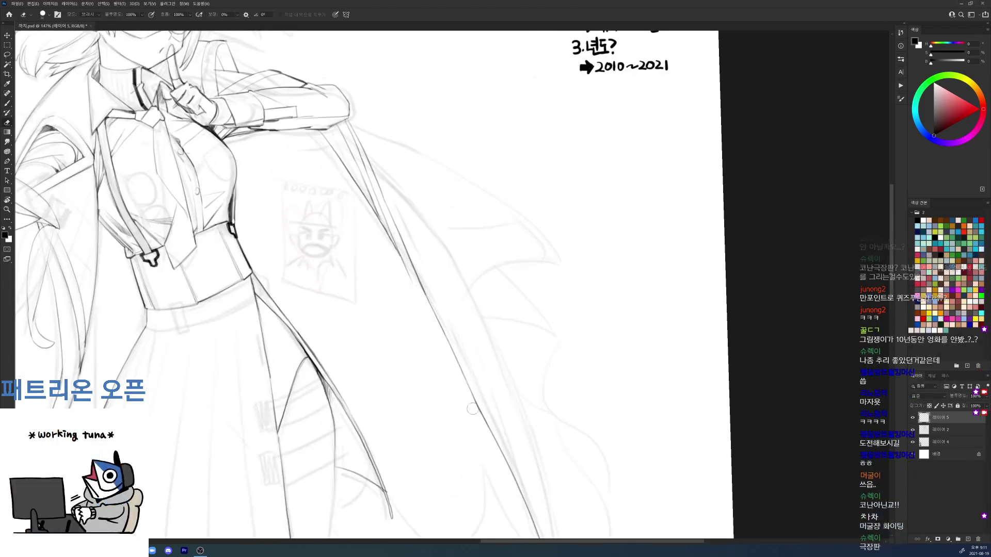
# Step: Reinforce the start of the cape's edge lines just below the raised elbow
pyautogui.moveTo(487, 326); pyautogui.dragTo(467, 321)
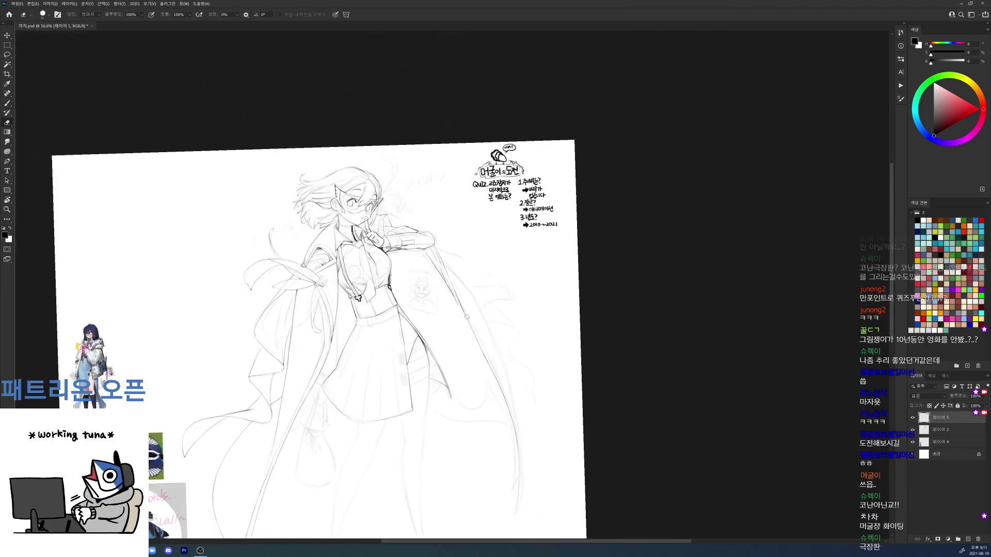
pyautogui.moveTo(517, 372); pyautogui.dragTo(499, 261)
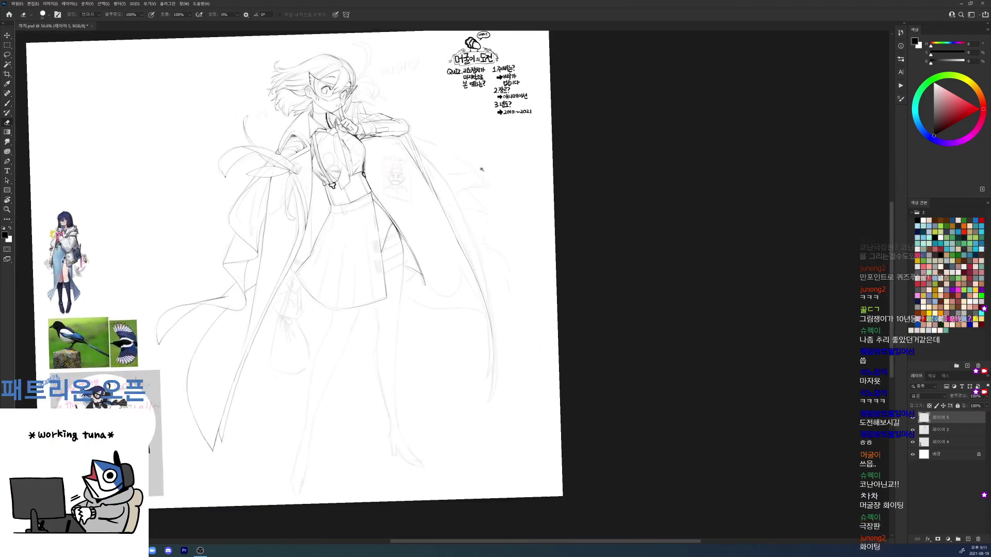
pyautogui.scroll(3, 481, 170)
pyautogui.scroll(2, 394, 144)
pyautogui.press('b')
pyautogui.moveTo(395, 174); pyautogui.dragTo(406, 200)
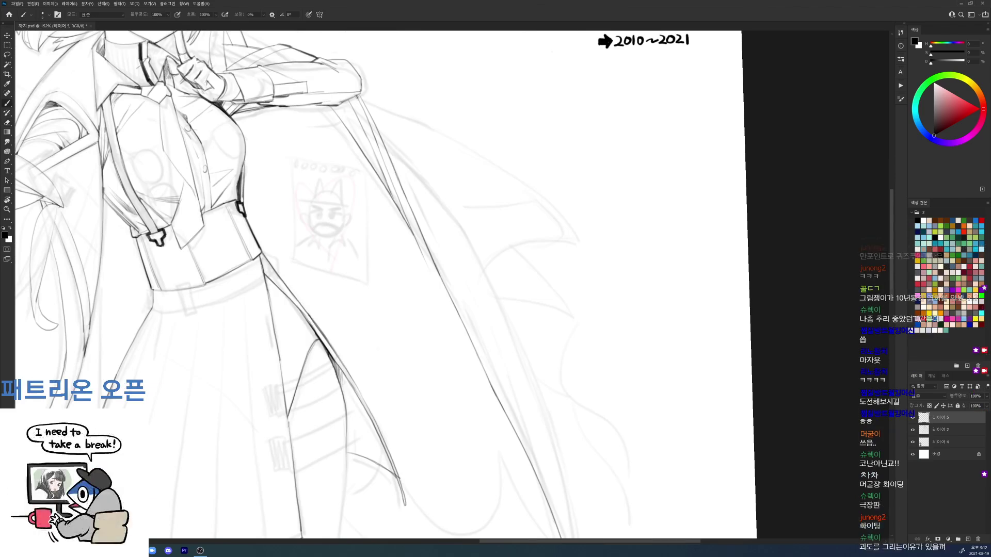
pyautogui.moveTo(357, 99); pyautogui.dragTo(373, 134)
# Step: Ink the outer edge of the cape's narrow fold in a long curve down to its pointed lower tip
pyautogui.moveTo(403, 208)
pyautogui.mouseDown()
pyautogui.moveTo(432, 279)
pyautogui.moveTo(408, 198)
pyautogui.moveTo(452, 294)
pyautogui.mouseUp()
pyautogui.moveTo(451, 292)
pyautogui.mouseDown()
pyautogui.moveTo(432, 248)
pyautogui.moveTo(449, 287)
pyautogui.moveTo(447, 238)
pyautogui.moveTo(476, 351)
pyautogui.mouseUp()
pyautogui.hotkey('ctrl', 'z')
pyautogui.moveTo(459, 268)
pyautogui.mouseDown()
pyautogui.moveTo(484, 364)
pyautogui.moveTo(492, 486)
pyautogui.moveTo(507, 429)
pyautogui.mouseUp()
pyautogui.moveTo(503, 370); pyautogui.dragTo(505, 443)
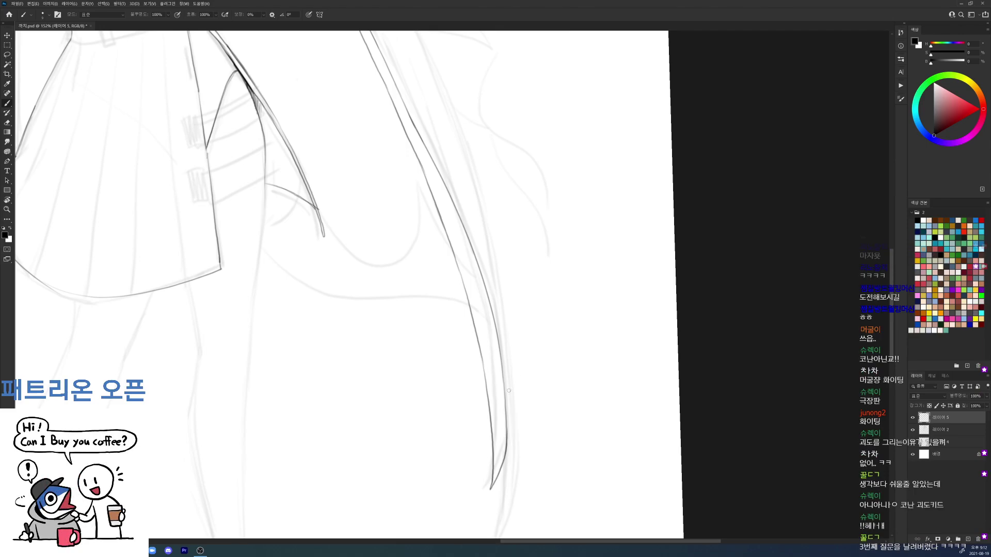
# Step: Touch up the middle stretch of the cape's narrow fold where the edge lines run close together
pyautogui.moveTo(613, 324); pyautogui.dragTo(537, 323)
pyautogui.press('r')
pyautogui.moveTo(689, 281); pyautogui.dragTo(686, 339)
pyautogui.moveTo(536, 245); pyautogui.dragTo(583, 243)
pyautogui.press('e')
pyautogui.press('b')
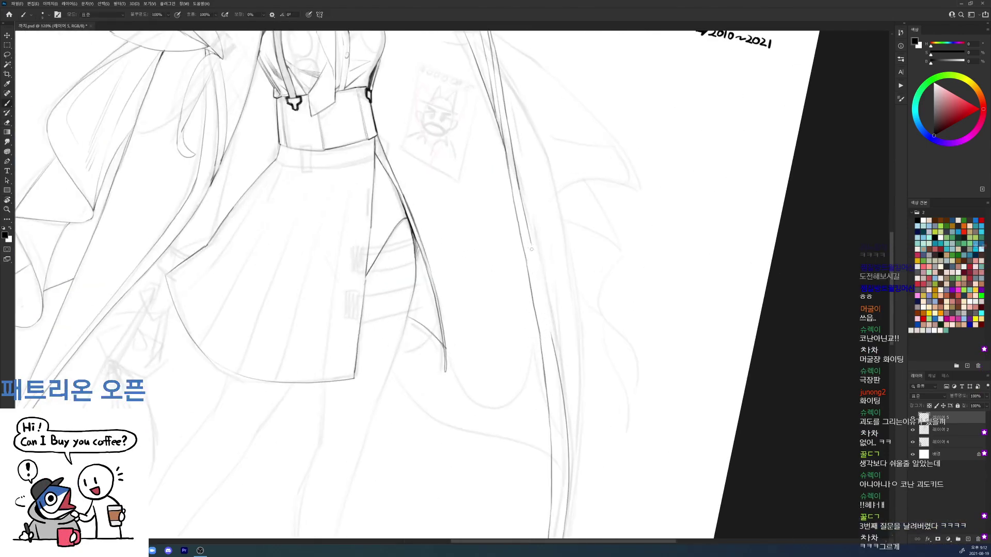
pyautogui.moveTo(546, 315)
pyautogui.mouseDown()
pyautogui.moveTo(542, 297)
pyautogui.moveTo(556, 350)
pyautogui.mouseUp()
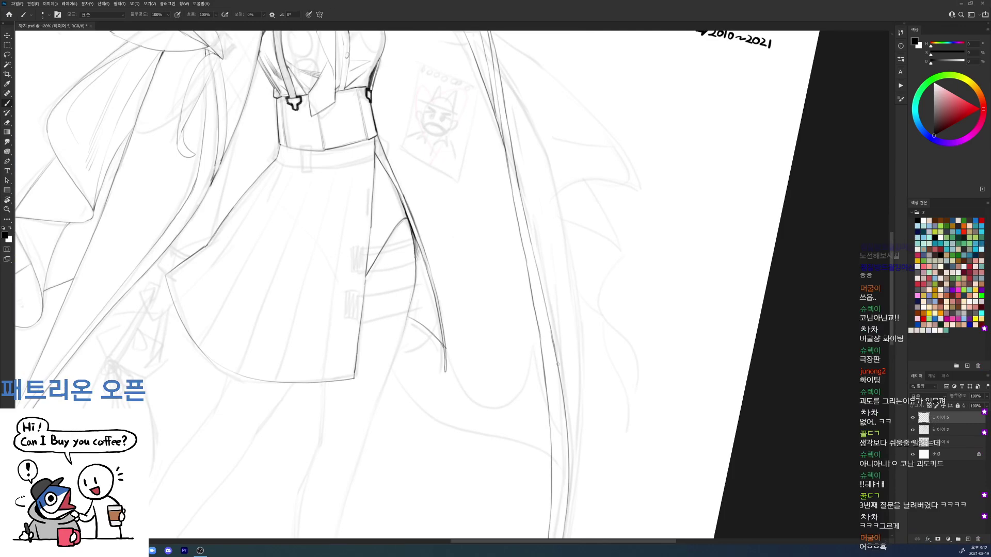
# Step: Ink the cape's outermost contour as a long curve from near the elbow to its lower end, redrawing the lower stretch
pyautogui.moveTo(560, 297); pyautogui.dragTo(485, 297)
pyautogui.press('r')
pyautogui.moveTo(661, 268); pyautogui.dragTo(627, 178)
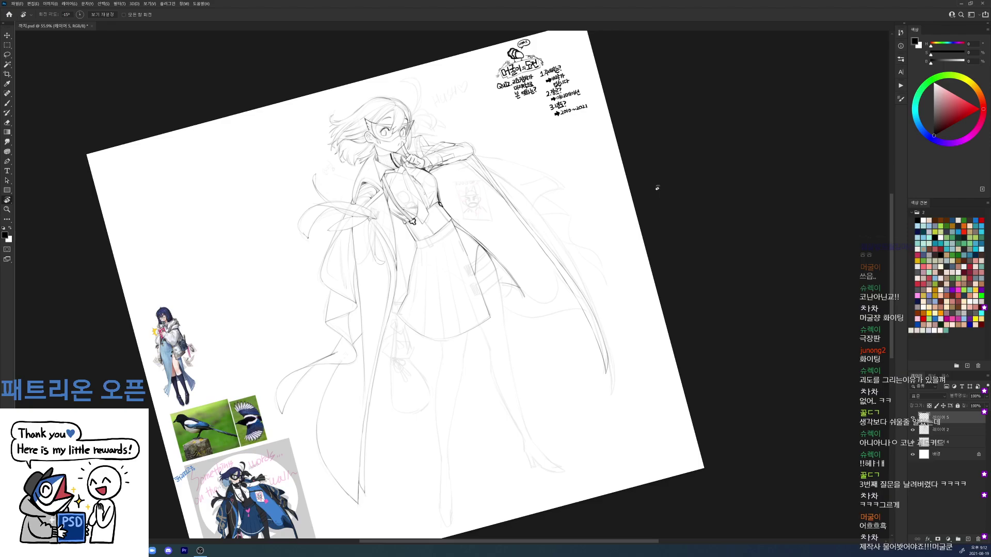
pyautogui.moveTo(495, 146); pyautogui.dragTo(551, 147)
pyautogui.moveTo(720, 297)
pyautogui.mouseDown()
pyautogui.moveTo(646, 195)
pyautogui.moveTo(500, 126)
pyautogui.moveTo(453, 252)
pyautogui.mouseUp()
pyautogui.press('b')
pyautogui.moveTo(329, 415)
pyautogui.mouseDown()
pyautogui.moveTo(365, 361)
pyautogui.moveTo(565, 167)
pyautogui.mouseUp()
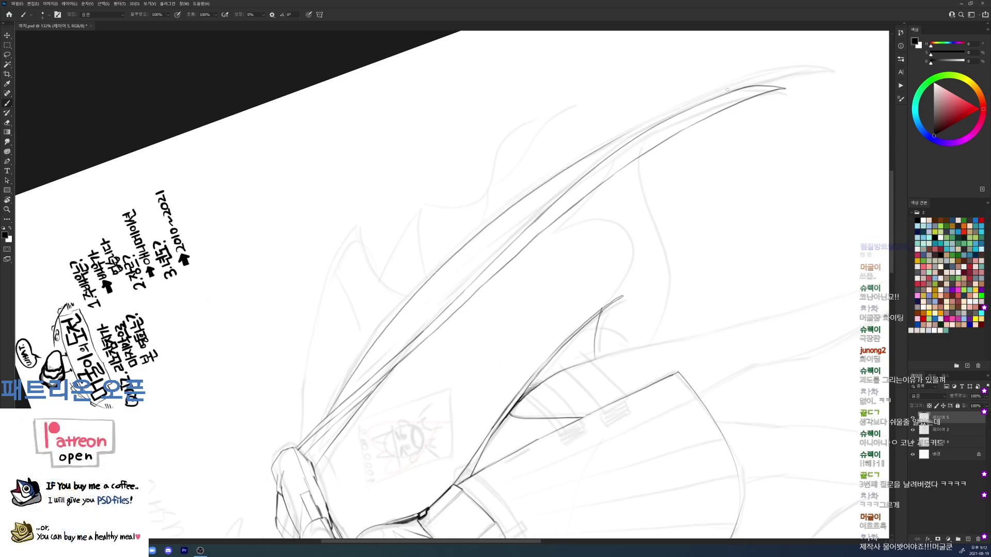
pyautogui.moveTo(633, 132); pyautogui.dragTo(708, 100)
pyautogui.hotkey('ctrl', 'z')
pyautogui.moveTo(607, 146)
pyautogui.mouseDown()
pyautogui.moveTo(770, 74)
pyautogui.moveTo(816, 68)
pyautogui.mouseUp()
# Step: Ink the cape's outer lower tip, carrying the contour down to a second point below the first
pyautogui.press('r')
pyautogui.moveTo(867, 93); pyautogui.dragTo(583, 491)
pyautogui.moveTo(607, 372); pyautogui.dragTo(500, 184)
pyautogui.moveTo(710, 180)
pyautogui.mouseDown()
pyautogui.moveTo(738, 259)
pyautogui.moveTo(771, 134)
pyautogui.mouseUp()
pyautogui.press('Escape')
pyautogui.press('b')
pyautogui.moveTo(586, 329); pyautogui.dragTo(581, 364)
pyautogui.hotkey('ctrl', 'z')
pyautogui.moveTo(586, 327); pyautogui.dragTo(578, 388)
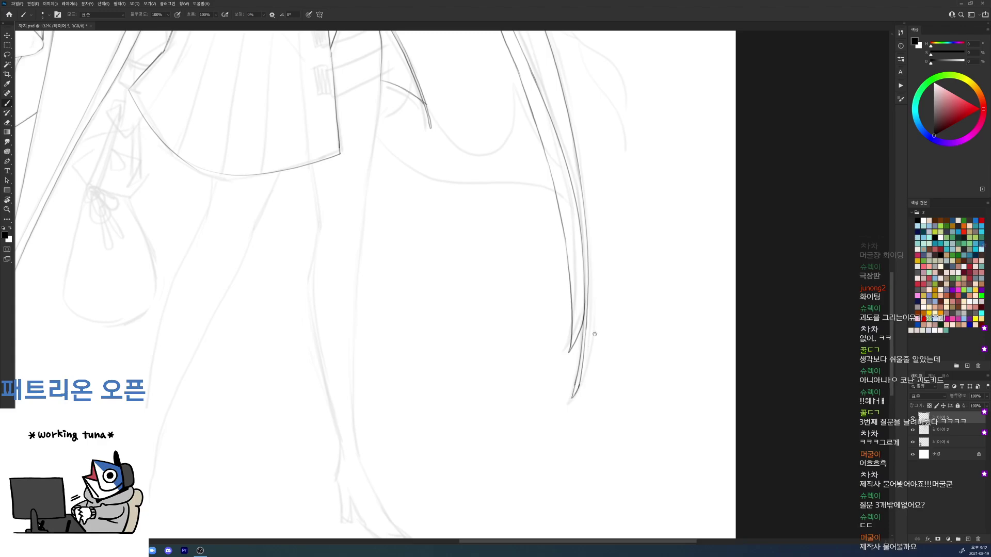
# Step: Ink the cape's bottom hem from behind the thigh across to the long cape edge and tidy where they meet
pyautogui.scroll(-6, 589, 351)
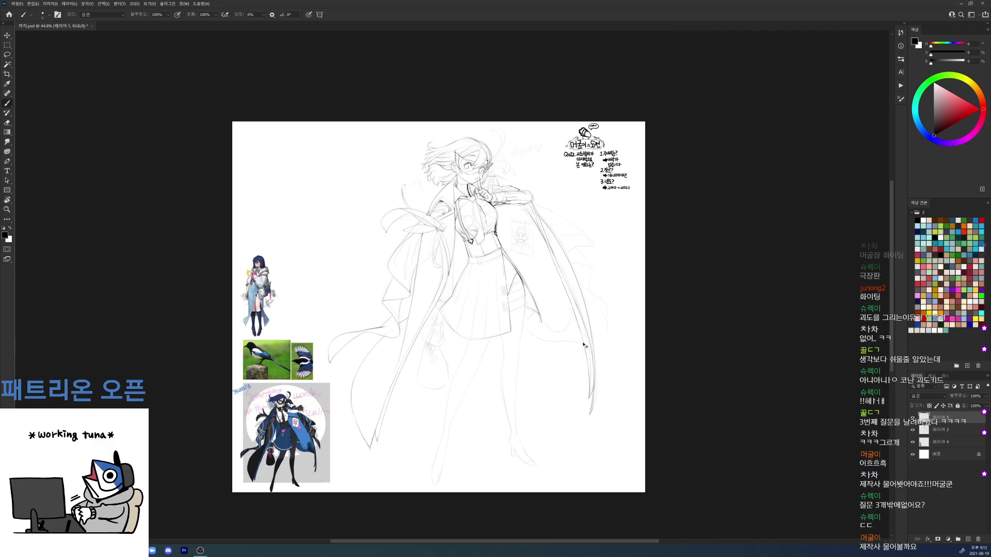
pyautogui.scroll(6, 585, 346)
pyautogui.moveTo(500, 381); pyautogui.dragTo(617, 391)
pyautogui.press('e')
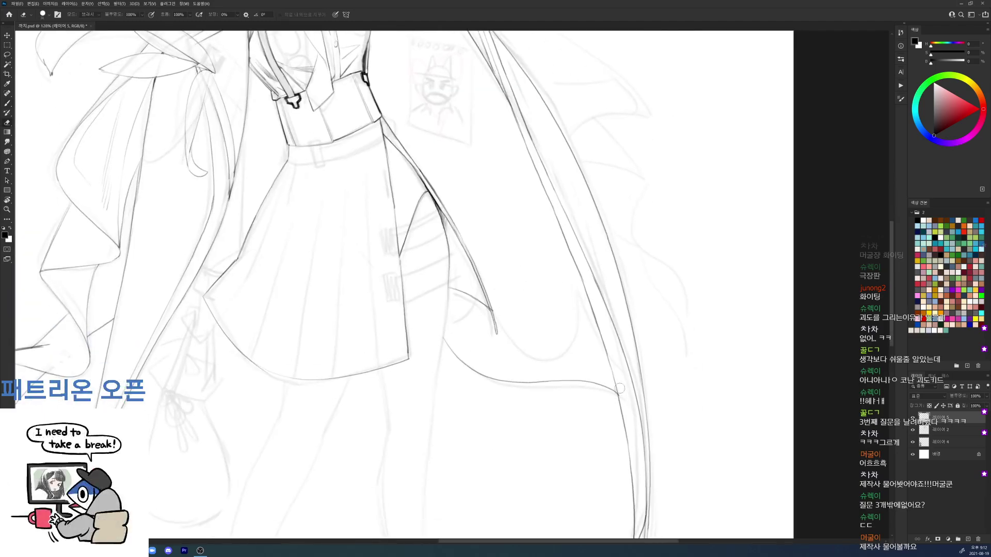
pyautogui.scroll(-3, 633, 345)
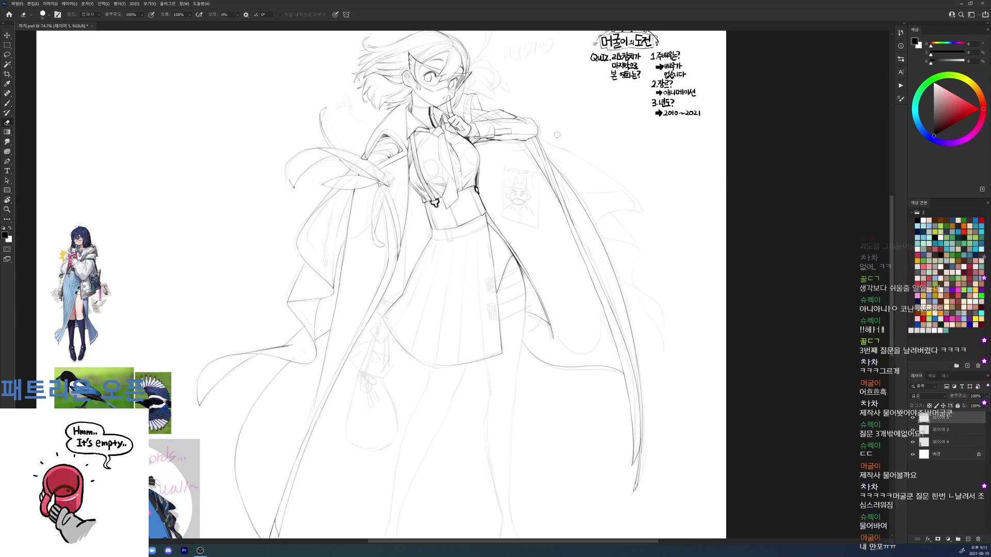
# Step: Thicken the cape line below the elbow where the outer contour branches from the fold
pyautogui.scroll(3, 560, 135)
pyautogui.press('b')
pyautogui.moveTo(525, 177)
pyautogui.mouseDown()
pyautogui.moveTo(546, 217)
pyautogui.moveTo(519, 170)
pyautogui.moveTo(554, 228)
pyautogui.mouseUp()
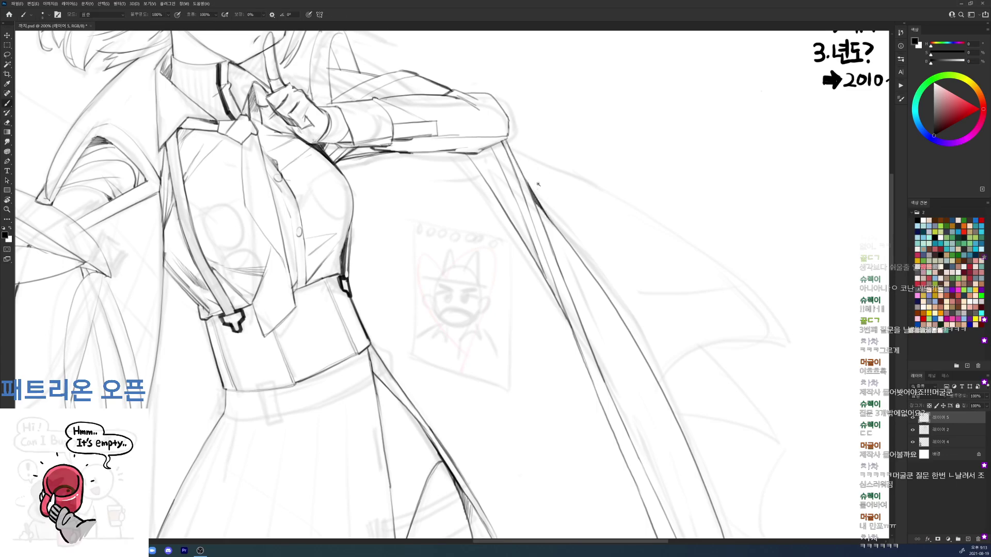
pyautogui.hotkey('ctrl', '0')
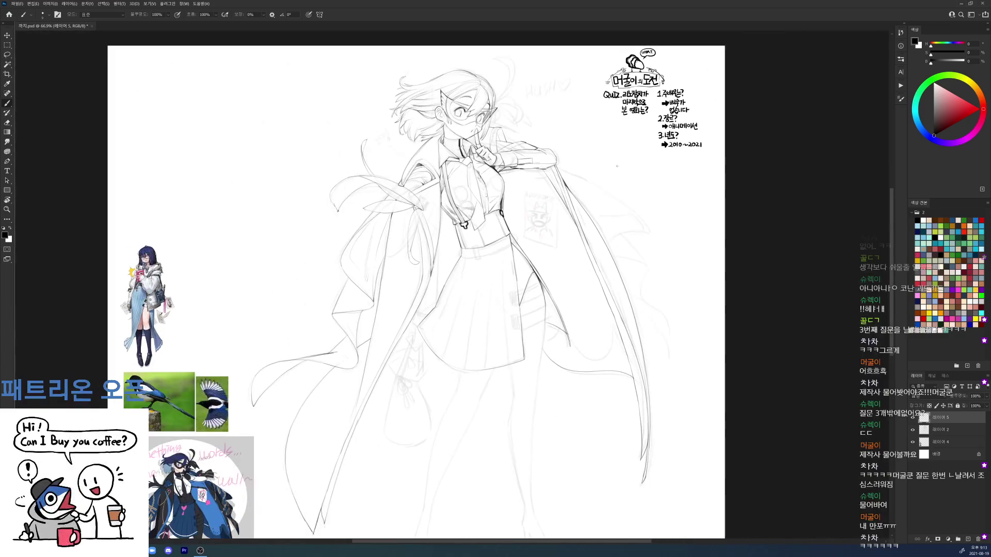
pyautogui.moveTo(598, 202); pyautogui.dragTo(632, 201)
pyautogui.moveTo(531, 285); pyautogui.dragTo(597, 223)
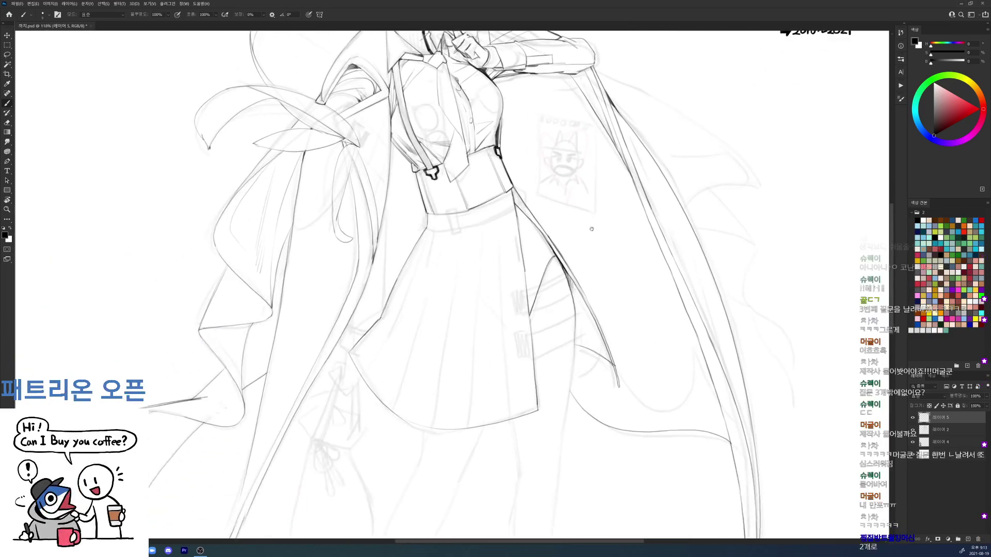
pyautogui.moveTo(508, 252); pyautogui.dragTo(580, 264)
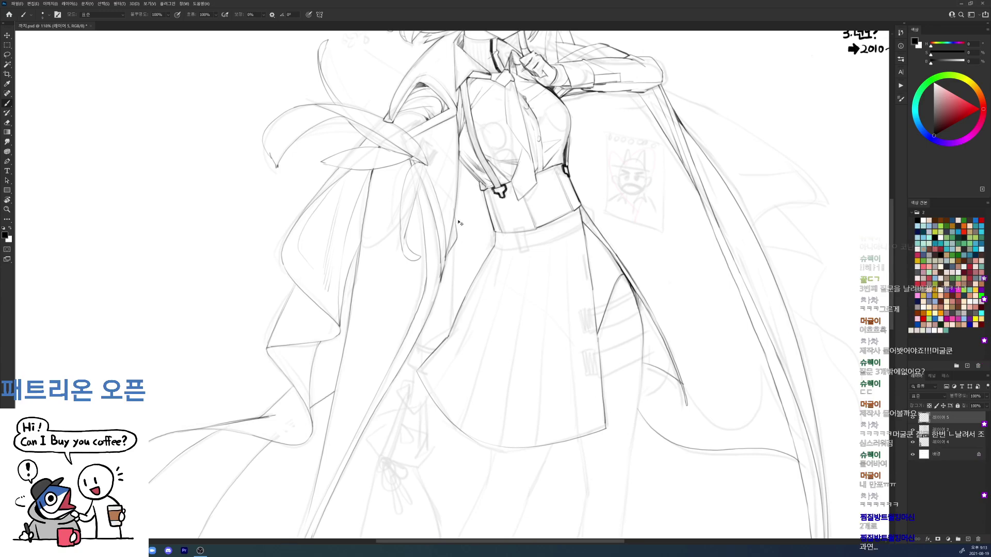
# Step: Ink the folded inner cape edge beside the waist, redoing the first stroke and erasing the overlap at the fold
pyautogui.moveTo(452, 236); pyautogui.dragTo(448, 334)
pyautogui.hotkey('ctrl', 'z')
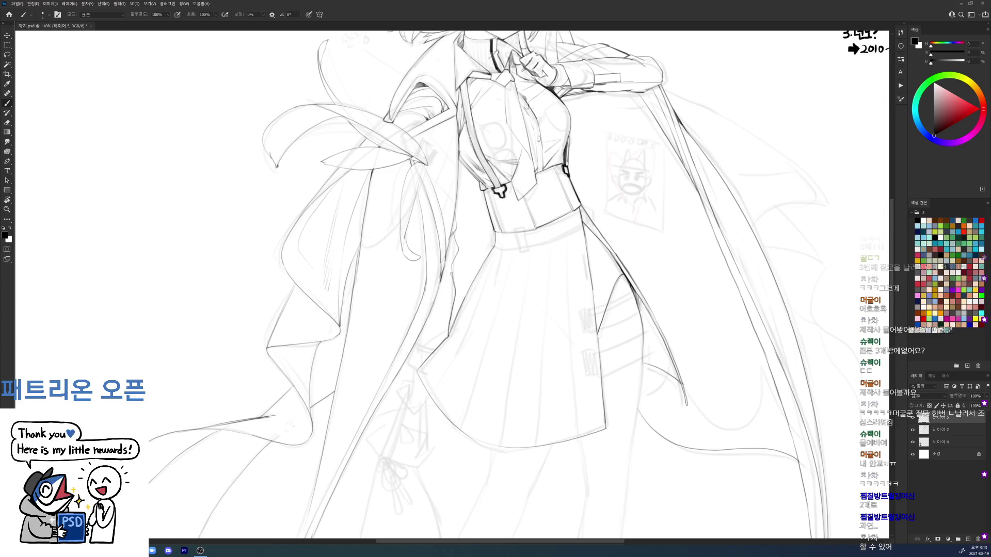
pyautogui.moveTo(453, 252); pyautogui.dragTo(443, 278)
pyautogui.press('e')
pyautogui.moveTo(457, 239); pyautogui.dragTo(457, 255)
pyautogui.press('b')
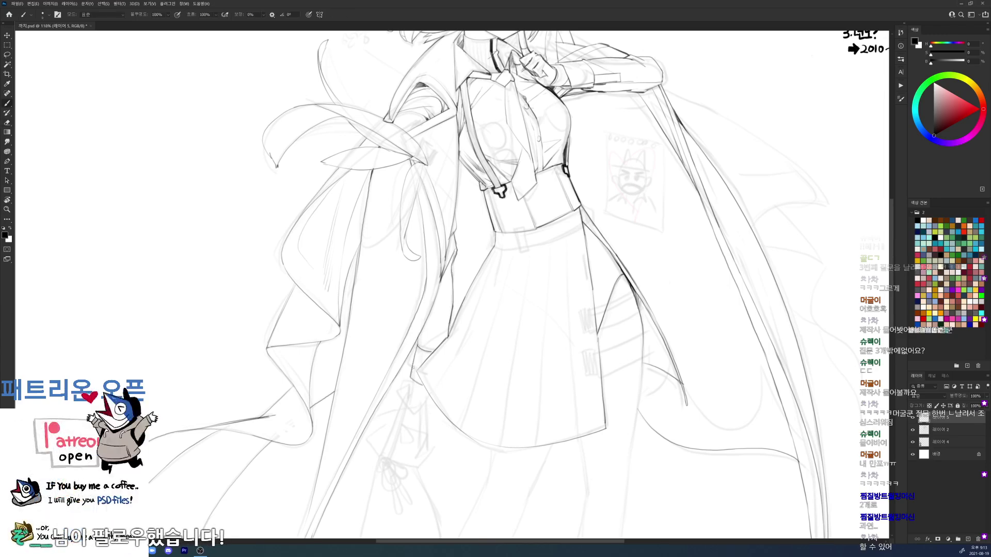
# Step: Refine the small corner lines where the inner cape meets the skirt and lighten the skirt's overlapping side edge
pyautogui.press('e')
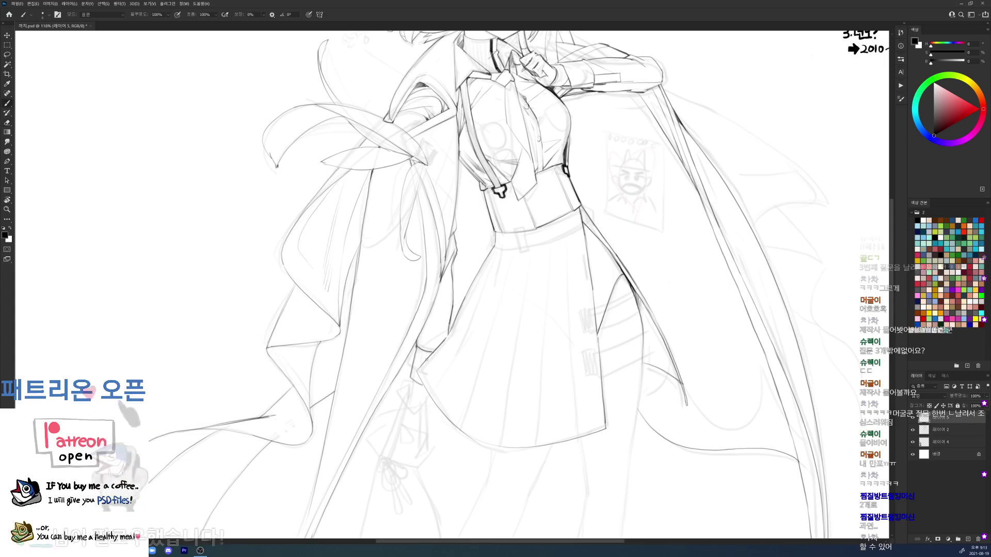
pyautogui.press('b')
pyautogui.press('e')
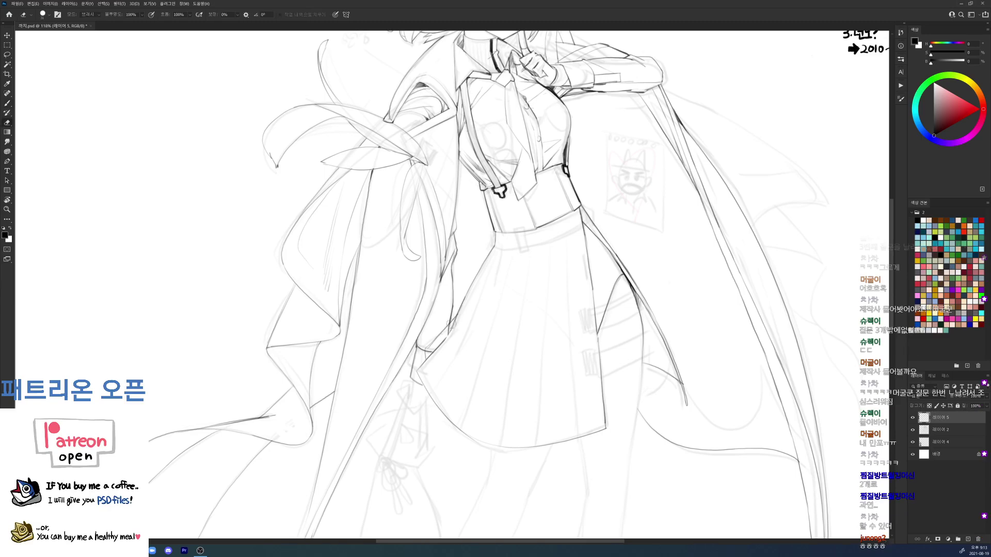
pyautogui.moveTo(429, 353); pyautogui.dragTo(458, 314)
pyautogui.press('b')
pyautogui.press('e')
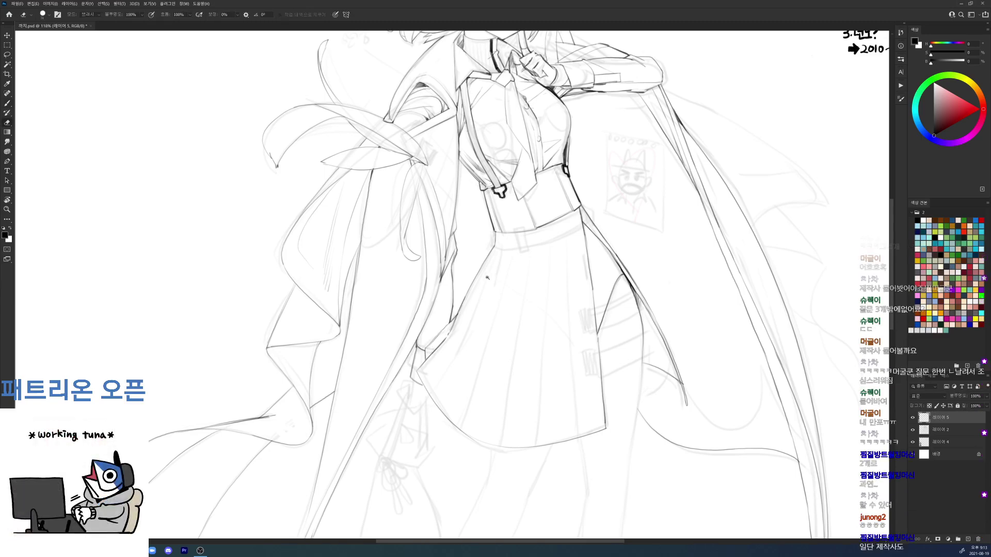
pyautogui.moveTo(483, 281); pyautogui.dragTo(466, 302)
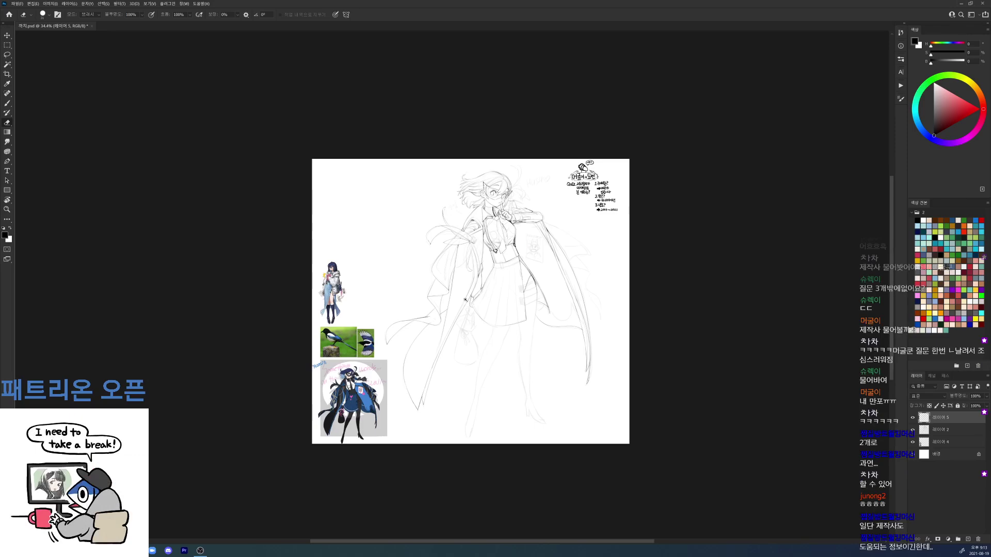
# Step: Ink the first four pleat lines of the skirt from below the waistband to the hem, starting beside the inner cape
pyautogui.scroll(5, 466, 302)
pyautogui.press('b')
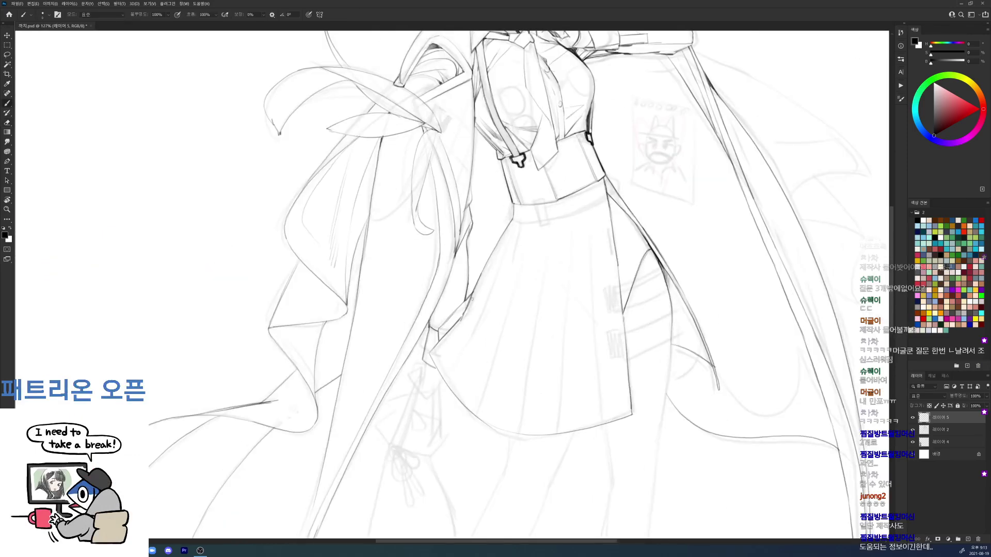
pyautogui.moveTo(506, 239); pyautogui.dragTo(484, 293)
pyautogui.hotkey('ctrl', 'z')
pyautogui.moveTo(505, 238); pyautogui.dragTo(440, 374)
pyautogui.moveTo(521, 225)
pyautogui.mouseDown()
pyautogui.moveTo(475, 350)
pyautogui.moveTo(475, 320)
pyautogui.moveTo(496, 306)
pyautogui.moveTo(487, 338)
pyautogui.moveTo(457, 393)
pyautogui.mouseUp()
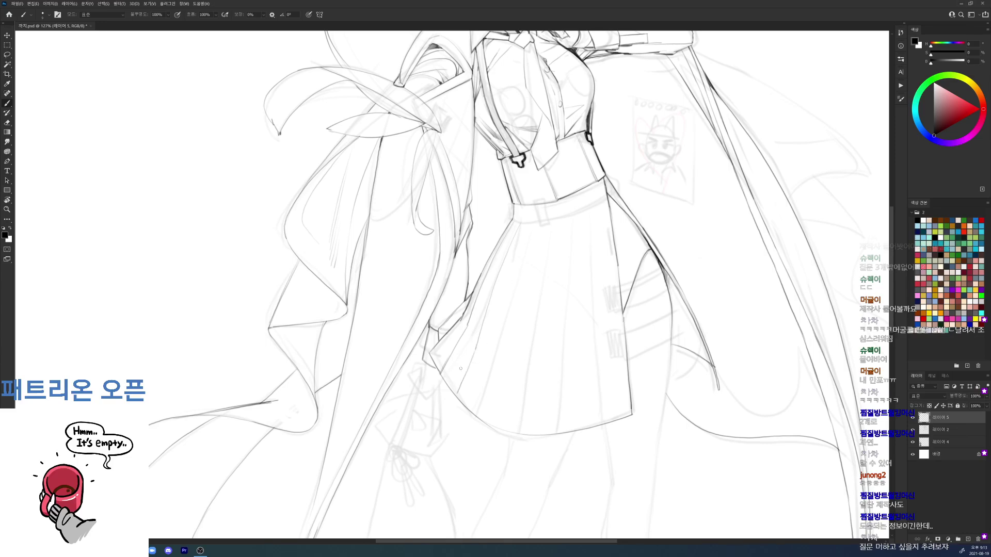
pyautogui.moveTo(525, 247); pyautogui.dragTo(479, 409)
pyautogui.moveTo(525, 312); pyautogui.dragTo(519, 363)
pyautogui.hotkey('ctrl', 'z')
pyautogui.moveTo(544, 246); pyautogui.dragTo(514, 431)
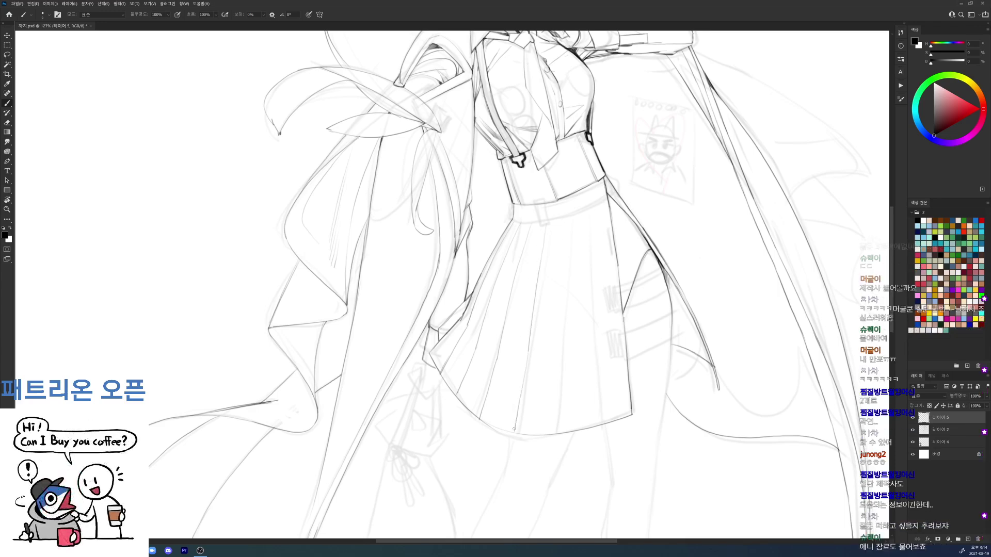
# Step: Ink two more pleat lines across the middle of the skirt, redrawing the lower part of the second down to the hem
pyautogui.moveTo(563, 235); pyautogui.dragTo(552, 333)
pyautogui.hotkey('ctrl', 'z')
pyautogui.moveTo(564, 249); pyautogui.dragTo(556, 428)
pyautogui.moveTo(582, 215); pyautogui.dragTo(589, 421)
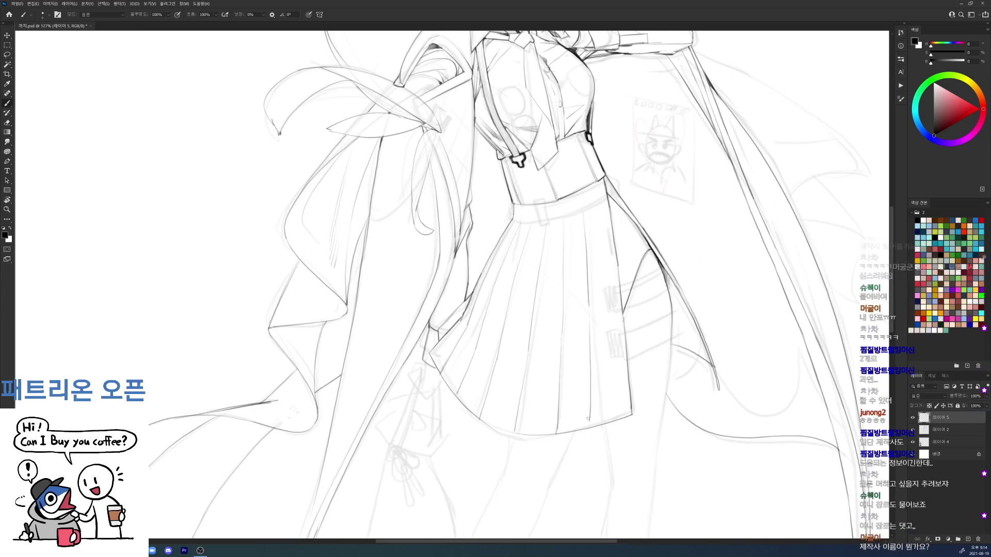
pyautogui.hotkey('ctrl', 'z')
pyautogui.moveTo(593, 339); pyautogui.dragTo(593, 429)
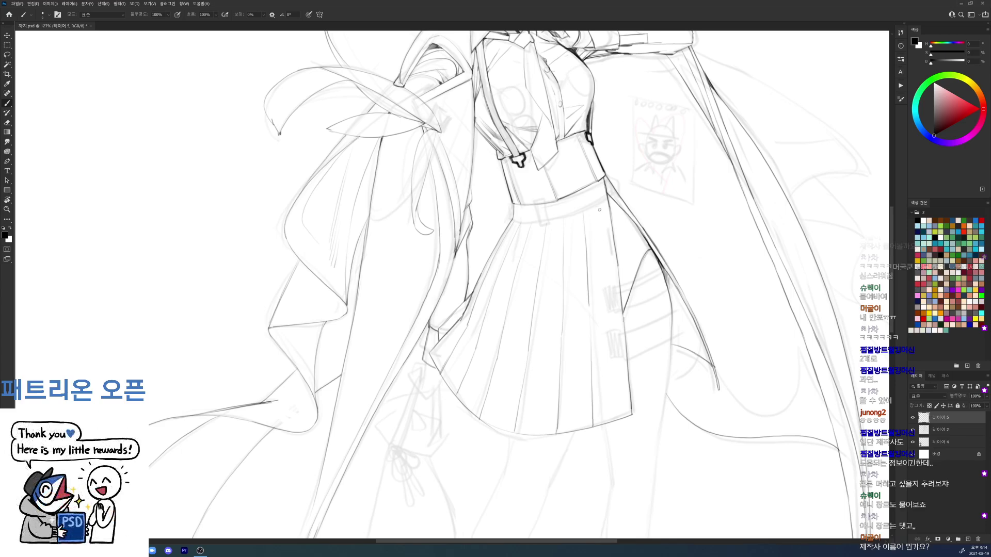
# Step: Ink the last pleat line near the skirt's slit side down to the hem and clean up the pleat lines with the eraser
pyautogui.moveTo(607, 294); pyautogui.dragTo(610, 333)
pyautogui.hotkey('ctrl', 'z')
pyautogui.moveTo(602, 218); pyautogui.dragTo(617, 414)
pyautogui.hotkey('ctrl', 'z')
pyautogui.moveTo(615, 325); pyautogui.dragTo(621, 418)
pyautogui.moveTo(639, 353); pyautogui.dragTo(617, 361)
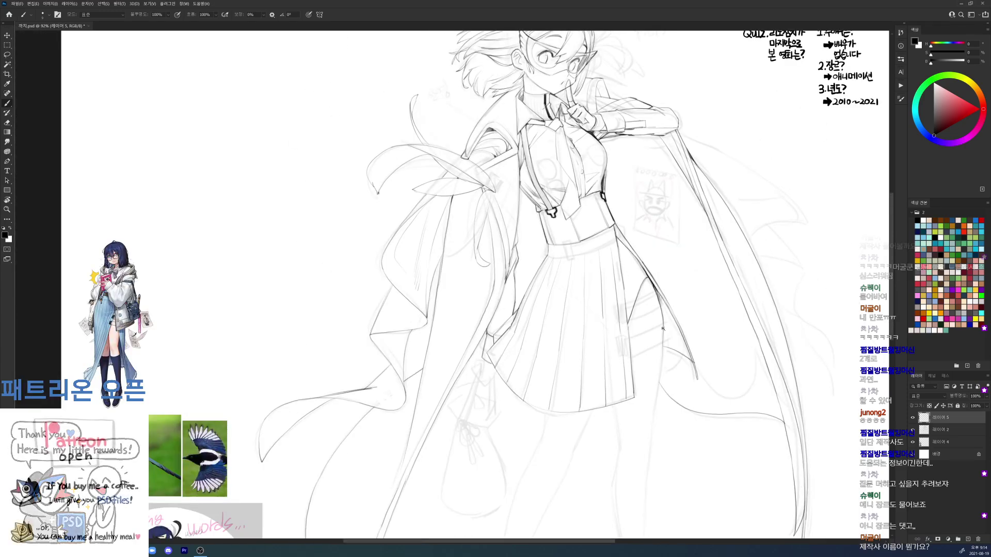
pyautogui.scroll(2, 664, 328)
pyautogui.press('e')
pyautogui.moveTo(613, 441); pyautogui.dragTo(596, 312)
pyautogui.moveTo(606, 429); pyautogui.dragTo(612, 468)
# Step: Handwrite the quiz note "4.제작사?" with a thicker brush below the third quiz item
pyautogui.press('b')
pyautogui.moveTo(591, 261)
pyautogui.mouseDown()
pyautogui.moveTo(622, 453)
pyautogui.moveTo(278, 467)
pyautogui.mouseUp()
pyautogui.moveTo(124, 480); pyautogui.dragTo(506, 127)
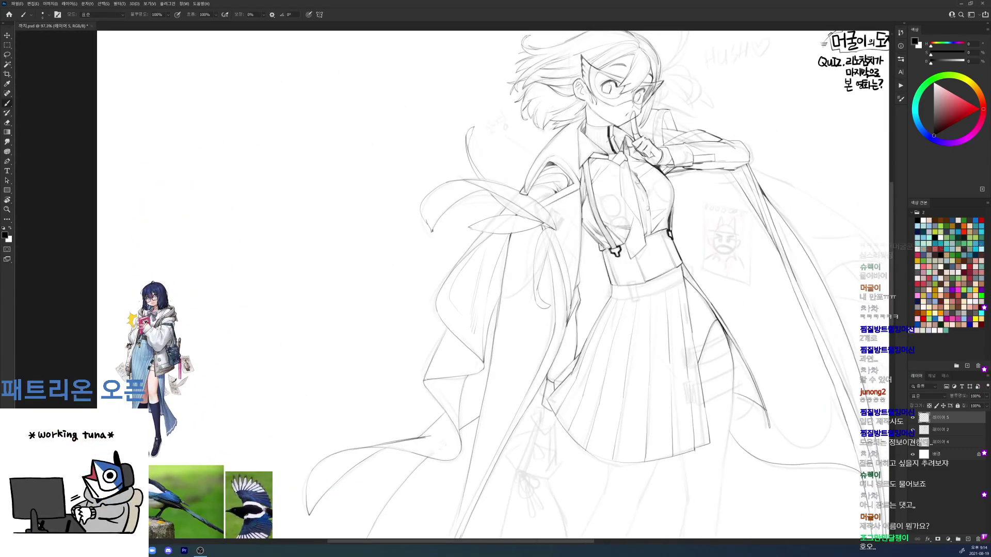
pyautogui.moveTo(826, 129); pyautogui.dragTo(516, 196)
pyautogui.moveTo(606, 189); pyautogui.dragTo(665, 189)
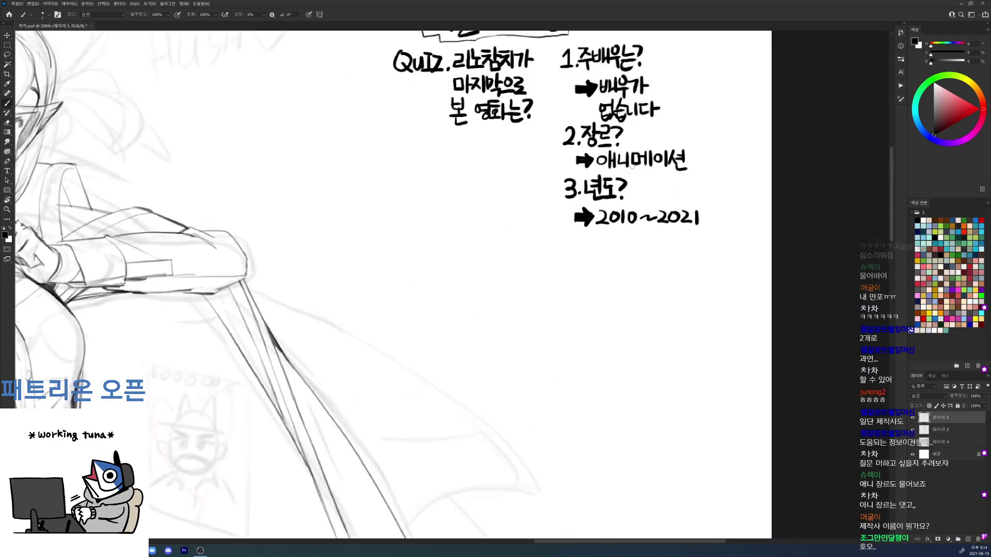
pyautogui.rightClick(600, 229)
pyautogui.click(647, 296)
pyautogui.click(794, 192)
pyautogui.moveTo(571, 240)
pyautogui.mouseDown()
pyautogui.moveTo(570, 258)
pyautogui.moveTo(601, 247)
pyautogui.mouseUp()
pyautogui.click(580, 254)
pyautogui.moveTo(602, 238)
pyautogui.mouseDown()
pyautogui.moveTo(602, 256)
pyautogui.moveTo(619, 240)
pyautogui.mouseUp()
pyautogui.moveTo(617, 242); pyautogui.dragTo(612, 255)
pyautogui.moveTo(612, 250); pyautogui.dragTo(626, 257)
pyautogui.moveTo(631, 247); pyautogui.dragTo(642, 257)
pyautogui.moveTo(643, 245); pyautogui.dragTo(657, 247)
pyautogui.click(656, 255)
# Step: Write the answer "지브리" with a leading arrow under the fourth quiz question
pyautogui.moveTo(571, 276); pyautogui.dragTo(588, 287)
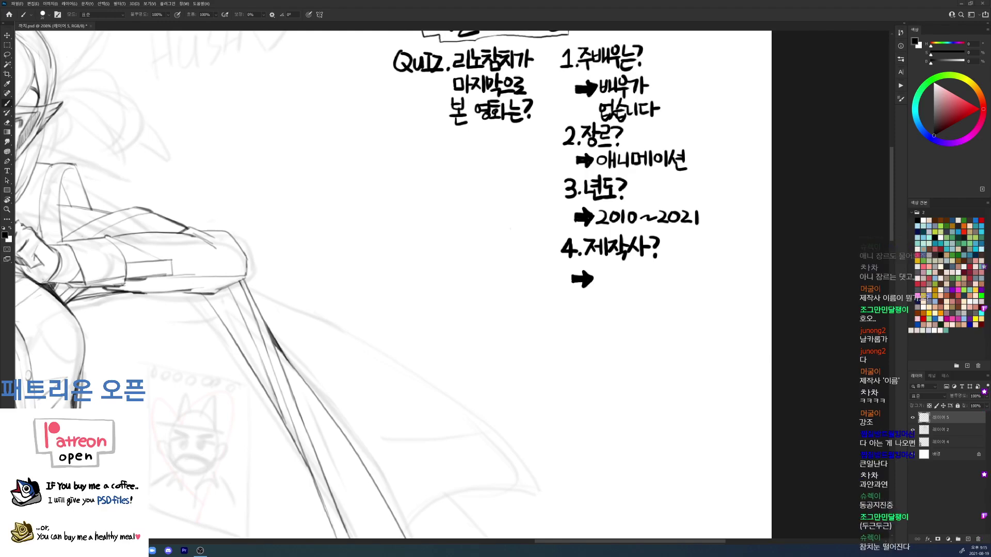
pyautogui.moveTo(593, 269)
pyautogui.mouseDown()
pyautogui.moveTo(605, 267)
pyautogui.moveTo(597, 287)
pyautogui.mouseUp()
pyautogui.moveTo(601, 276); pyautogui.dragTo(612, 287)
pyautogui.moveTo(615, 271); pyautogui.dragTo(623, 276)
pyautogui.moveTo(612, 287); pyautogui.dragTo(640, 288)
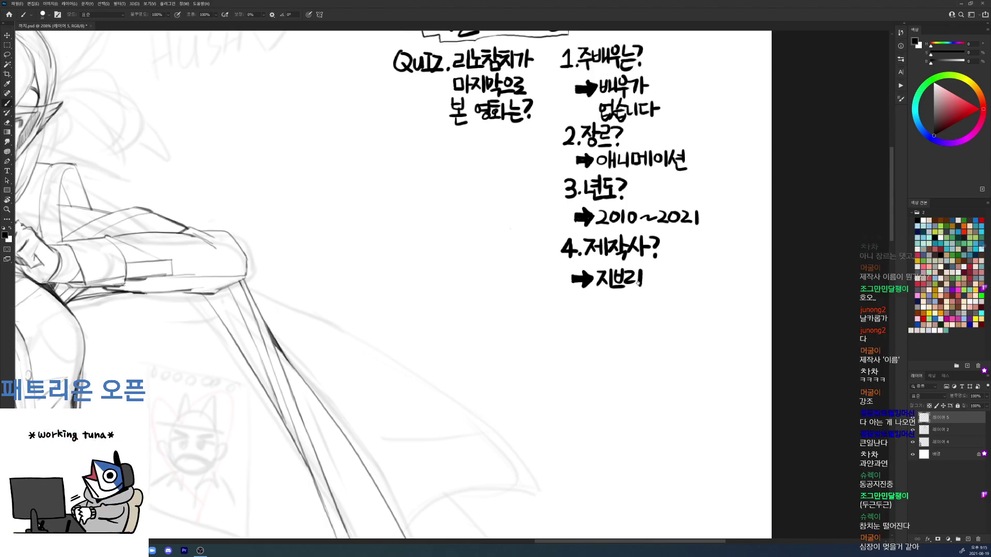
# Step: Switch back to the thin inking brush and try a stroke along the cape's inner fold line
pyautogui.moveTo(453, 434); pyautogui.dragTo(591, 324)
pyautogui.moveTo(663, 343); pyautogui.dragTo(589, 346)
pyautogui.moveTo(622, 409)
pyautogui.mouseDown()
pyautogui.moveTo(721, 308)
pyautogui.moveTo(744, 260)
pyautogui.mouseUp()
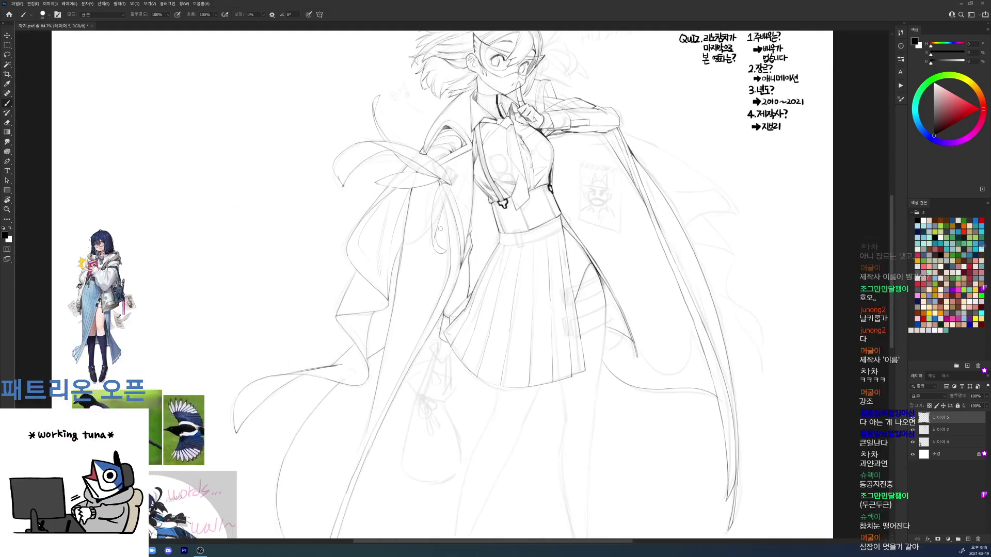
pyautogui.scroll(2, 441, 229)
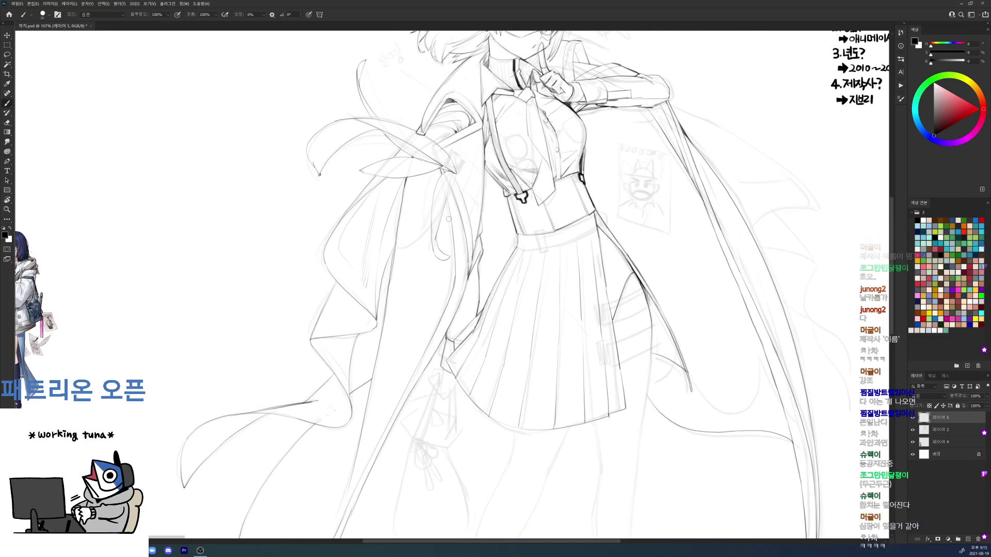
pyautogui.rightClick(452, 210)
pyautogui.click(507, 270)
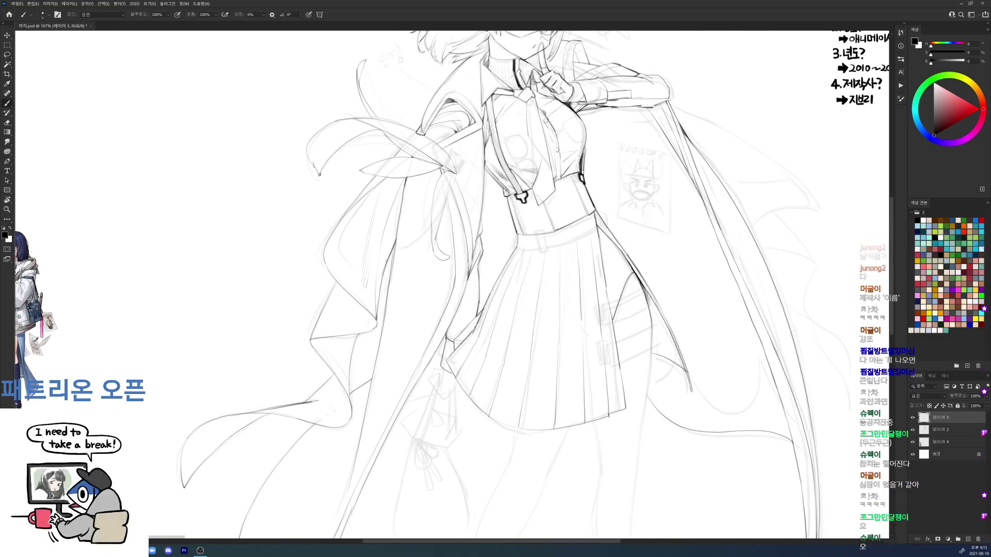
pyautogui.hotkey('ctrl', 'z')
pyautogui.moveTo(389, 290); pyautogui.dragTo(393, 252)
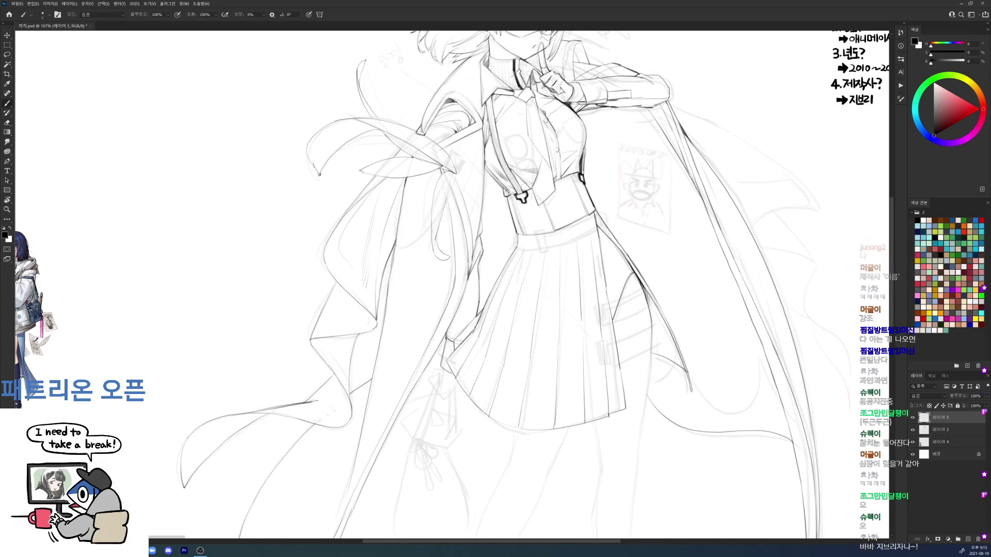
pyautogui.hotkey('ctrl', 'z')
pyautogui.scroll(-5, 413, 260)
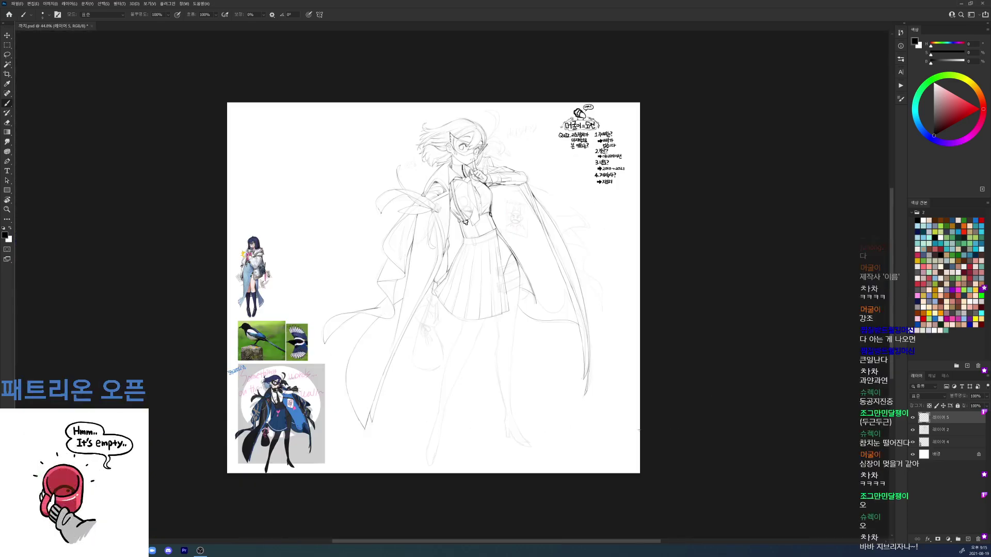
# Step: Ink the straight leg's outer thigh line from the skirt slit down past the hem, trim its end and save the file
pyautogui.scroll(4, 515, 305)
pyautogui.moveTo(526, 242); pyautogui.dragTo(510, 362)
pyautogui.hotkey('ctrl', 'z')
pyautogui.moveTo(526, 248); pyautogui.dragTo(514, 361)
pyautogui.hotkey('ctrl', 'z')
pyautogui.moveTo(526, 261); pyautogui.dragTo(510, 370)
pyautogui.hotkey('ctrl', 'z')
pyautogui.moveTo(526, 261); pyautogui.dragTo(512, 362)
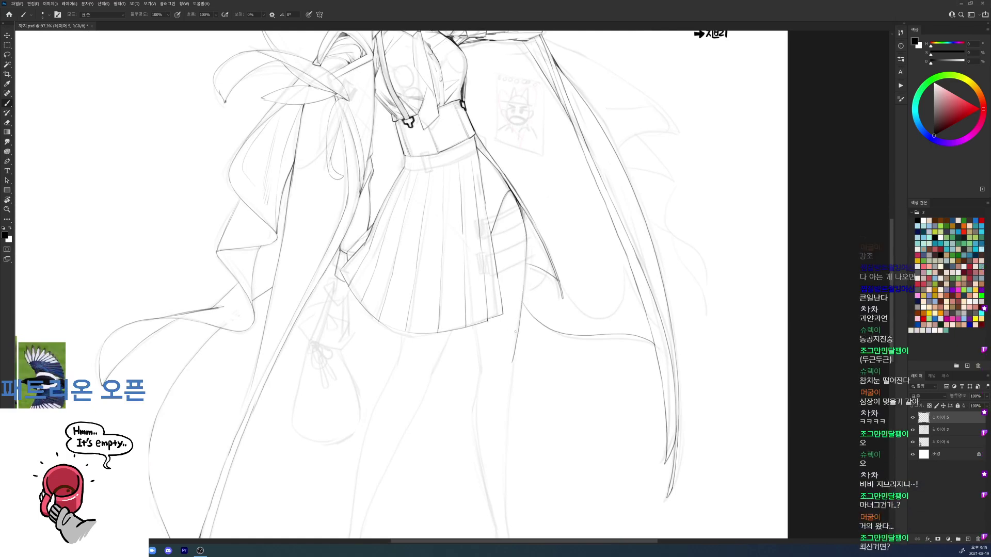
pyautogui.hotkey('ctrl', 'z')
pyautogui.moveTo(525, 261)
pyautogui.mouseDown()
pyautogui.moveTo(513, 352)
pyautogui.moveTo(518, 319)
pyautogui.moveTo(511, 362)
pyautogui.mouseUp()
pyautogui.press('e')
pyautogui.click(511, 364)
pyautogui.hotkey('ctrl', 's')
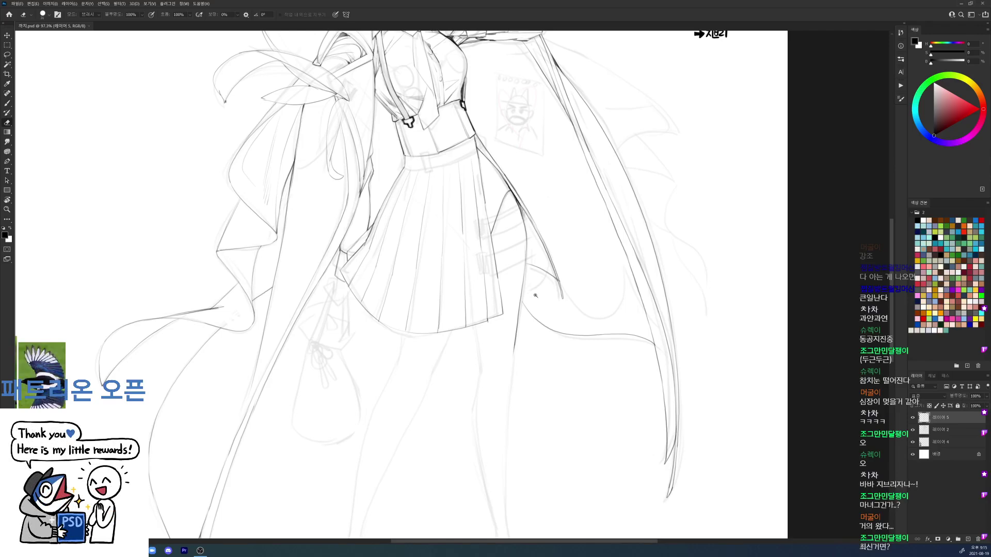
# Step: Touch up the outer thigh line beside the small cape corner, level with the lower part of the skirt
pyautogui.scroll(3, 533, 293)
pyautogui.press('b')
pyautogui.moveTo(522, 234); pyautogui.dragTo(515, 269)
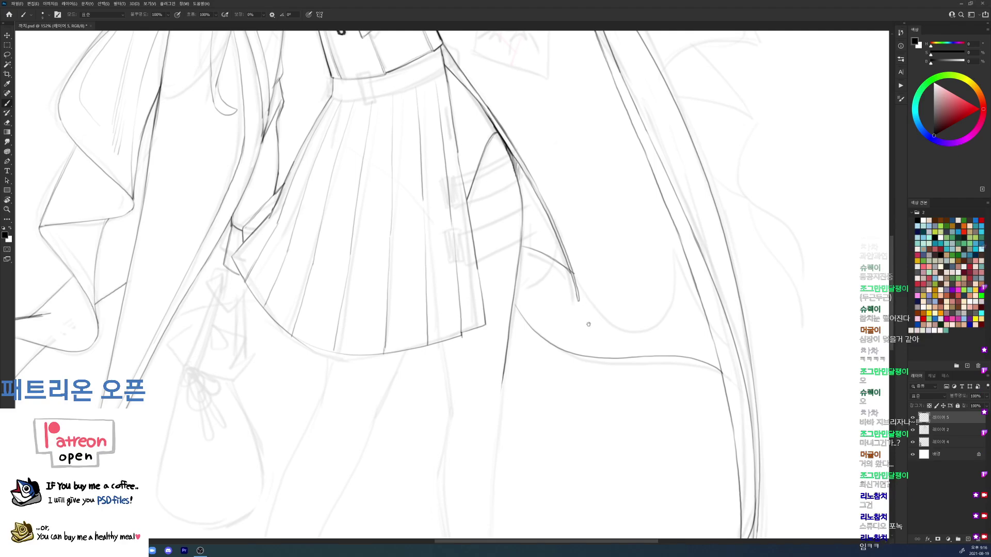
pyautogui.moveTo(585, 318); pyautogui.dragTo(601, 239)
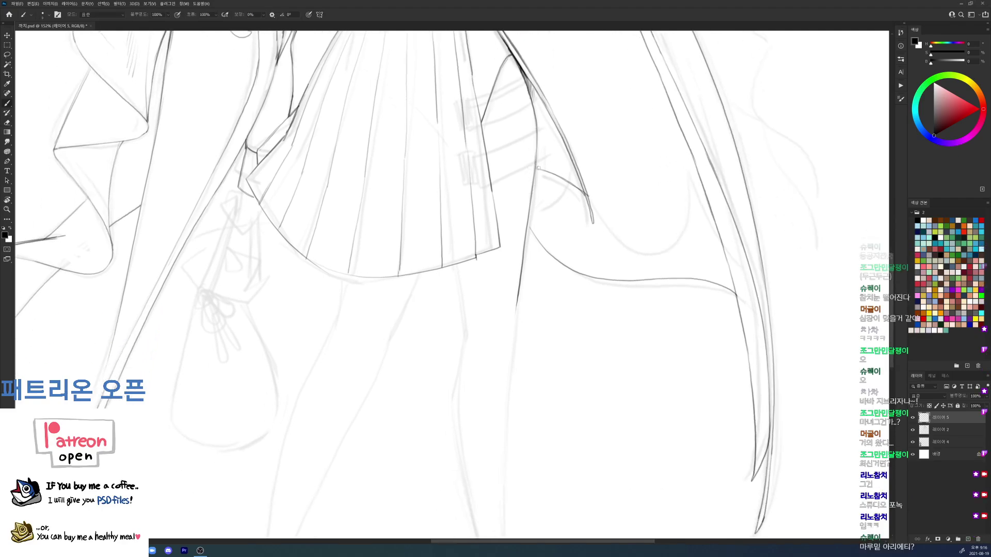
pyautogui.scroll(-3, 543, 184)
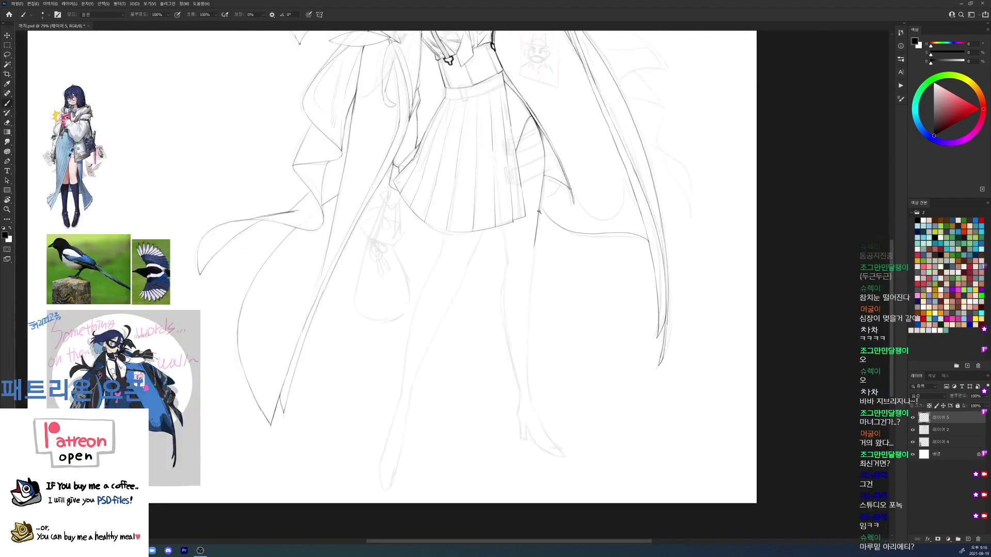
# Step: Ink the straight leg's inner contour from the skirt hem past the knee and calf to the ankle
pyautogui.scroll(3, 536, 154)
pyautogui.moveTo(479, 235); pyautogui.dragTo(480, 388)
pyautogui.hotkey('ctrl', 'z')
pyautogui.moveTo(483, 276)
pyautogui.mouseDown()
pyautogui.moveTo(479, 386)
pyautogui.moveTo(491, 429)
pyautogui.mouseUp()
pyautogui.scroll(-3, 491, 429)
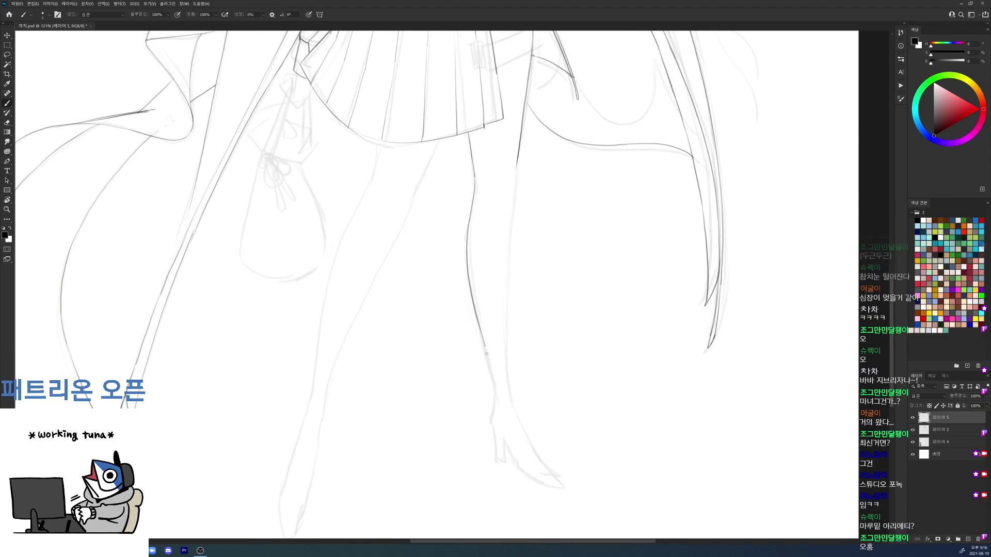
pyautogui.moveTo(485, 348); pyautogui.dragTo(494, 394)
# Step: Ink the straight leg's outer contour from the thigh over the instep to the foot, plus the back of the heel
pyautogui.moveTo(517, 164)
pyautogui.mouseDown()
pyautogui.moveTo(510, 393)
pyautogui.moveTo(549, 468)
pyautogui.mouseUp()
pyautogui.moveTo(493, 407)
pyautogui.mouseDown()
pyautogui.moveTo(497, 465)
pyautogui.moveTo(503, 445)
pyautogui.moveTo(498, 465)
pyautogui.moveTo(505, 446)
pyautogui.moveTo(517, 473)
pyautogui.moveTo(538, 484)
pyautogui.mouseUp()
pyautogui.hotkey('ctrl', 'z')
pyautogui.hotkey('ctrl', 'shift', 'z')
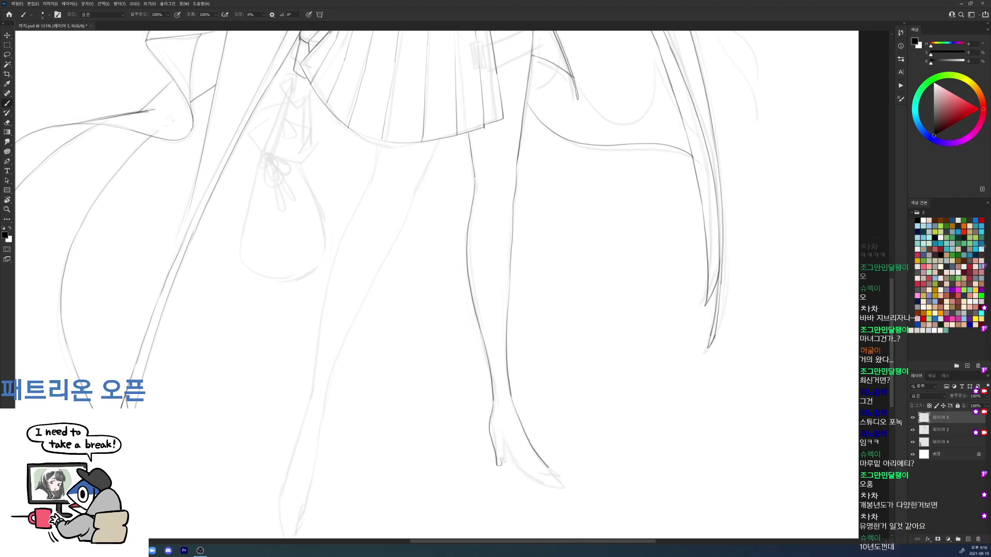
# Step: Ink the high-heeled shoe's heel, arched sole and pointed toe, cleaning up overlaps with the eraser
pyautogui.press('e')
pyautogui.press('b')
pyautogui.moveTo(502, 444)
pyautogui.mouseDown()
pyautogui.moveTo(502, 462)
pyautogui.moveTo(502, 446)
pyautogui.moveTo(521, 476)
pyautogui.moveTo(550, 481)
pyautogui.moveTo(548, 465)
pyautogui.mouseUp()
pyautogui.press('e')
pyautogui.click(504, 444)
pyautogui.press('b')
pyautogui.press('e')
pyautogui.press('b')
pyautogui.press('e')
pyautogui.press('b')
pyautogui.moveTo(519, 423); pyautogui.dragTo(548, 470)
pyautogui.press('e')
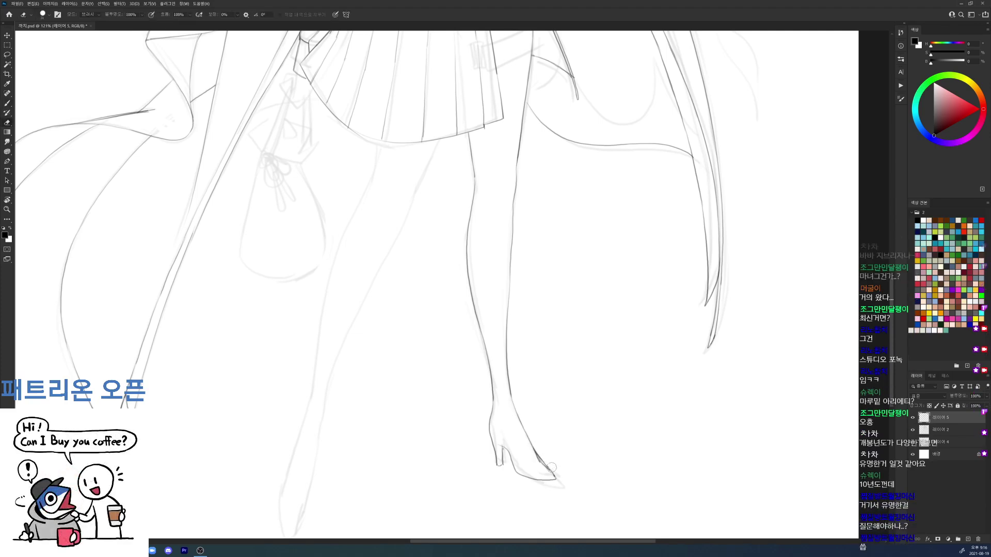
# Step: Ink the opening line of the high-heeled shoe across the foot
pyautogui.scroll(-3, 525, 353)
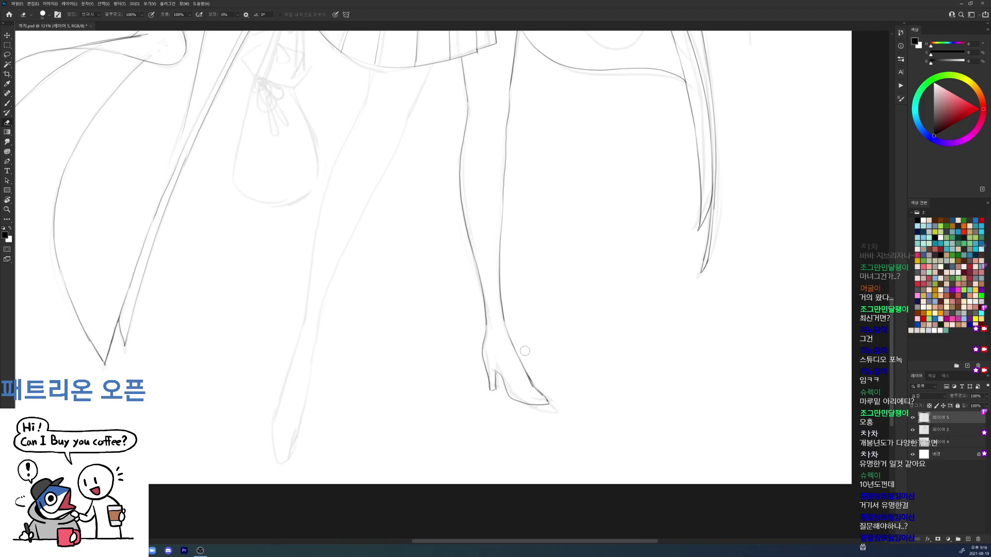
pyautogui.press('r')
pyautogui.moveTo(562, 462); pyautogui.dragTo(655, 389)
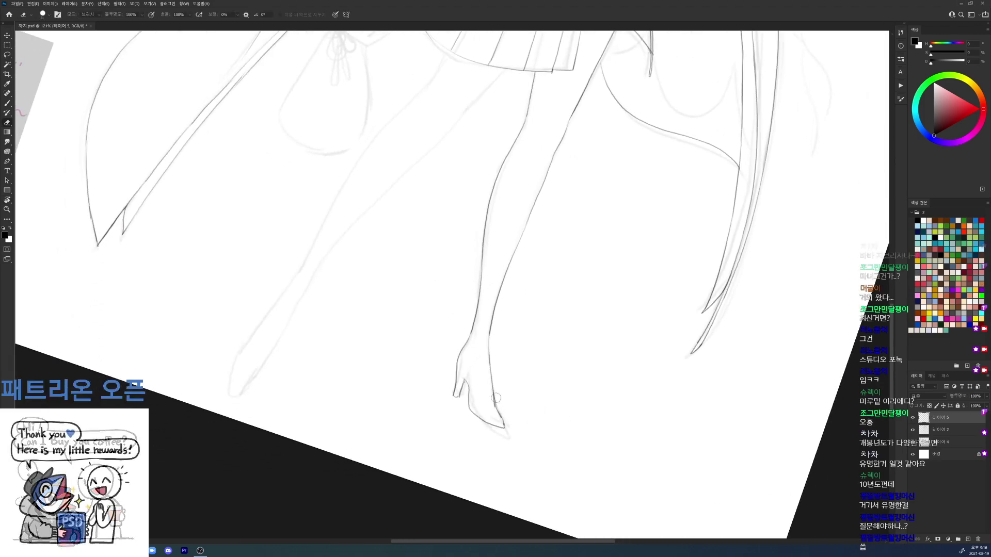
pyautogui.press('b')
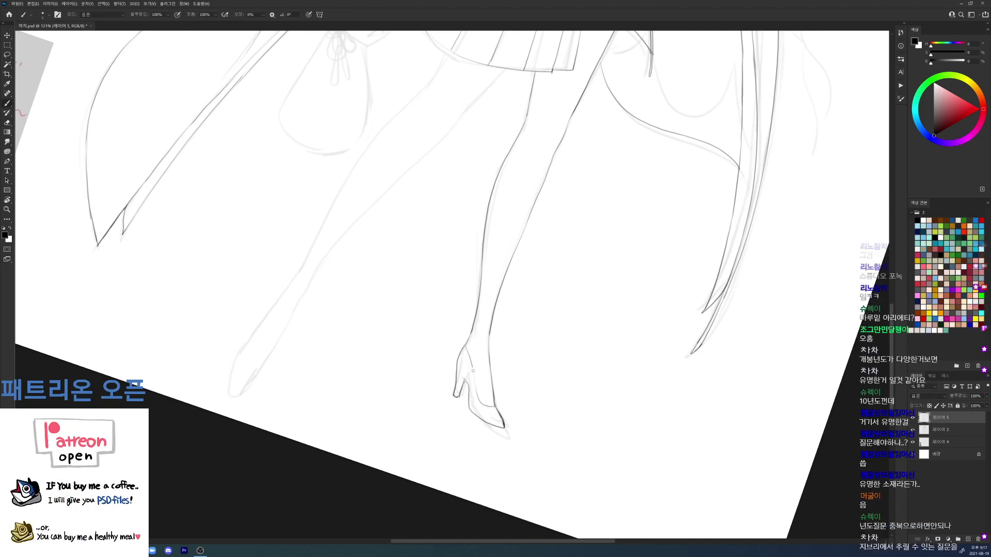
# Step: Ink short starting strokes for both contours of the other thigh just below the skirt hem
pyautogui.press('r')
pyautogui.moveTo(673, 252); pyautogui.dragTo(615, 179)
pyautogui.moveTo(721, 208); pyautogui.dragTo(691, 207)
pyautogui.scroll(5, 692, 206)
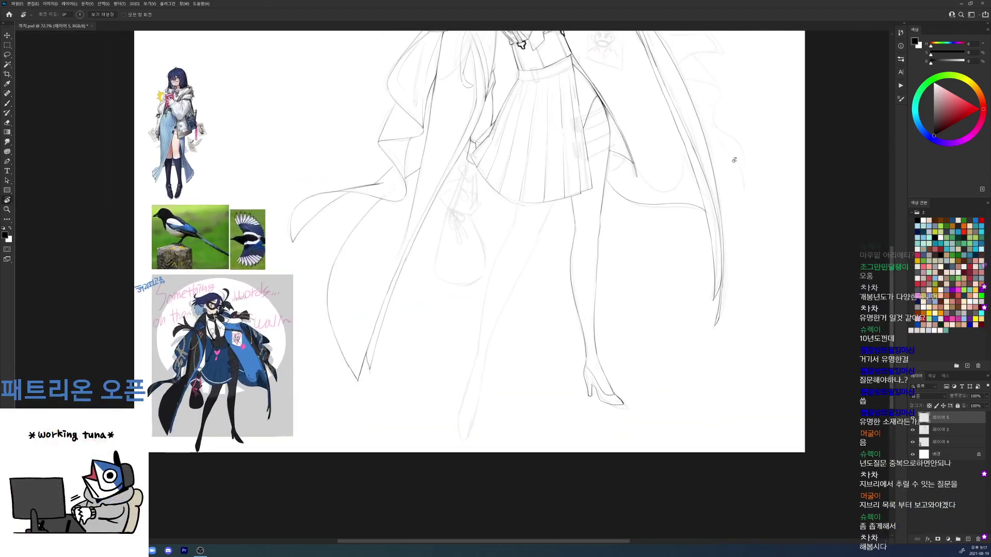
pyautogui.scroll(3, 563, 187)
pyautogui.press('b')
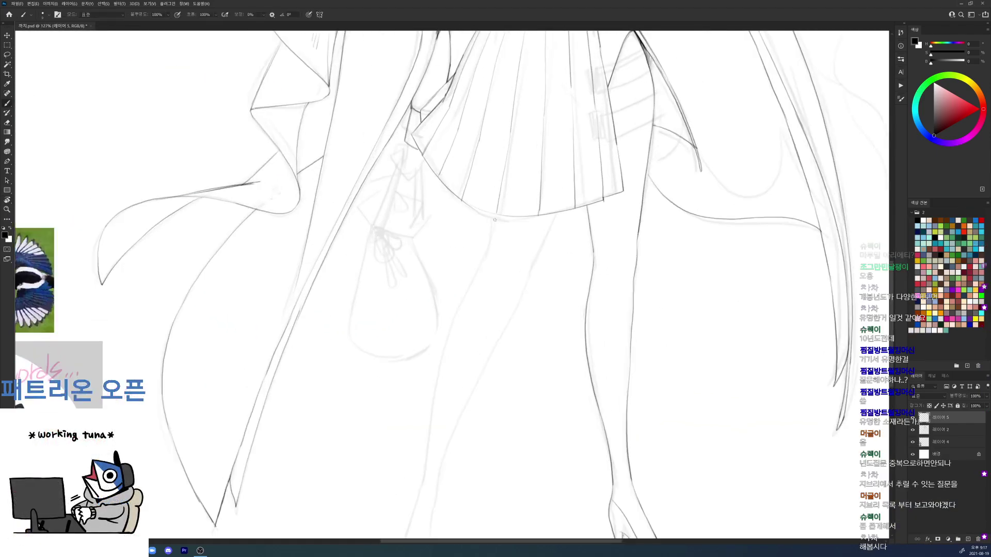
pyautogui.moveTo(493, 216); pyautogui.dragTo(489, 250)
pyautogui.moveTo(554, 214); pyautogui.dragTo(531, 269)
pyautogui.hotkey('ctrl', 'z')
pyautogui.moveTo(553, 215); pyautogui.dragTo(519, 285)
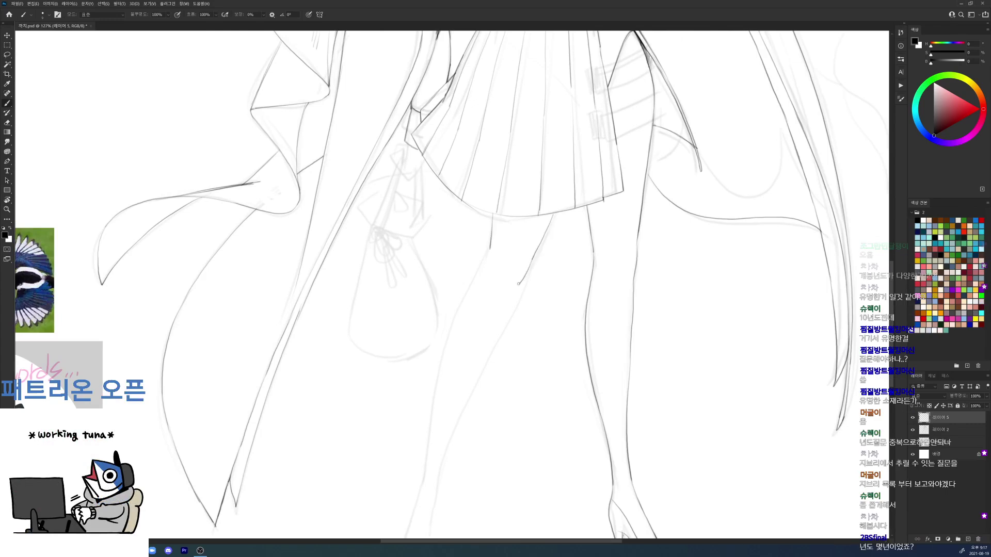
# Step: Extend the second leg's contours in long strokes from the thigh toward the calf, refine them and save the file
pyautogui.moveTo(490, 248)
pyautogui.mouseDown()
pyautogui.moveTo(476, 276)
pyautogui.moveTo(486, 225)
pyautogui.mouseUp()
pyautogui.moveTo(441, 383)
pyautogui.mouseDown()
pyautogui.moveTo(488, 219)
pyautogui.moveTo(486, 330)
pyautogui.mouseUp()
pyautogui.hotkey('ctrl', 'z')
pyautogui.moveTo(528, 235); pyautogui.dragTo(475, 355)
pyautogui.hotkey('ctrl', 'z')
pyautogui.moveTo(528, 234); pyautogui.dragTo(453, 407)
pyautogui.press('e')
pyautogui.moveTo(612, 300); pyautogui.dragTo(717, 166)
pyautogui.moveTo(618, 171); pyautogui.dragTo(526, 301)
pyautogui.press('b')
pyautogui.moveTo(541, 234); pyautogui.dragTo(574, 161)
pyautogui.scroll(-5, 588, 151)
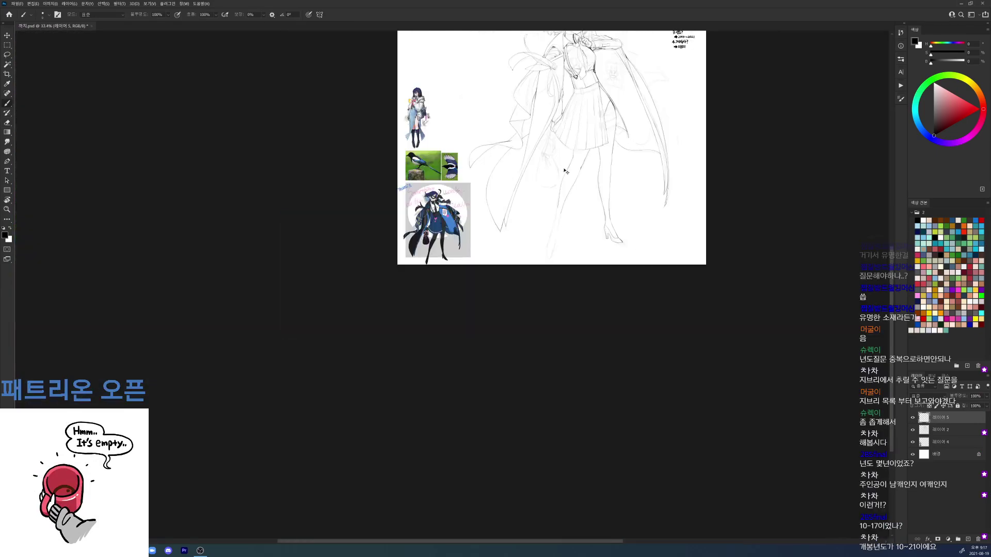
pyautogui.hotkey('ctrl', 's')
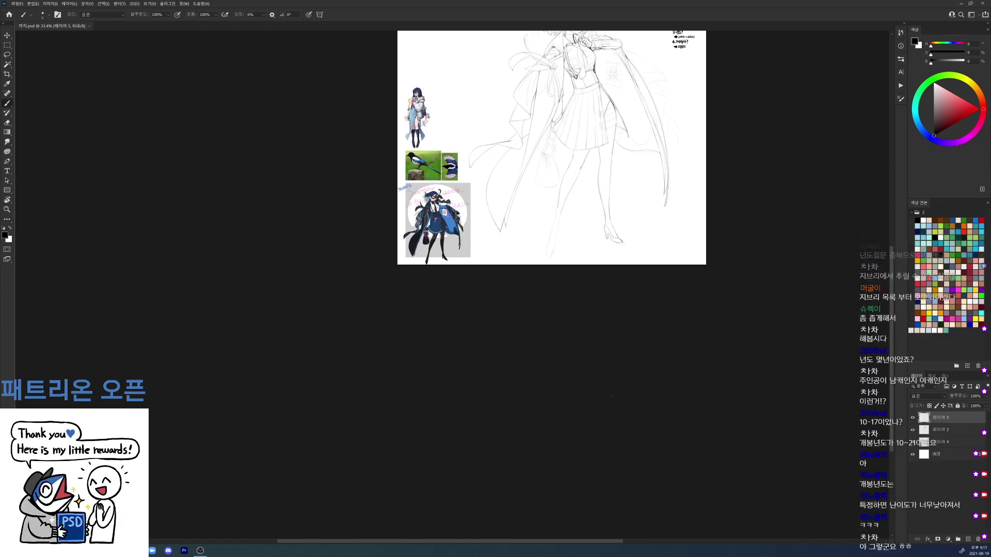
# Step: Clean up the second leg's calf line with the eraser and ink it down toward the ankle
pyautogui.moveTo(568, 188); pyautogui.dragTo(609, 189)
pyautogui.press('e')
pyautogui.moveTo(537, 220); pyautogui.dragTo(531, 254)
pyautogui.moveTo(542, 191); pyautogui.dragTo(524, 279)
pyautogui.press('b')
pyautogui.moveTo(534, 222); pyautogui.dragTo(525, 282)
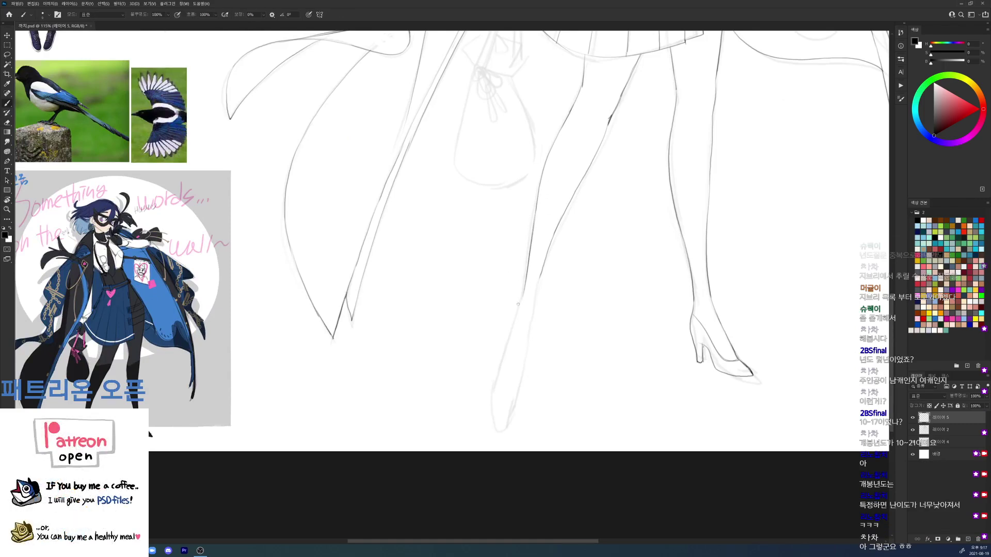
# Step: Ink the second leg's lower contours past the ankle and outline its foot around the toe
pyautogui.moveTo(556, 222)
pyautogui.mouseDown()
pyautogui.moveTo(534, 311)
pyautogui.moveTo(519, 310)
pyautogui.moveTo(502, 364)
pyautogui.moveTo(504, 411)
pyautogui.mouseUp()
pyautogui.press('e')
pyautogui.press('b')
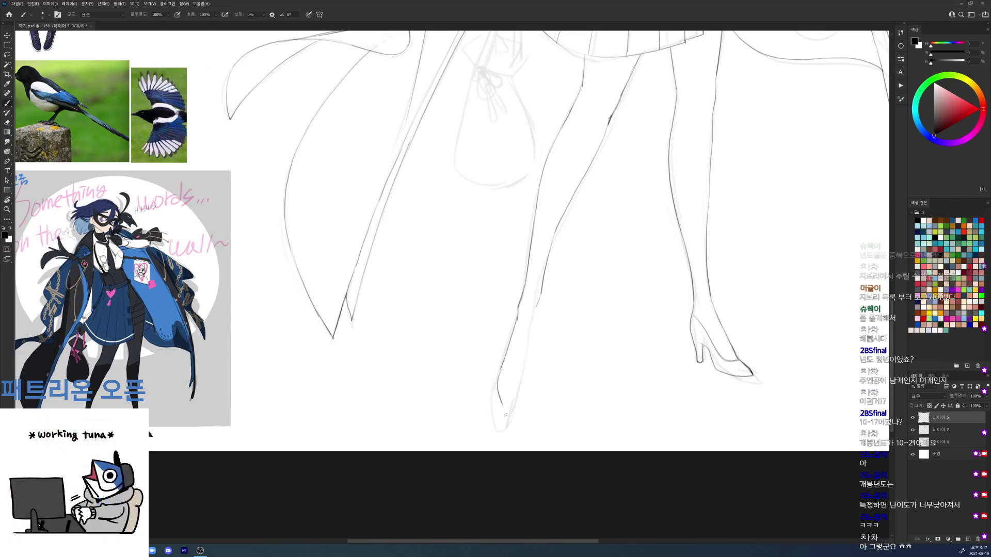
pyautogui.moveTo(539, 304); pyautogui.dragTo(532, 354)
pyautogui.moveTo(568, 319)
pyautogui.mouseDown()
pyautogui.moveTo(540, 336)
pyautogui.moveTo(623, 346)
pyautogui.mouseUp()
pyautogui.press('e')
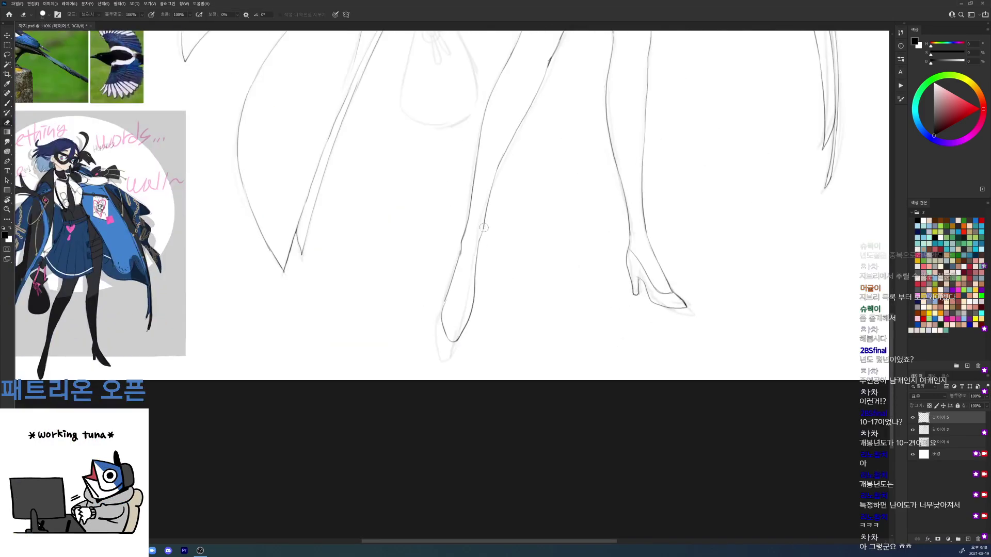
# Step: Refine the ankle contours on both sides of the second foot, alternating brush strokes and erasing
pyautogui.moveTo(484, 222)
pyautogui.mouseDown()
pyautogui.moveTo(481, 250)
pyautogui.moveTo(457, 264)
pyautogui.mouseUp()
pyautogui.press('e')
pyautogui.press('b')
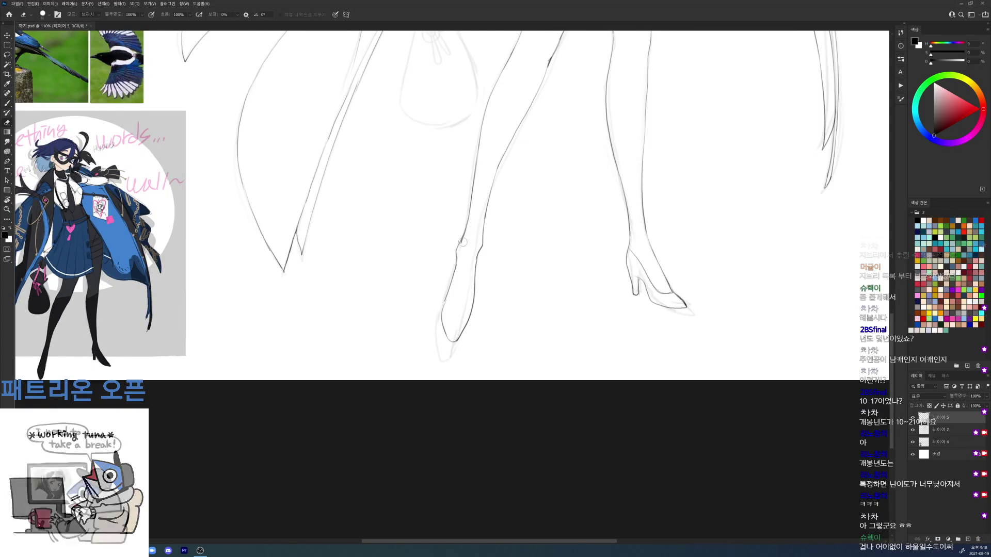
pyautogui.moveTo(491, 212); pyautogui.dragTo(474, 291)
pyautogui.press('e')
pyautogui.moveTo(464, 238)
pyautogui.mouseDown()
pyautogui.moveTo(448, 302)
pyautogui.moveTo(456, 155)
pyautogui.mouseUp()
pyautogui.press('b')
# Step: Touch up the second leg's calf line just above the ankle
pyautogui.press('r')
pyautogui.press('e')
pyautogui.press('b')
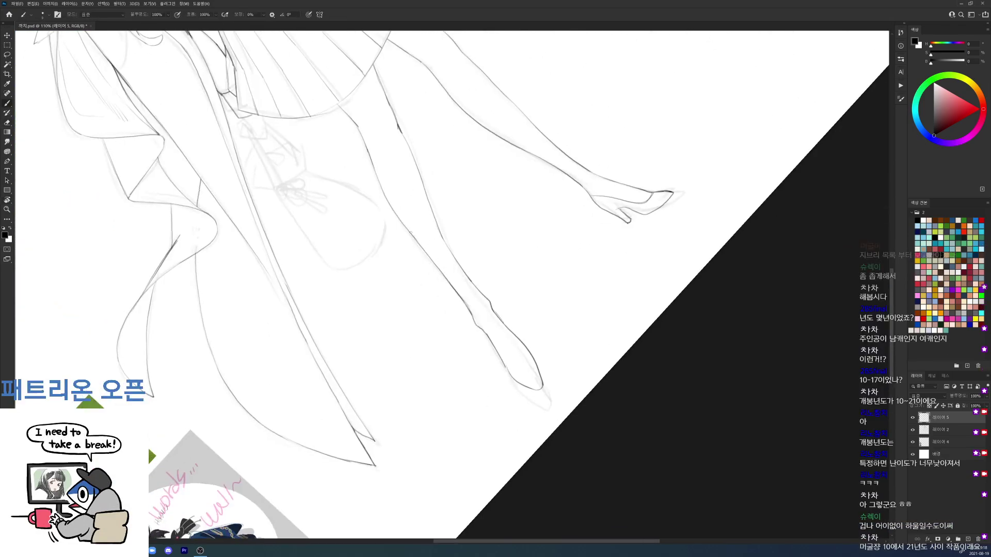
pyautogui.moveTo(440, 270)
pyautogui.mouseDown()
pyautogui.moveTo(452, 285)
pyautogui.moveTo(467, 278)
pyautogui.mouseUp()
pyautogui.press('b')
pyautogui.press('r')
pyautogui.moveTo(469, 231); pyautogui.dragTo(636, 208)
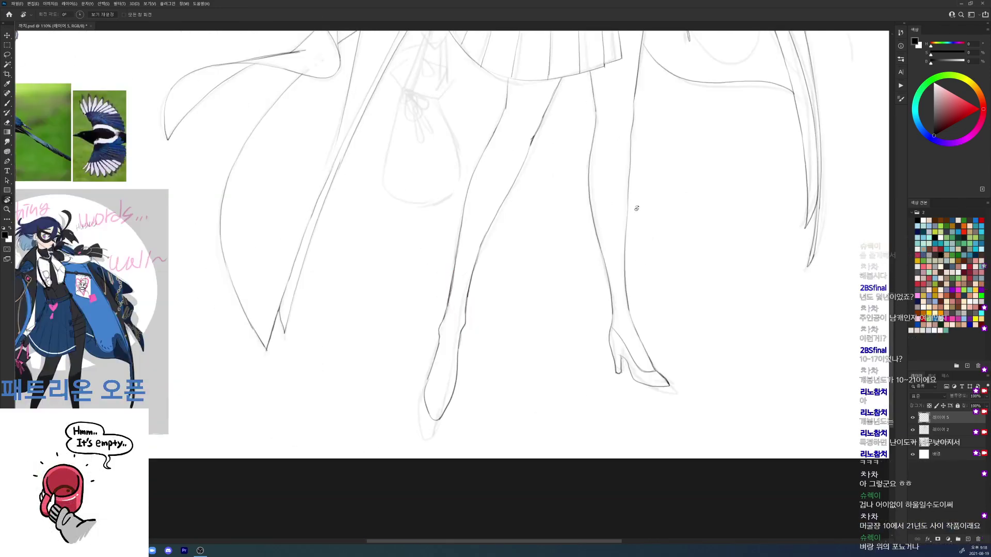
# Step: Refine the toe contour of the second shoe and ink the curved opening across the top of the foot
pyautogui.press('e')
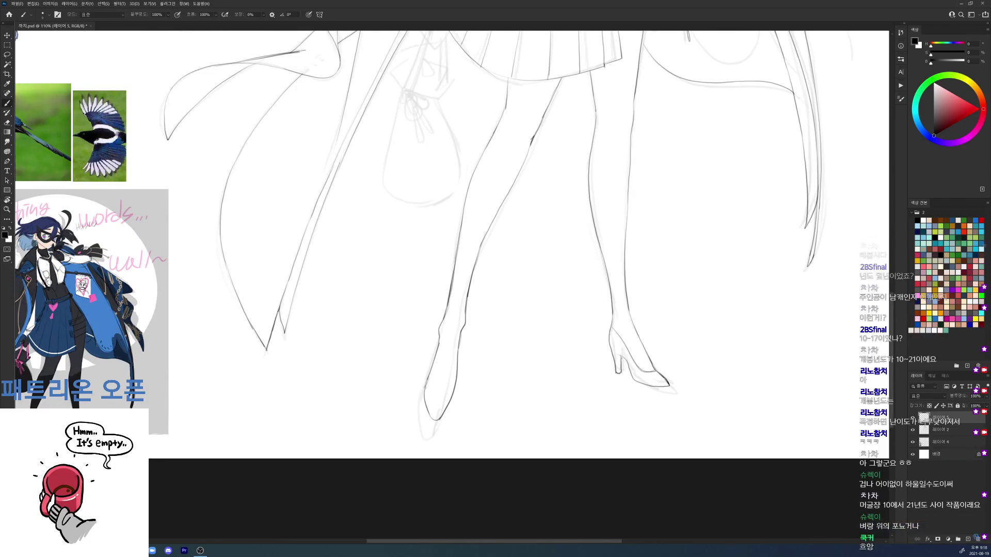
pyautogui.press('b')
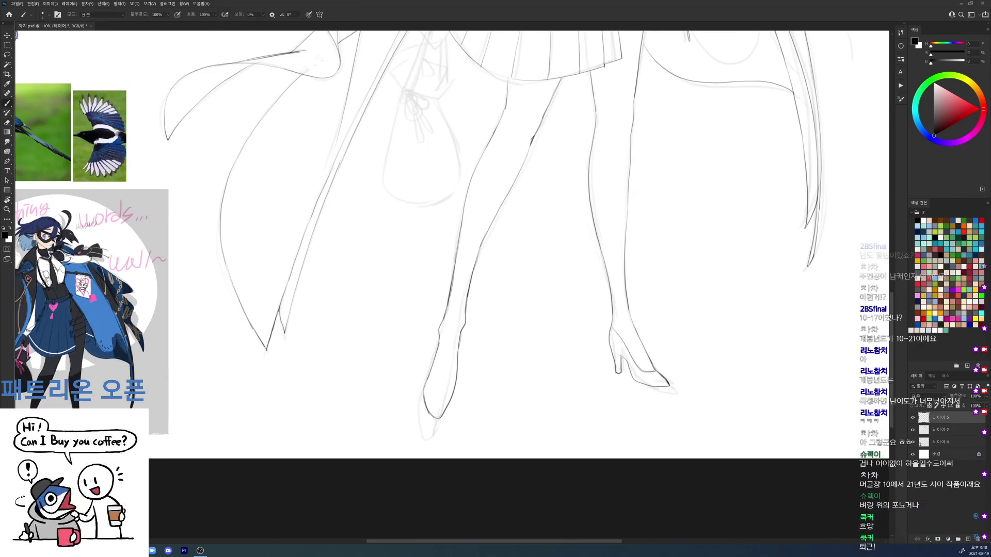
pyautogui.moveTo(697, 205); pyautogui.dragTo(712, 239)
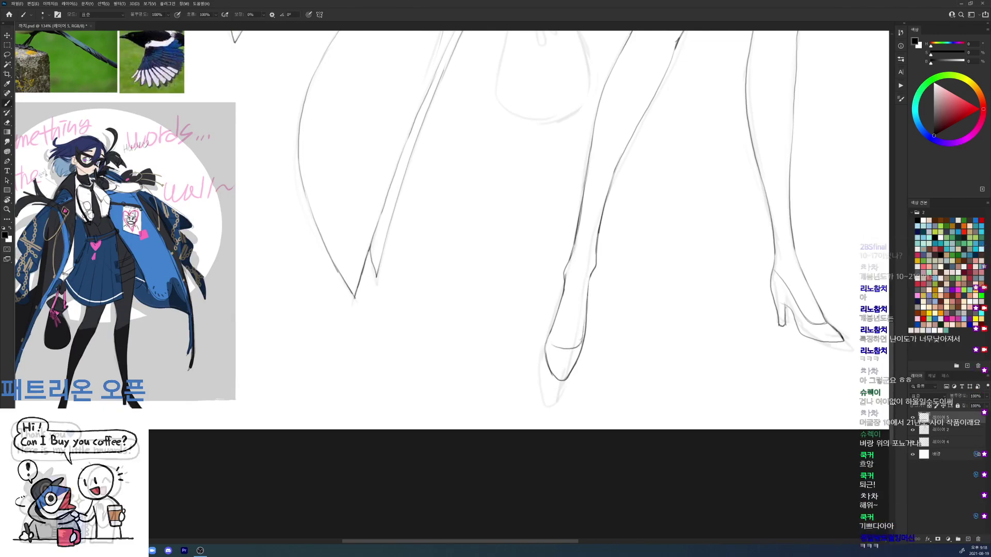
pyautogui.moveTo(585, 324); pyautogui.dragTo(581, 342)
pyautogui.press('e')
pyautogui.moveTo(590, 305)
pyautogui.mouseDown()
pyautogui.moveTo(583, 353)
pyautogui.moveTo(574, 369)
pyautogui.moveTo(583, 340)
pyautogui.moveTo(561, 382)
pyautogui.mouseUp()
pyautogui.press('b')
pyautogui.press('e')
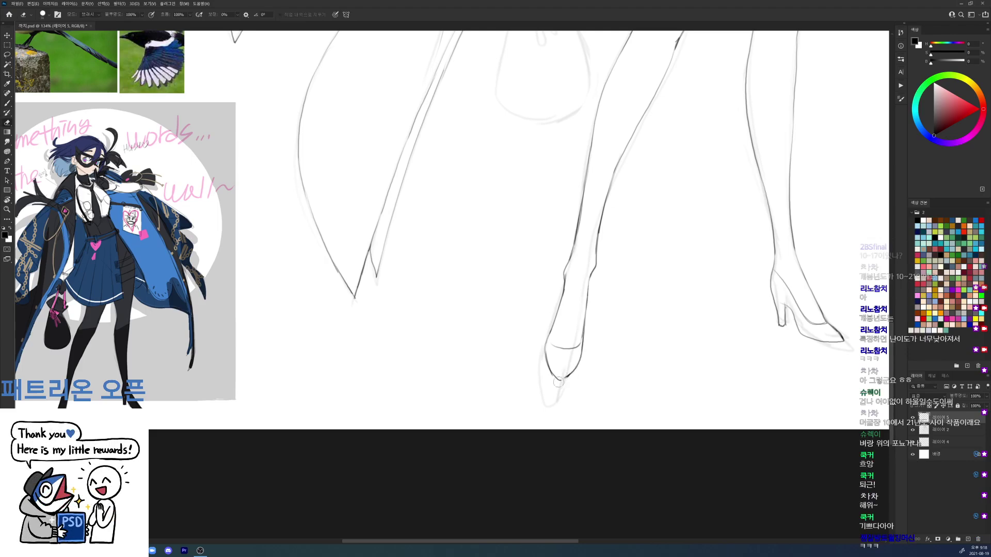
pyautogui.press('b')
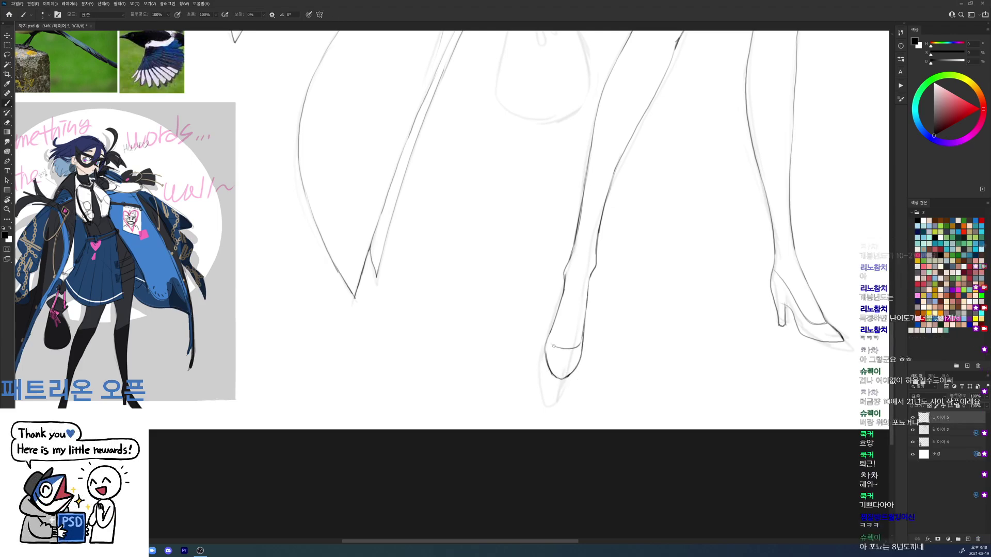
# Step: Redraw the second shoe's opening and extend its edges up both sides of the foot, alternating brush and eraser, and save the file
pyautogui.press('e')
pyautogui.moveTo(552, 331); pyautogui.dragTo(554, 351)
pyautogui.press('b')
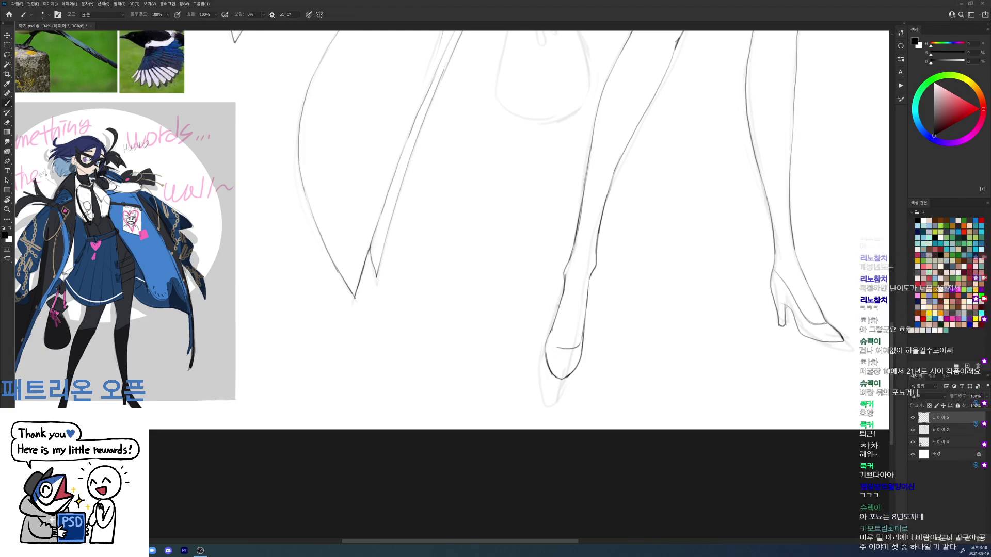
pyautogui.press('e')
pyautogui.press('b')
pyautogui.press('e')
pyautogui.press('b')
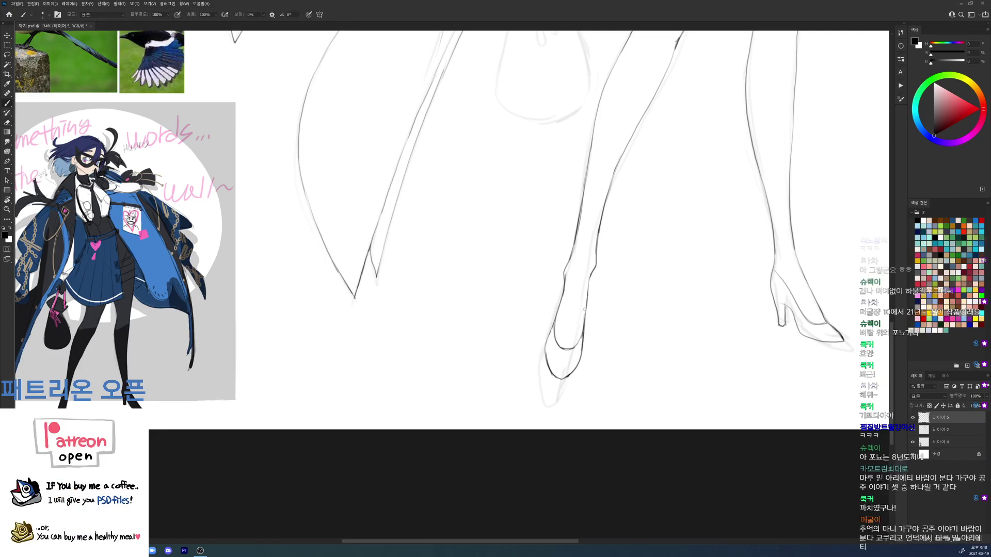
pyautogui.moveTo(607, 276); pyautogui.dragTo(584, 280)
pyautogui.hotkey('ctrl', 's')
# Step: Ink a stepped pleat fold into the right part of the skirt's hem and clean up the overlap
pyautogui.moveTo(634, 227); pyautogui.dragTo(573, 398)
pyautogui.moveTo(615, 320); pyautogui.dragTo(611, 319)
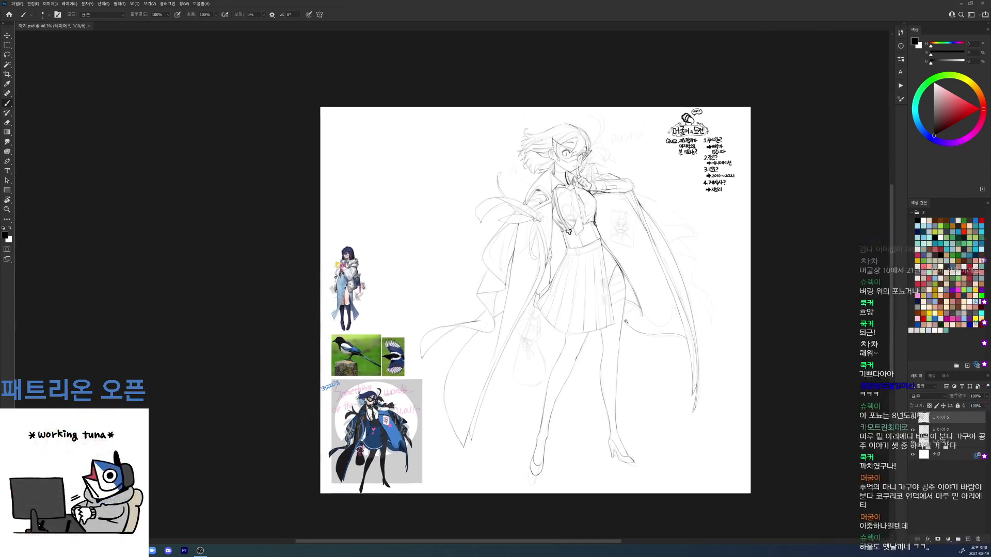
pyautogui.moveTo(630, 360); pyautogui.dragTo(615, 272)
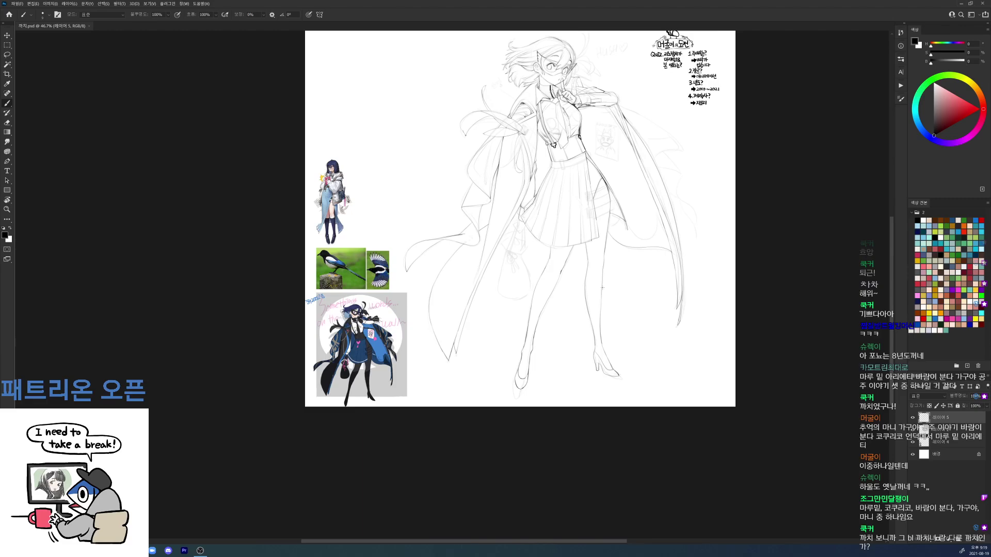
pyautogui.moveTo(572, 298); pyautogui.dragTo(604, 286)
pyautogui.moveTo(604, 137); pyautogui.dragTo(584, 292)
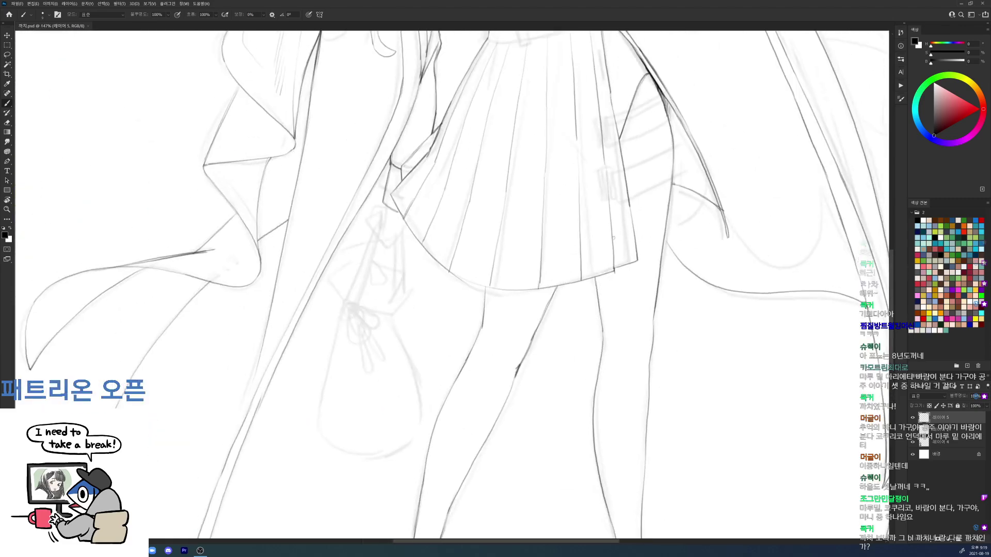
pyautogui.moveTo(597, 259); pyautogui.dragTo(613, 263)
pyautogui.moveTo(574, 289); pyautogui.dragTo(627, 280)
pyautogui.press('e')
pyautogui.press('b')
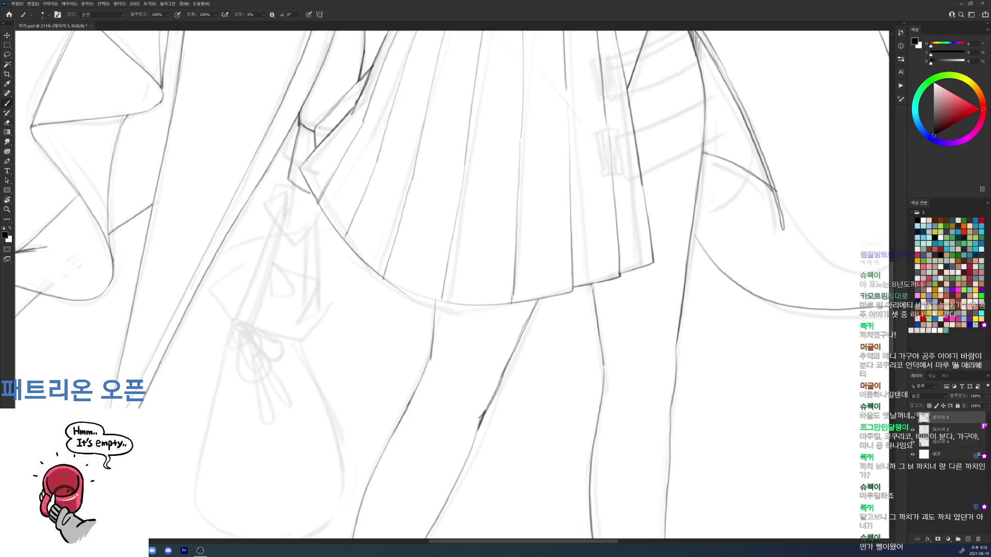
# Step: Redraw the left end of the skirt's hem as stepped pleat folds and erase the old hem line there
pyautogui.press('r')
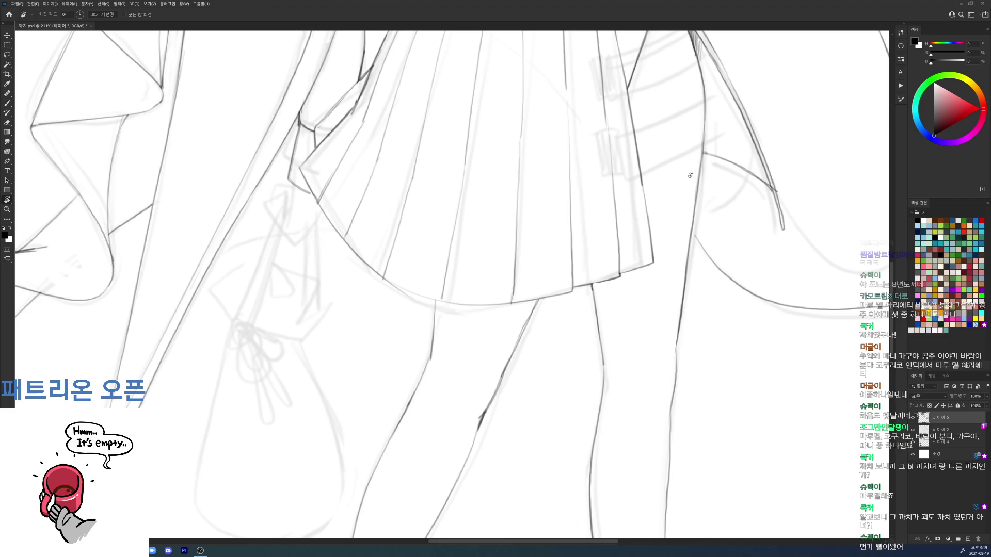
pyautogui.press('b')
pyautogui.moveTo(343, 239)
pyautogui.mouseDown()
pyautogui.moveTo(361, 238)
pyautogui.moveTo(381, 277)
pyautogui.mouseUp()
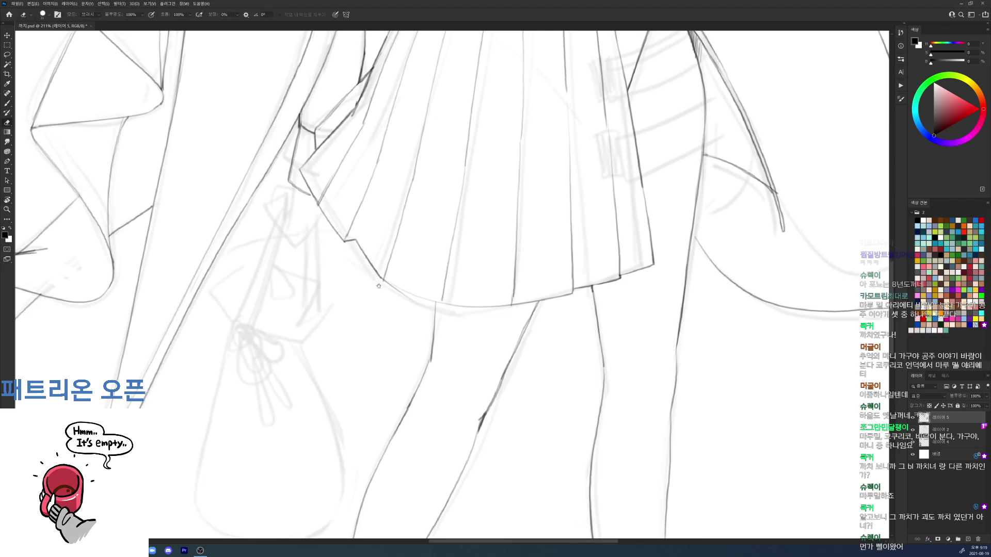
pyautogui.moveTo(328, 207); pyautogui.dragTo(345, 277)
pyautogui.press('e')
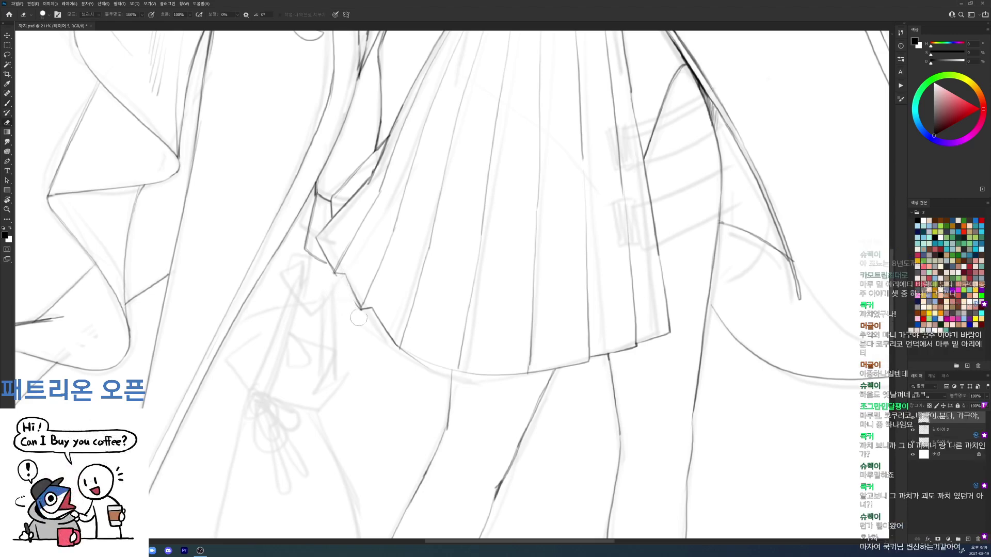
# Step: Ink inner pleat lines running from the new left hem folds up toward the skirt's waistband
pyautogui.moveTo(448, 208)
pyautogui.mouseDown()
pyautogui.moveTo(419, 294)
pyautogui.moveTo(354, 363)
pyautogui.moveTo(345, 393)
pyautogui.mouseUp()
pyautogui.press('b')
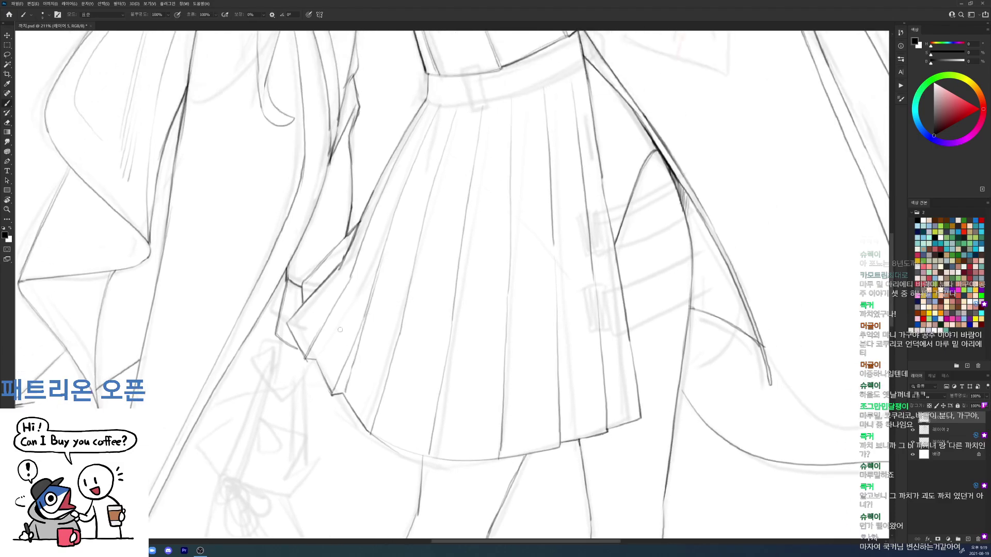
pyautogui.moveTo(351, 283); pyautogui.dragTo(321, 352)
pyautogui.moveTo(371, 222); pyautogui.dragTo(350, 288)
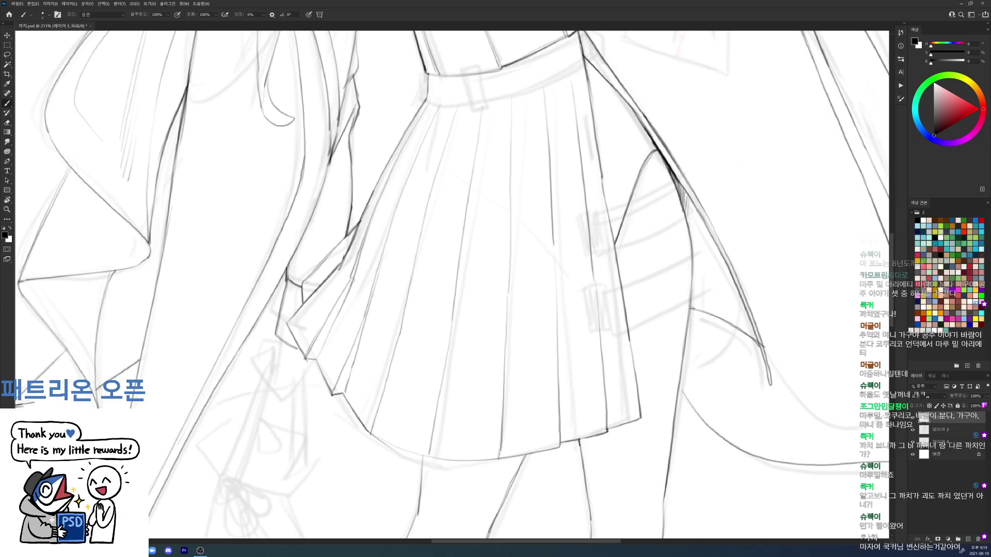
# Step: Add the next pleat notch along the skirt's lower-left hem and erase the leftover curve beside it
pyautogui.hotkey('ctrl', '0')
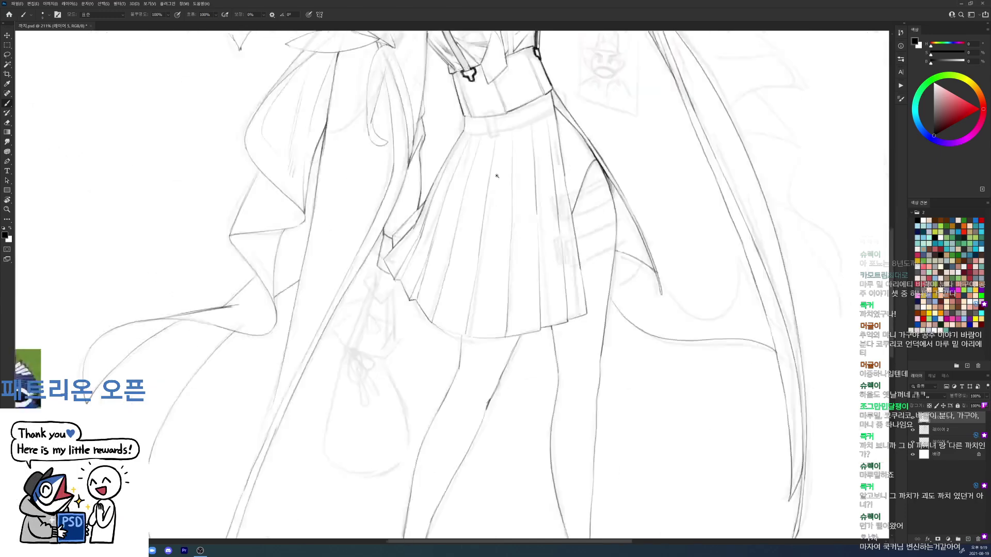
pyautogui.moveTo(474, 254); pyautogui.dragTo(592, 304)
pyautogui.press('r')
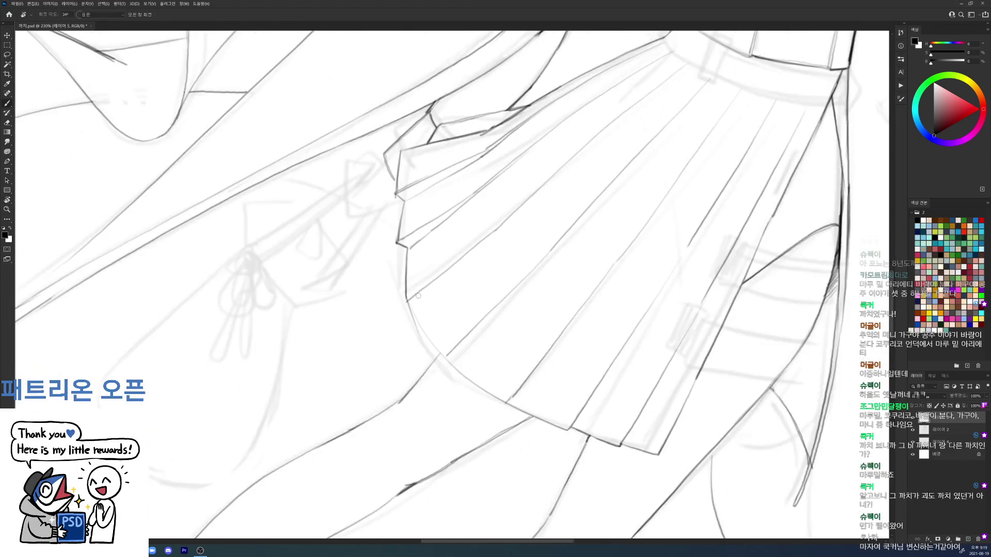
pyautogui.moveTo(417, 298); pyautogui.dragTo(440, 354)
pyautogui.press('e')
pyautogui.press('r')
pyautogui.moveTo(661, 246)
pyautogui.mouseDown()
pyautogui.moveTo(643, 191)
pyautogui.moveTo(593, 142)
pyautogui.mouseUp()
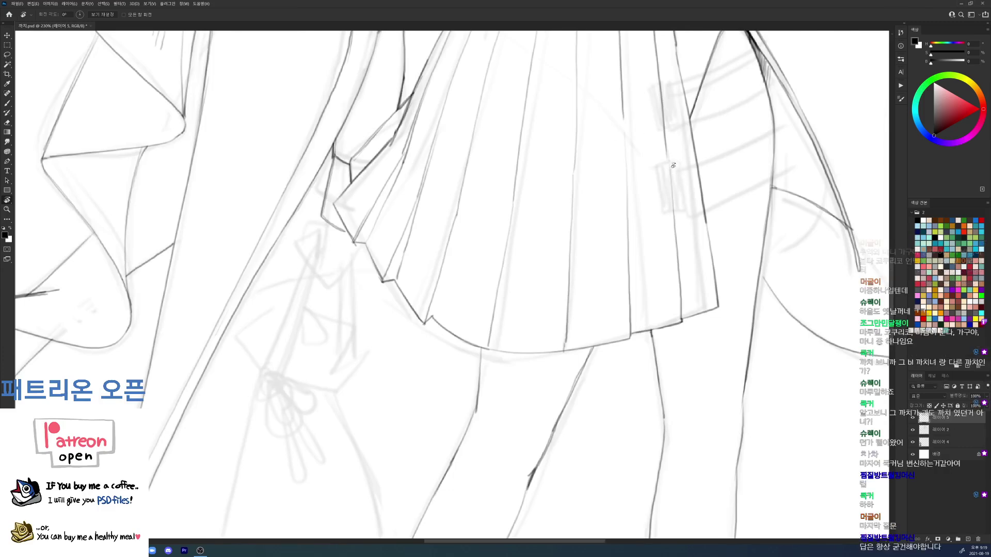
# Step: Ink the pleat line rising from the newest hem notch up through the skirt
pyautogui.scroll(3, 552, 222)
pyautogui.press('b')
pyautogui.moveTo(472, 208); pyautogui.dragTo(434, 376)
pyautogui.scroll(-5, 489, 276)
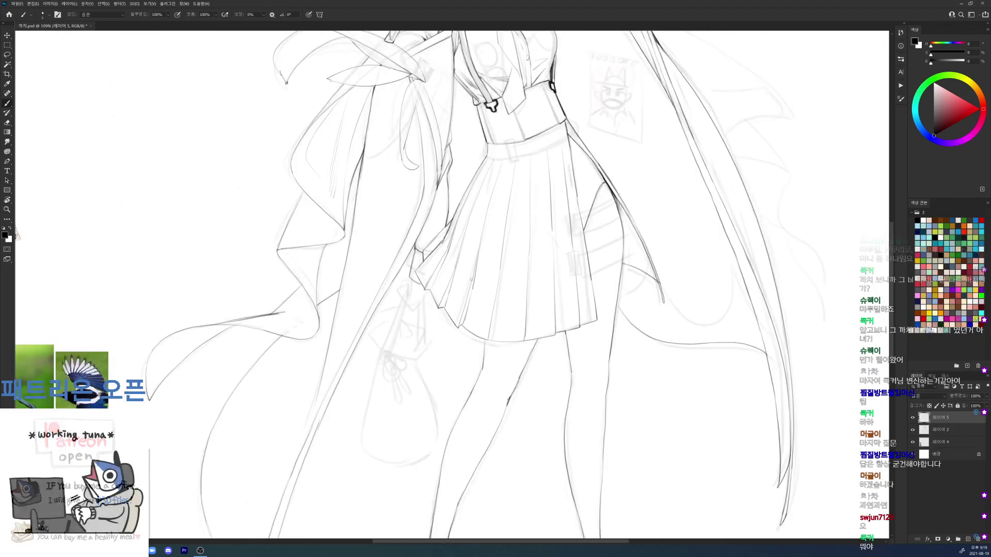
# Step: Erase the old hem curve at the skirt's lower middle and redraw it as the next pleat's edge
pyautogui.moveTo(585, 210); pyautogui.dragTo(574, 209)
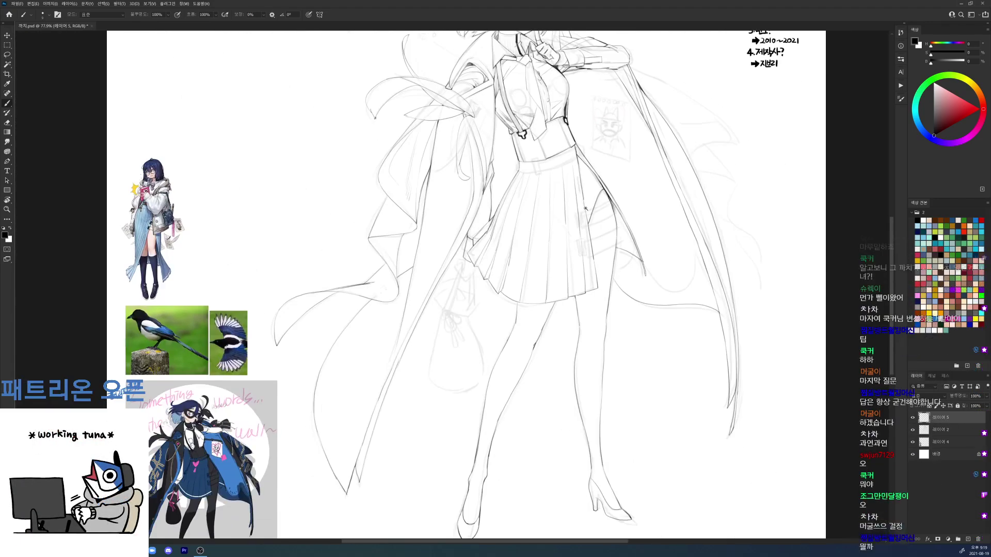
pyautogui.moveTo(528, 249); pyautogui.dragTo(558, 254)
pyautogui.press('r')
pyautogui.moveTo(557, 333); pyautogui.dragTo(458, 400)
pyautogui.press('e')
pyautogui.moveTo(360, 386); pyautogui.dragTo(381, 438)
pyautogui.press('b')
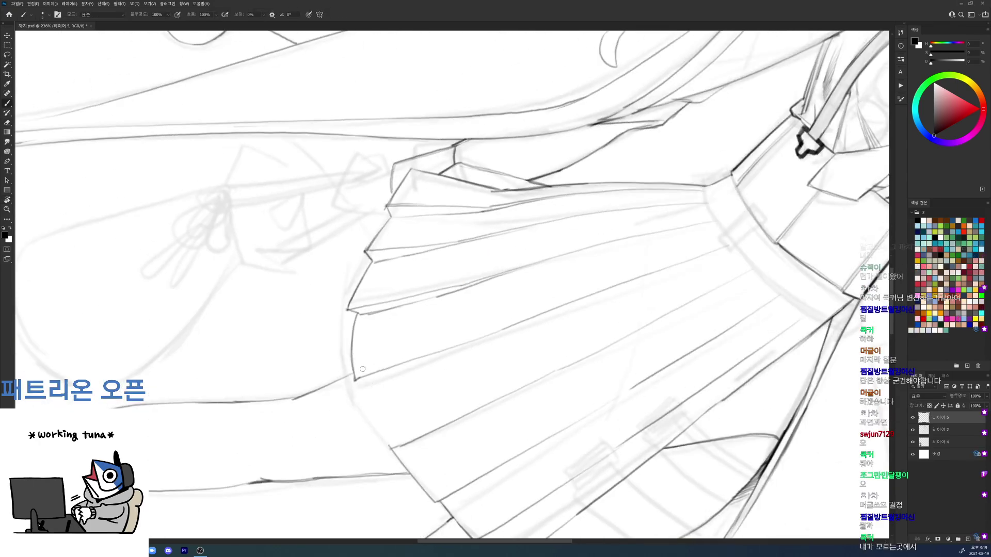
pyautogui.moveTo(356, 381)
pyautogui.mouseDown()
pyautogui.moveTo(368, 380)
pyautogui.moveTo(388, 453)
pyautogui.mouseUp()
# Step: Finish the stepped folds across the skirt's middle and right hem, erasing the overlapping lines
pyautogui.press('r')
pyautogui.moveTo(597, 322); pyautogui.dragTo(498, 128)
pyautogui.press('e')
pyautogui.moveTo(591, 361); pyautogui.dragTo(597, 393)
pyautogui.press('b')
pyautogui.press('e')
pyautogui.press('b')
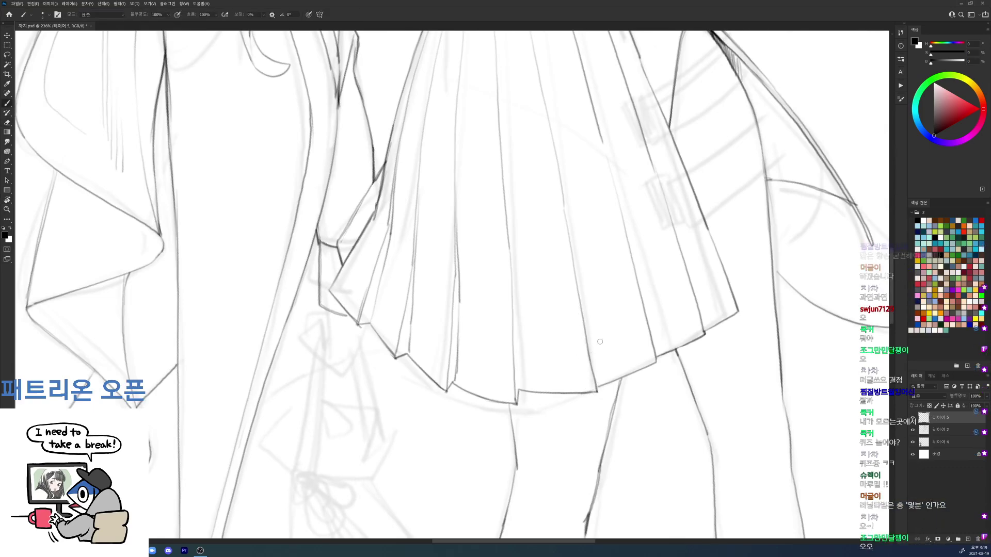
pyautogui.press('e')
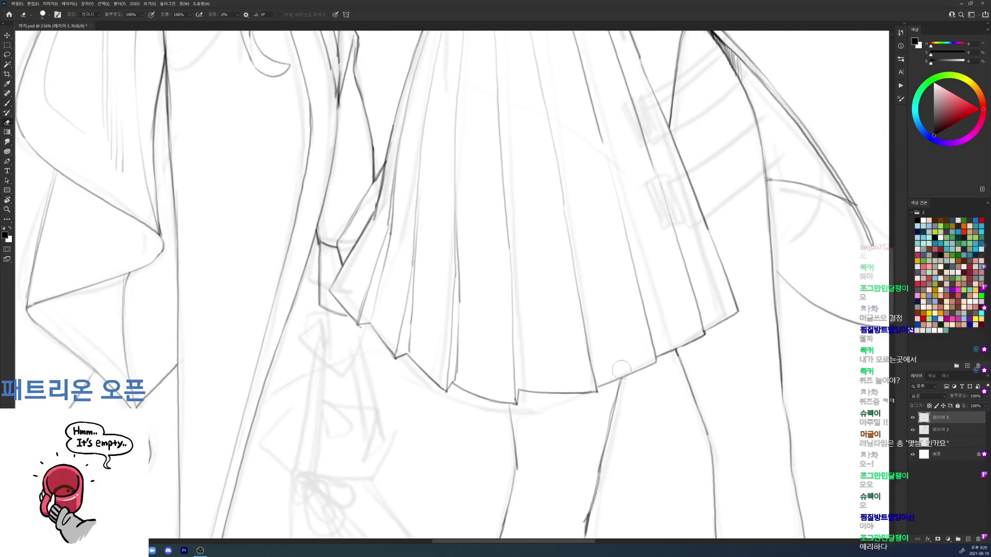
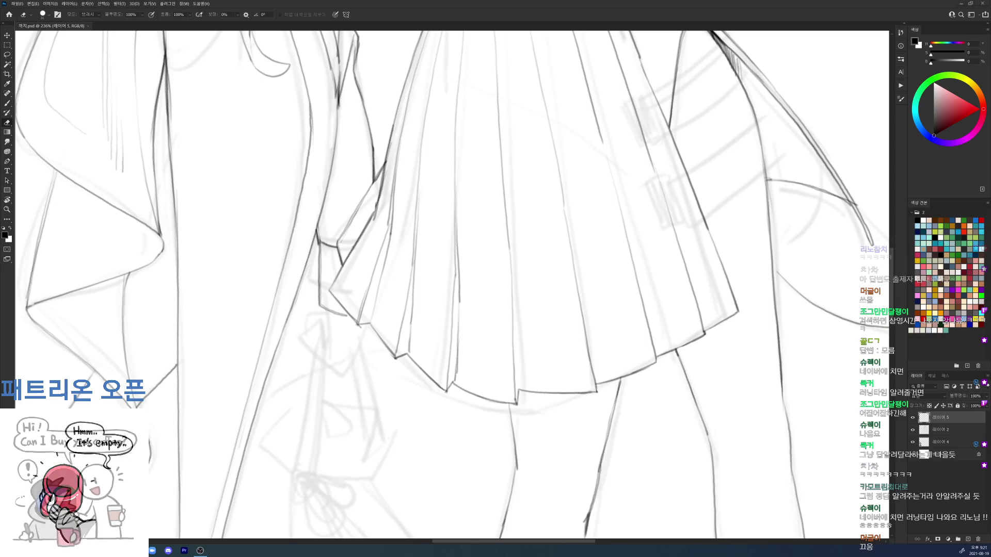
pyautogui.moveTo(681, 328); pyautogui.dragTo(640, 346)
# Step: Choose a bolder brush and handwrite "5. 러닝타임" below the fourth answer in the quiz notes
pyautogui.moveTo(676, 348); pyautogui.dragTo(425, 501)
pyautogui.moveTo(672, 194); pyautogui.dragTo(568, 358)
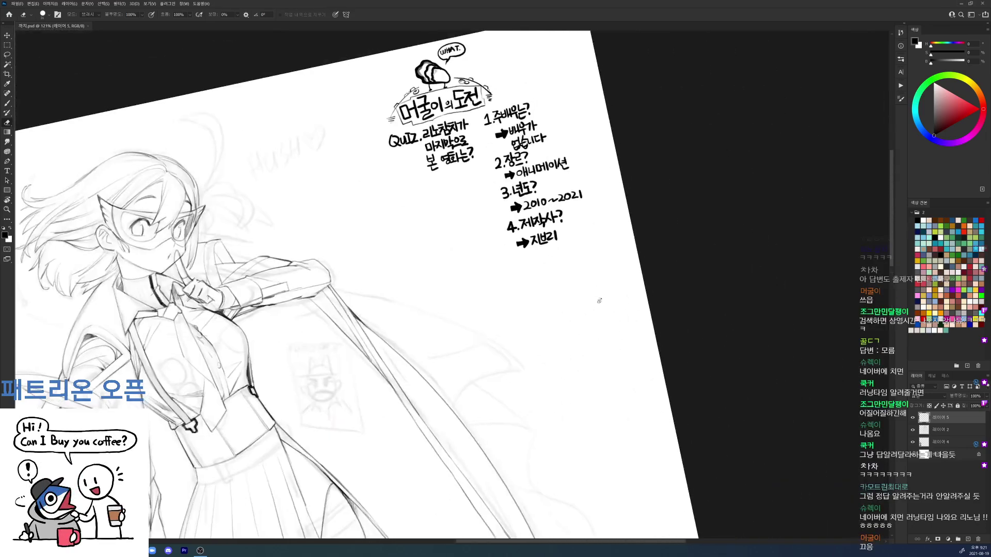
pyautogui.press('b')
pyautogui.press('Escape')
pyautogui.moveTo(540, 237); pyautogui.dragTo(583, 236)
pyautogui.rightClick(541, 272)
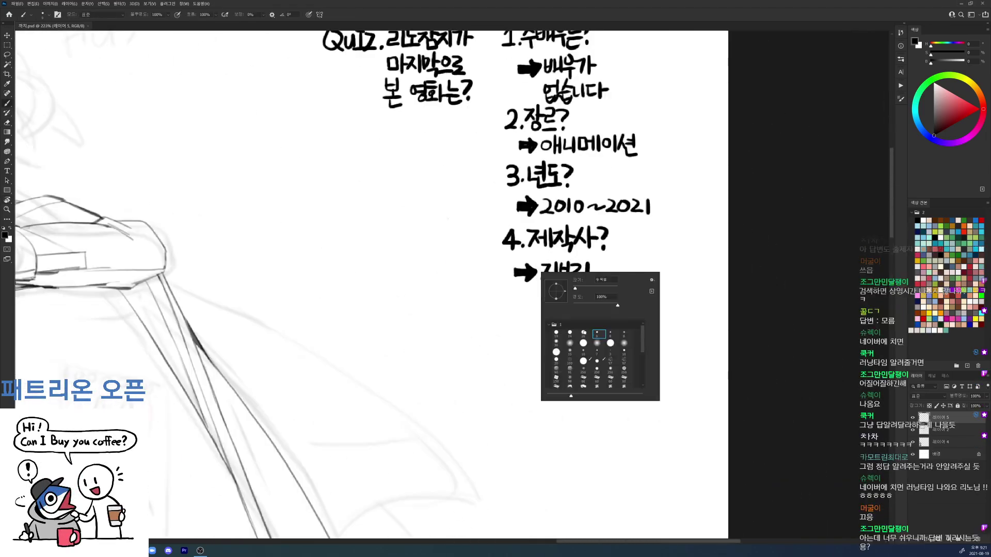
pyautogui.click(585, 334)
pyautogui.click(749, 235)
pyautogui.moveTo(518, 291)
pyautogui.mouseDown()
pyautogui.moveTo(508, 308)
pyautogui.moveTo(546, 309)
pyautogui.moveTo(550, 298)
pyautogui.mouseUp()
pyautogui.click(524, 304)
pyautogui.moveTo(550, 288)
pyautogui.mouseDown()
pyautogui.moveTo(551, 312)
pyautogui.moveTo(563, 298)
pyautogui.mouseUp()
pyautogui.moveTo(567, 285)
pyautogui.mouseDown()
pyautogui.moveTo(559, 302)
pyautogui.moveTo(583, 310)
pyautogui.moveTo(581, 300)
pyautogui.mouseUp()
pyautogui.moveTo(586, 287); pyautogui.dragTo(587, 311)
pyautogui.moveTo(588, 300); pyautogui.dragTo(599, 293)
pyautogui.moveTo(609, 284); pyautogui.dragTo(596, 308)
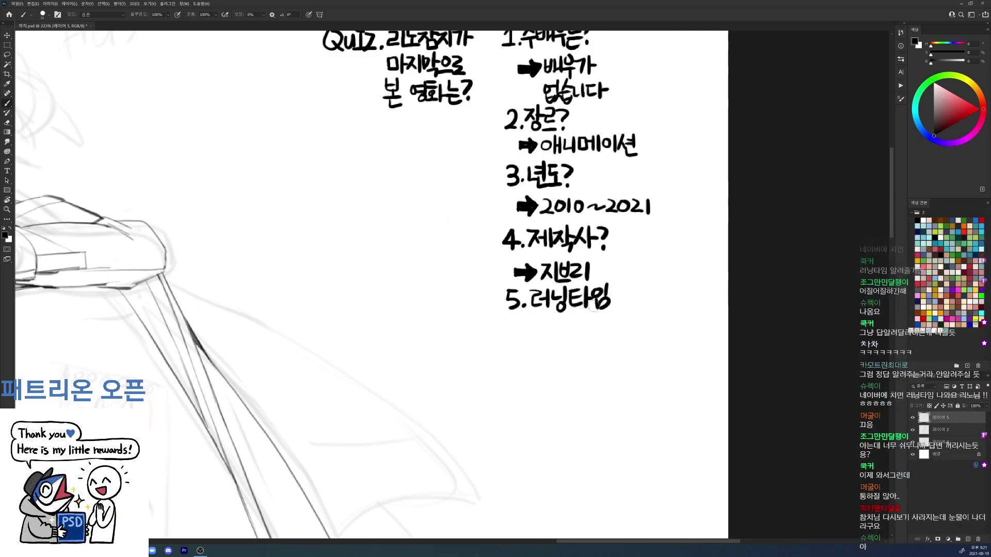
# Step: Handwrite an arrow and the answer "한시간반쯤?" under the fifth quiz question
pyautogui.moveTo(513, 325); pyautogui.dragTo(530, 327)
pyautogui.moveTo(530, 328)
pyautogui.mouseDown()
pyautogui.moveTo(524, 335)
pyautogui.moveTo(541, 318)
pyautogui.mouseUp()
pyautogui.moveTo(539, 324); pyautogui.dragTo(556, 338)
pyautogui.moveTo(557, 329); pyautogui.dragTo(559, 341)
pyautogui.moveTo(566, 321); pyautogui.dragTo(573, 336)
pyautogui.moveTo(577, 315)
pyautogui.mouseDown()
pyautogui.moveTo(578, 337)
pyautogui.moveTo(588, 330)
pyautogui.mouseUp()
pyautogui.moveTo(594, 316); pyautogui.dragTo(595, 333)
pyautogui.moveTo(595, 324)
pyautogui.mouseDown()
pyautogui.moveTo(599, 339)
pyautogui.moveTo(605, 326)
pyautogui.mouseUp()
pyautogui.moveTo(611, 318)
pyautogui.mouseDown()
pyautogui.moveTo(611, 333)
pyautogui.moveTo(617, 326)
pyautogui.mouseUp()
pyautogui.moveTo(603, 332)
pyautogui.mouseDown()
pyautogui.moveTo(614, 338)
pyautogui.moveTo(627, 328)
pyautogui.mouseUp()
pyautogui.moveTo(630, 324); pyautogui.dragTo(623, 345)
pyautogui.moveTo(623, 333); pyautogui.dragTo(634, 346)
pyautogui.moveTo(639, 316); pyautogui.dragTo(644, 331)
pyautogui.click(642, 338)
# Step: Lasso the cape and sleeve lines around the raised elbow, adjust them with Free Transform, and deselect
pyautogui.hotkey('ctrl', '0')
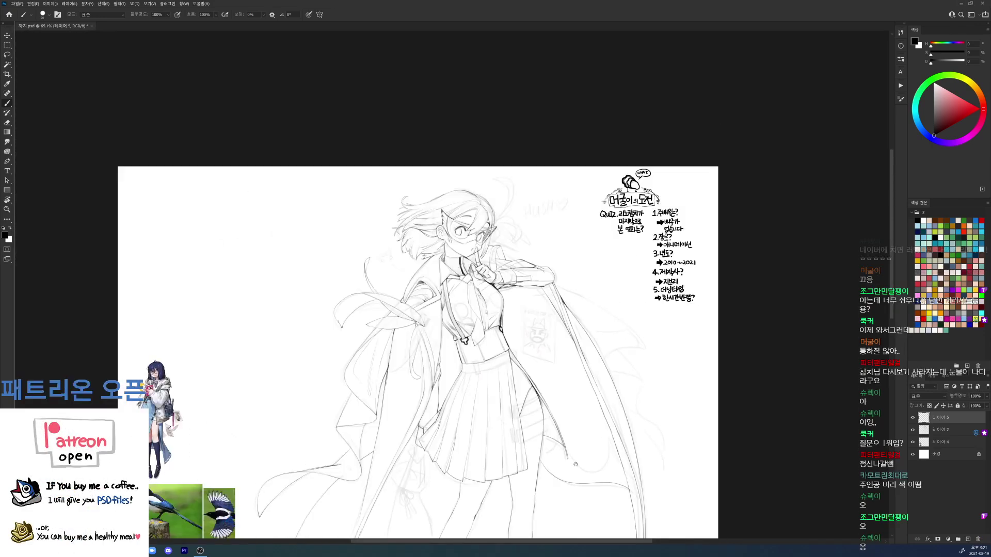
pyautogui.scroll(3, 562, 155)
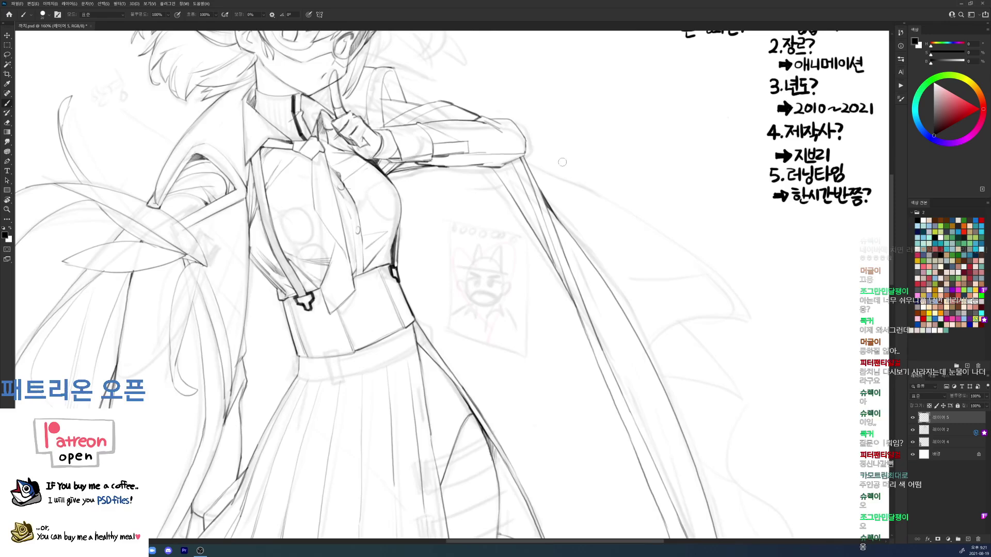
pyautogui.press('l')
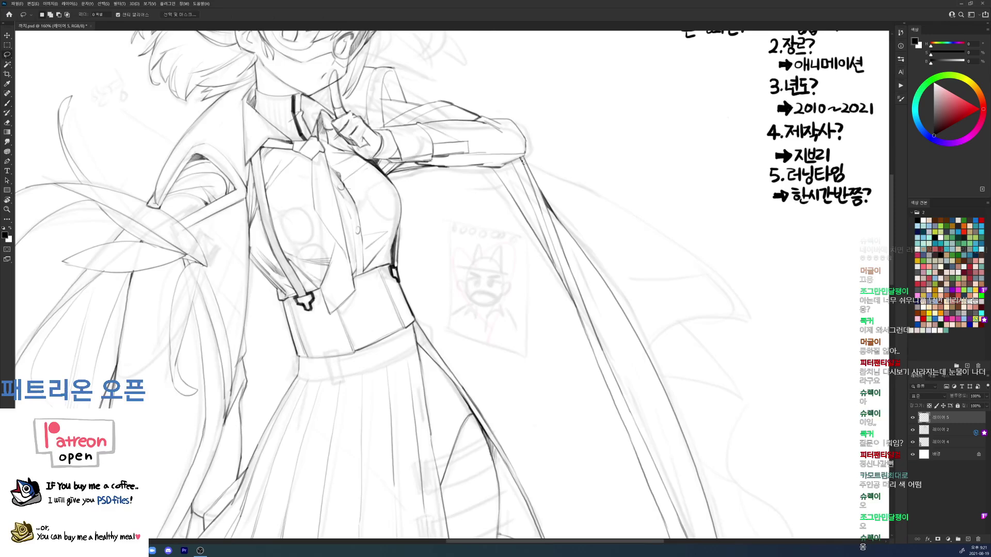
pyautogui.moveTo(548, 197)
pyautogui.mouseDown()
pyautogui.moveTo(577, 276)
pyautogui.moveTo(577, 322)
pyautogui.moveTo(509, 232)
pyautogui.moveTo(490, 171)
pyautogui.moveTo(524, 158)
pyautogui.mouseUp()
pyautogui.moveTo(560, 201)
pyautogui.mouseDown()
pyautogui.moveTo(535, 154)
pyautogui.moveTo(518, 171)
pyautogui.moveTo(522, 158)
pyautogui.mouseUp()
pyautogui.moveTo(600, 162); pyautogui.dragTo(587, 160)
pyautogui.hotkey('ctrl', 't')
pyautogui.moveTo(572, 211); pyautogui.dragTo(604, 287)
pyautogui.moveTo(636, 126); pyautogui.dragTo(631, 119)
pyautogui.press('Return')
pyautogui.hotkey('ctrl', 'd')
# Step: Clean up the lines around the raised elbow and retouch the cape's edge below it with brush and eraser
pyautogui.scroll(5, 537, 122)
pyautogui.press('b')
pyautogui.rightClick(501, 165)
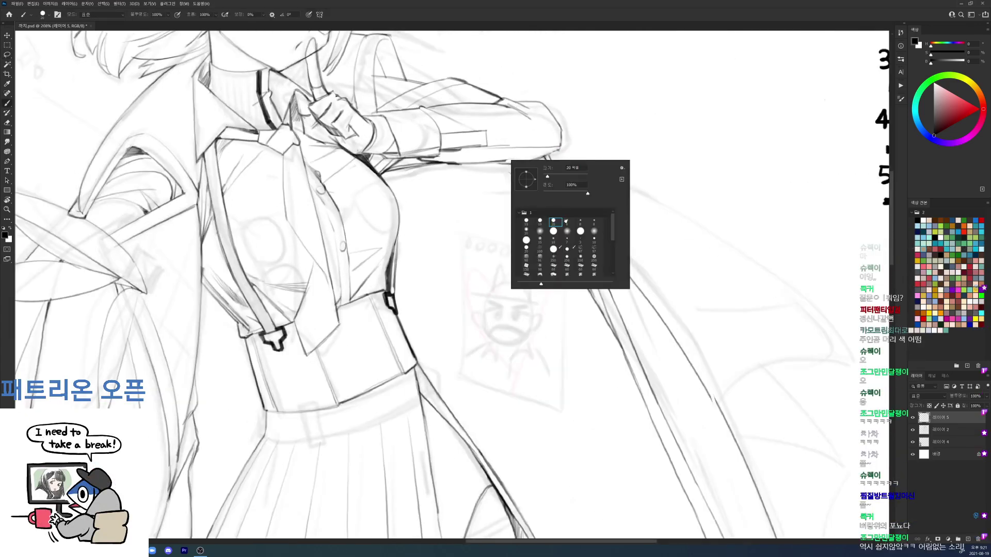
pyautogui.press('Escape')
pyautogui.press('e')
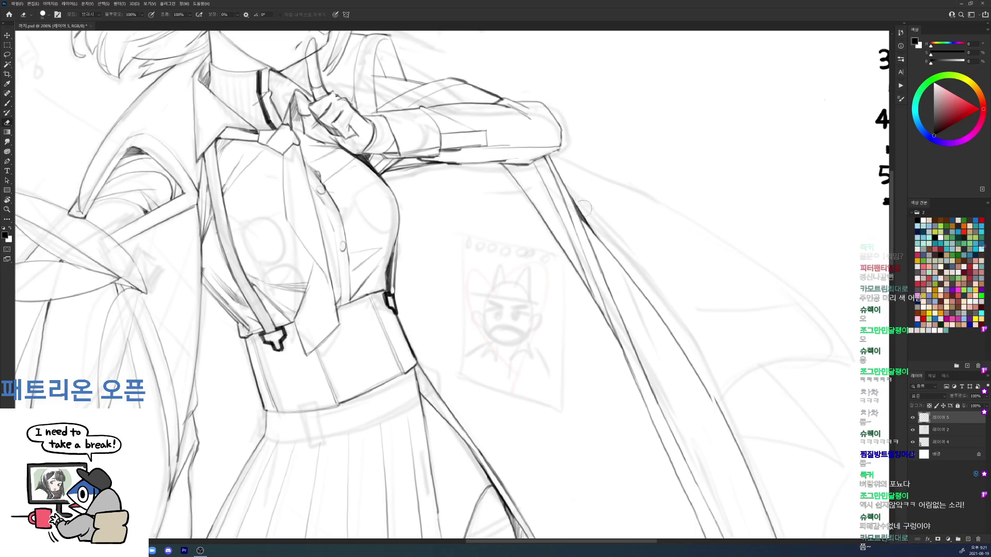
pyautogui.moveTo(594, 175); pyautogui.dragTo(541, 89)
pyautogui.press('b')
pyautogui.moveTo(651, 299); pyautogui.dragTo(669, 328)
pyautogui.press('e')
# Step: Rework the cape's long fold line running down from the raised forearm with brush and eraser
pyautogui.scroll(-5, 663, 320)
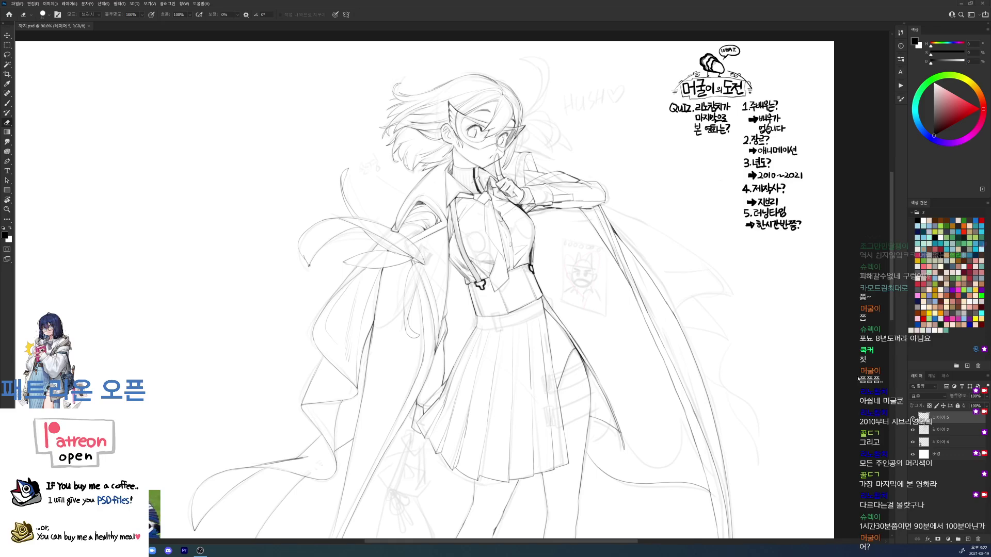
pyautogui.moveTo(676, 385)
pyautogui.mouseDown()
pyautogui.moveTo(653, 248)
pyautogui.moveTo(701, 241)
pyautogui.moveTo(693, 319)
pyautogui.mouseUp()
pyautogui.press('b')
pyautogui.moveTo(593, 208)
pyautogui.mouseDown()
pyautogui.moveTo(651, 317)
pyautogui.moveTo(635, 273)
pyautogui.moveTo(651, 307)
pyautogui.mouseUp()
pyautogui.press('e')
pyautogui.scroll(-5, 651, 307)
pyautogui.press('b')
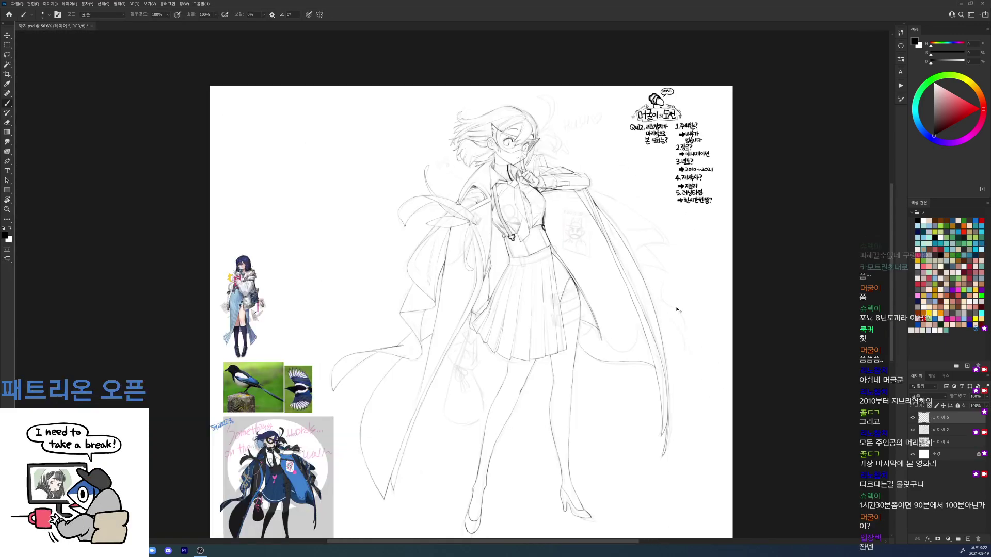
# Step: Retouch the cape's outer edge just below the raised elbow with eraser and brush
pyautogui.moveTo(670, 294)
pyautogui.mouseDown()
pyautogui.moveTo(720, 292)
pyautogui.moveTo(403, 123)
pyautogui.mouseUp()
pyautogui.press('r')
pyautogui.press('space')
pyautogui.moveTo(435, 156); pyautogui.dragTo(489, 226)
pyautogui.press('e')
pyautogui.moveTo(349, 292); pyautogui.dragTo(401, 237)
pyautogui.press('b')
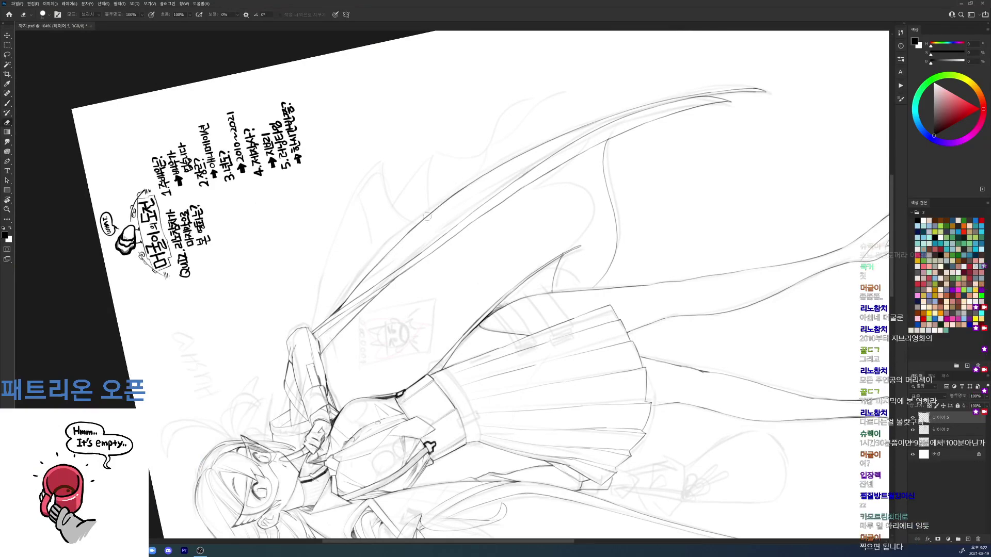
pyautogui.press('r')
pyautogui.moveTo(681, 108); pyautogui.dragTo(506, 425)
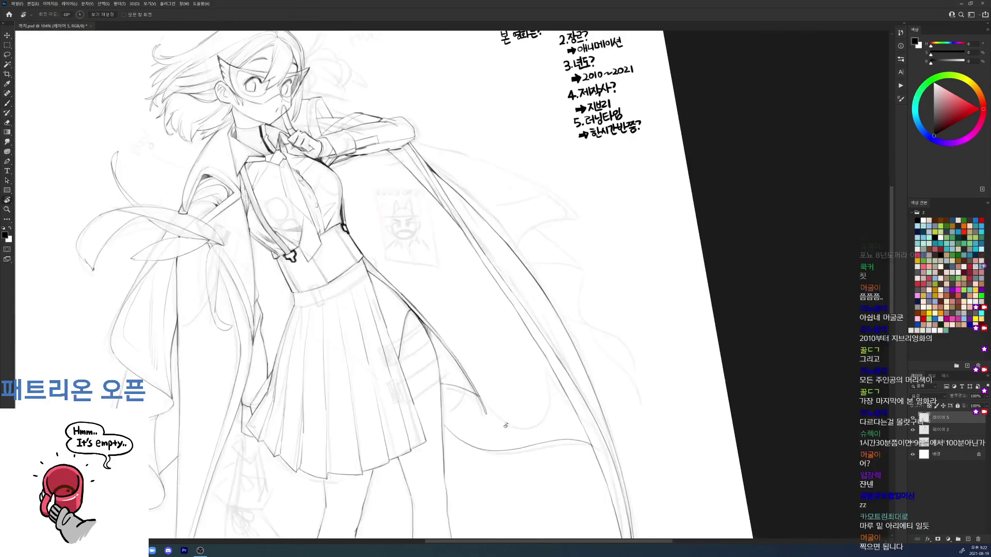
# Step: Hide the rough sketch layer, clean up the cape line art with the eraser, and show the layer again
pyautogui.moveTo(728, 292); pyautogui.dragTo(737, 323)
pyautogui.scroll(-7, 727, 325)
pyautogui.click(913, 430)
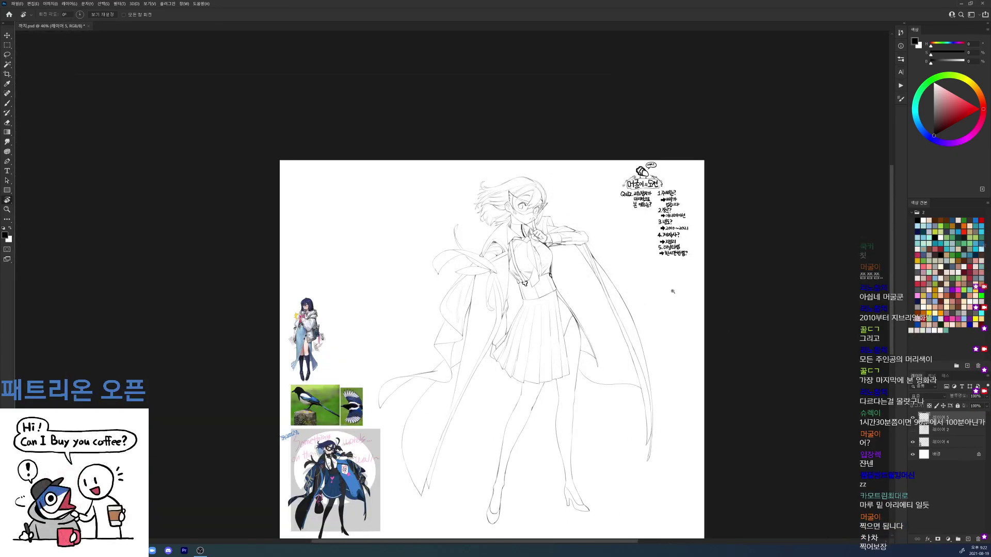
pyautogui.scroll(5, 688, 299)
pyautogui.press('e')
pyautogui.moveTo(536, 264)
pyautogui.mouseDown()
pyautogui.moveTo(579, 333)
pyautogui.moveTo(607, 410)
pyautogui.mouseUp()
pyautogui.click(912, 430)
# Step: Redraw the middle stretch of the cape's outer edge with the brush
pyautogui.press('r')
pyautogui.moveTo(743, 331)
pyautogui.mouseDown()
pyautogui.moveTo(634, 150)
pyautogui.moveTo(511, 93)
pyautogui.mouseUp()
pyautogui.press('b')
pyautogui.press('r')
pyautogui.moveTo(594, 190); pyautogui.dragTo(562, 155)
pyautogui.press('b')
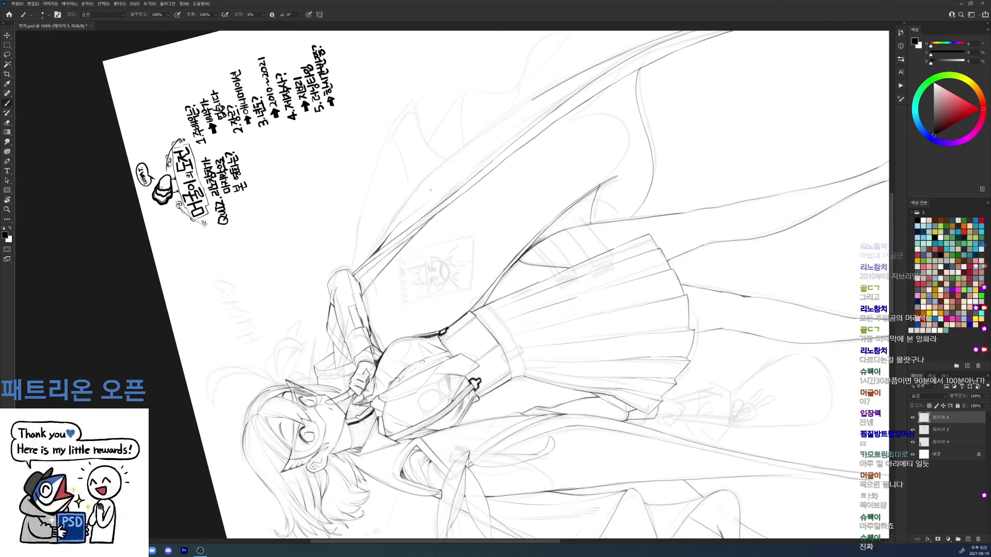
# Step: Erase and reconnect the cape's outer edge lines level with the skirt hem, and save the file
pyautogui.press('r')
pyautogui.moveTo(697, 85)
pyautogui.mouseDown()
pyautogui.moveTo(759, 208)
pyautogui.moveTo(754, 377)
pyautogui.mouseUp()
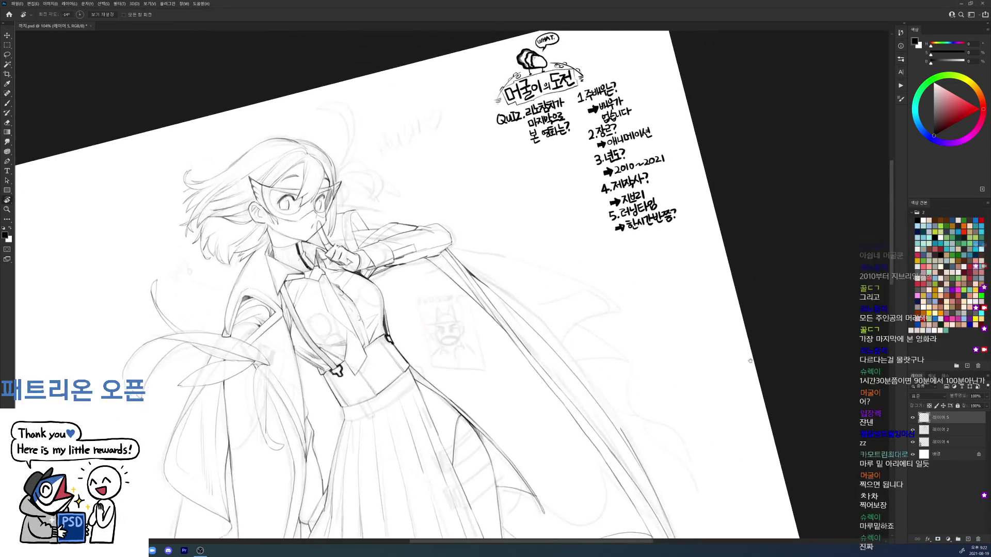
pyautogui.press('Escape')
pyautogui.scroll(-5, 782, 356)
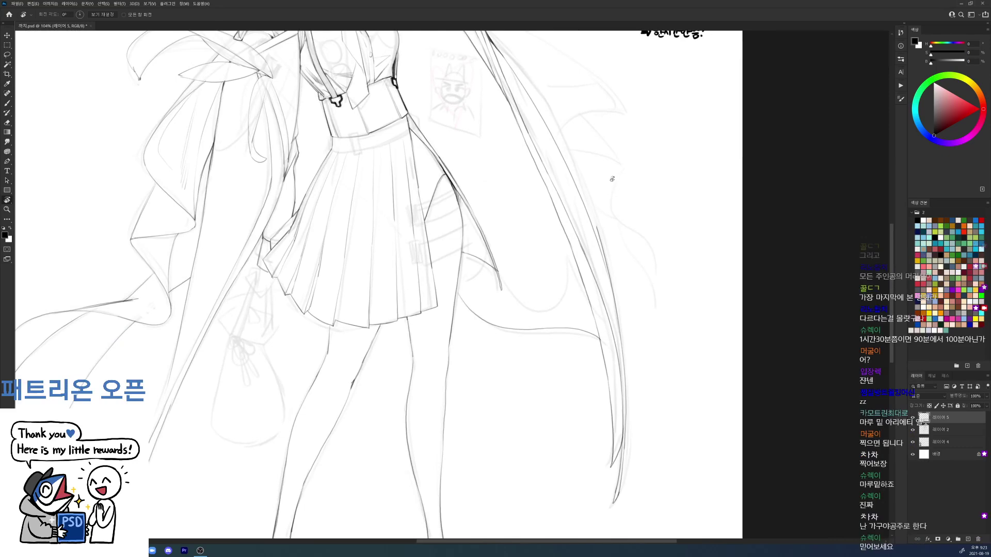
pyautogui.press('e')
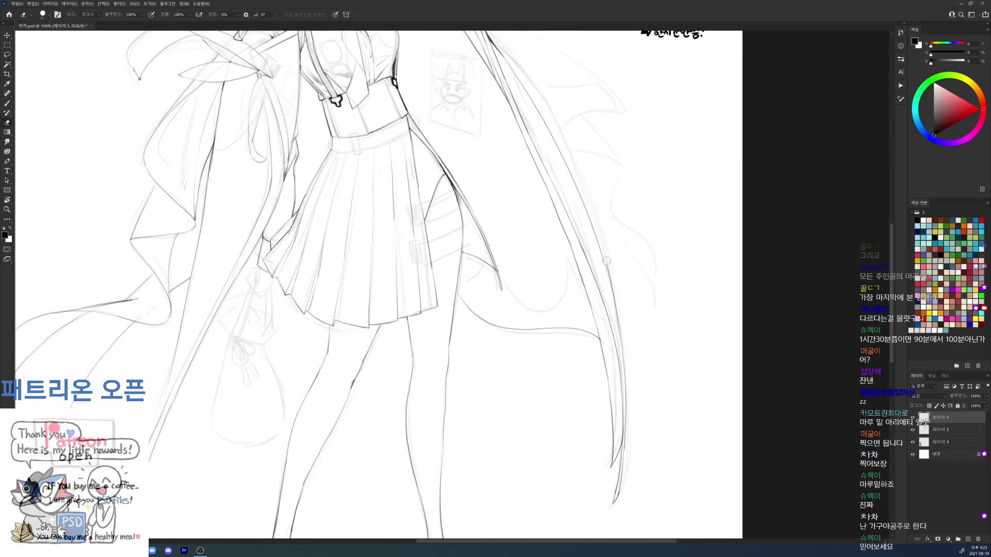
pyautogui.press('b')
pyautogui.moveTo(607, 273); pyautogui.dragTo(615, 302)
pyautogui.moveTo(608, 278); pyautogui.dragTo(616, 305)
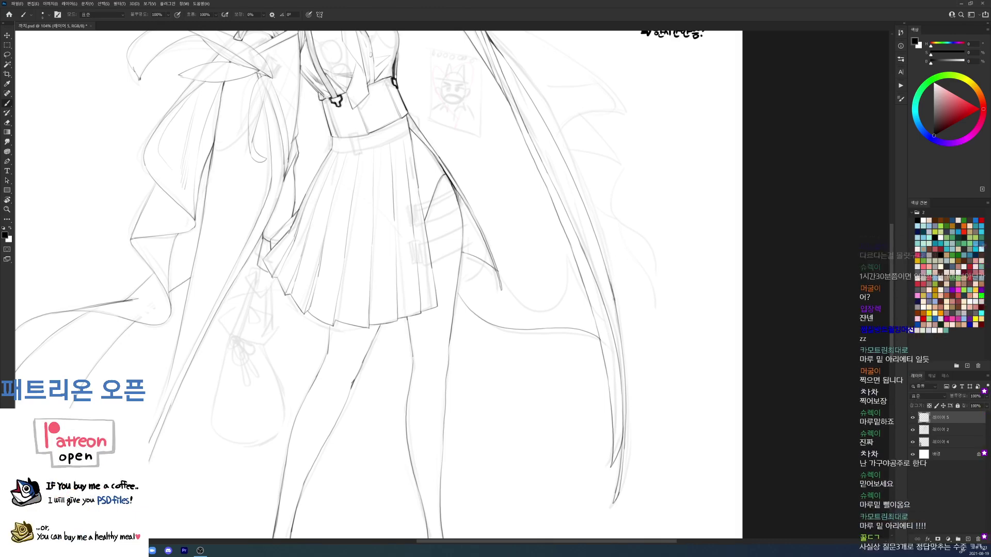
pyautogui.moveTo(629, 264); pyautogui.dragTo(608, 269)
pyautogui.hotkey('ctrl', 's')
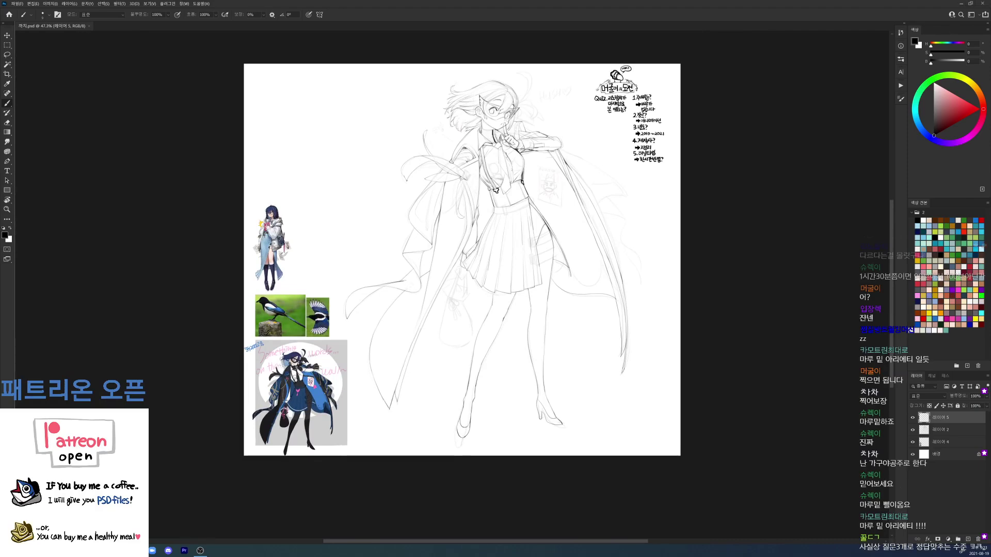
# Step: Ink the long curved hair strand sweeping up behind the head, and clean up its tip with the eraser
pyautogui.scroll(5, 615, 181)
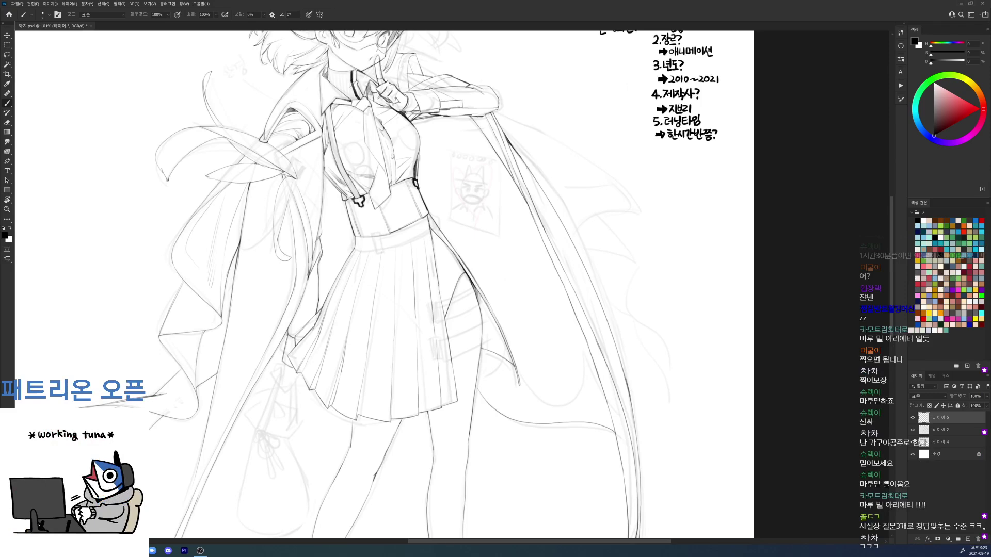
pyautogui.scroll(-6, 671, 386)
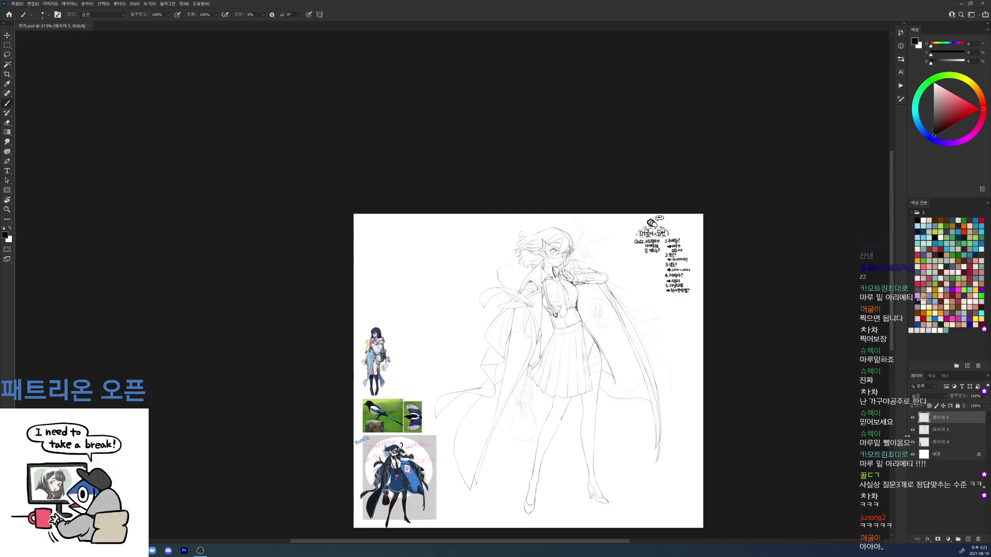
pyautogui.moveTo(567, 219)
pyautogui.mouseDown()
pyautogui.moveTo(611, 234)
pyautogui.moveTo(656, 309)
pyautogui.mouseUp()
pyautogui.hotkey('ctrl', 'z')
pyautogui.moveTo(597, 238); pyautogui.dragTo(644, 326)
pyautogui.moveTo(634, 263)
pyautogui.mouseDown()
pyautogui.moveTo(653, 302)
pyautogui.moveTo(604, 354)
pyautogui.mouseUp()
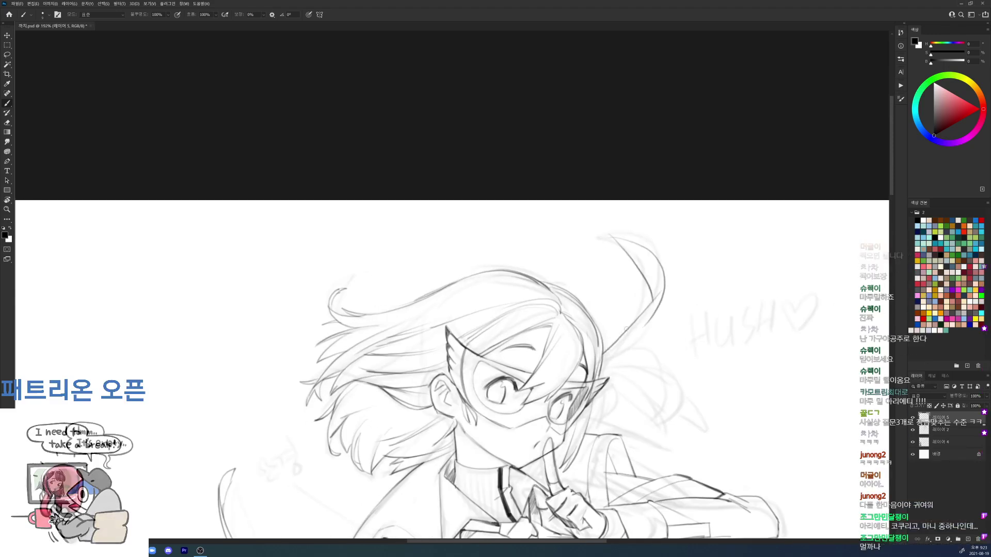
pyautogui.moveTo(663, 287)
pyautogui.mouseDown()
pyautogui.moveTo(601, 368)
pyautogui.moveTo(660, 302)
pyautogui.mouseUp()
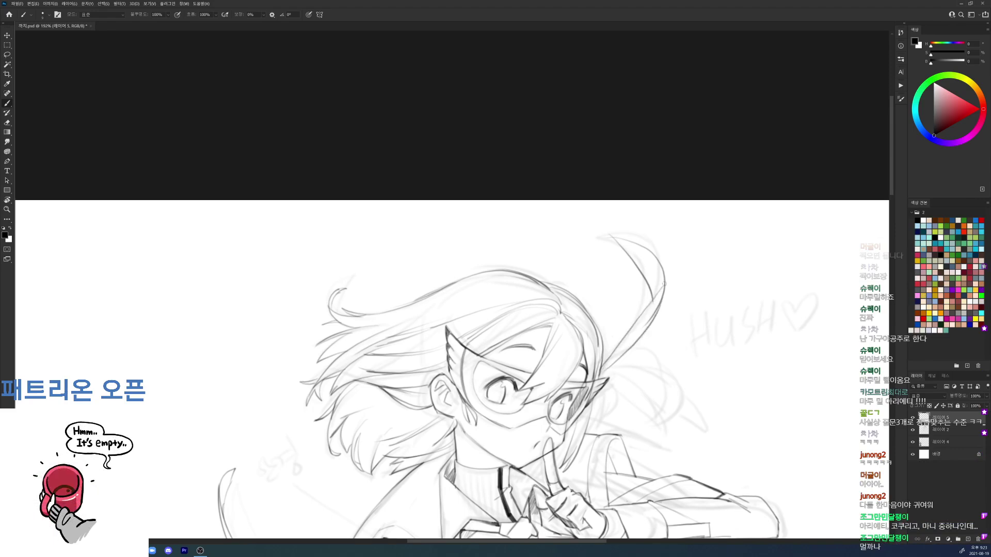
pyautogui.moveTo(610, 358)
pyautogui.mouseDown()
pyautogui.moveTo(645, 327)
pyautogui.moveTo(605, 374)
pyautogui.moveTo(663, 294)
pyautogui.mouseUp()
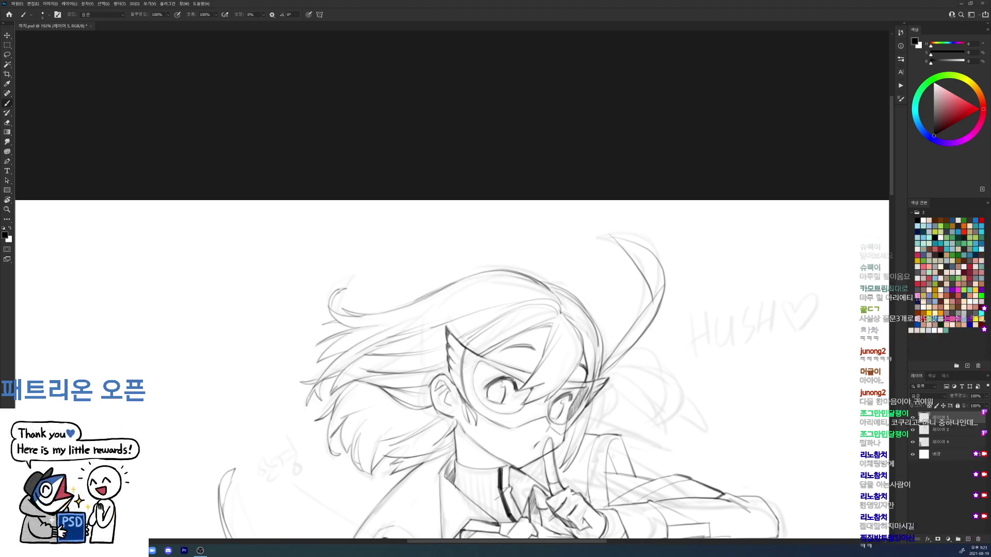
pyautogui.moveTo(666, 230); pyautogui.dragTo(663, 163)
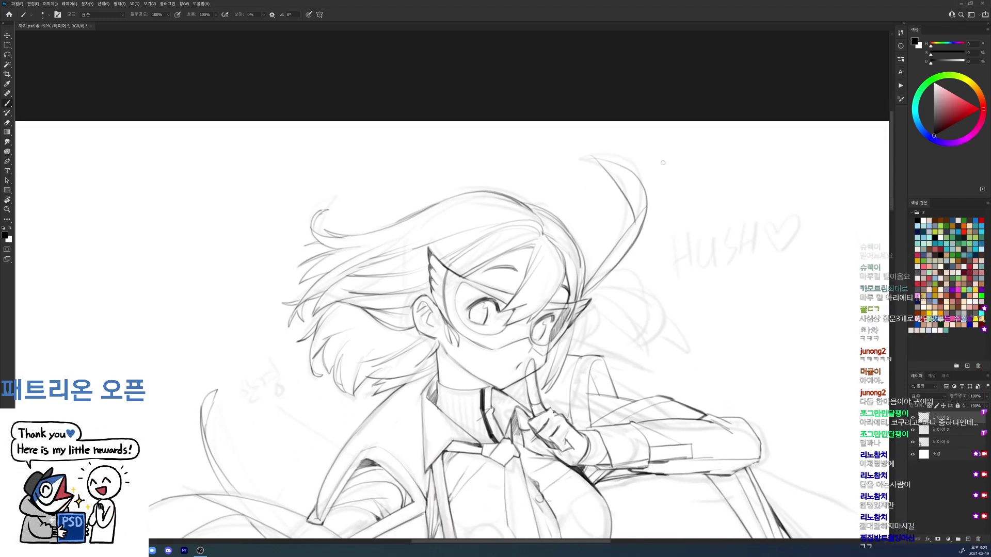
pyautogui.press('e')
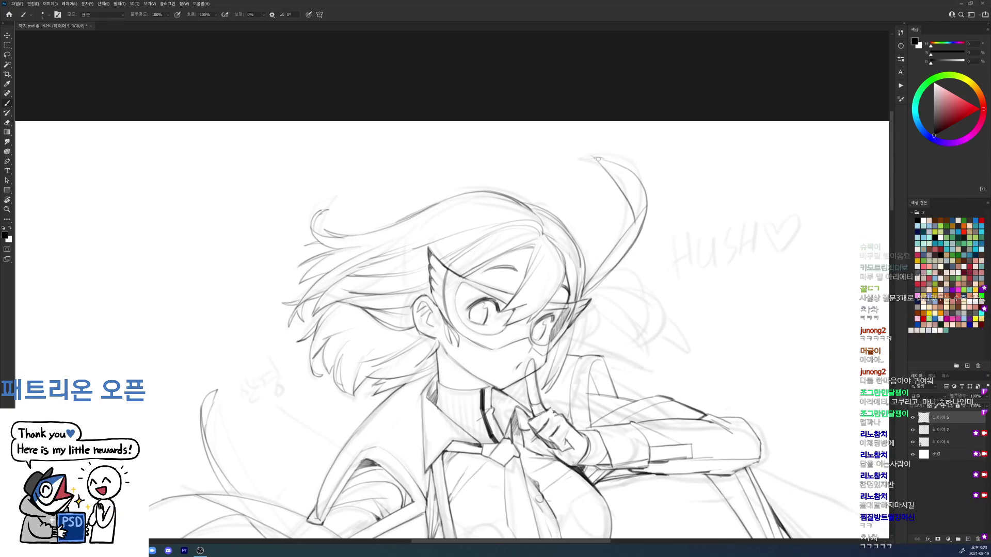
pyautogui.moveTo(649, 175); pyautogui.dragTo(599, 166)
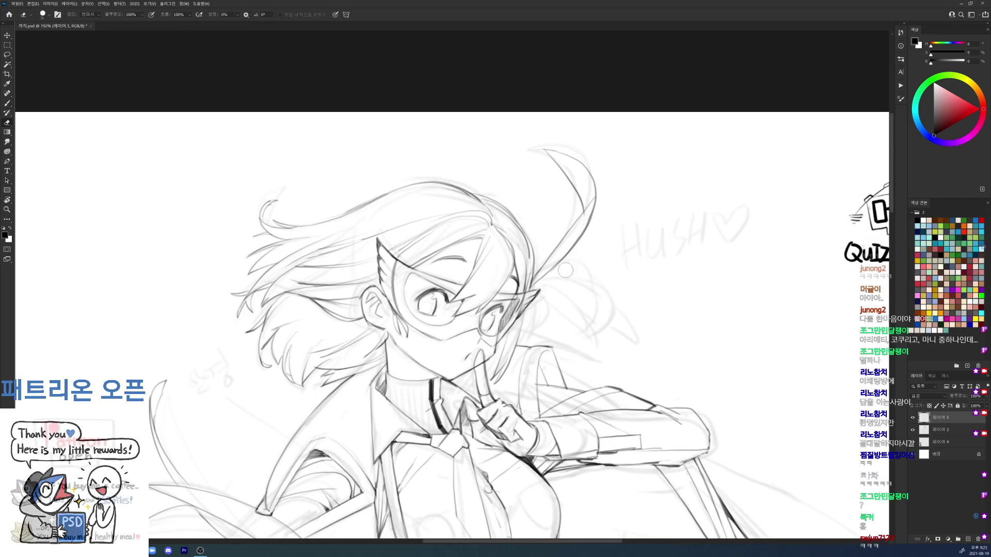
# Step: Ink the small curling hair strands flaring out beside the mask's far corner, below the long strand
pyautogui.press('b')
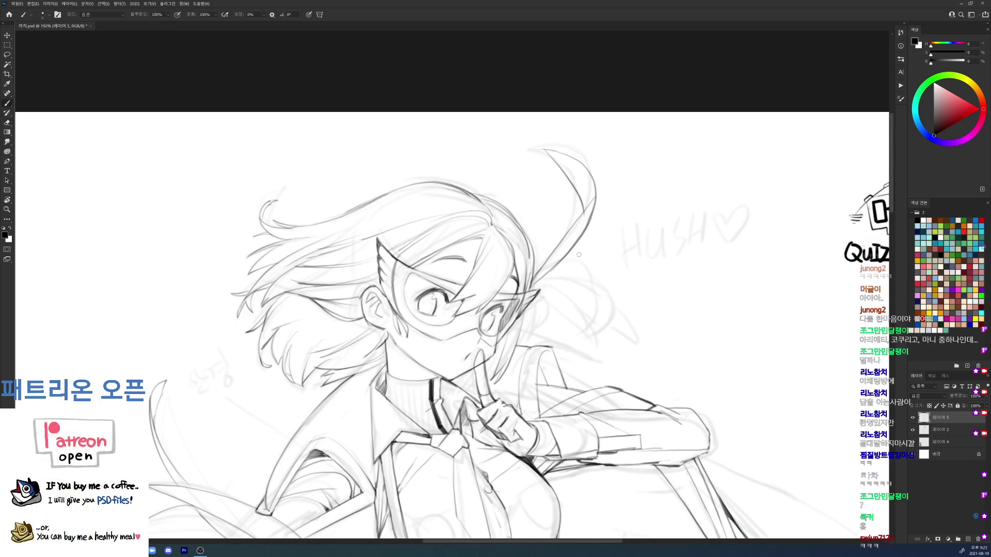
pyautogui.moveTo(539, 280); pyautogui.dragTo(610, 307)
pyautogui.moveTo(542, 283)
pyautogui.mouseDown()
pyautogui.moveTo(596, 281)
pyautogui.moveTo(600, 308)
pyautogui.moveTo(608, 301)
pyautogui.moveTo(591, 334)
pyautogui.mouseUp()
pyautogui.moveTo(628, 291); pyautogui.dragTo(602, 338)
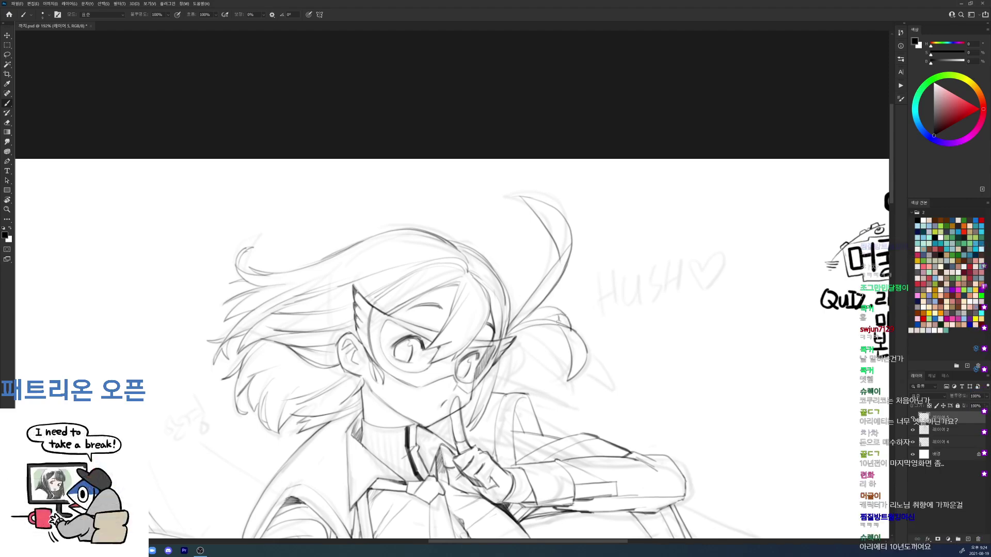
# Step: Extend the hair beside the mask's far corner with a pointed outer strand
pyautogui.press('e')
pyautogui.press('r')
pyautogui.moveTo(571, 334); pyautogui.dragTo(547, 201)
pyautogui.press('b')
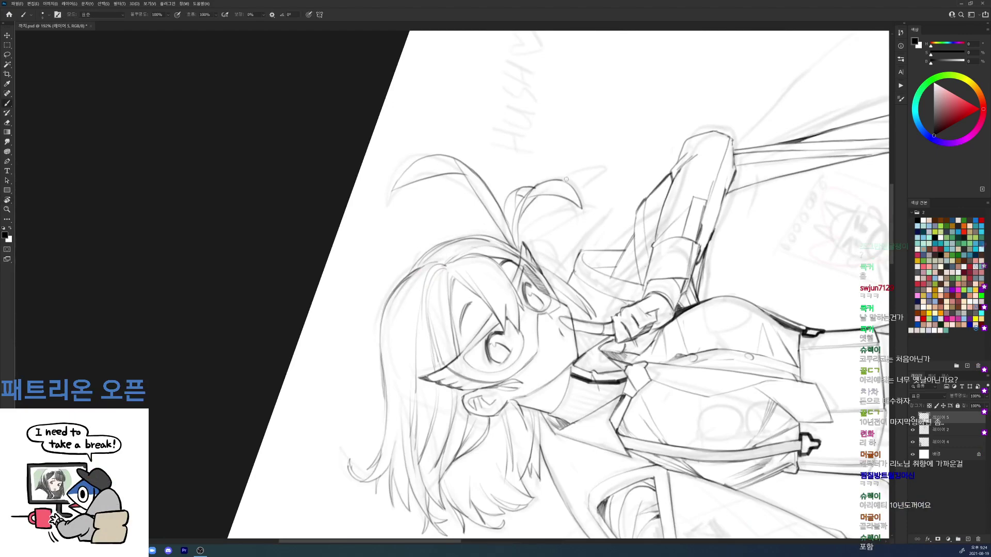
pyautogui.moveTo(583, 170)
pyautogui.mouseDown()
pyautogui.moveTo(606, 166)
pyautogui.moveTo(588, 179)
pyautogui.moveTo(606, 166)
pyautogui.mouseUp()
pyautogui.press('r')
pyautogui.moveTo(687, 136)
pyautogui.mouseDown()
pyautogui.moveTo(723, 216)
pyautogui.moveTo(728, 289)
pyautogui.moveTo(705, 418)
pyautogui.mouseUp()
pyautogui.press('b')
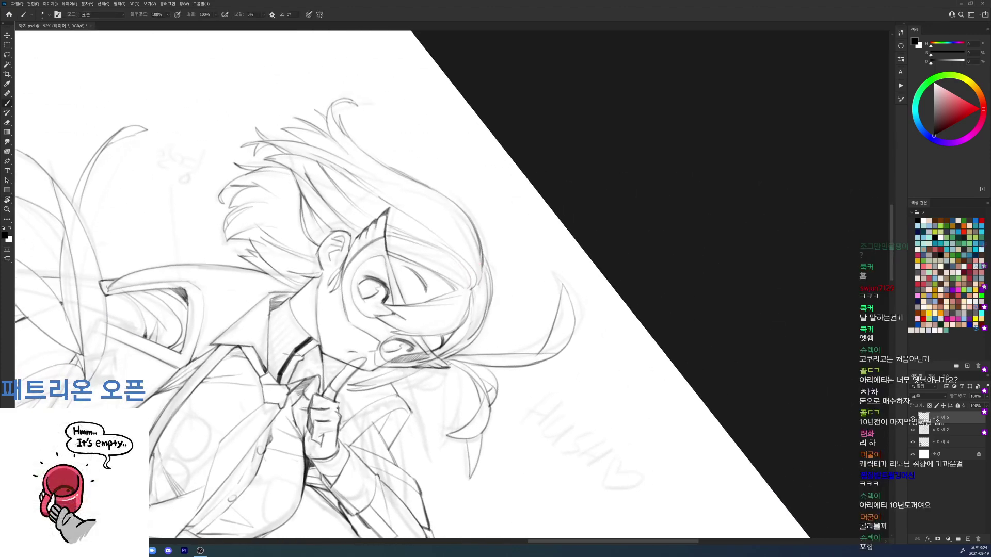
# Step: Add the inner strand lines joining the flared hair to the head beside the mask, and tidy them
pyautogui.press('r')
pyautogui.moveTo(465, 419)
pyautogui.mouseDown()
pyautogui.moveTo(547, 382)
pyautogui.moveTo(572, 304)
pyautogui.moveTo(503, 355)
pyautogui.mouseUp()
pyautogui.press('b')
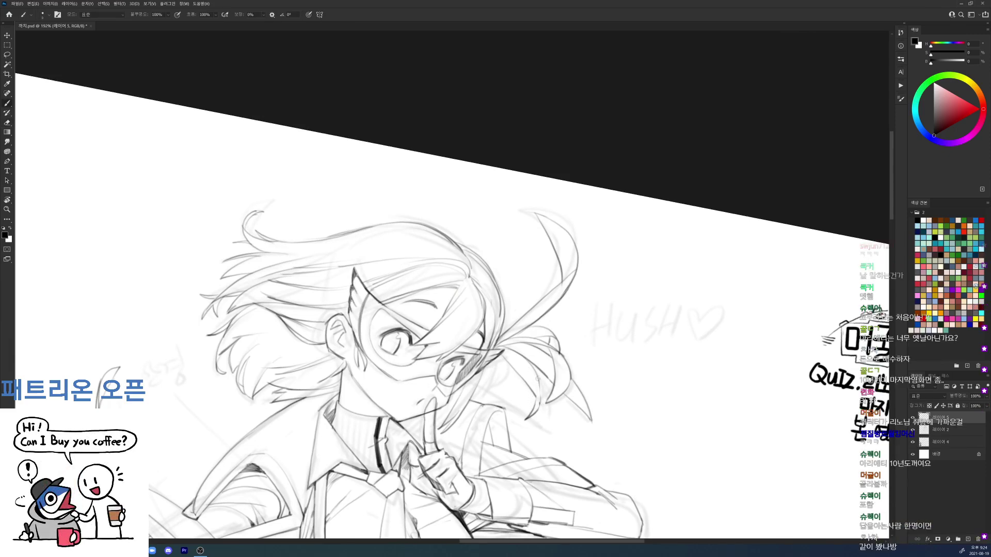
pyautogui.moveTo(497, 361)
pyautogui.mouseDown()
pyautogui.moveTo(502, 398)
pyautogui.moveTo(547, 320)
pyautogui.mouseUp()
pyautogui.press('r')
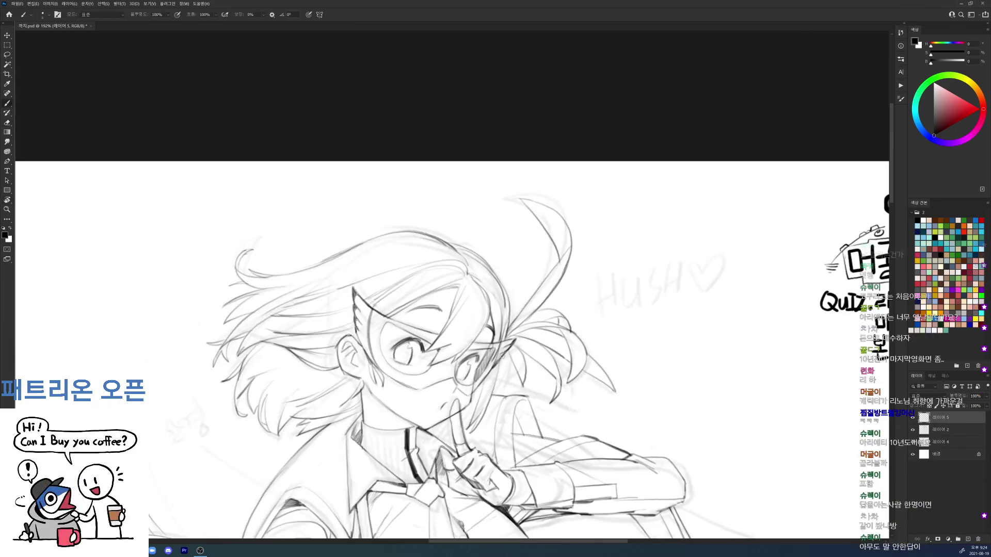
pyautogui.press('e')
pyautogui.press('b')
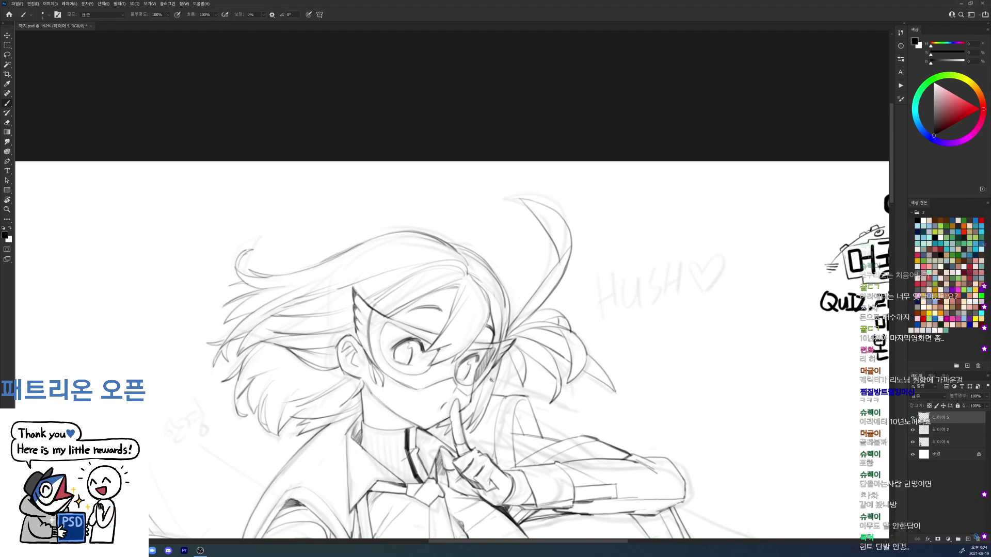
pyautogui.scroll(-5, 491, 384)
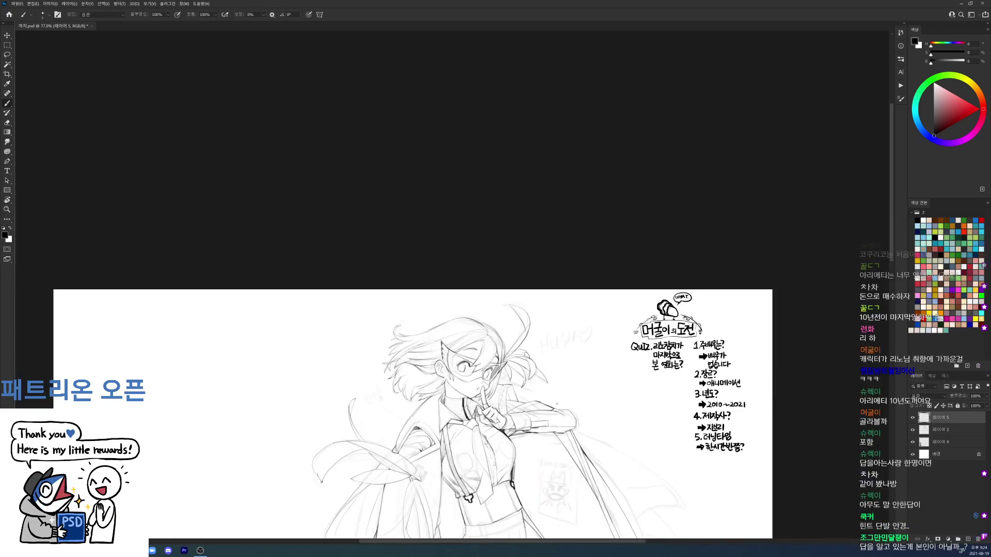
pyautogui.scroll(4, 557, 405)
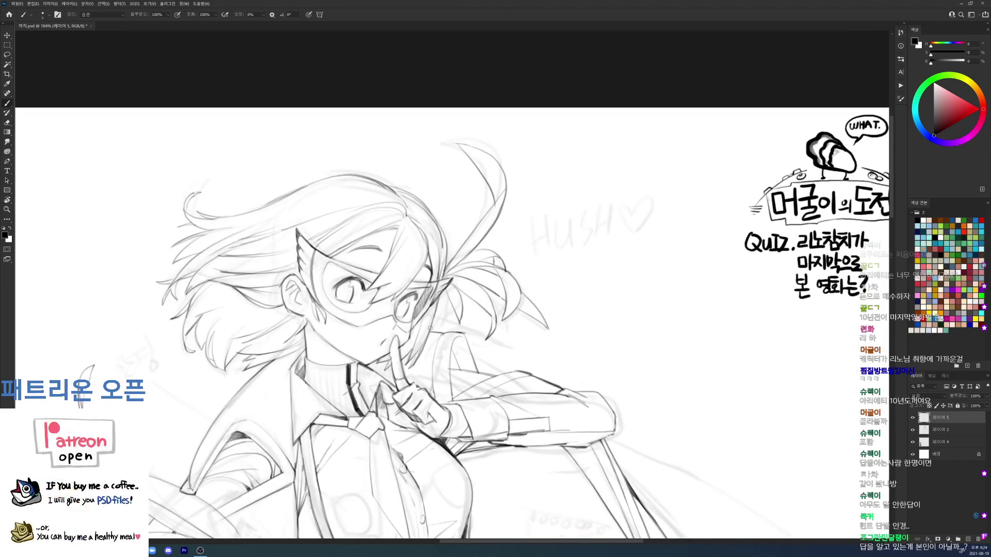
pyautogui.scroll(-5, 454, 320)
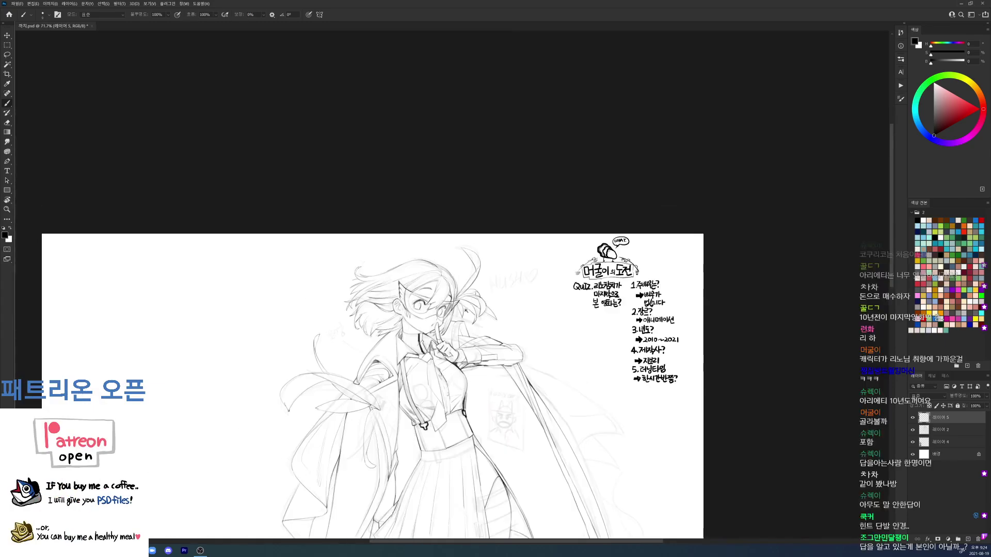
pyautogui.scroll(7, 439, 341)
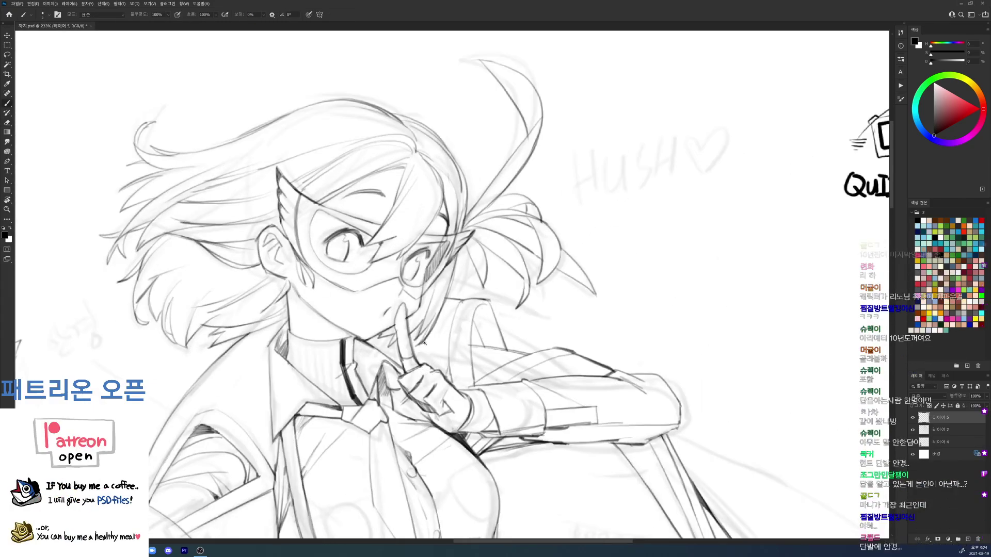
# Step: Ink the cuff lines at the wrist of the lowered arm beside the pleated skirt
pyautogui.scroll(-6, 417, 359)
pyautogui.moveTo(468, 515); pyautogui.dragTo(505, 284)
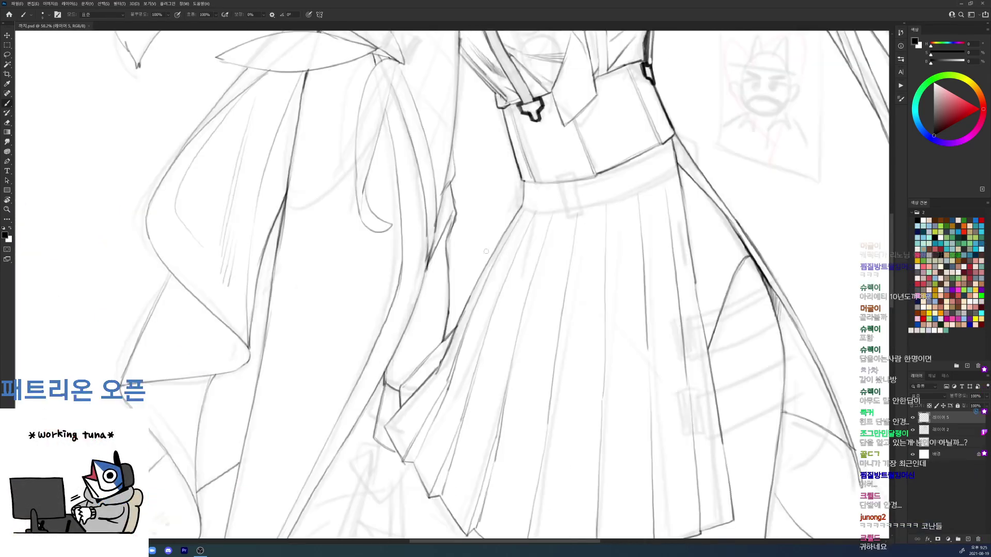
pyautogui.scroll(5, 414, 212)
pyautogui.moveTo(447, 321)
pyautogui.mouseDown()
pyautogui.moveTo(412, 371)
pyautogui.moveTo(390, 379)
pyautogui.moveTo(401, 387)
pyautogui.moveTo(409, 378)
pyautogui.mouseUp()
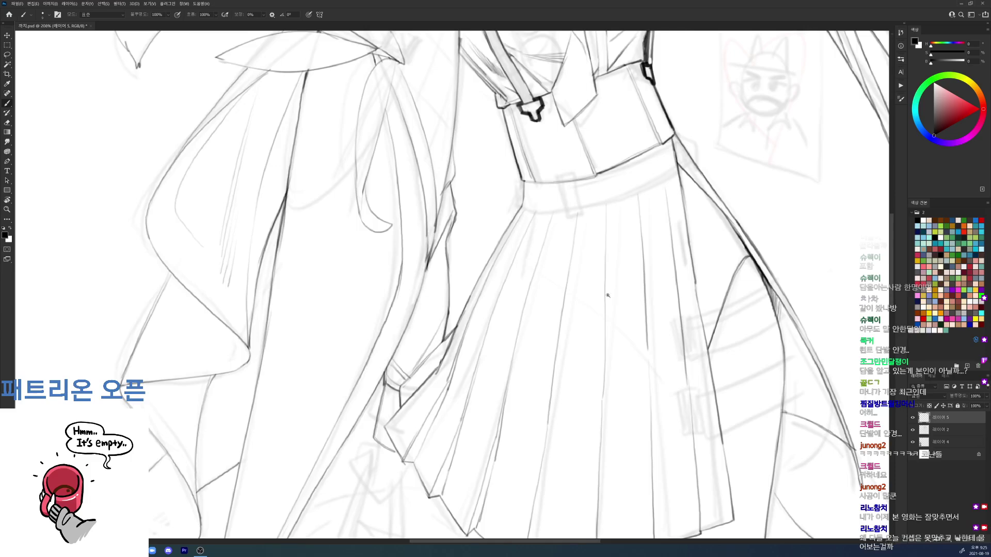
# Step: Ink a short line along the skirt's side pleat beside the sketched thigh straps
pyautogui.moveTo(610, 295); pyautogui.dragTo(568, 296)
pyautogui.moveTo(605, 338); pyautogui.dragTo(617, 96)
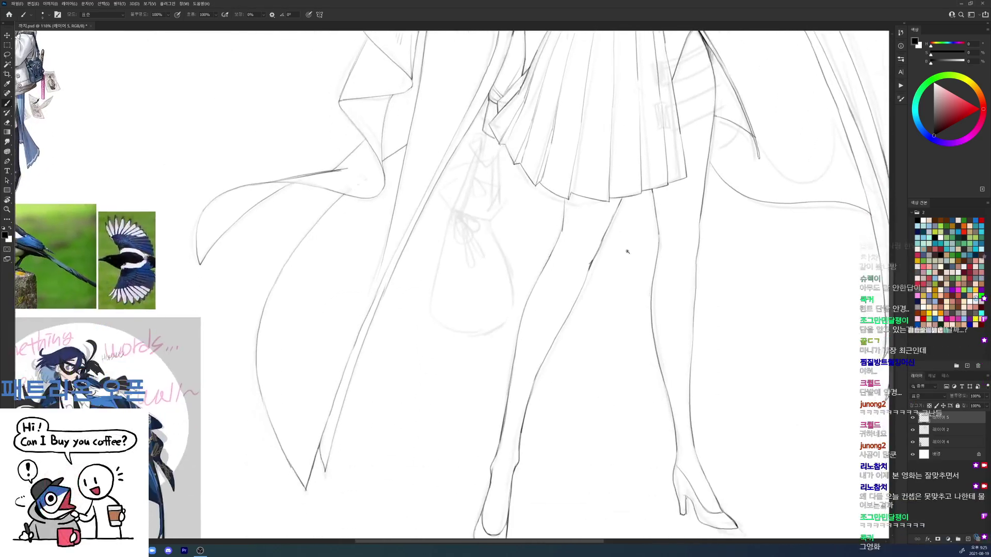
pyautogui.scroll(-3, 625, 251)
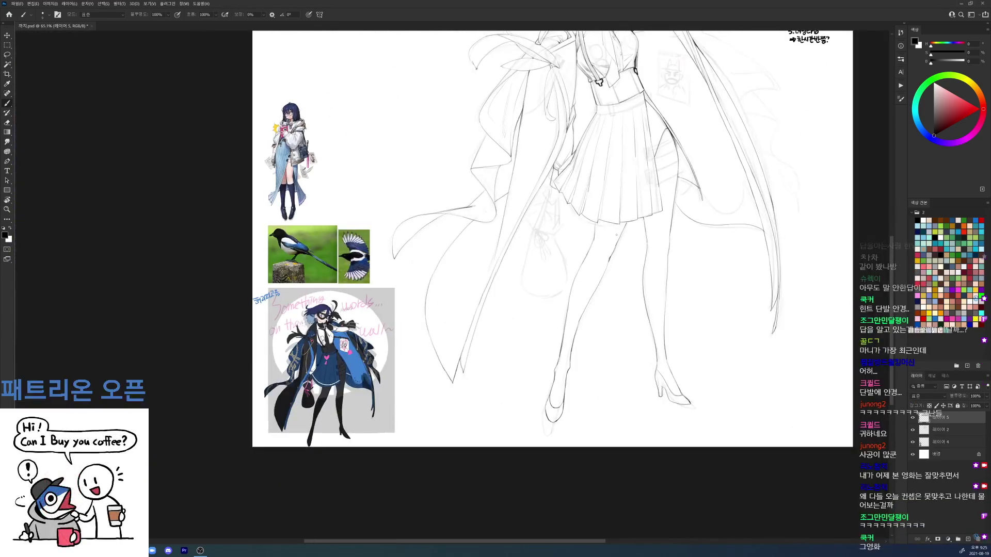
pyautogui.scroll(5, 693, 159)
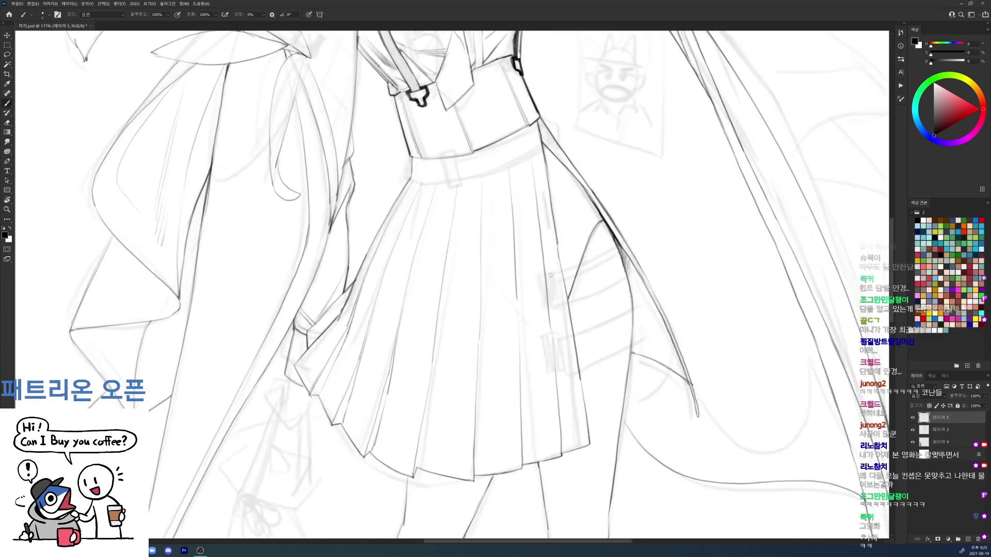
pyautogui.moveTo(549, 273); pyautogui.dragTo(554, 299)
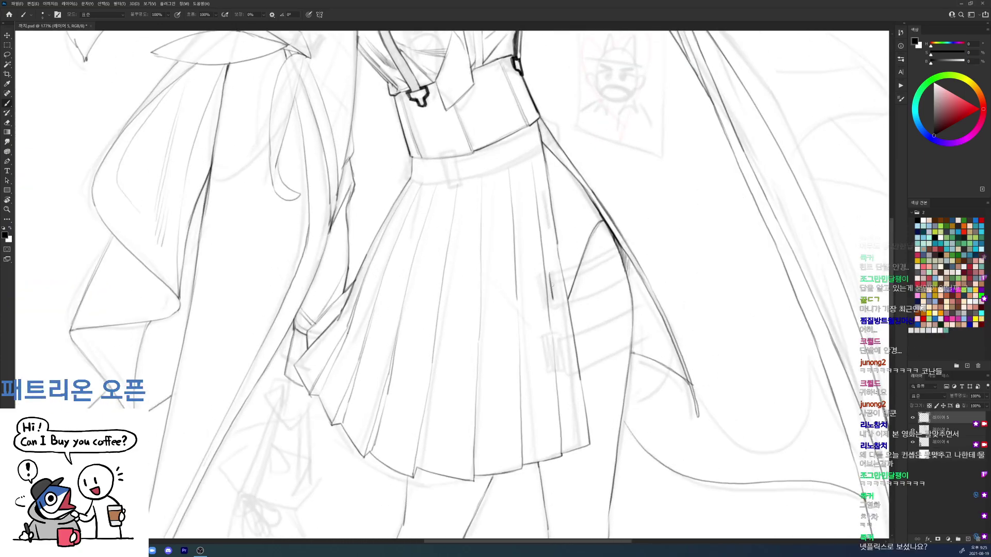
pyautogui.moveTo(280, 386); pyautogui.dragTo(706, 361)
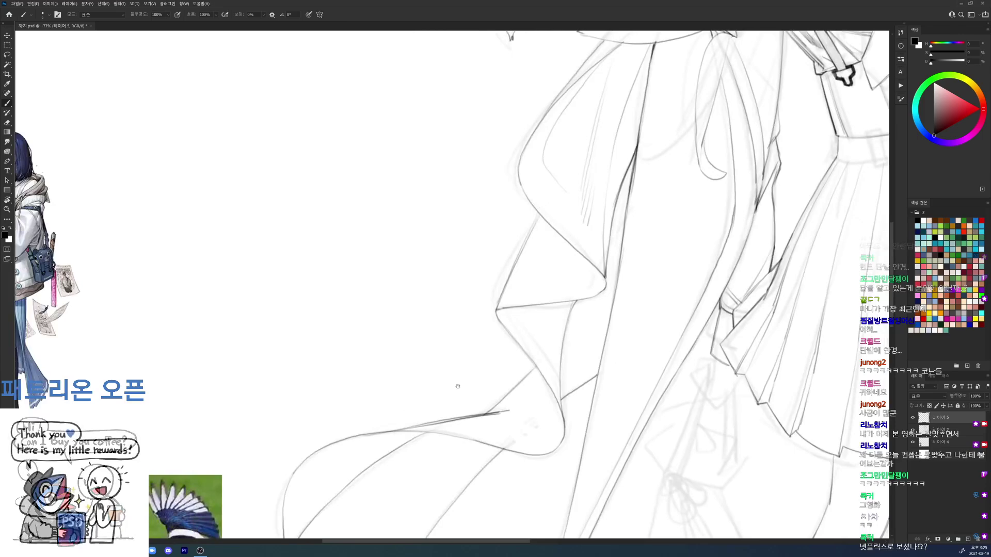
# Step: Ink the two small strap clasps on the skirt's side pleat where the sketched thigh straps attach
pyautogui.moveTo(301, 441); pyautogui.dragTo(460, 412)
pyautogui.moveTo(670, 358); pyautogui.dragTo(311, 403)
pyautogui.moveTo(803, 280)
pyautogui.mouseDown()
pyautogui.moveTo(627, 309)
pyautogui.moveTo(602, 292)
pyautogui.moveTo(617, 322)
pyautogui.mouseUp()
pyautogui.moveTo(606, 365)
pyautogui.mouseDown()
pyautogui.moveTo(612, 390)
pyautogui.moveTo(617, 360)
pyautogui.moveTo(624, 395)
pyautogui.mouseUp()
pyautogui.hotkey('ctrl', 'z')
pyautogui.moveTo(618, 358); pyautogui.dragTo(625, 396)
pyautogui.press('e')
pyautogui.press('b')
pyautogui.press('e')
pyautogui.press('b')
pyautogui.moveTo(606, 292); pyautogui.dragTo(613, 321)
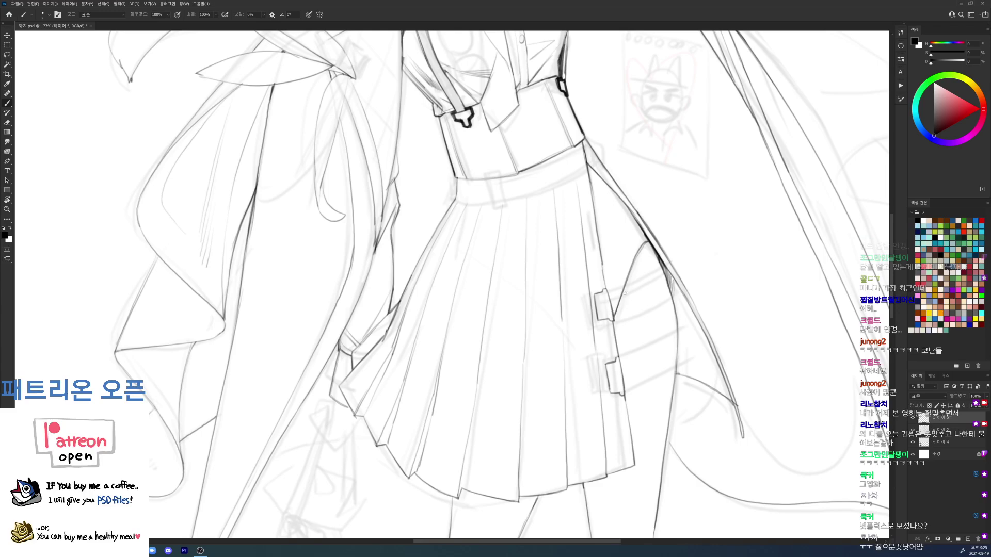
# Step: Ink the outline and finger folds of the lowered hand below the cuff, beside the skirt's hem
pyautogui.hotkey('ctrl', '0')
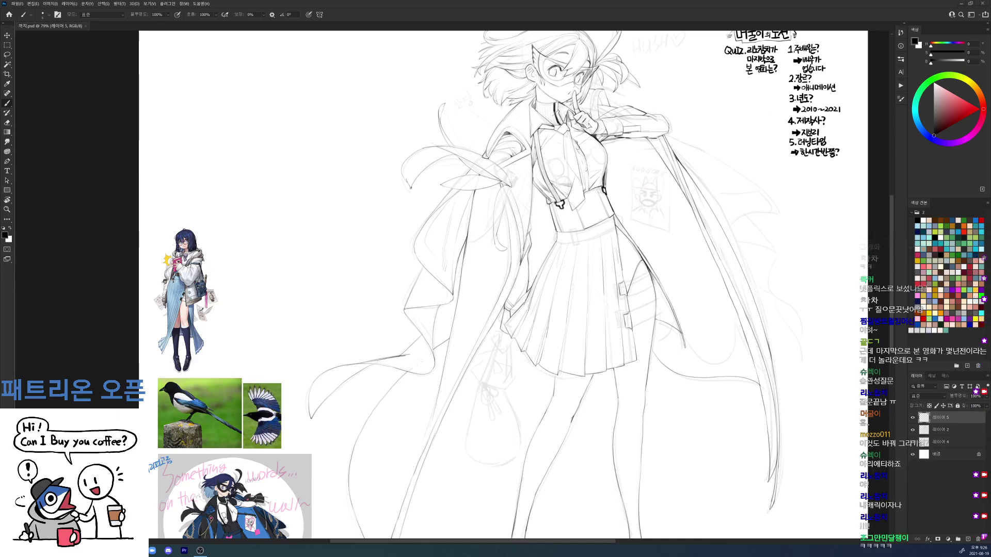
pyautogui.moveTo(822, 460); pyautogui.dragTo(837, 364)
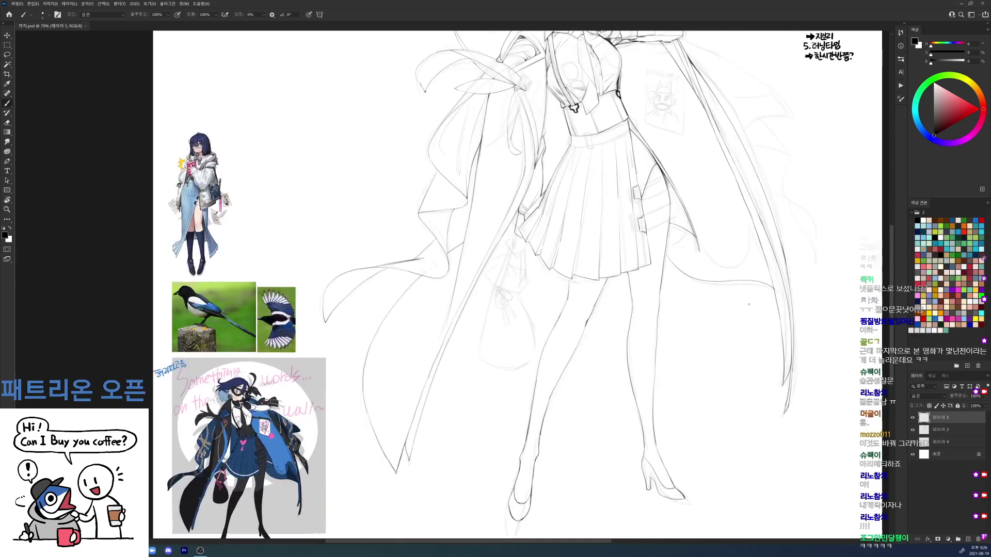
pyautogui.scroll(5, 529, 225)
pyautogui.moveTo(534, 284)
pyautogui.mouseDown()
pyautogui.moveTo(491, 308)
pyautogui.moveTo(468, 286)
pyautogui.moveTo(492, 255)
pyautogui.moveTo(486, 297)
pyautogui.mouseUp()
pyautogui.moveTo(487, 261)
pyautogui.mouseDown()
pyautogui.moveTo(471, 279)
pyautogui.moveTo(477, 285)
pyautogui.moveTo(489, 257)
pyautogui.mouseUp()
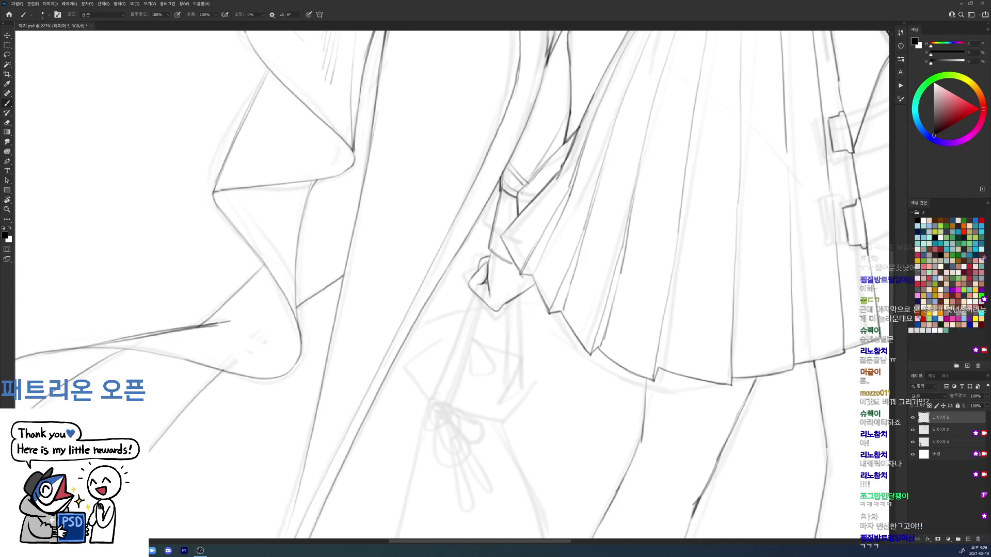
pyautogui.moveTo(506, 305); pyautogui.dragTo(529, 277)
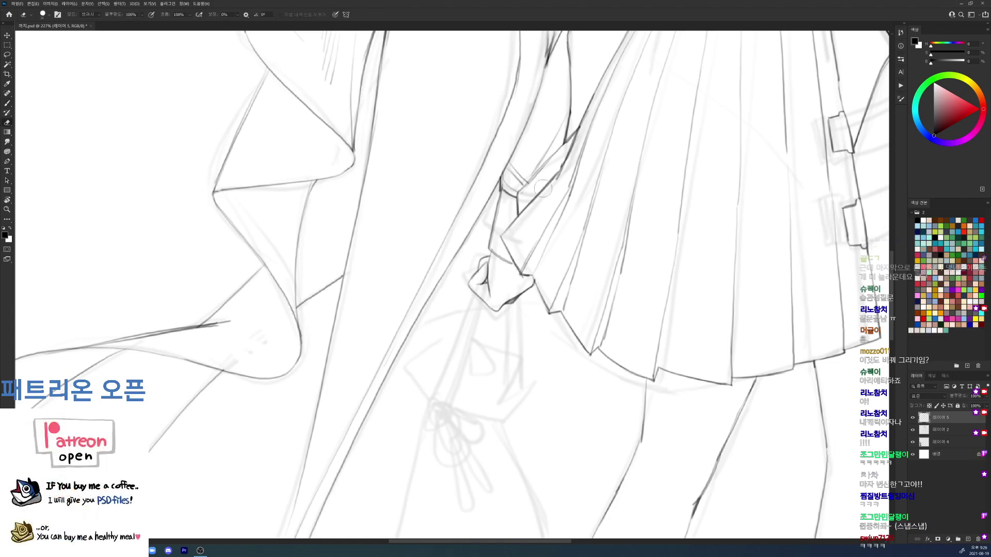
pyautogui.moveTo(519, 192); pyautogui.dragTo(569, 138)
pyautogui.hotkey('ctrl', 'z')
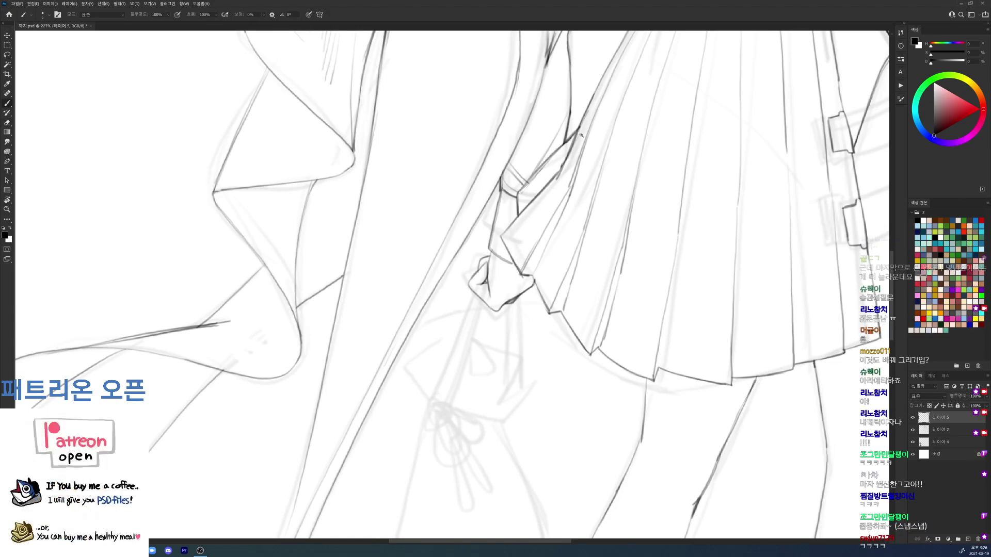
# Step: Ink the ruffled outline of the sketched drawstring pouch's gathered opening, just below the lowered hand
pyautogui.scroll(-5, 579, 135)
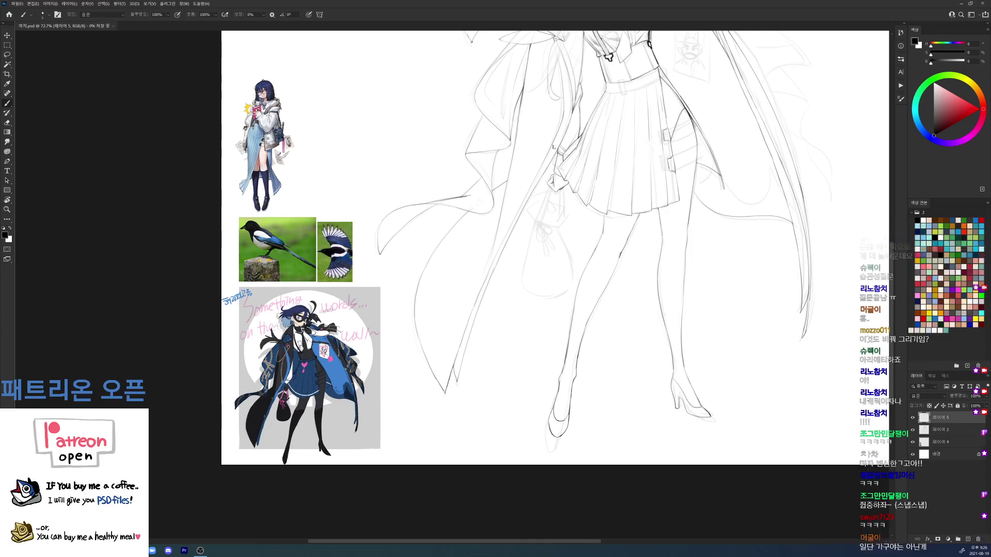
pyautogui.scroll(3, 516, 327)
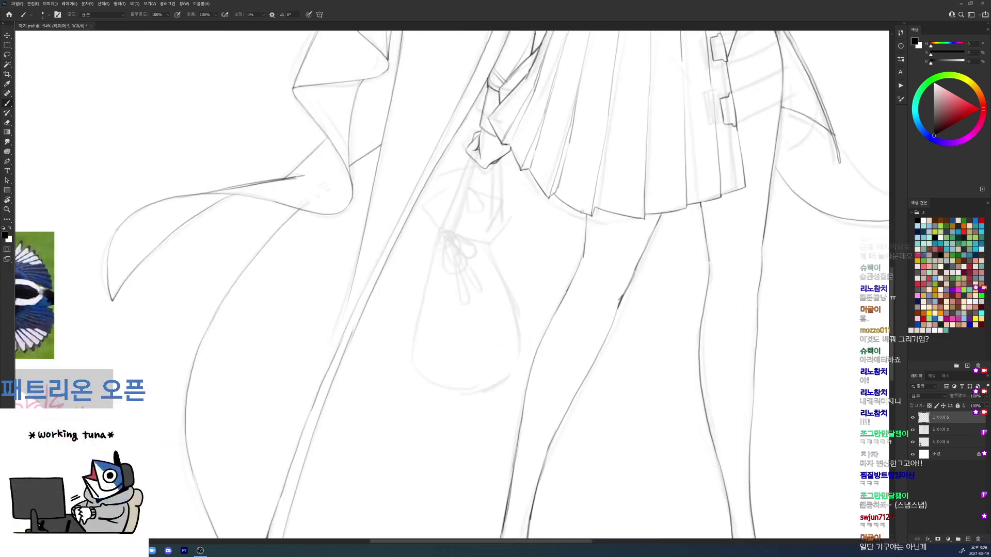
pyautogui.moveTo(418, 338)
pyautogui.mouseDown()
pyautogui.moveTo(435, 283)
pyautogui.moveTo(425, 319)
pyautogui.moveTo(411, 328)
pyautogui.moveTo(443, 288)
pyautogui.moveTo(434, 295)
pyautogui.moveTo(448, 323)
pyautogui.moveTo(454, 301)
pyautogui.moveTo(486, 321)
pyautogui.moveTo(448, 344)
pyautogui.mouseUp()
pyautogui.hotkey('ctrl', 'z')
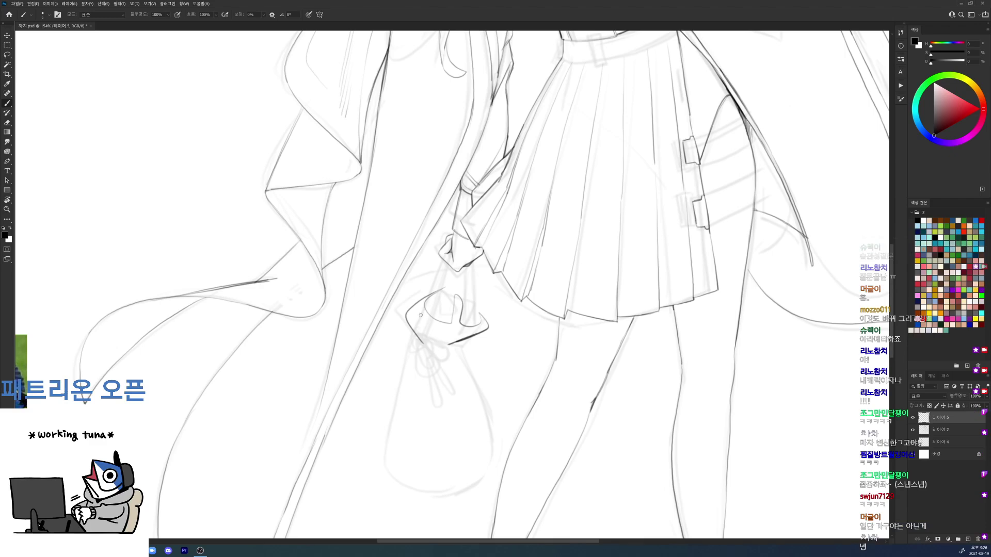
pyautogui.moveTo(444, 289)
pyautogui.mouseDown()
pyautogui.moveTo(449, 320)
pyautogui.moveTo(423, 310)
pyautogui.moveTo(435, 345)
pyautogui.moveTo(473, 326)
pyautogui.moveTo(435, 346)
pyautogui.mouseUp()
pyautogui.press('e')
pyautogui.press('b')
pyautogui.press('e')
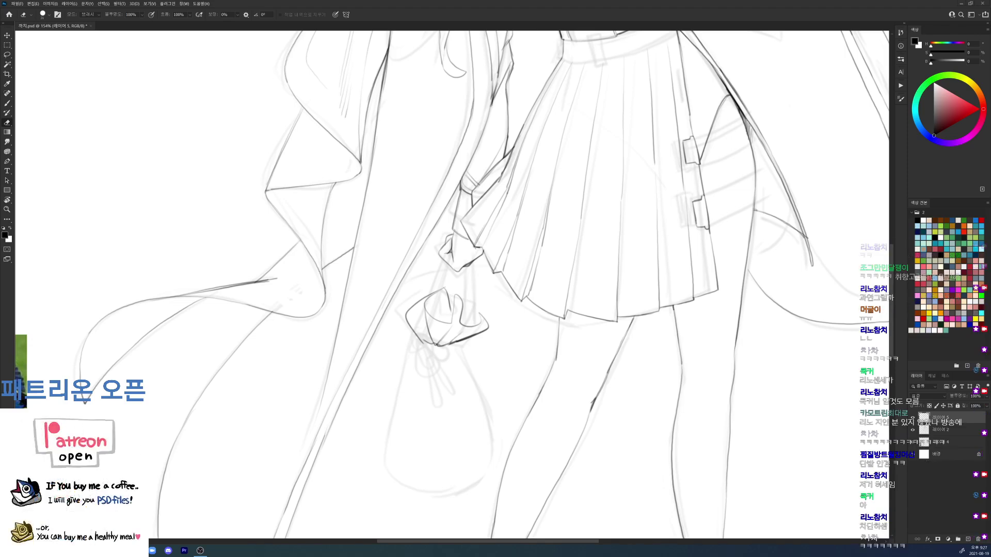
# Step: Add the inner folds and a rounded loop to the pouch's gathered opening
pyautogui.press('b')
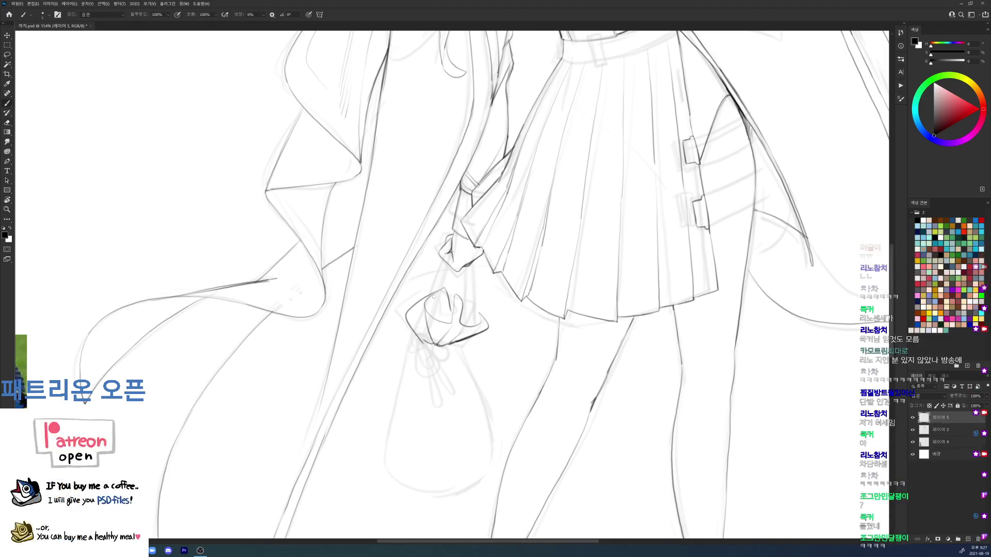
pyautogui.moveTo(455, 296)
pyautogui.mouseDown()
pyautogui.moveTo(446, 317)
pyautogui.moveTo(450, 306)
pyautogui.moveTo(479, 315)
pyautogui.moveTo(462, 316)
pyautogui.moveTo(444, 287)
pyautogui.moveTo(423, 298)
pyautogui.mouseUp()
pyautogui.press('e')
pyautogui.press('b')
# Step: Ink the rounded body of the pouch below its gathered opening, and save the document
pyautogui.moveTo(449, 328); pyautogui.dragTo(501, 190)
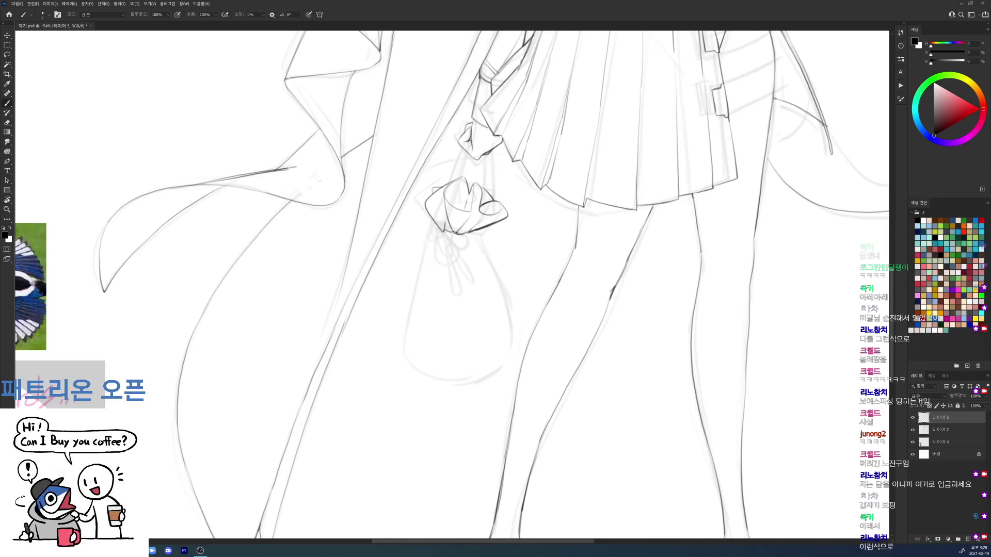
pyautogui.moveTo(555, 287); pyautogui.dragTo(564, 256)
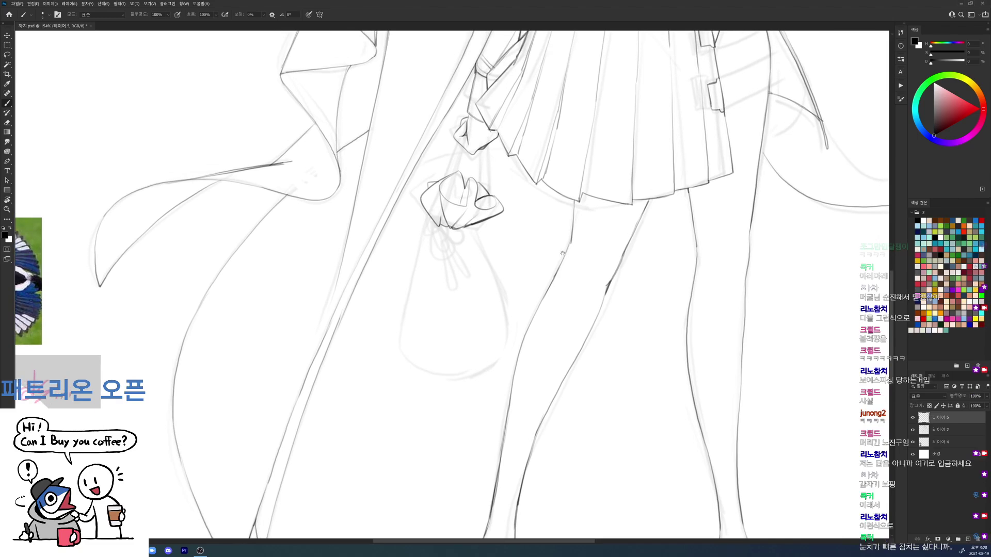
pyautogui.moveTo(436, 227); pyautogui.dragTo(417, 353)
pyautogui.hotkey('ctrl', 'z')
pyautogui.moveTo(434, 227); pyautogui.dragTo(417, 353)
pyautogui.moveTo(470, 227)
pyautogui.mouseDown()
pyautogui.moveTo(498, 301)
pyautogui.moveTo(501, 364)
pyautogui.moveTo(454, 368)
pyautogui.moveTo(464, 368)
pyautogui.moveTo(464, 380)
pyautogui.moveTo(423, 366)
pyautogui.moveTo(413, 350)
pyautogui.moveTo(415, 310)
pyautogui.mouseUp()
pyautogui.moveTo(581, 209); pyautogui.dragTo(532, 212)
pyautogui.scroll(6, 645, 162)
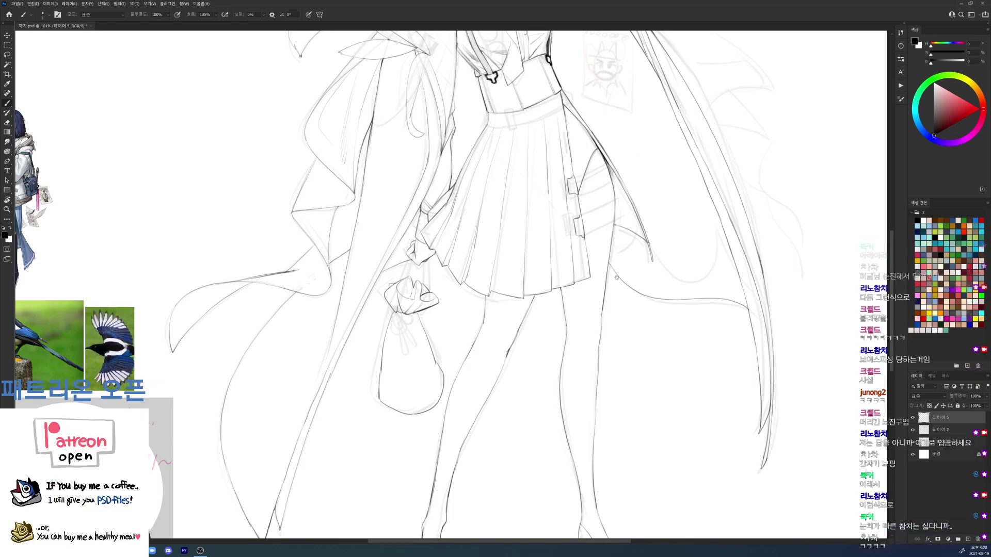
pyautogui.scroll(5, 614, 271)
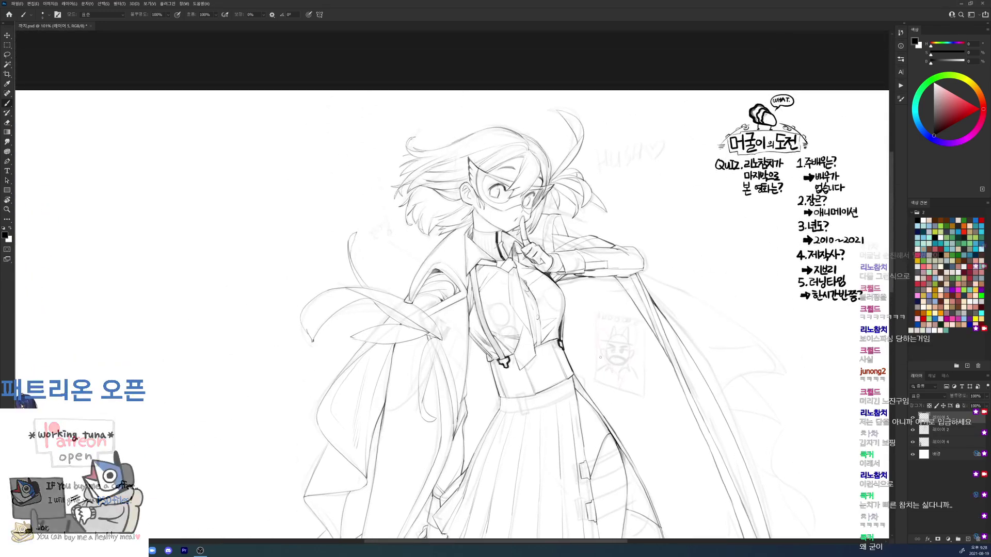
pyautogui.moveTo(824, 409); pyautogui.dragTo(729, 268)
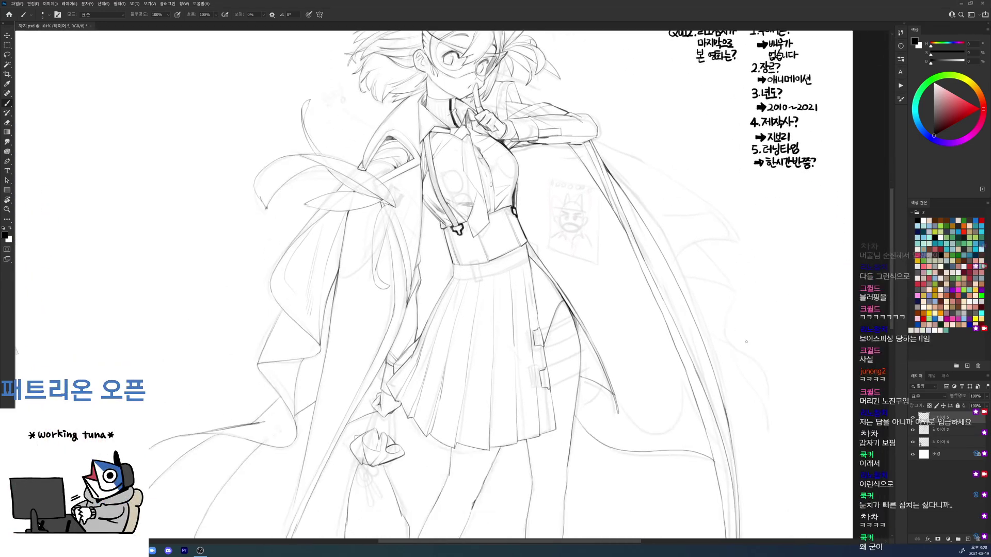
pyautogui.hotkey('ctrl', 's')
pyautogui.moveTo(645, 251); pyautogui.dragTo(534, 287)
pyautogui.press('r')
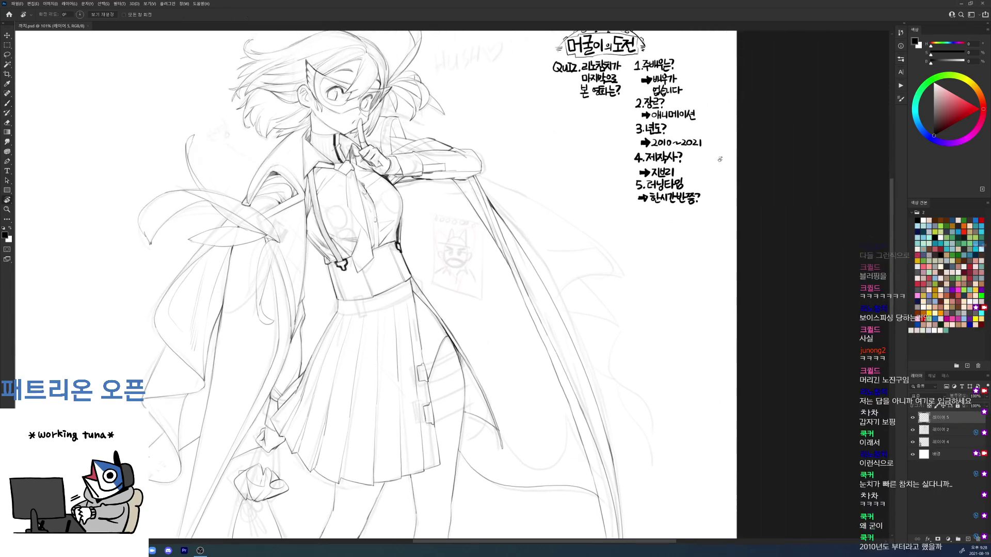
pyautogui.moveTo(707, 162); pyautogui.dragTo(686, 302)
pyautogui.moveTo(540, 209)
pyautogui.mouseDown()
pyautogui.moveTo(564, 211)
pyautogui.moveTo(617, 364)
pyautogui.mouseUp()
pyautogui.press('b')
pyautogui.hotkey('ctrl', 'z')
pyautogui.moveTo(533, 209); pyautogui.dragTo(621, 371)
pyautogui.hotkey('ctrl', 'z')
pyautogui.moveTo(527, 202)
pyautogui.mouseDown()
pyautogui.moveTo(580, 292)
pyautogui.moveTo(615, 391)
pyautogui.mouseUp()
pyautogui.press('r')
pyautogui.moveTo(599, 258)
pyautogui.mouseDown()
pyautogui.moveTo(398, 206)
pyautogui.moveTo(383, 221)
pyautogui.mouseUp()
pyautogui.press('b')
pyautogui.press('e')
pyautogui.moveTo(342, 265)
pyautogui.mouseDown()
pyautogui.moveTo(305, 389)
pyautogui.moveTo(422, 212)
pyautogui.mouseUp()
pyautogui.press('b')
pyautogui.hotkey('ctrl', 'z')
pyautogui.moveTo(308, 391)
pyautogui.mouseDown()
pyautogui.moveTo(312, 368)
pyautogui.moveTo(422, 212)
pyautogui.moveTo(397, 296)
pyautogui.moveTo(414, 312)
pyautogui.mouseUp()
pyautogui.press('r')
pyautogui.moveTo(660, 227)
pyautogui.mouseDown()
pyautogui.moveTo(667, 260)
pyautogui.moveTo(503, 477)
pyautogui.mouseUp()
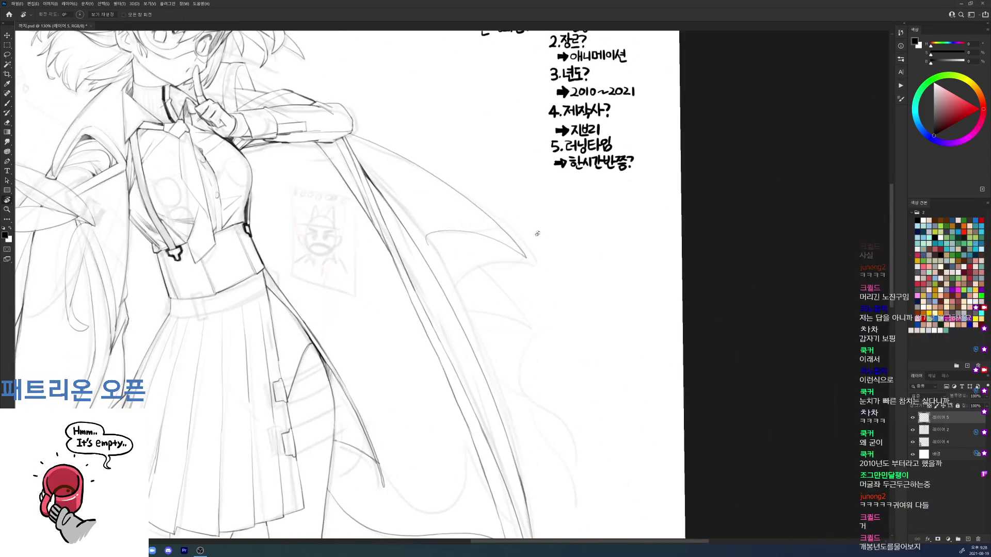
pyautogui.hotkey('ctrl', 'z')
pyautogui.press('b')
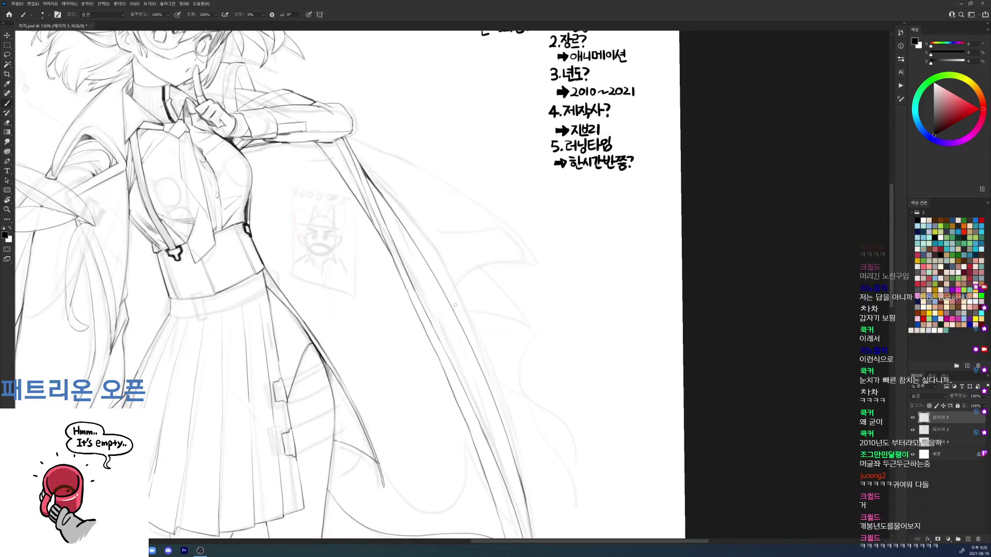
pyautogui.moveTo(493, 255); pyautogui.dragTo(533, 242)
pyautogui.hotkey('ctrl', 'z')
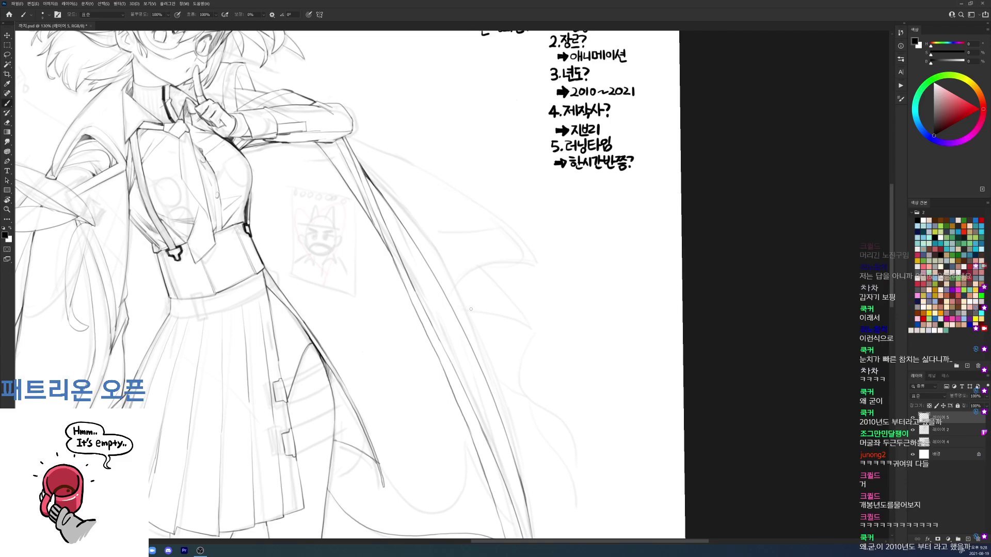
# Step: Ink the wavy folds of the cape's billowing outer edge, from its sketched pointed corner down to the trailing tip
pyautogui.moveTo(446, 296)
pyautogui.mouseDown()
pyautogui.moveTo(468, 273)
pyautogui.moveTo(519, 248)
pyautogui.mouseUp()
pyautogui.moveTo(480, 330)
pyautogui.mouseDown()
pyautogui.moveTo(526, 341)
pyautogui.moveTo(590, 484)
pyautogui.mouseUp()
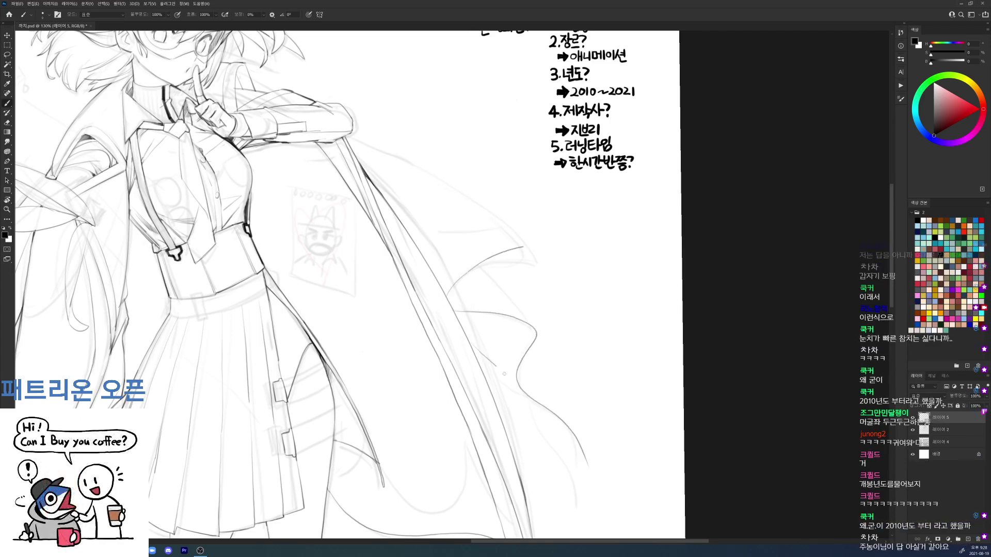
pyautogui.moveTo(526, 396)
pyautogui.mouseDown()
pyautogui.moveTo(537, 426)
pyautogui.moveTo(588, 476)
pyautogui.mouseUp()
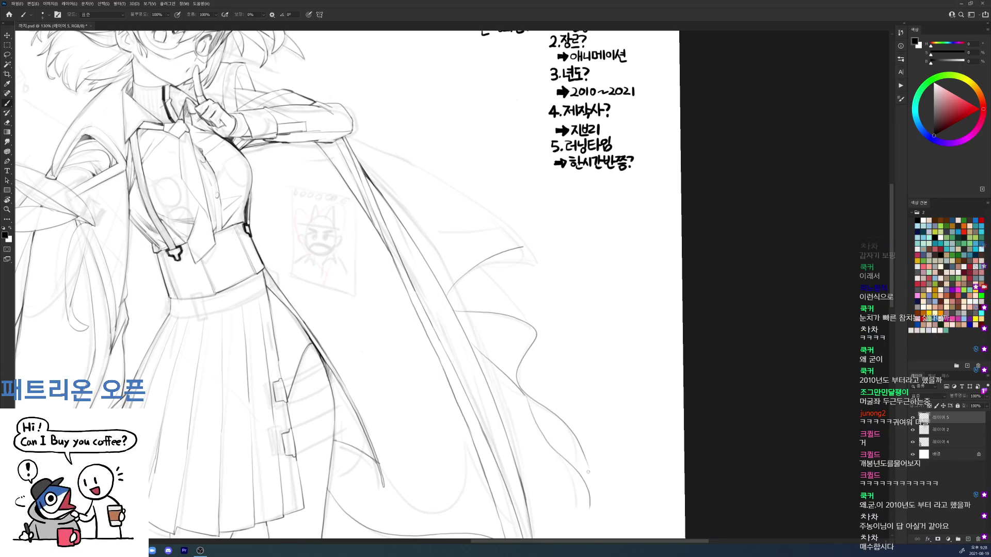
pyautogui.moveTo(481, 267); pyautogui.dragTo(522, 316)
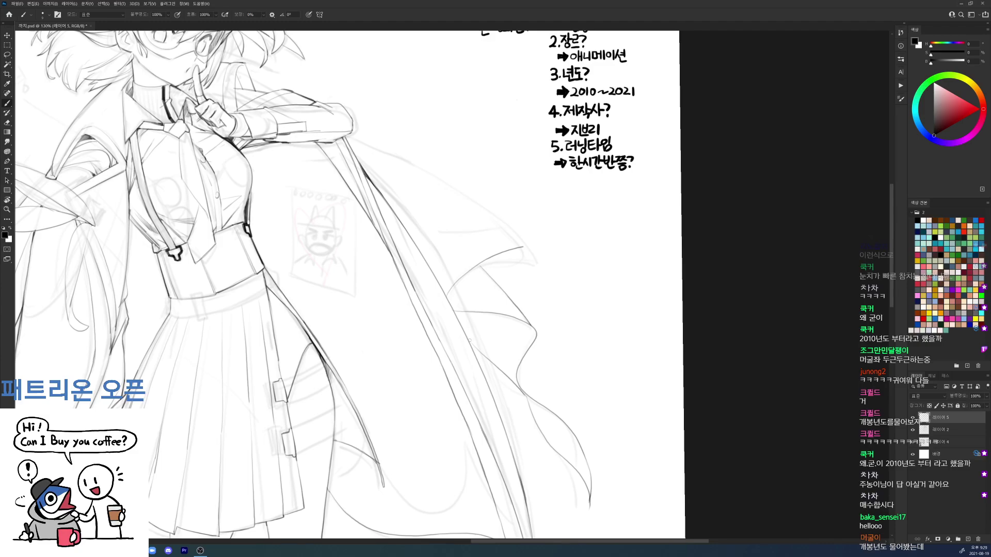
# Step: Ink the cape's long upper edge from the raised elbow to its pointed corner, and close the fold line beneath that corner
pyautogui.press('r')
pyautogui.moveTo(632, 272); pyautogui.dragTo(453, 214)
pyautogui.moveTo(496, 262)
pyautogui.mouseDown()
pyautogui.moveTo(557, 257)
pyautogui.moveTo(595, 269)
pyautogui.mouseUp()
pyautogui.press('b')
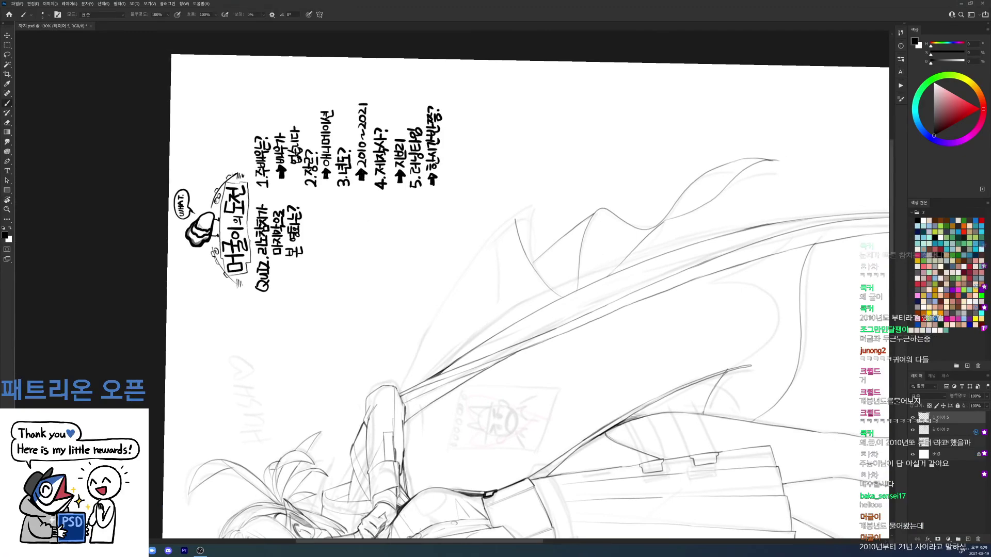
pyautogui.moveTo(424, 340); pyautogui.dragTo(521, 210)
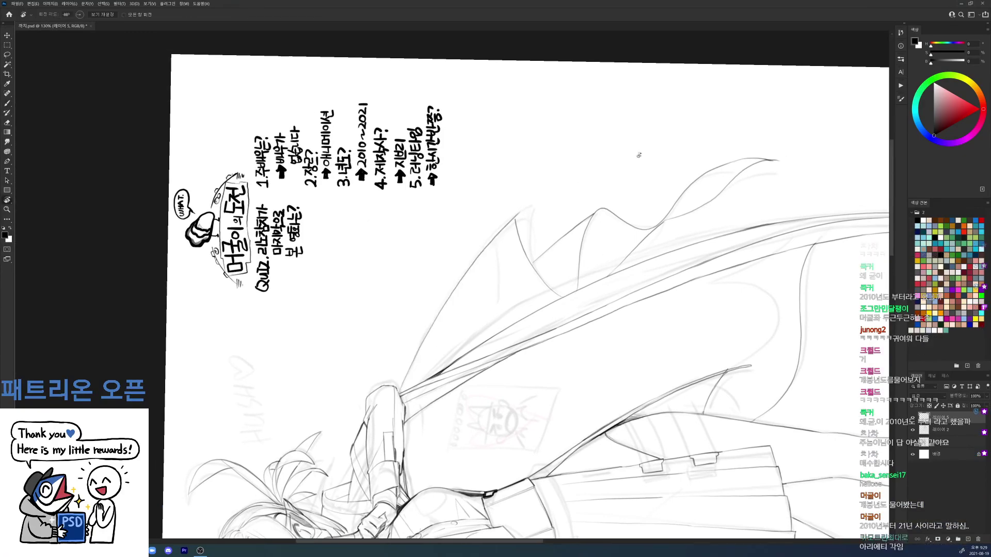
pyautogui.moveTo(605, 167); pyautogui.dragTo(506, 351)
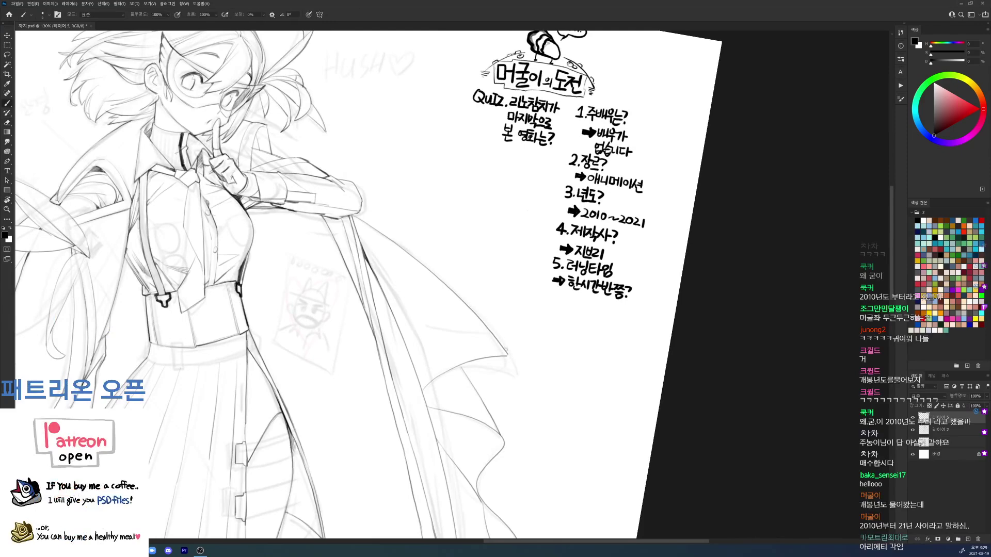
pyautogui.moveTo(505, 351)
pyautogui.mouseDown()
pyautogui.moveTo(440, 337)
pyautogui.moveTo(421, 328)
pyautogui.mouseUp()
pyautogui.hotkey('ctrl', 'z')
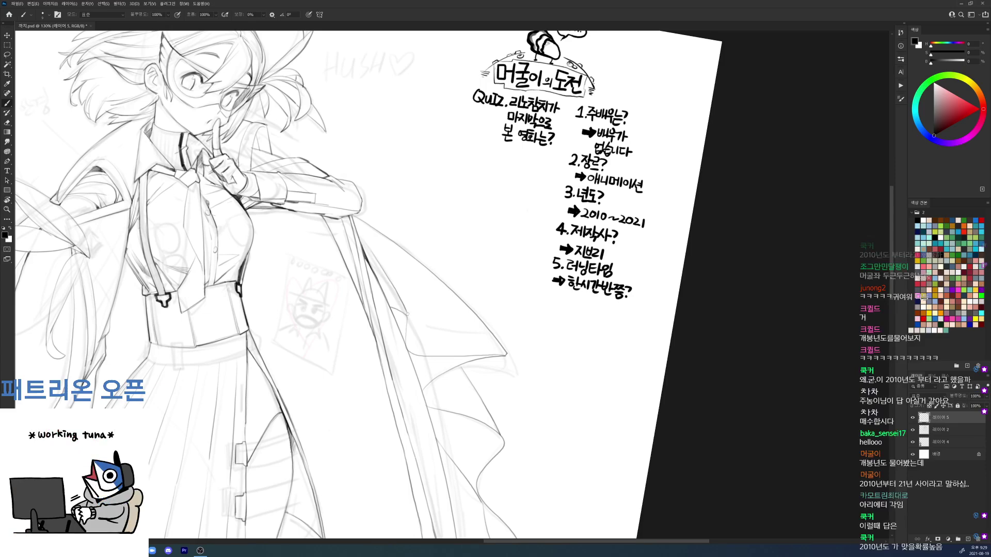
pyautogui.moveTo(422, 248); pyautogui.dragTo(382, 248)
# Step: Ink the scalloped feather edge inside the open cape, between the coat tail by the thigh and the cape's long folds
pyautogui.press('r')
pyautogui.moveTo(559, 246)
pyautogui.mouseDown()
pyautogui.moveTo(533, 206)
pyautogui.moveTo(567, 229)
pyautogui.mouseUp()
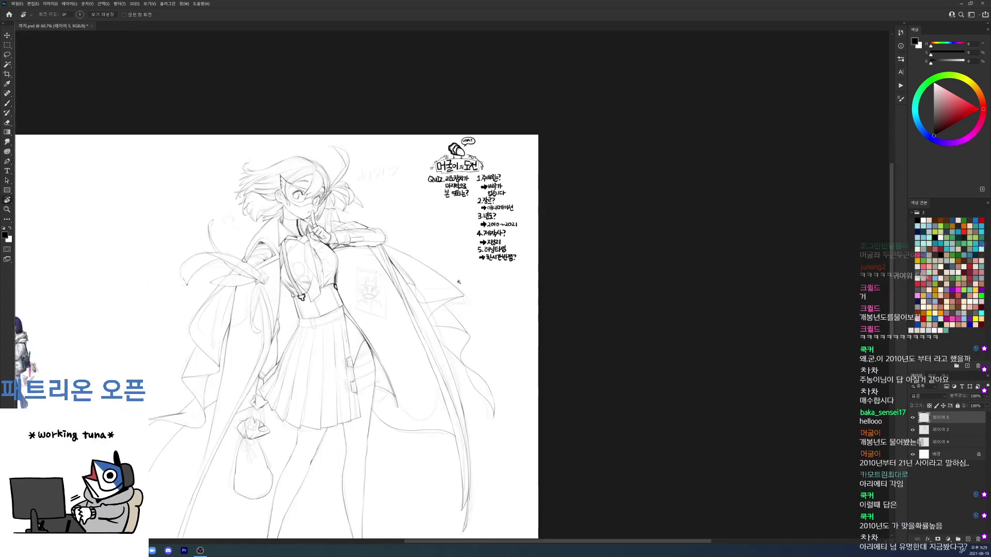
pyautogui.moveTo(397, 444); pyautogui.dragTo(453, 296)
pyautogui.moveTo(478, 225); pyautogui.dragTo(521, 226)
pyautogui.press('b')
pyautogui.moveTo(428, 257)
pyautogui.mouseDown()
pyautogui.moveTo(426, 269)
pyautogui.moveTo(470, 317)
pyautogui.moveTo(513, 279)
pyautogui.moveTo(519, 239)
pyautogui.moveTo(547, 300)
pyautogui.mouseUp()
pyautogui.moveTo(401, 248); pyautogui.dragTo(365, 280)
pyautogui.hotkey('ctrl', 'z')
pyautogui.hotkey('ctrl', 'z')
pyautogui.moveTo(400, 248); pyautogui.dragTo(365, 272)
pyautogui.scroll(-5, 419, 218)
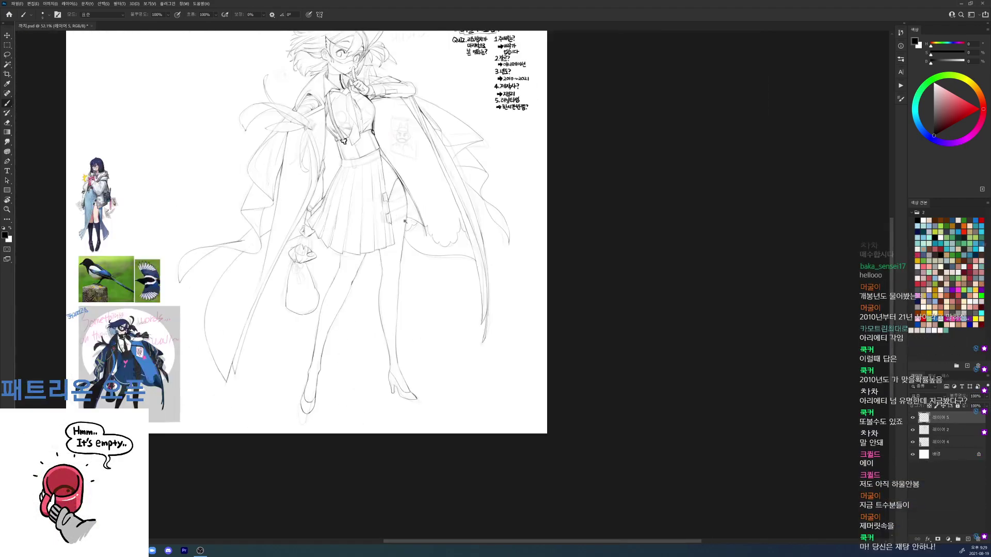
pyautogui.scroll(5, 428, 201)
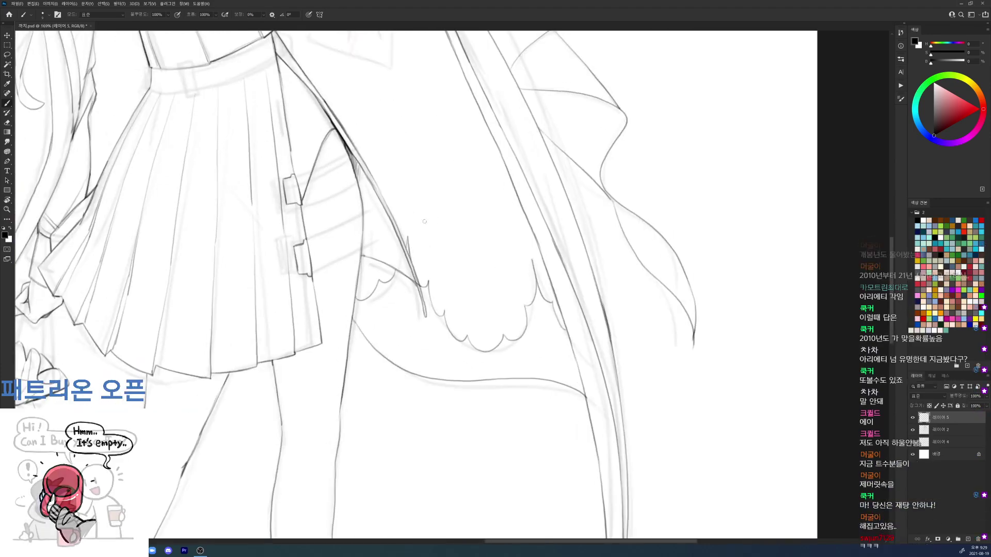
# Step: Hide the sketch layer 레이어 2 directly beneath the line art layer
pyautogui.scroll(-4, 431, 188)
pyautogui.scroll(-3, 561, 190)
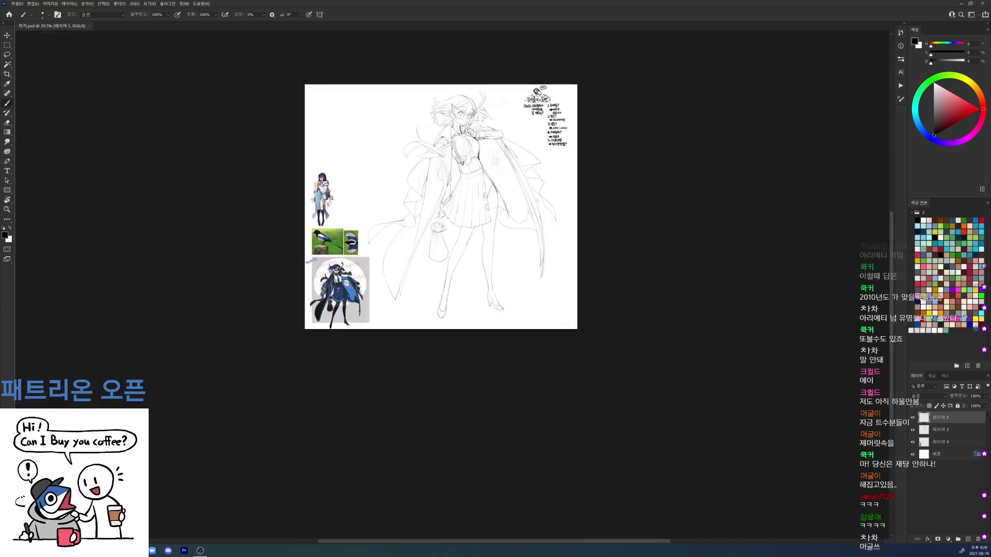
pyautogui.click(912, 429)
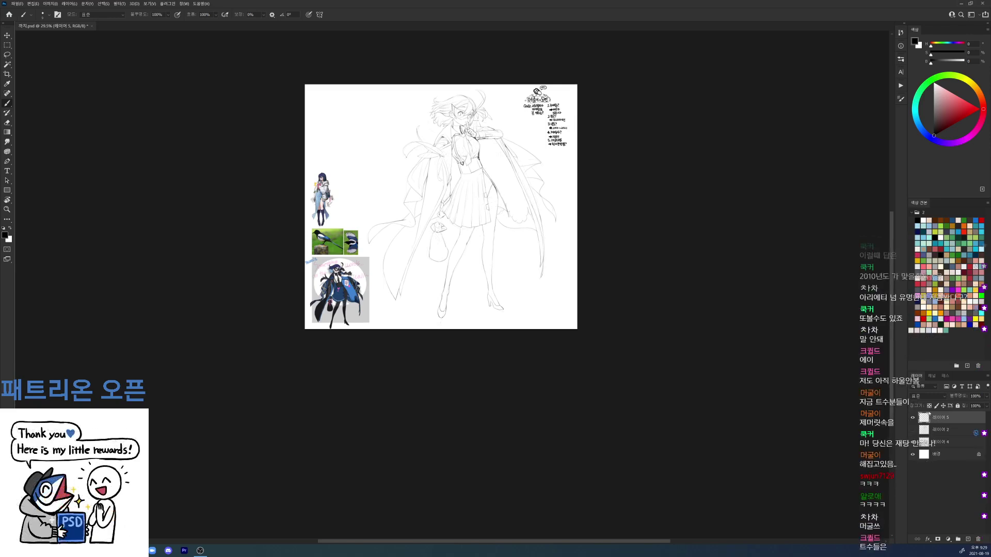
# Step: Lasso the figure's line art, copy it twice onto new layers, lower the top copy's strength and merge the two copies
pyautogui.press('l')
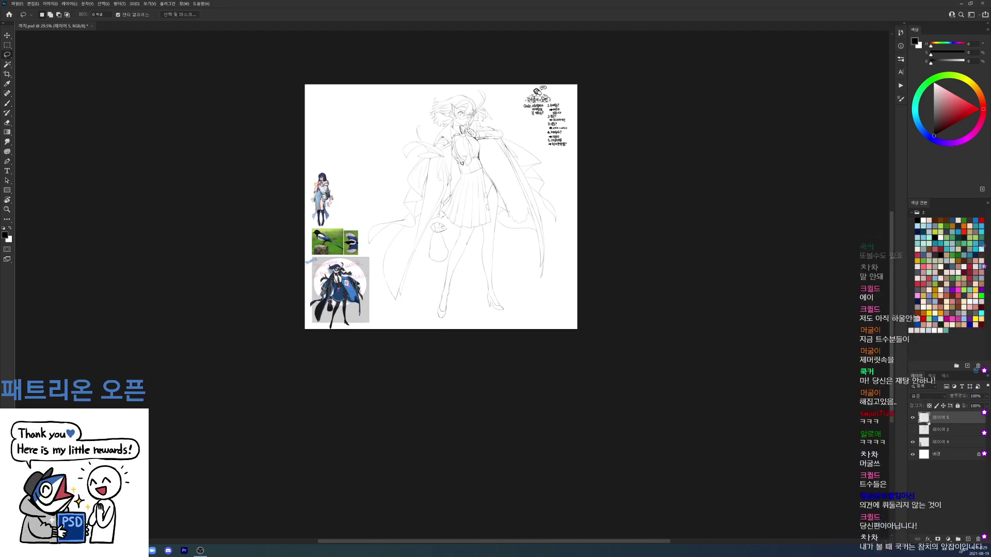
pyautogui.moveTo(504, 98)
pyautogui.mouseDown()
pyautogui.moveTo(552, 153)
pyautogui.moveTo(569, 320)
pyautogui.moveTo(437, 349)
pyautogui.moveTo(381, 295)
pyautogui.moveTo(362, 230)
pyautogui.moveTo(464, 57)
pyautogui.mouseUp()
pyautogui.hotkey('ctrl', 'j')
pyautogui.hotkey('ctrl', 'j')
pyautogui.moveTo(984, 406); pyautogui.dragTo(977, 415)
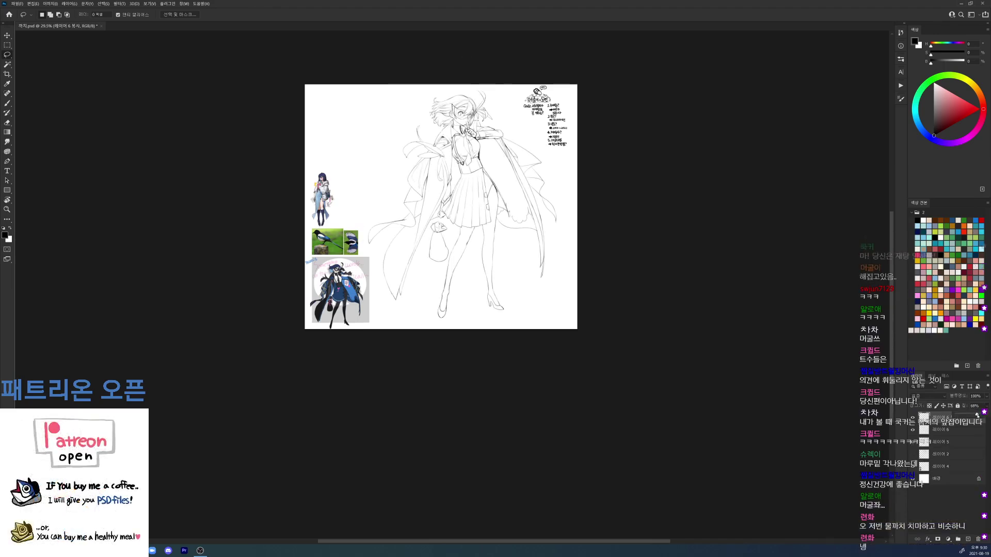
pyautogui.hotkey('ctrl', 'e')
pyautogui.moveTo(506, 164); pyautogui.dragTo(661, 368)
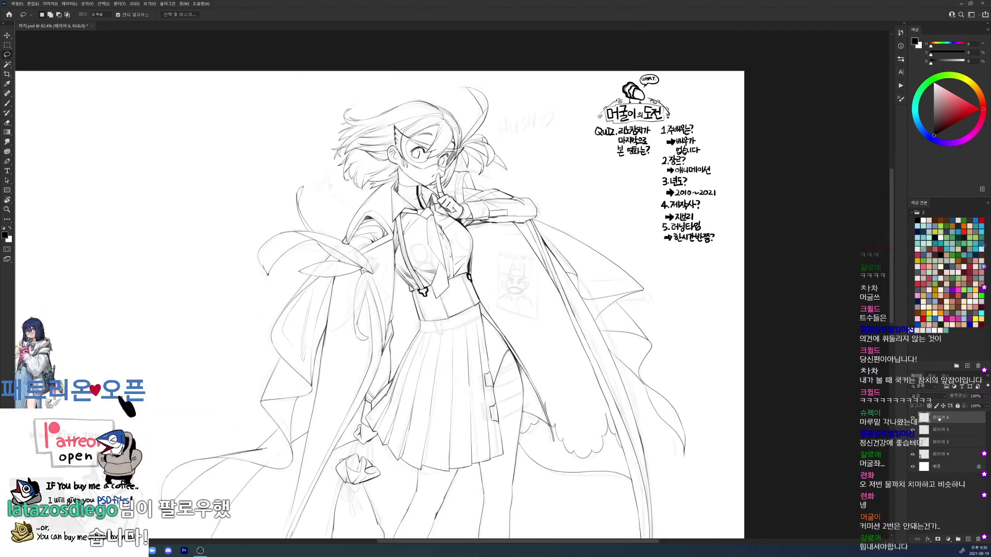
# Step: Review the strengthened line art on the torso and cape, close up and across the whole canvas
pyautogui.moveTo(521, 257); pyautogui.dragTo(555, 257)
pyautogui.press('b')
pyautogui.moveTo(478, 254); pyautogui.dragTo(472, 354)
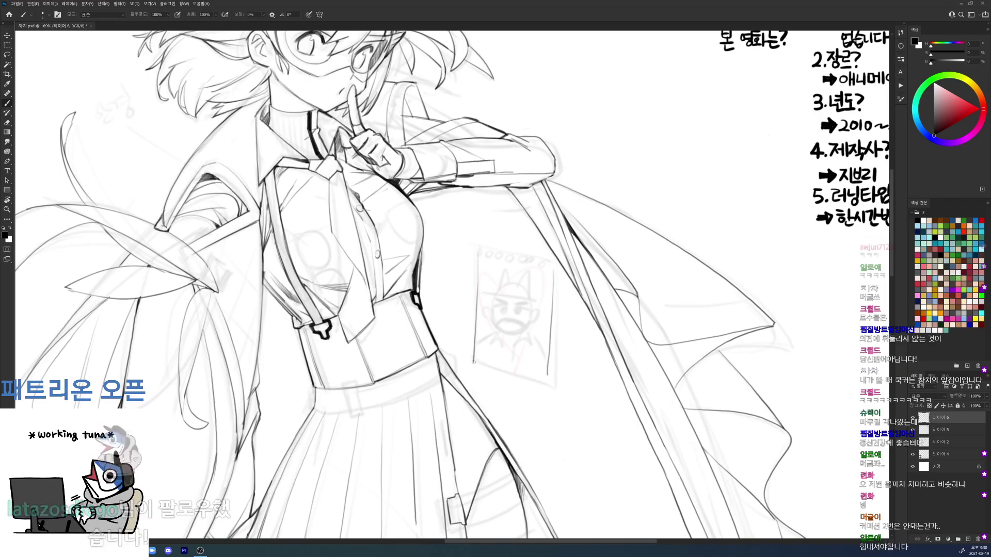
pyautogui.moveTo(535, 375); pyautogui.dragTo(547, 375)
pyautogui.moveTo(668, 254); pyautogui.dragTo(725, 160)
pyautogui.press('r')
pyautogui.moveTo(749, 203); pyautogui.dragTo(725, 204)
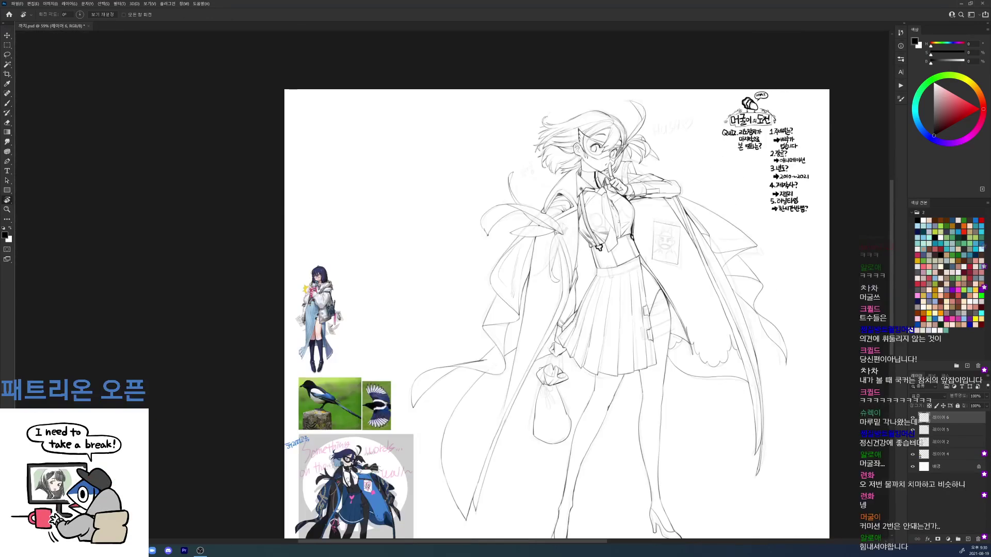
pyautogui.scroll(5, 580, 186)
pyautogui.press('b')
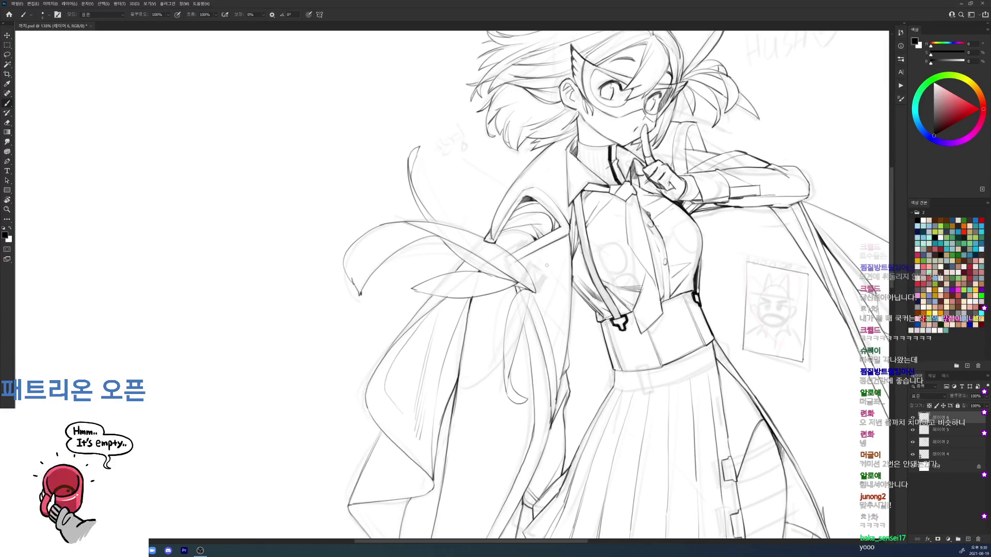
# Step: Draw crossing diagonal pattern lines on the inner cape between the lowered arm and the shirt, undoing unsatisfactory strokes
pyautogui.moveTo(542, 257)
pyautogui.mouseDown()
pyautogui.moveTo(533, 284)
pyautogui.moveTo(545, 315)
pyautogui.mouseUp()
pyautogui.hotkey('ctrl', 'z')
pyautogui.moveTo(565, 255)
pyautogui.mouseDown()
pyautogui.moveTo(546, 323)
pyautogui.moveTo(572, 299)
pyautogui.moveTo(553, 348)
pyautogui.mouseUp()
pyautogui.hotkey('ctrl', 'z')
pyautogui.moveTo(569, 310); pyautogui.dragTo(554, 354)
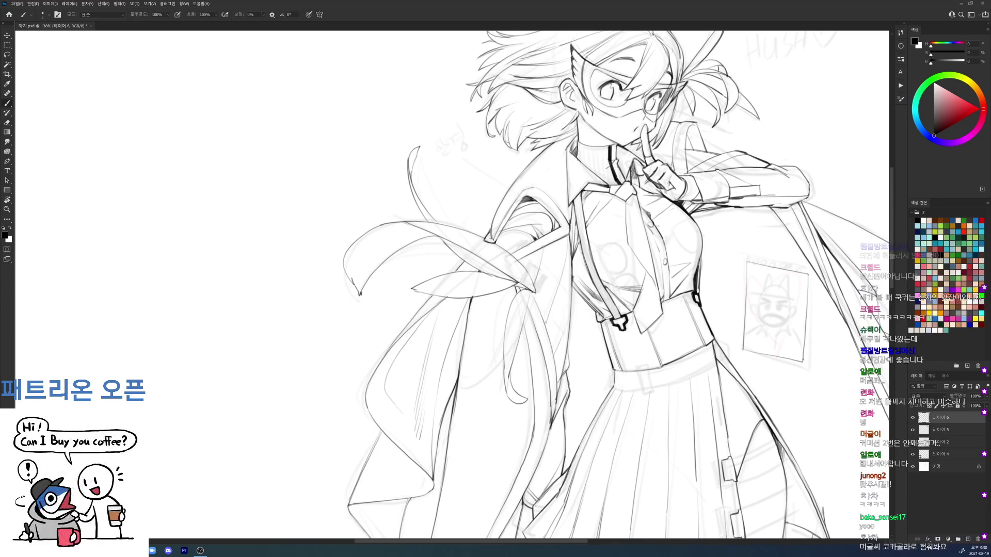
pyautogui.moveTo(547, 274)
pyautogui.mouseDown()
pyautogui.moveTo(573, 299)
pyautogui.moveTo(542, 298)
pyautogui.moveTo(569, 320)
pyautogui.moveTo(532, 294)
pyautogui.moveTo(565, 329)
pyautogui.mouseUp()
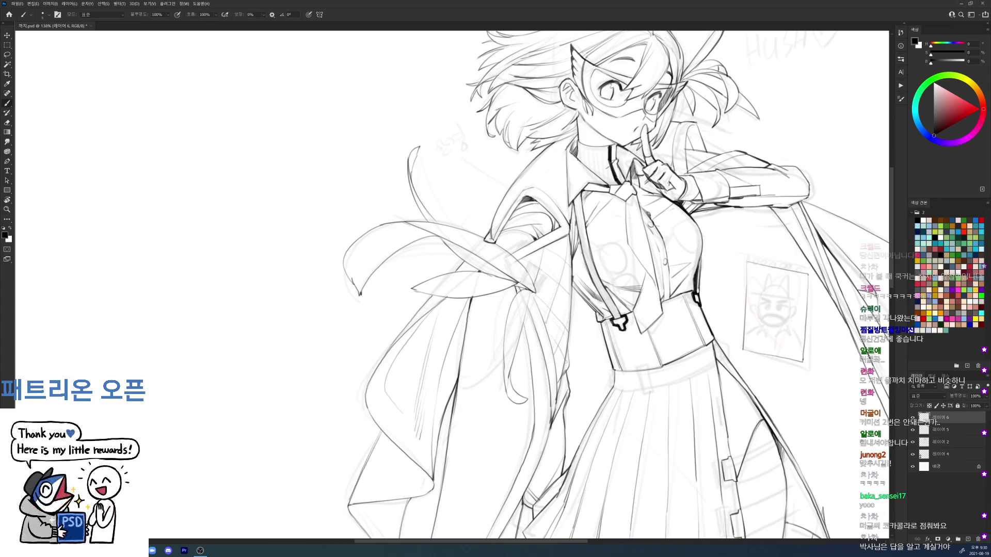
pyautogui.hotkey('ctrl', 'z')
pyautogui.hotkey('ctrl', 'z')
pyautogui.moveTo(548, 303); pyautogui.dragTo(561, 325)
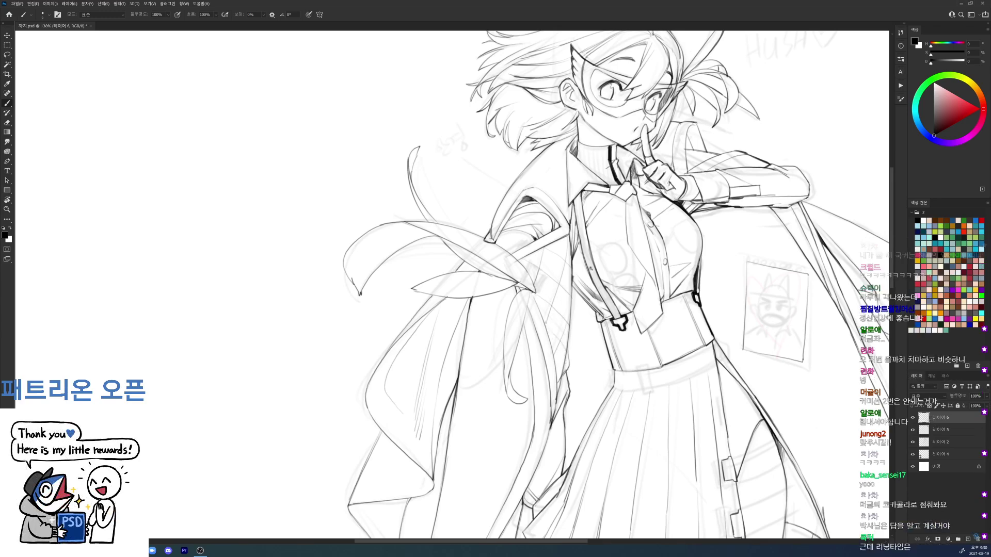
# Step: Examine the face, raised hand and upper body line art at several canvas rotations
pyautogui.moveTo(517, 263); pyautogui.dragTo(454, 263)
pyautogui.moveTo(604, 209); pyautogui.dragTo(666, 210)
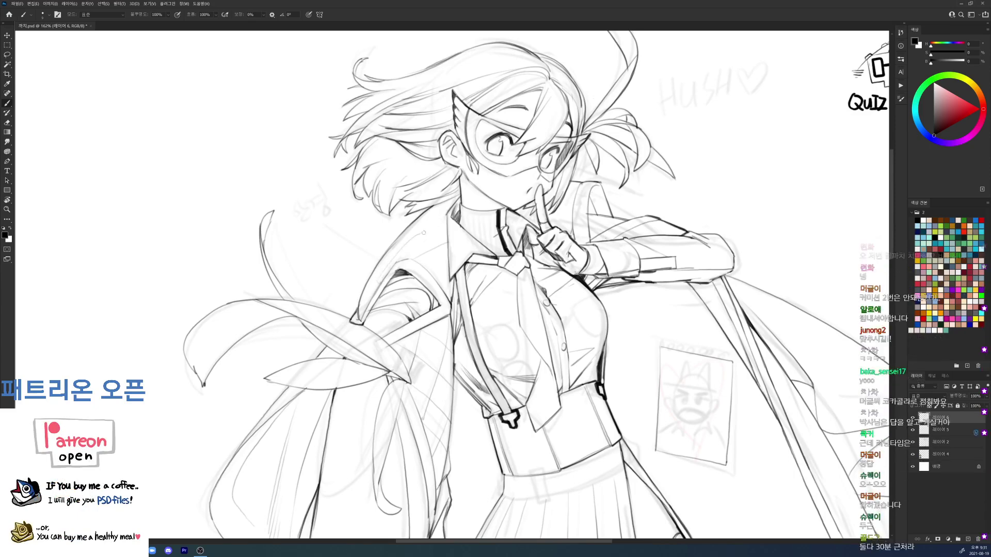
pyautogui.press('e')
pyautogui.press('b')
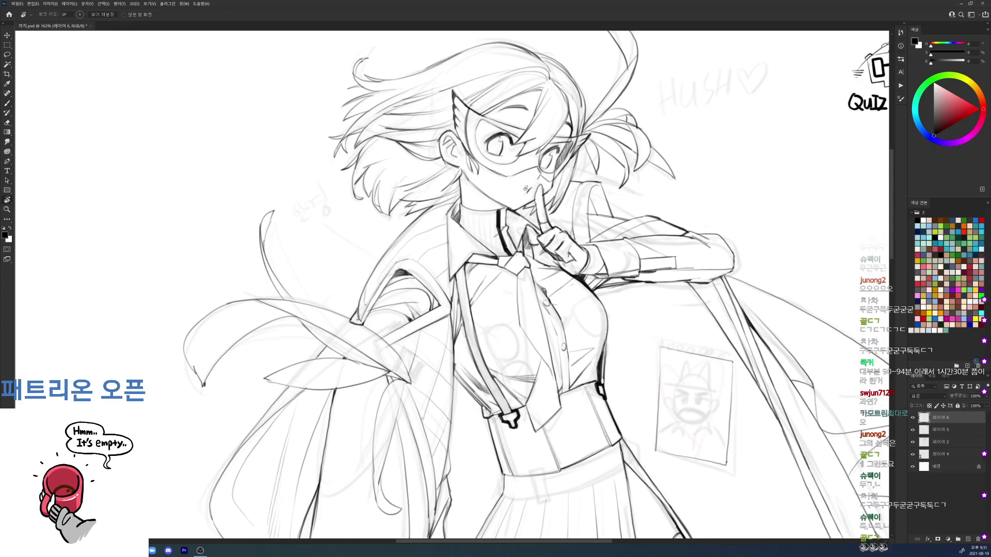
pyautogui.press('r')
pyautogui.moveTo(498, 142); pyautogui.dragTo(565, 186)
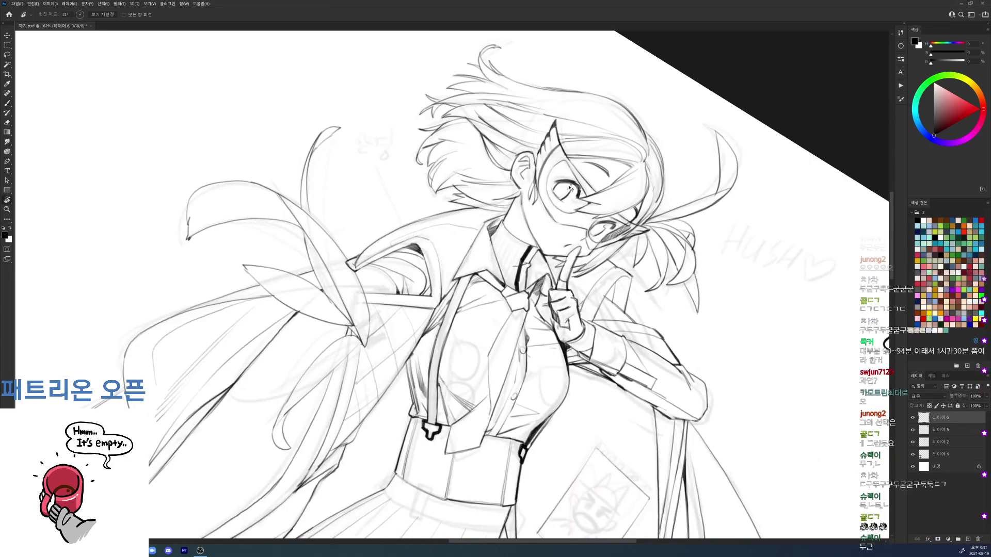
pyautogui.moveTo(618, 272); pyautogui.dragTo(609, 228)
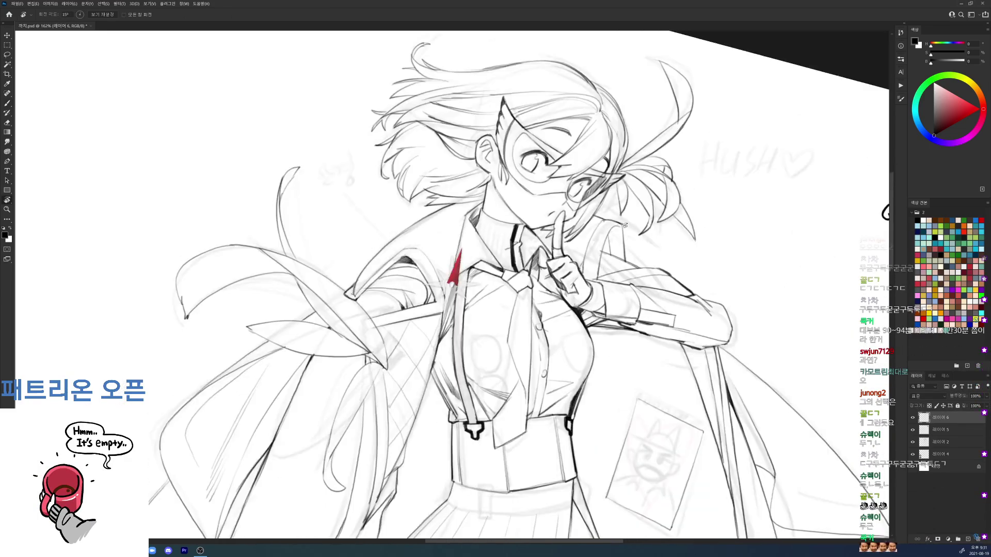
pyautogui.moveTo(674, 248); pyautogui.dragTo(666, 199)
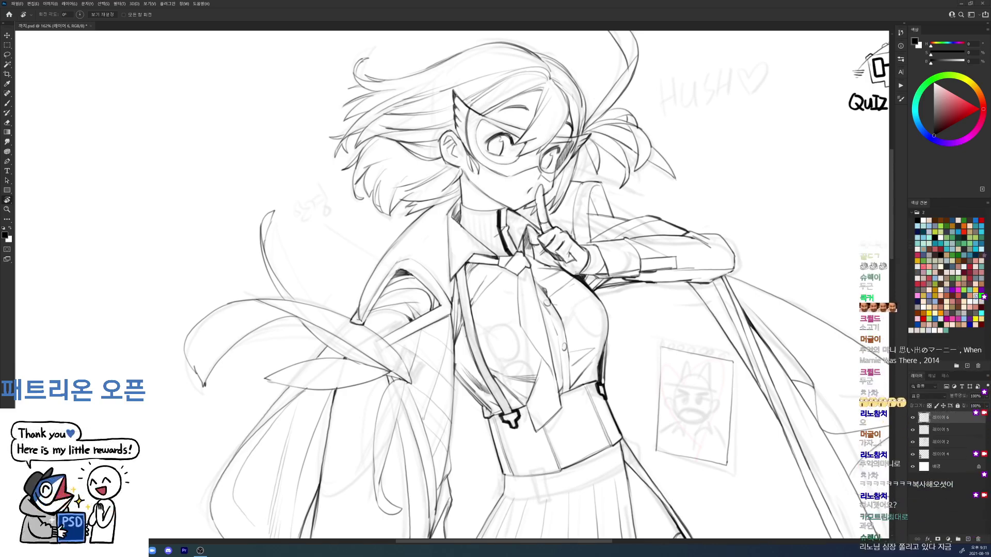
# Step: Hide the line art layer and make the quiz notes layer active with a thicker brush
pyautogui.moveTo(759, 150); pyautogui.dragTo(379, 228)
pyautogui.moveTo(678, 428); pyautogui.dragTo(623, 284)
pyautogui.press('b')
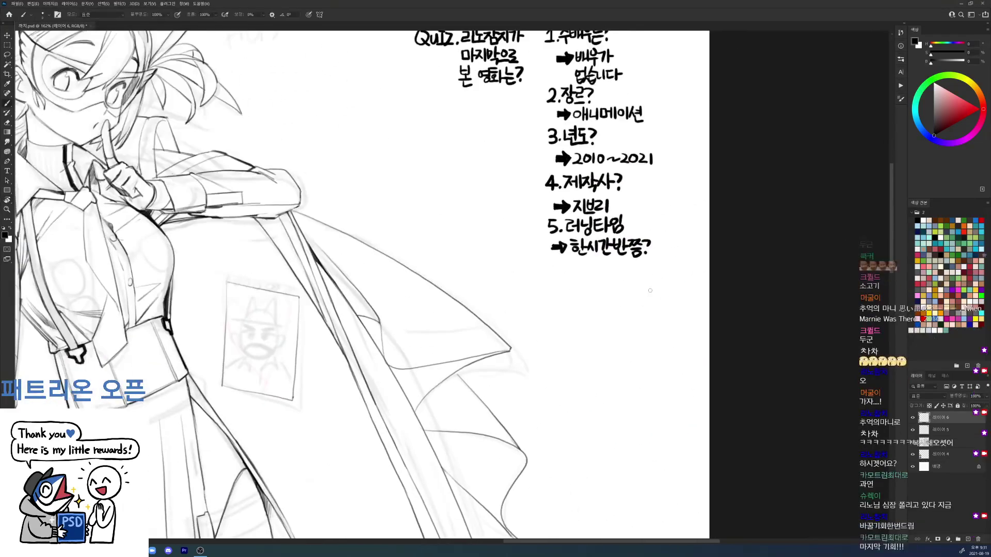
pyautogui.click(912, 418)
pyautogui.click(913, 431)
pyautogui.click(913, 429)
pyautogui.click(945, 430)
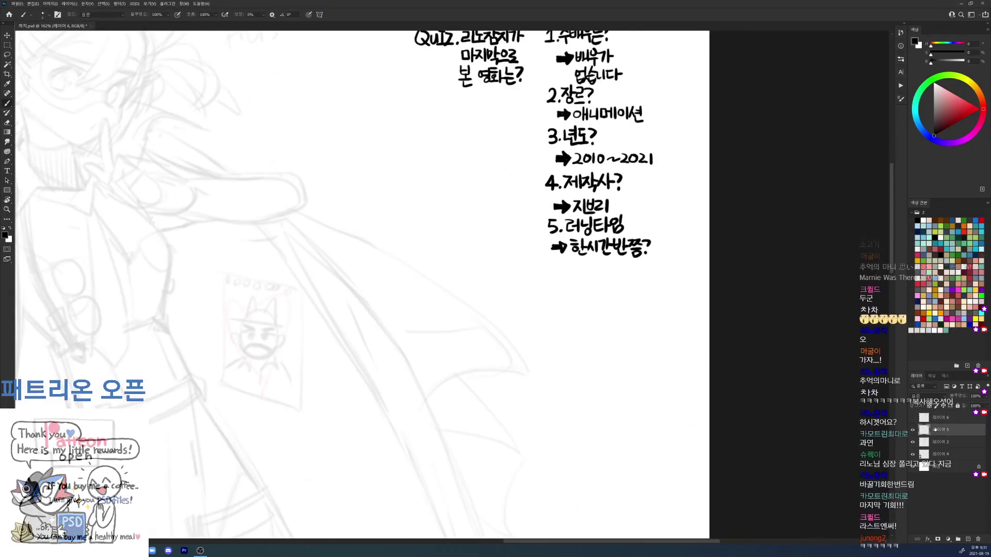
pyautogui.rightClick(718, 291)
pyautogui.press('Escape')
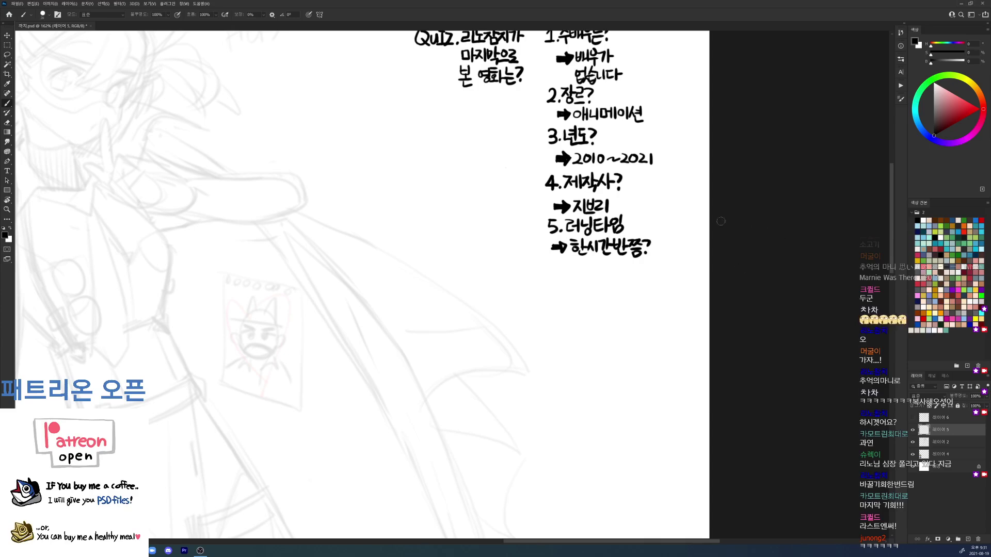
# Step: Draw an open oyster shell doodle in thick black strokes beneath the quiz notes
pyautogui.moveTo(633, 334)
pyautogui.mouseDown()
pyautogui.moveTo(569, 337)
pyautogui.moveTo(553, 322)
pyautogui.moveTo(571, 305)
pyautogui.moveTo(597, 309)
pyautogui.moveTo(558, 314)
pyautogui.moveTo(573, 335)
pyautogui.moveTo(635, 333)
pyautogui.moveTo(582, 336)
pyautogui.moveTo(579, 305)
pyautogui.mouseUp()
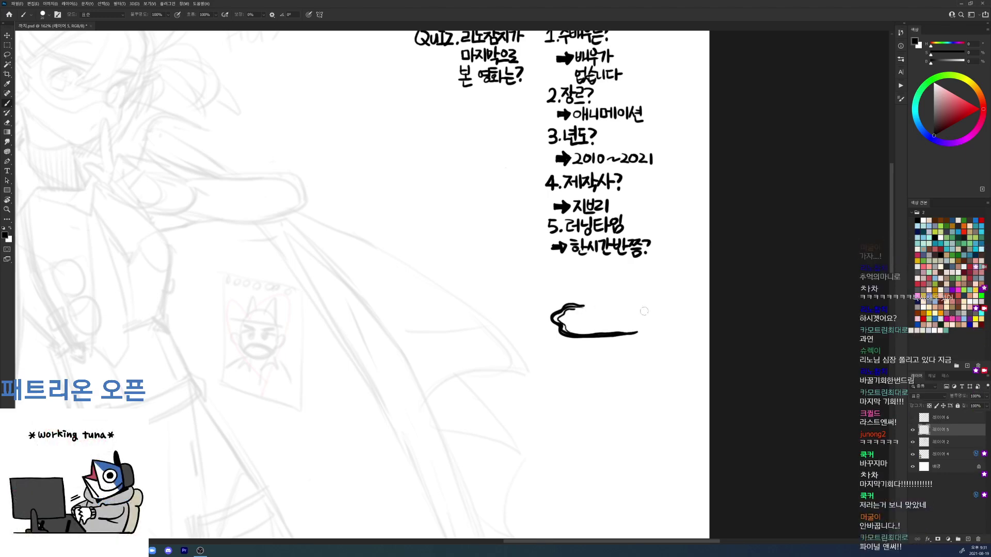
pyautogui.moveTo(641, 330)
pyautogui.mouseDown()
pyautogui.moveTo(671, 245)
pyautogui.moveTo(671, 281)
pyautogui.moveTo(646, 325)
pyautogui.mouseUp()
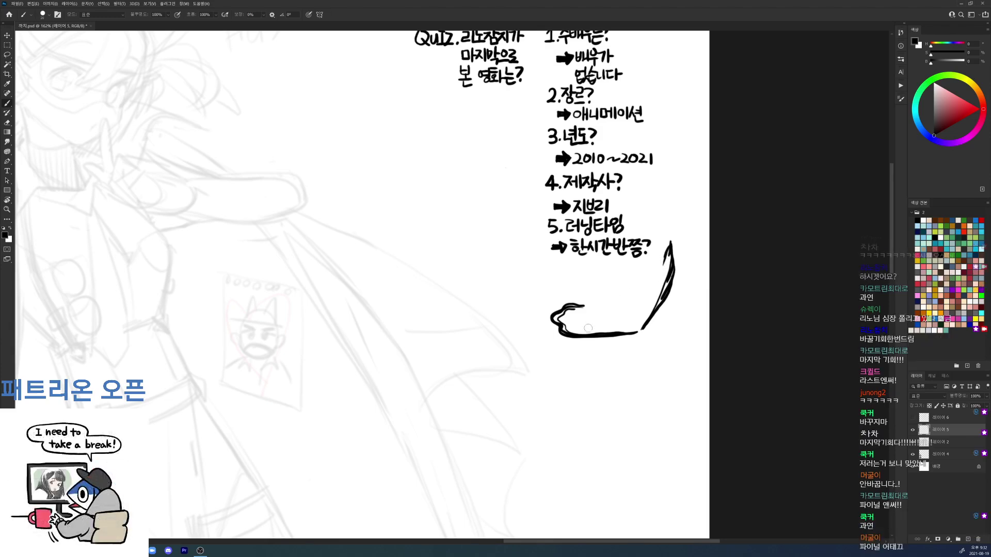
pyautogui.moveTo(578, 317)
pyautogui.mouseDown()
pyautogui.moveTo(622, 302)
pyautogui.moveTo(641, 321)
pyautogui.moveTo(588, 329)
pyautogui.moveTo(578, 320)
pyautogui.moveTo(595, 322)
pyautogui.mouseUp()
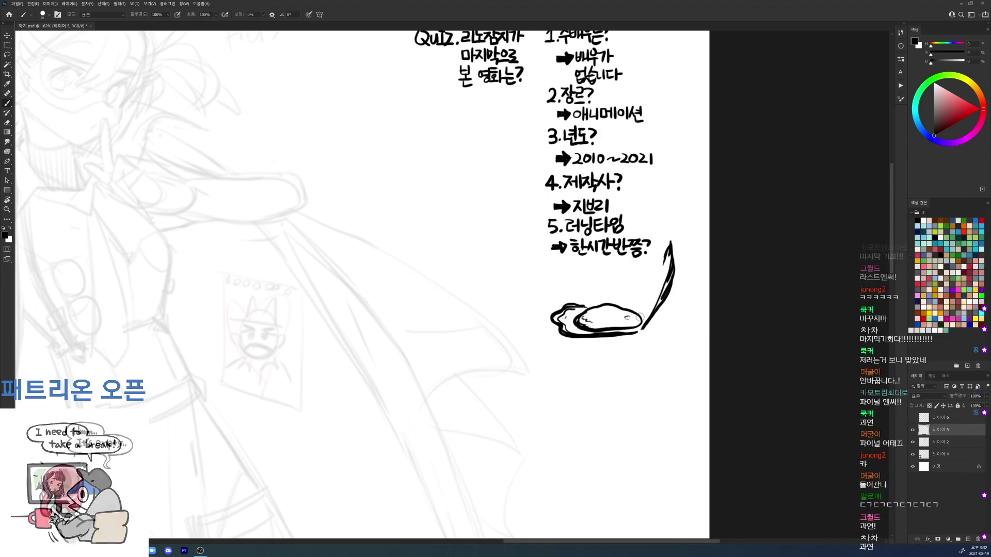
pyautogui.moveTo(669, 261); pyautogui.dragTo(640, 321)
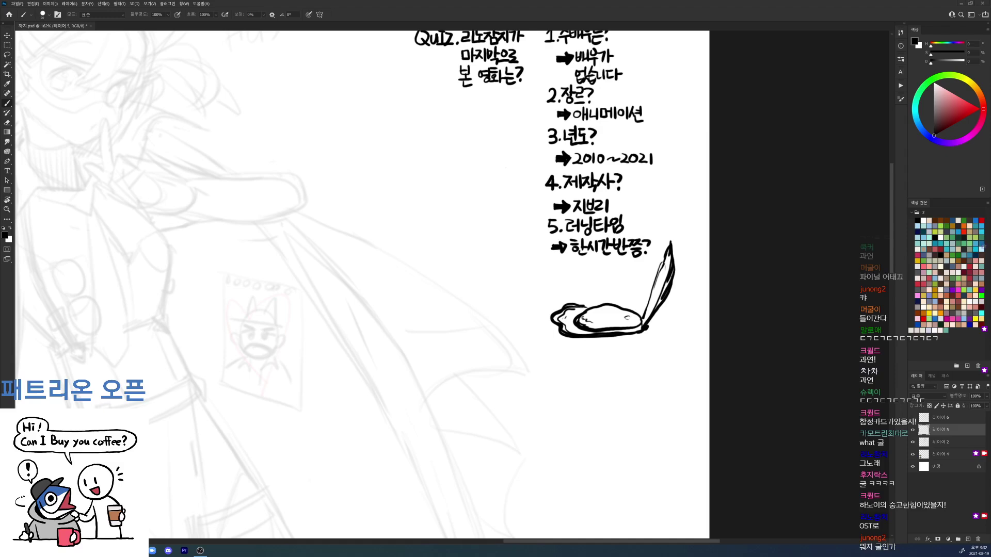
# Step: Letter WHAT on the oyster with a thinner brush and outline a rectangular speech box above it
pyautogui.rightClick(637, 301)
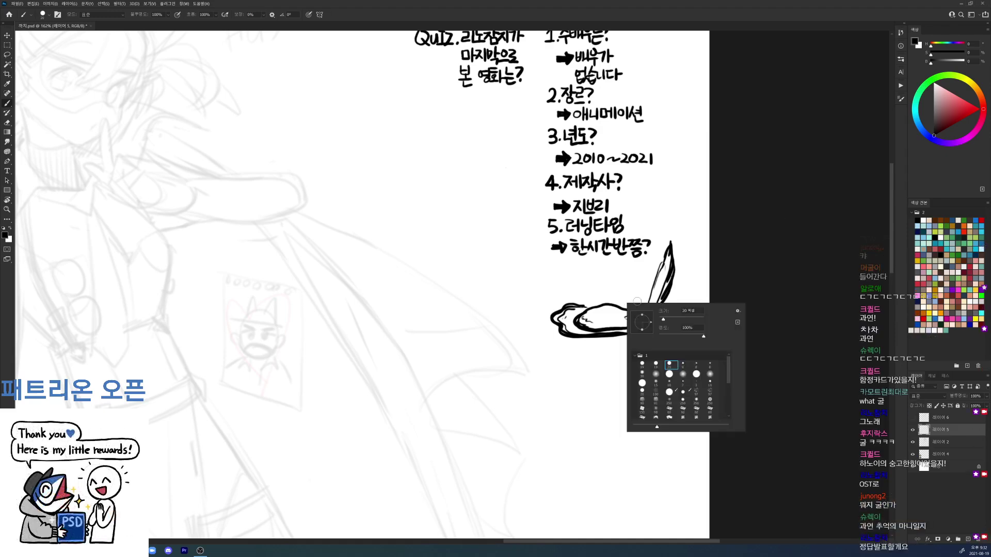
pyautogui.doubleClick(696, 365)
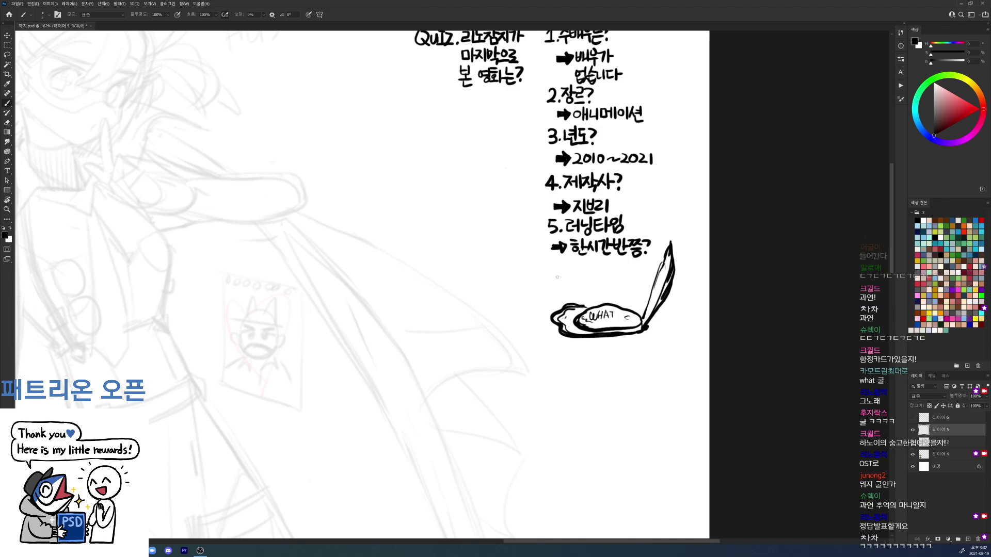
pyautogui.moveTo(517, 297)
pyautogui.mouseDown()
pyautogui.moveTo(495, 265)
pyautogui.moveTo(631, 269)
pyautogui.moveTo(630, 299)
pyautogui.moveTo(547, 300)
pyautogui.moveTo(618, 297)
pyautogui.mouseUp()
pyautogui.hotkey('ctrl', 'z')
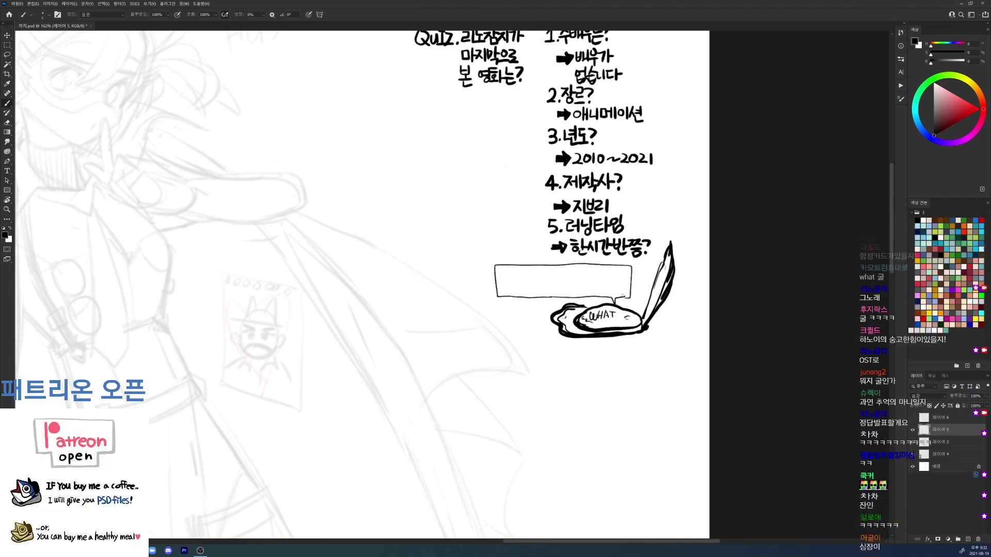
# Step: Handwrite the quiz answer 추억의 마니 inside the oyster's speech box
pyautogui.moveTo(508, 271)
pyautogui.mouseDown()
pyautogui.moveTo(517, 274)
pyautogui.moveTo(508, 281)
pyautogui.mouseUp()
pyautogui.moveTo(512, 276); pyautogui.dragTo(524, 276)
pyautogui.moveTo(527, 279); pyautogui.dragTo(535, 288)
pyautogui.moveTo(525, 288)
pyautogui.mouseDown()
pyautogui.moveTo(537, 293)
pyautogui.moveTo(541, 277)
pyautogui.mouseUp()
pyautogui.moveTo(537, 286); pyautogui.dragTo(576, 287)
pyautogui.moveTo(566, 287); pyautogui.dragTo(585, 291)
pyautogui.moveTo(586, 279); pyautogui.dragTo(603, 286)
pyautogui.moveTo(606, 270); pyautogui.dragTo(606, 290)
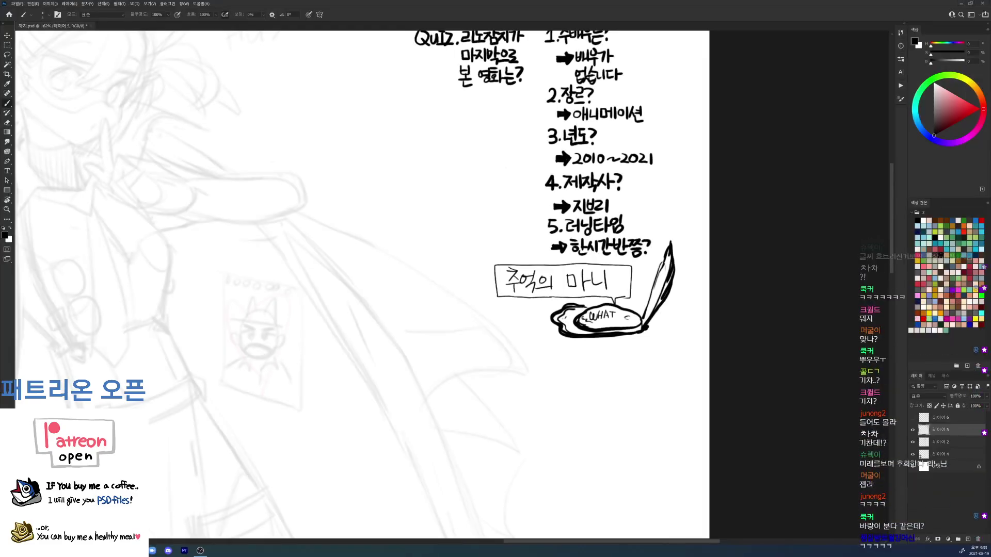
# Step: Paste the film poster 코쿠리코 언덕에서, transform it and place it below the oyster doodle
pyautogui.moveTo(781, 354); pyautogui.dragTo(693, 235)
pyautogui.hotkey('ctrl', 'v')
pyautogui.hotkey('ctrl', 't')
pyautogui.moveTo(395, 193); pyautogui.dragTo(608, 251)
pyautogui.moveTo(591, 285); pyautogui.dragTo(589, 255)
pyautogui.press('Return')
pyautogui.hotkey('ctrl', 'e')
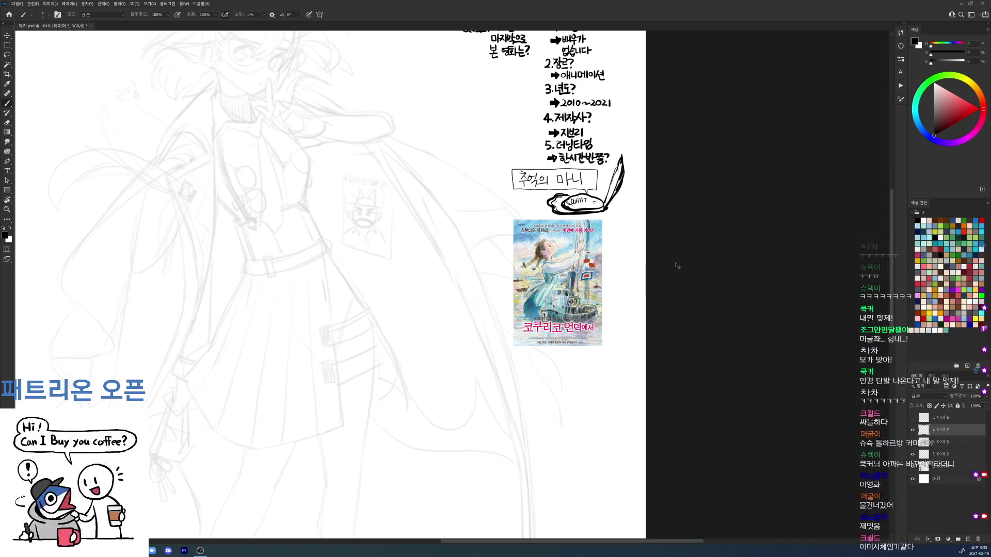
# Step: Paste two film stills and stack them beneath the oyster doodle, the first one over the poster
pyautogui.hotkey('ctrl', 'v')
pyautogui.moveTo(387, 293); pyautogui.dragTo(590, 282)
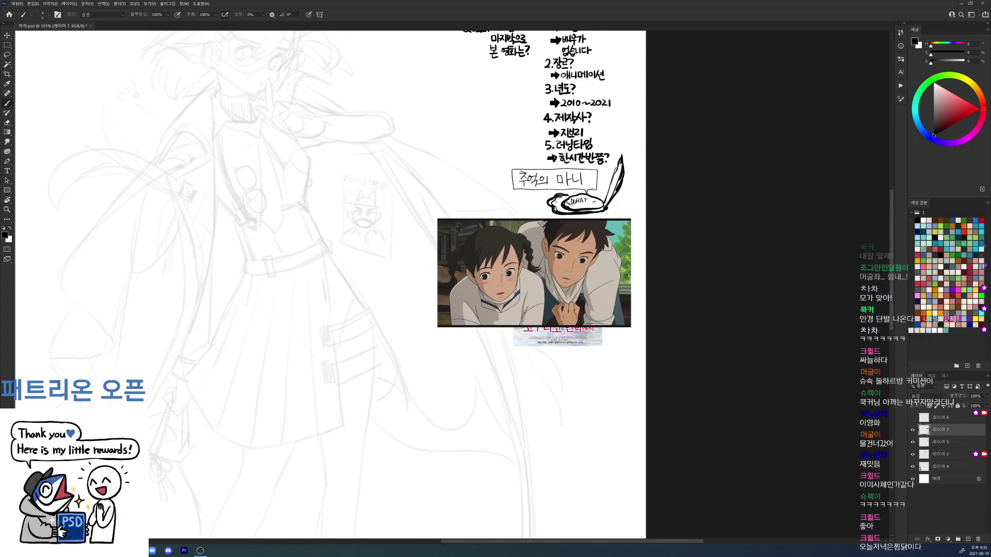
pyautogui.hotkey('ctrl', 'v')
pyautogui.moveTo(380, 316); pyautogui.dragTo(572, 415)
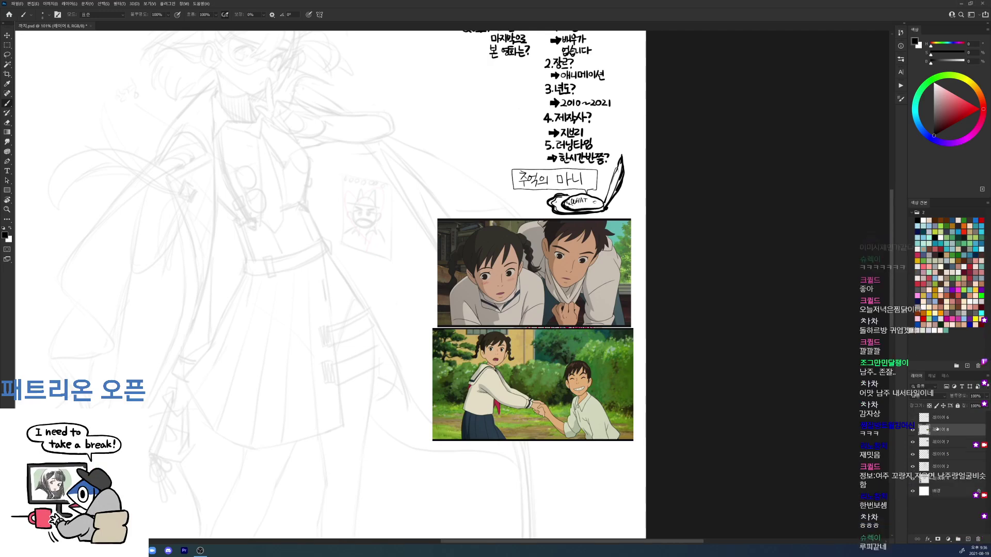
# Step: Delete the pasted image layers and the quiz notes layer, and show and select the line art layer 레이어 6
pyautogui.press('Delete')
pyautogui.press('Delete')
pyautogui.press('Delete')
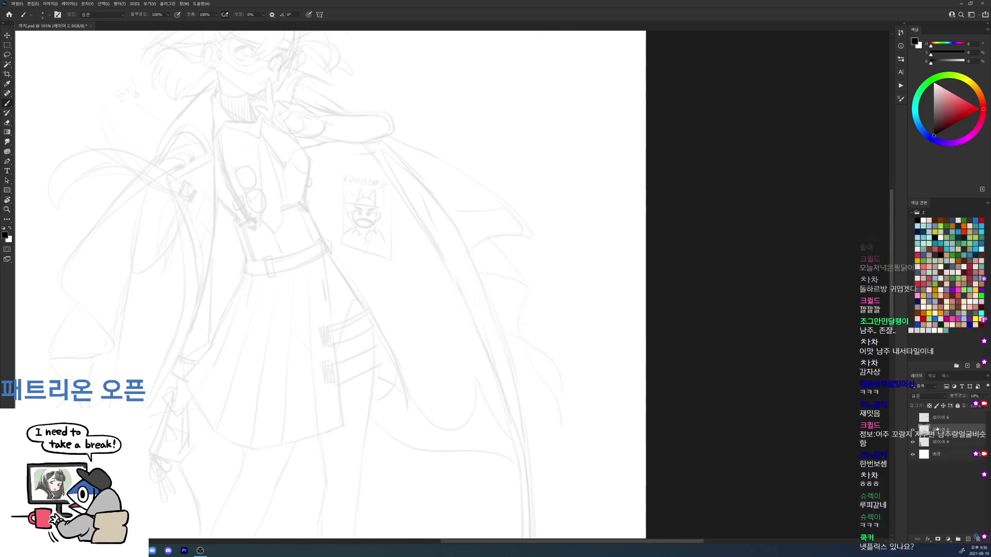
pyautogui.click(913, 418)
pyautogui.click(945, 417)
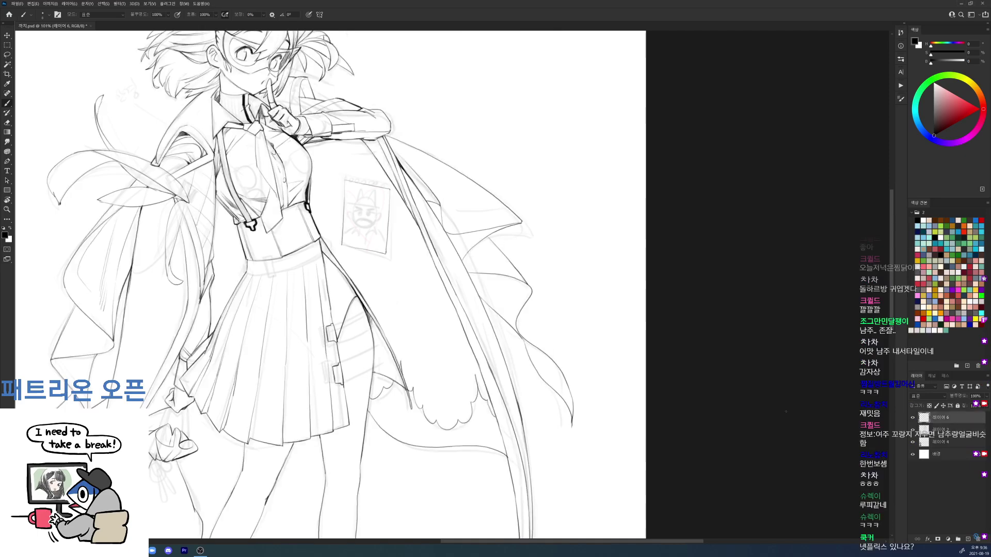
# Step: Draw the chest pocket lines on the shirt, switching to another brush preset
pyautogui.scroll(2, 740, 400)
pyautogui.scroll(-3, 741, 400)
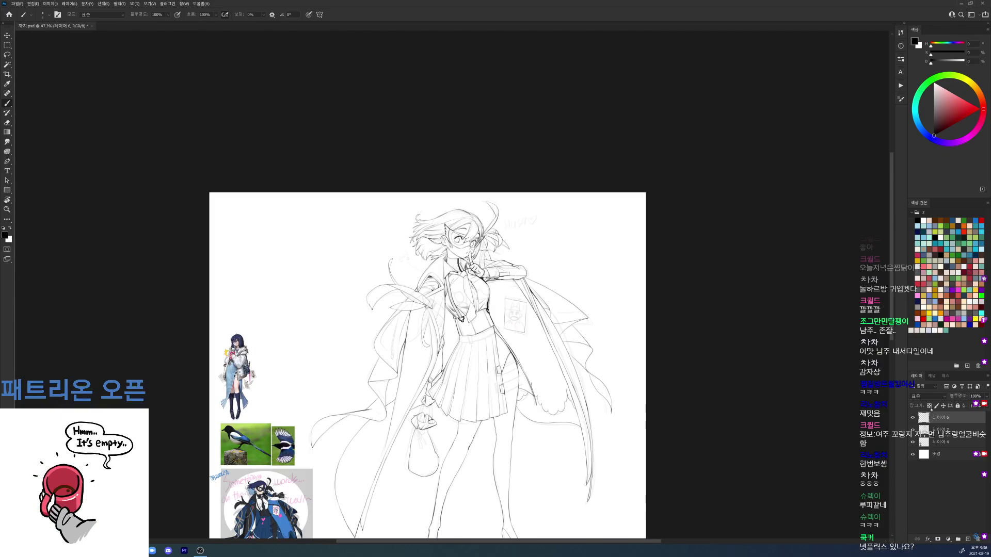
pyautogui.click(913, 429)
pyautogui.click(912, 429)
pyautogui.moveTo(457, 283); pyautogui.dragTo(508, 282)
pyautogui.moveTo(444, 330); pyautogui.dragTo(459, 327)
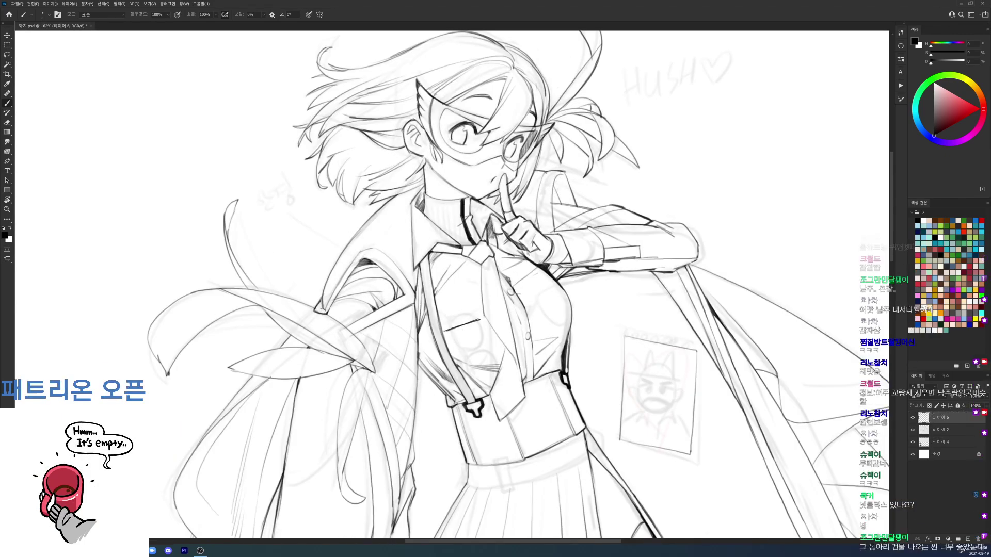
pyautogui.rightClick(502, 326)
pyautogui.click(559, 388)
pyautogui.moveTo(536, 300)
pyautogui.mouseDown()
pyautogui.moveTo(555, 291)
pyautogui.moveTo(537, 299)
pyautogui.moveTo(565, 334)
pyautogui.mouseUp()
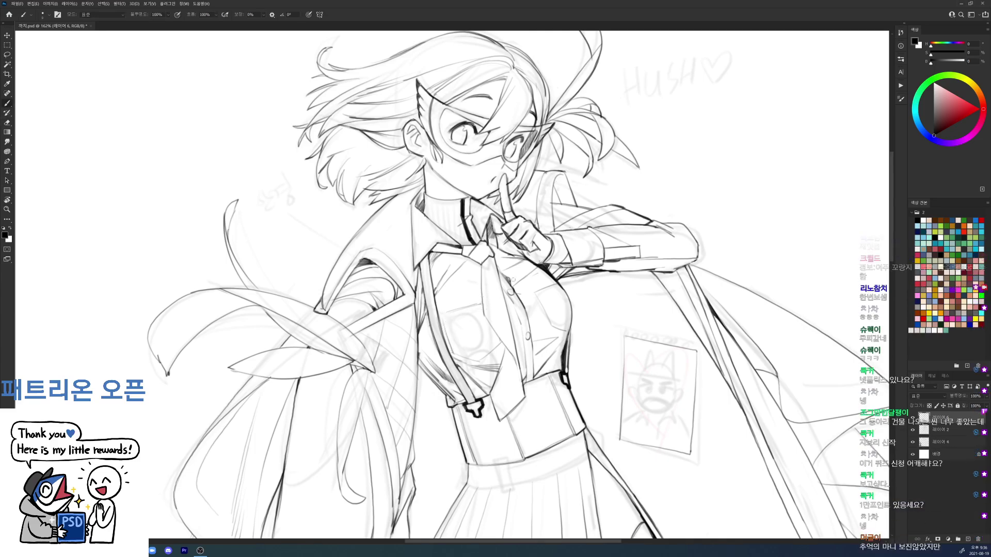
# Step: Compare the line art with and without the sketch layer 레이어 2, and inspect the head and torso lines
pyautogui.scroll(-3, 509, 285)
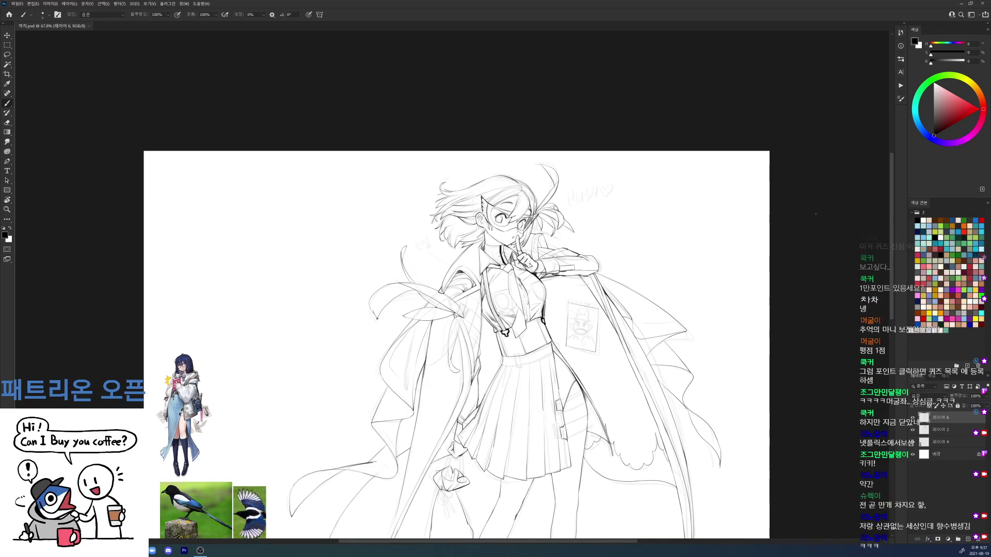
pyautogui.click(913, 431)
pyautogui.click(913, 431)
pyautogui.click(913, 431)
pyautogui.click(942, 430)
pyautogui.click(943, 418)
pyautogui.moveTo(463, 254); pyautogui.dragTo(489, 258)
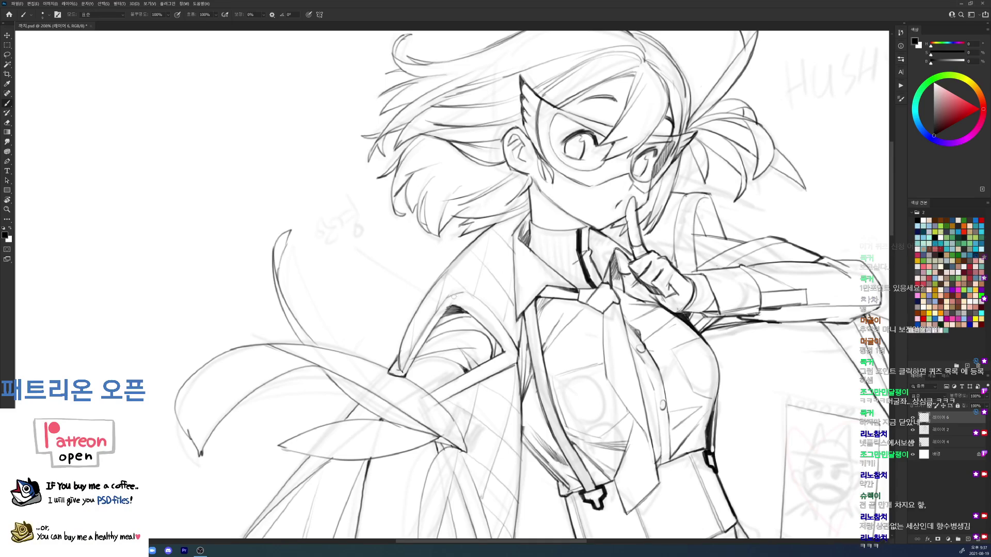
pyautogui.moveTo(768, 248); pyautogui.dragTo(584, 232)
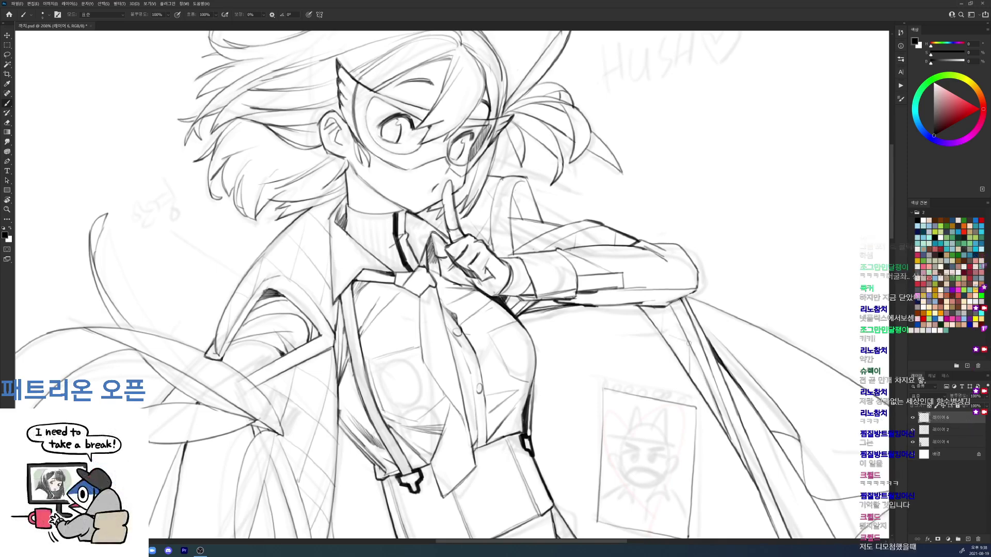
pyautogui.moveTo(693, 378); pyautogui.dragTo(707, 382)
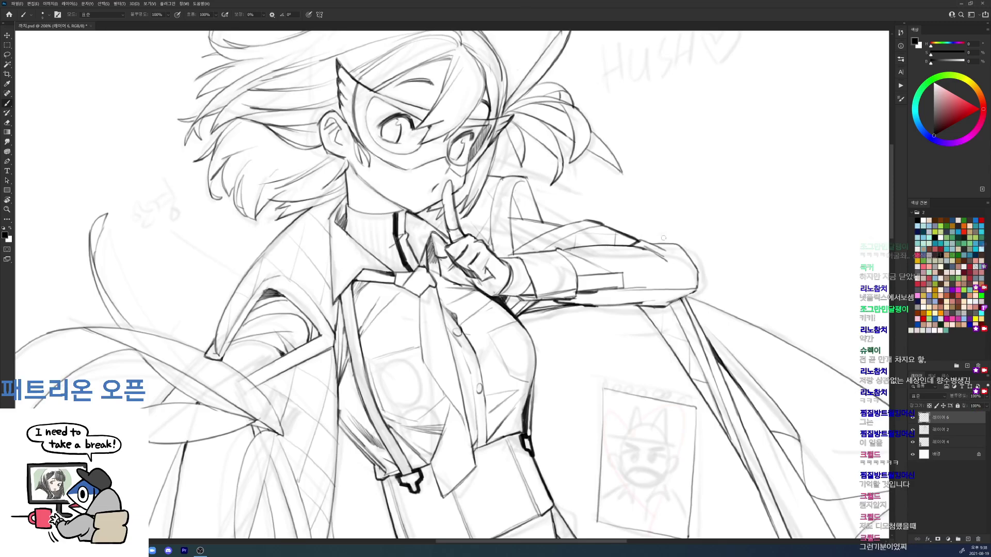
pyautogui.scroll(-5, 682, 238)
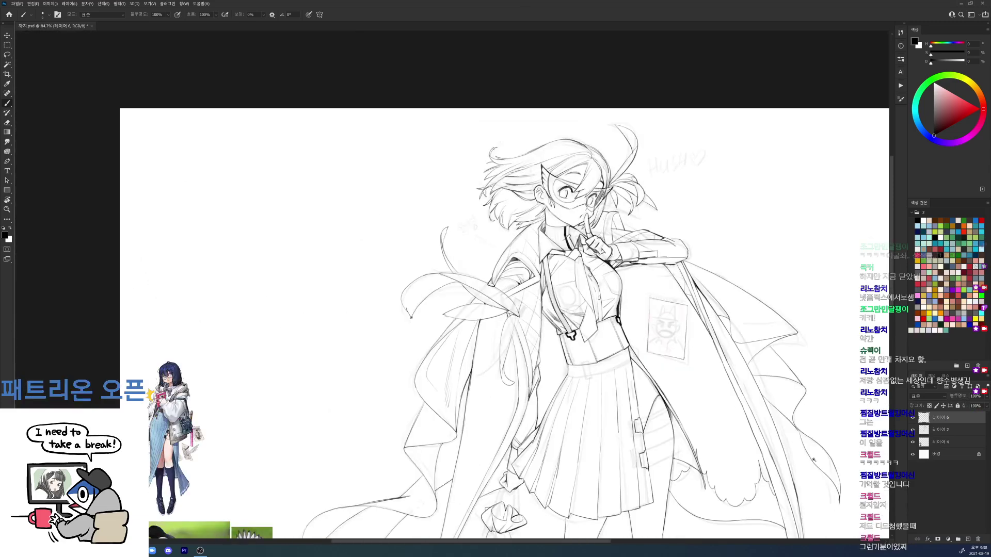
# Step: Select the blank background around the figure, check the selection for leaks through the line art in quick mask, and deselect
pyautogui.scroll(-3, 811, 460)
pyautogui.moveTo(811, 460); pyautogui.dragTo(674, 245)
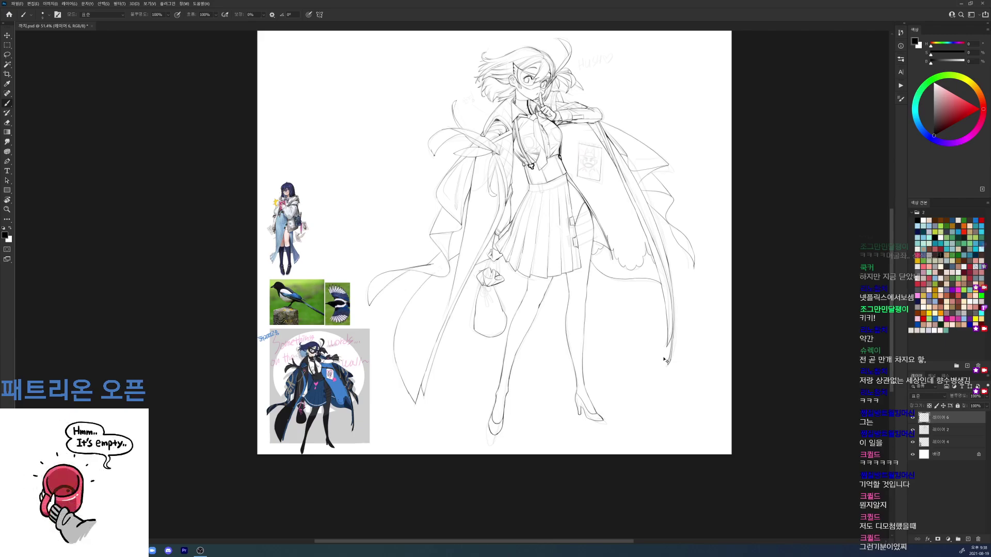
pyautogui.scroll(4, 606, 105)
pyautogui.scroll(1, 606, 107)
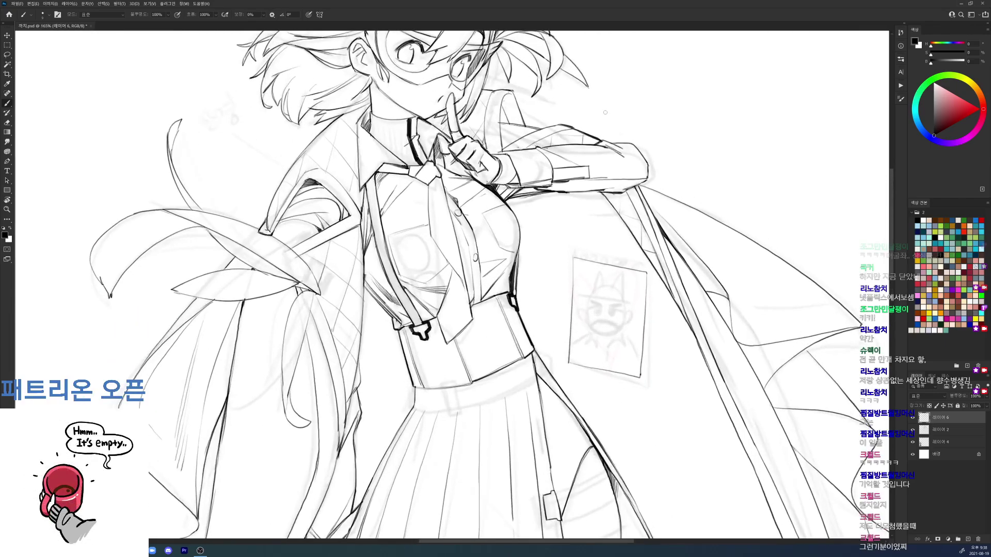
pyautogui.hotkey('ctrl', '0')
pyautogui.press('w')
pyautogui.click(669, 124)
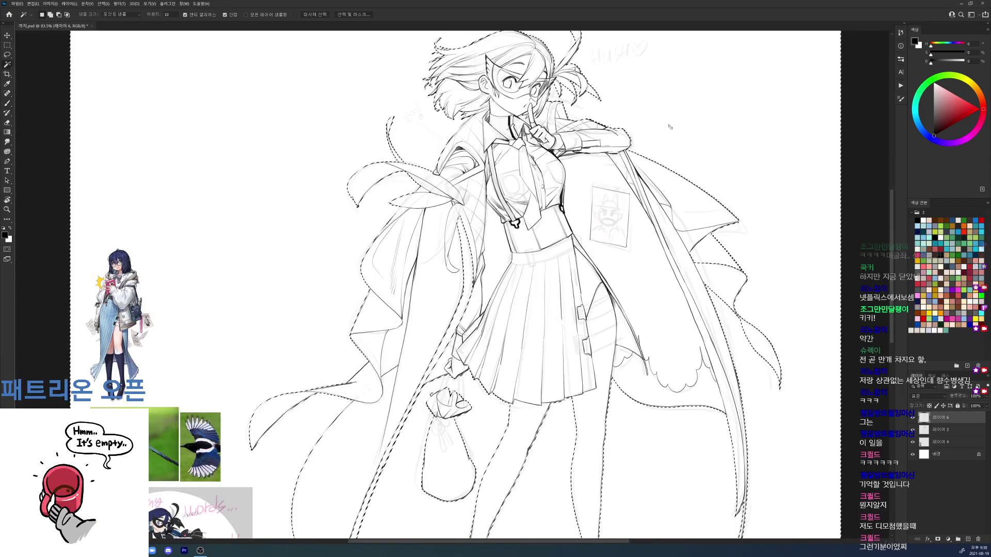
pyautogui.press('q')
pyautogui.press('q')
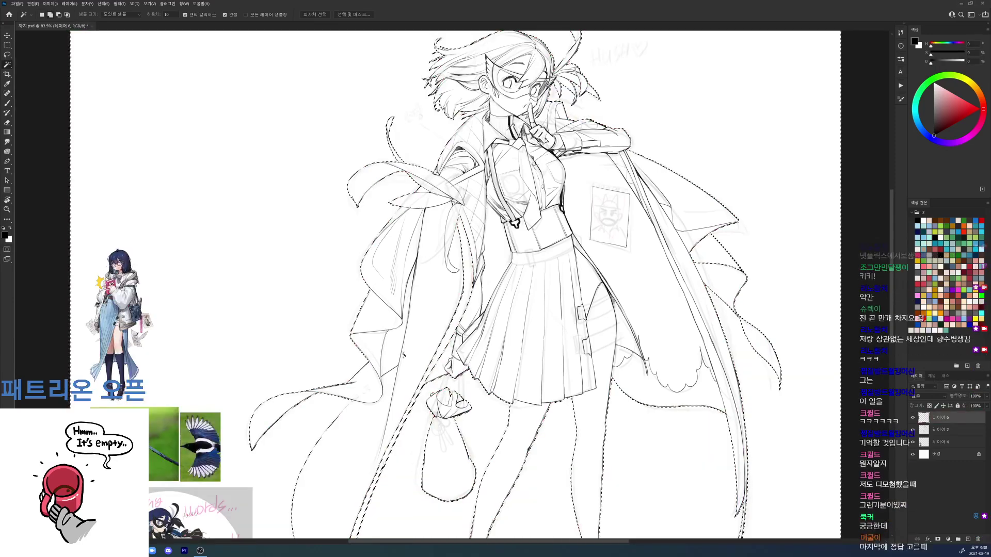
pyautogui.press('q')
pyautogui.scroll(-3, 516, 232)
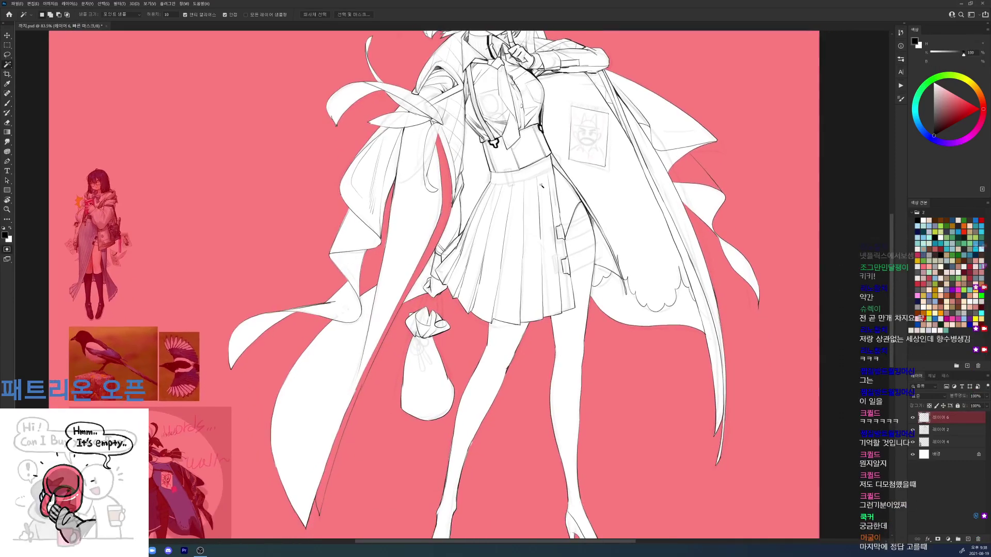
pyautogui.press('q')
pyautogui.hotkey('ctrl', 'd')
# Step: Close the gap in the cape outline with the brush, reselect the background and check the selection in quick mask
pyautogui.scroll(5, 384, 342)
pyautogui.press('b')
pyautogui.moveTo(388, 262); pyautogui.dragTo(351, 263)
pyautogui.press('w')
pyautogui.click(398, 300)
pyautogui.moveTo(545, 149); pyautogui.dragTo(508, 282)
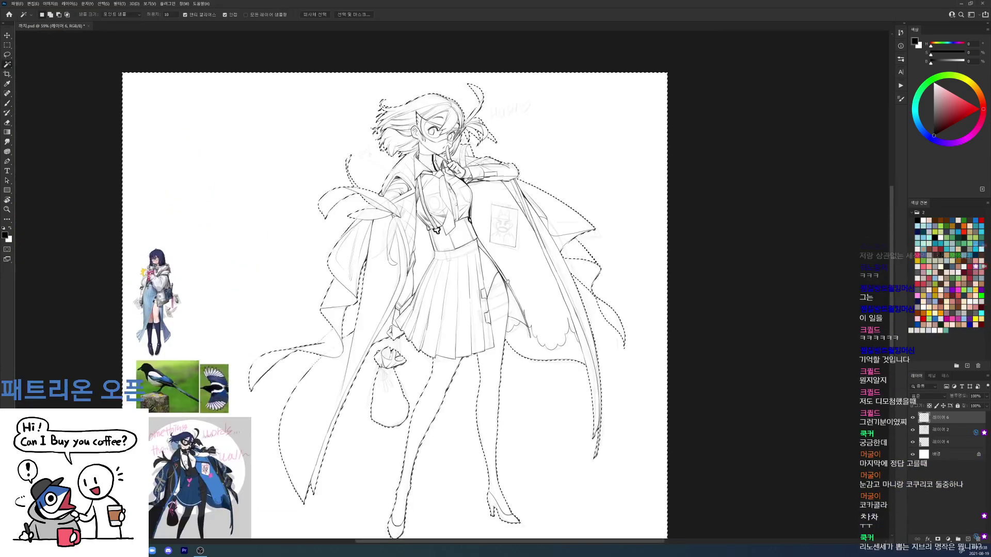
pyautogui.press('q')
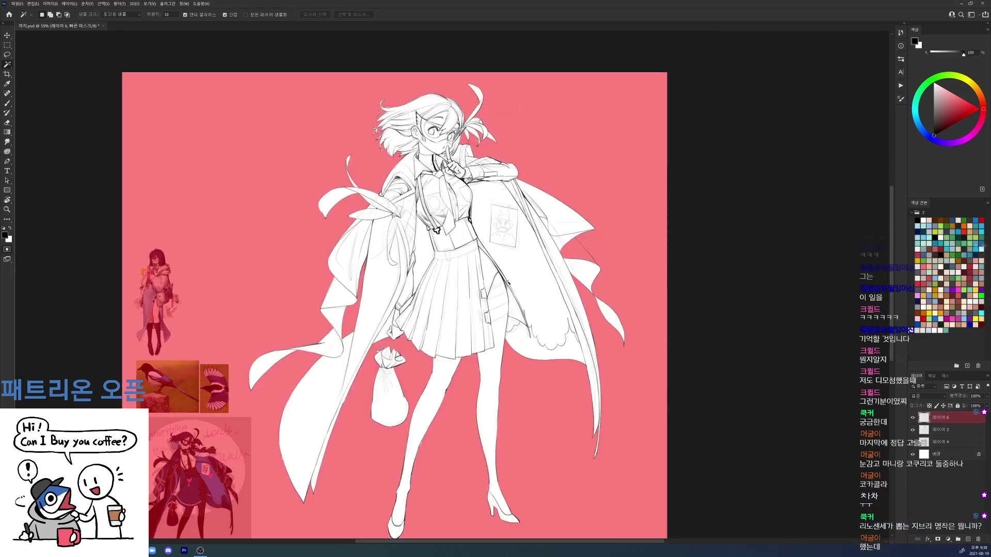
pyautogui.press('q')
# Step: Select the background again and inspect the quick mask along the whole figure and the cape edges
pyautogui.scroll(5, 523, 255)
pyautogui.press('b')
pyautogui.scroll(-5, 553, 239)
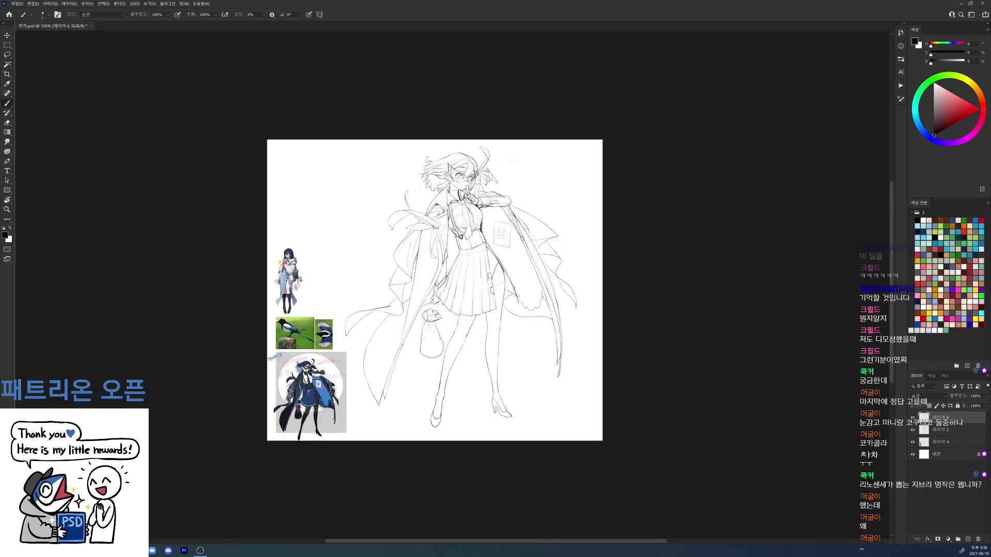
pyautogui.press('w')
pyautogui.click(577, 236)
pyautogui.press('q')
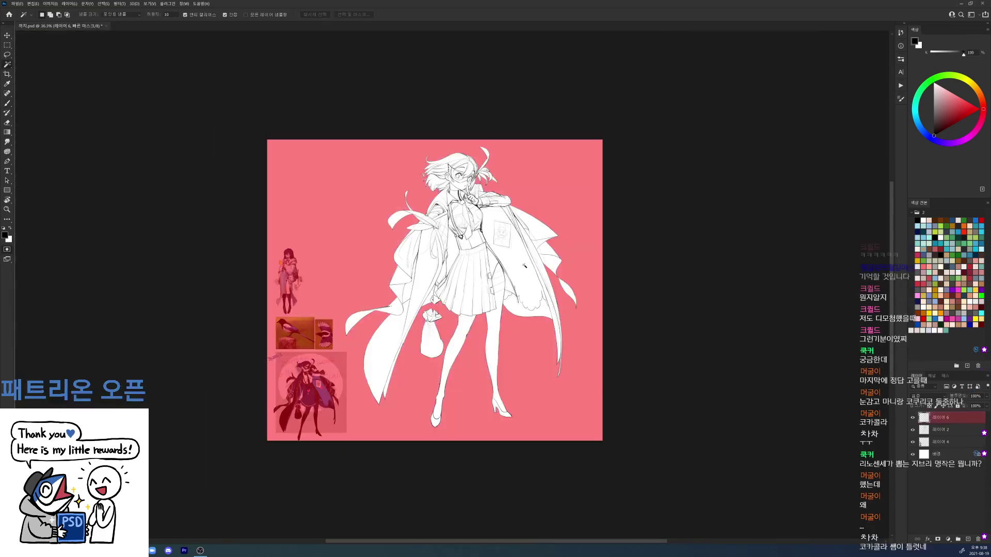
pyautogui.press('q')
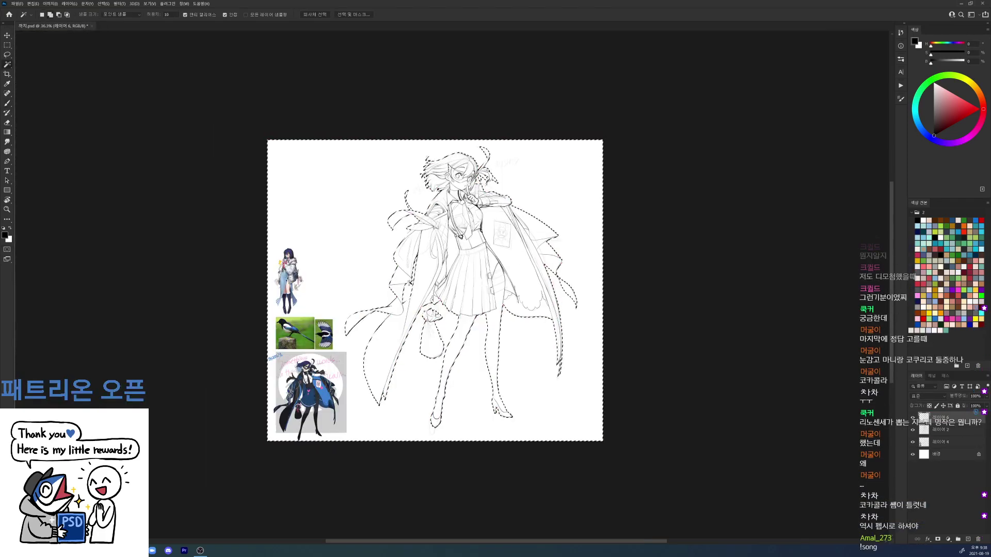
pyautogui.press('q')
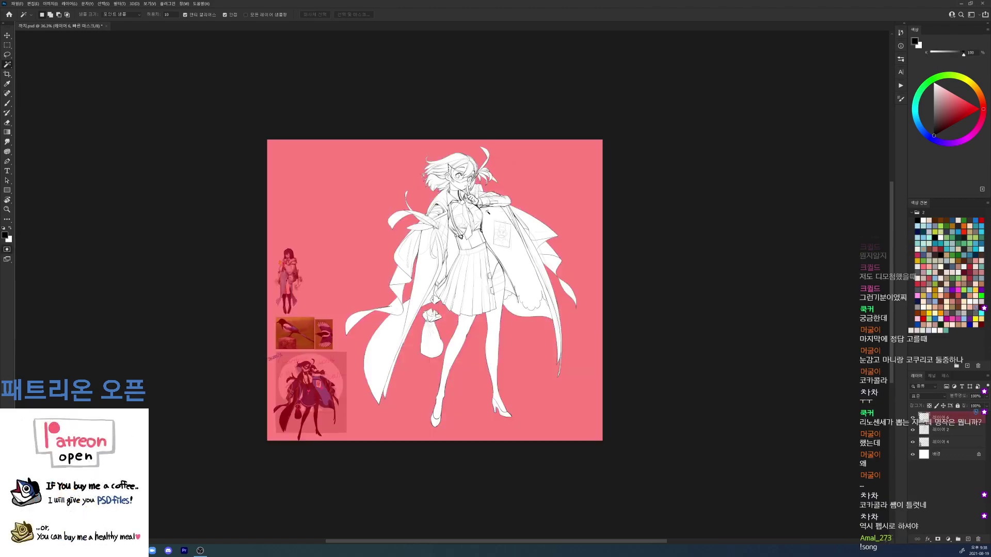
pyautogui.moveTo(551, 221); pyautogui.dragTo(571, 230)
pyautogui.scroll(-5, 571, 232)
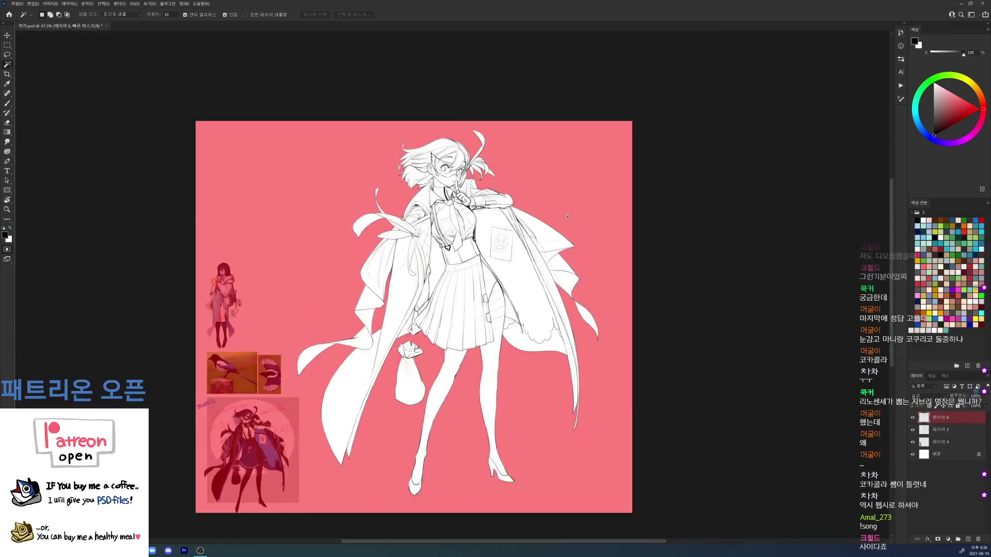
pyautogui.scroll(5, 597, 214)
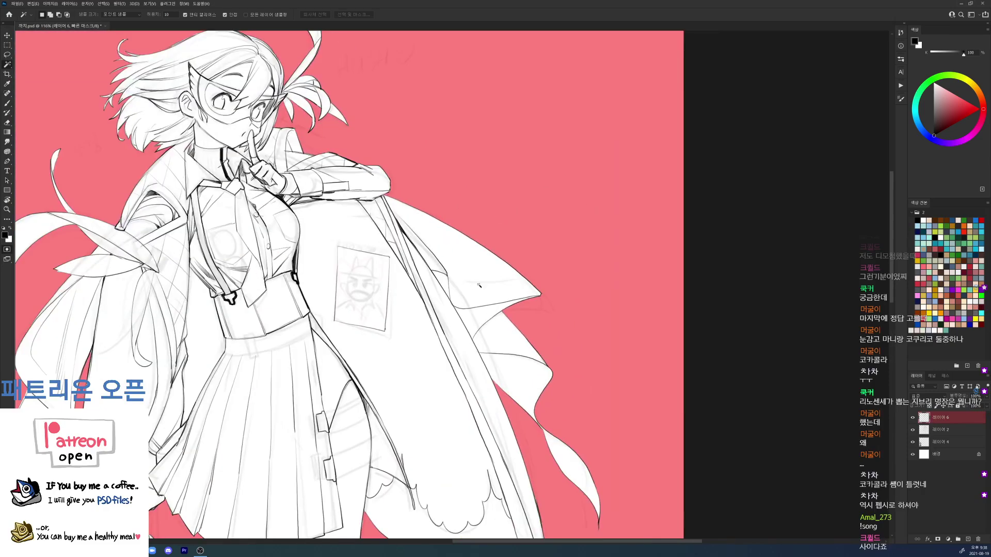
# Step: Touch up the cape's fold lines with brush and eraser, and reselect the background around the figure
pyautogui.press('q')
pyautogui.press('b')
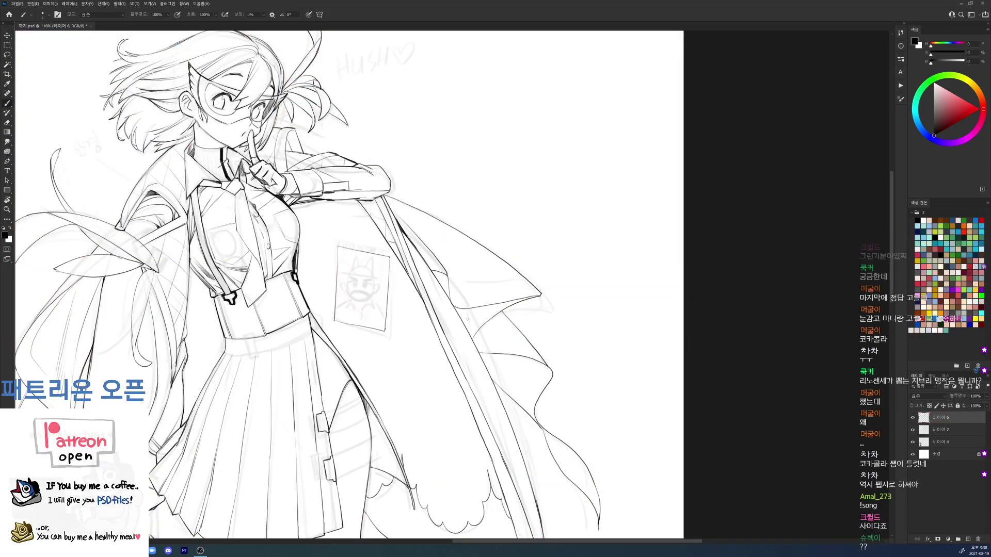
pyautogui.press('e')
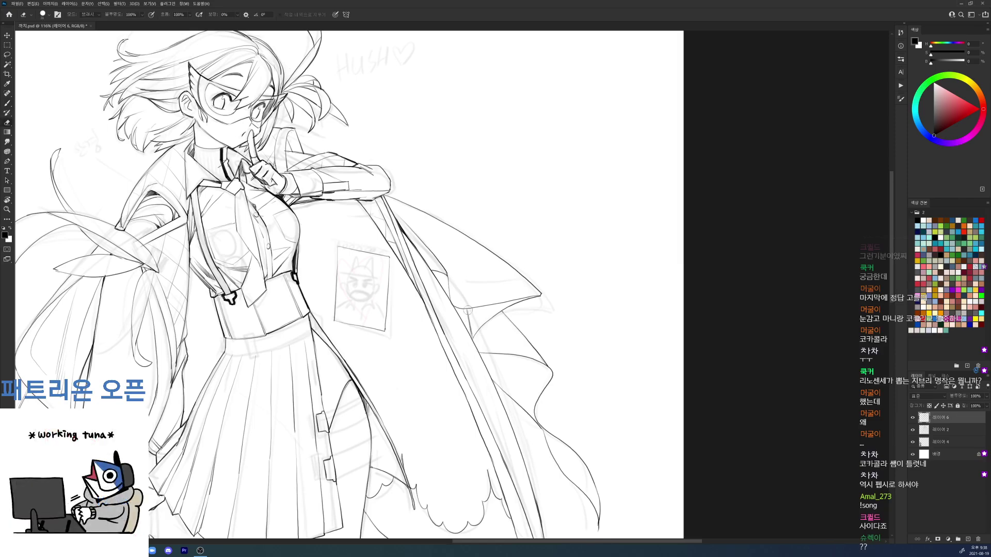
pyautogui.press('b')
pyautogui.press('w')
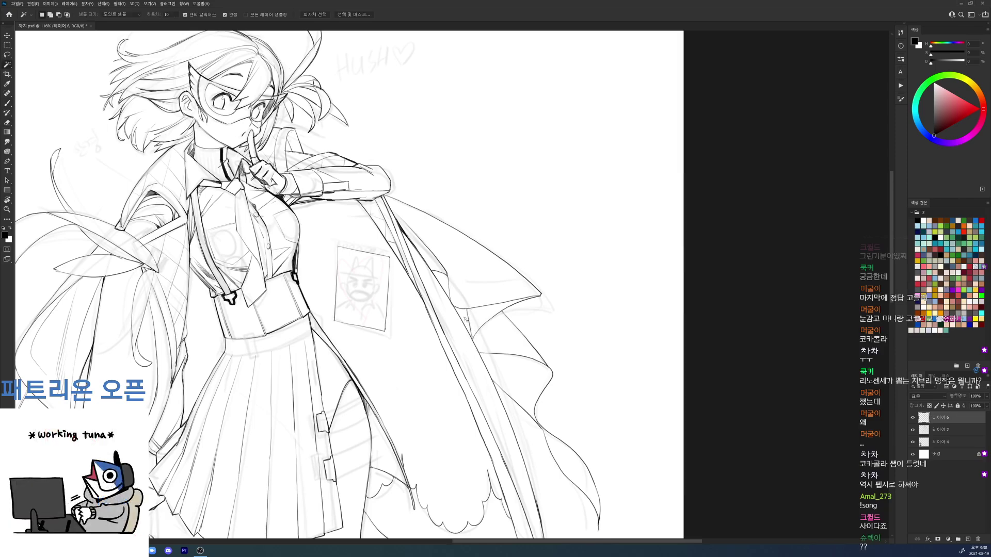
pyautogui.click(572, 259)
pyautogui.moveTo(573, 258); pyautogui.dragTo(527, 274)
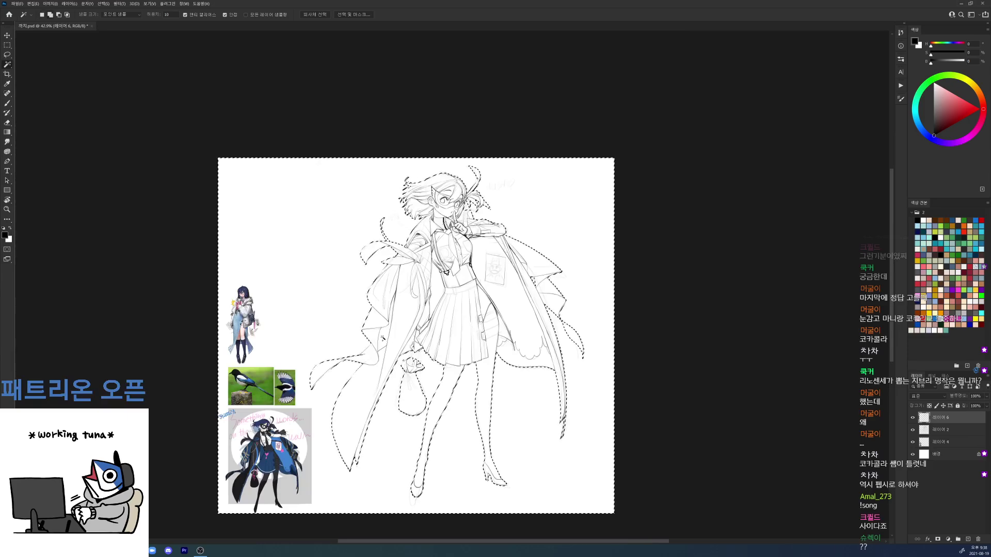
# Step: Check the renewed background selection in quick mask from the head down to the shoes
pyautogui.press('q')
pyautogui.scroll(4, 437, 231)
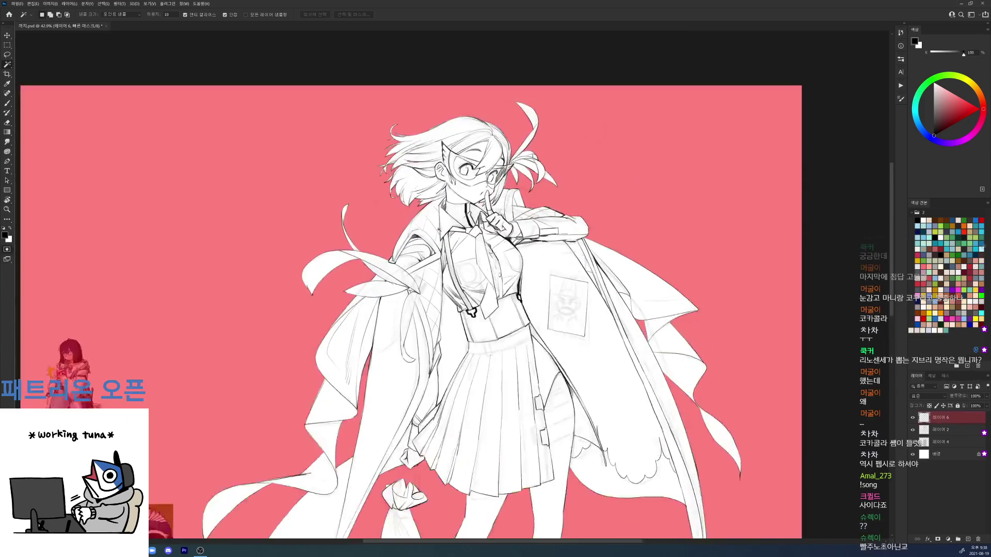
pyautogui.scroll(-4, 439, 230)
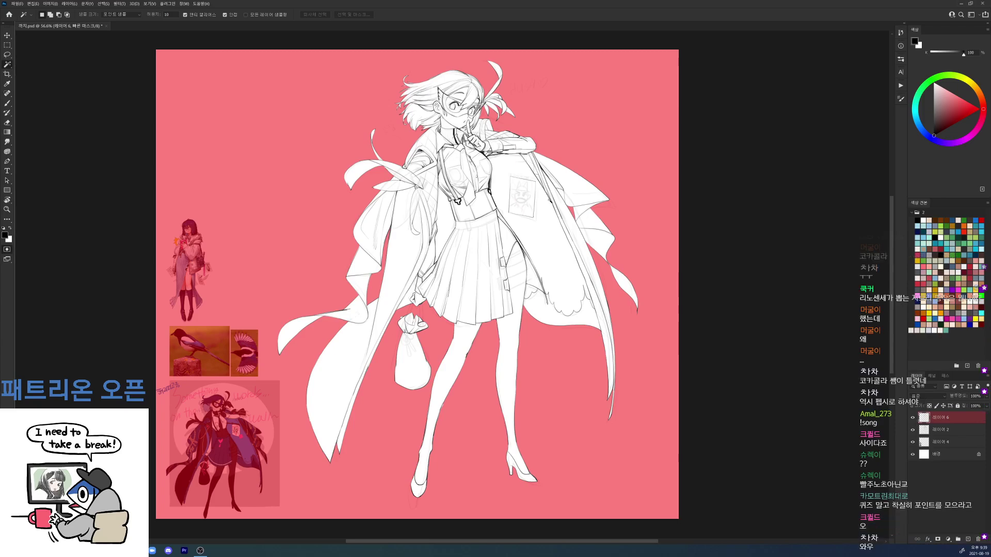
pyautogui.moveTo(488, 215); pyautogui.dragTo(505, 216)
pyautogui.press('q')
# Step: Expand the background selection around the figure's outline
pyautogui.hotkey('alt', 's')
pyautogui.press('m')
pyautogui.press('e')
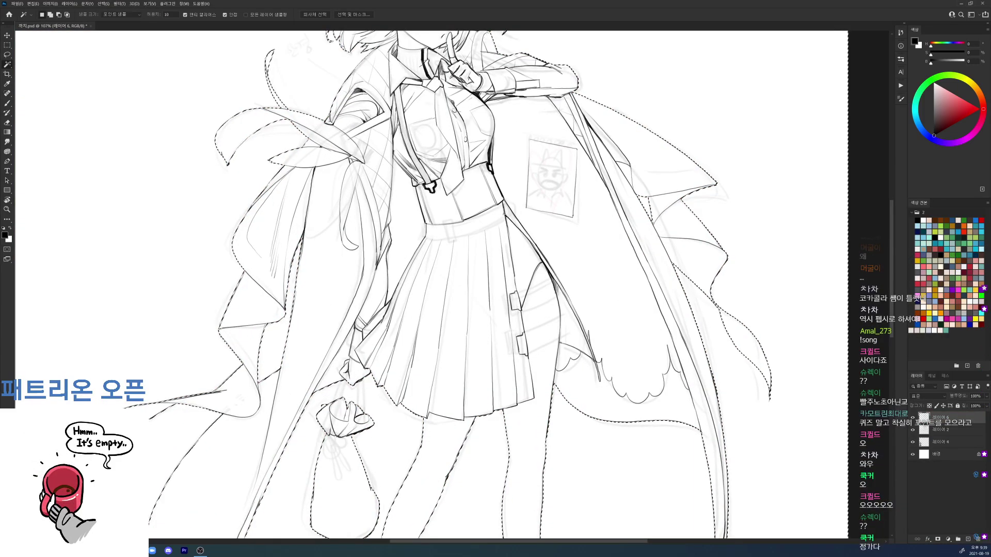
pyautogui.hotkey('ctrl', 'd')
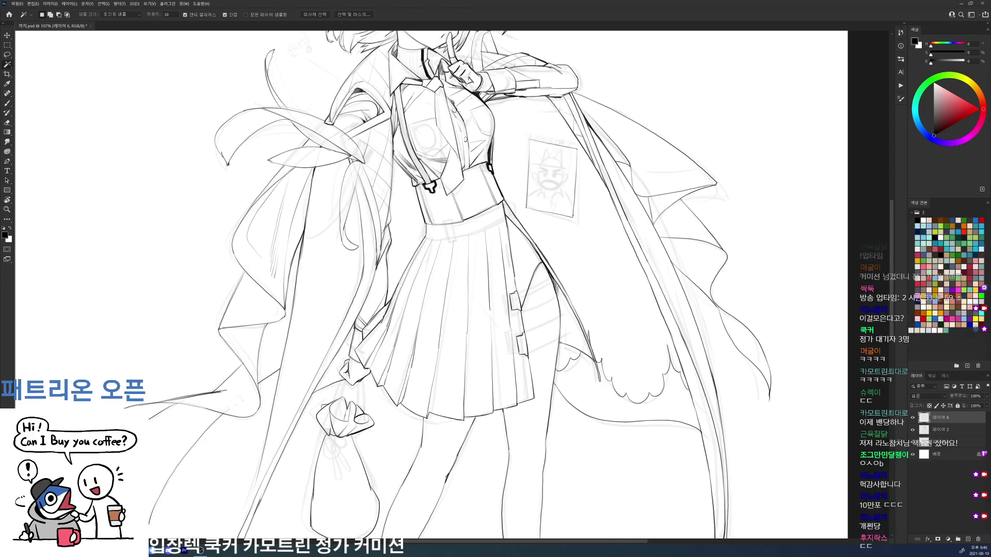
pyautogui.click(753, 279)
# Step: Hide the sketch layer 레이어 2 and add a new empty layer directly beneath the line art layer 레이어 6
pyautogui.click(951, 430)
pyautogui.hotkey('ctrl', ',')
pyautogui.hotkey('ctrl', ',')
pyautogui.hotkey('ctrl', ',')
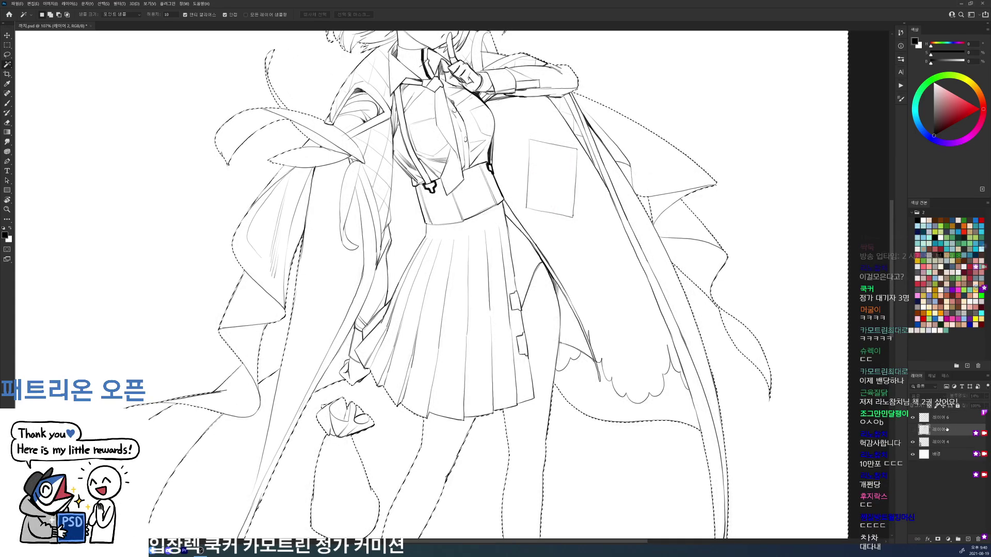
pyautogui.hotkey('ctrl', 'shift', 'alt', 'n')
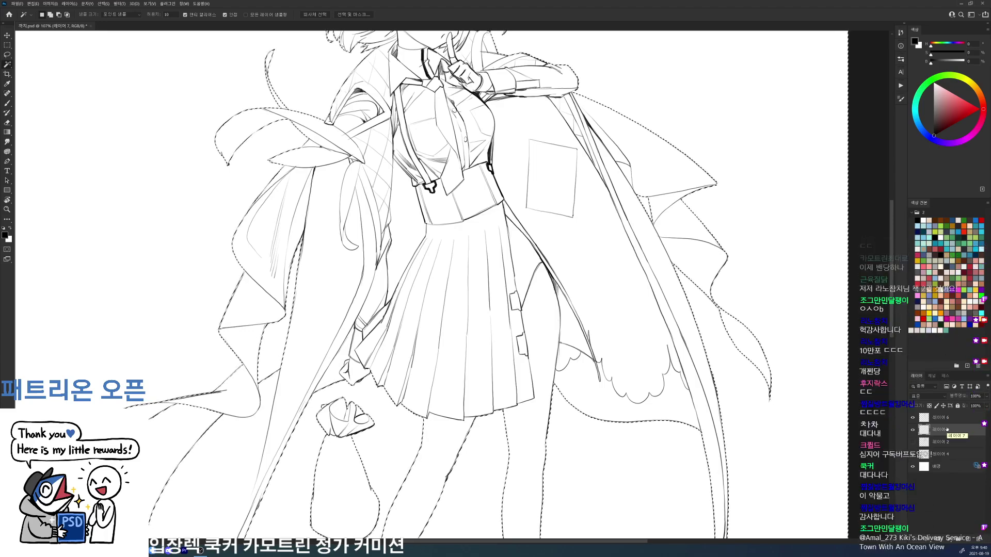
pyautogui.click(899, 34)
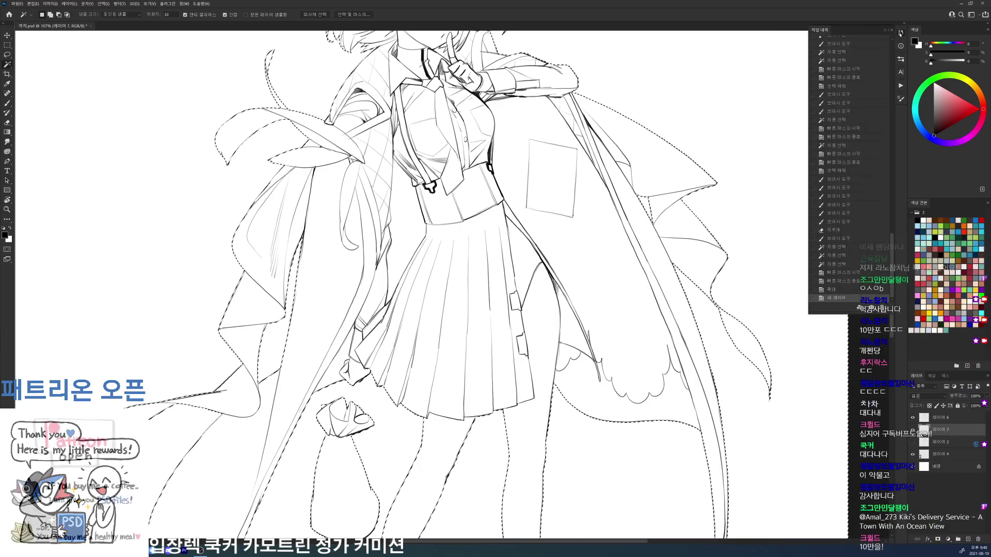
pyautogui.click(898, 33)
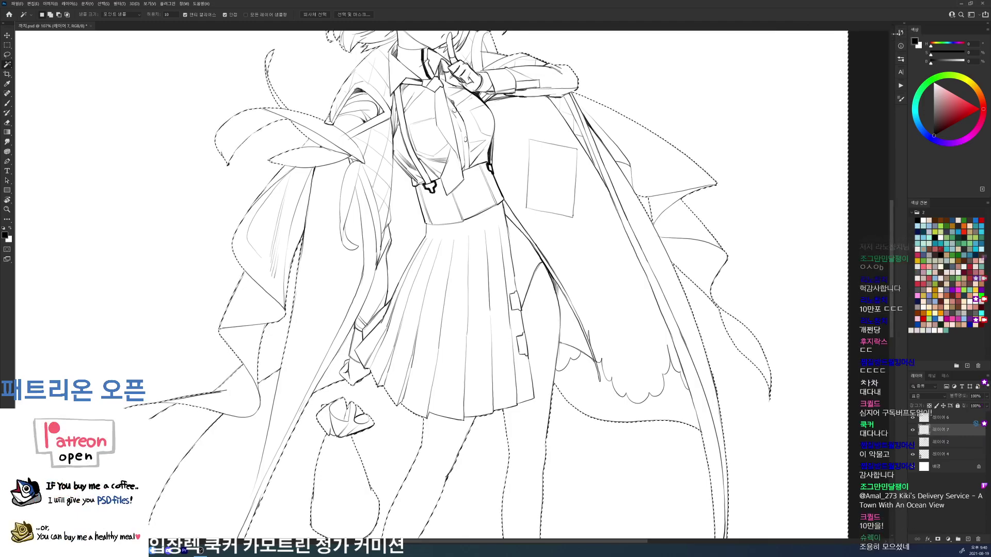
# Step: Sample a dark grey from the reference illustration and fill the figure's silhouette with it on 레이어 7
pyautogui.moveTo(361, 320); pyautogui.dragTo(620, 182)
pyautogui.press('b')
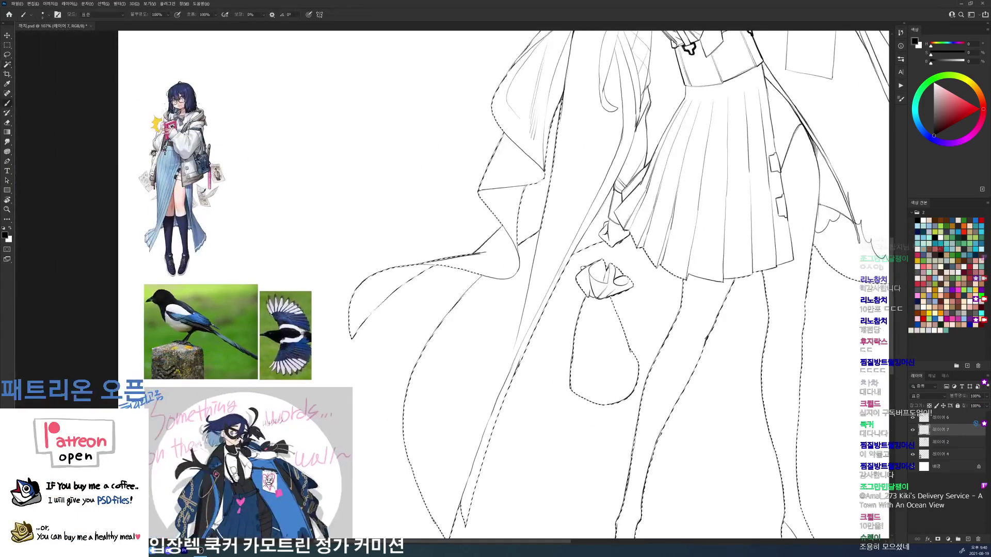
pyautogui.keyDown('alt'); pyautogui.click(177, 194); pyautogui.keyUp('alt')
pyautogui.moveTo(177, 194)
pyautogui.mouseDown()
pyautogui.moveTo(131, 168)
pyautogui.moveTo(156, 130)
pyautogui.mouseUp()
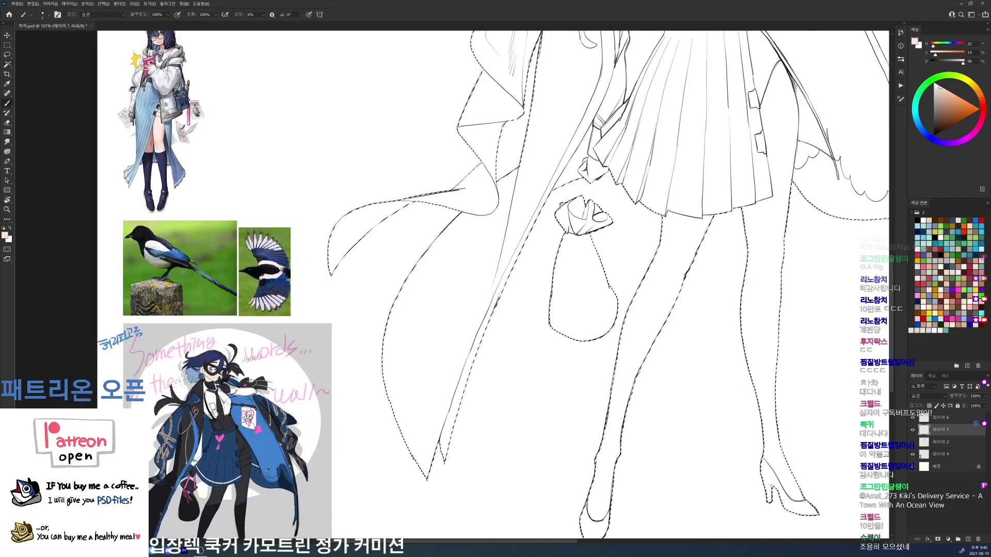
pyautogui.keyDown('alt'); pyautogui.click(211, 503); pyautogui.keyUp('alt')
pyautogui.moveTo(631, 290); pyautogui.dragTo(522, 393)
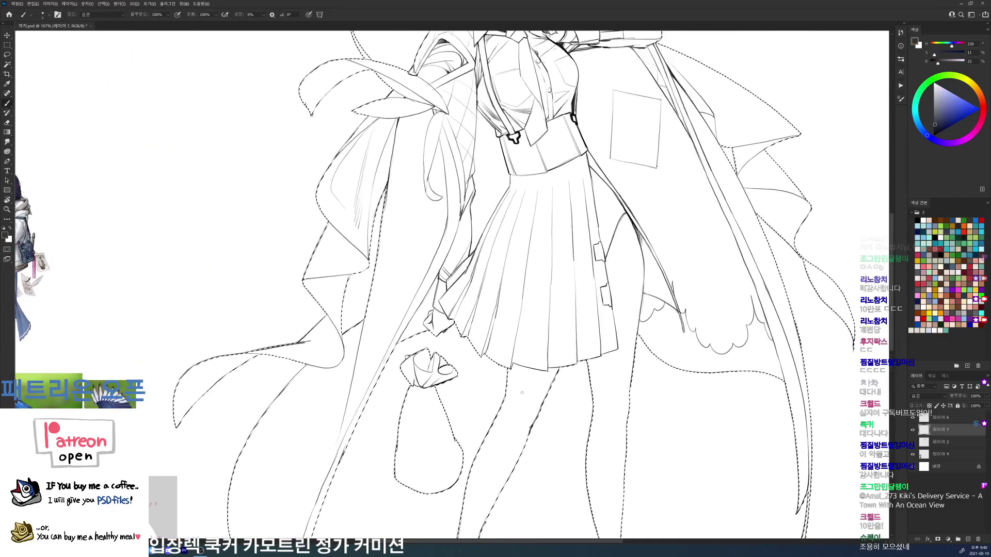
pyautogui.hotkey('alt', 'BackSpace')
# Step: Show sketch layer 레이어 2, hide fill layer 레이어 7, and ink the belt loop on the skirt's waistband in black on 레이어 6
pyautogui.moveTo(757, 270); pyautogui.dragTo(686, 356)
pyautogui.click(935, 418)
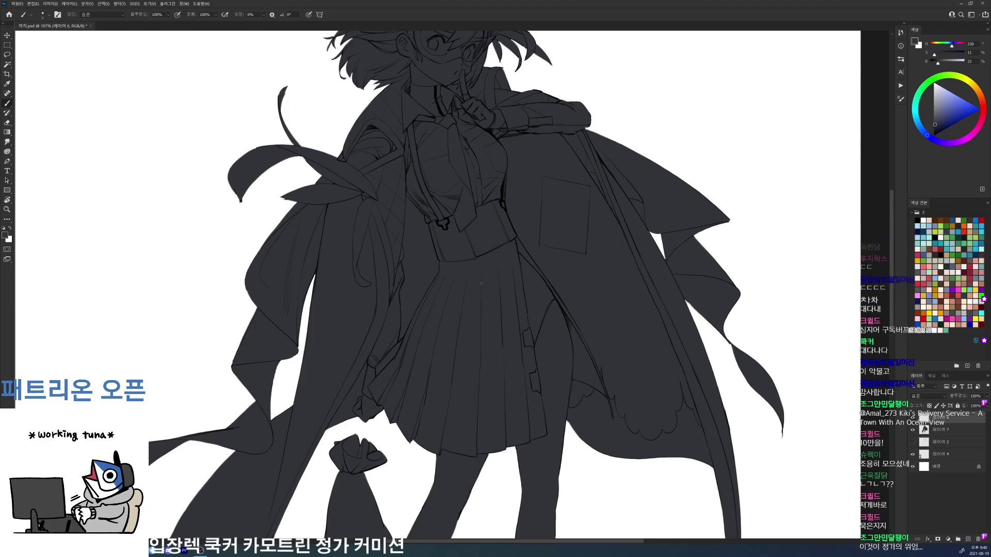
pyautogui.scroll(2, 504, 223)
pyautogui.press('d')
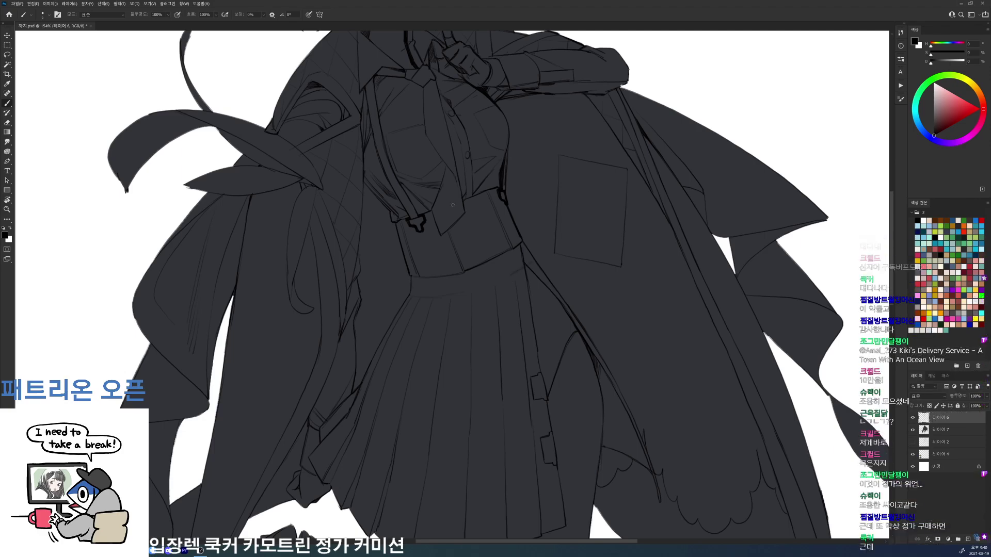
pyautogui.click(912, 442)
pyautogui.click(912, 430)
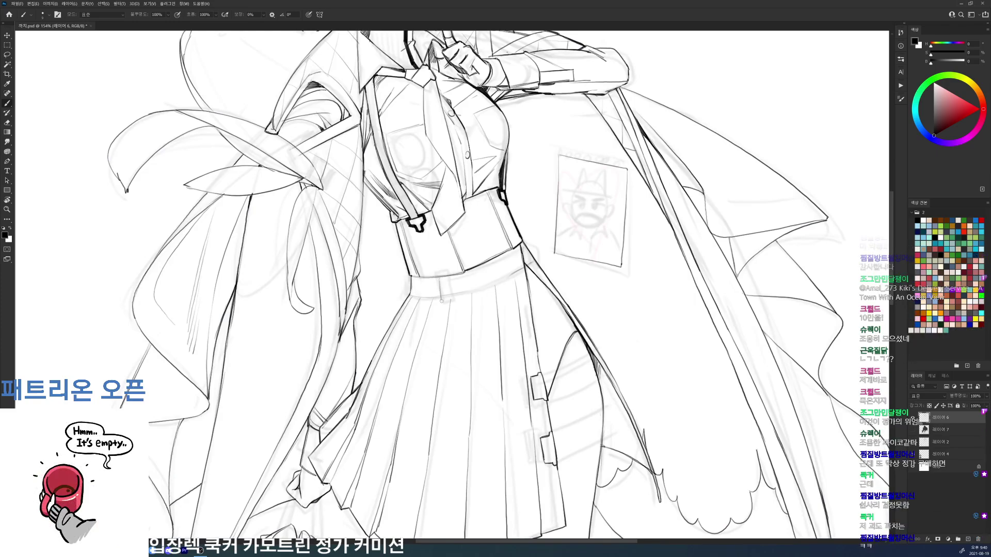
pyautogui.press('e')
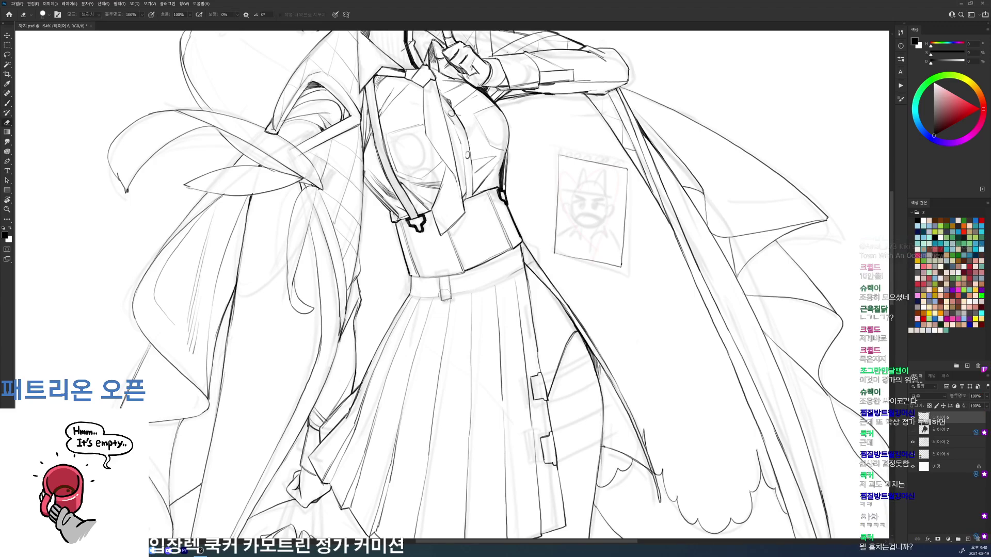
# Step: Save the drawing, show and select the dark silhouette layer 레이어 7 with its transparent pixels locked, and hide sketch layer 레이어 2
pyautogui.press('b')
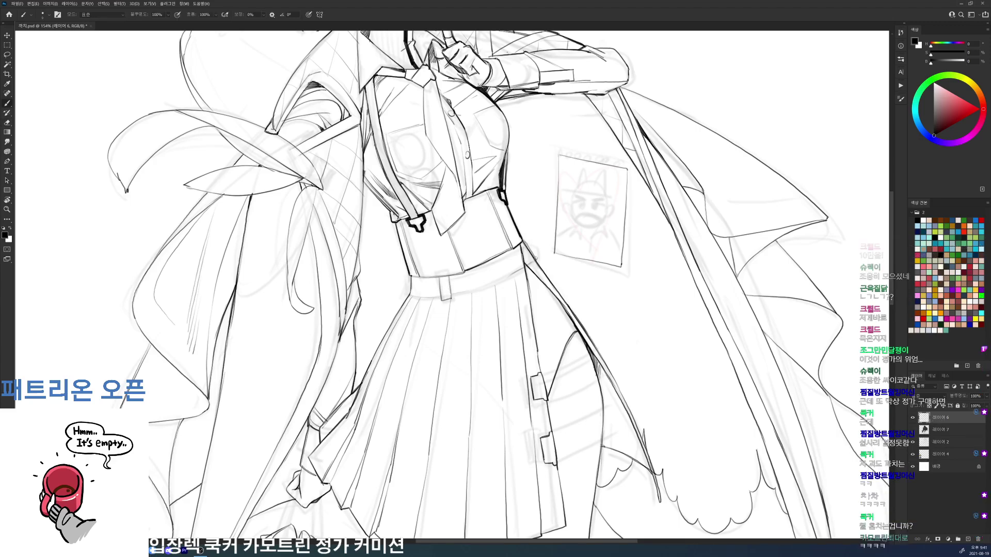
pyautogui.hotkey('ctrl', 's')
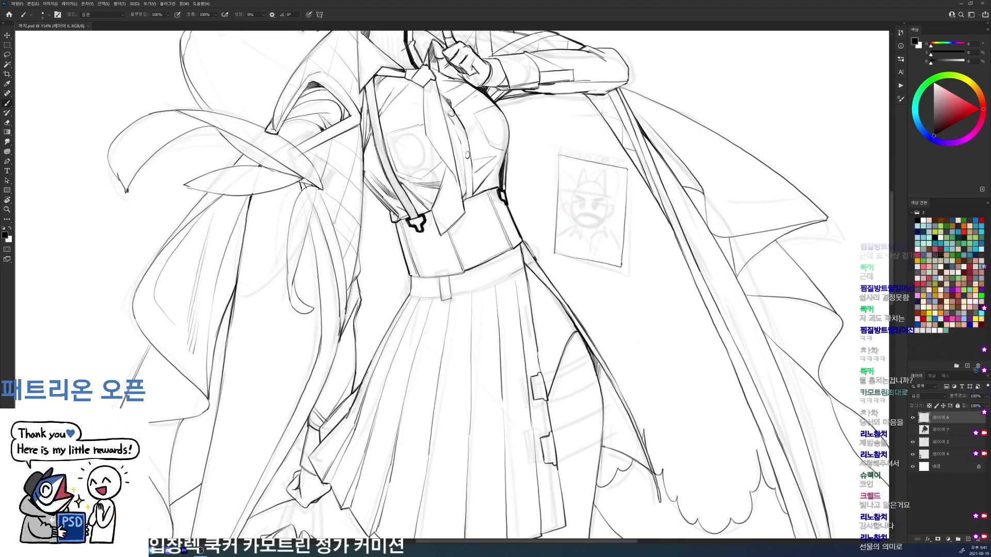
pyautogui.click(913, 429)
pyautogui.click(913, 442)
pyautogui.click(939, 432)
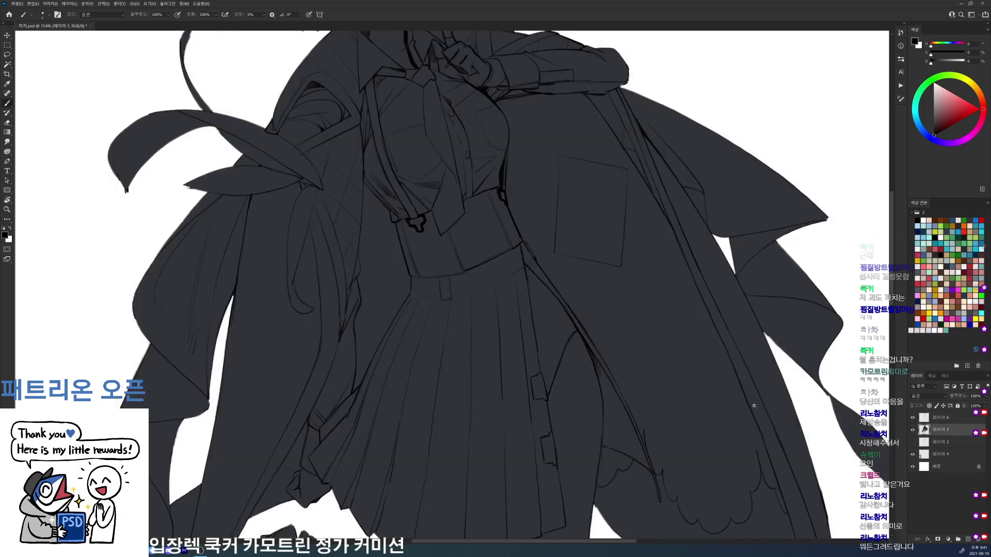
pyautogui.scroll(-3, 757, 406)
pyautogui.click(929, 406)
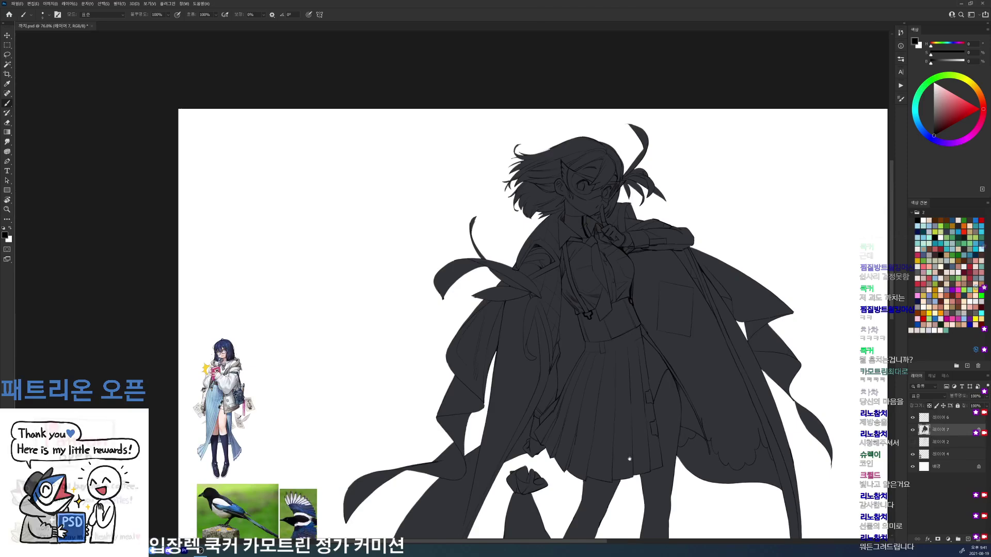
# Step: Sample the dark blue from the skirt in the coloured reference sketch and choose a round brush preset for painting
pyautogui.moveTo(361, 464); pyautogui.dragTo(390, 253)
pyautogui.scroll(3, 344, 375)
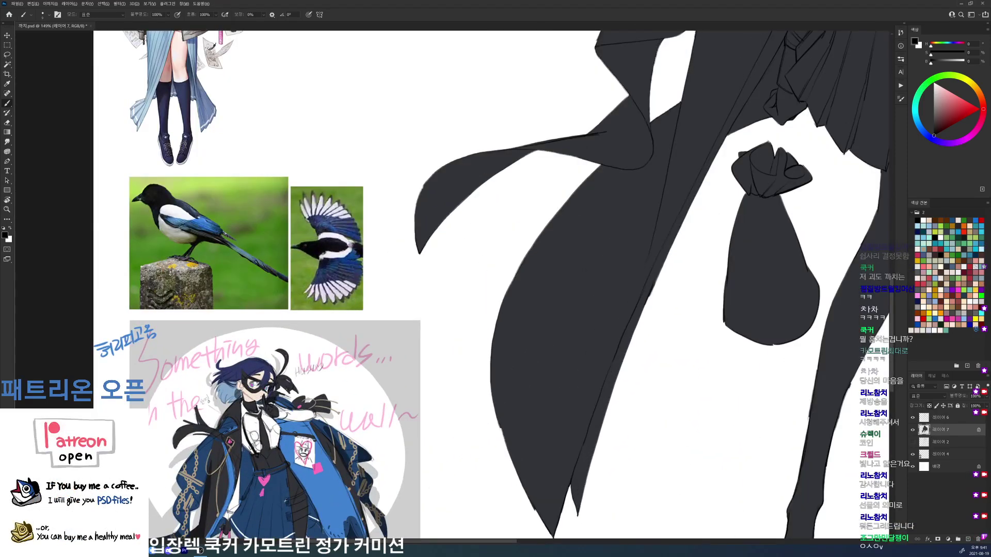
pyautogui.keyDown('alt'); pyautogui.click(287, 489); pyautogui.keyUp('alt')
pyautogui.moveTo(782, 261); pyautogui.dragTo(604, 370)
pyautogui.rightClick(531, 292)
pyautogui.click(573, 352)
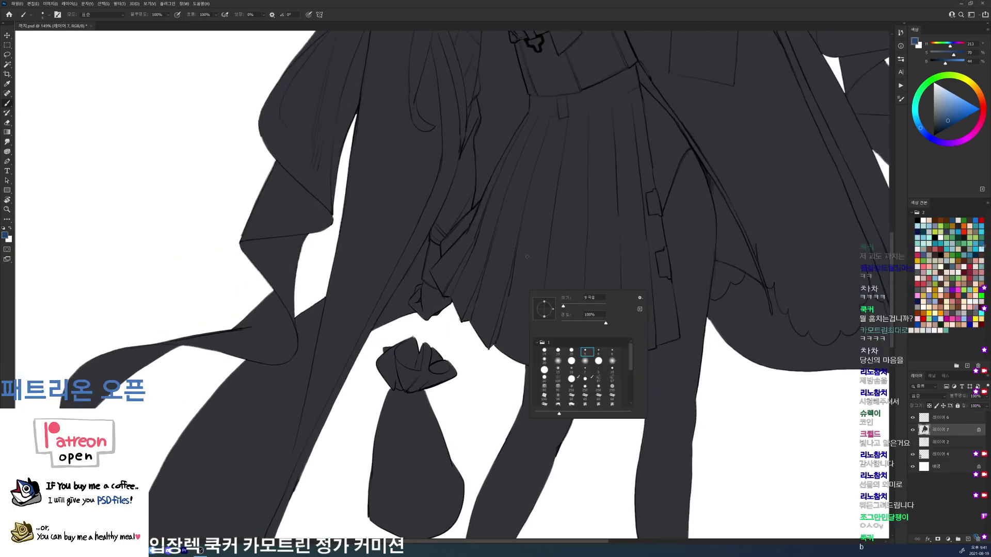
# Step: Trace the pleated skirt's bottom hem in blue from corner to corner, correcting the overrun near the last pleat with the dark base colour
pyautogui.click(435, 274)
pyautogui.moveTo(435, 275)
pyautogui.mouseDown()
pyautogui.moveTo(441, 303)
pyautogui.moveTo(462, 318)
pyautogui.moveTo(480, 358)
pyautogui.moveTo(499, 355)
pyautogui.moveTo(470, 308)
pyautogui.mouseUp()
pyautogui.scroll(3, 436, 275)
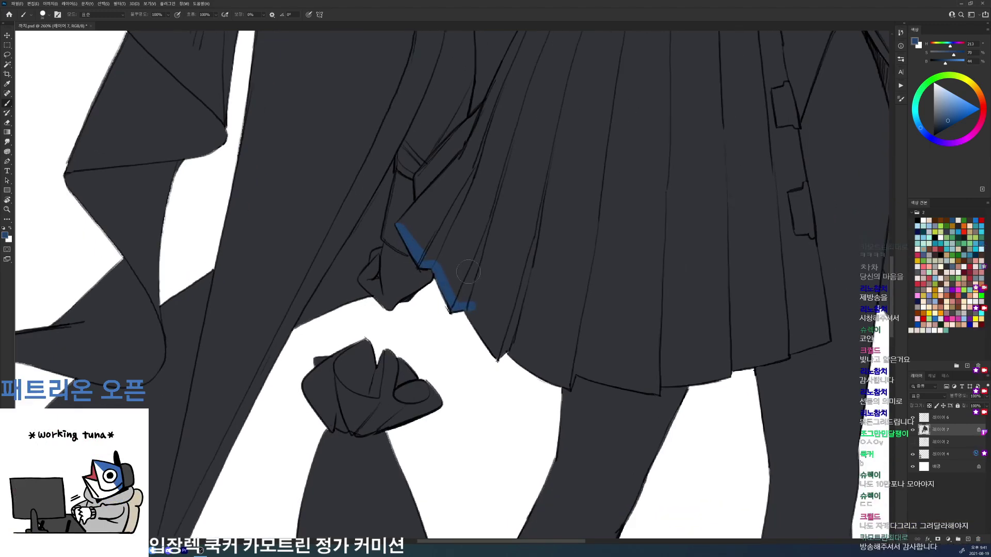
pyautogui.moveTo(467, 304)
pyautogui.mouseDown()
pyautogui.moveTo(497, 352)
pyautogui.moveTo(570, 386)
pyautogui.mouseUp()
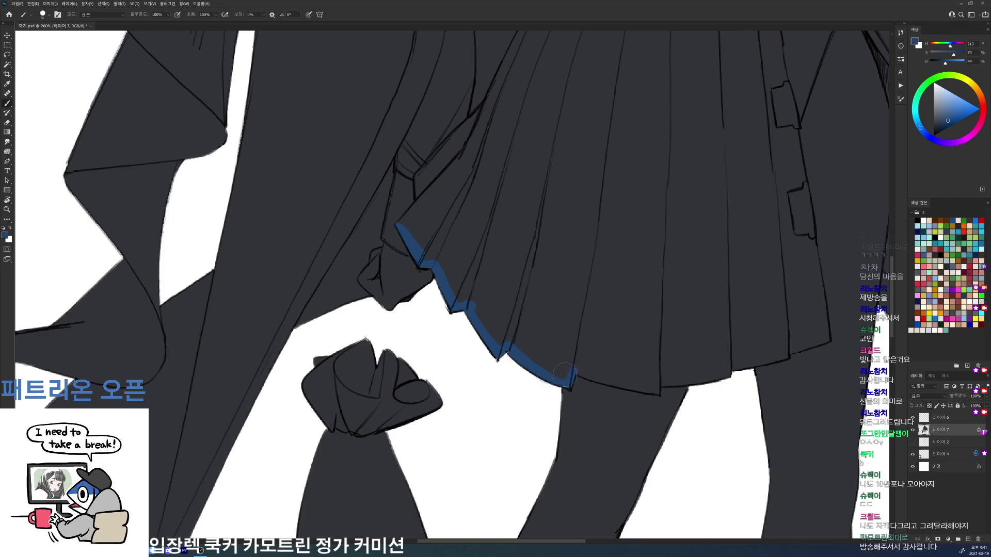
pyautogui.moveTo(574, 381)
pyautogui.mouseDown()
pyautogui.moveTo(603, 376)
pyautogui.moveTo(654, 391)
pyautogui.mouseUp()
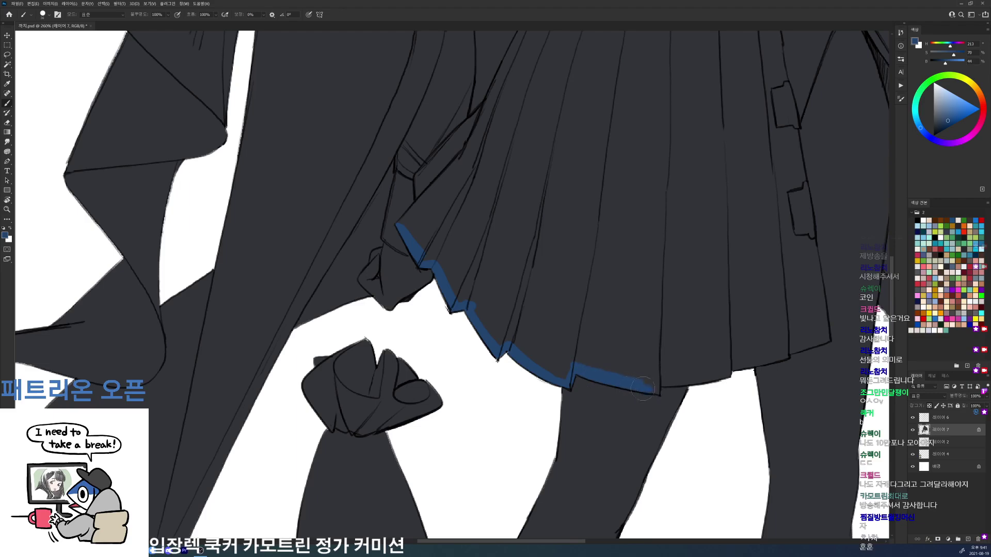
pyautogui.moveTo(666, 336); pyautogui.dragTo(531, 385)
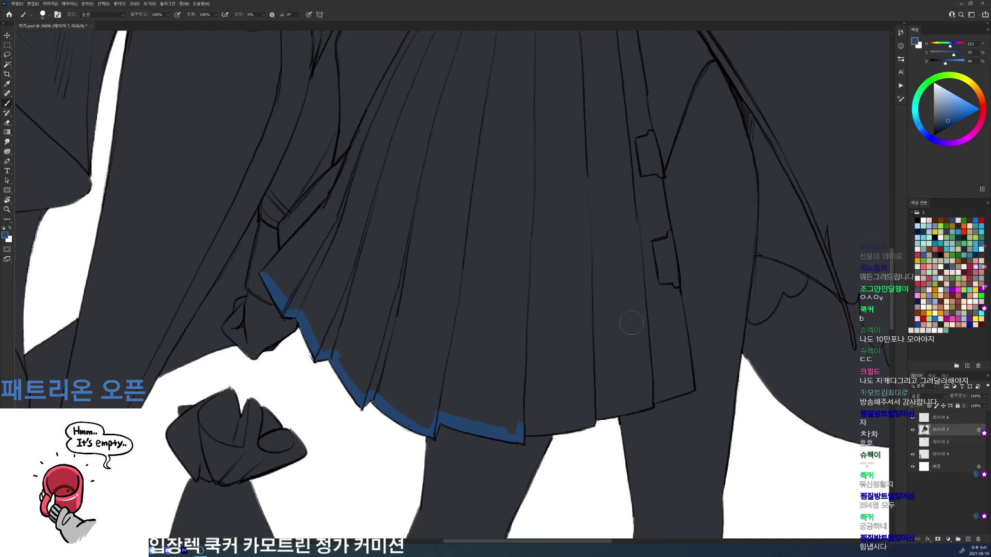
pyautogui.moveTo(520, 426); pyautogui.dragTo(595, 420)
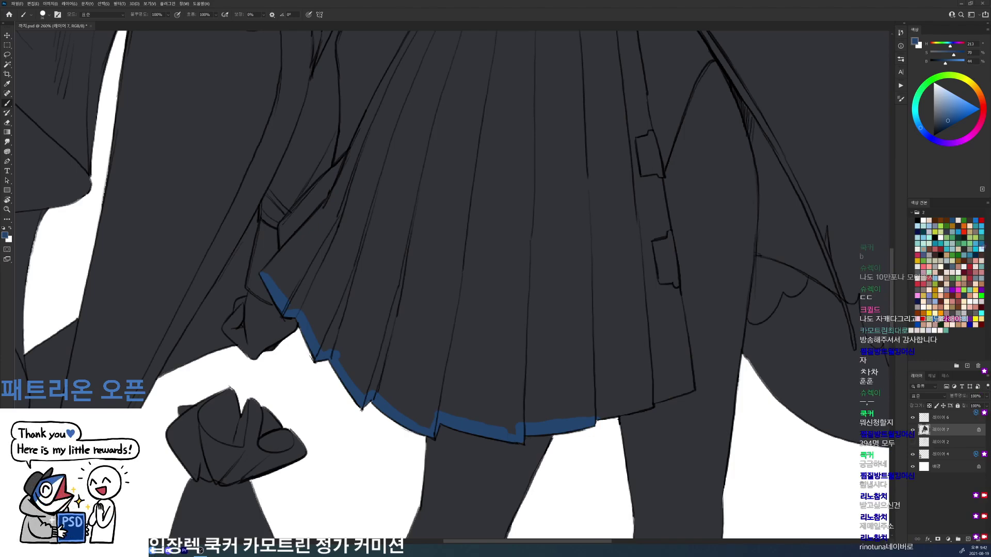
pyautogui.moveTo(597, 415)
pyautogui.mouseDown()
pyautogui.moveTo(652, 395)
pyautogui.moveTo(601, 414)
pyautogui.moveTo(694, 385)
pyautogui.mouseUp()
pyautogui.keyDown('alt'); pyautogui.click(686, 406); pyautogui.keyUp('alt')
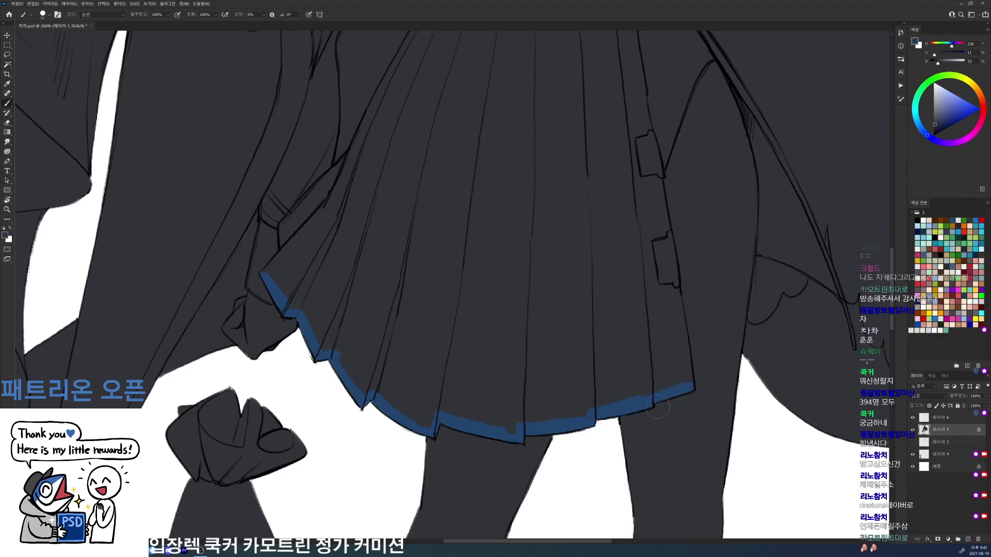
pyautogui.keyDown('alt'); pyautogui.click(675, 389); pyautogui.keyUp('alt')
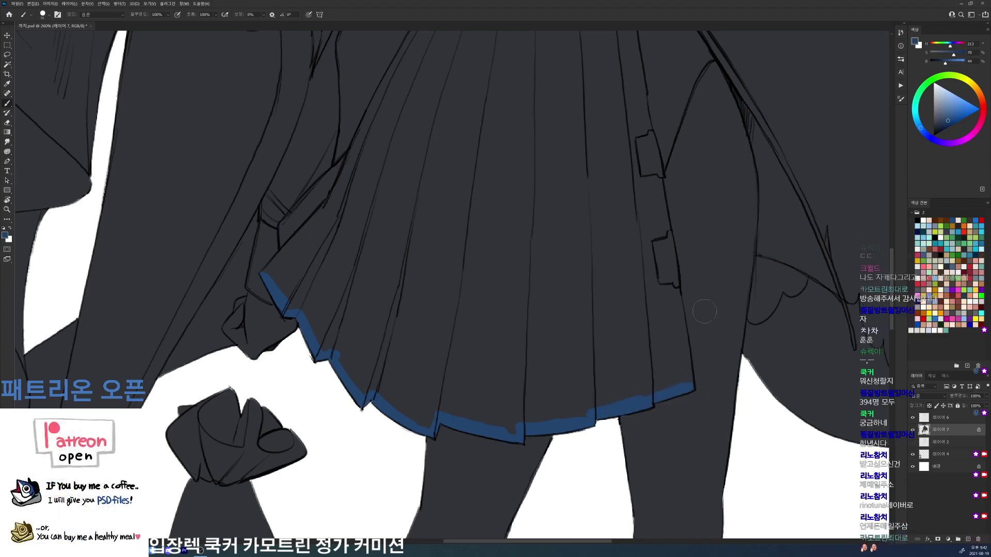
# Step: Paint a blue border up the skirt's open side edge from the hem, going around the two small strap tabs
pyautogui.moveTo(674, 294); pyautogui.dragTo(684, 361)
pyautogui.hotkey('ctrl', 'z')
pyautogui.moveTo(677, 297); pyautogui.dragTo(693, 386)
pyautogui.moveTo(648, 237)
pyautogui.mouseDown()
pyautogui.moveTo(654, 293)
pyautogui.moveTo(668, 289)
pyautogui.mouseUp()
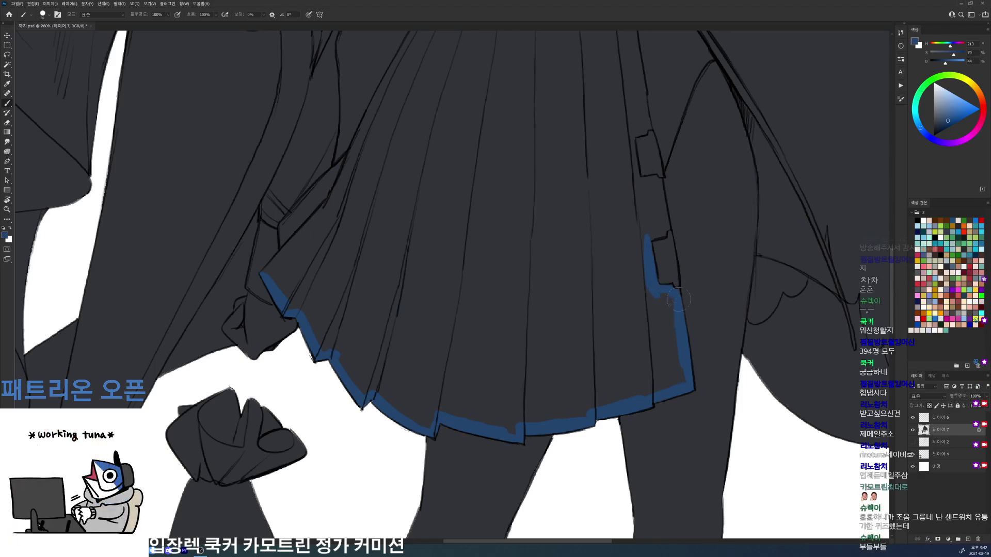
pyautogui.scroll(3, 672, 420)
pyautogui.scroll(2, 658, 290)
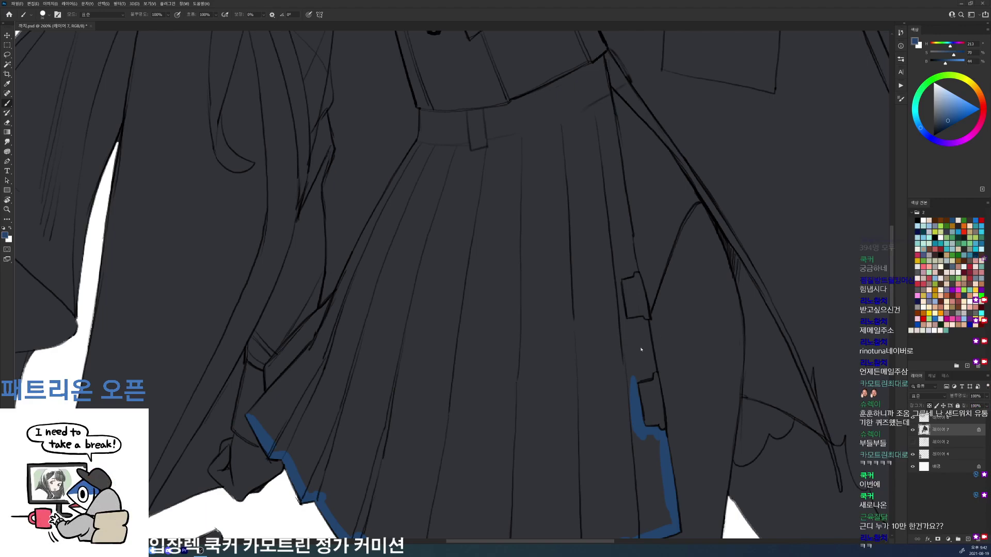
pyautogui.moveTo(627, 320)
pyautogui.mouseDown()
pyautogui.moveTo(648, 321)
pyautogui.moveTo(642, 373)
pyautogui.mouseUp()
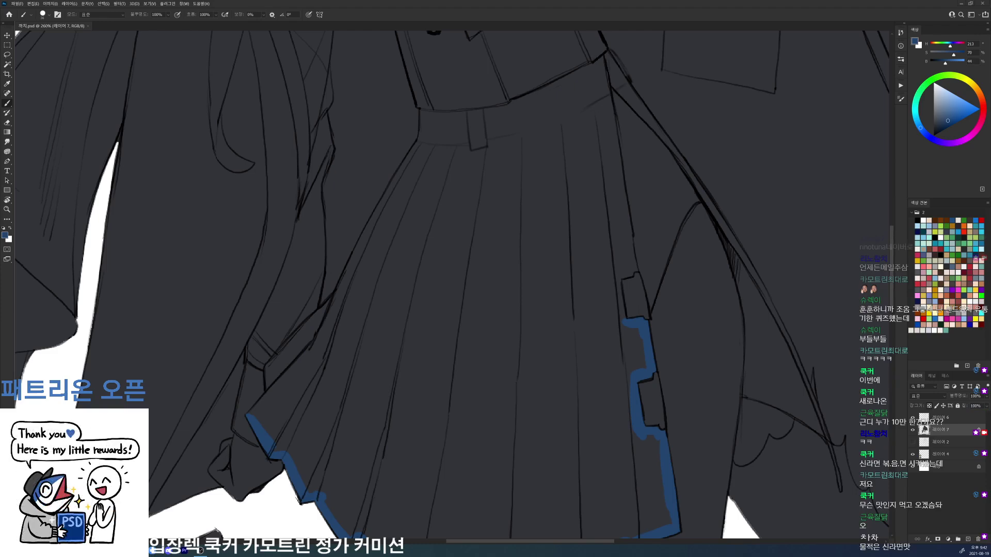
pyautogui.moveTo(614, 239)
pyautogui.mouseDown()
pyautogui.moveTo(611, 218)
pyautogui.moveTo(619, 262)
pyautogui.moveTo(621, 218)
pyautogui.moveTo(628, 259)
pyautogui.moveTo(624, 231)
pyautogui.mouseUp()
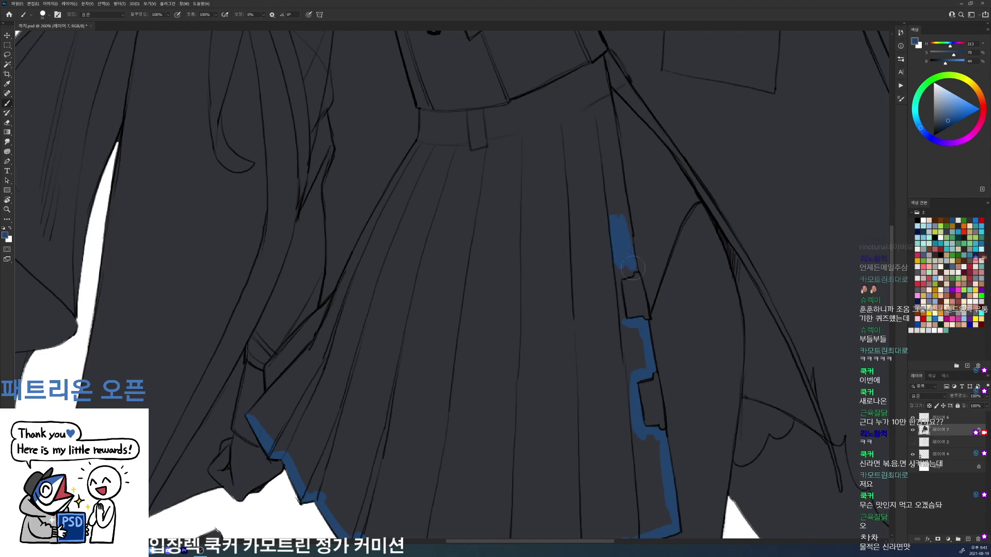
pyautogui.moveTo(627, 274); pyautogui.dragTo(619, 319)
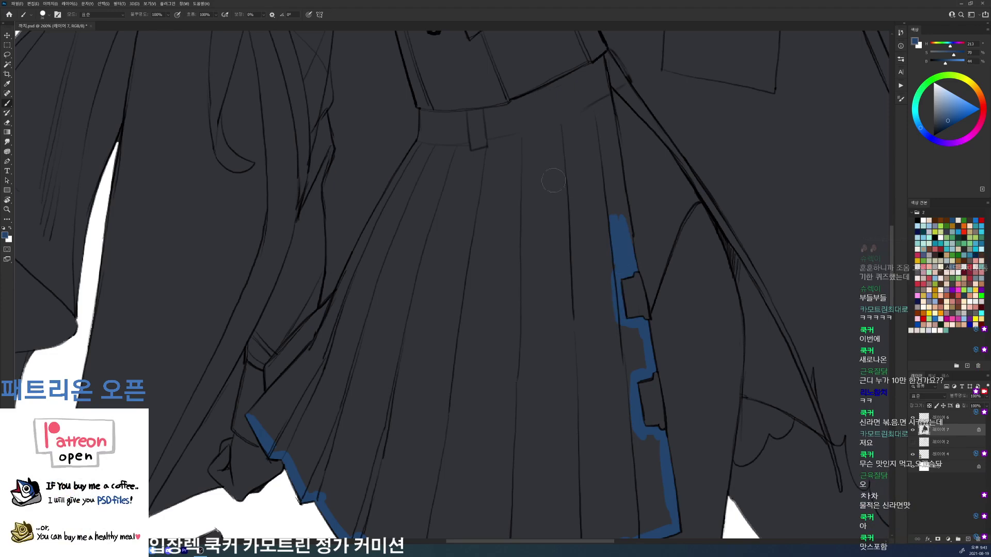
# Step: Extend the blue border up the skirt's other side to the waist and across the full waistline below the corset
pyautogui.scroll(1, 470, 212)
pyautogui.moveTo(251, 434)
pyautogui.mouseDown()
pyautogui.moveTo(283, 404)
pyautogui.moveTo(272, 407)
pyautogui.moveTo(267, 381)
pyautogui.moveTo(334, 320)
pyautogui.moveTo(323, 354)
pyautogui.moveTo(334, 327)
pyautogui.moveTo(313, 366)
pyautogui.moveTo(403, 194)
pyautogui.moveTo(401, 166)
pyautogui.mouseUp()
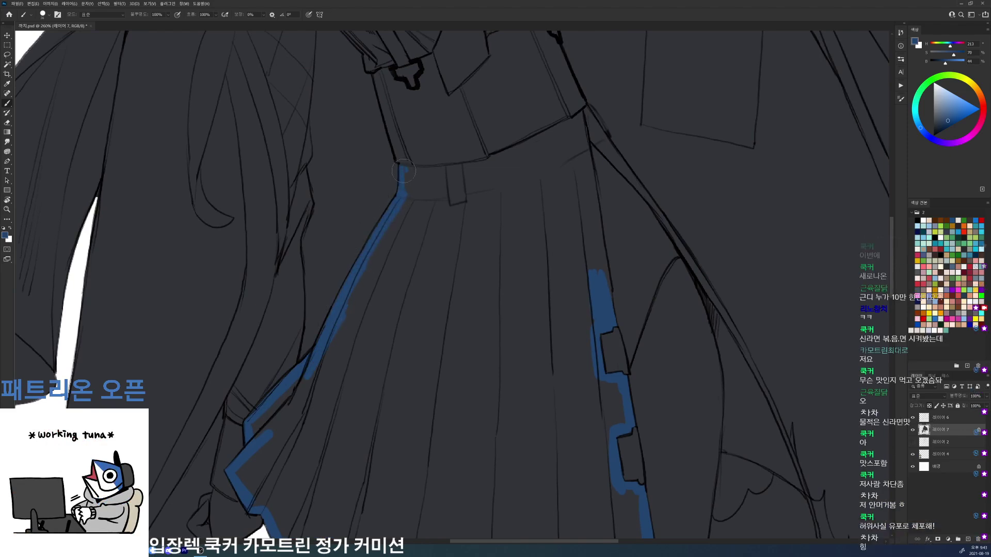
pyautogui.press('r')
pyautogui.moveTo(588, 235); pyautogui.dragTo(401, 149)
pyautogui.moveTo(332, 246); pyautogui.dragTo(336, 323)
pyautogui.moveTo(292, 158); pyautogui.dragTo(327, 235)
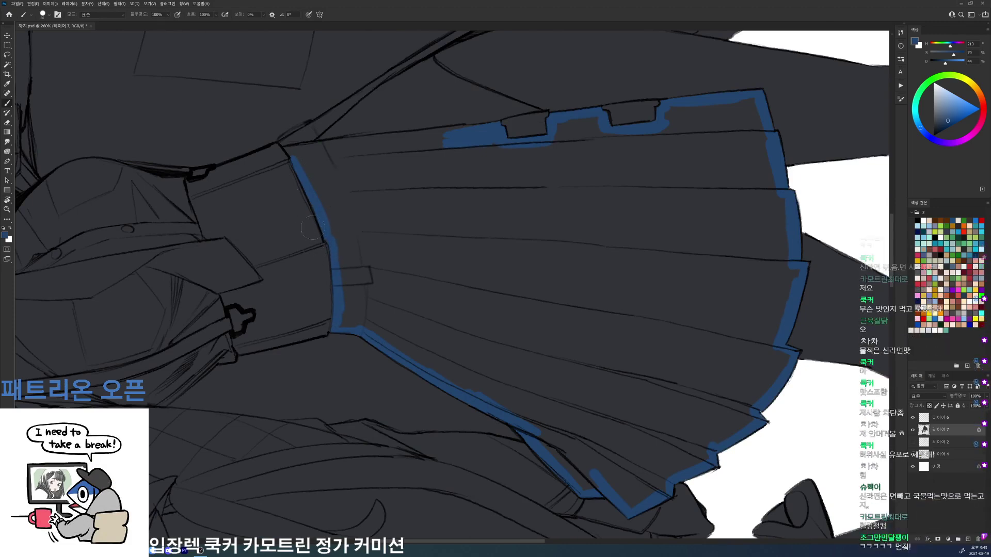
pyautogui.moveTo(373, 174); pyautogui.dragTo(414, 212)
pyautogui.moveTo(331, 197); pyautogui.dragTo(322, 183)
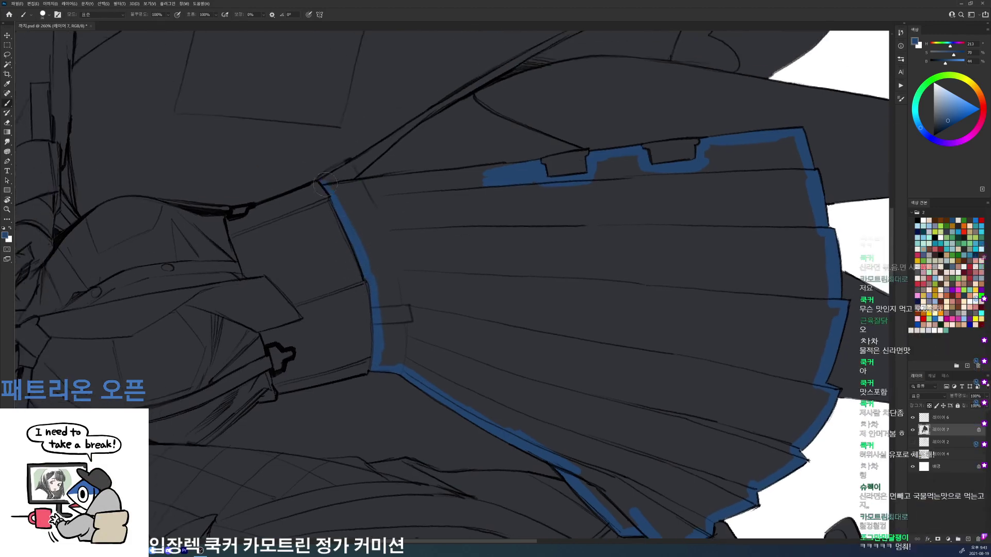
# Step: Close the blue border between the upper strap tab and the waist, and paint the top of the narrow back panel beside it
pyautogui.press('r')
pyautogui.moveTo(544, 206); pyautogui.dragTo(369, 153)
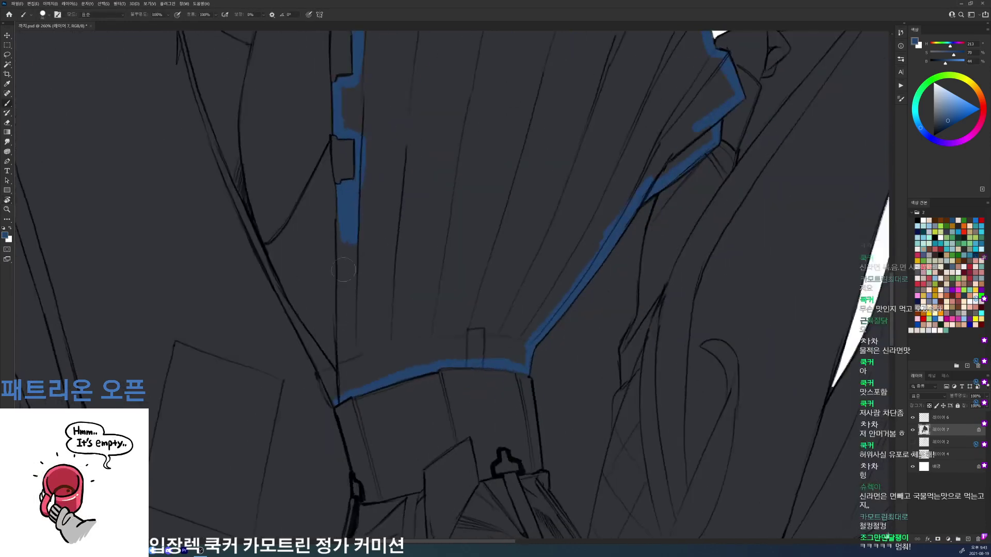
pyautogui.moveTo(340, 221)
pyautogui.mouseDown()
pyautogui.moveTo(345, 272)
pyautogui.moveTo(340, 208)
pyautogui.moveTo(341, 351)
pyautogui.mouseUp()
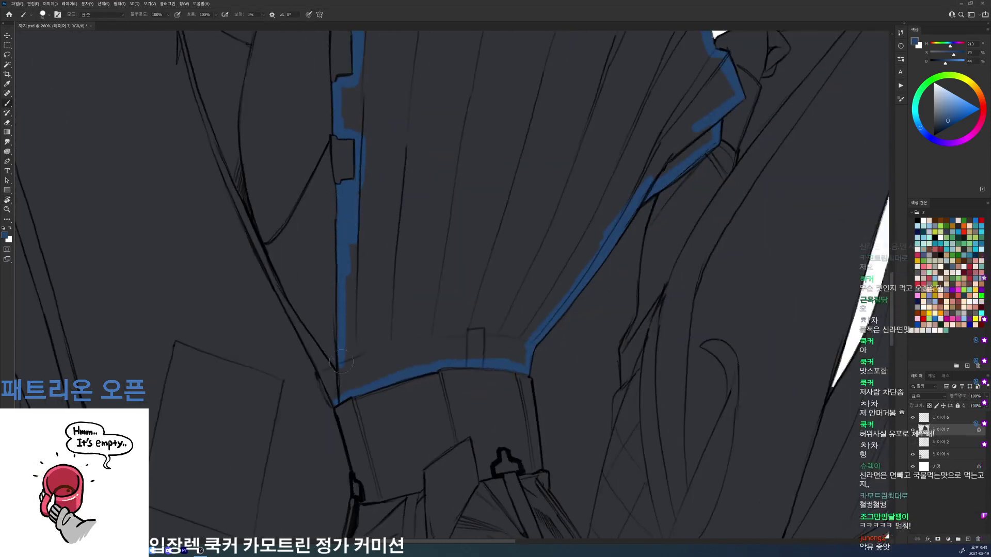
pyautogui.moveTo(301, 325); pyautogui.dragTo(323, 363)
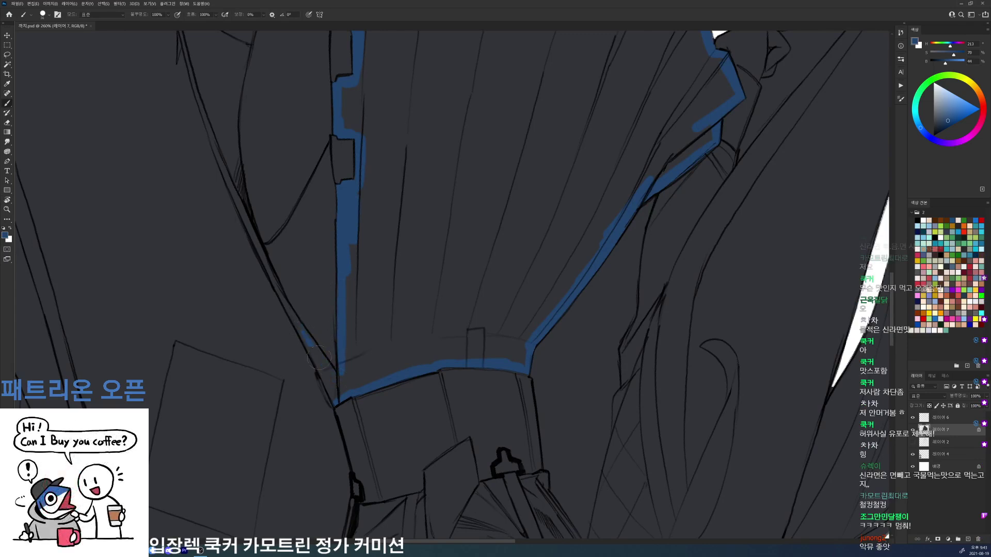
pyautogui.moveTo(287, 305); pyautogui.dragTo(327, 392)
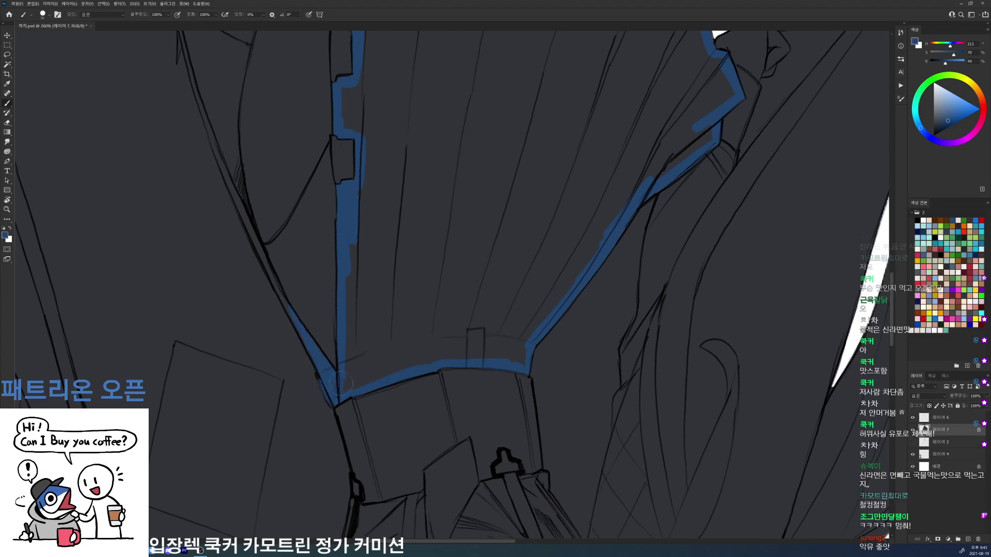
# Step: Continue the blue down the skirt's narrow back panel, following the slit along the thigh
pyautogui.moveTo(505, 222); pyautogui.dragTo(455, 222)
pyautogui.press('r')
pyautogui.moveTo(601, 243); pyautogui.dragTo(275, 278)
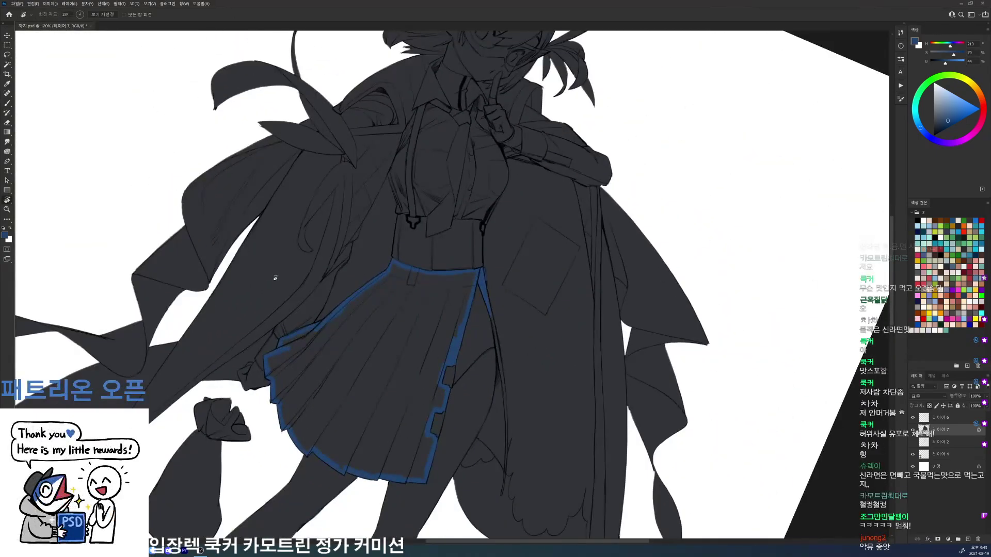
pyautogui.scroll(6, 509, 328)
pyautogui.press('b')
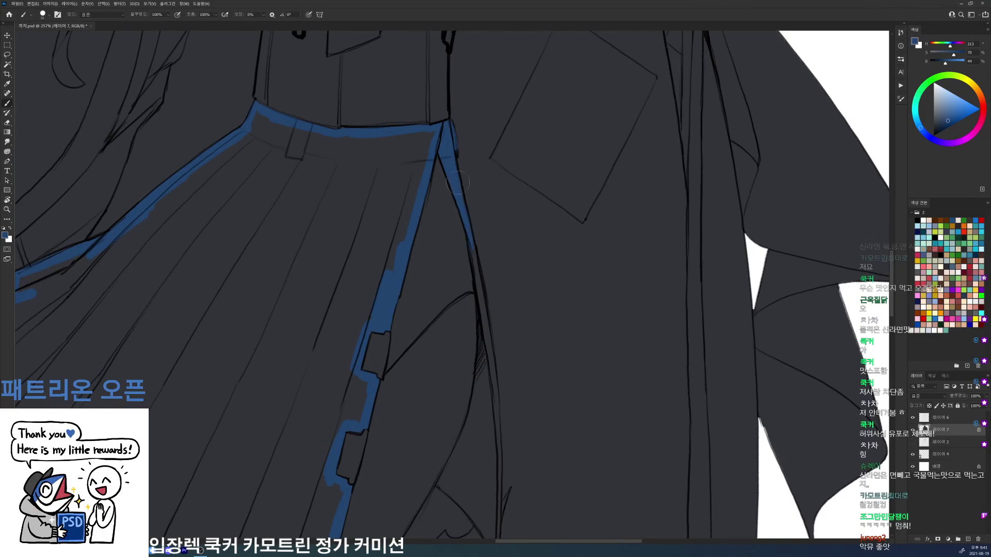
pyautogui.moveTo(470, 244); pyautogui.dragTo(490, 347)
pyautogui.moveTo(490, 347); pyautogui.dragTo(477, 285)
pyautogui.moveTo(475, 238); pyautogui.dragTo(468, 362)
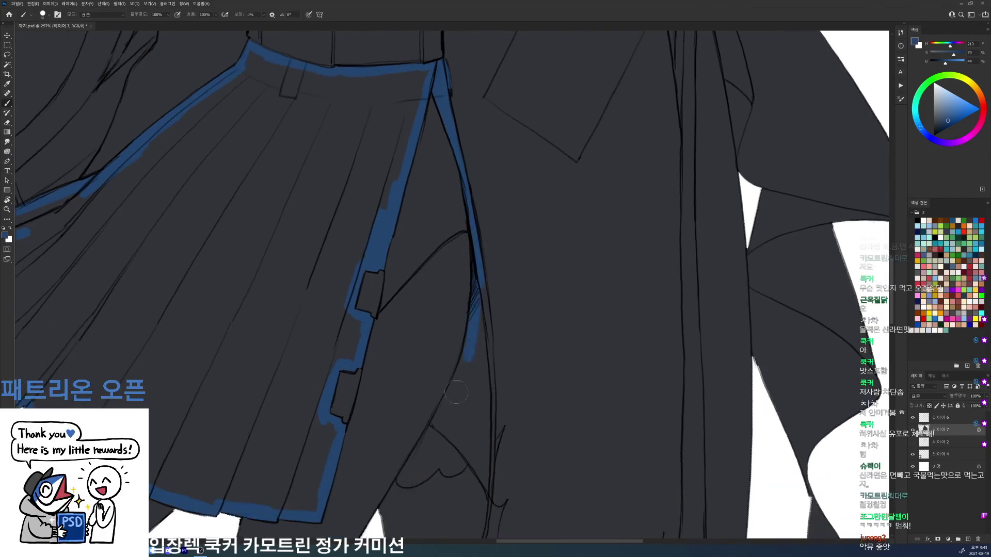
# Step: Outline the lower triangle of the skirt's back panel in blue along its hem, thigh edge and outer edge down to the tip
pyautogui.moveTo(438, 424)
pyautogui.mouseDown()
pyautogui.moveTo(468, 339)
pyautogui.moveTo(432, 362)
pyautogui.moveTo(423, 357)
pyautogui.moveTo(471, 419)
pyautogui.mouseUp()
pyautogui.hotkey('ctrl', 'z')
pyautogui.hotkey('ctrl', 'z')
pyautogui.moveTo(424, 359); pyautogui.dragTo(465, 401)
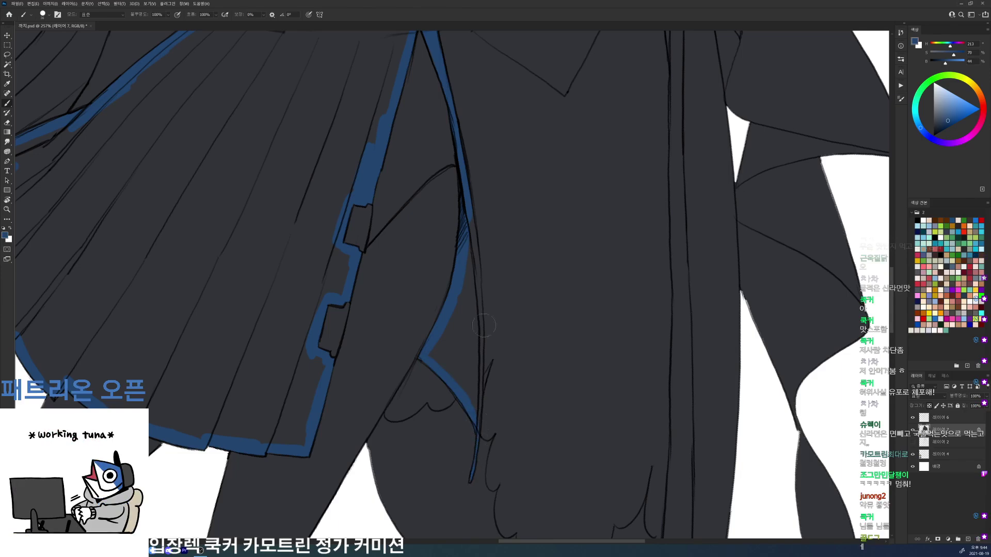
pyautogui.moveTo(476, 279); pyautogui.dragTo(469, 211)
pyautogui.moveTo(473, 282); pyautogui.dragTo(472, 294)
pyautogui.moveTo(467, 261)
pyautogui.mouseDown()
pyautogui.moveTo(476, 323)
pyautogui.moveTo(474, 243)
pyautogui.moveTo(478, 412)
pyautogui.mouseUp()
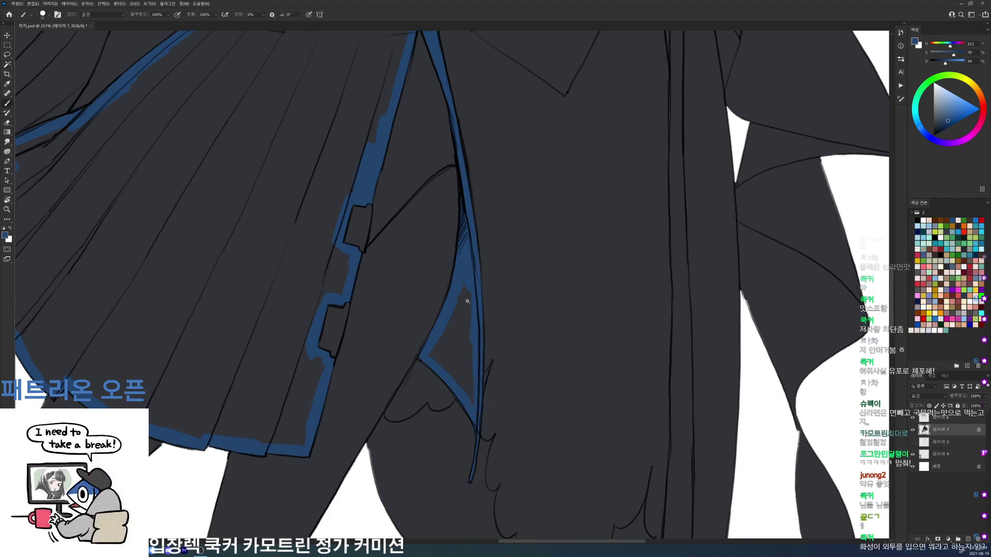
# Step: Select the enclosed dark areas of the skirt and its back panel with the Magic Wand, fill them with blue and deselect
pyautogui.scroll(-4, 470, 300)
pyautogui.press('r')
pyautogui.moveTo(564, 290); pyautogui.dragTo(537, 219)
pyautogui.press('w')
pyautogui.keyDown('shift'); pyautogui.click(376, 355); pyautogui.keyUp('shift')
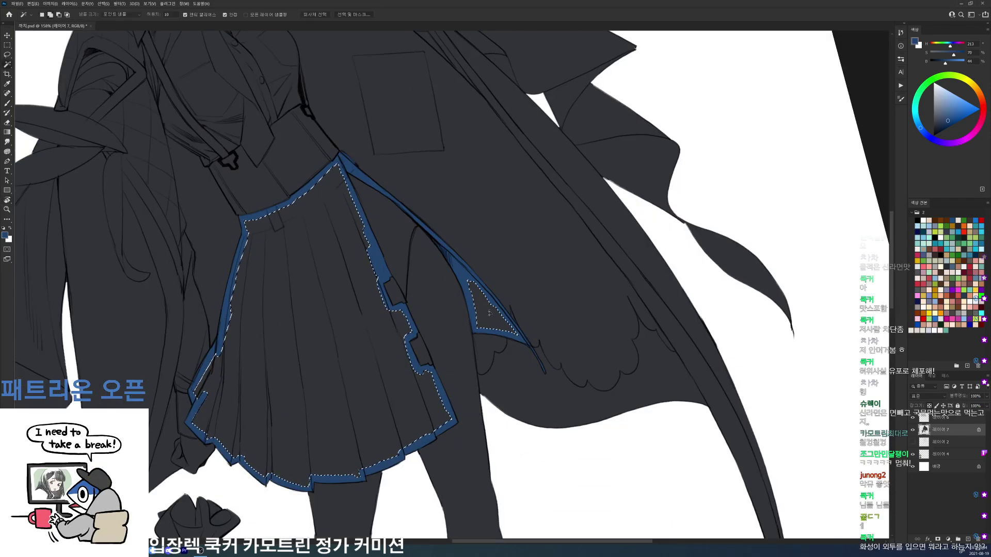
pyautogui.hotkey('alt', 'BackSpace')
pyautogui.hotkey('ctrl', 'd')
# Step: Paint a blue boundary around the lower bend of the coat's billowing cloth beside the skirt, where it meets the trailing dark coat panel
pyautogui.press('r')
pyautogui.moveTo(490, 312); pyautogui.dragTo(786, 279)
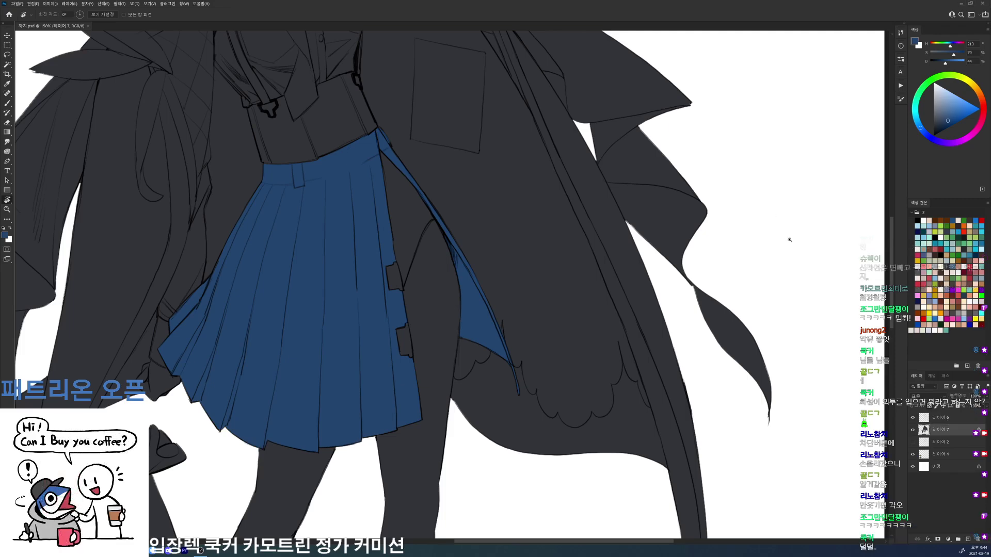
pyautogui.scroll(-4, 789, 235)
pyautogui.moveTo(580, 361); pyautogui.dragTo(672, 188)
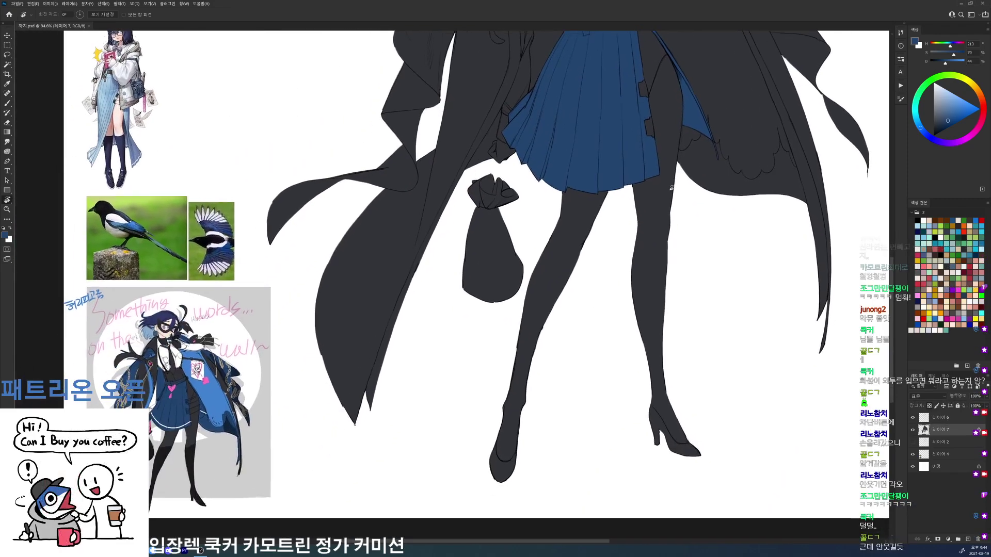
pyautogui.moveTo(690, 269); pyautogui.dragTo(657, 472)
pyautogui.scroll(3, 403, 431)
pyautogui.press('b')
pyautogui.moveTo(315, 425)
pyautogui.mouseDown()
pyautogui.moveTo(350, 432)
pyautogui.moveTo(313, 429)
pyautogui.mouseUp()
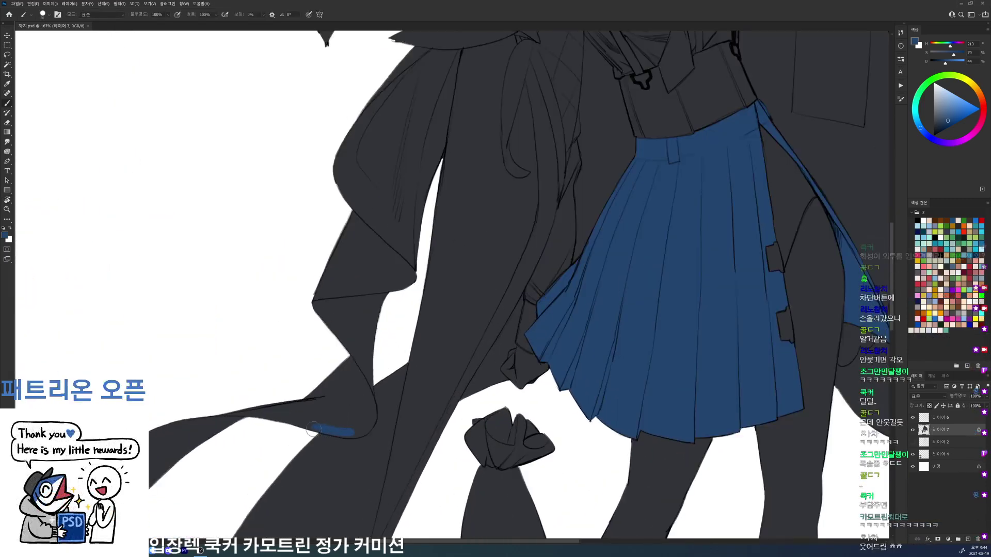
pyautogui.moveTo(344, 435); pyautogui.dragTo(371, 426)
pyautogui.moveTo(366, 384)
pyautogui.mouseDown()
pyautogui.moveTo(371, 417)
pyautogui.moveTo(377, 338)
pyautogui.mouseUp()
pyautogui.keyDown('alt'); pyautogui.click(339, 445); pyautogui.keyUp('alt')
pyautogui.hotkey('ctrl', 'z')
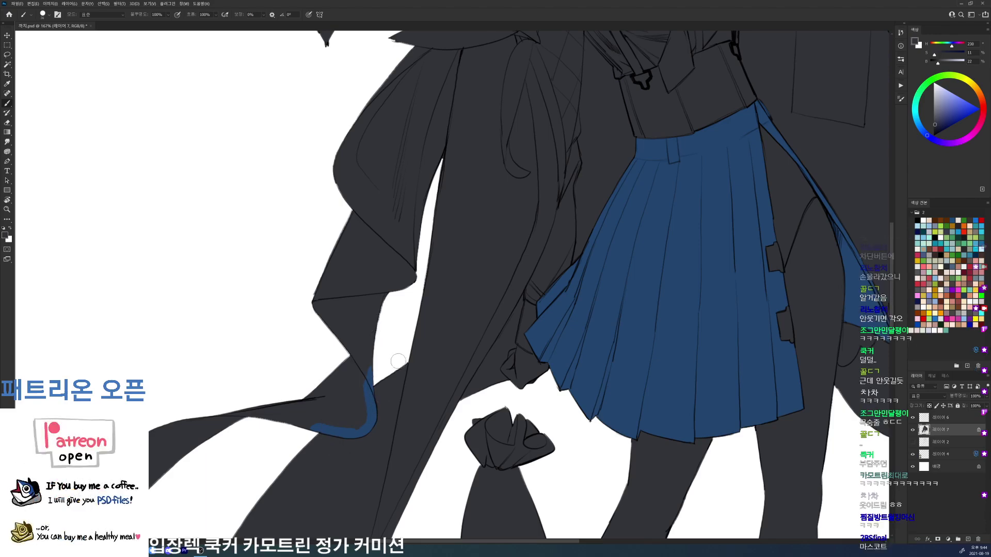
pyautogui.keyDown('alt'); pyautogui.click(372, 399); pyautogui.keyUp('alt')
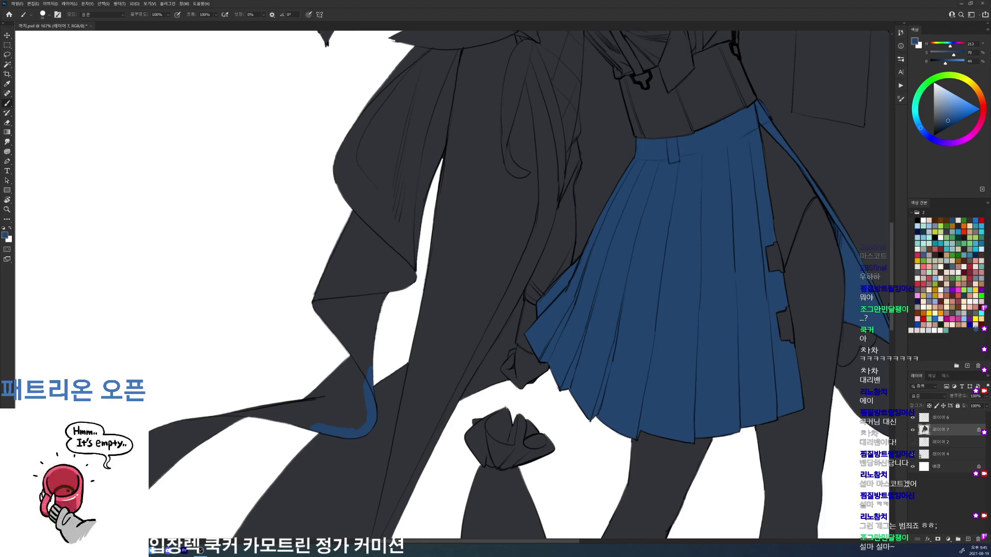
# Step: Close the billowing cloth's upper edge below the bow in blue, then select its dark area with the Magic Wand, fill it and deselect
pyautogui.press('space')
pyautogui.moveTo(414, 137); pyautogui.dragTo(418, 229)
pyautogui.press('r')
pyautogui.moveTo(429, 152)
pyautogui.mouseDown()
pyautogui.moveTo(343, 205)
pyautogui.moveTo(359, 184)
pyautogui.mouseUp()
pyautogui.hotkey('ctrl', 'z')
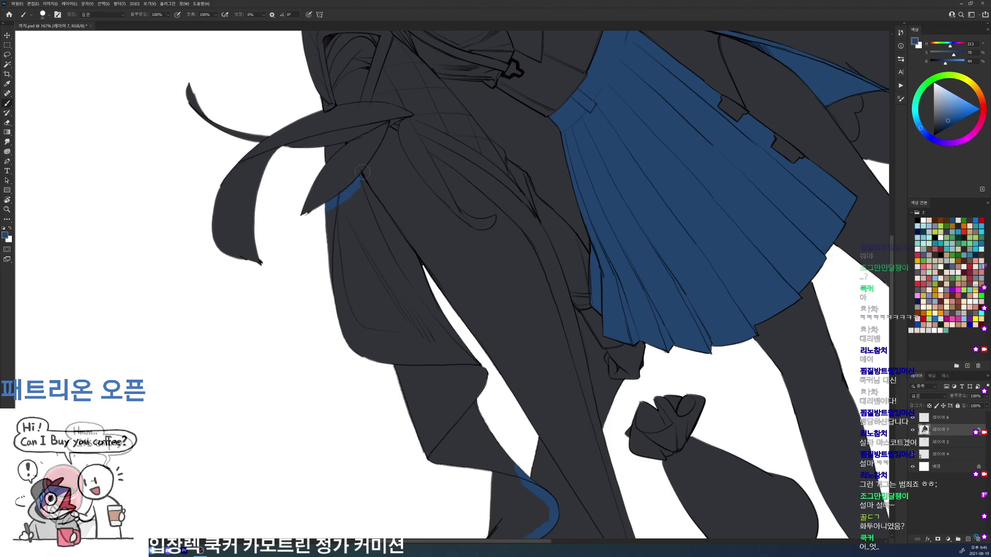
pyautogui.moveTo(361, 179); pyautogui.dragTo(404, 250)
pyautogui.press('w')
pyautogui.click(402, 272)
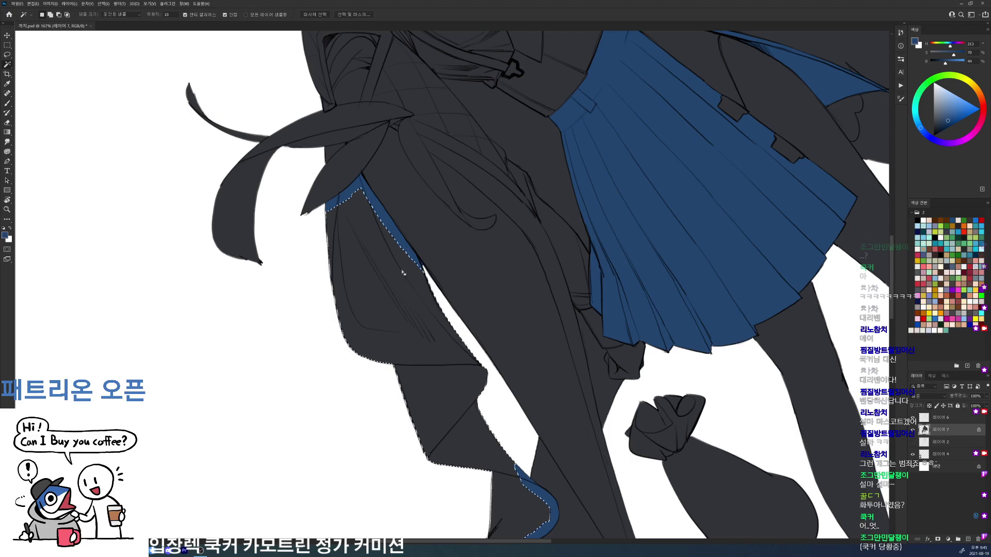
pyautogui.hotkey('alt', 'Delete')
pyautogui.hotkey('ctrl', 'd')
# Step: Paint the cloth showing between the bow's leaves blue and outline the sleeve inside the coat's shoulder opening
pyautogui.press('r')
pyautogui.moveTo(673, 248); pyautogui.dragTo(606, 398)
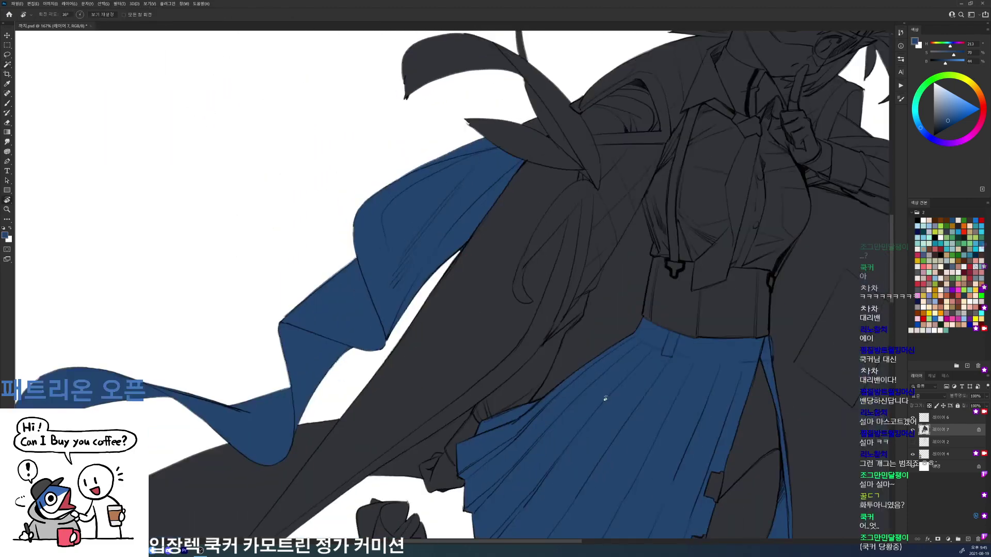
pyautogui.moveTo(619, 321); pyautogui.dragTo(553, 426)
pyautogui.moveTo(542, 162); pyautogui.dragTo(580, 201)
pyautogui.moveTo(471, 224); pyautogui.dragTo(482, 231)
pyautogui.press('b')
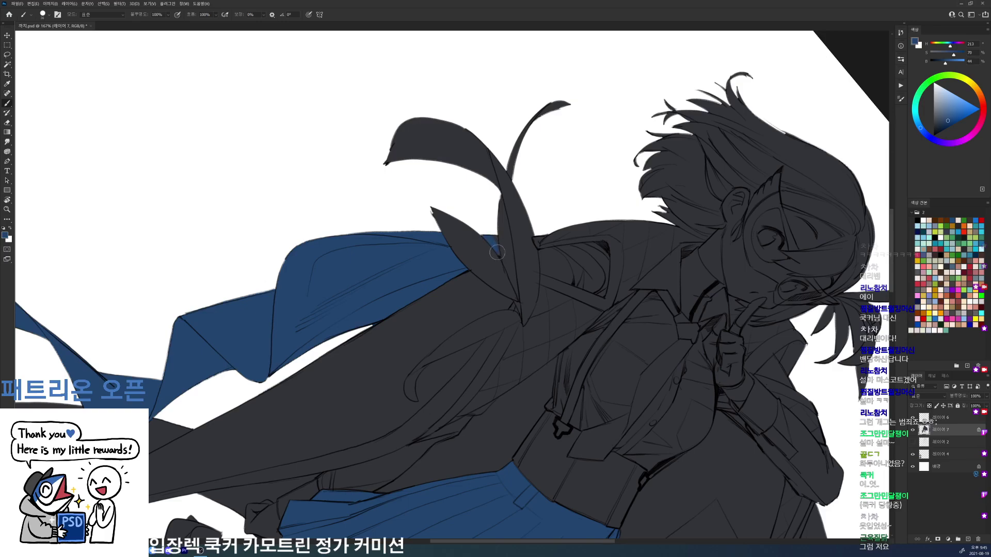
pyautogui.hotkey('ctrl', '0')
pyautogui.press('r')
pyautogui.moveTo(708, 261); pyautogui.dragTo(617, 98)
pyautogui.moveTo(479, 141); pyautogui.dragTo(491, 150)
pyautogui.press('b')
pyautogui.moveTo(388, 203)
pyautogui.mouseDown()
pyautogui.moveTo(364, 242)
pyautogui.moveTo(378, 258)
pyautogui.moveTo(407, 234)
pyautogui.moveTo(379, 243)
pyautogui.moveTo(391, 202)
pyautogui.moveTo(379, 215)
pyautogui.moveTo(396, 196)
pyautogui.moveTo(423, 215)
pyautogui.mouseUp()
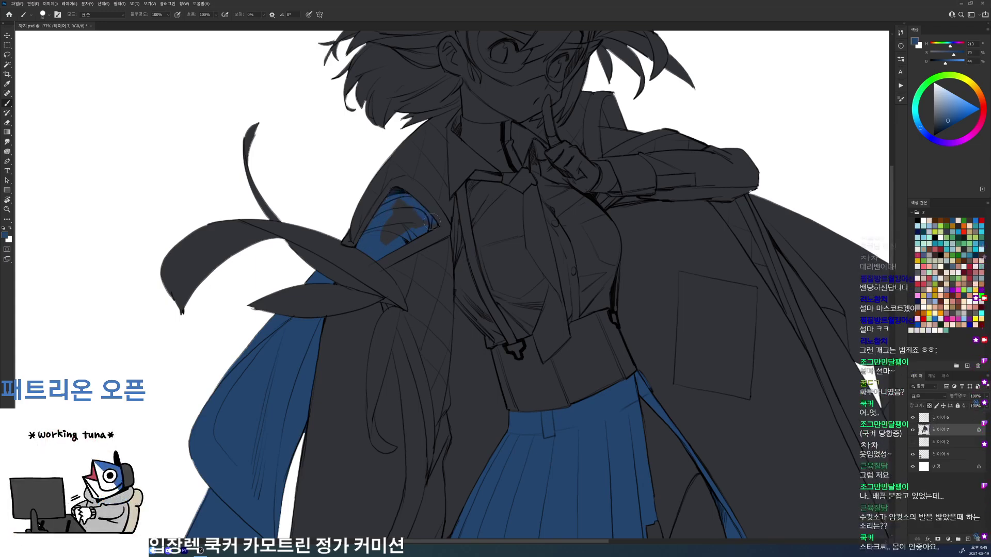
# Step: Select the remaining dark patch of the sleeve in the shoulder opening with the Magic Wand and fill it with blue
pyautogui.press('w')
pyautogui.click(411, 225)
pyautogui.hotkey('alt', 's')
pyautogui.press('g')
pyautogui.hotkey('alt', 'Delete')
# Step: Paint the small piece of cloth between the coat collar and the raised arm blue, cleaning its edges with the sampled dark and blue
pyautogui.hotkey('ctrl', '0')
pyautogui.press('r')
pyautogui.moveTo(854, 163); pyautogui.dragTo(667, 140)
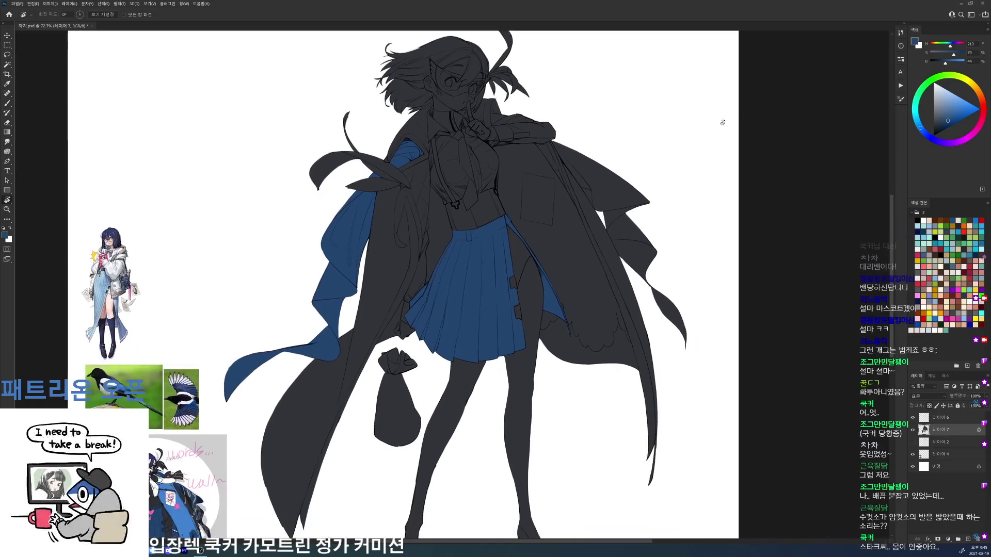
pyautogui.moveTo(496, 97); pyautogui.dragTo(547, 99)
pyautogui.press('b')
pyautogui.moveTo(487, 155)
pyautogui.mouseDown()
pyautogui.moveTo(509, 149)
pyautogui.moveTo(490, 156)
pyautogui.mouseUp()
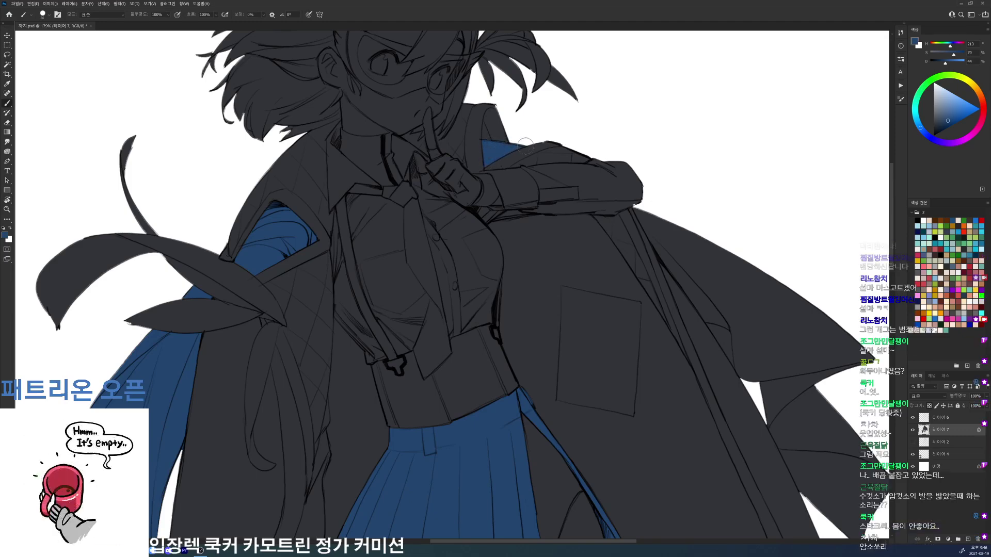
pyautogui.keyDown('alt'); pyautogui.click(499, 164); pyautogui.keyUp('alt')
pyautogui.keyDown('alt'); pyautogui.click(496, 148); pyautogui.keyUp('alt')
# Step: Paint a blue border along the inner edge of the flowing cloth below the raised elbow, following the coat's long outer edge downward
pyautogui.moveTo(721, 207); pyautogui.dragTo(643, 175)
pyautogui.moveTo(560, 178)
pyautogui.mouseDown()
pyautogui.moveTo(644, 298)
pyautogui.moveTo(608, 217)
pyautogui.mouseUp()
pyautogui.hotkey('ctrl', 'z')
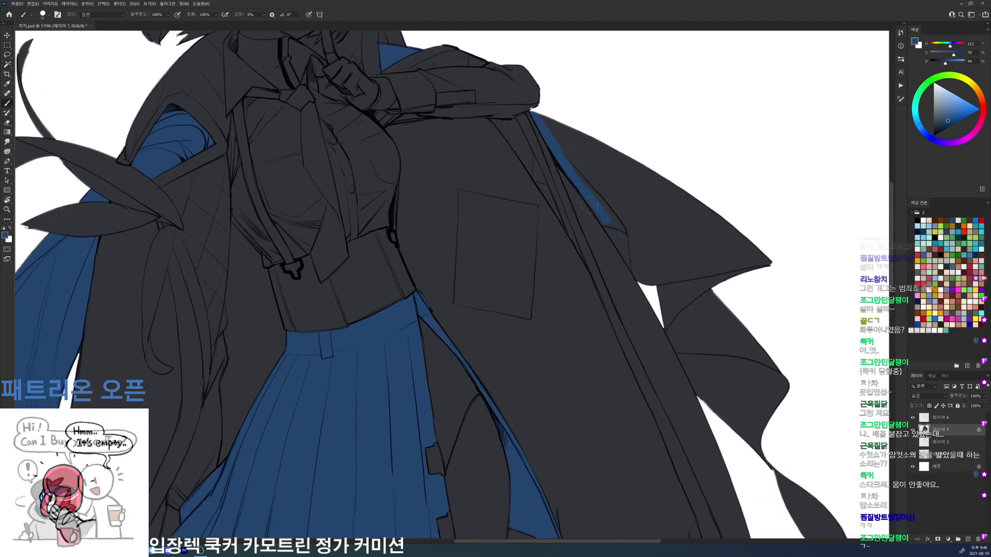
pyautogui.moveTo(574, 179); pyautogui.dragTo(645, 283)
pyautogui.scroll(-5, 672, 299)
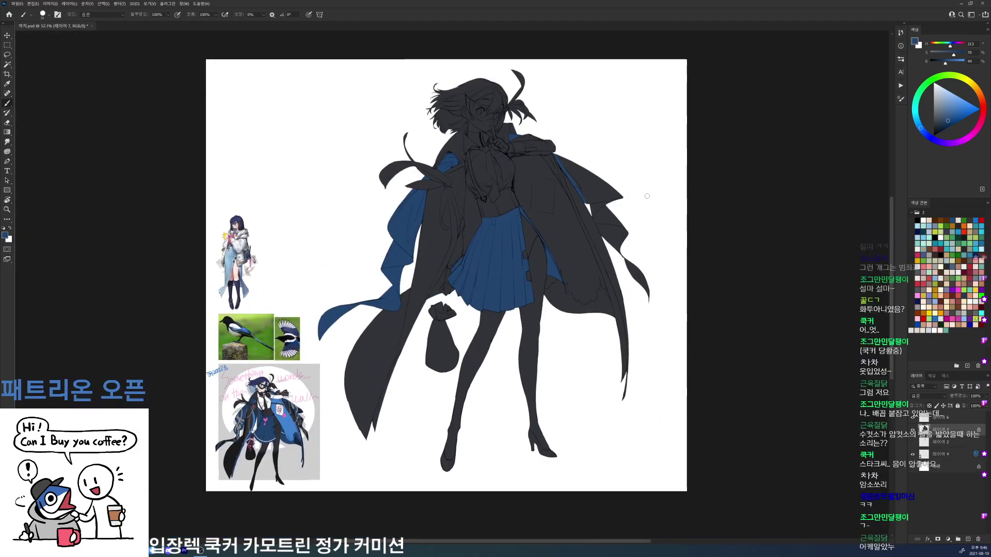
pyautogui.scroll(5, 648, 196)
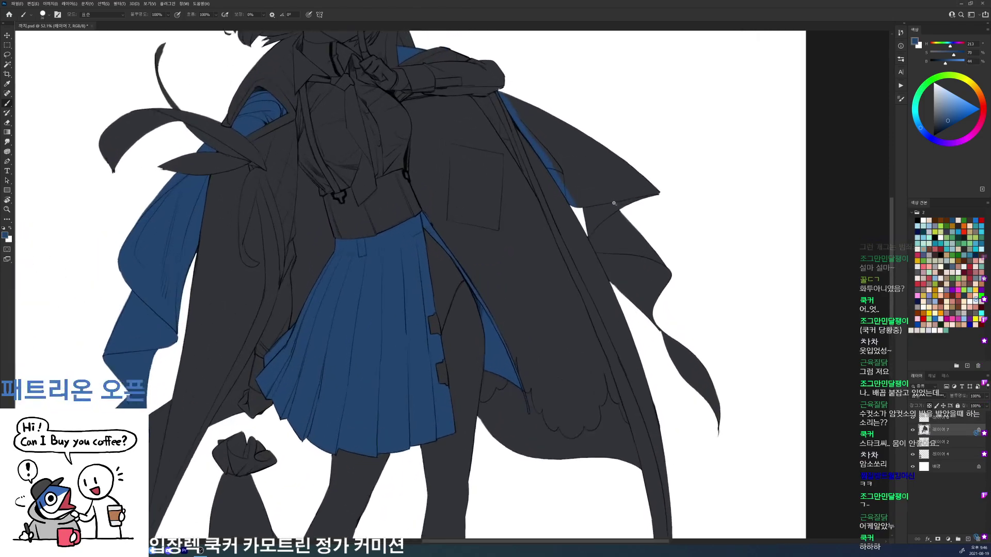
pyautogui.moveTo(582, 221); pyautogui.dragTo(608, 276)
pyautogui.keyDown('alt'); pyautogui.click(594, 258); pyautogui.keyUp('alt')
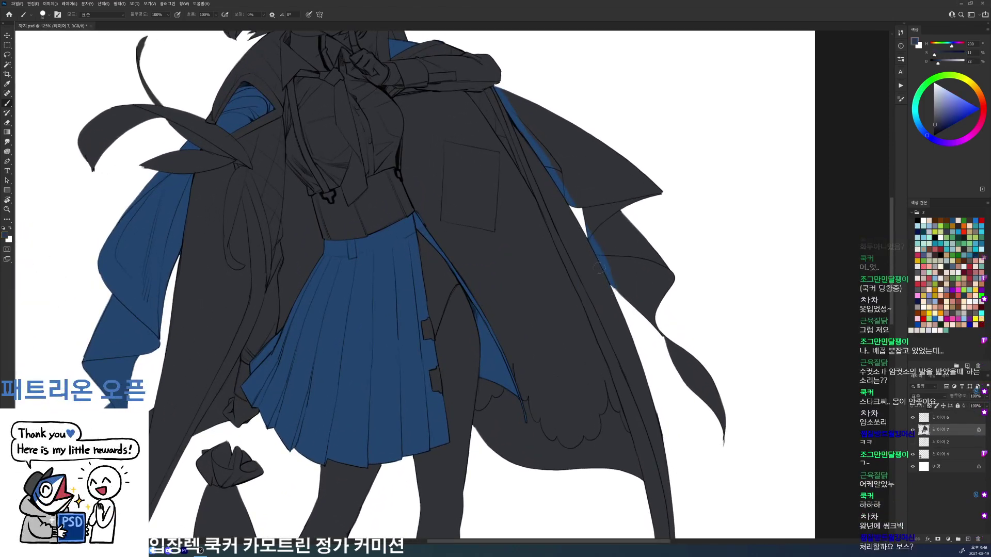
pyautogui.keyDown('alt'); pyautogui.click(600, 257); pyautogui.keyUp('alt')
# Step: Select the enclosed dark cloth and its ribbon-like tail with the Magic Wand, fill it with blue and deselect
pyautogui.press('w')
pyautogui.click(633, 258)
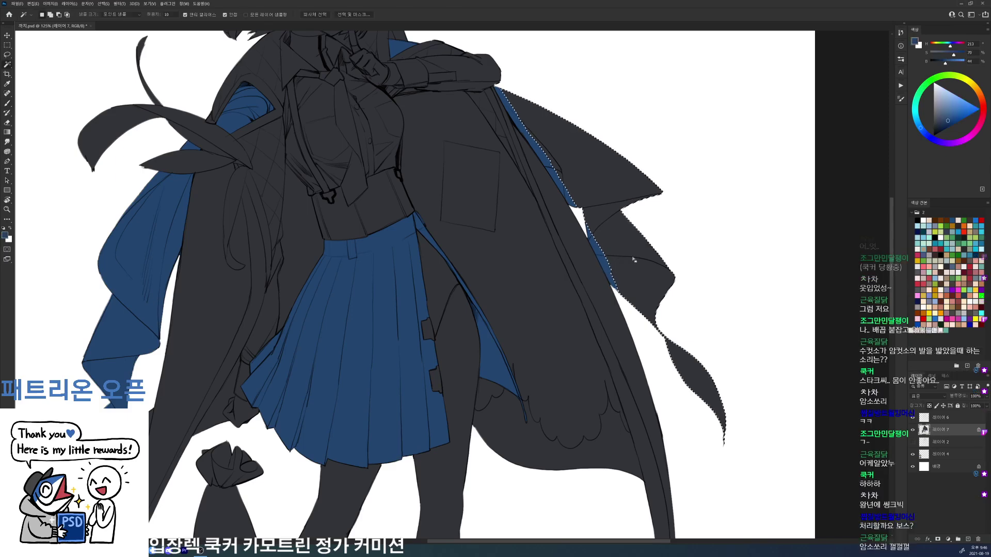
pyautogui.hotkey('alt', 's')
pyautogui.press('Escape')
pyautogui.hotkey('alt', 'BackSpace')
pyautogui.hotkey('ctrl', 'd')
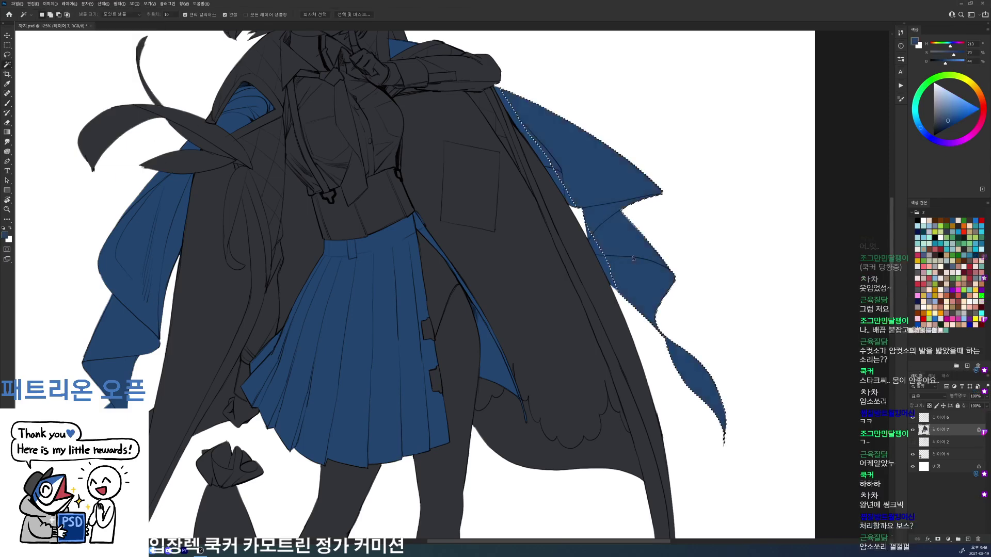
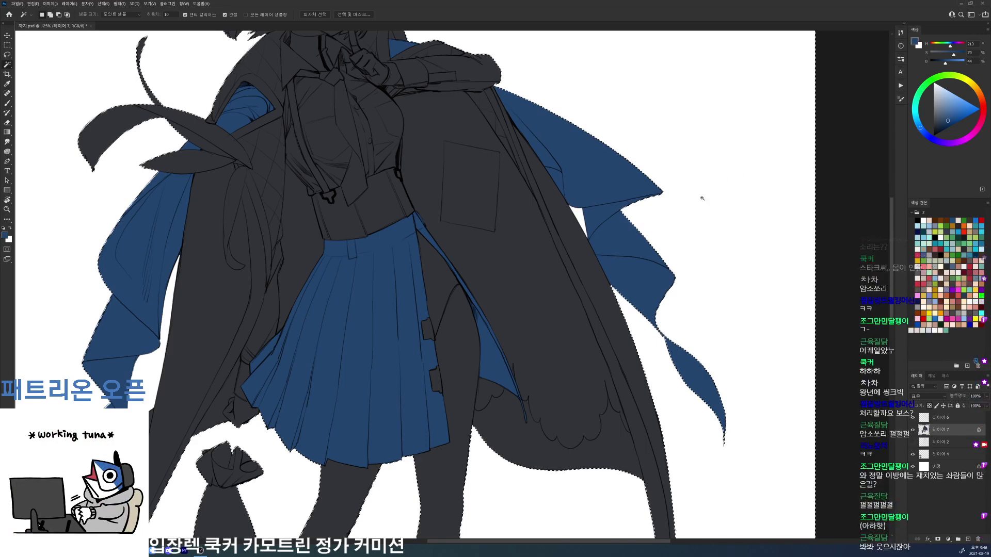
# Step: Sample the dark indigo hair colour from the reference sketch and paint the lower edge of the hair just behind the ear
pyautogui.scroll(-5, 699, 200)
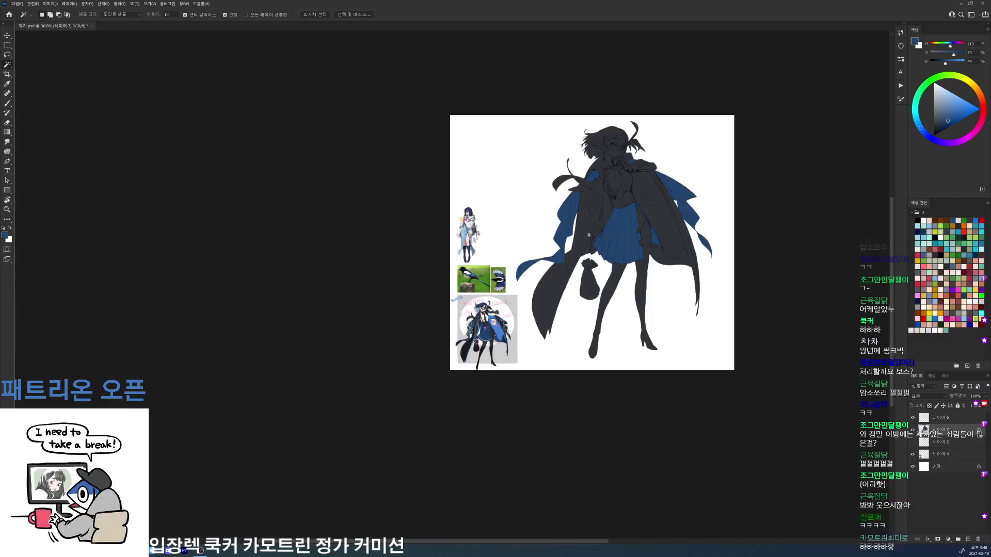
pyautogui.scroll(5, 508, 307)
pyautogui.press('b')
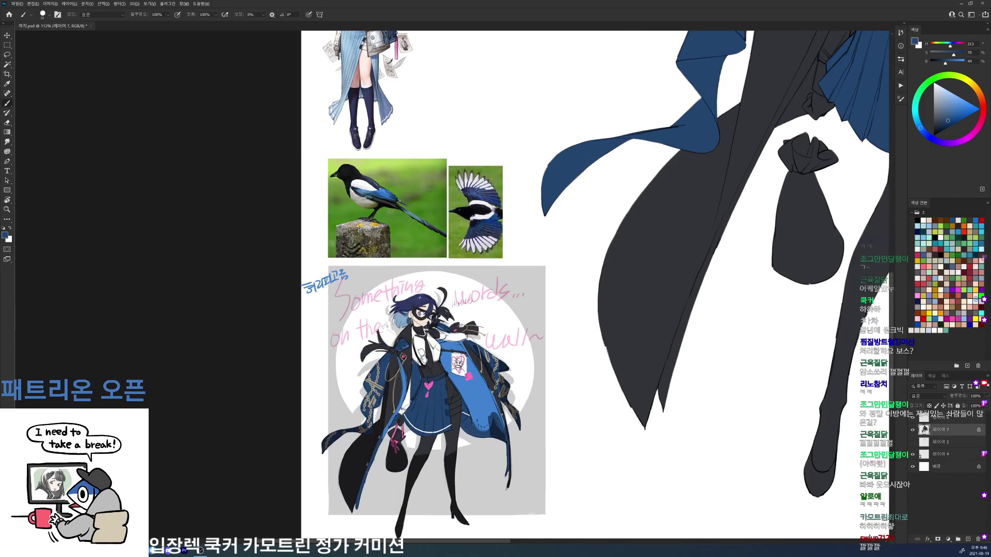
pyautogui.keyDown('alt'); pyautogui.click(420, 299); pyautogui.keyUp('alt')
pyautogui.moveTo(691, 135); pyautogui.dragTo(459, 363)
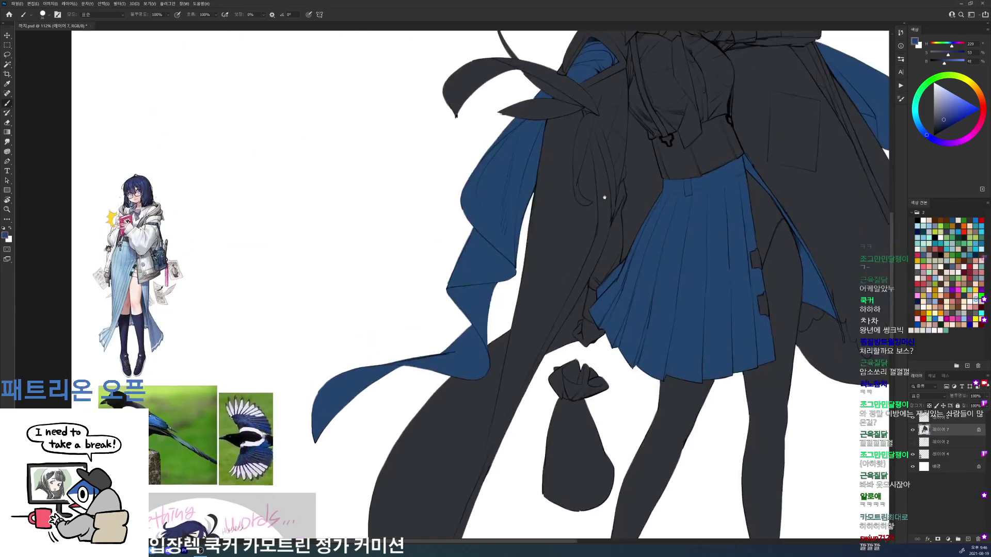
pyautogui.moveTo(577, 210); pyautogui.dragTo(475, 380)
pyautogui.moveTo(578, 243); pyautogui.dragTo(543, 328)
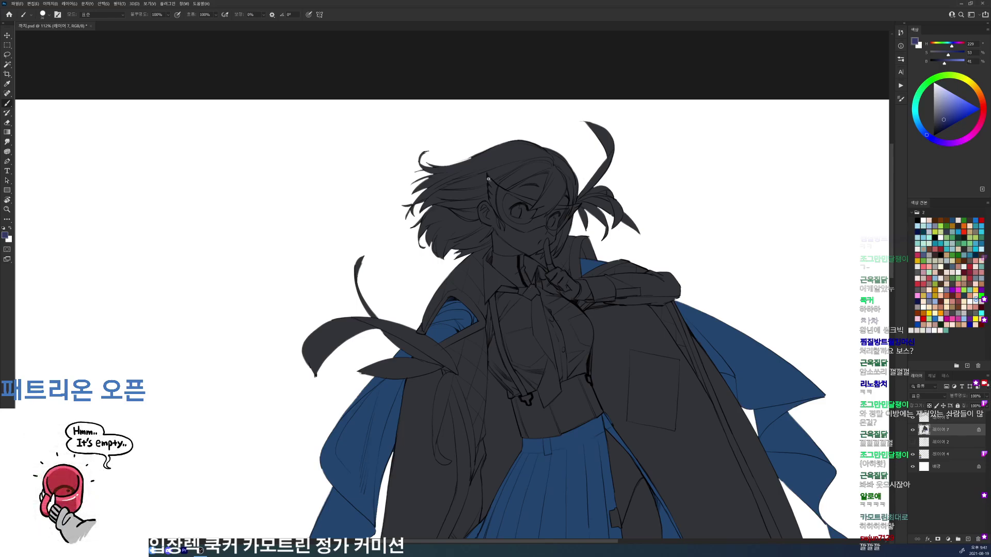
pyautogui.moveTo(487, 179); pyautogui.dragTo(537, 179)
pyautogui.moveTo(458, 232)
pyautogui.mouseDown()
pyautogui.moveTo(467, 273)
pyautogui.moveTo(462, 238)
pyautogui.moveTo(422, 238)
pyautogui.moveTo(464, 237)
pyautogui.mouseUp()
pyautogui.hotkey('ctrl', 'z')
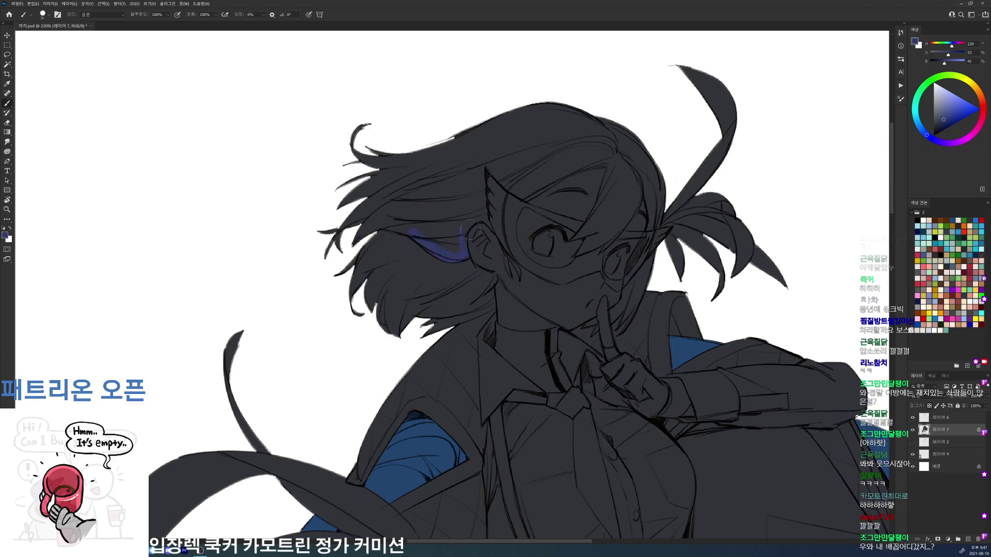
# Step: Continue the indigo hair border over the ear, around the mask's wing tip and along the fringe parting, saving the file along the way
pyautogui.moveTo(490, 226); pyautogui.dragTo(481, 165)
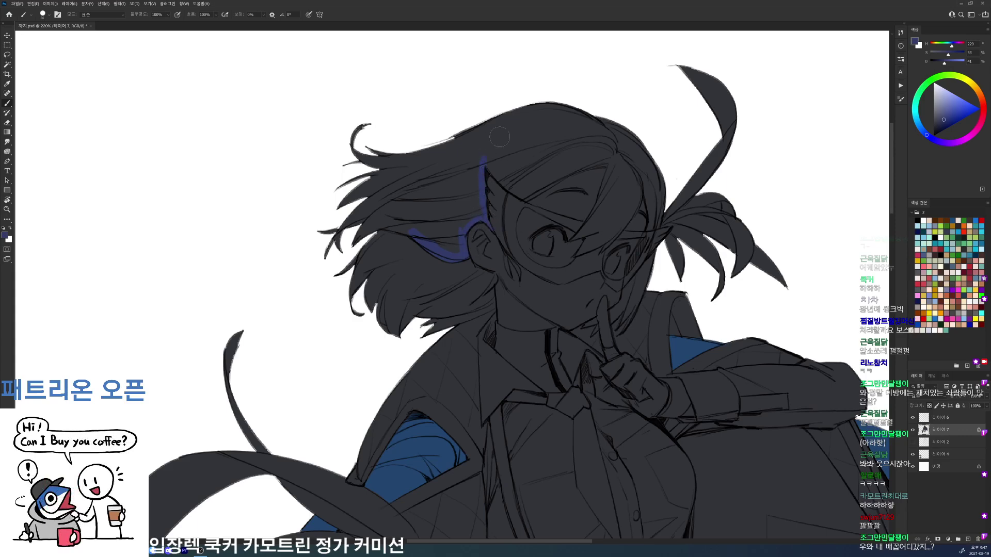
pyautogui.hotkey('ctrl', 's')
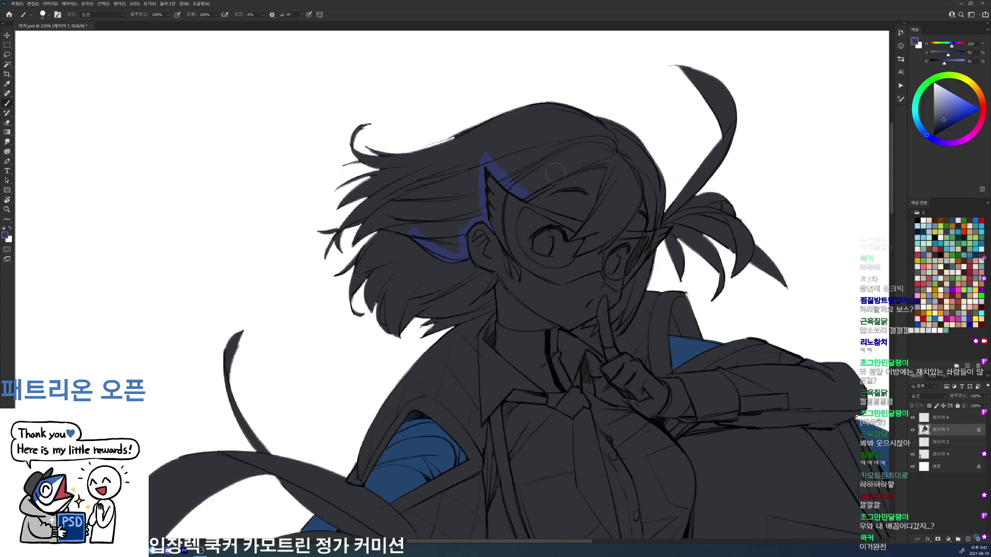
pyautogui.moveTo(523, 195); pyautogui.dragTo(612, 150)
pyautogui.moveTo(615, 154); pyautogui.dragTo(586, 225)
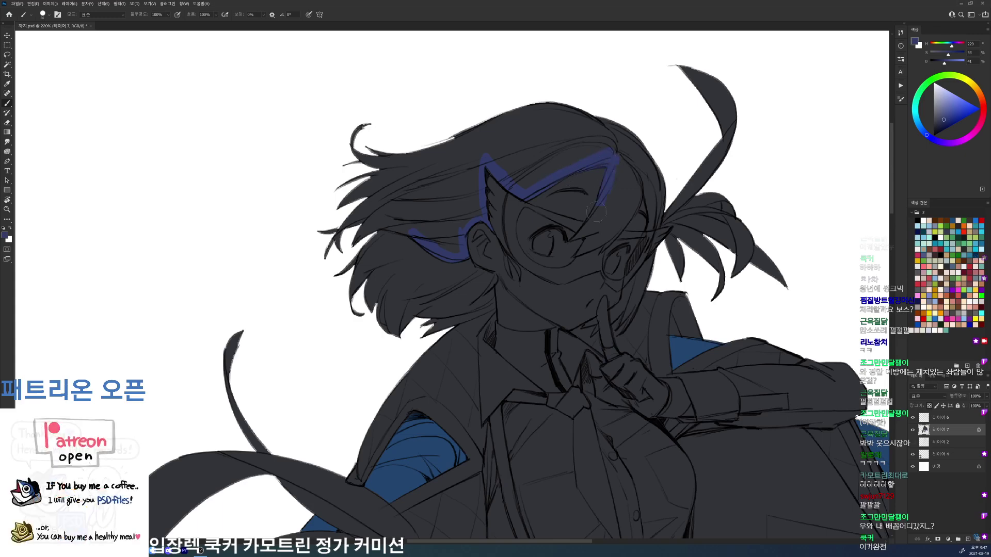
# Step: Resample the indigo and fill in the pointed tip of the fringe strand hanging between the eyes
pyautogui.keyDown('alt'); pyautogui.click(578, 227); pyautogui.keyUp('alt')
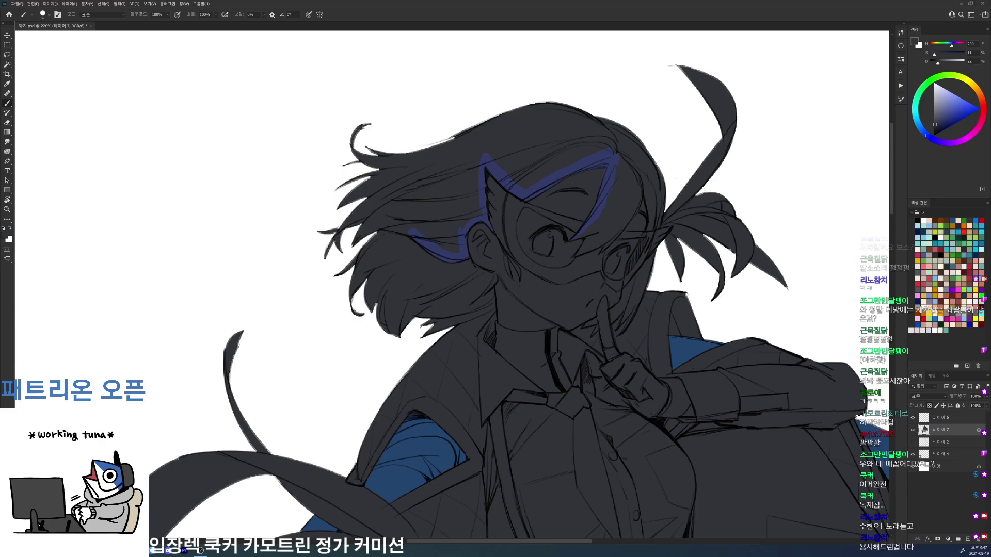
pyautogui.keyDown('alt'); pyautogui.click(611, 164); pyautogui.keyUp('alt')
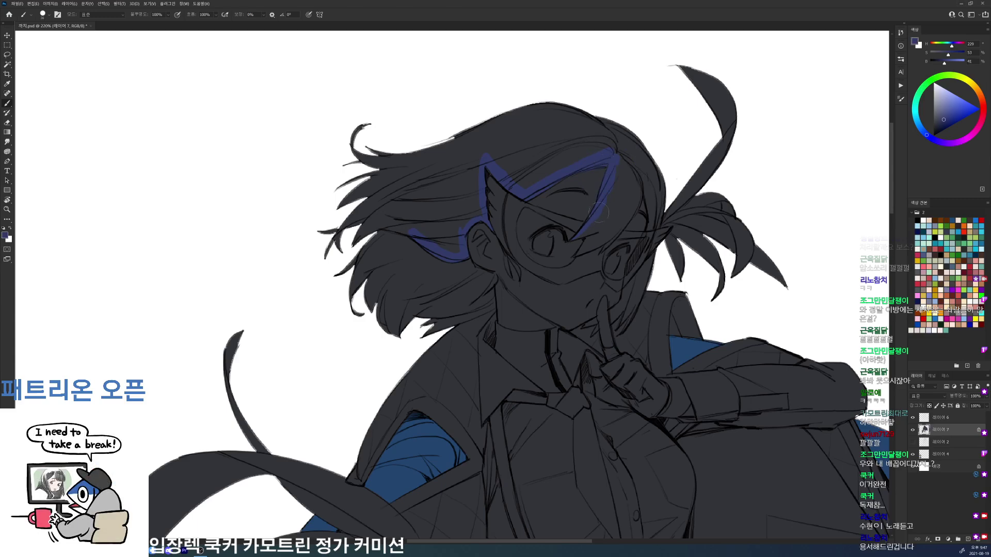
pyautogui.moveTo(604, 212); pyautogui.dragTo(581, 252)
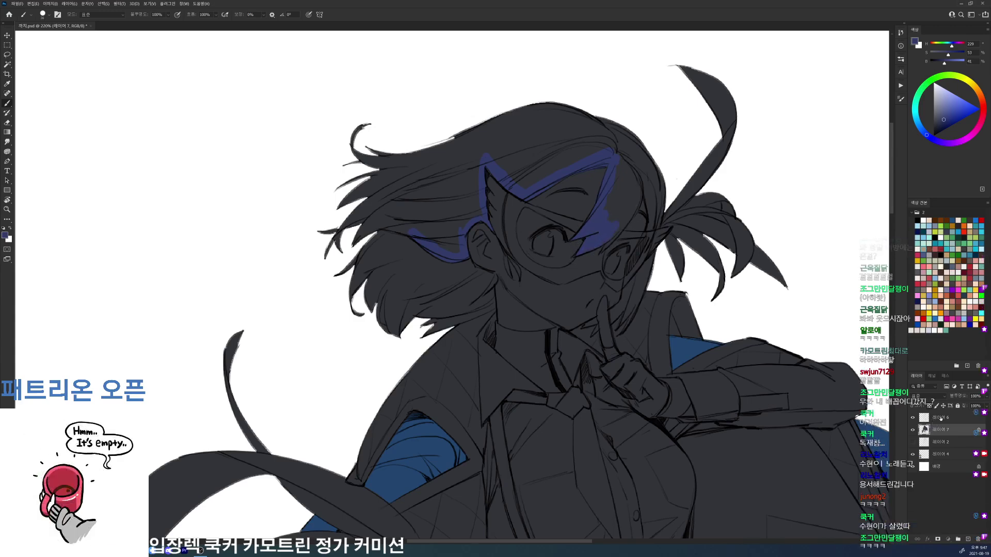
# Step: On line-art layer 레이어 6, choose a finer brush preset with default black and rework the iris lines of the eyes with Brush and Eraser
pyautogui.click(941, 418)
pyautogui.rightClick(669, 278)
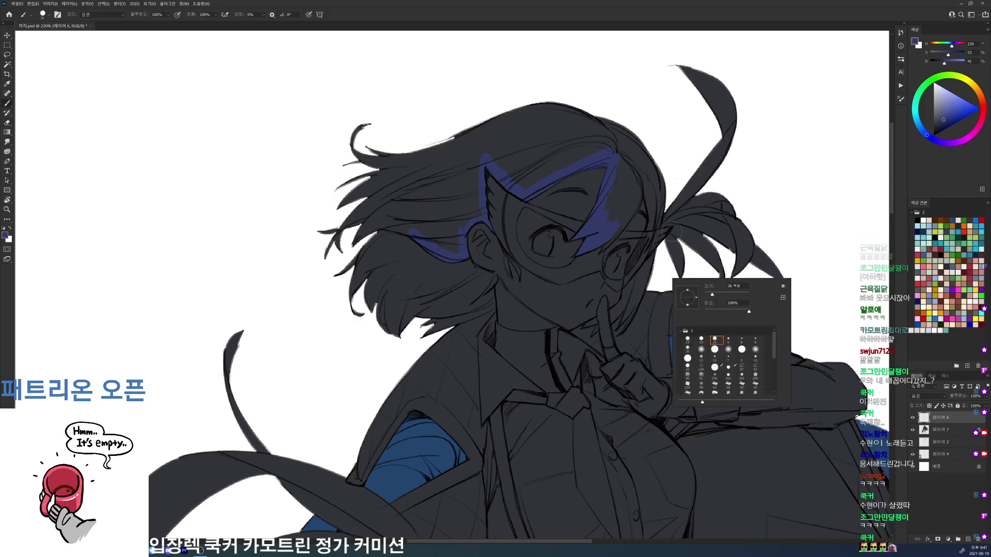
pyautogui.doubleClick(729, 340)
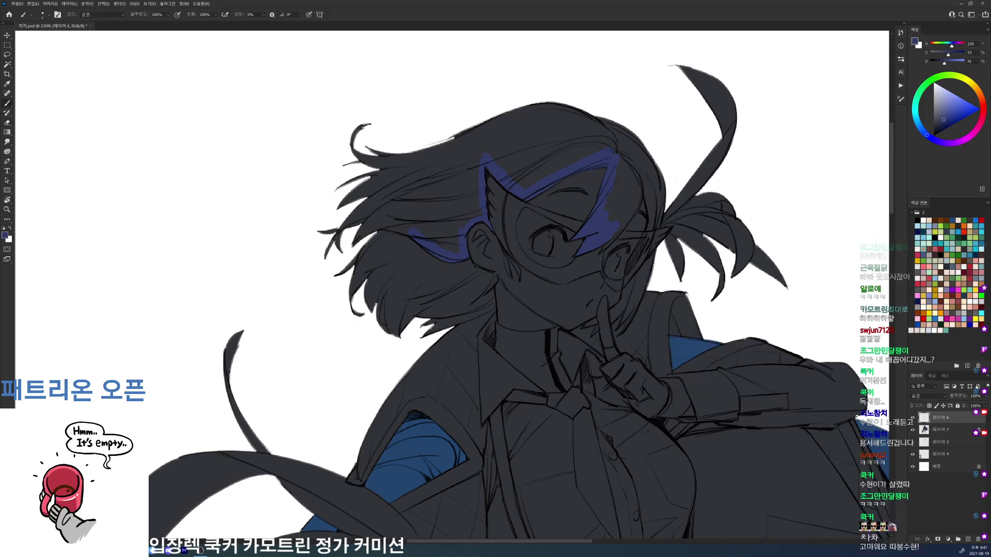
pyautogui.press('d')
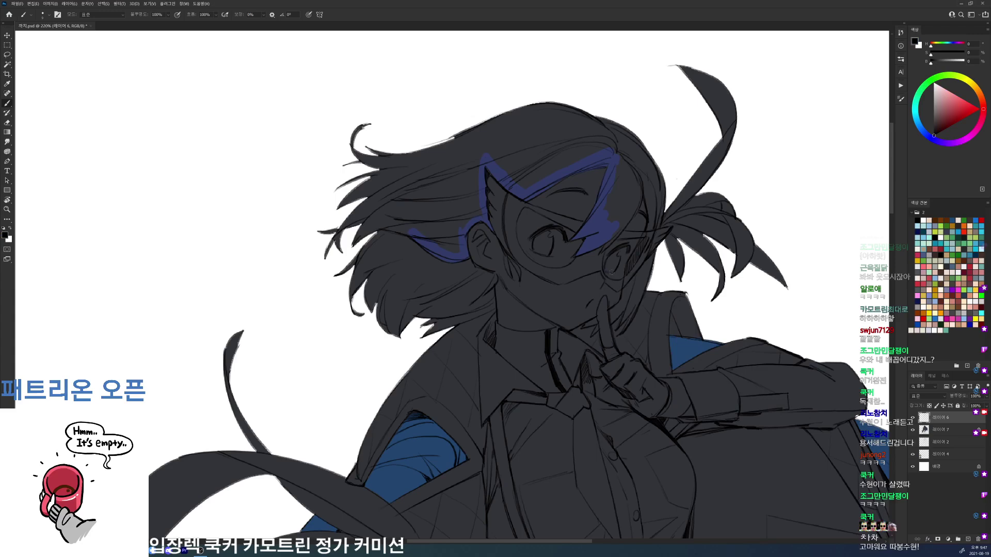
pyautogui.press('b')
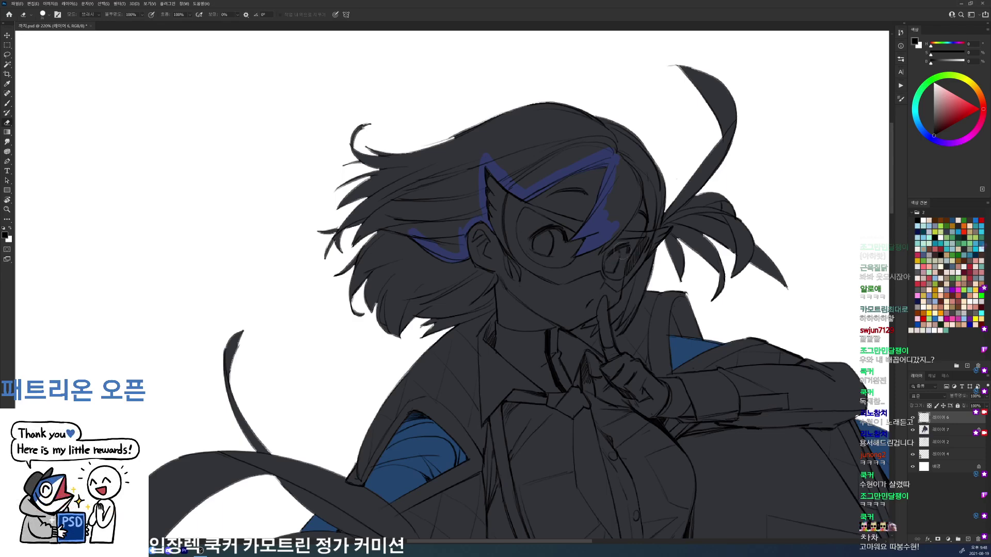
pyautogui.press('e')
pyautogui.press('b')
pyautogui.press('e')
# Step: Return to fill layer 레이어 7, resample the indigo and outline the fringe strands beside the far eye and temple
pyautogui.click(945, 430)
pyautogui.press('b')
pyautogui.rightClick(677, 241)
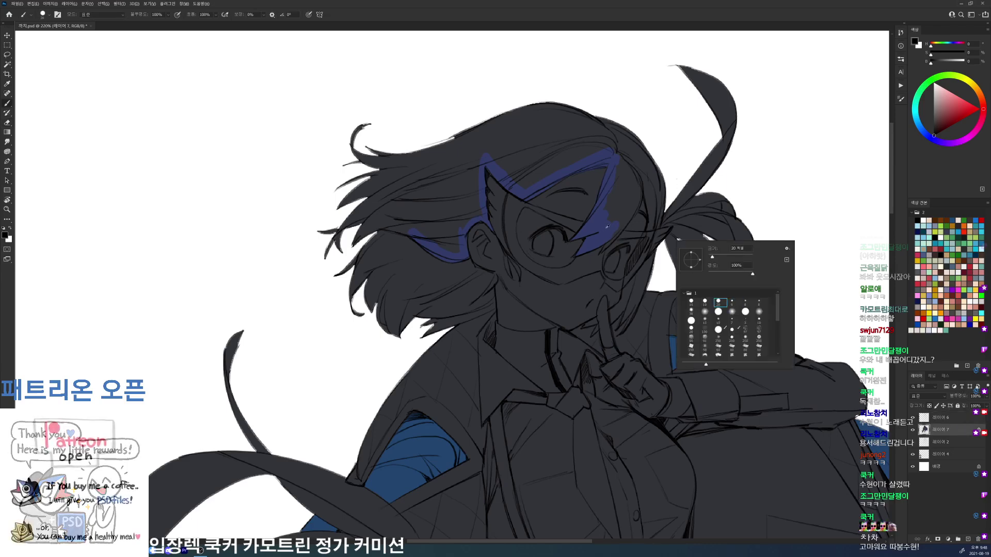
pyautogui.keyDown('alt'); pyautogui.click(615, 200); pyautogui.keyUp('alt')
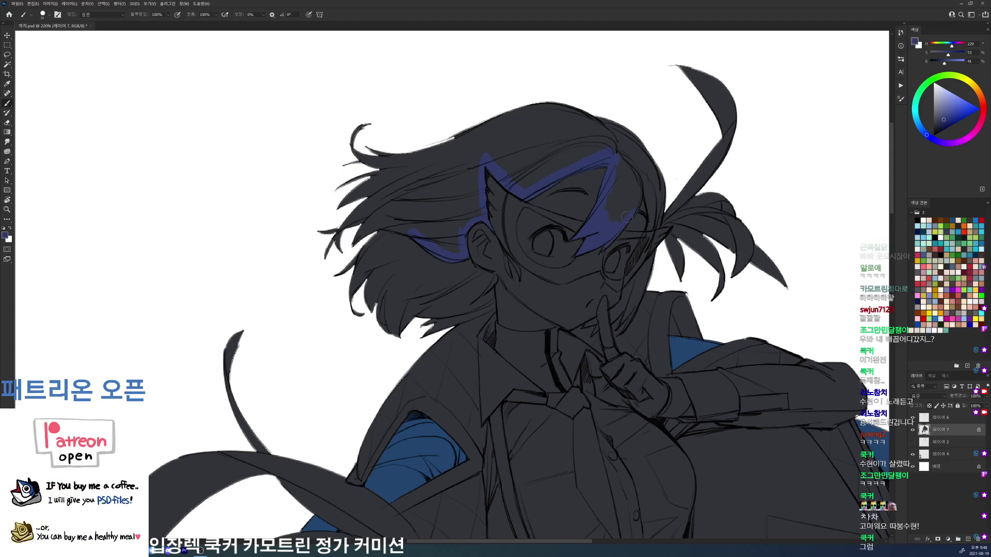
pyautogui.moveTo(642, 179); pyautogui.dragTo(650, 214)
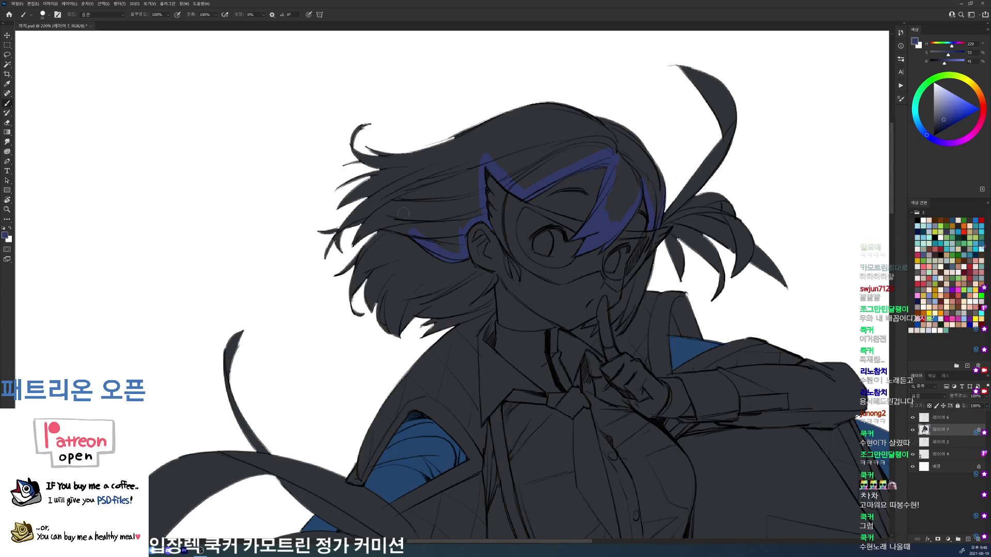
# Step: Close the indigo border at the back strand's tip, select the enclosed upper hair with the Magic Wand and fill it with indigo
pyautogui.press('w')
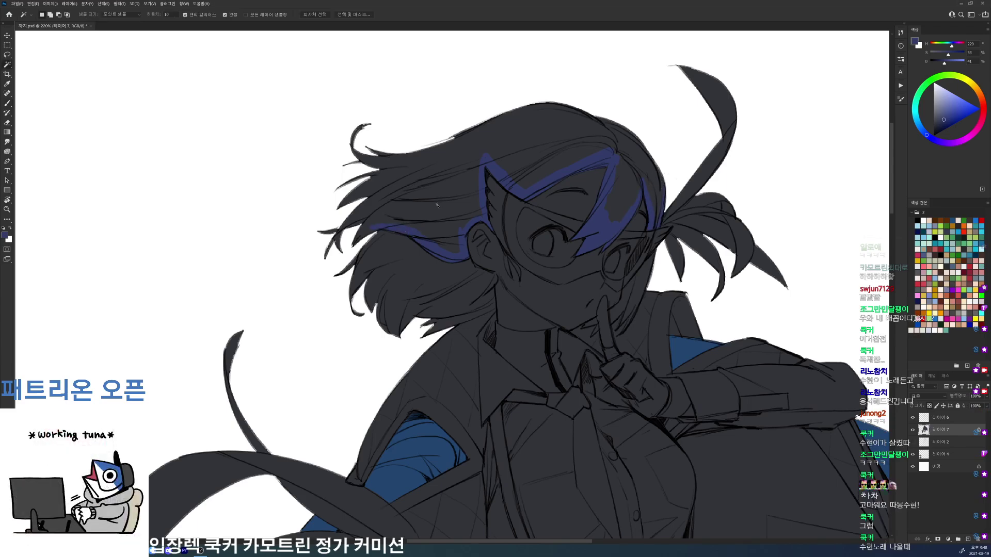
pyautogui.click(622, 165)
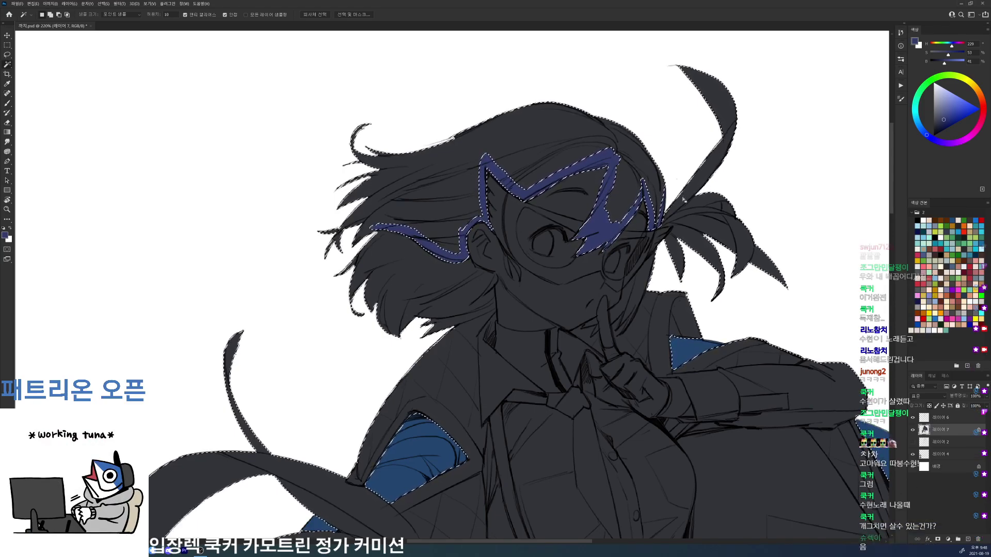
pyautogui.hotkey('ctrl', 'd')
pyautogui.press('b')
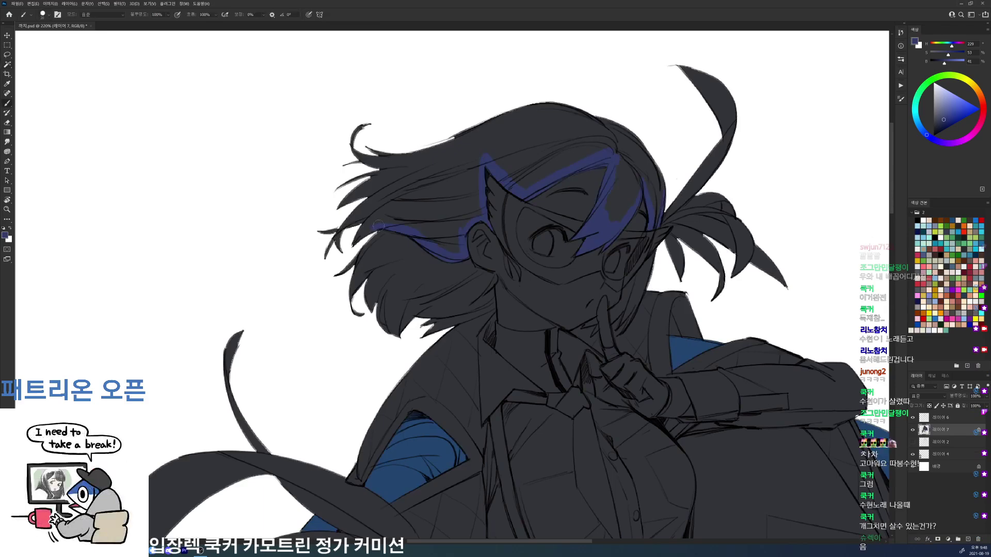
pyautogui.press('w')
pyautogui.click(391, 210)
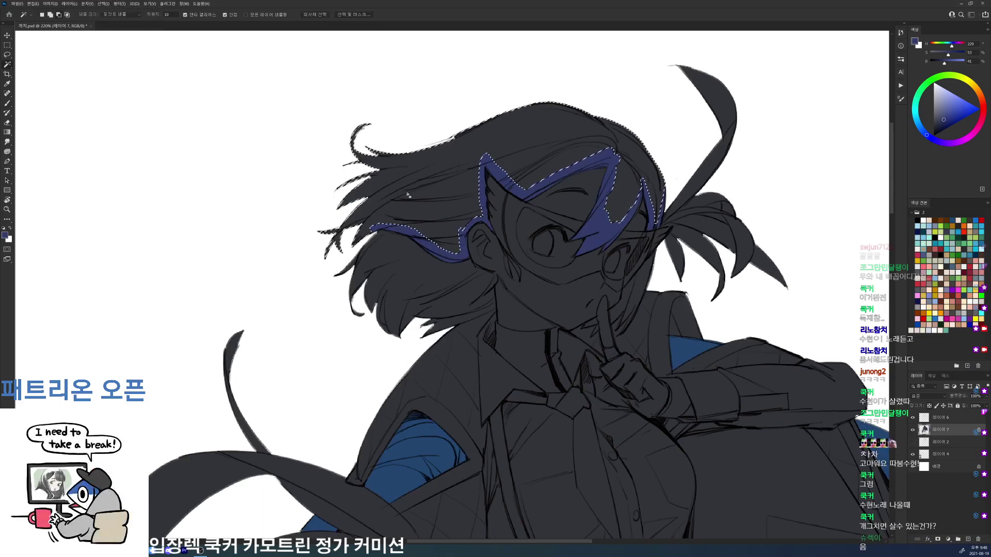
pyautogui.hotkey('alt', 'BackSpace')
pyautogui.hotkey('ctrl', 'd')
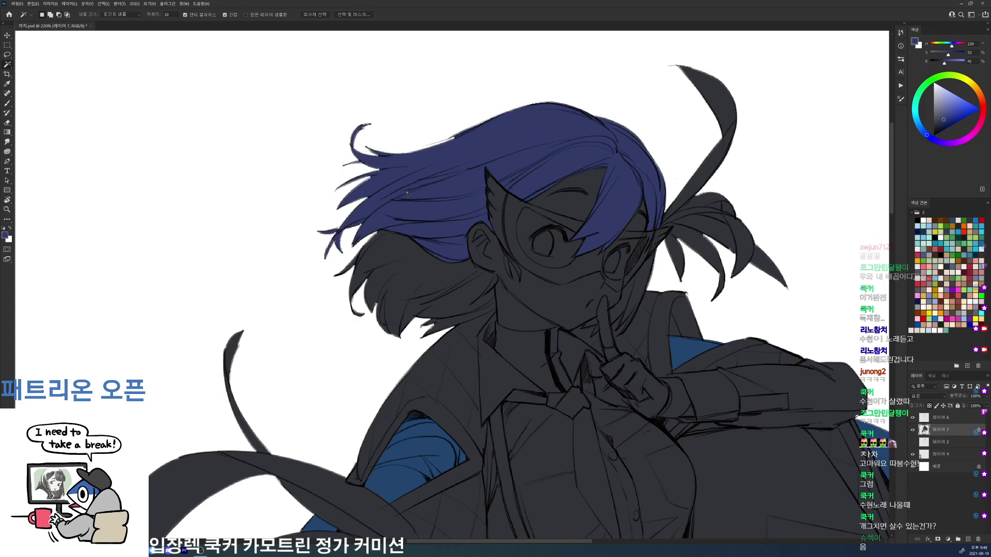
# Step: Erase the dark fill from the small gap enclosed by the feathers of the ornament behind the head
pyautogui.moveTo(649, 349); pyautogui.dragTo(635, 378)
pyautogui.moveTo(724, 260); pyautogui.dragTo(774, 260)
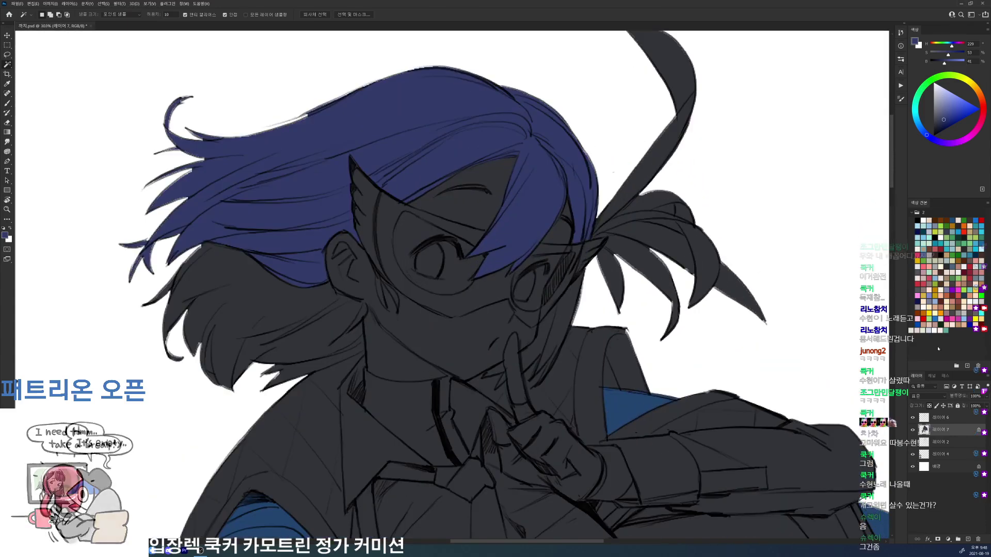
pyautogui.press('e')
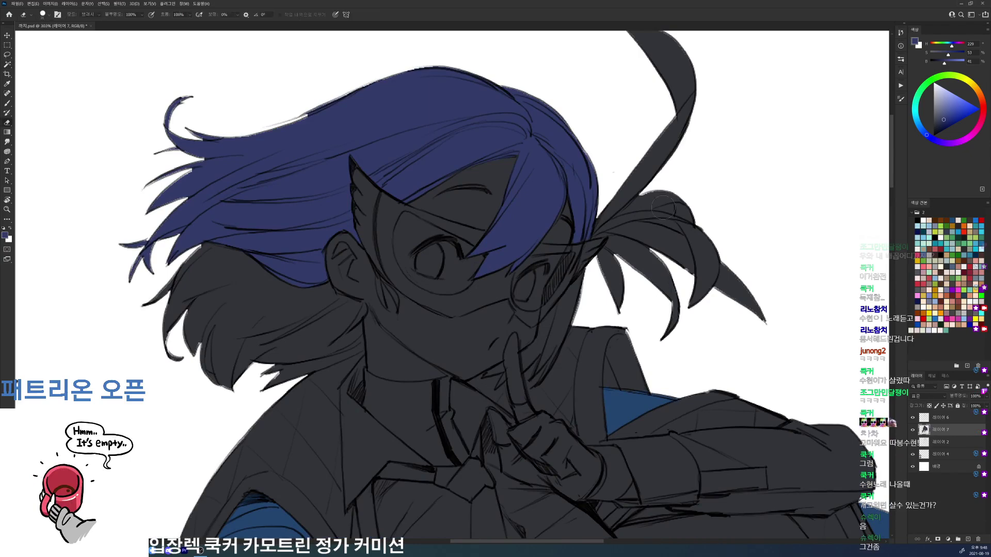
pyautogui.moveTo(659, 210); pyautogui.dragTo(656, 211)
pyautogui.press('w')
pyautogui.click(706, 183)
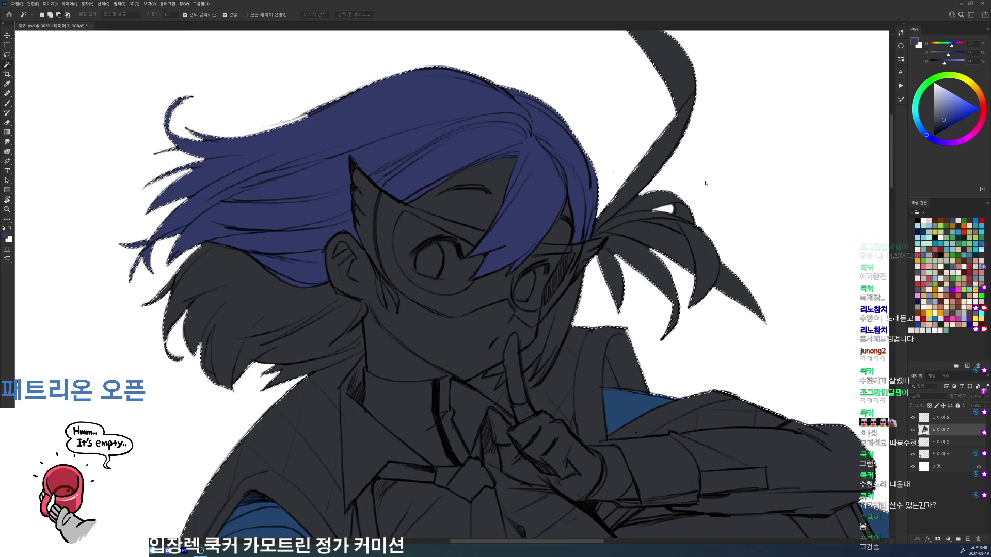
pyautogui.hotkey('ctrl', 'd')
pyautogui.moveTo(860, 378); pyautogui.dragTo(660, 312)
pyautogui.click(837, 334)
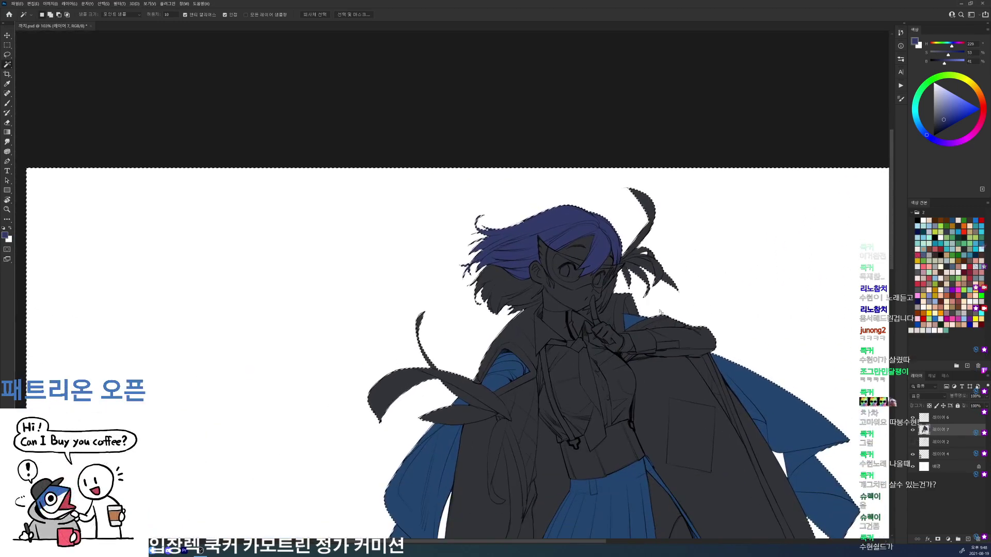
pyautogui.scroll(2, 692, 255)
pyautogui.hotkey('ctrl', 'd')
pyautogui.click(690, 226)
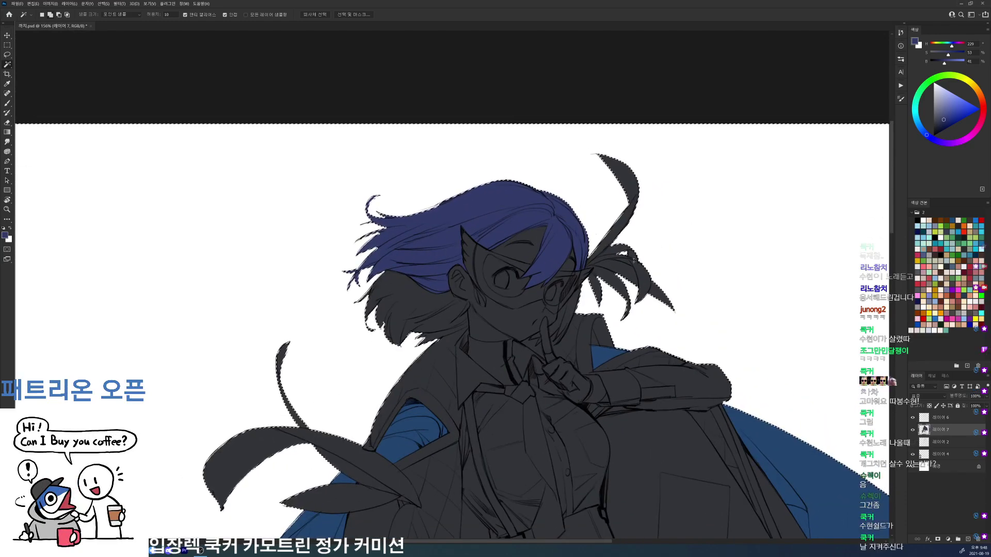
pyautogui.hotkey('ctrl', 'd')
# Step: On line-art layer 레이어 6, select the empty background around the figure with the Magic Wand and inspect the selection along the coat and legs
pyautogui.hotkey('alt', ']')
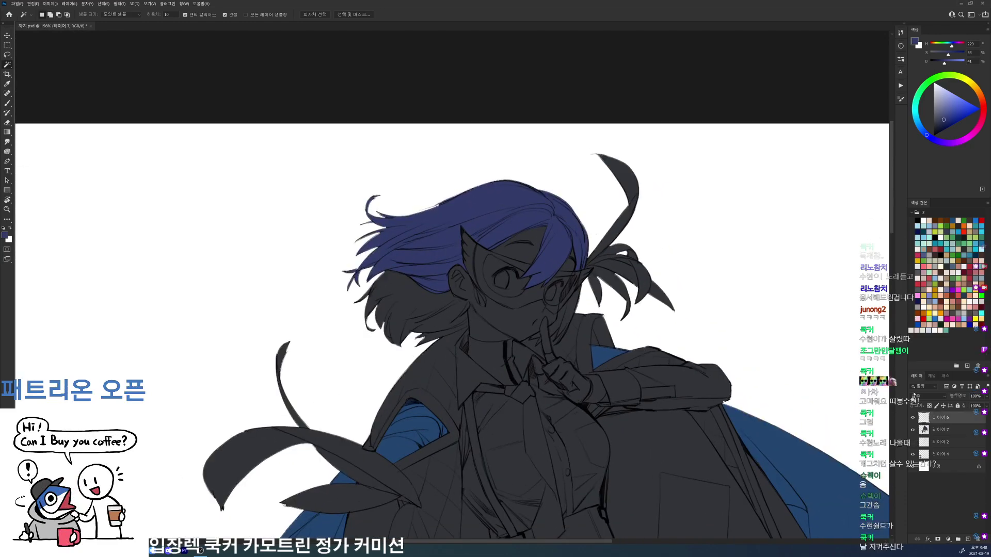
pyautogui.click(758, 279)
pyautogui.moveTo(373, 537); pyautogui.dragTo(458, 310)
pyautogui.scroll(-10, 531, 161)
pyautogui.hscroll(5, 531, 162)
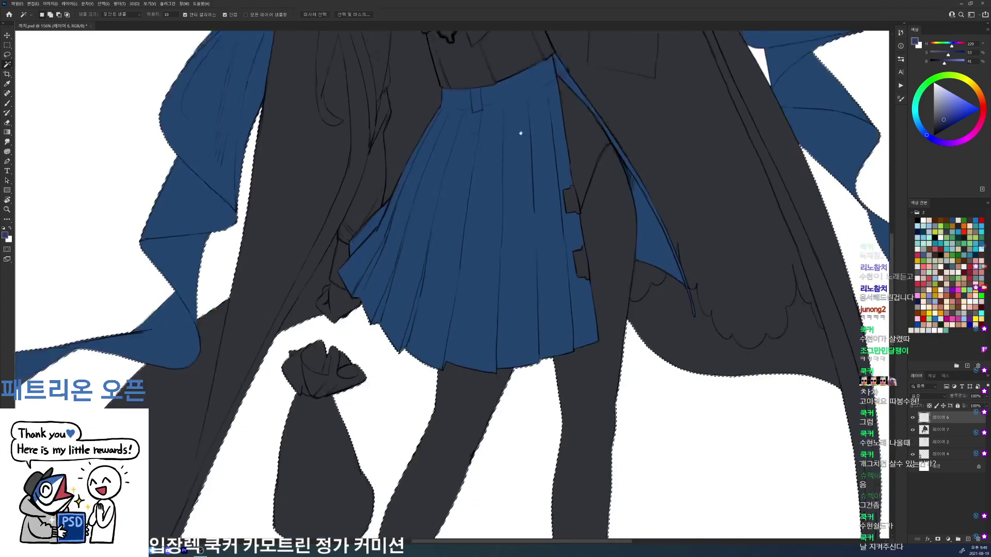
pyautogui.scroll(8, 550, 266)
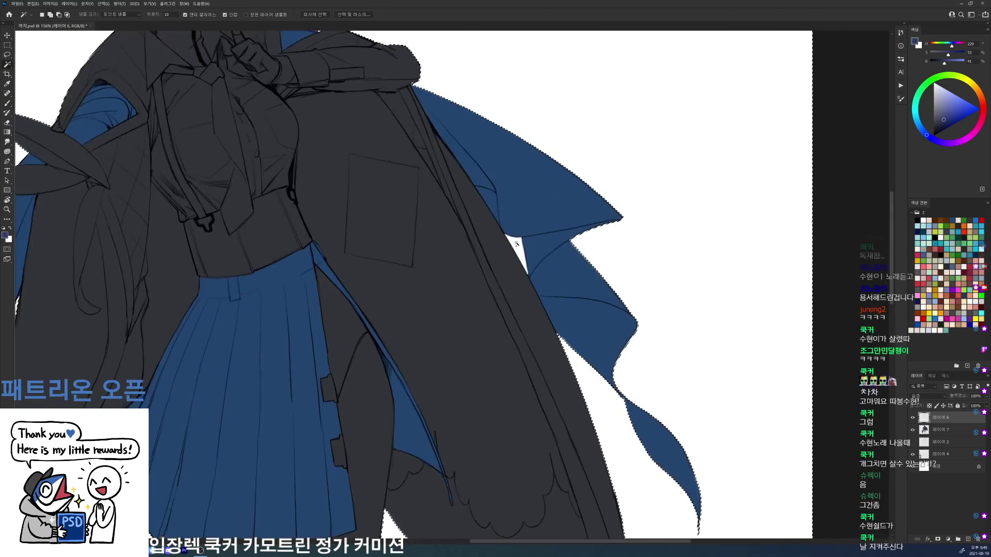
pyautogui.scroll(-5, 551, 266)
# Step: Invert the selection, fill it with the sampled dark grey on a new layer above 레이어 2, and merge 레이어 7 down into it
pyautogui.click(942, 442)
pyautogui.hotkey('ctrl', 'shift', 'i')
pyautogui.hotkey('ctrl', 'shift', 'alt', 'n')
pyautogui.press('b')
pyautogui.keyDown('alt'); pyautogui.click(584, 259); pyautogui.keyUp('alt')
pyautogui.hotkey('alt', 'BackSpace')
pyautogui.hotkey('ctrl', 'd')
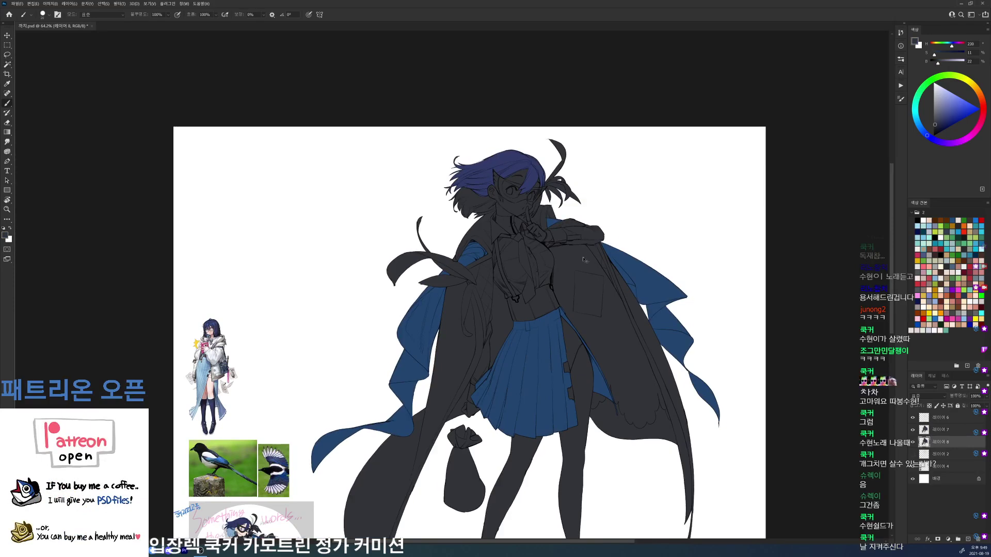
pyautogui.click(947, 431)
pyautogui.hotkey('ctrl', 'e')
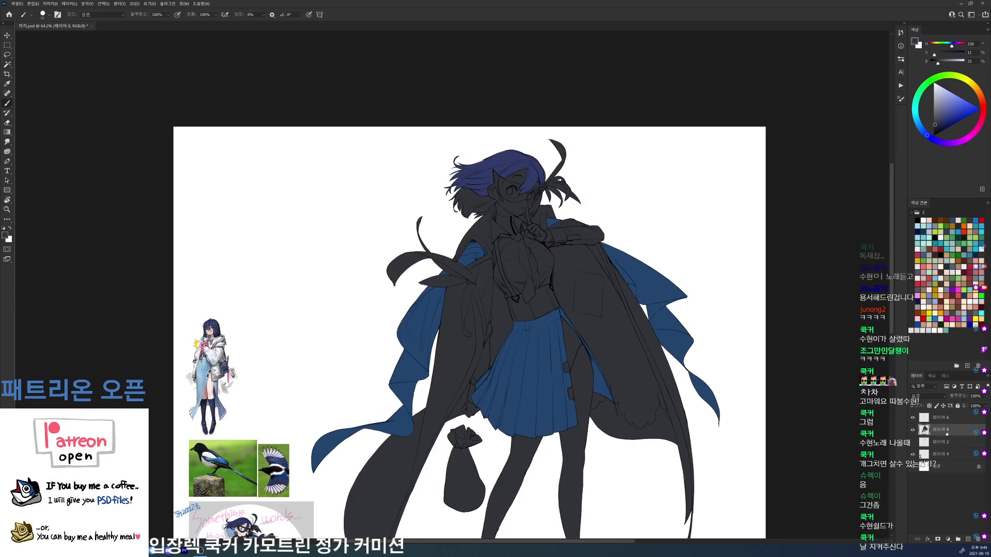
# Step: Save the file and sample the light blue of the inner hair from the reference sketch
pyautogui.scroll(5, 594, 169)
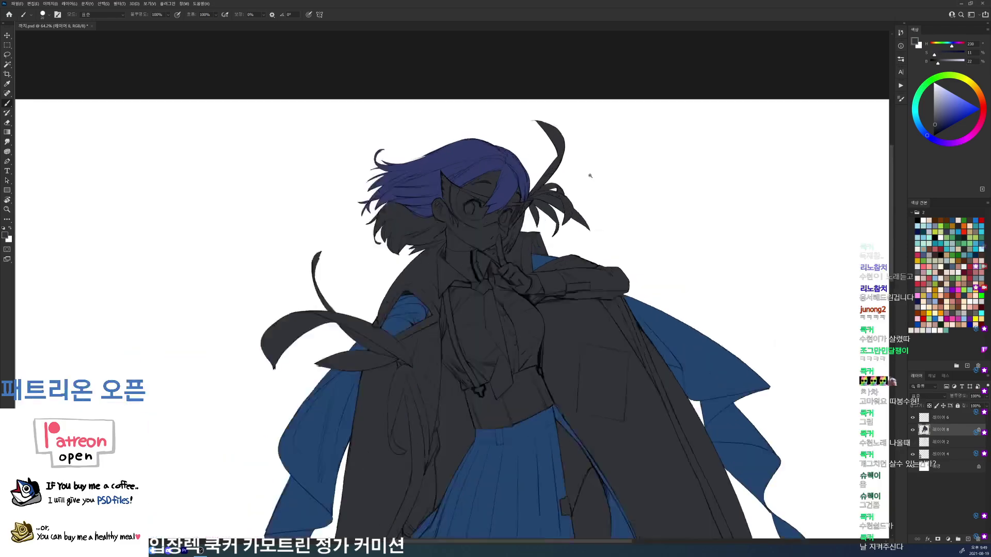
pyautogui.moveTo(558, 305); pyautogui.dragTo(605, 189)
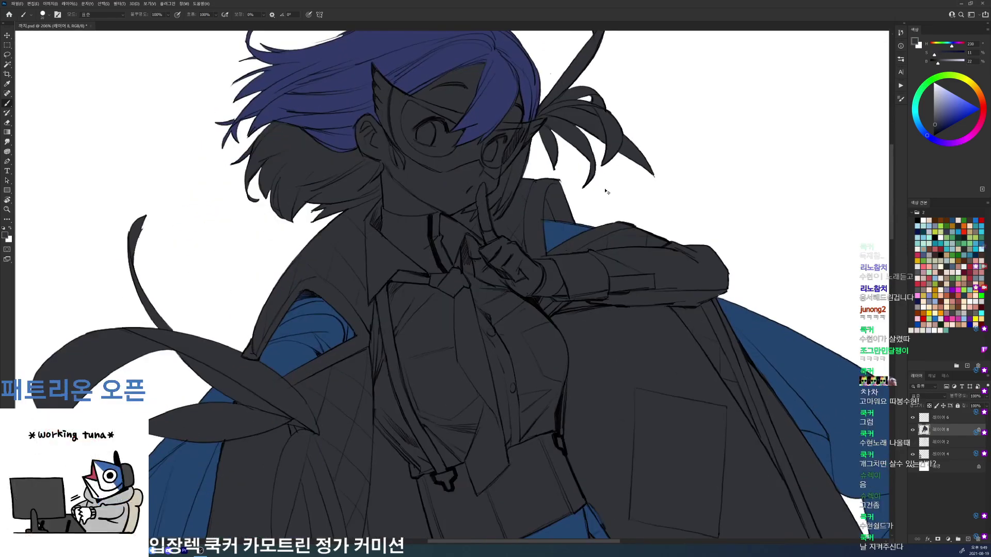
pyautogui.hotkey('ctrl', 's')
pyautogui.moveTo(507, 361); pyautogui.dragTo(706, 201)
pyautogui.moveTo(365, 386); pyautogui.dragTo(666, 183)
pyautogui.moveTo(266, 459); pyautogui.dragTo(572, 407)
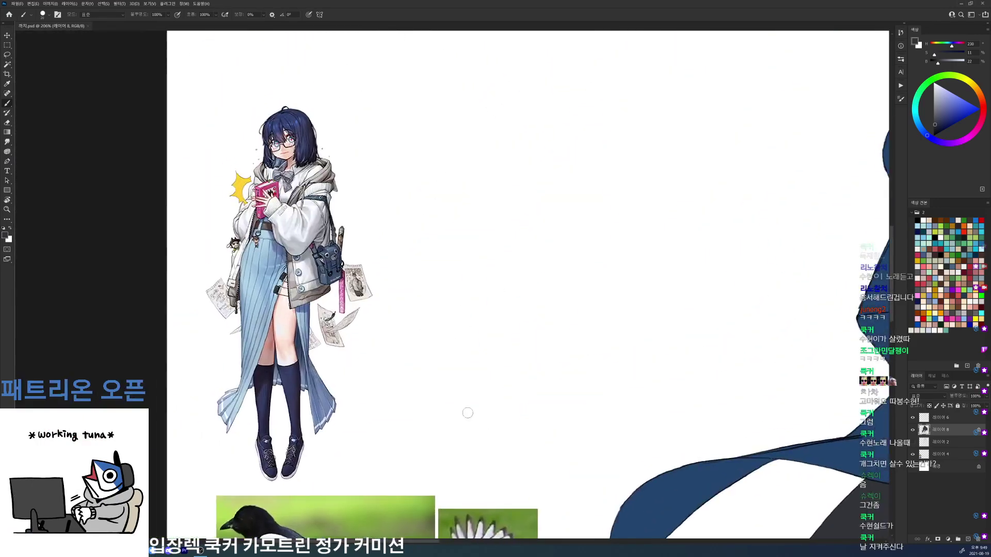
pyautogui.moveTo(353, 382); pyautogui.dragTo(344, 122)
pyautogui.moveTo(376, 433); pyautogui.dragTo(369, 303)
pyautogui.keyDown('alt'); pyautogui.click(336, 401); pyautogui.keyUp('alt')
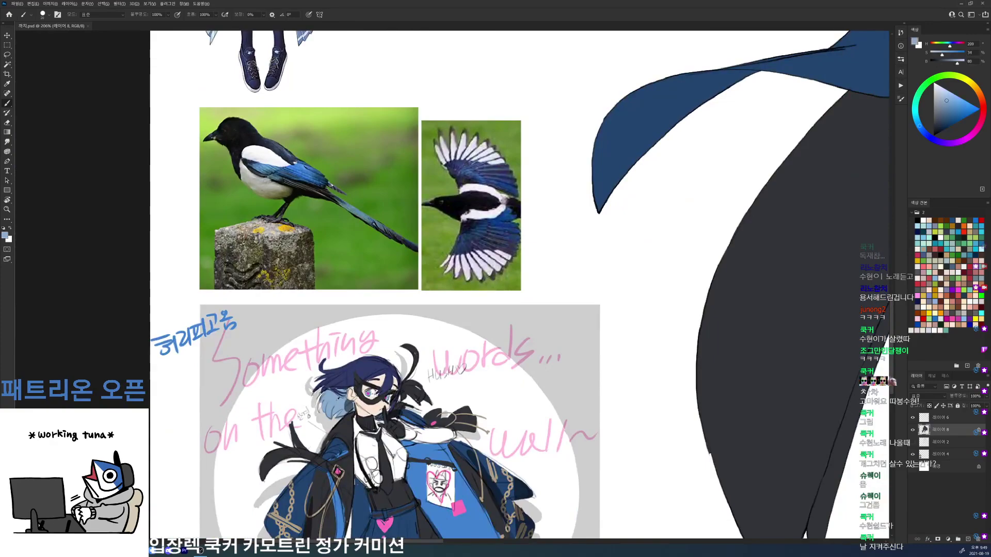
# Step: Rotate the canvas and paint a light-blue border for the lower hair from below the ear along the neck
pyautogui.moveTo(726, 139); pyautogui.dragTo(282, 466)
pyautogui.moveTo(637, 185); pyautogui.dragTo(346, 490)
pyautogui.moveTo(537, 230); pyautogui.dragTo(545, 508)
pyautogui.press('r')
pyautogui.moveTo(675, 217)
pyautogui.mouseDown()
pyautogui.moveTo(516, 176)
pyautogui.moveTo(468, 266)
pyautogui.mouseUp()
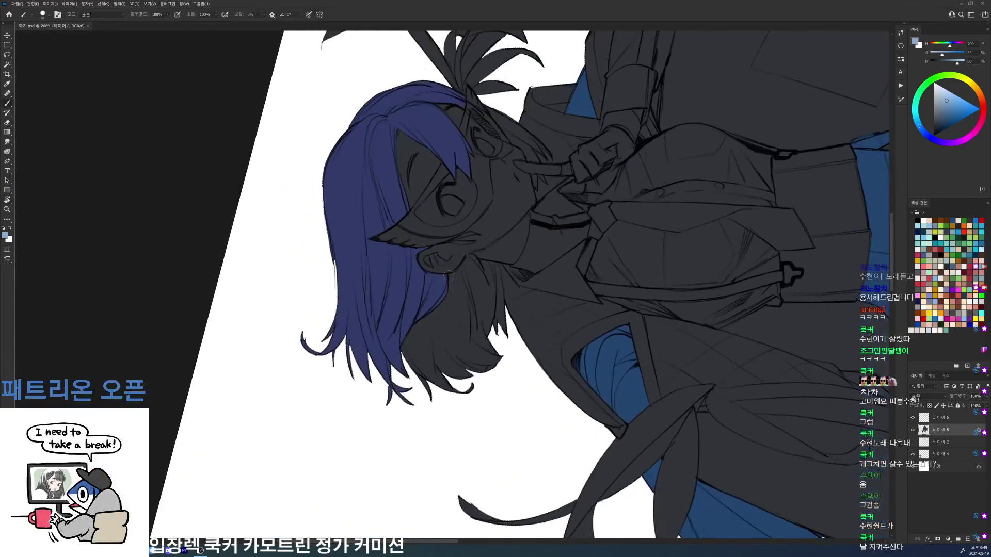
pyautogui.hotkey('ctrl', 'z')
pyautogui.moveTo(468, 259)
pyautogui.mouseDown()
pyautogui.moveTo(501, 268)
pyautogui.moveTo(503, 304)
pyautogui.mouseUp()
pyautogui.moveTo(499, 266); pyautogui.dragTo(504, 305)
# Step: Test the lower hair area with the Magic Wand, deselect, and extend the light-blue border along the collar toward the hair tips
pyautogui.press('w')
pyautogui.click(484, 303)
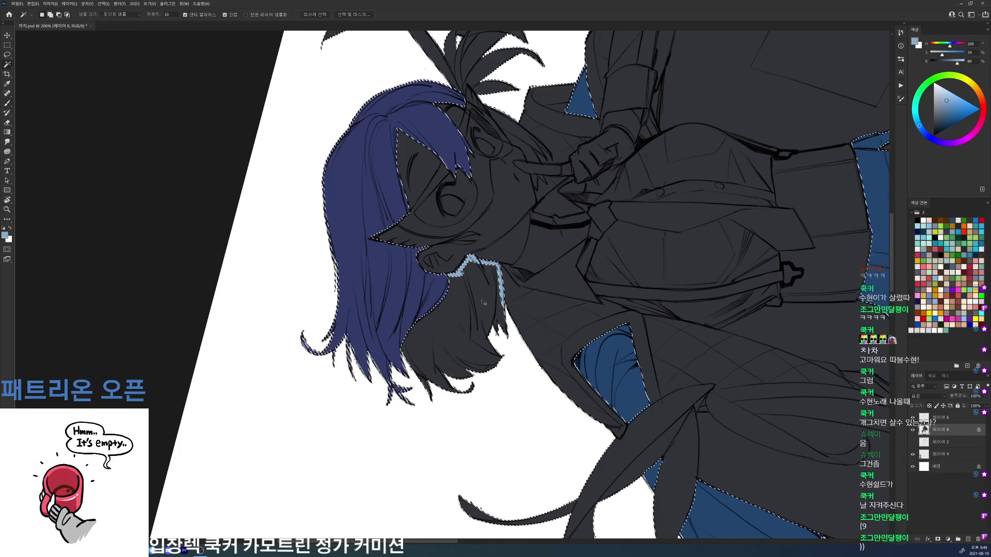
pyautogui.hotkey('ctrl', 'd')
pyautogui.press('b')
pyautogui.moveTo(500, 298); pyautogui.dragTo(505, 326)
# Step: Check the lower hair's border for leaks with a Magic Wand selection and the Quick Mask view, with the canvas rotation reset
pyautogui.press('w')
pyautogui.click(448, 342)
pyautogui.hotkey('ctrl', 'd')
pyautogui.press('b')
pyautogui.press('r')
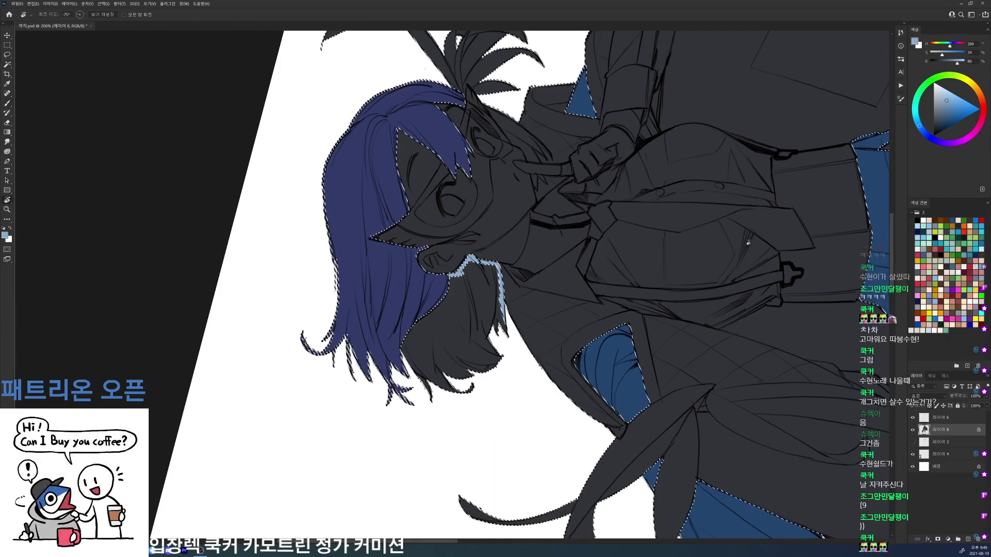
pyautogui.press('Escape')
pyautogui.press('q')
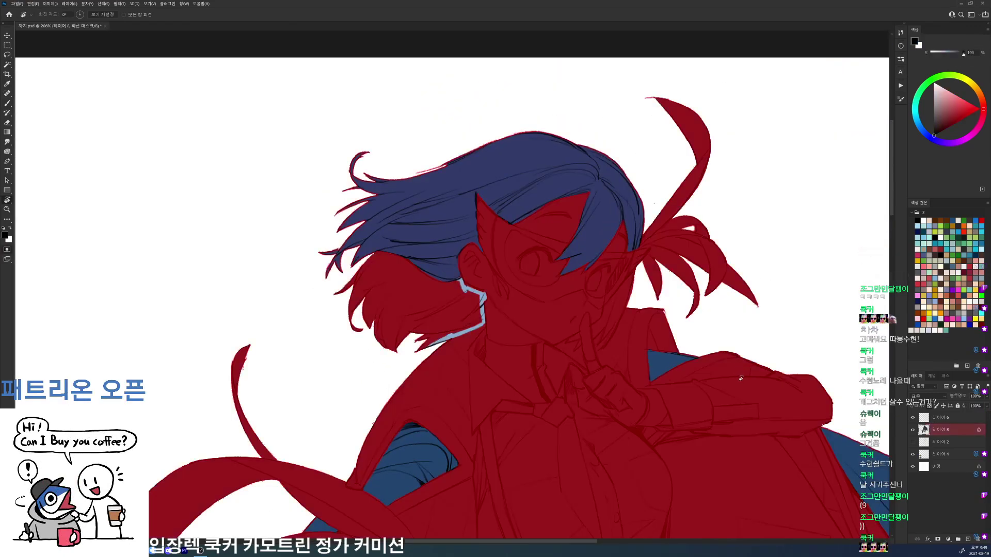
pyautogui.press('q')
# Step: Select the enclosed lower hair behind the neck with the Magic Wand and fill it with light blue
pyautogui.press('b')
pyautogui.press('w')
pyautogui.click(400, 267)
pyautogui.hotkey('alt', 'BackSpace')
pyautogui.hotkey('ctrl', 'z')
pyautogui.hotkey('alt', 's')
pyautogui.press('Escape')
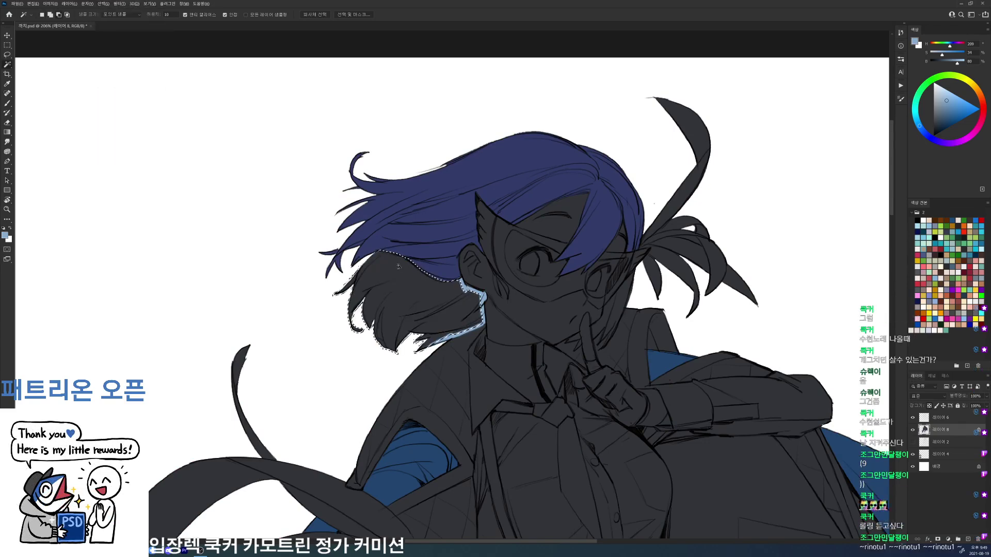
pyautogui.hotkey('alt', 'BackSpace')
pyautogui.moveTo(780, 249); pyautogui.dragTo(765, 252)
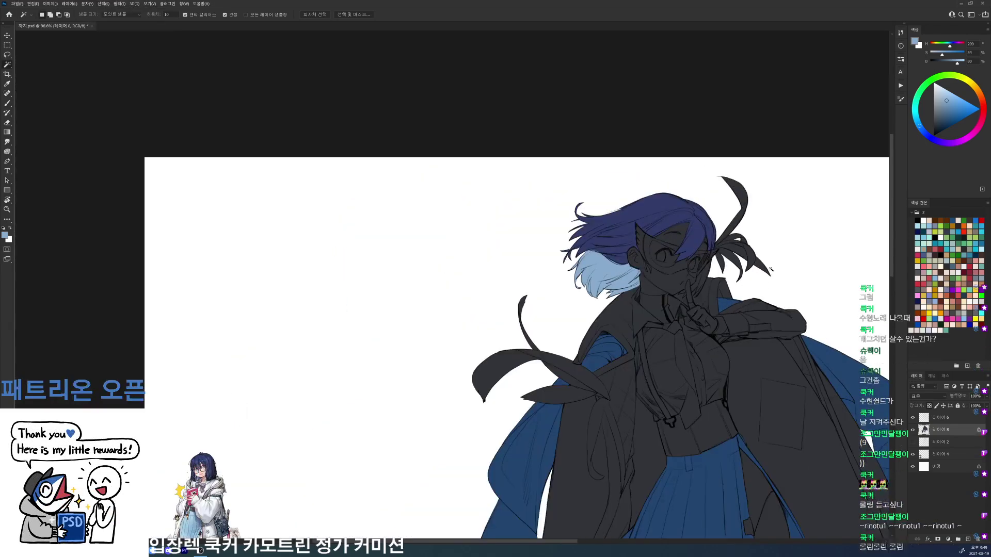
# Step: Resample the indigo from the upper hair beside the light-blue section and save the file
pyautogui.moveTo(618, 247); pyautogui.dragTo(624, 237)
pyautogui.press('b')
pyautogui.keyDown('alt'); pyautogui.click(624, 237); pyautogui.keyUp('alt')
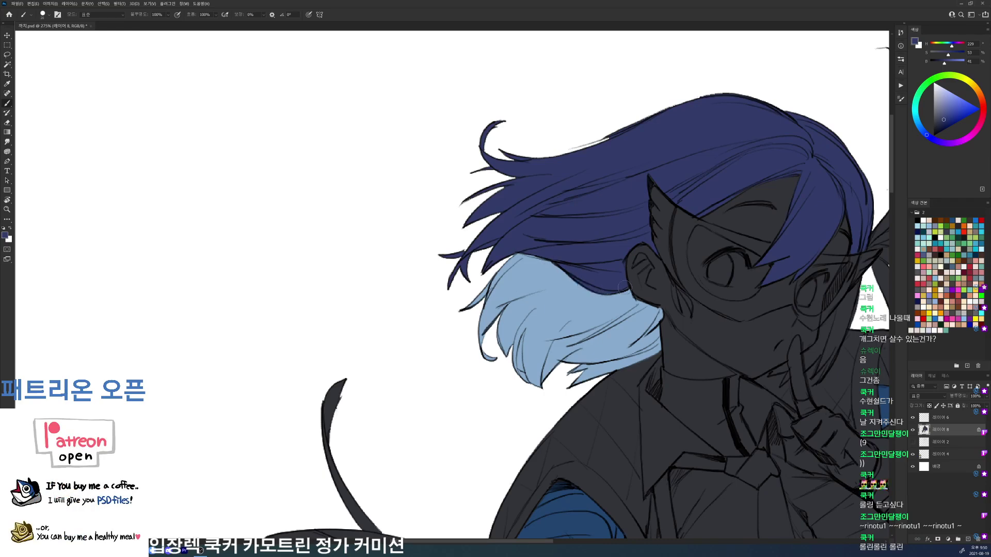
pyautogui.scroll(-5, 624, 286)
pyautogui.hotkey('ctrl', 's')
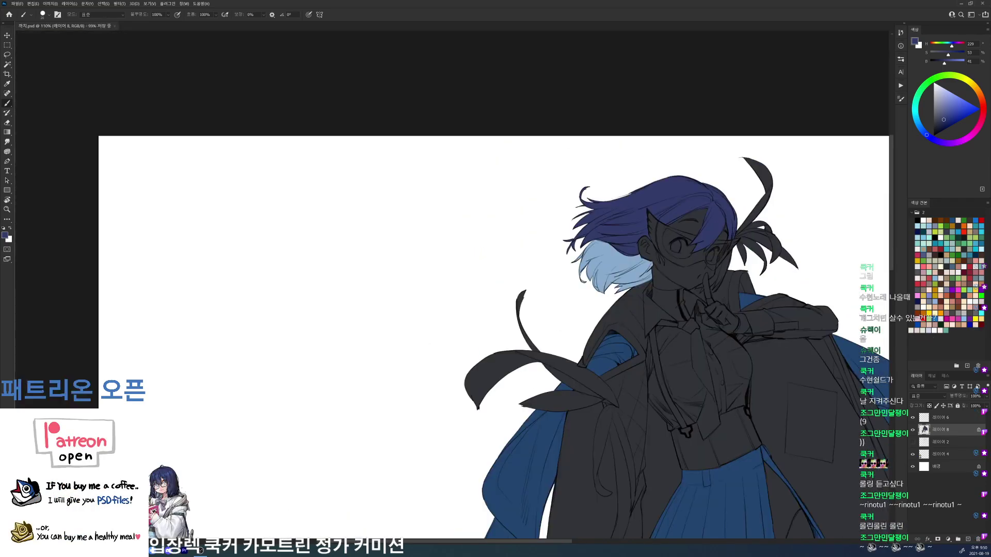
# Step: Compare the figure with the reference sketch and sample the sketch's bright blue coat colour
pyautogui.scroll(3, 737, 332)
pyautogui.moveTo(782, 492); pyautogui.dragTo(755, 308)
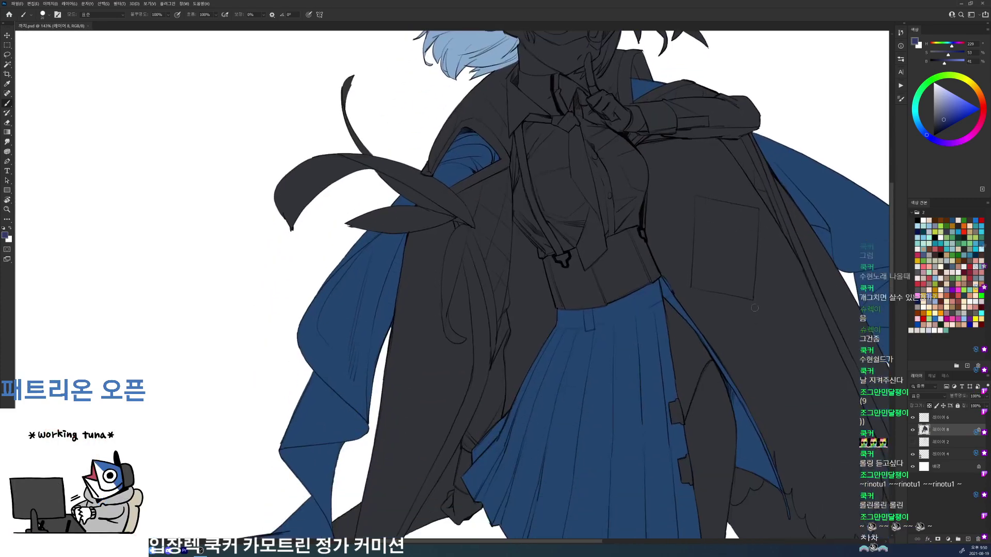
pyautogui.moveTo(738, 395); pyautogui.dragTo(693, 194)
pyautogui.moveTo(717, 283); pyautogui.dragTo(674, 284)
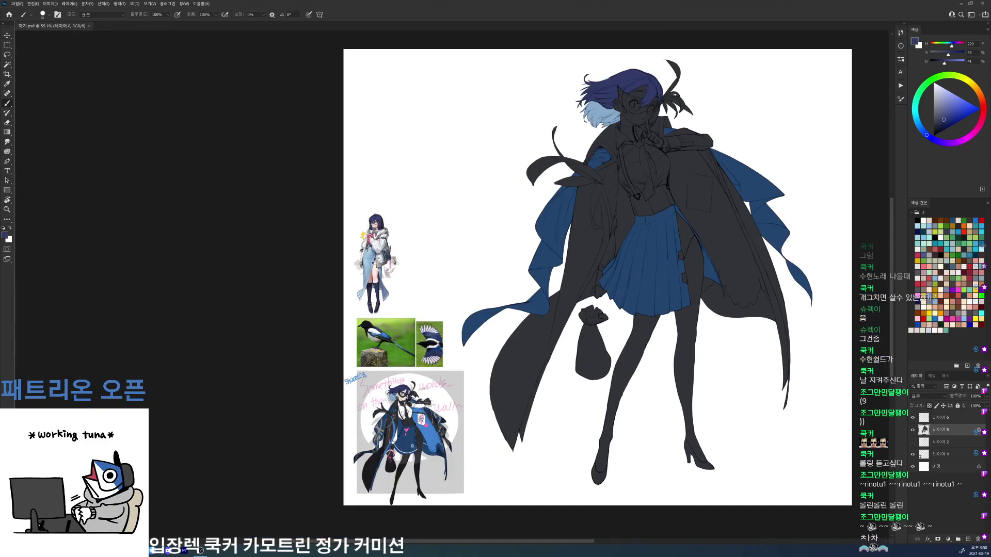
pyautogui.scroll(5, 436, 444)
pyautogui.keyDown('alt'); pyautogui.click(407, 380); pyautogui.keyUp('alt')
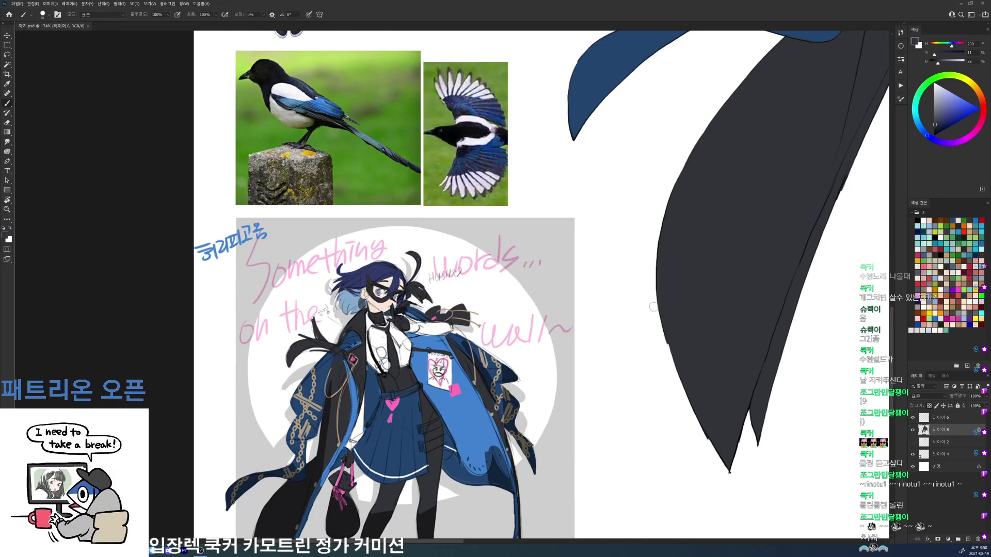
pyautogui.keyDown('alt'); pyautogui.click(356, 400); pyautogui.keyUp('alt')
# Step: Rotate the canvas and paint the narrow inner tip and lower edge of the long coat tail bright blue
pyautogui.moveTo(838, 187)
pyautogui.mouseDown()
pyautogui.moveTo(646, 331)
pyautogui.moveTo(627, 209)
pyautogui.mouseUp()
pyautogui.moveTo(553, 426)
pyautogui.mouseDown()
pyautogui.moveTo(543, 465)
pyautogui.moveTo(555, 430)
pyautogui.moveTo(547, 412)
pyautogui.moveTo(542, 460)
pyautogui.moveTo(591, 328)
pyautogui.mouseUp()
pyautogui.press('r')
pyautogui.moveTo(572, 250); pyautogui.dragTo(583, 337)
pyautogui.hotkey('ctrl', 'z')
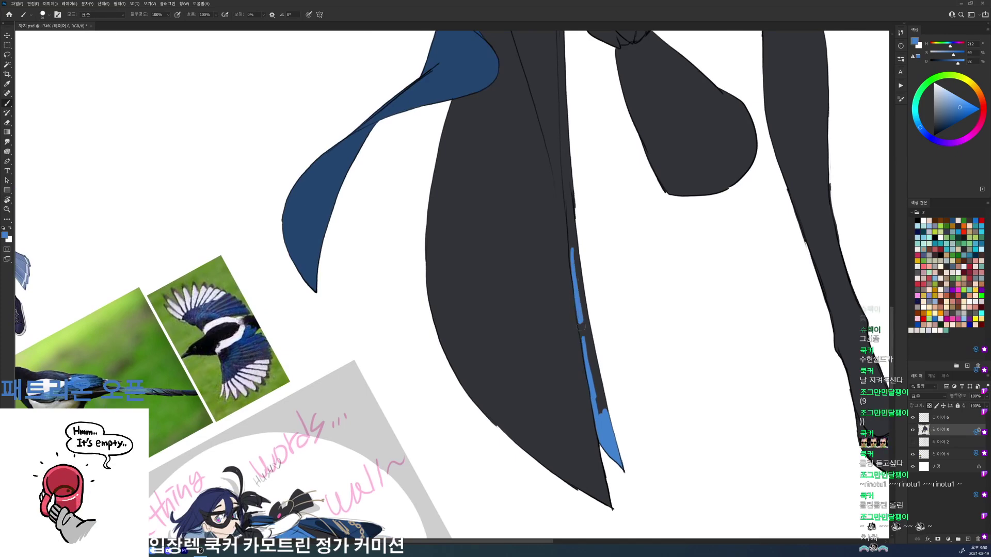
# Step: Extend the bright blue strip upward along the inner edge of the long coat tail, retouching it with sampled colours
pyautogui.scroll(3, 578, 363)
pyautogui.moveTo(568, 251); pyautogui.dragTo(573, 320)
pyautogui.scroll(4, 566, 233)
pyautogui.moveTo(565, 213); pyautogui.dragTo(564, 295)
pyautogui.hotkey('ctrl', 'z')
pyautogui.moveTo(563, 222); pyautogui.dragTo(563, 354)
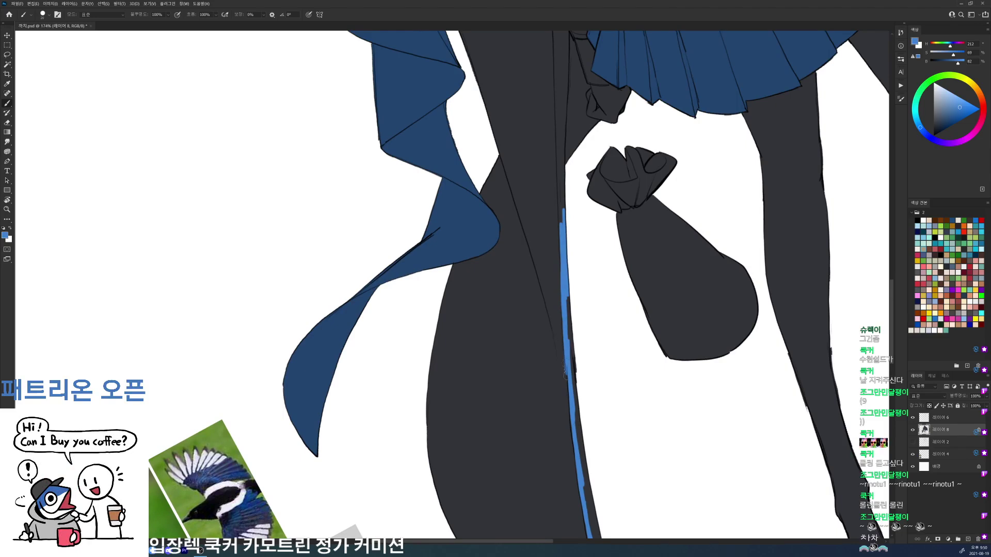
pyautogui.keyDown('alt'); pyautogui.click(557, 320); pyautogui.keyUp('alt')
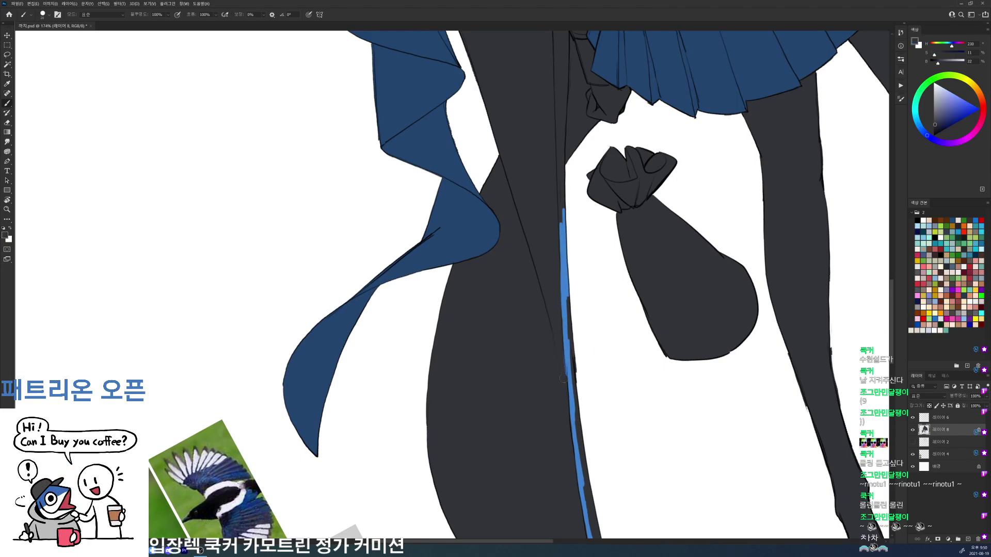
pyautogui.keyDown('alt'); pyautogui.click(564, 333); pyautogui.keyUp('alt')
# Step: Paint the coat's inner edge bright blue beside the lowered hand, joining it to the strip on the tail
pyautogui.moveTo(581, 230); pyautogui.dragTo(567, 355)
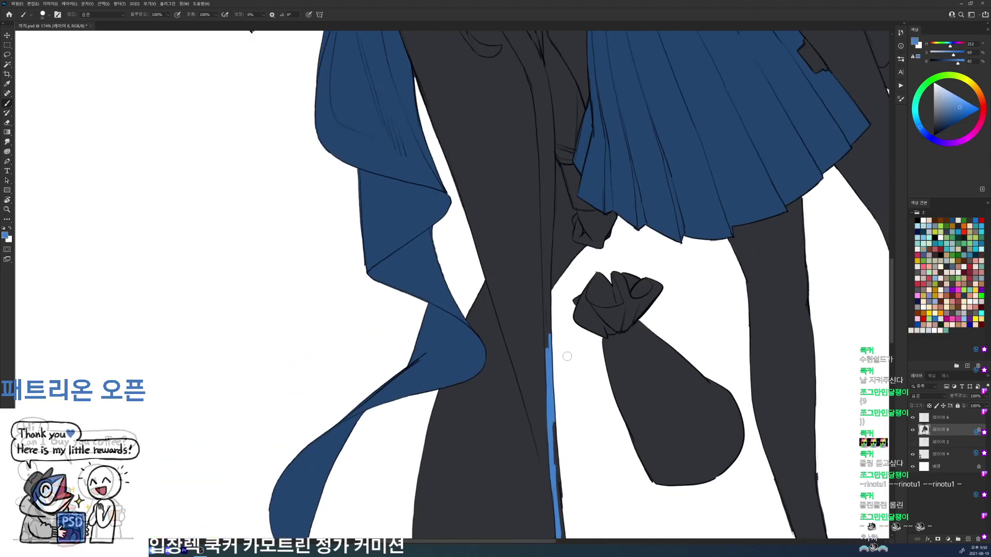
pyautogui.moveTo(553, 124)
pyautogui.mouseDown()
pyautogui.moveTo(588, 295)
pyautogui.moveTo(579, 243)
pyautogui.mouseUp()
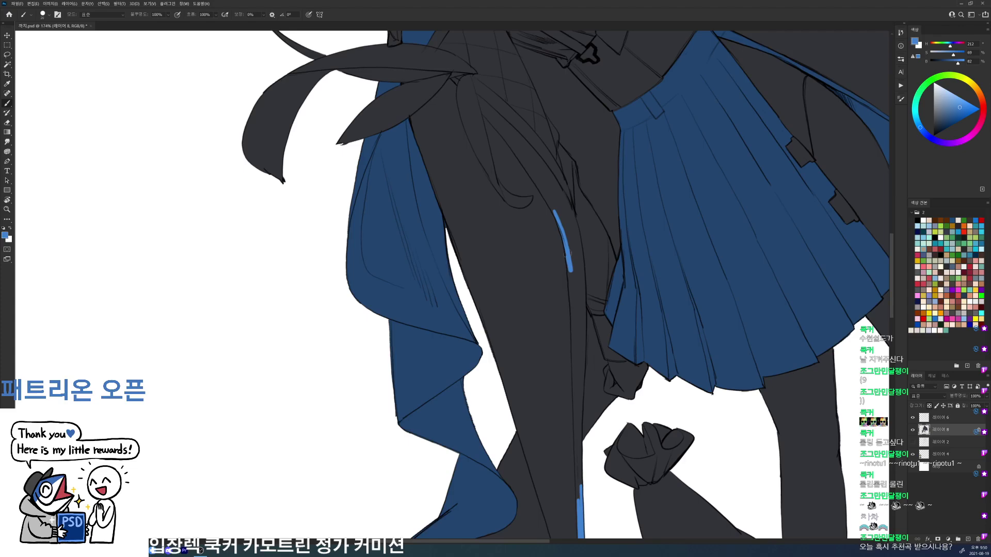
pyautogui.moveTo(569, 285)
pyautogui.mouseDown()
pyautogui.moveTo(571, 204)
pyautogui.moveTo(572, 255)
pyautogui.mouseUp()
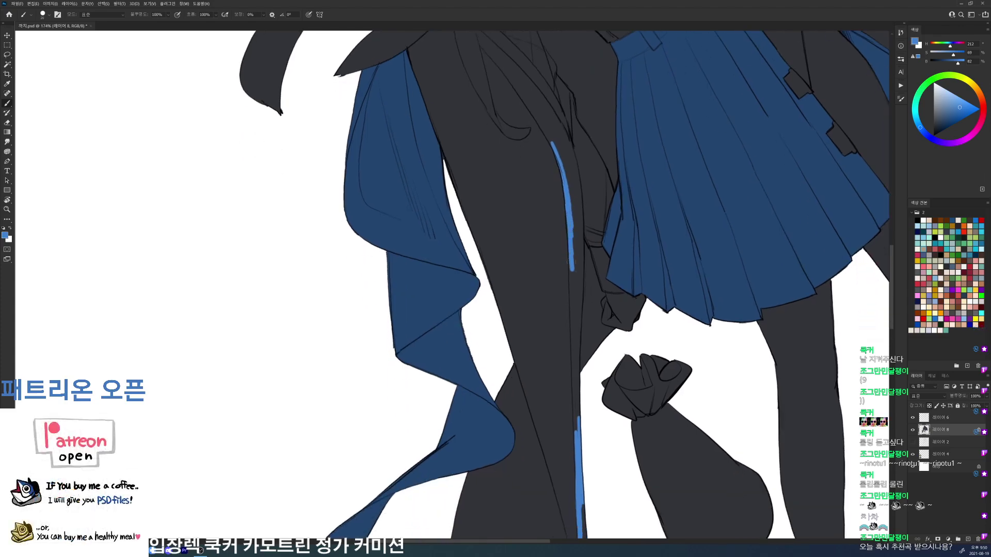
pyautogui.moveTo(573, 295); pyautogui.dragTo(573, 324)
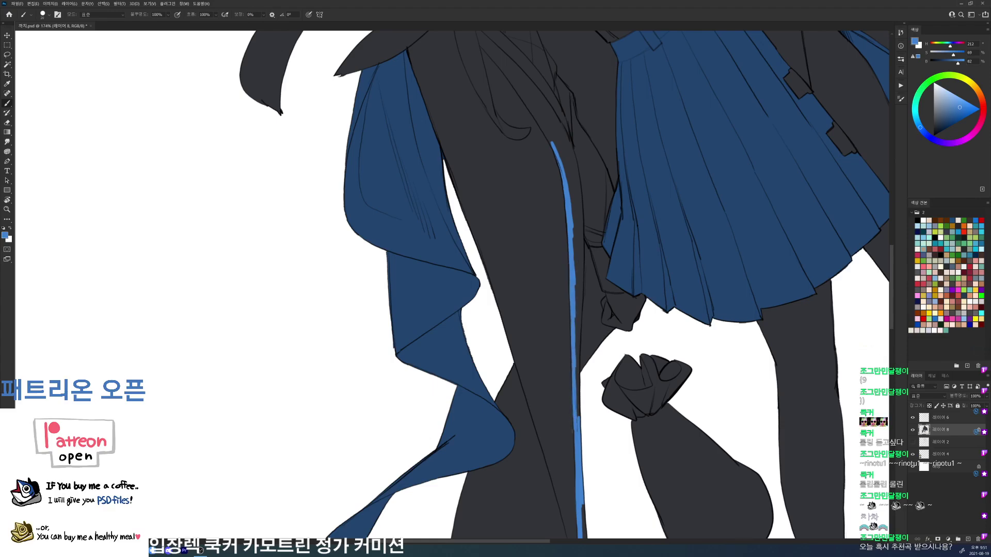
# Step: Continue the bright blue line up the coat's inner edge toward the ribbon bow
pyautogui.press('r')
pyautogui.moveTo(595, 80); pyautogui.dragTo(653, 331)
pyautogui.press('b')
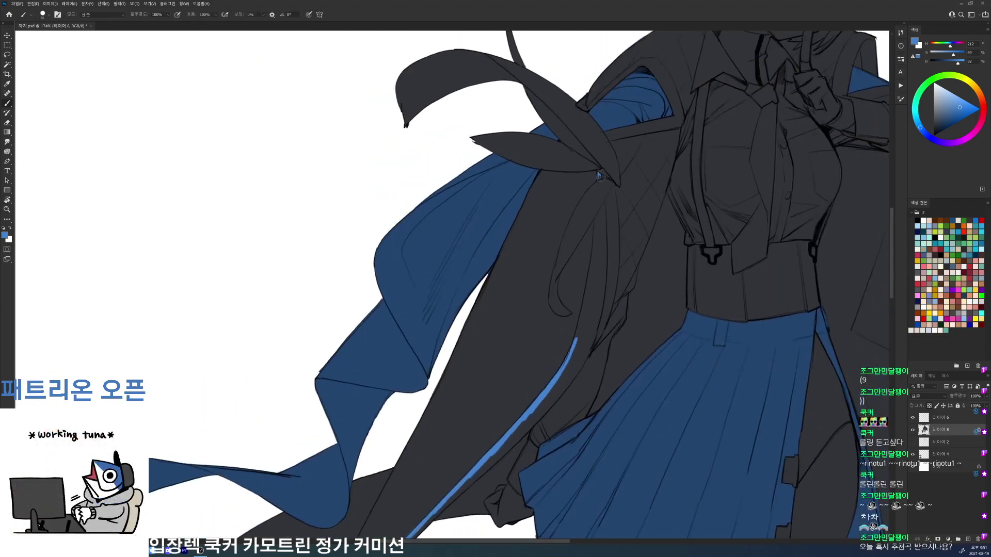
pyautogui.moveTo(595, 221); pyautogui.dragTo(594, 267)
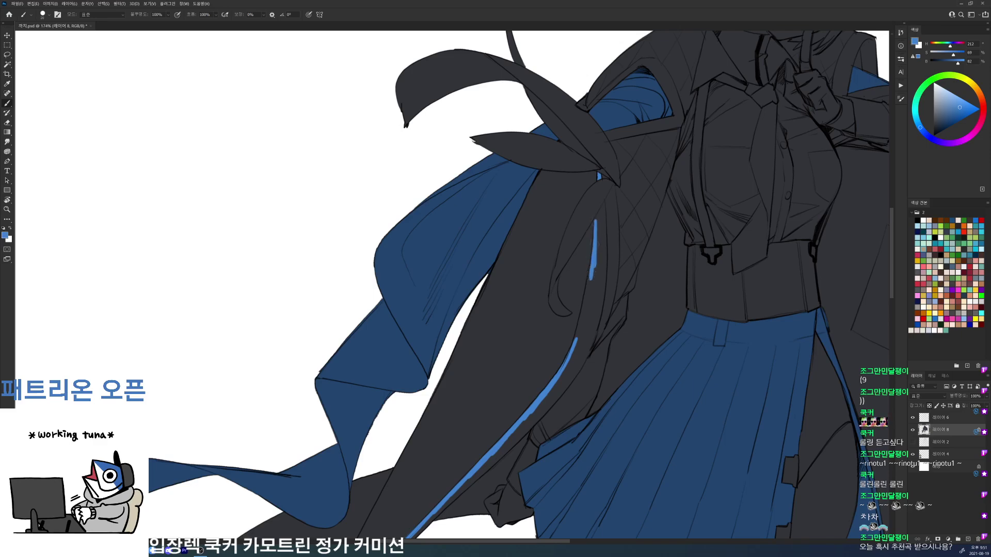
pyautogui.moveTo(585, 309); pyautogui.dragTo(576, 331)
pyautogui.press('r')
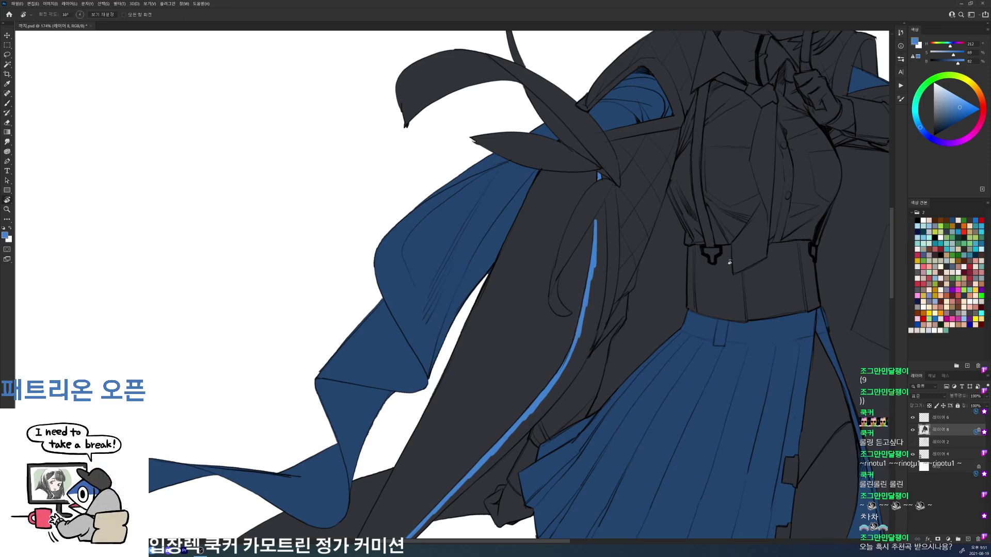
# Step: Paint the pointed upper tip of the bright blue strip and begin its second edge below the bow
pyautogui.moveTo(735, 274); pyautogui.dragTo(686, 126)
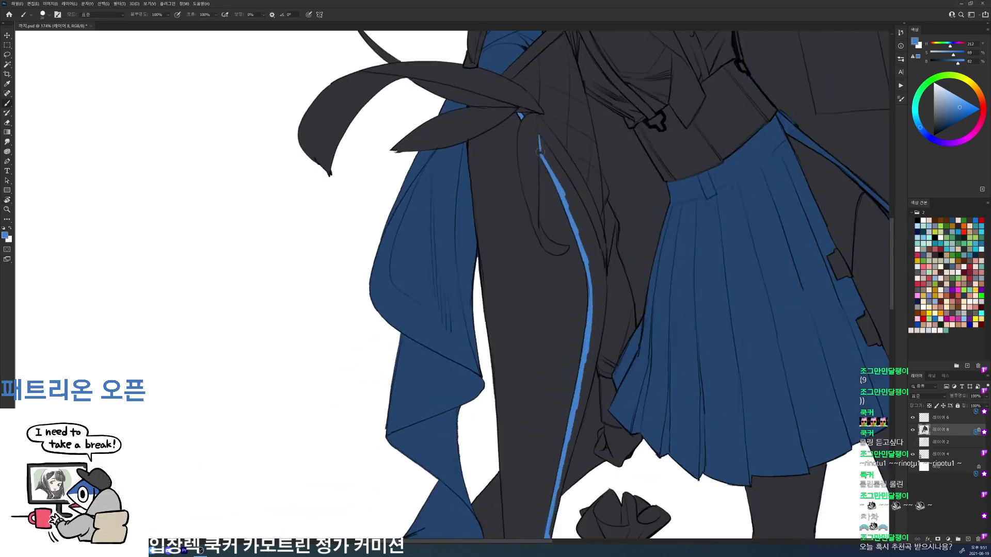
pyautogui.press('r')
pyautogui.moveTo(540, 155)
pyautogui.mouseDown()
pyautogui.moveTo(393, 356)
pyautogui.moveTo(310, 386)
pyautogui.mouseUp()
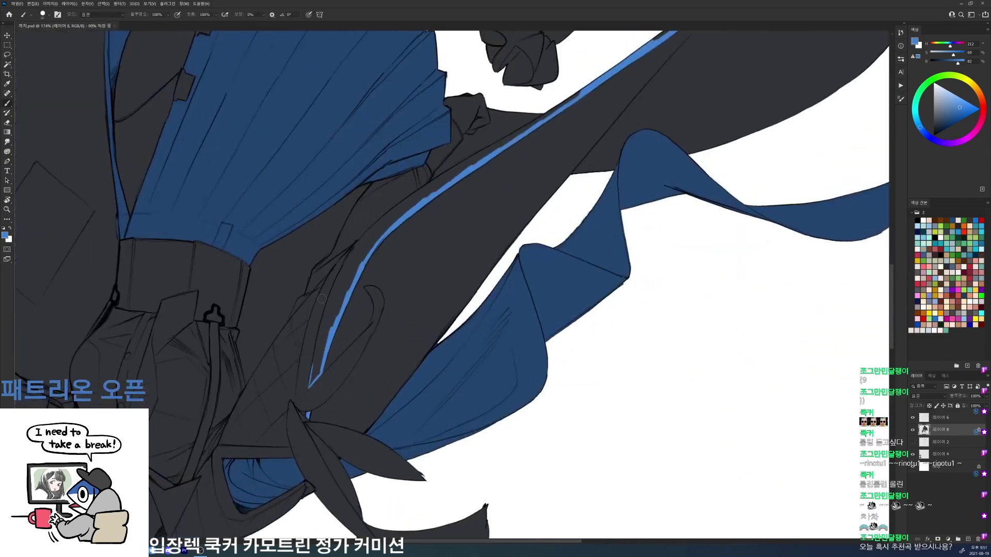
pyautogui.moveTo(319, 341); pyautogui.dragTo(311, 367)
pyautogui.hotkey('ctrl', 'z')
pyautogui.moveTo(319, 336); pyautogui.dragTo(342, 267)
# Step: Refine and extend the strip's second bright blue edge beside the waist, alternating sampled dark and blue colours
pyautogui.press('r')
pyautogui.moveTo(543, 134); pyautogui.dragTo(440, 108)
pyautogui.keyDown('alt'); pyautogui.click(355, 365); pyautogui.keyUp('alt')
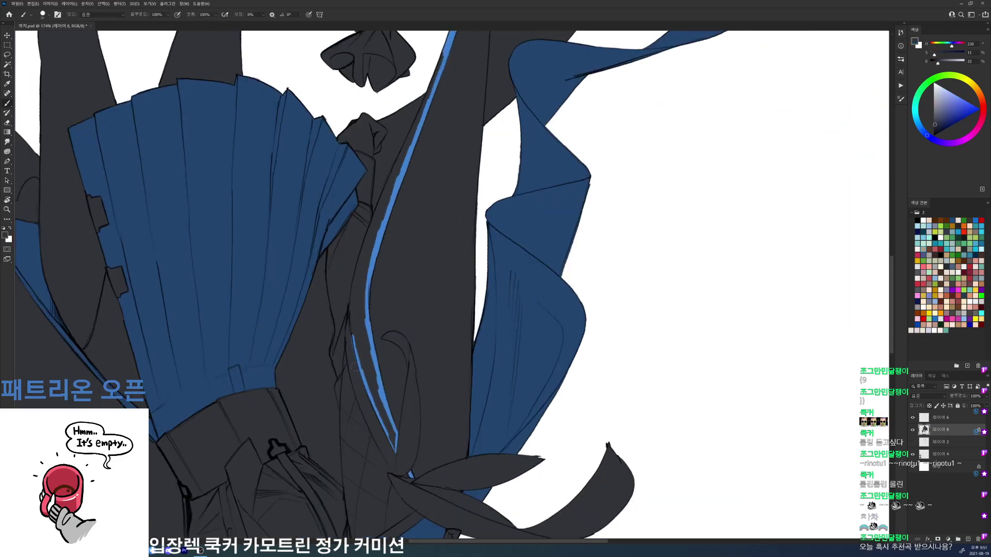
pyautogui.keyDown('alt'); pyautogui.click(357, 348); pyautogui.keyUp('alt')
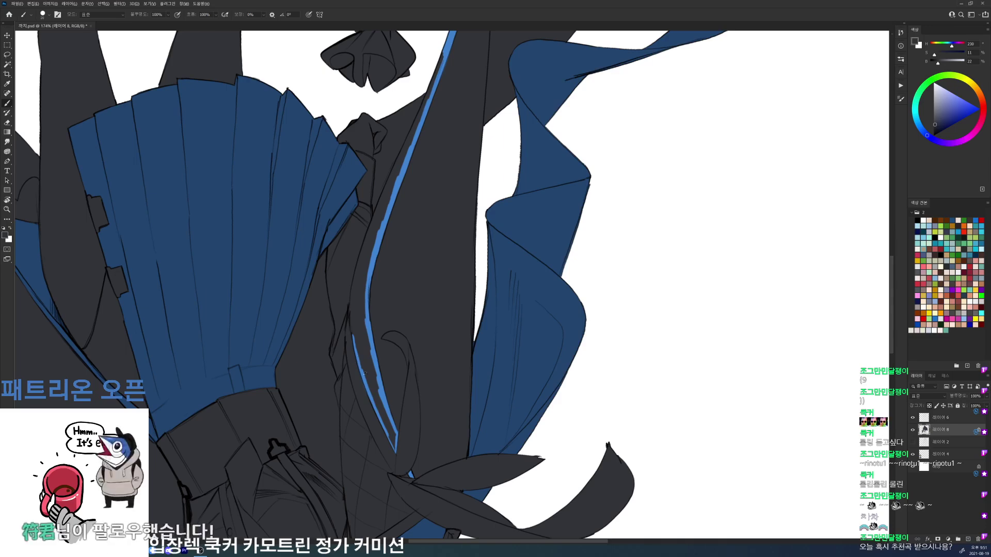
pyautogui.moveTo(357, 271); pyautogui.dragTo(355, 345)
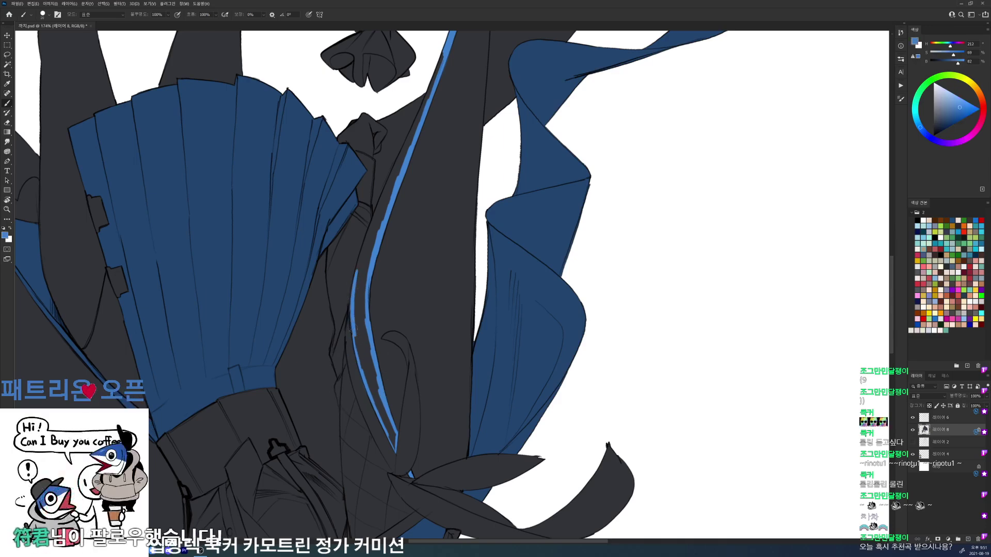
pyautogui.moveTo(376, 303); pyautogui.dragTo(379, 367)
# Step: Close the strip's outline, select its unpainted inside with the Magic Wand, fill it with bright blue and deselect
pyautogui.press('r')
pyautogui.moveTo(543, 267)
pyautogui.mouseDown()
pyautogui.moveTo(531, 235)
pyautogui.moveTo(488, 198)
pyautogui.mouseUp()
pyautogui.press('b')
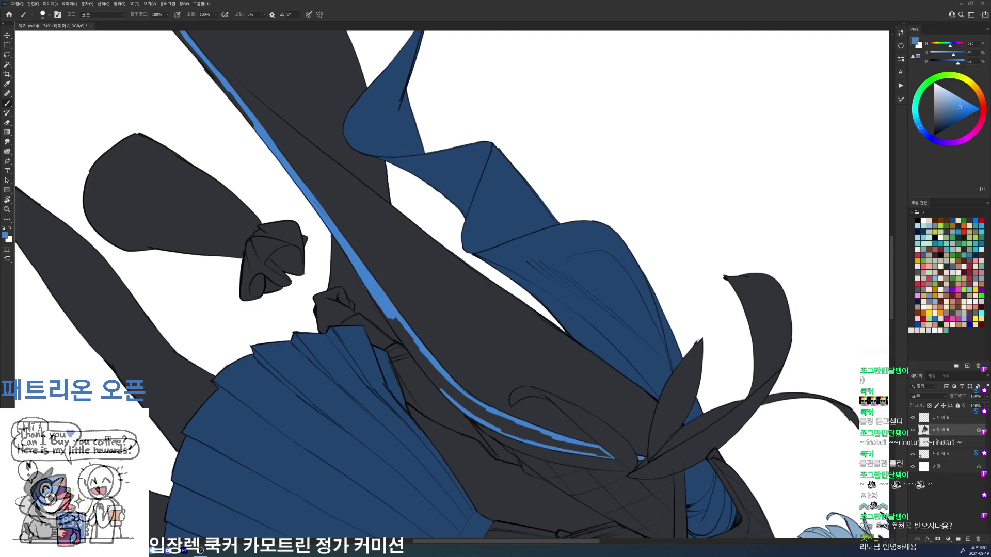
pyautogui.moveTo(403, 338); pyautogui.dragTo(505, 499)
pyautogui.press('w')
pyautogui.click(429, 369)
pyautogui.keyDown('shift'); pyautogui.click(215, 120); pyautogui.keyUp('shift')
pyautogui.hotkey('alt', 's')
pyautogui.press('g')
pyautogui.press('Delete')
pyautogui.hotkey('ctrl', 'd')
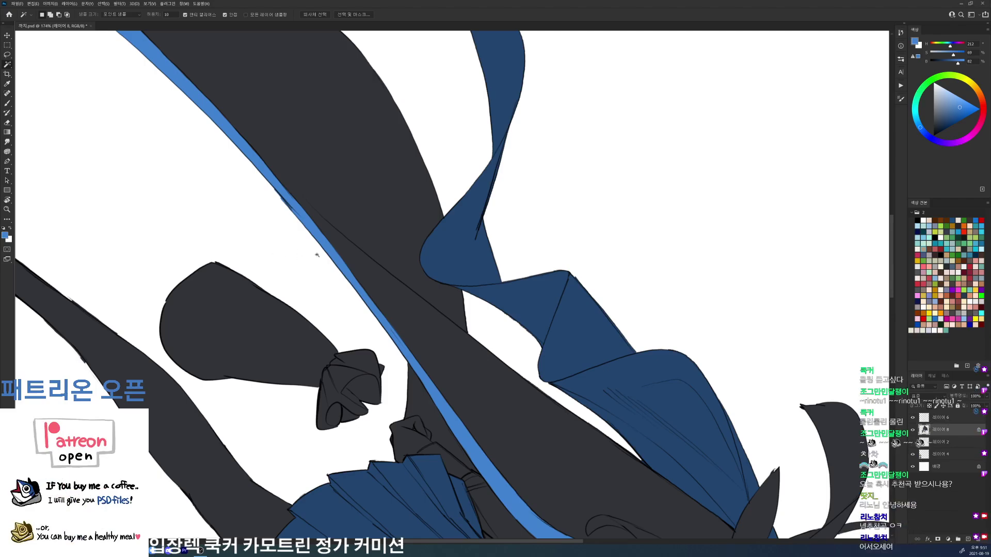
# Step: Paint a narrow bright blue line down the coat fold below the raised arm's elbow
pyautogui.moveTo(307, 254); pyautogui.dragTo(242, 254)
pyautogui.press('r')
pyautogui.moveTo(632, 248); pyautogui.dragTo(407, 170)
pyautogui.moveTo(740, 232); pyautogui.dragTo(718, 191)
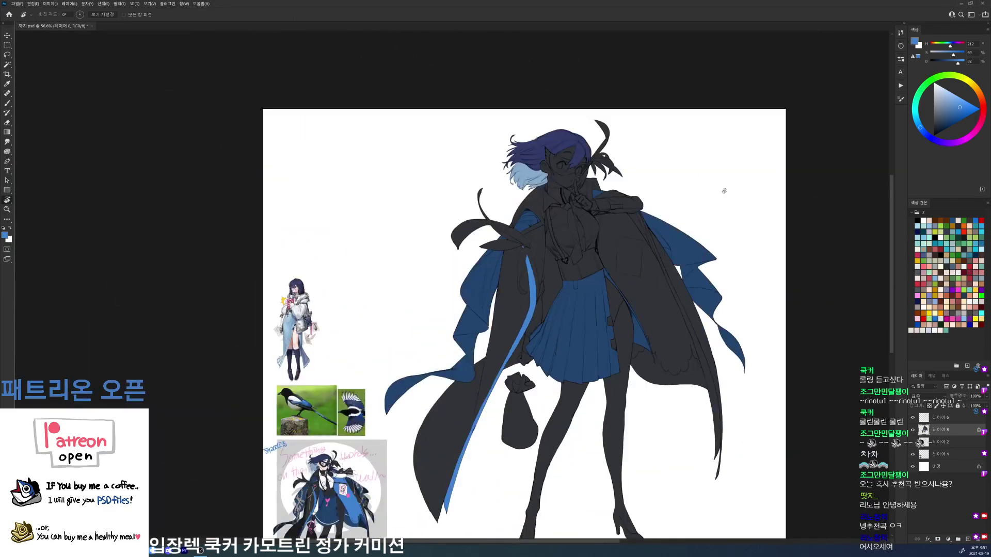
pyautogui.scroll(5, 643, 207)
pyautogui.press('b')
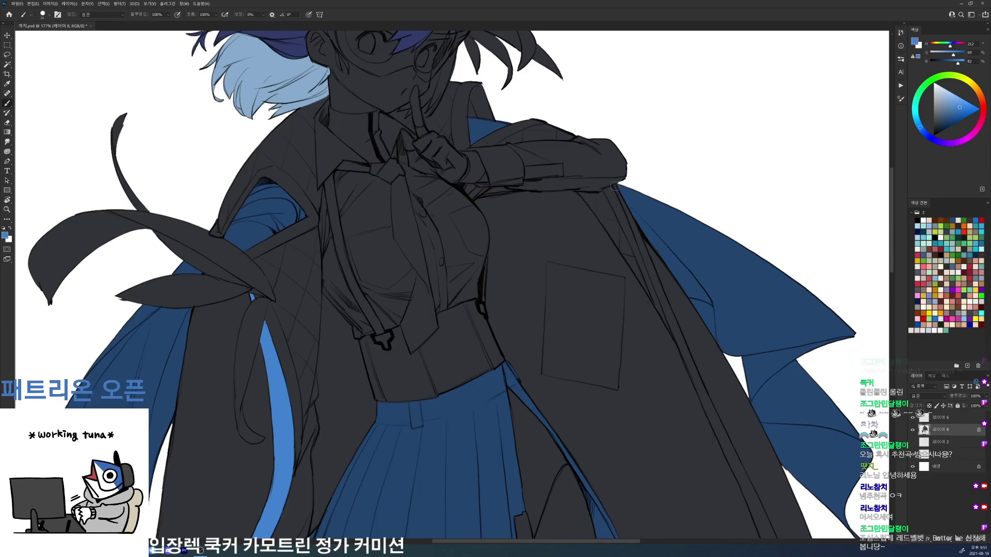
pyautogui.moveTo(615, 188); pyautogui.dragTo(652, 273)
pyautogui.hotkey('ctrl', 'z')
pyautogui.moveTo(644, 238)
pyautogui.mouseDown()
pyautogui.moveTo(616, 130)
pyautogui.moveTo(638, 205)
pyautogui.mouseUp()
pyautogui.keyDown('alt'); pyautogui.click(626, 138); pyautogui.keyUp('alt')
pyautogui.keyDown('alt'); pyautogui.click(622, 154); pyautogui.keyUp('alt')
pyautogui.moveTo(623, 156); pyautogui.dragTo(658, 257)
# Step: Complete the bright blue outline of the fold's inner edge below the elbow and save the file
pyautogui.moveTo(656, 252)
pyautogui.mouseDown()
pyautogui.moveTo(634, 183)
pyautogui.moveTo(668, 261)
pyautogui.moveTo(659, 249)
pyautogui.moveTo(665, 301)
pyautogui.mouseUp()
pyautogui.hotkey('ctrl', 'z')
pyautogui.moveTo(618, 192); pyautogui.dragTo(623, 269)
pyautogui.moveTo(581, 210); pyautogui.dragTo(628, 289)
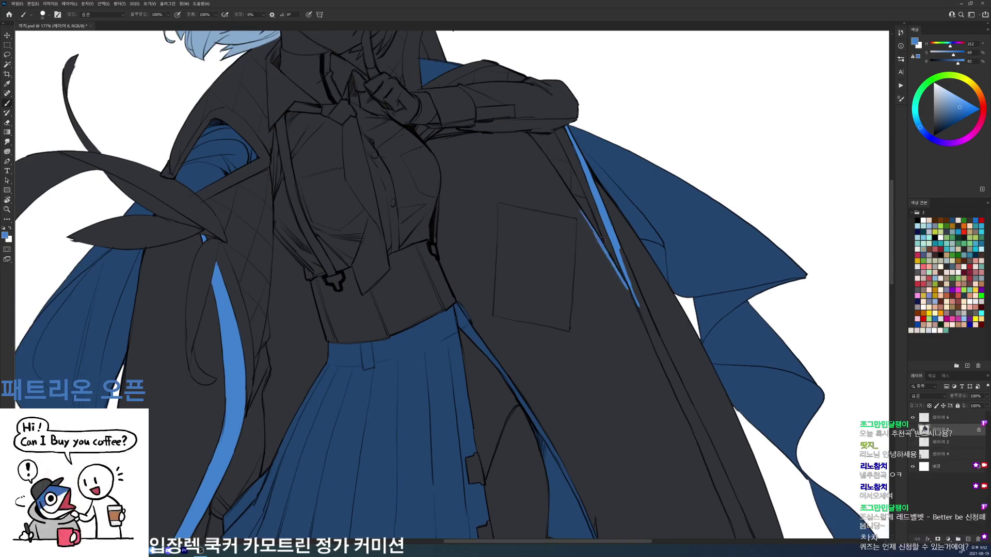
pyautogui.hotkey('ctrl', '0')
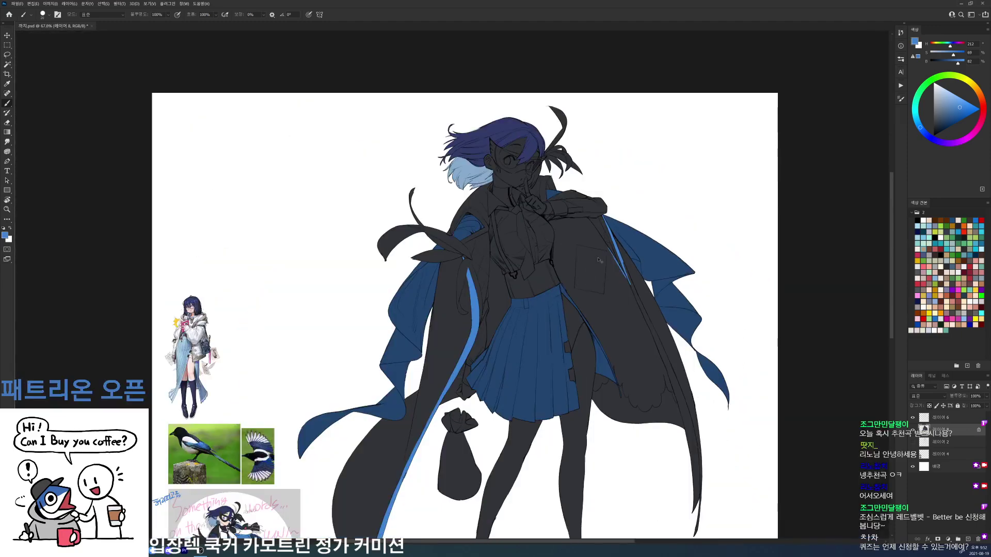
pyautogui.hotkey('ctrl', 's')
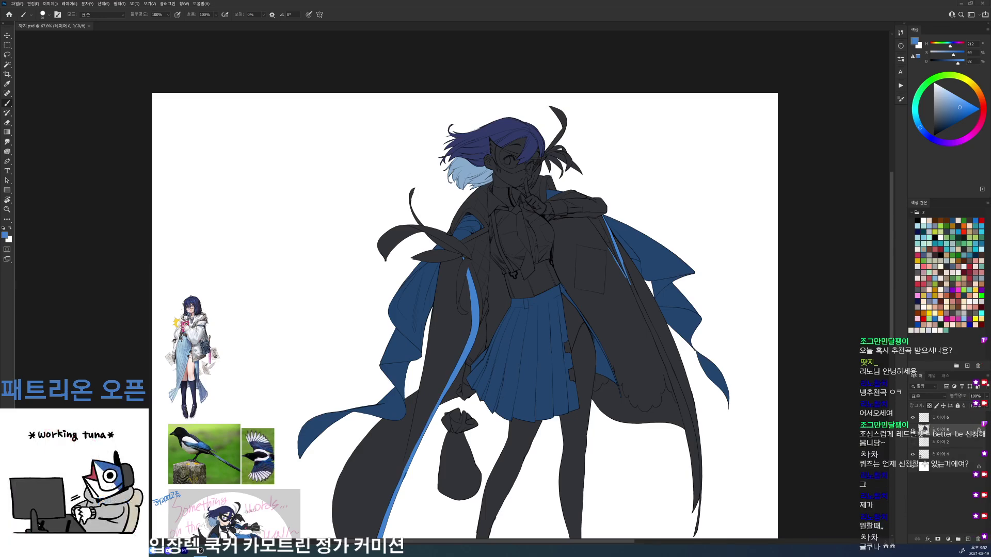
# Step: Outline the two sides and lower edge of the rectangular patch on the coat lining in bright blue
pyautogui.scroll(3, 653, 283)
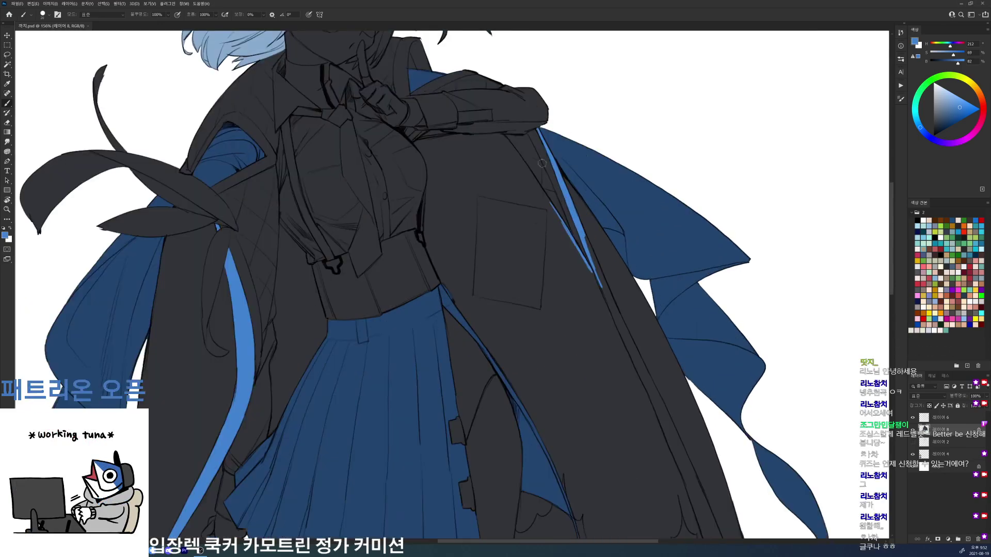
pyautogui.moveTo(548, 210); pyautogui.dragTo(541, 313)
pyautogui.press('r')
pyautogui.moveTo(711, 205); pyautogui.dragTo(660, 385)
pyautogui.press('b')
pyautogui.moveTo(456, 304); pyautogui.dragTo(497, 363)
pyautogui.press('r')
pyautogui.moveTo(475, 269); pyautogui.dragTo(449, 289)
pyautogui.press('b')
pyautogui.moveTo(448, 189); pyautogui.dragTo(470, 282)
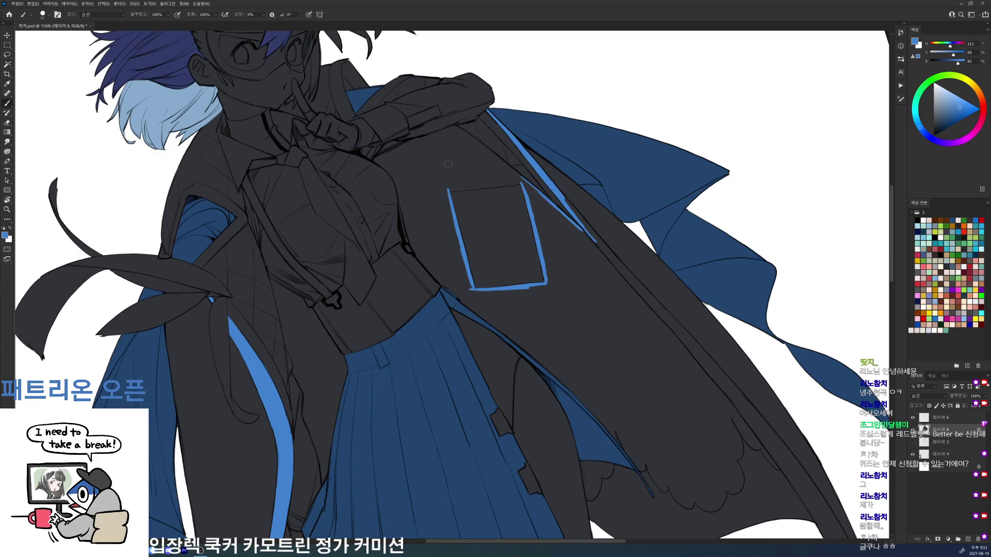
# Step: Outline the coat lining in bright blue along the chest and waist and under the raised forearm
pyautogui.moveTo(373, 160)
pyautogui.mouseDown()
pyautogui.moveTo(396, 181)
pyautogui.moveTo(408, 230)
pyautogui.mouseUp()
pyautogui.moveTo(399, 196)
pyautogui.mouseDown()
pyautogui.moveTo(417, 256)
pyautogui.moveTo(437, 280)
pyautogui.mouseUp()
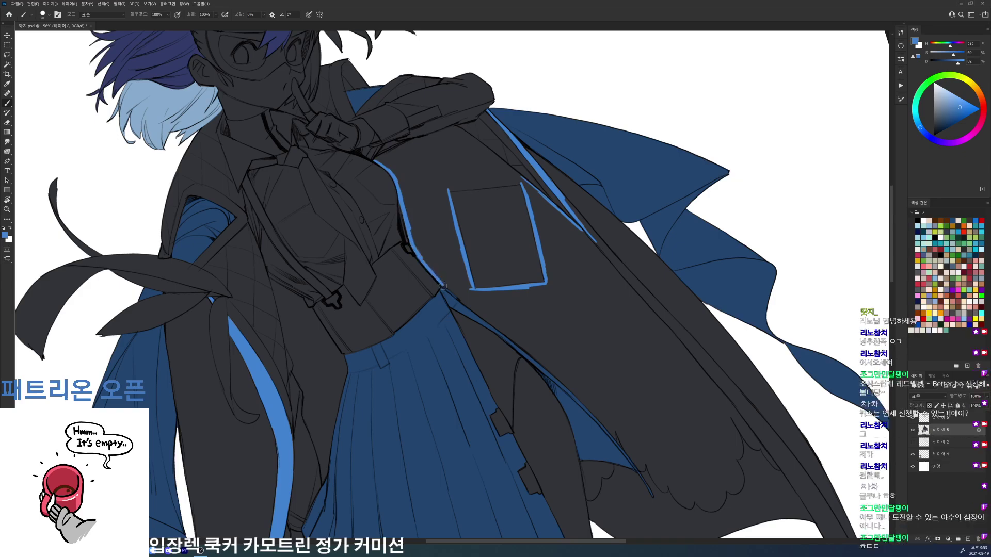
pyautogui.moveTo(604, 226)
pyautogui.mouseDown()
pyautogui.moveTo(631, 305)
pyautogui.moveTo(581, 160)
pyautogui.mouseUp()
pyautogui.press('r')
pyautogui.moveTo(382, 292); pyautogui.dragTo(395, 250)
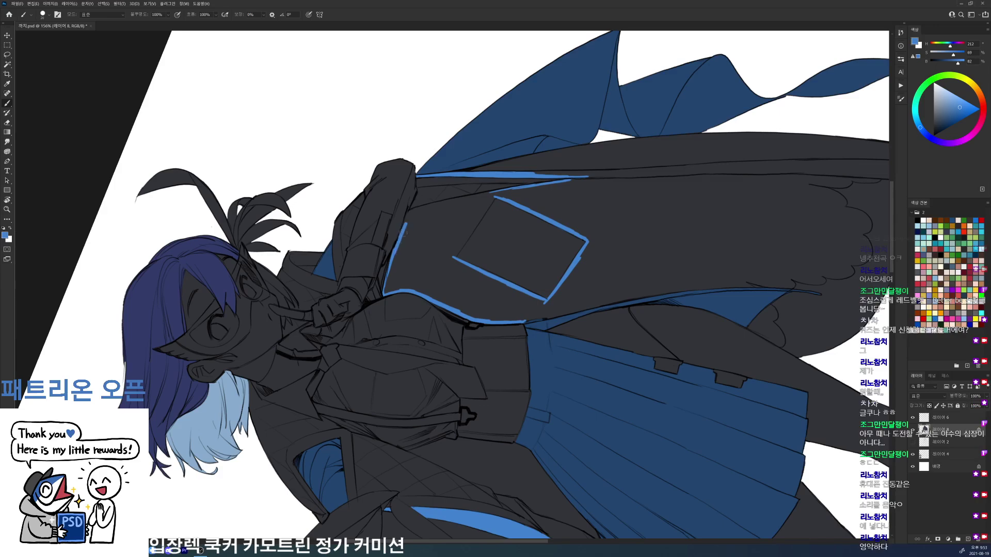
# Step: Paint the lining's outer edge bright blue from the forearm down to the fold beside the rectangular patch
pyautogui.press('r')
pyautogui.moveTo(417, 192); pyautogui.dragTo(548, 204)
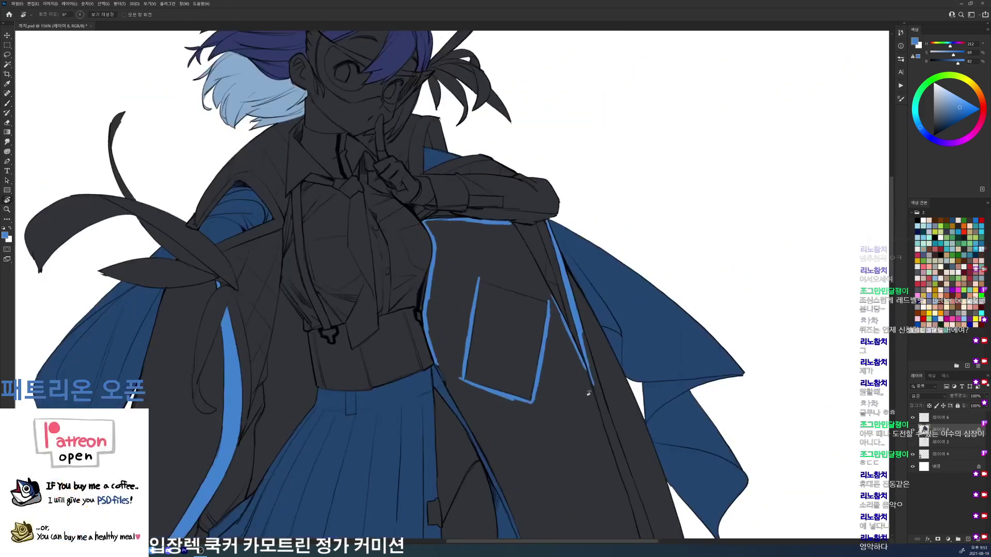
pyautogui.moveTo(726, 222); pyautogui.dragTo(726, 135)
pyautogui.moveTo(790, 191); pyautogui.dragTo(747, 292)
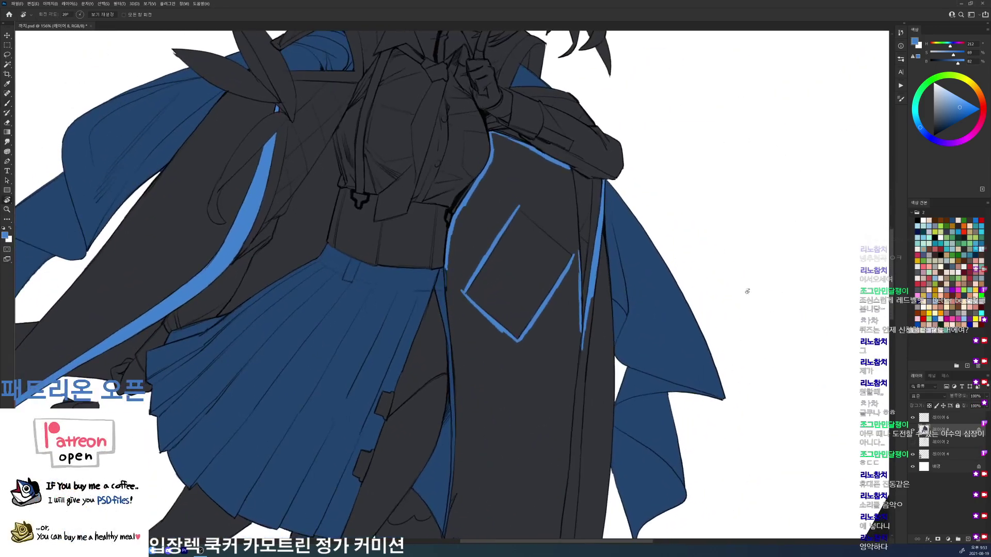
pyautogui.press('b')
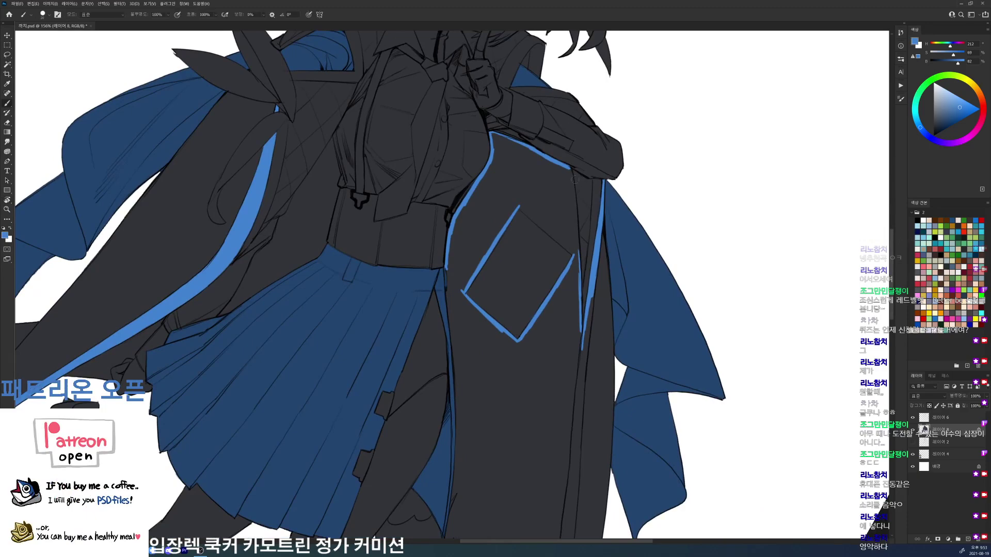
pyautogui.moveTo(568, 169); pyautogui.dragTo(576, 247)
pyautogui.moveTo(573, 195); pyautogui.dragTo(577, 249)
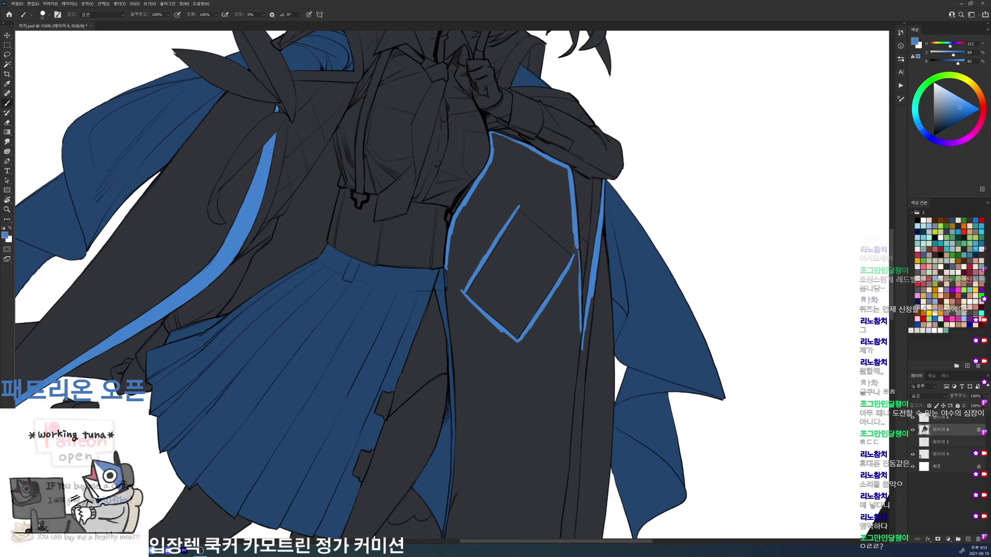
# Step: Close the rectangular patch's outline with a bright blue line along its upper edge
pyautogui.press('r')
pyautogui.moveTo(713, 206)
pyautogui.mouseDown()
pyautogui.moveTo(711, 341)
pyautogui.moveTo(697, 361)
pyautogui.mouseUp()
pyautogui.press('b')
pyautogui.moveTo(551, 256)
pyautogui.mouseDown()
pyautogui.moveTo(573, 325)
pyautogui.moveTo(461, 242)
pyautogui.mouseUp()
# Step: Trace the first scallops of the lining's lower hem in bright blue, starting beside the skirt's side ribbon
pyautogui.press('r')
pyautogui.moveTo(474, 306); pyautogui.dragTo(505, 171)
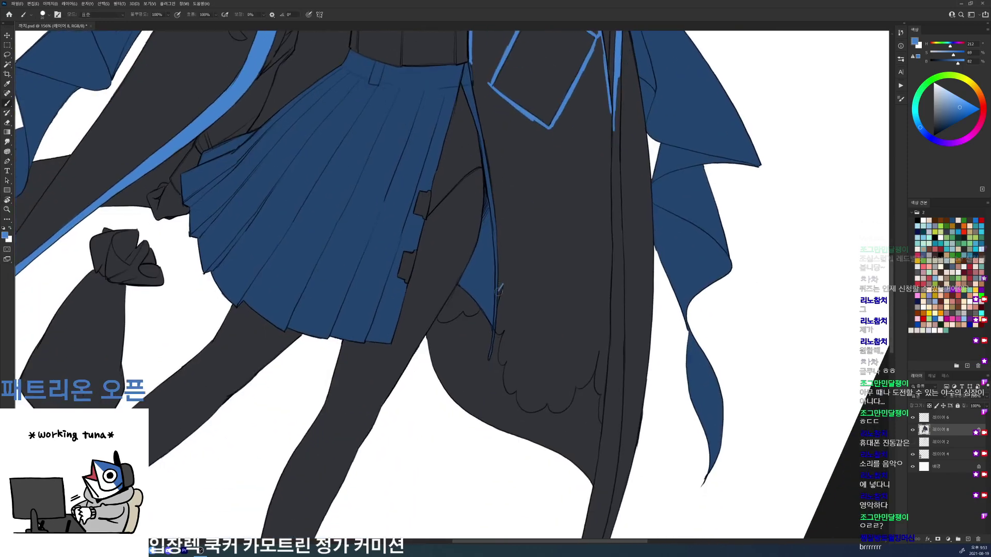
pyautogui.moveTo(505, 283)
pyautogui.mouseDown()
pyautogui.moveTo(500, 364)
pyautogui.moveTo(508, 359)
pyautogui.moveTo(516, 392)
pyautogui.mouseUp()
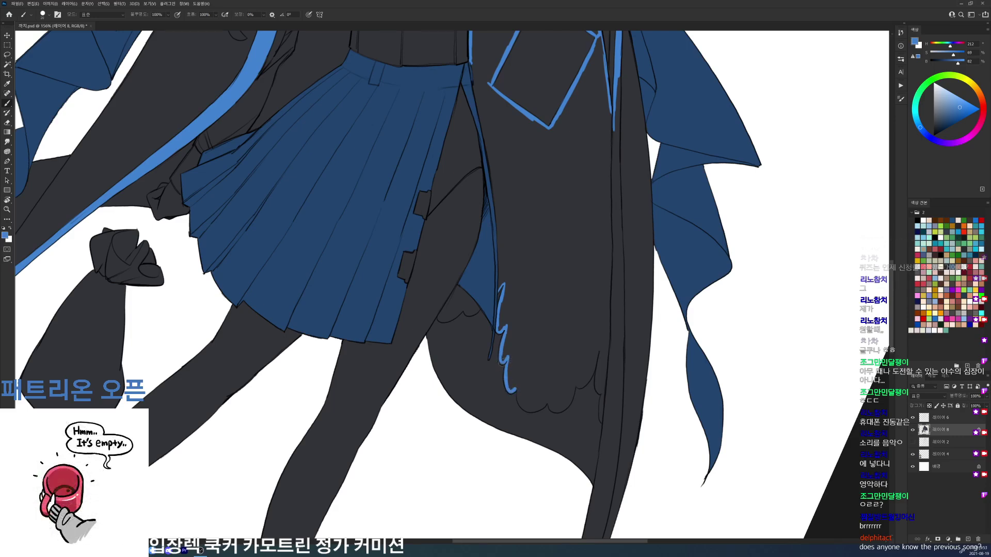
pyautogui.moveTo(514, 388); pyautogui.dragTo(527, 412)
pyautogui.keyDown('alt'); pyautogui.click(512, 397); pyautogui.keyUp('alt')
pyautogui.keyDown('alt'); pyautogui.click(514, 390); pyautogui.keyUp('alt')
# Step: Trace the remaining scallops along the bottom of the lining in bright blue
pyautogui.press('r')
pyautogui.moveTo(617, 343); pyautogui.dragTo(660, 312)
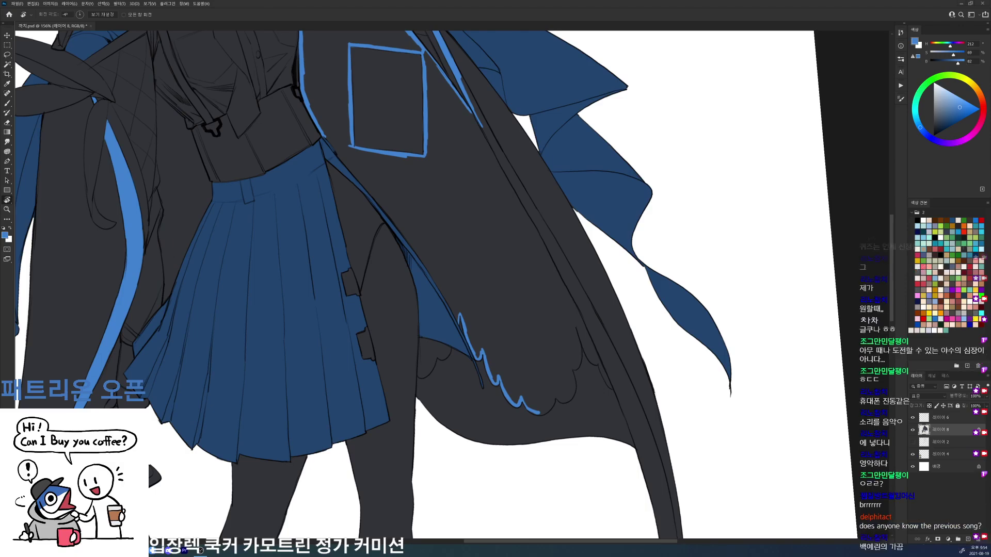
pyautogui.press('b')
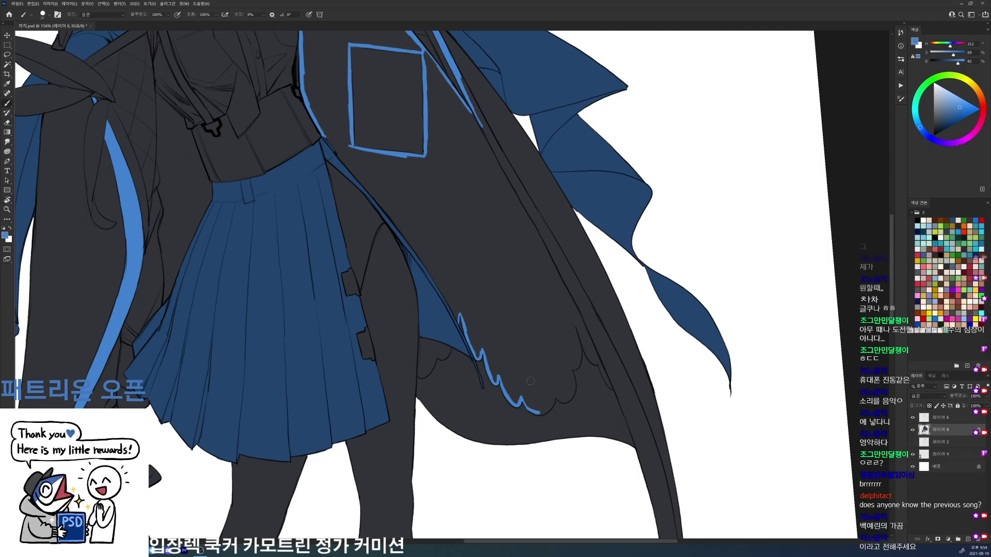
pyautogui.moveTo(526, 409)
pyautogui.mouseDown()
pyautogui.moveTo(543, 413)
pyautogui.moveTo(555, 396)
pyautogui.moveTo(453, 283)
pyautogui.moveTo(485, 443)
pyautogui.moveTo(533, 383)
pyautogui.moveTo(528, 412)
pyautogui.mouseUp()
# Step: Continue the bright blue lining outline from the last scallop down along the coat's fold to the lower hem
pyautogui.press('r')
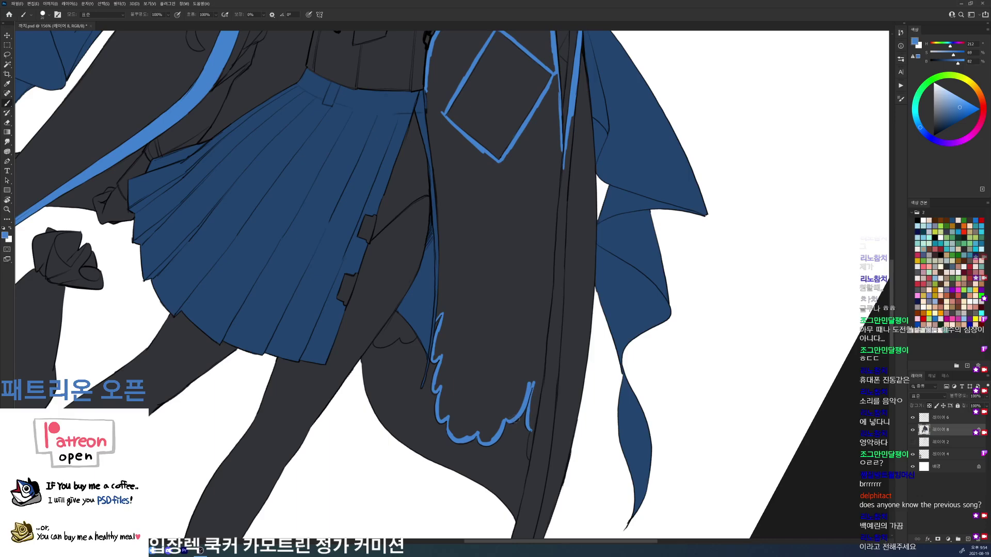
pyautogui.moveTo(530, 434)
pyautogui.mouseDown()
pyautogui.moveTo(529, 462)
pyautogui.moveTo(531, 398)
pyautogui.mouseUp()
pyautogui.keyDown('alt'); pyautogui.click(524, 392); pyautogui.keyUp('alt')
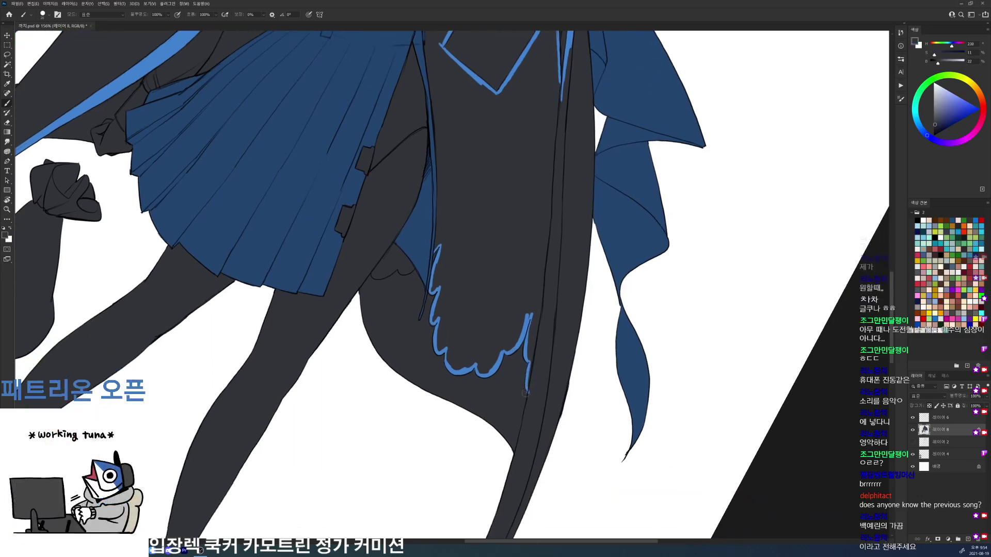
pyautogui.keyDown('alt'); pyautogui.click(527, 386); pyautogui.keyUp('alt')
pyautogui.moveTo(530, 387); pyautogui.dragTo(513, 458)
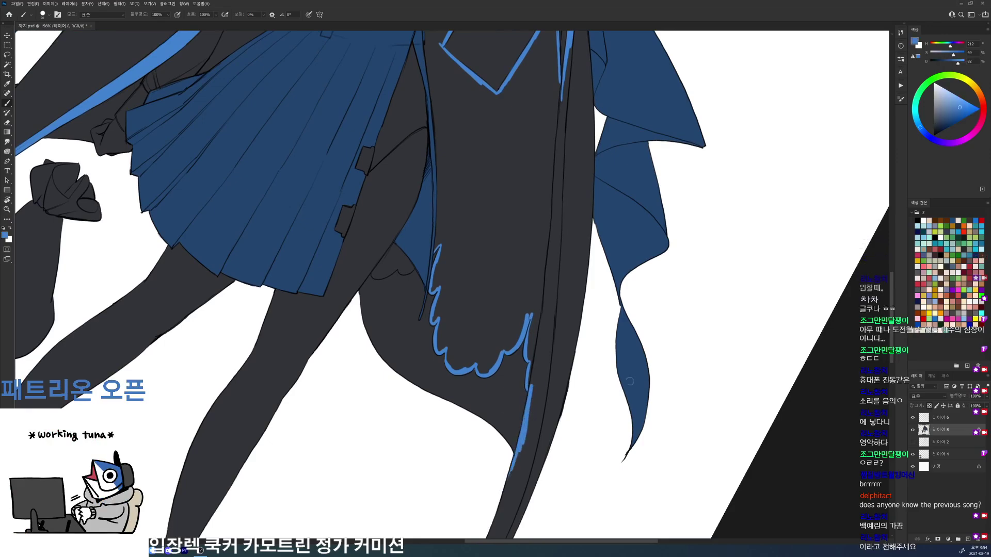
# Step: Extend the bright blue line along the lining's outer edge from beside the rectangular patch towards the scalloped hem
pyautogui.hotkey('ctrl', '0')
pyautogui.press('r')
pyautogui.moveTo(690, 390); pyautogui.dragTo(408, 121)
pyautogui.moveTo(408, 121); pyautogui.dragTo(465, 239)
pyautogui.moveTo(365, 364)
pyautogui.mouseDown()
pyautogui.moveTo(449, 294)
pyautogui.moveTo(433, 350)
pyautogui.mouseUp()
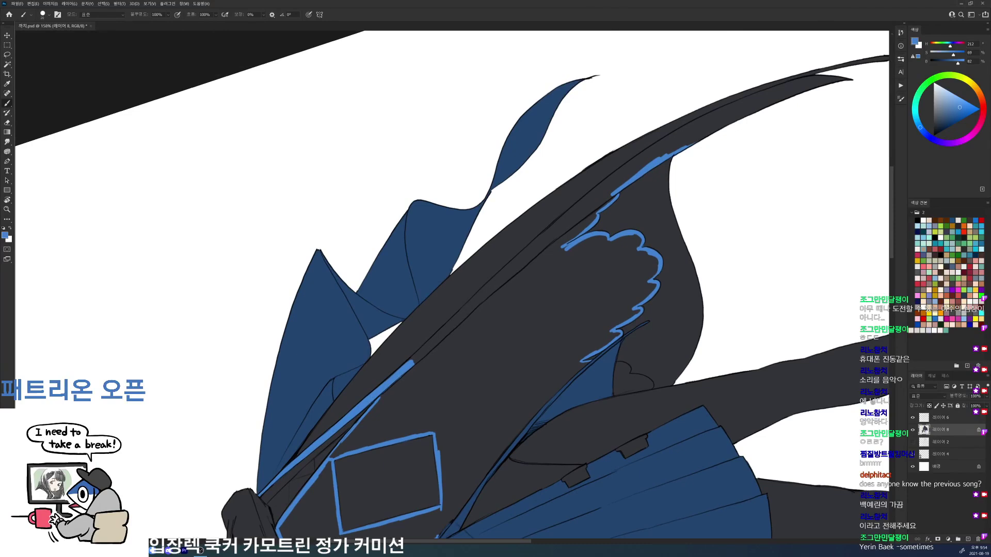
pyautogui.moveTo(412, 362); pyautogui.dragTo(507, 268)
pyautogui.moveTo(464, 307); pyautogui.dragTo(497, 270)
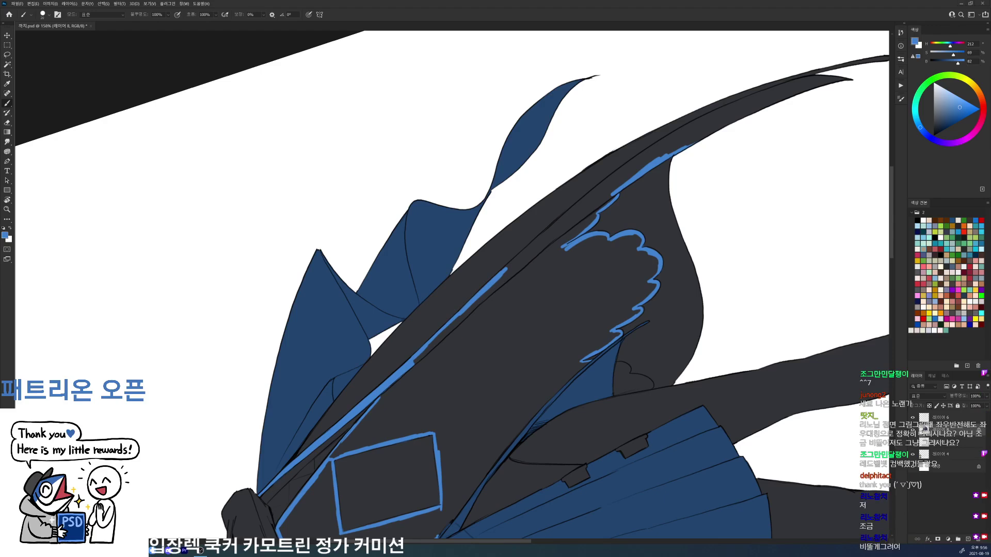
pyautogui.moveTo(669, 184); pyautogui.dragTo(661, 206)
pyautogui.moveTo(489, 298); pyautogui.dragTo(548, 246)
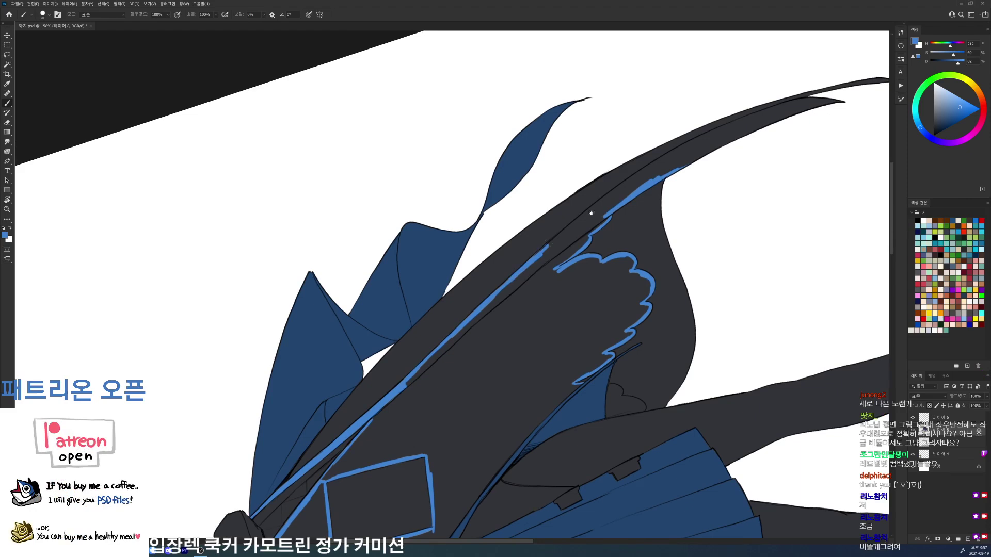
# Step: Finish the lining's outer-edge line in bright blue past the scallops towards the coat's tail, redoing one stray stroke
pyautogui.moveTo(597, 226); pyautogui.dragTo(543, 277)
pyautogui.moveTo(565, 239)
pyautogui.mouseDown()
pyautogui.moveTo(522, 277)
pyautogui.moveTo(671, 197)
pyautogui.mouseUp()
pyautogui.hotkey('ctrl', 'z')
pyautogui.moveTo(568, 247); pyautogui.dragTo(640, 212)
pyautogui.moveTo(583, 235); pyautogui.dragTo(718, 186)
# Step: Select the outlined coat lining around the rectangular patch and fill it with bright blue
pyautogui.press('w')
pyautogui.click(647, 217)
pyautogui.press('r')
pyautogui.moveTo(794, 190); pyautogui.dragTo(387, 480)
pyautogui.moveTo(652, 260); pyautogui.dragTo(666, 371)
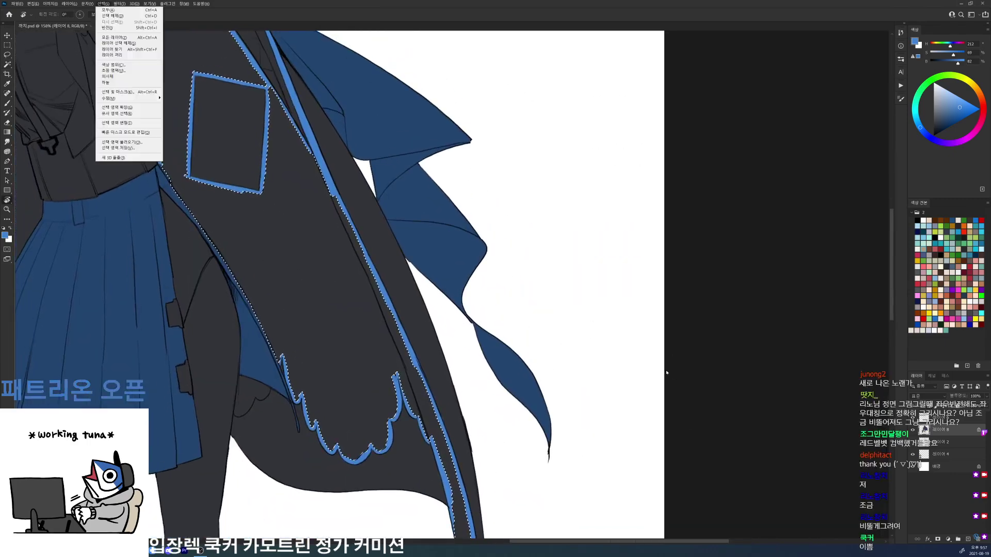
pyautogui.hotkey('alt', 'BackSpace')
pyautogui.hotkey('ctrl', 'd')
pyautogui.moveTo(662, 206); pyautogui.dragTo(651, 203)
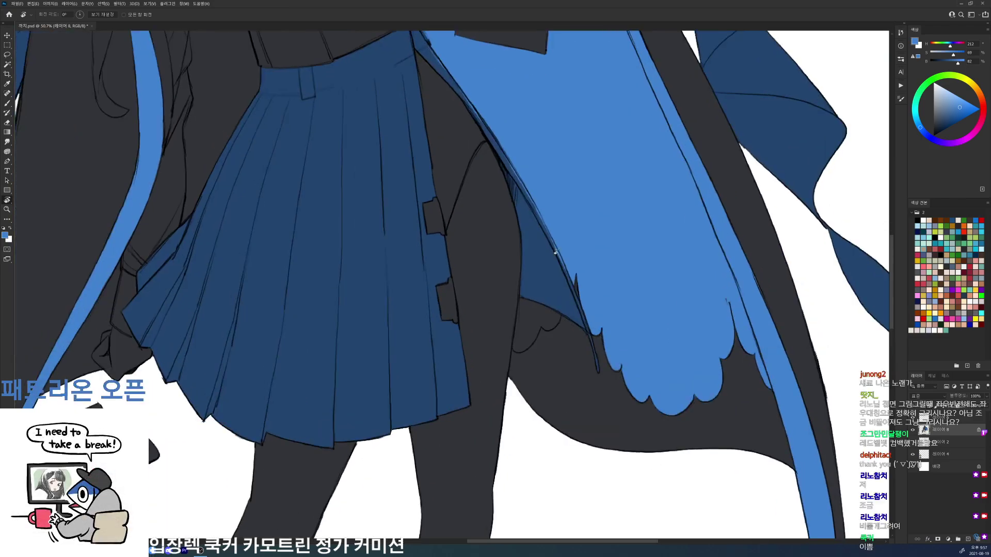
# Step: Outline the small scalloped lining piece behind the thigh and fill it with bright blue
pyautogui.scroll(5, 523, 306)
pyautogui.press('b')
pyautogui.moveTo(522, 302)
pyautogui.mouseDown()
pyautogui.moveTo(515, 350)
pyautogui.moveTo(558, 316)
pyautogui.mouseUp()
pyautogui.press('w')
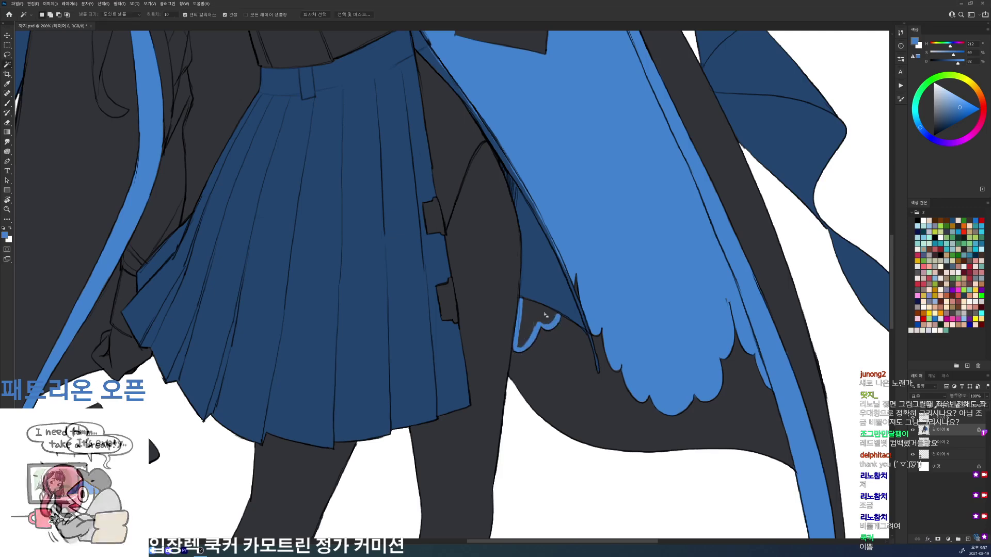
pyautogui.click(551, 305)
pyautogui.hotkey('alt', 'BackSpace')
pyautogui.press('b')
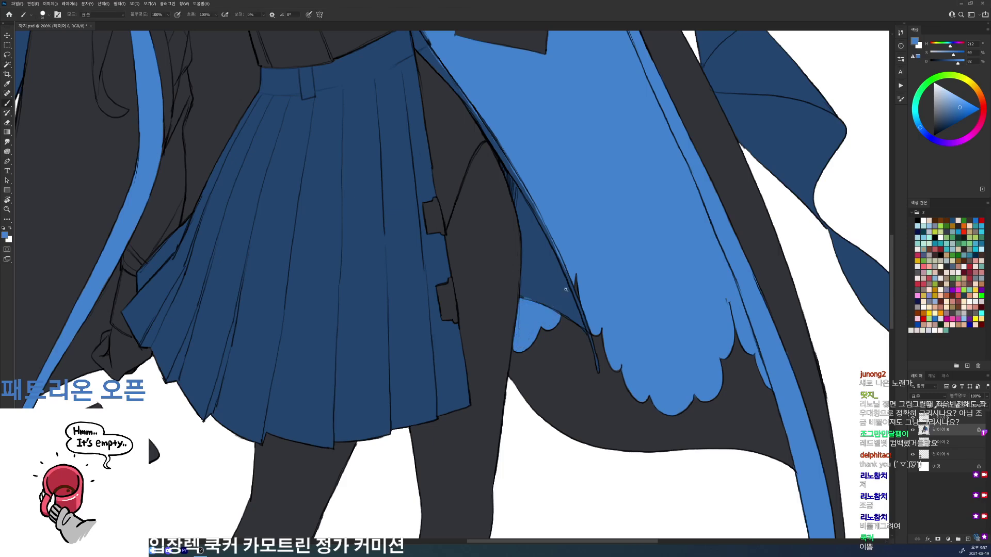
# Step: Trace the gap between the sleeve and the waist in bright blue along the sleeve, skirt and corset edges
pyautogui.scroll(-5, 564, 290)
pyautogui.scroll(5, 421, 185)
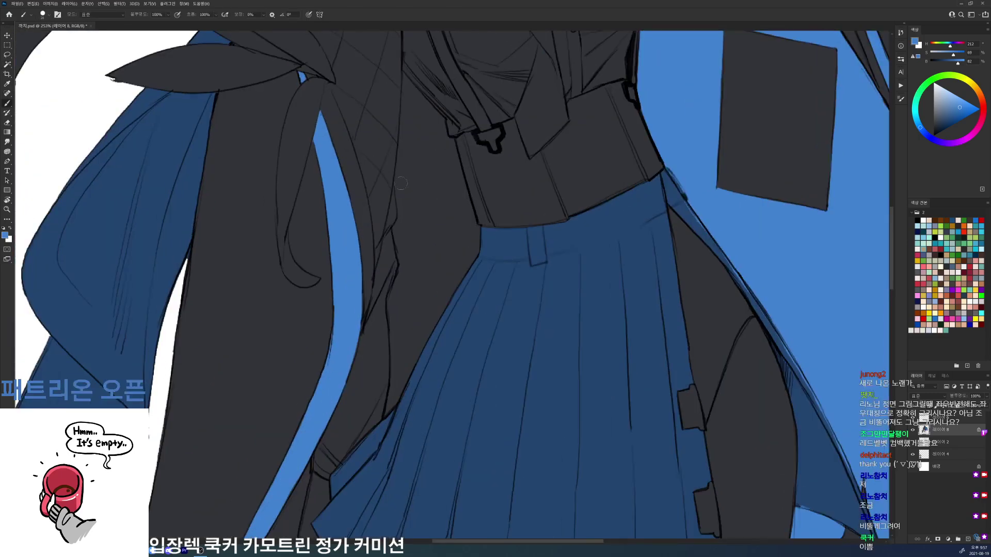
pyautogui.moveTo(398, 176)
pyautogui.mouseDown()
pyautogui.moveTo(403, 280)
pyautogui.moveTo(390, 301)
pyautogui.moveTo(395, 367)
pyautogui.moveTo(384, 417)
pyautogui.moveTo(420, 341)
pyautogui.mouseUp()
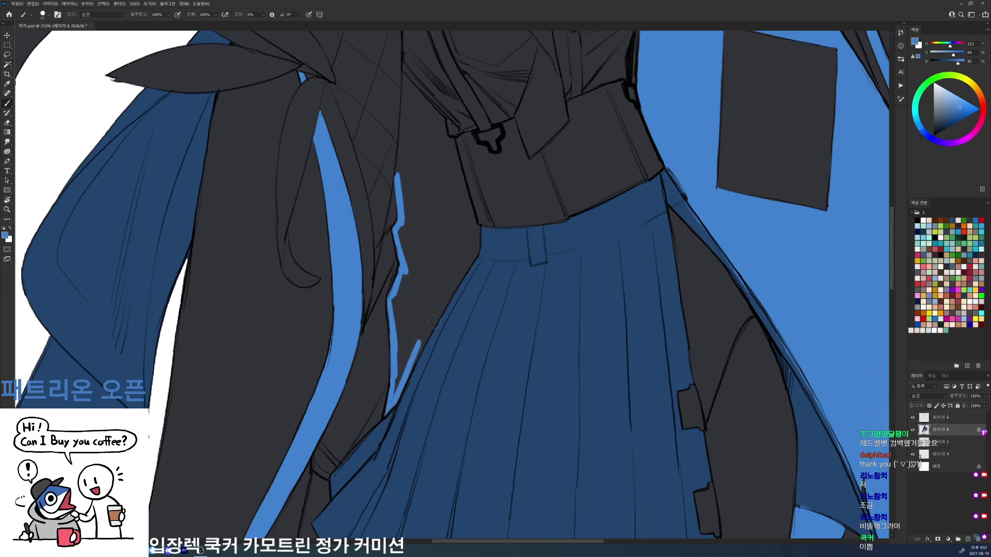
pyautogui.moveTo(395, 395); pyautogui.dragTo(453, 295)
pyautogui.moveTo(426, 342); pyautogui.dragTo(479, 253)
pyautogui.scroll(3, 465, 258)
pyautogui.moveTo(445, 215)
pyautogui.mouseDown()
pyautogui.moveTo(470, 301)
pyautogui.moveTo(464, 328)
pyautogui.moveTo(466, 307)
pyautogui.mouseUp()
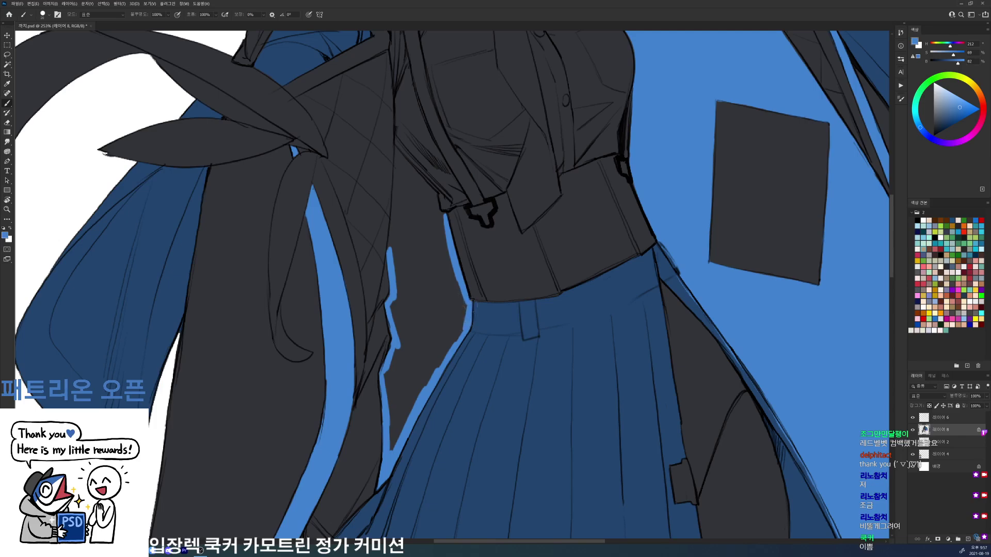
# Step: Close the waist gap's outline below the shirt and fill the enclosed area with bright blue
pyautogui.scroll(2, 471, 307)
pyautogui.moveTo(390, 207); pyautogui.dragTo(387, 298)
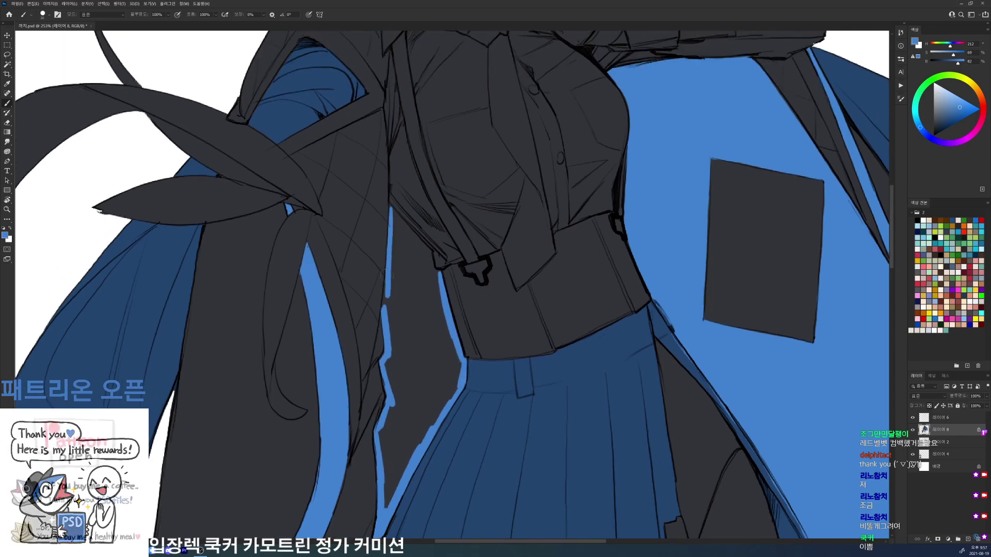
pyautogui.moveTo(390, 208); pyautogui.dragTo(429, 246)
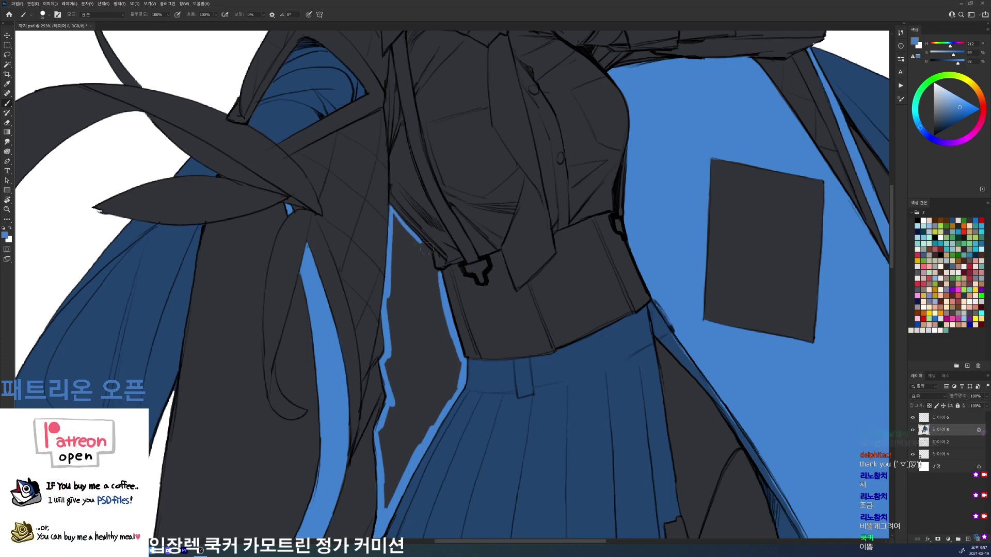
pyautogui.press('w')
pyautogui.click(421, 285)
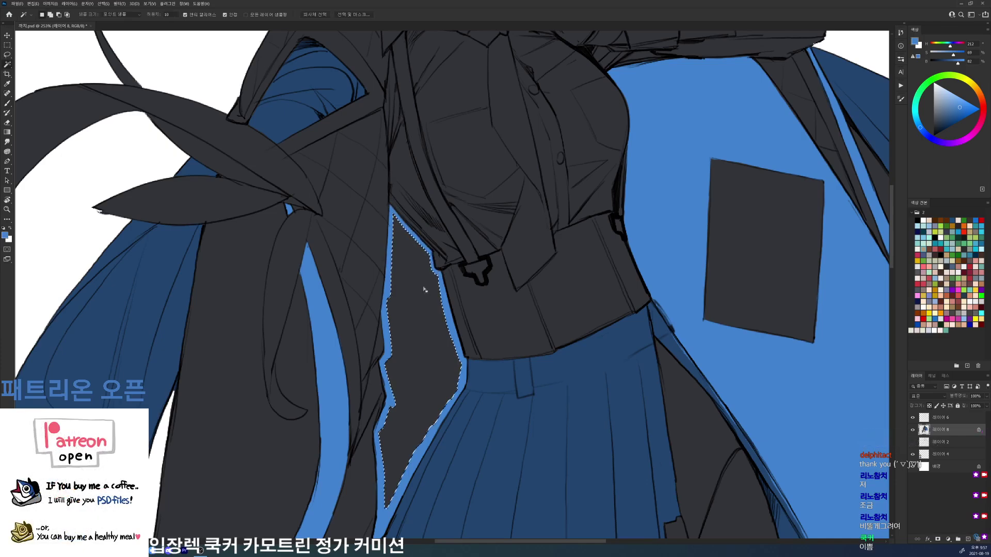
pyautogui.hotkey('alt', 'BackSpace')
pyautogui.hotkey('ctrl', 'd')
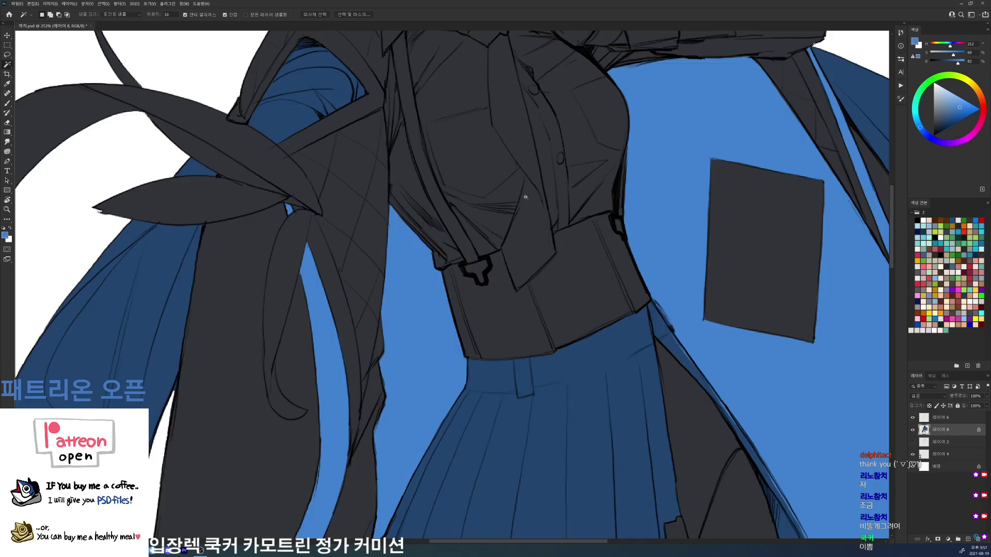
# Step: Trace the lining's edge beside the lowered hand in bright blue
pyautogui.hotkey('ctrl', '0')
pyautogui.scroll(8, 479, 298)
pyautogui.press('b')
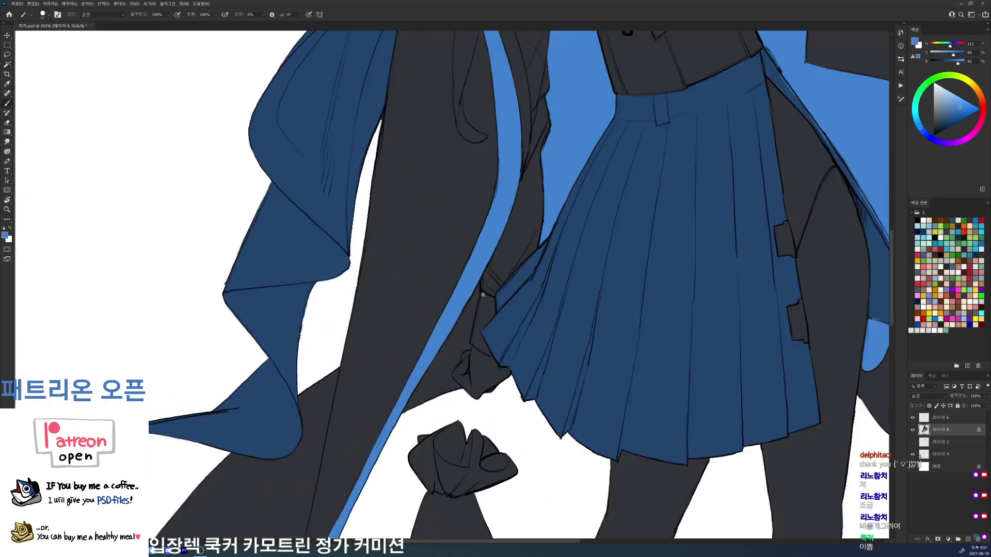
pyautogui.scroll(2, 480, 294)
pyautogui.moveTo(468, 340)
pyautogui.mouseDown()
pyautogui.moveTo(445, 392)
pyautogui.moveTo(455, 405)
pyautogui.mouseUp()
pyautogui.keyDown('alt'); pyautogui.click(451, 396); pyautogui.keyUp('alt')
# Step: Select the lining area between the coat's blue trim and the lowered hand and fill it with bright blue
pyautogui.press('w')
pyautogui.click(448, 362)
pyautogui.press('b')
pyautogui.keyDown('alt'); pyautogui.click(466, 280); pyautogui.keyUp('alt')
pyautogui.hotkey('alt', 's')
pyautogui.press('g')
pyautogui.hotkey('alt', 'Delete')
pyautogui.hotkey('ctrl', 'd')
# Step: Compare the figure's flat colours with the reference images and inspect the head and upper body
pyautogui.moveTo(684, 188); pyautogui.dragTo(638, 184)
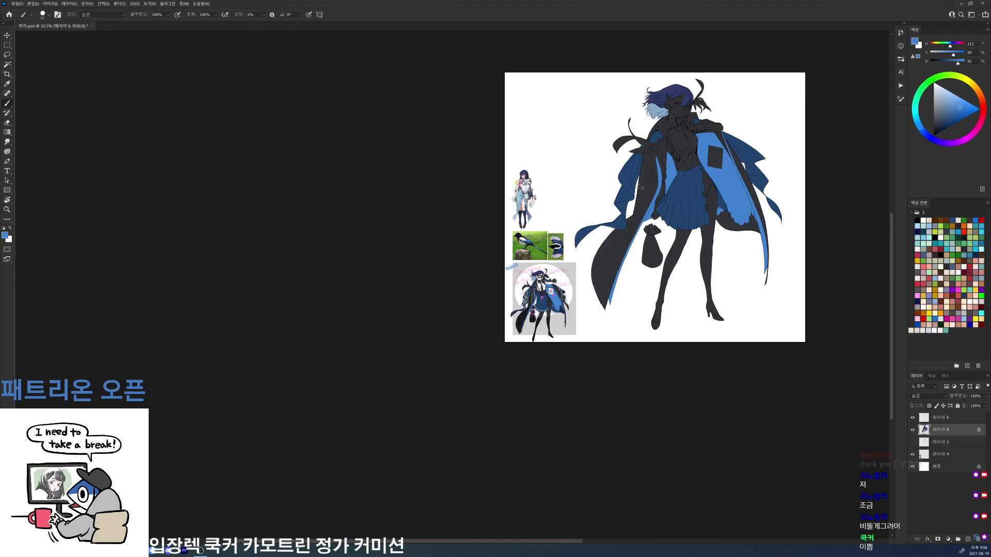
pyautogui.scroll(3, 718, 144)
pyautogui.moveTo(482, 418); pyautogui.dragTo(552, 284)
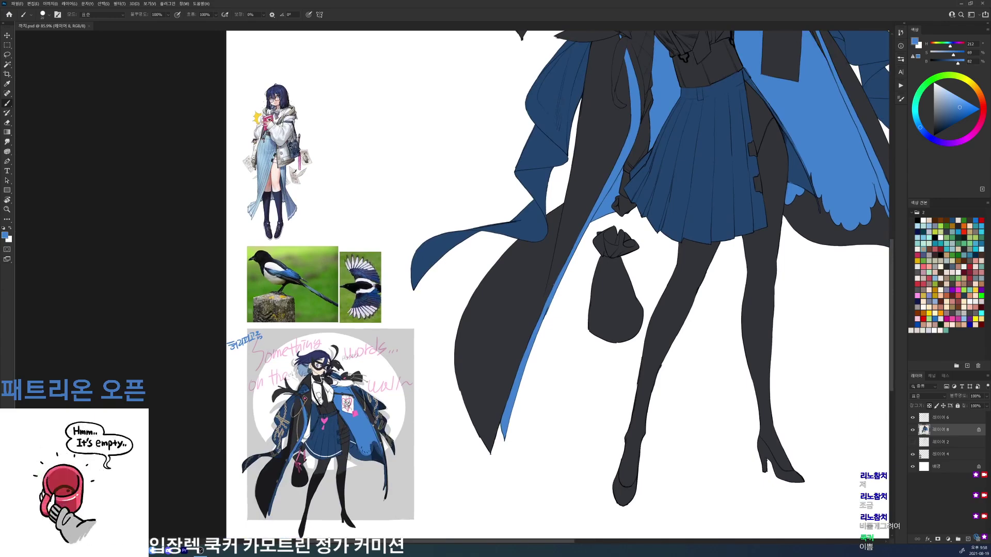
pyautogui.keyDown('alt'); pyautogui.click(769, 214); pyautogui.keyUp('alt')
pyautogui.moveTo(752, 217); pyautogui.dragTo(587, 508)
pyautogui.scroll(3, 651, 196)
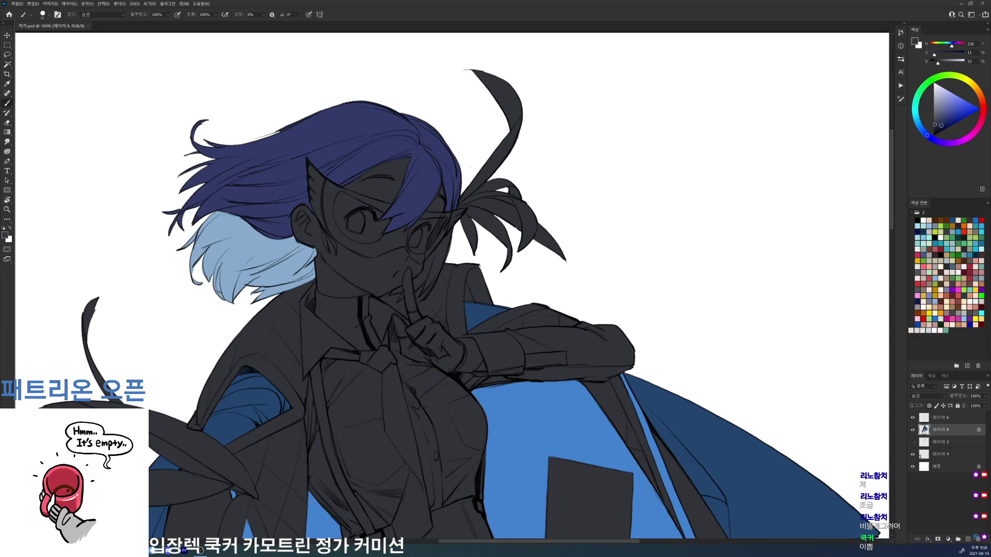
pyautogui.click(941, 418)
pyautogui.press('d')
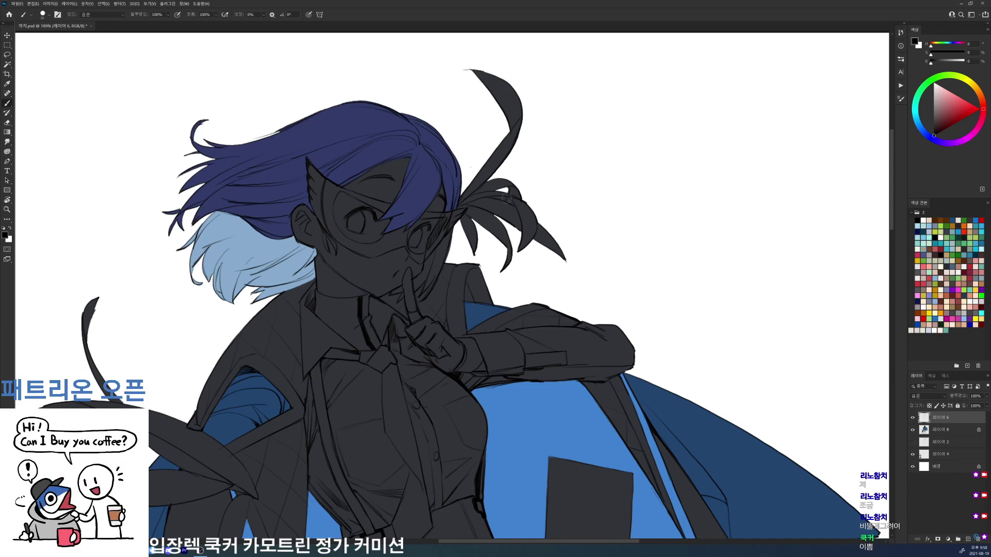
pyautogui.hotkey('alt', '[')
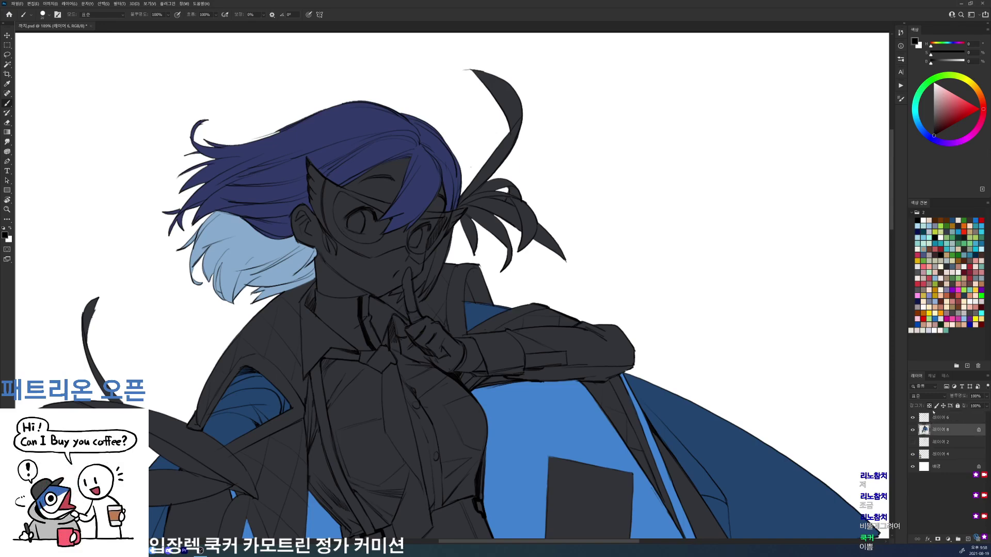
pyautogui.press('e')
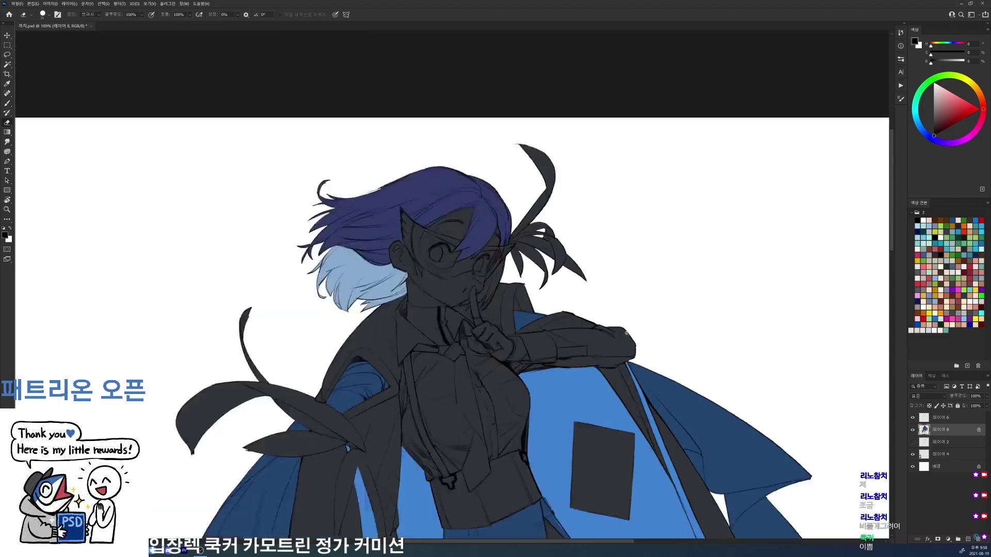
pyautogui.scroll(-5, 610, 301)
pyautogui.moveTo(636, 346); pyautogui.dragTo(652, 313)
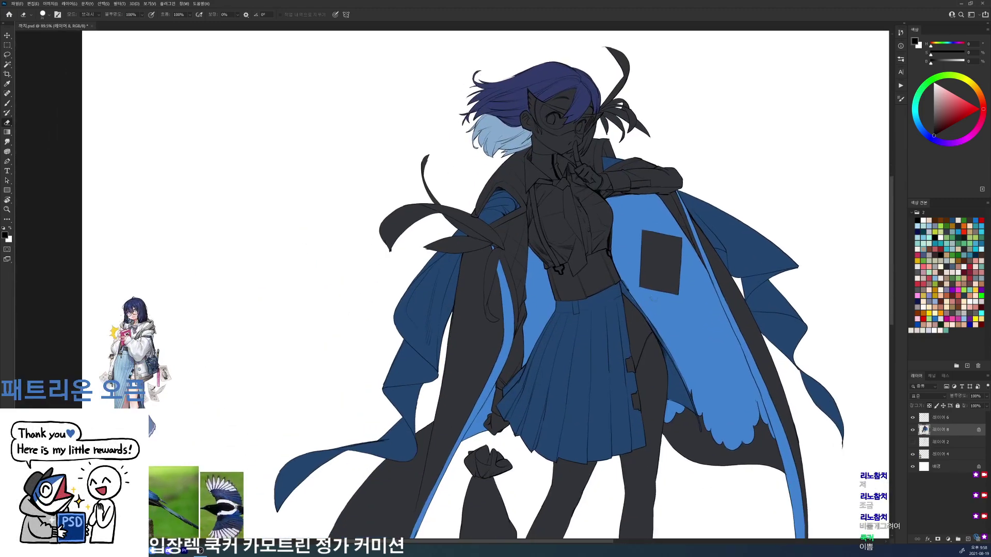
pyautogui.moveTo(631, 280); pyautogui.dragTo(625, 172)
# Step: Darken the sampled charcoal to near-black and paint the upper tab at the skirt's side with it
pyautogui.press('b')
pyautogui.keyDown('alt'); pyautogui.click(639, 250); pyautogui.keyUp('alt')
pyautogui.moveTo(935, 124); pyautogui.dragTo(934, 127)
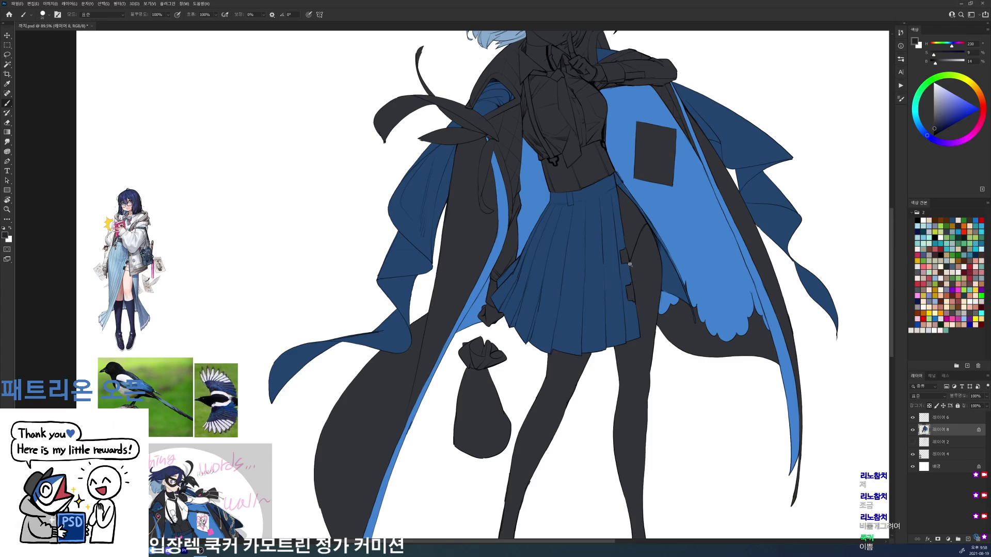
pyautogui.scroll(5, 632, 265)
pyautogui.moveTo(614, 238)
pyautogui.mouseDown()
pyautogui.moveTo(614, 261)
pyautogui.moveTo(622, 257)
pyautogui.mouseUp()
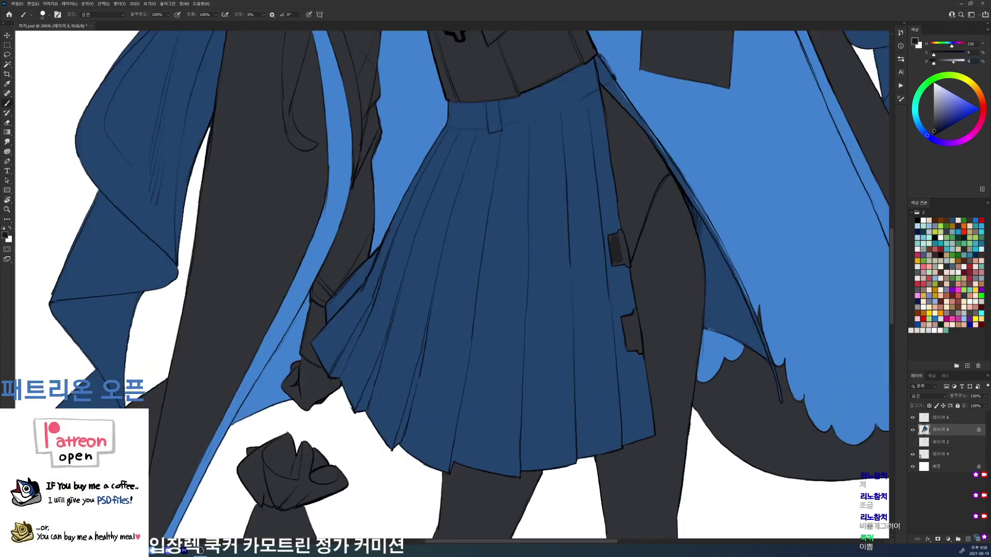
pyautogui.moveTo(618, 245); pyautogui.dragTo(613, 263)
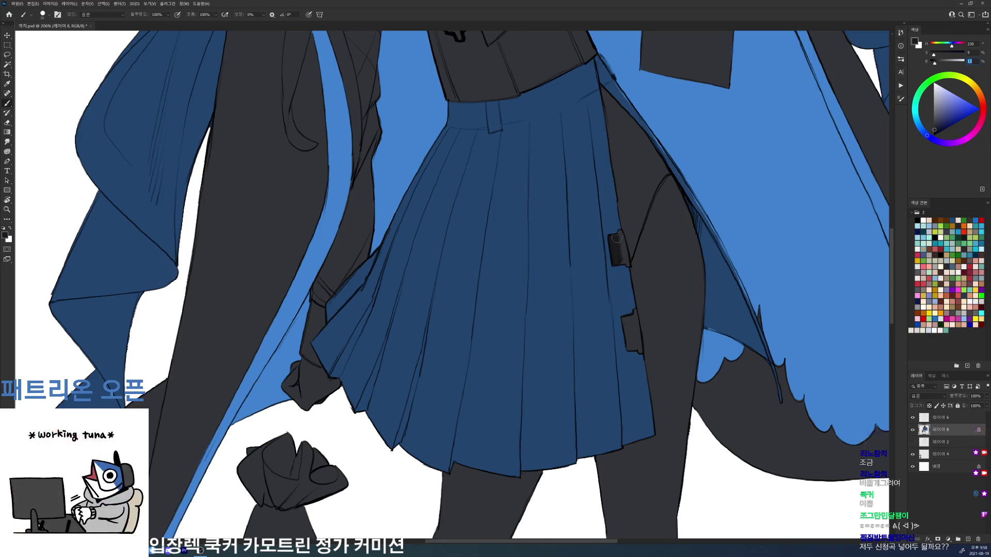
pyautogui.moveTo(624, 262); pyautogui.dragTo(619, 233)
# Step: Sample the skirt's dark blue and touch up the edge of the side ribbon against the bright lining
pyautogui.moveTo(643, 219); pyautogui.dragTo(631, 256)
pyautogui.keyDown('alt'); pyautogui.click(606, 127); pyautogui.keyUp('alt')
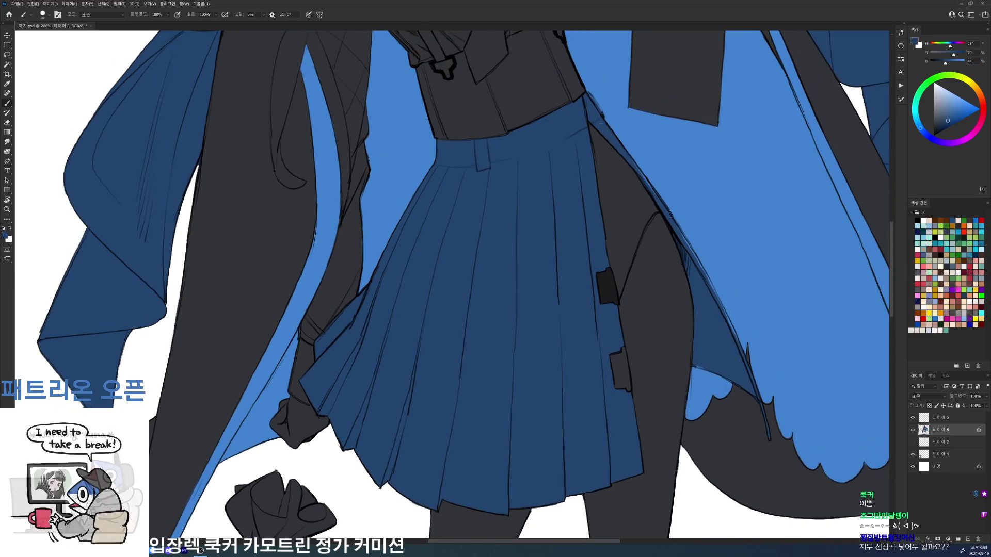
pyautogui.moveTo(680, 238); pyautogui.dragTo(733, 334)
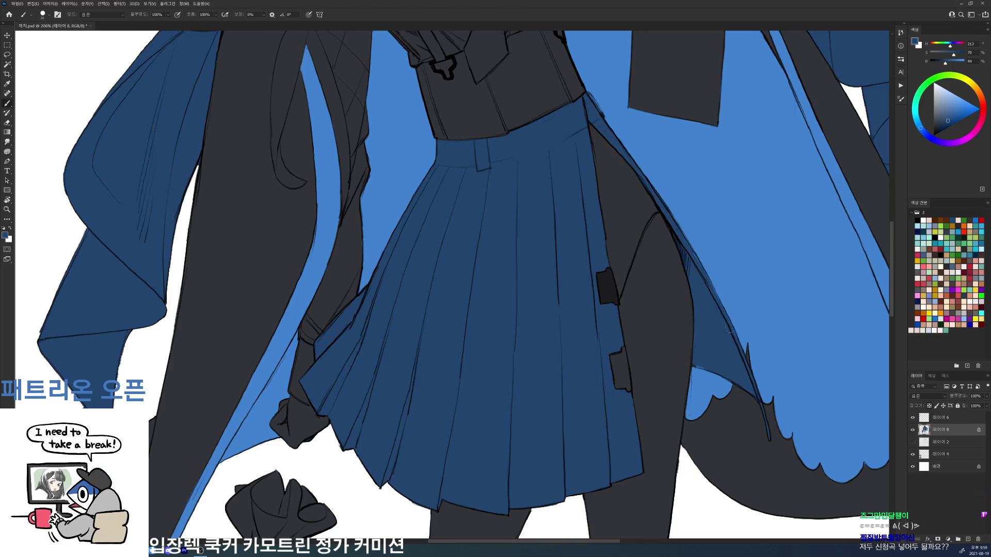
# Step: Paint the lower side tab near-black and fill the area above the thigh beside the skirt with the same colour
pyautogui.keyDown('alt'); pyautogui.click(611, 285); pyautogui.keyUp('alt')
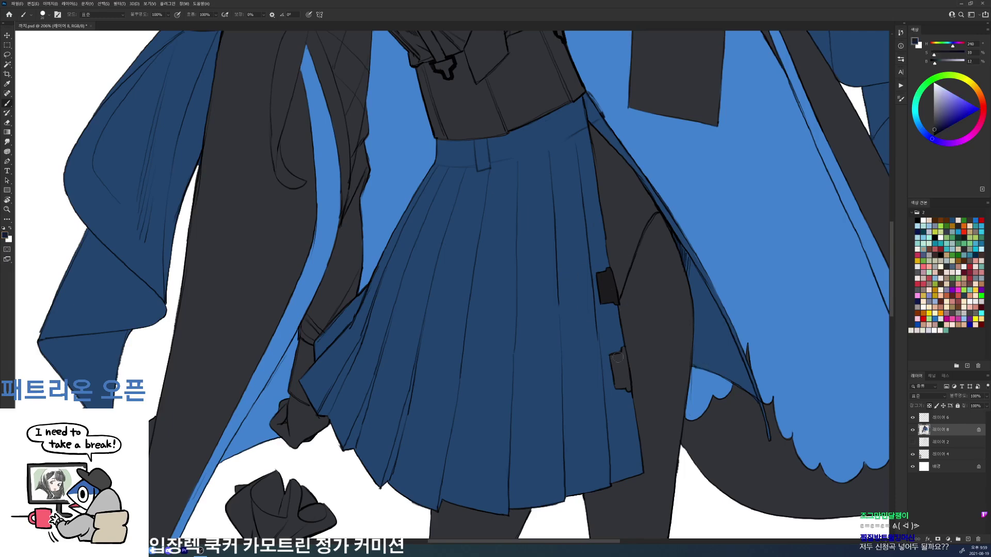
pyautogui.moveTo(617, 388)
pyautogui.mouseDown()
pyautogui.moveTo(630, 385)
pyautogui.moveTo(624, 355)
pyautogui.mouseUp()
pyautogui.press('space')
pyautogui.moveTo(632, 313)
pyautogui.mouseDown()
pyautogui.moveTo(613, 362)
pyautogui.moveTo(602, 330)
pyautogui.moveTo(627, 267)
pyautogui.mouseUp()
pyautogui.press('w')
pyautogui.click(621, 250)
pyautogui.hotkey('alt', 'BackSpace')
# Step: Outline the lowered hand at its wrist in near-black and fill the hand with the same colour
pyautogui.moveTo(619, 368); pyautogui.dragTo(735, 236)
pyautogui.moveTo(657, 283); pyautogui.dragTo(719, 246)
pyautogui.press('b')
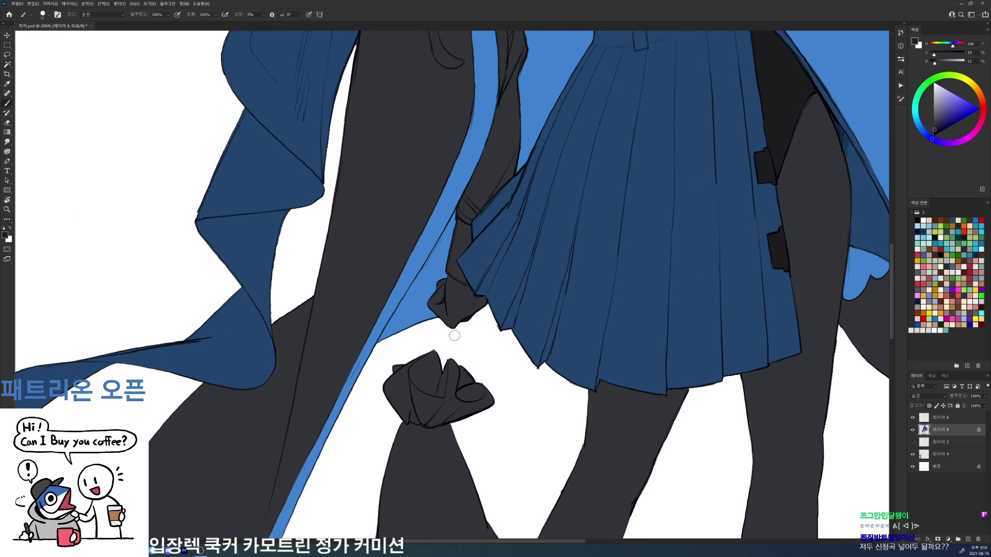
pyautogui.moveTo(436, 306)
pyautogui.mouseDown()
pyautogui.moveTo(432, 293)
pyautogui.moveTo(453, 278)
pyautogui.moveTo(474, 295)
pyautogui.mouseUp()
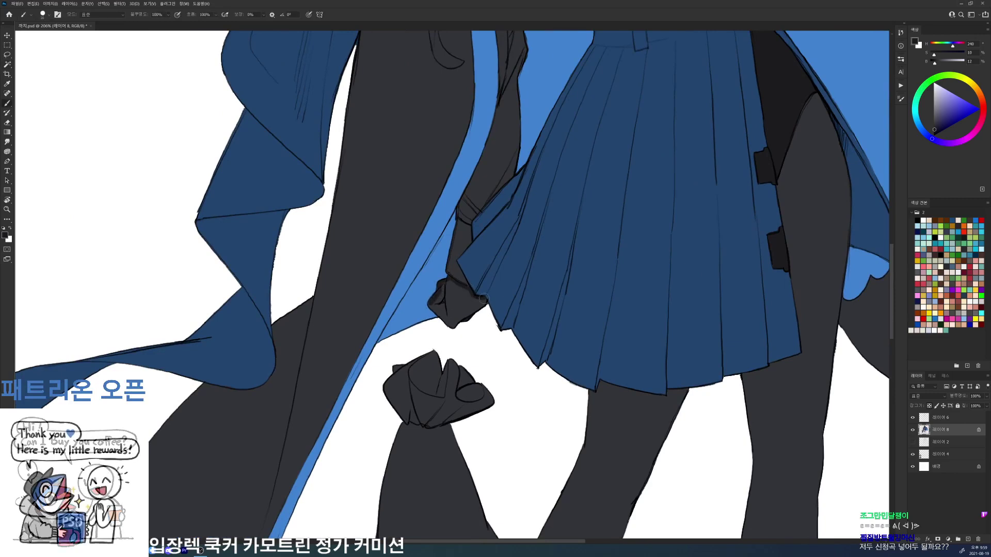
pyautogui.press('w')
pyautogui.click(471, 307)
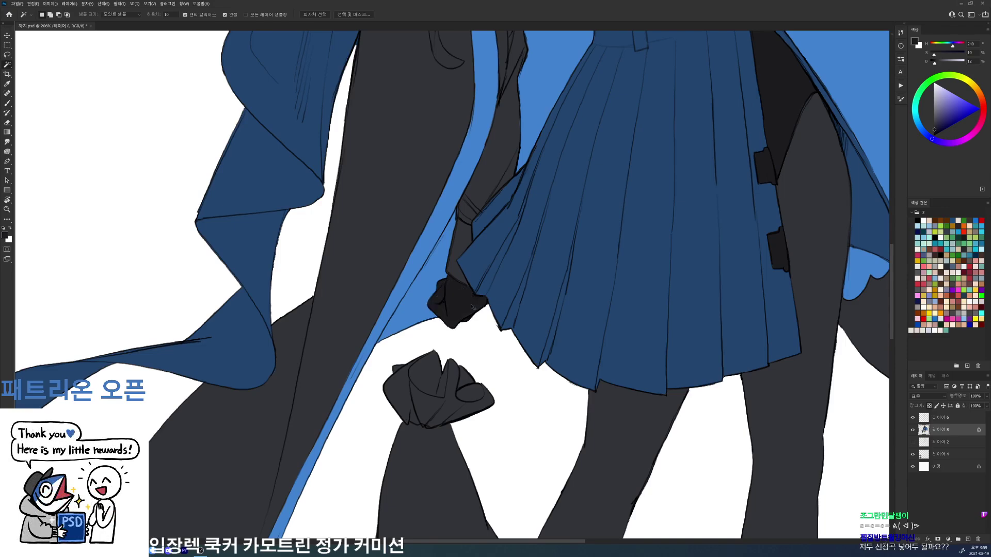
pyautogui.scroll(5, 601, 333)
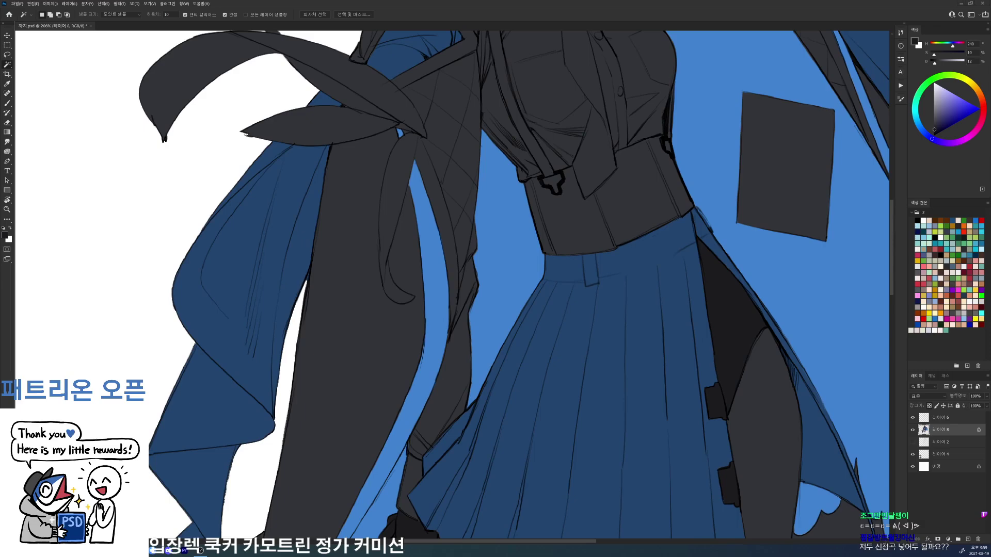
# Step: Paint near-black along the edges of the coat's inner panel beside the ribbon knot and below the sleeve opening
pyautogui.scroll(2, 434, 220)
pyautogui.press('b')
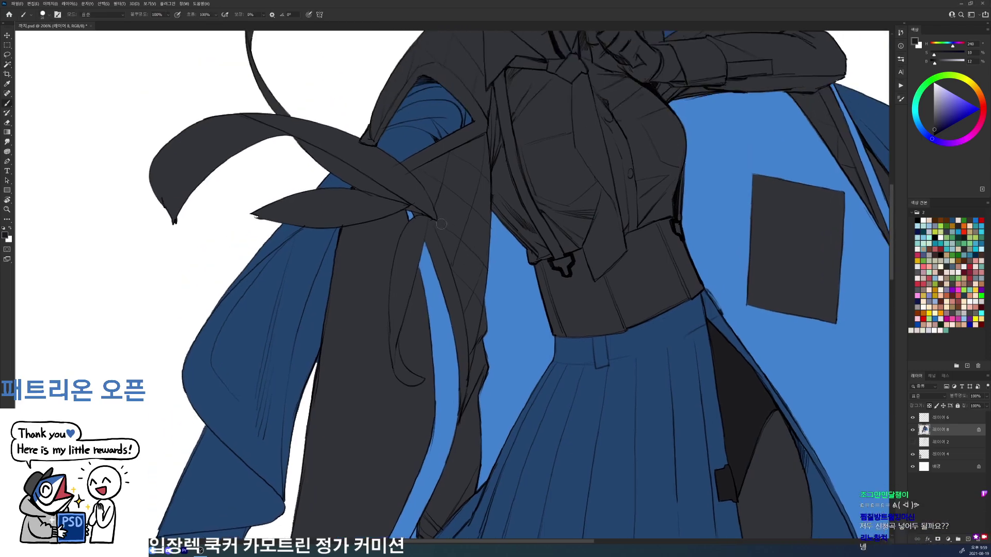
pyautogui.moveTo(433, 220)
pyautogui.mouseDown()
pyautogui.moveTo(469, 323)
pyautogui.moveTo(465, 313)
pyautogui.moveTo(469, 369)
pyautogui.moveTo(472, 339)
pyautogui.mouseUp()
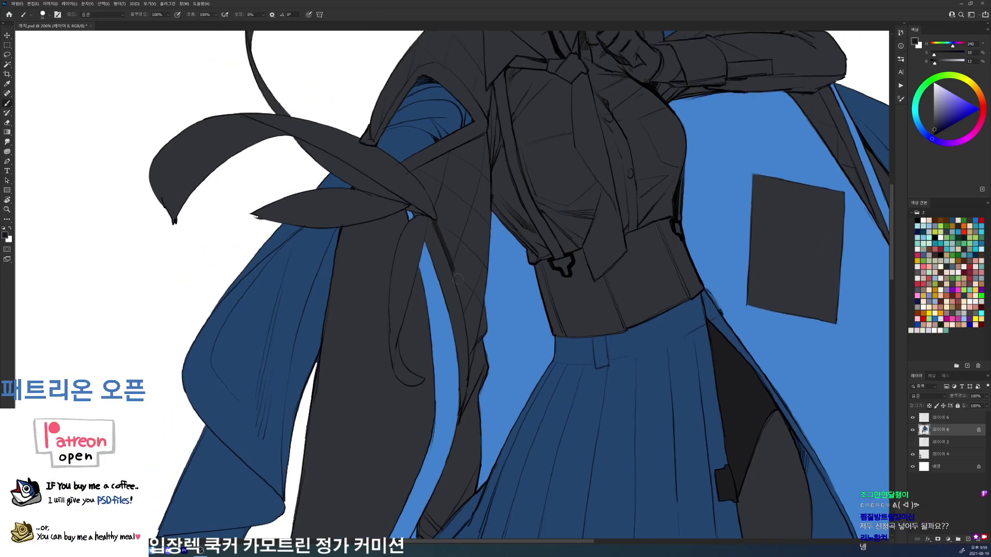
pyautogui.moveTo(417, 173)
pyautogui.mouseDown()
pyautogui.moveTo(440, 214)
pyautogui.moveTo(433, 207)
pyautogui.moveTo(390, 237)
pyautogui.moveTo(397, 306)
pyautogui.mouseUp()
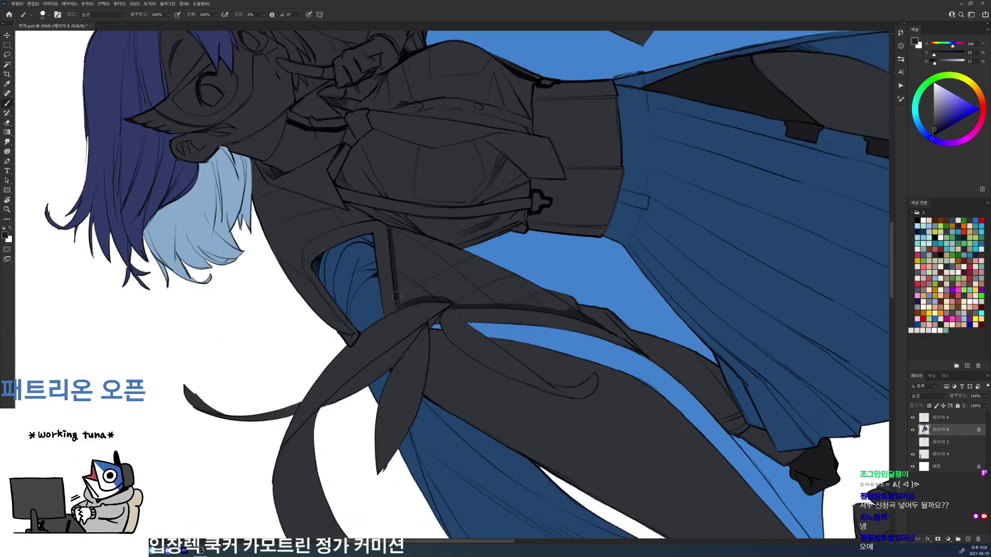
pyautogui.press('r')
pyautogui.moveTo(450, 237); pyautogui.dragTo(577, 232)
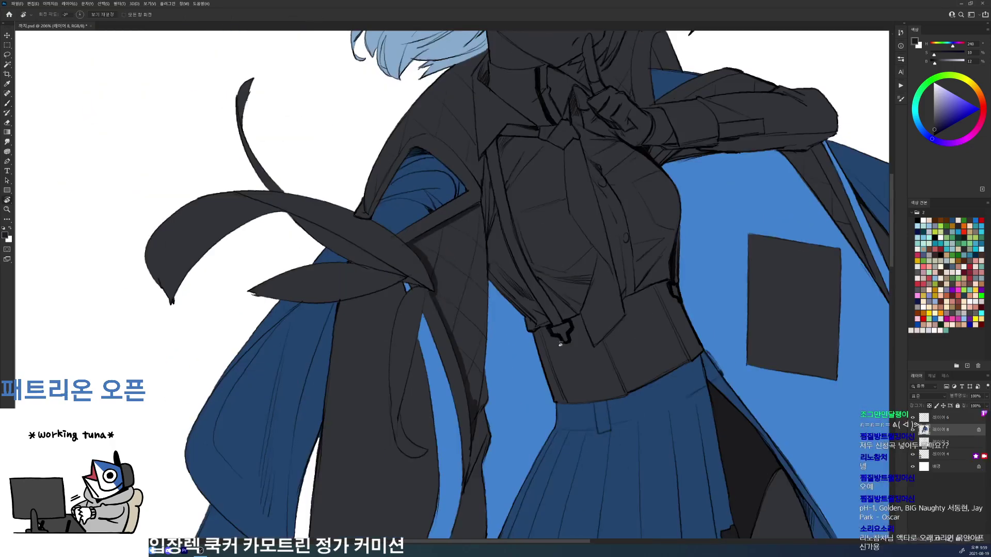
# Step: Close off the coat's inner panel along the shirt side in near-black and fill the panel with the same colour
pyautogui.moveTo(480, 204); pyautogui.dragTo(485, 308)
pyautogui.moveTo(484, 274); pyautogui.dragTo(481, 357)
pyautogui.moveTo(485, 307); pyautogui.dragTo(478, 396)
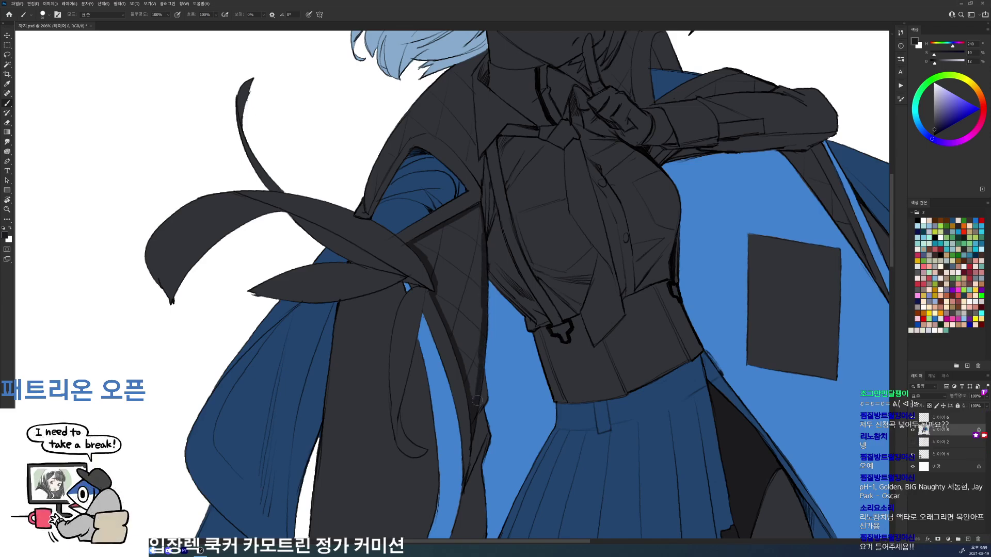
pyautogui.press('w')
pyautogui.click(470, 332)
pyautogui.hotkey('alt', 'BackSpace')
pyautogui.hotkey('ctrl', 'd')
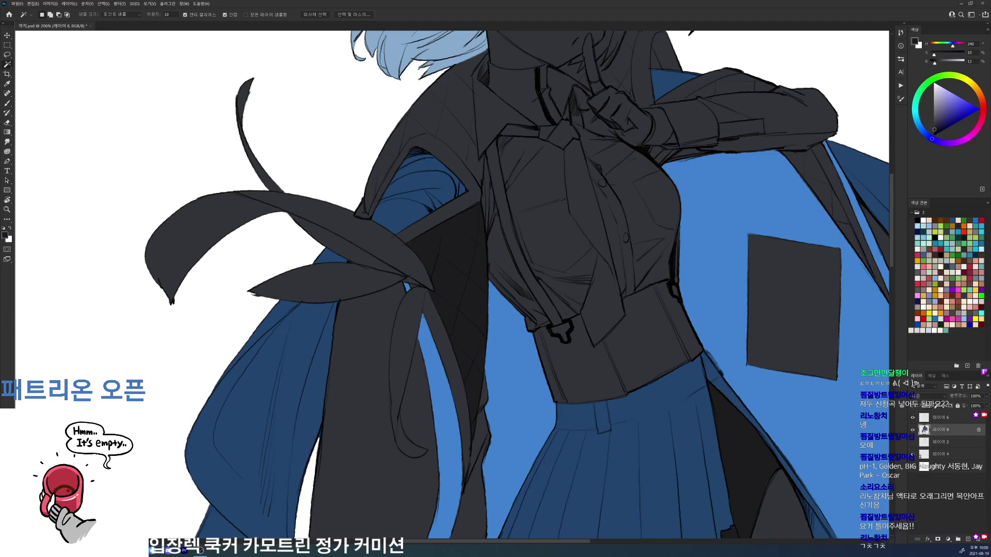
# Step: Outline the coat's shoulder section around the sleeve opening in sampled near-black and fill it, leaving the trim charcoal
pyautogui.scroll(-6, 464, 282)
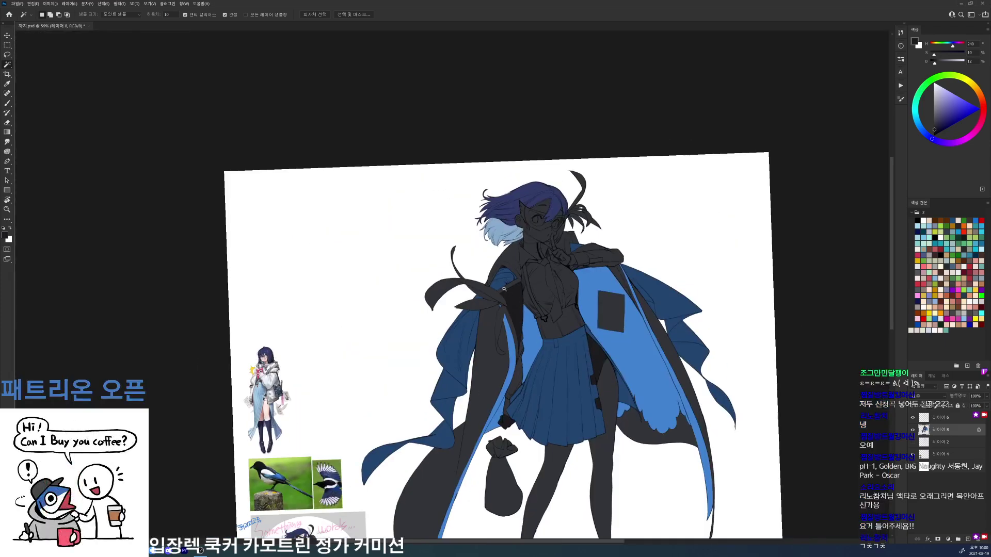
pyautogui.scroll(4, 504, 289)
pyautogui.press('b')
pyautogui.moveTo(456, 343); pyautogui.dragTo(467, 321)
pyautogui.keyDown('alt'); pyautogui.click(473, 324); pyautogui.keyUp('alt')
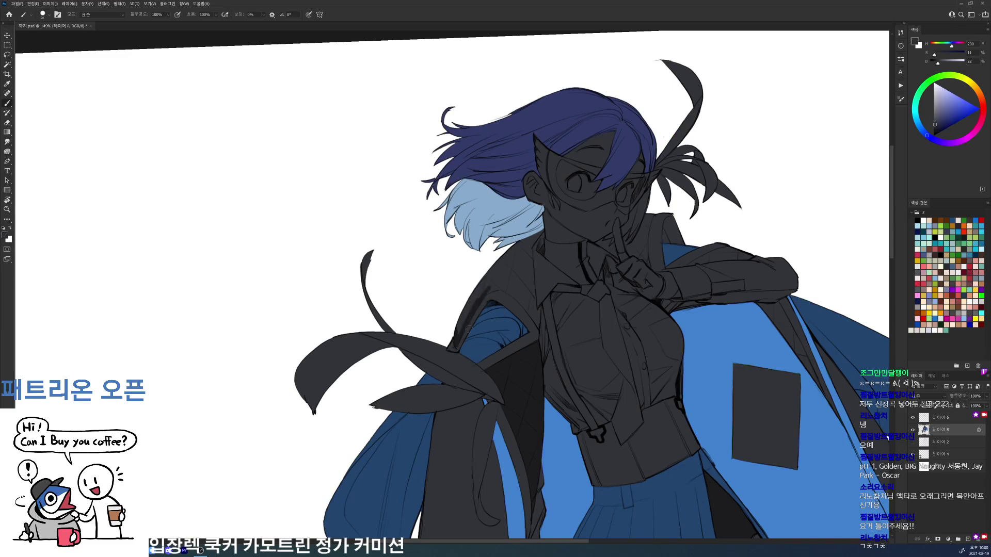
pyautogui.keyDown('alt'); pyautogui.click(505, 270); pyautogui.keyUp('alt')
pyautogui.moveTo(489, 291); pyautogui.dragTo(527, 308)
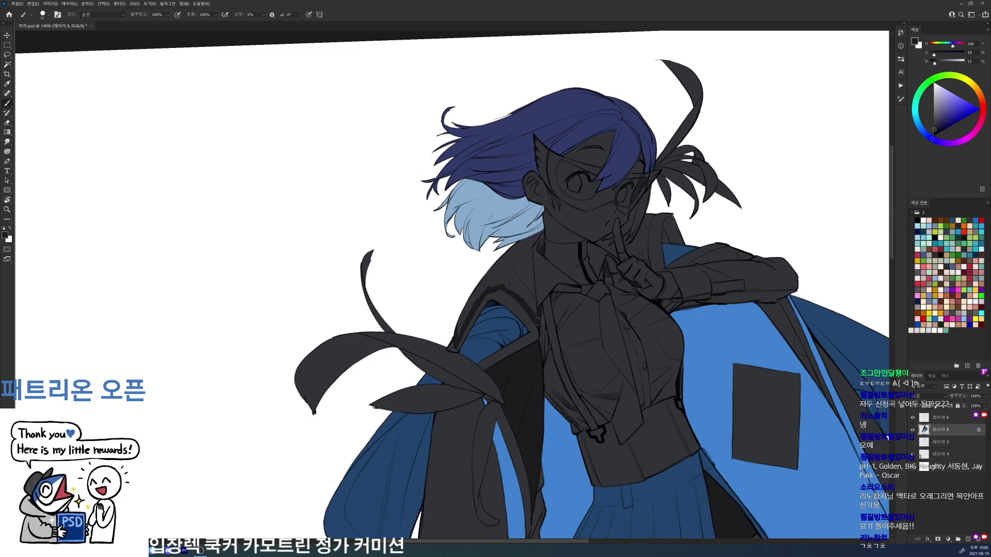
pyautogui.moveTo(530, 249); pyautogui.dragTo(537, 317)
pyautogui.press('w')
pyautogui.click(523, 244)
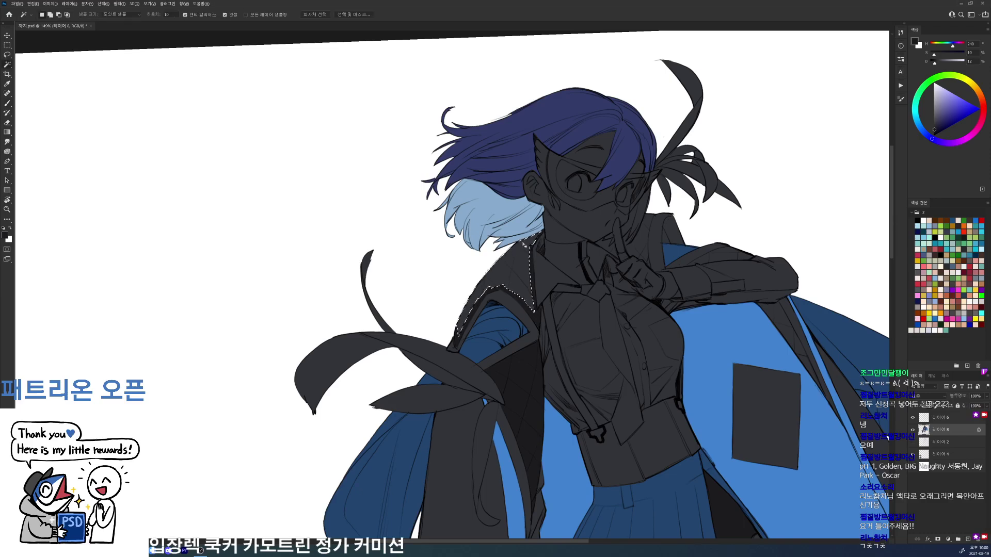
pyautogui.hotkey('ctrl', 'd')
# Step: Outline the neck area inside the shirt collar in near-black and fill it with the same colour
pyautogui.press('b')
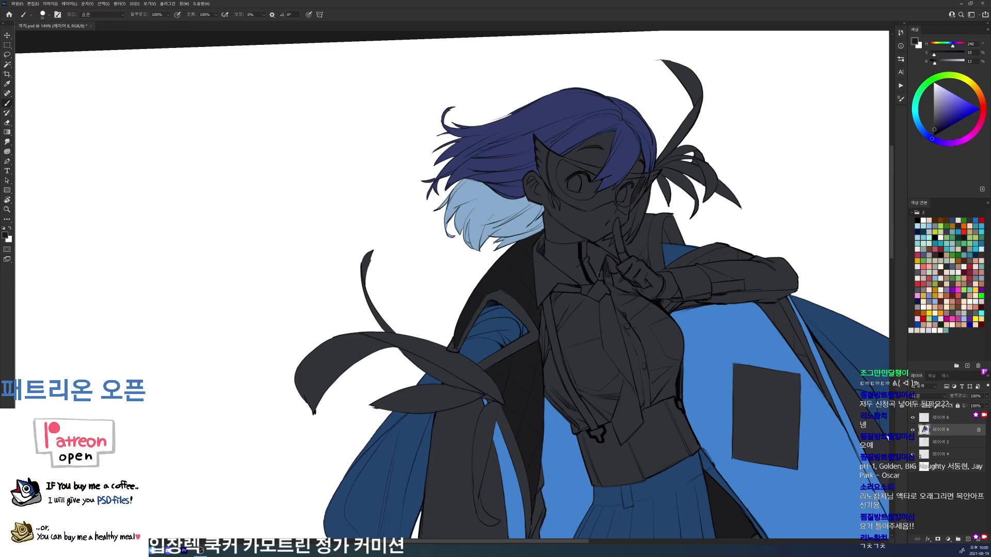
pyautogui.moveTo(601, 280); pyautogui.dragTo(610, 284)
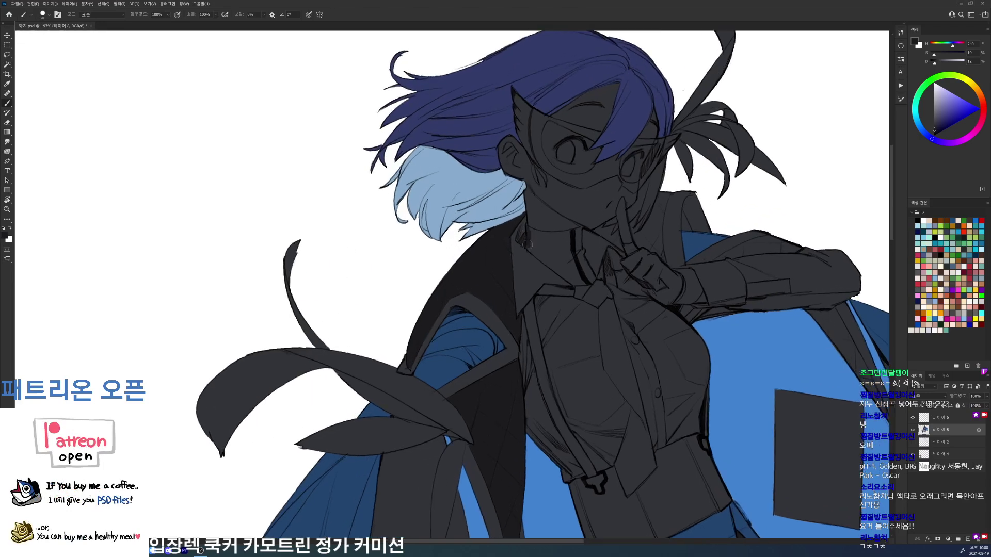
pyautogui.moveTo(545, 261)
pyautogui.mouseDown()
pyautogui.moveTo(570, 279)
pyautogui.moveTo(591, 277)
pyautogui.moveTo(608, 432)
pyautogui.mouseUp()
pyautogui.press('r')
pyautogui.press('b')
pyautogui.moveTo(541, 318); pyautogui.dragTo(556, 359)
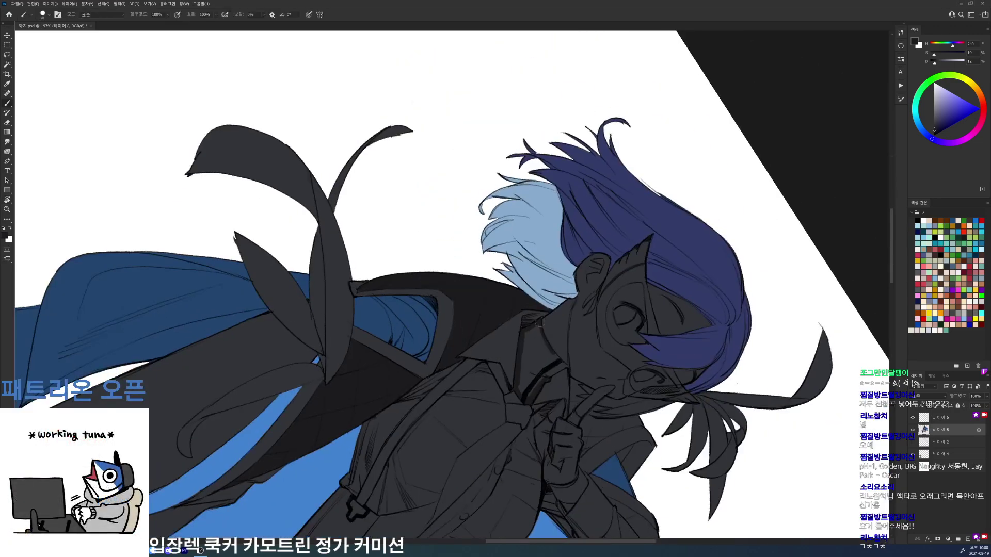
pyautogui.press('w')
pyautogui.click(544, 353)
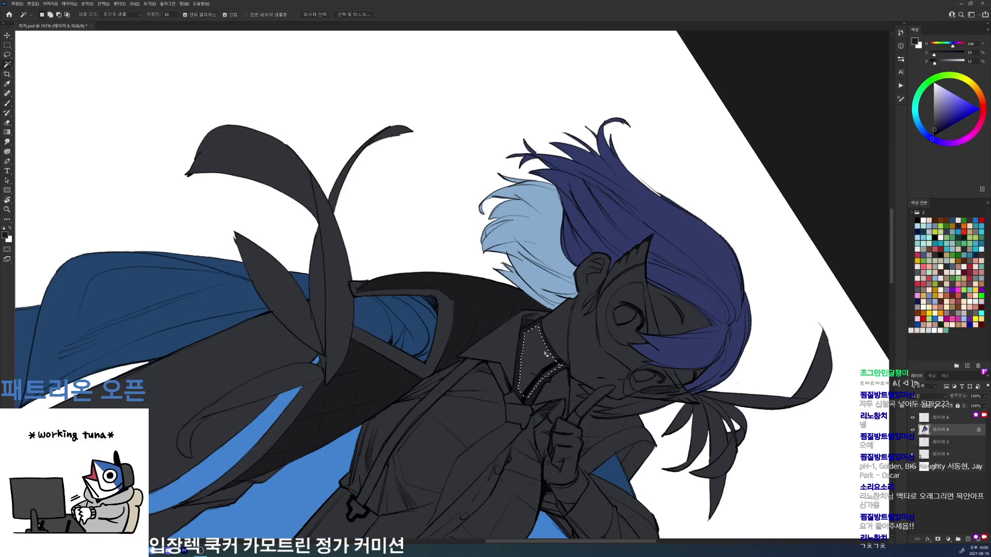
# Step: Outline the coat's inner collar behind the raised hand, the glove's wrist and the pointing finger in near-black
pyautogui.press('r')
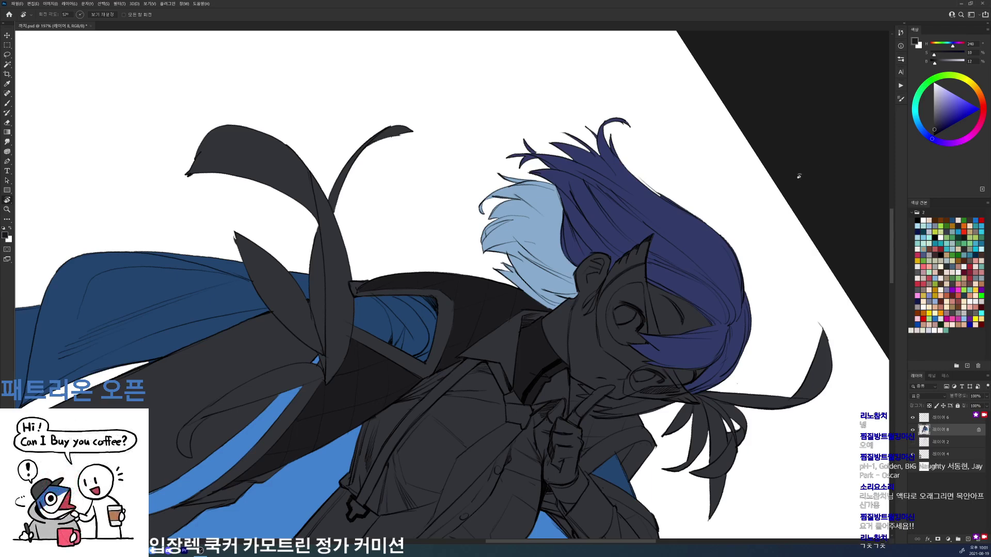
pyautogui.moveTo(769, 209); pyautogui.dragTo(680, 136)
pyautogui.moveTo(763, 193); pyautogui.dragTo(742, 158)
pyautogui.moveTo(722, 235)
pyautogui.mouseDown()
pyautogui.moveTo(645, 227)
pyautogui.moveTo(734, 219)
pyautogui.moveTo(709, 257)
pyautogui.moveTo(705, 304)
pyautogui.mouseUp()
pyautogui.press('b')
pyautogui.moveTo(709, 259); pyautogui.dragTo(707, 319)
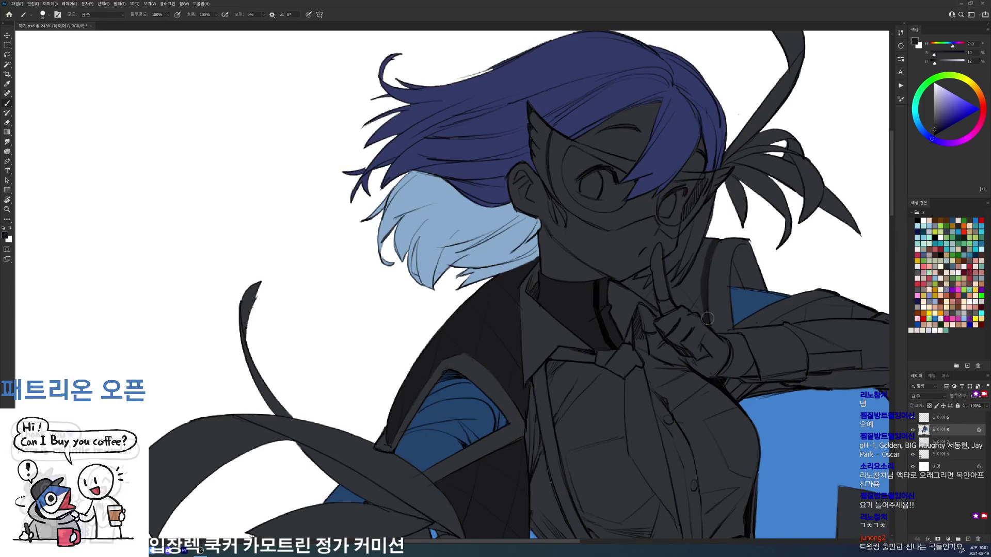
pyautogui.moveTo(717, 336)
pyautogui.mouseDown()
pyautogui.moveTo(746, 343)
pyautogui.moveTo(752, 364)
pyautogui.moveTo(740, 375)
pyautogui.moveTo(705, 374)
pyautogui.moveTo(653, 352)
pyautogui.moveTo(641, 305)
pyautogui.moveTo(659, 321)
pyautogui.mouseUp()
pyautogui.moveTo(665, 316); pyautogui.dragTo(657, 303)
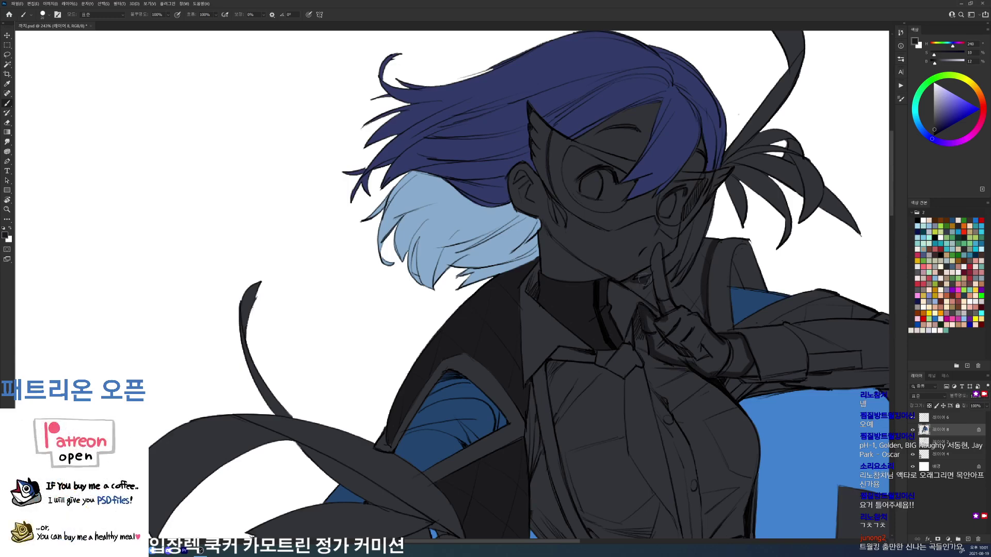
pyautogui.moveTo(654, 272)
pyautogui.mouseDown()
pyautogui.moveTo(659, 245)
pyautogui.moveTo(663, 304)
pyautogui.mouseUp()
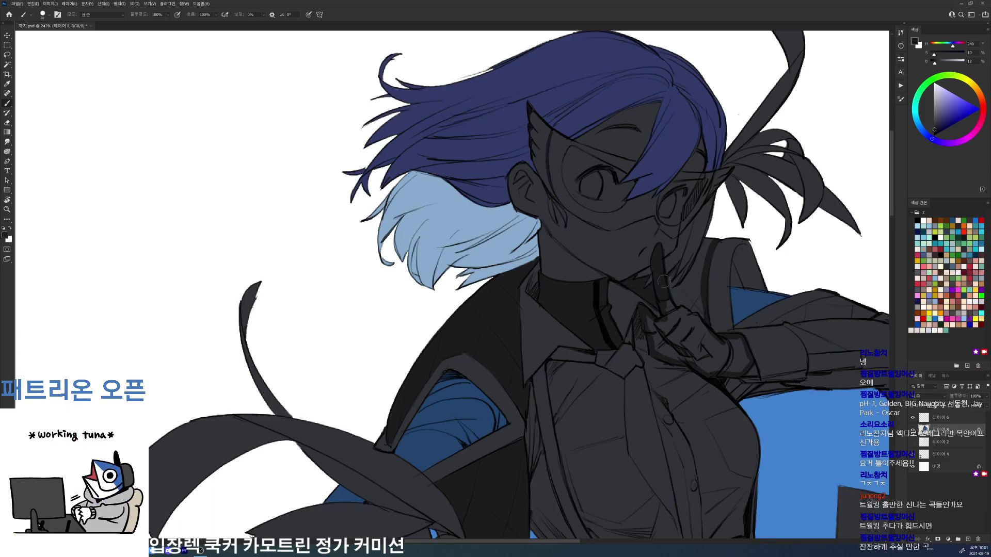
pyautogui.moveTo(695, 267); pyautogui.dragTo(681, 286)
# Step: Select the enclosed area around the raised hand, expand the selection and fill it with near-black
pyautogui.press('w')
pyautogui.click(692, 294)
pyautogui.hotkey('alt', 's')
pyautogui.press('m')
pyautogui.press('e')
pyautogui.press('Return')
pyautogui.hotkey('alt', 'Delete')
pyautogui.hotkey('ctrl', 'd')
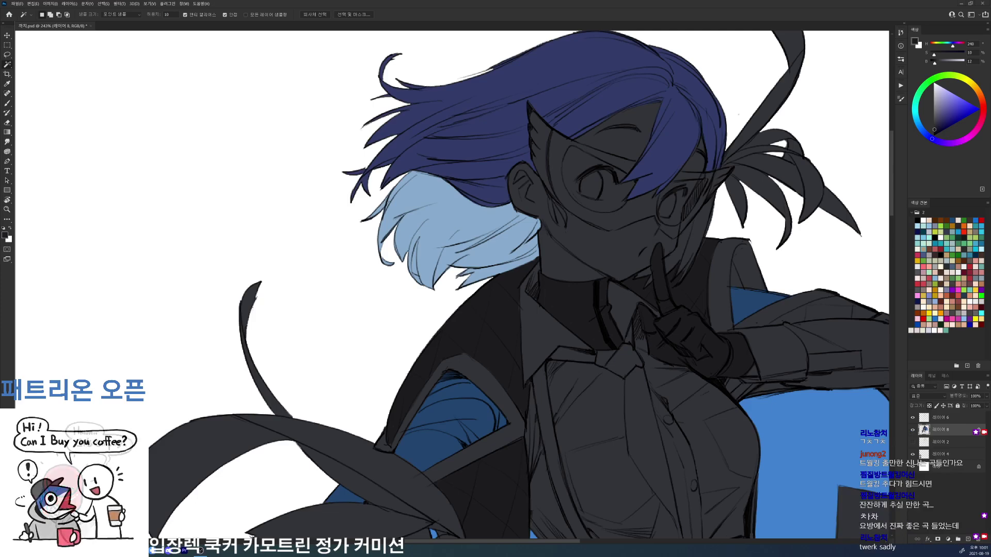
# Step: Paint the coat section showing above the raised forearm near-black
pyautogui.press('b')
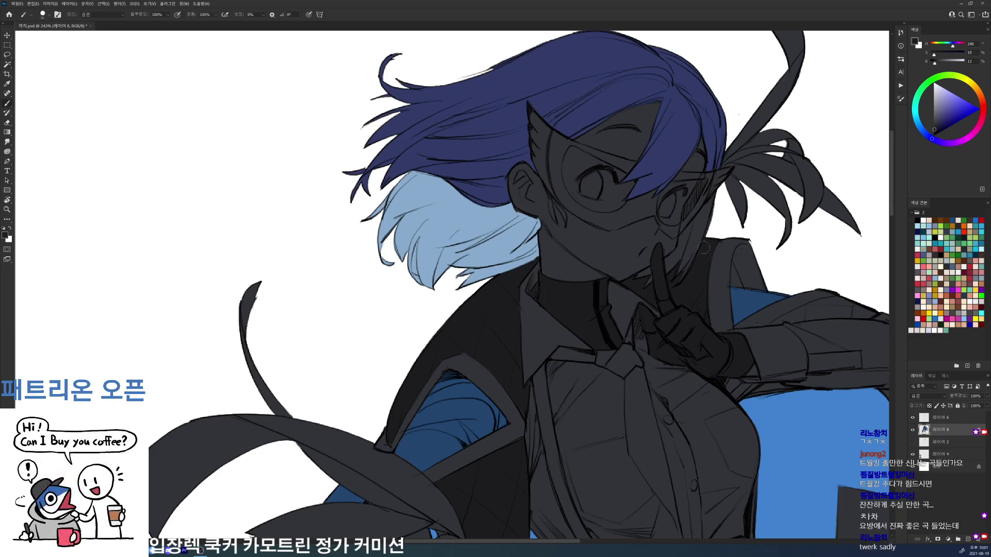
pyautogui.moveTo(745, 274); pyautogui.dragTo(642, 262)
pyautogui.moveTo(717, 288); pyautogui.dragTo(668, 250)
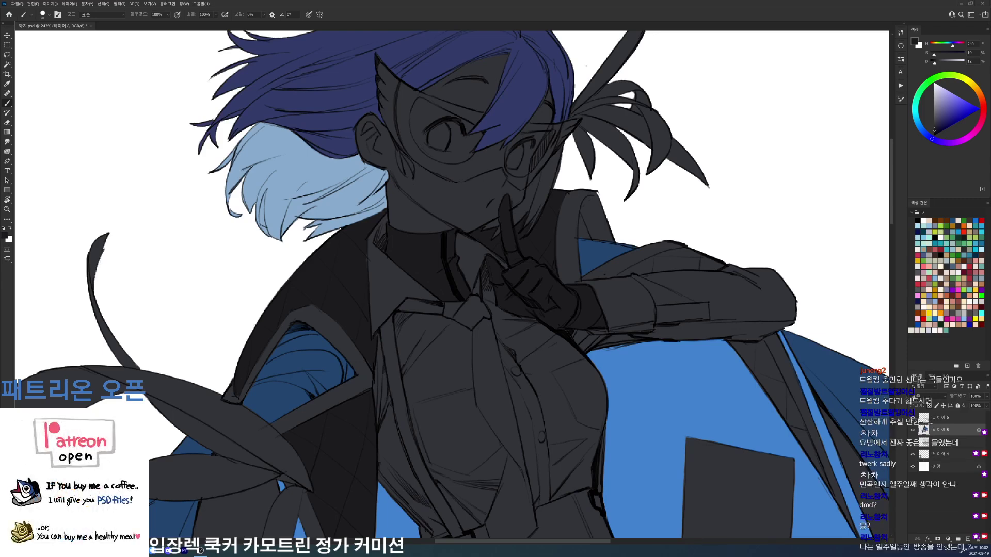
pyautogui.scroll(-2, 732, 168)
pyautogui.press('r')
pyautogui.moveTo(768, 193); pyautogui.dragTo(480, 78)
pyautogui.moveTo(513, 146); pyautogui.dragTo(609, 283)
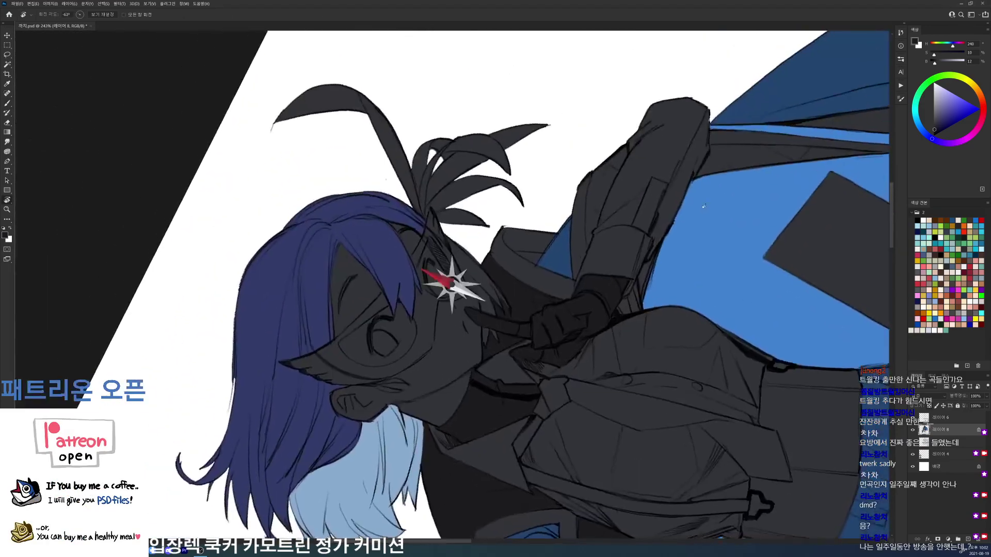
pyautogui.moveTo(672, 161); pyautogui.dragTo(611, 88)
pyautogui.moveTo(588, 166); pyautogui.dragTo(632, 223)
pyautogui.press('b')
pyautogui.moveTo(572, 182)
pyautogui.mouseDown()
pyautogui.moveTo(593, 248)
pyautogui.moveTo(587, 187)
pyautogui.moveTo(585, 229)
pyautogui.moveTo(579, 206)
pyautogui.moveTo(590, 155)
pyautogui.moveTo(592, 199)
pyautogui.mouseUp()
pyautogui.moveTo(594, 159)
pyautogui.mouseDown()
pyautogui.moveTo(593, 149)
pyautogui.moveTo(584, 171)
pyautogui.moveTo(589, 227)
pyautogui.moveTo(584, 181)
pyautogui.moveTo(671, 243)
pyautogui.moveTo(714, 305)
pyautogui.mouseUp()
# Step: Outline the narrow triangular coat section below the raised elbow in sampled near-black and fill it
pyautogui.press('r')
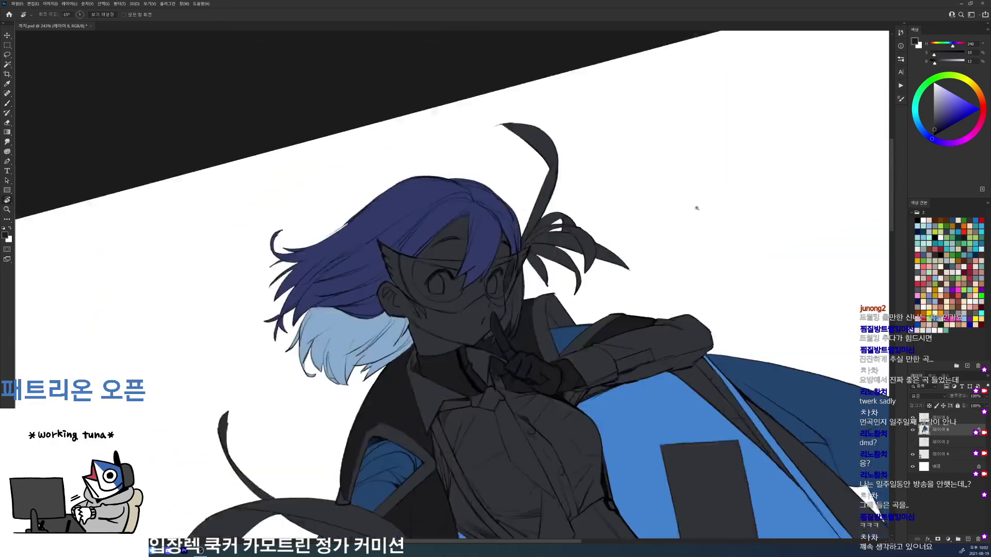
pyautogui.moveTo(697, 208); pyautogui.dragTo(650, 208)
pyautogui.moveTo(748, 168); pyautogui.dragTo(760, 213)
pyautogui.moveTo(712, 304); pyautogui.dragTo(670, 174)
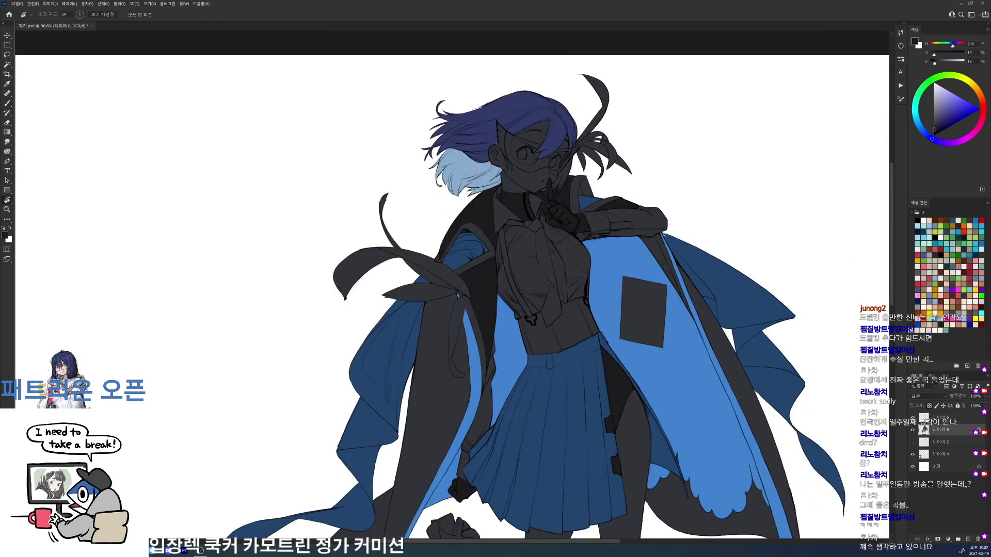
pyautogui.scroll(3, 659, 233)
pyautogui.press('b')
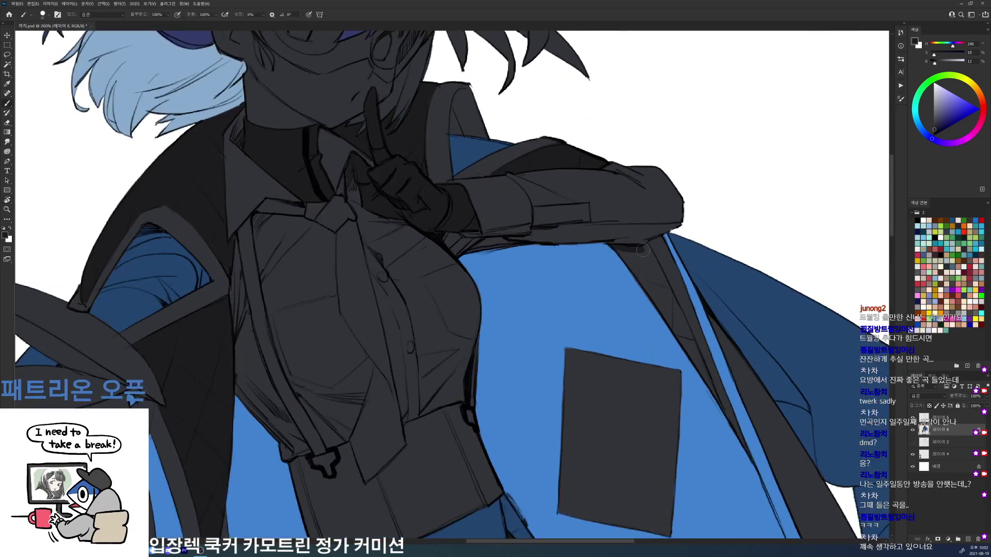
pyautogui.keyDown('alt'); pyautogui.click(628, 269); pyautogui.keyUp('alt')
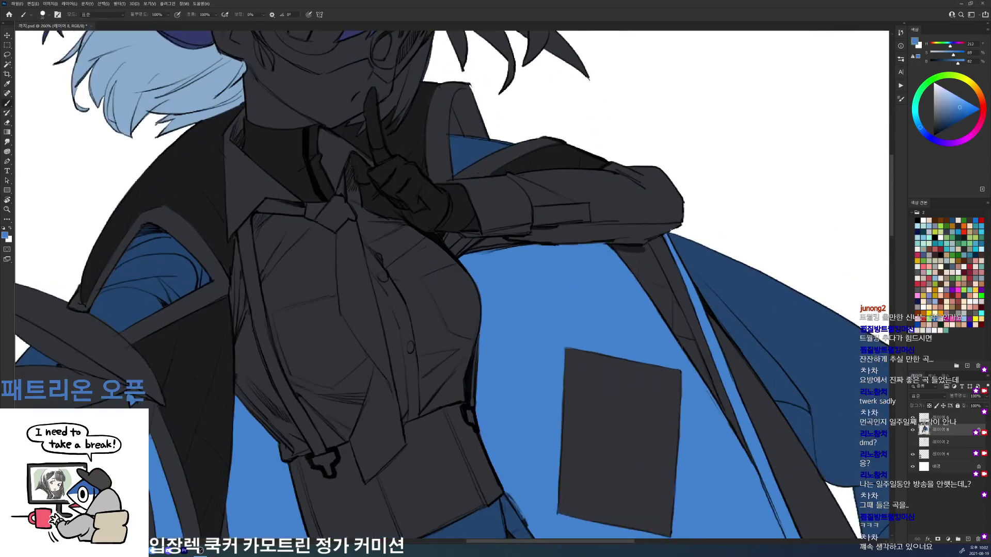
pyautogui.keyDown('alt'); pyautogui.click(636, 248); pyautogui.keyUp('alt')
pyautogui.moveTo(649, 250); pyautogui.dragTo(723, 409)
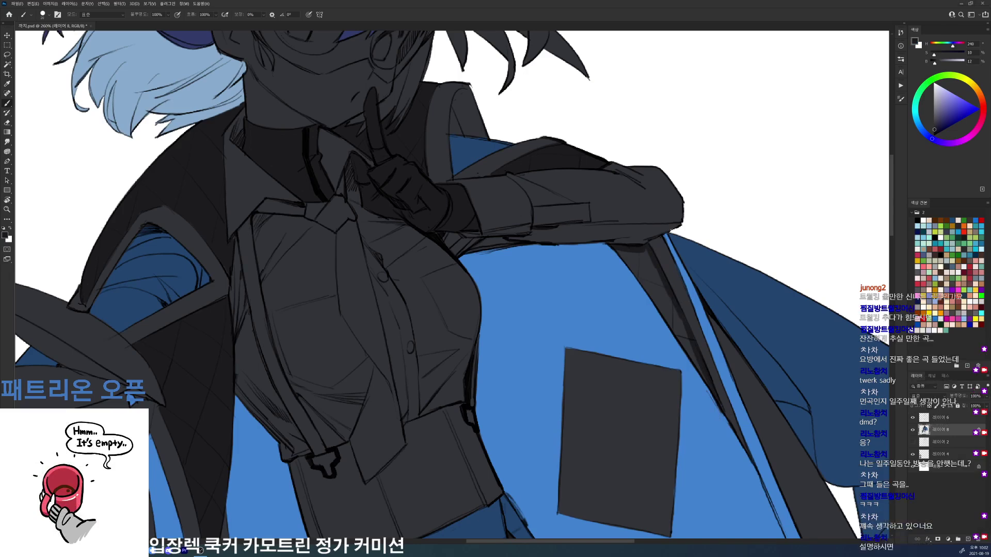
pyautogui.press('w')
pyautogui.click(666, 291)
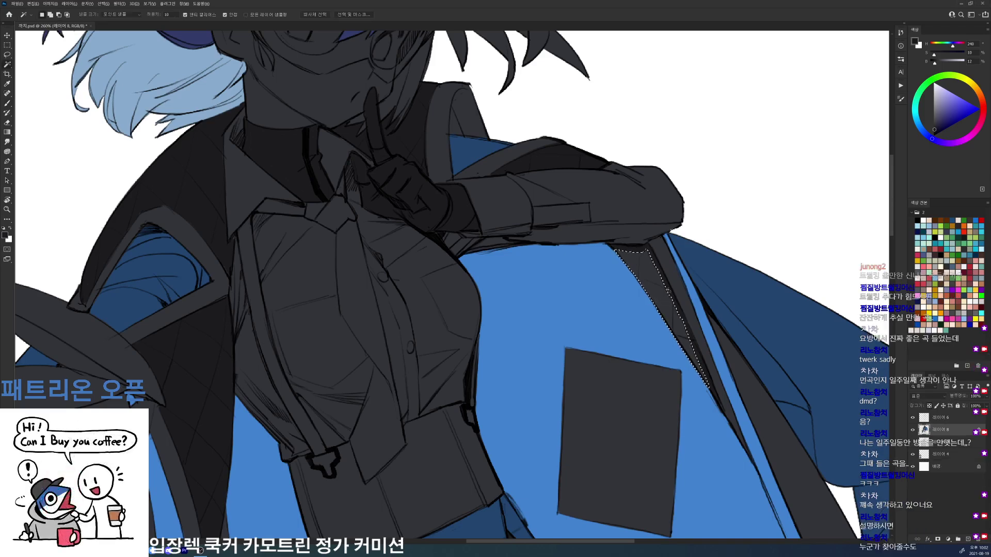
# Step: Set the colour's brightness to 18 and paint along the edges of the sleeve ribbon's loop and tail
pyautogui.scroll(-6, 695, 248)
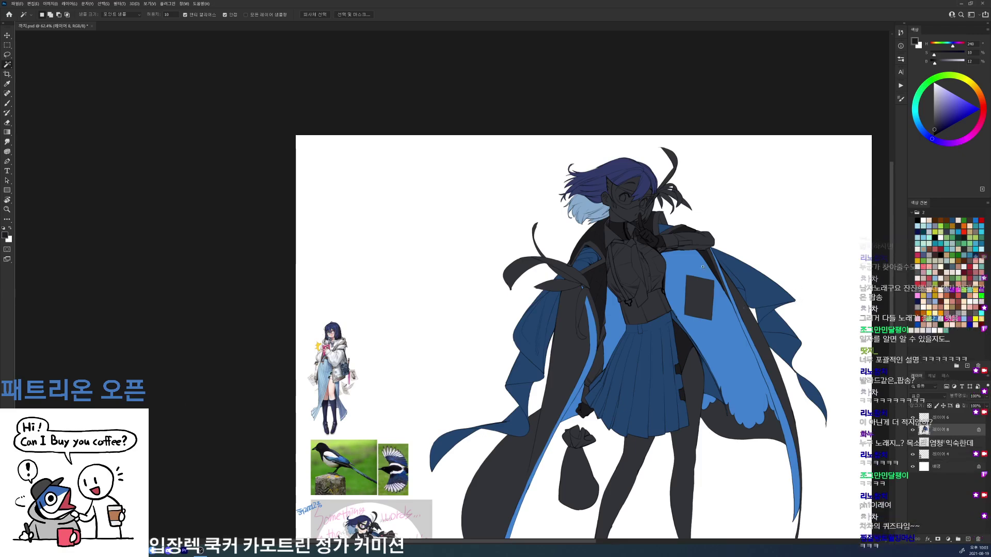
pyautogui.moveTo(706, 269); pyautogui.dragTo(738, 269)
pyautogui.moveTo(695, 348); pyautogui.dragTo(733, 218)
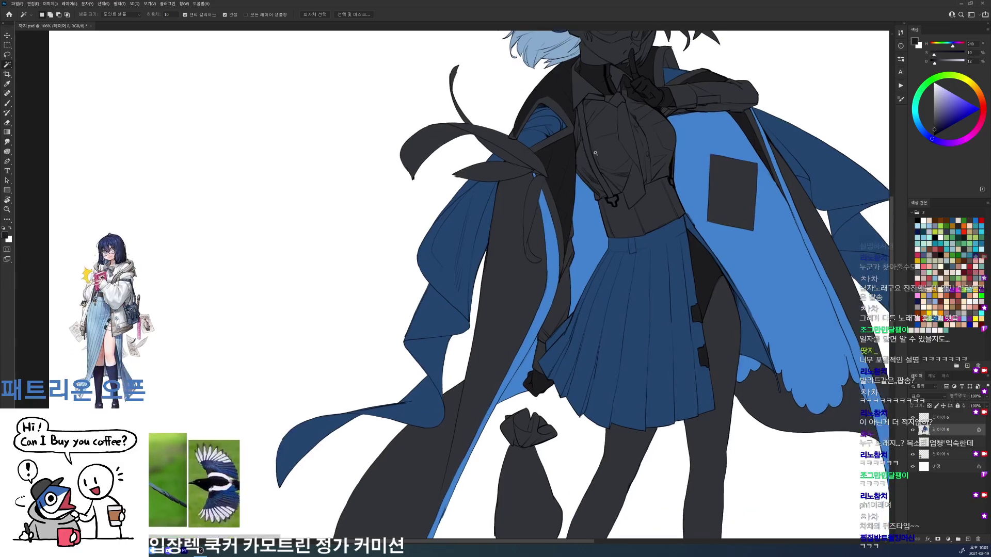
pyautogui.scroll(3, 593, 152)
pyautogui.press('b')
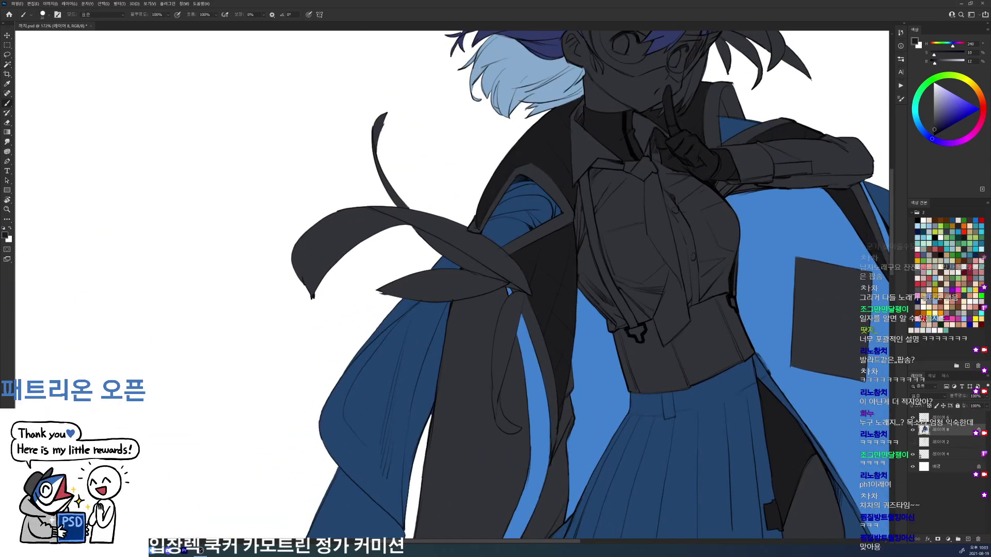
pyautogui.write('18')
pyautogui.scroll(3, 500, 250)
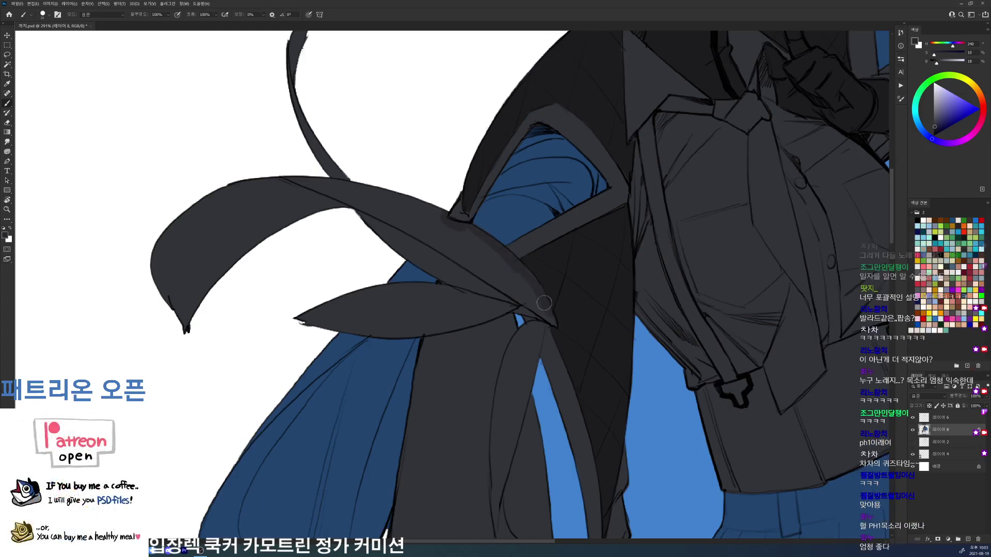
pyautogui.moveTo(426, 335); pyautogui.dragTo(521, 311)
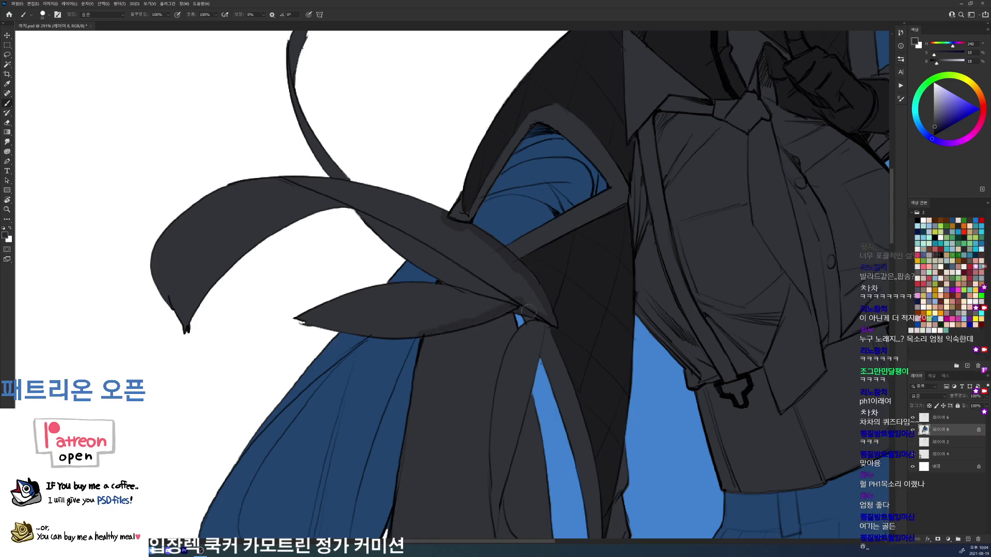
pyautogui.press('q')
pyautogui.press('w')
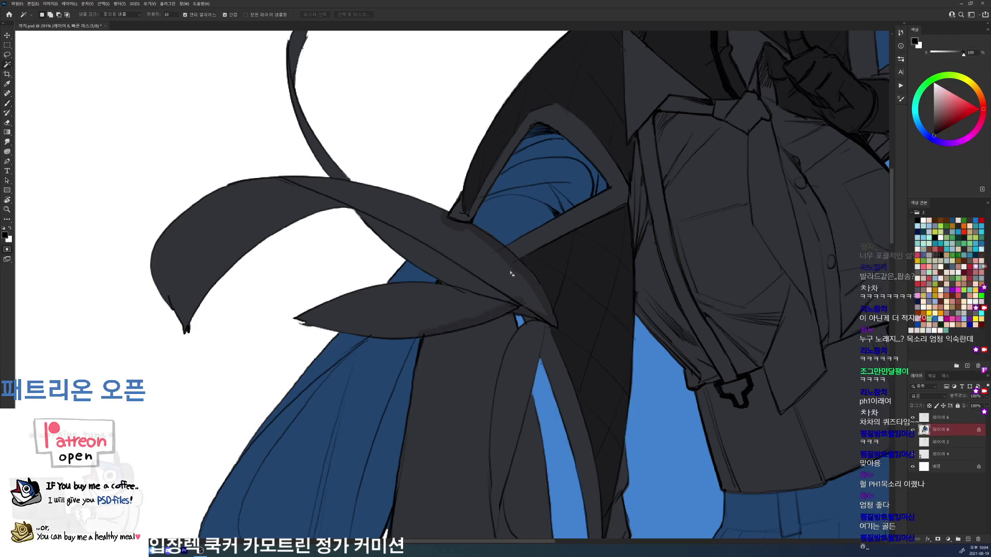
pyautogui.press('q')
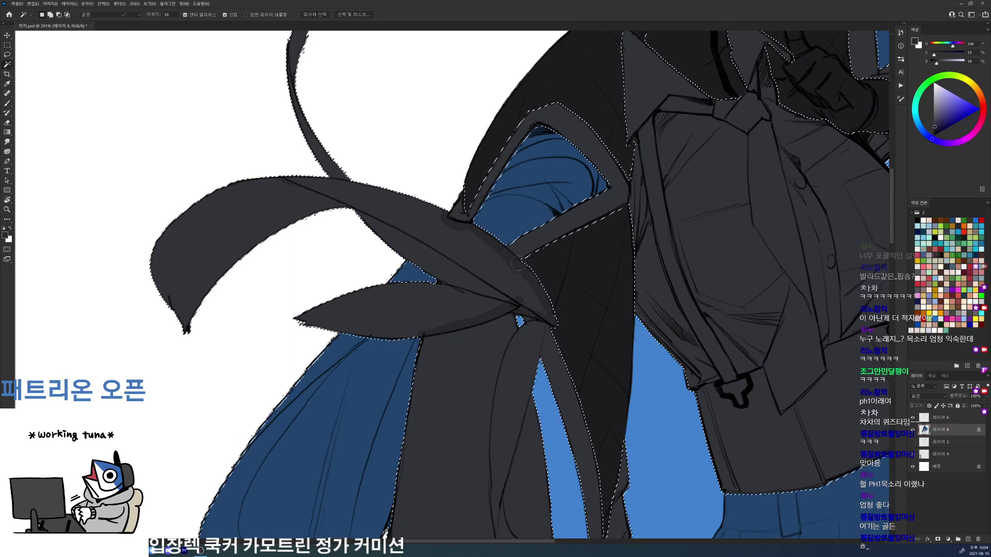
pyautogui.hotkey('ctrl', 'd')
pyautogui.press('b')
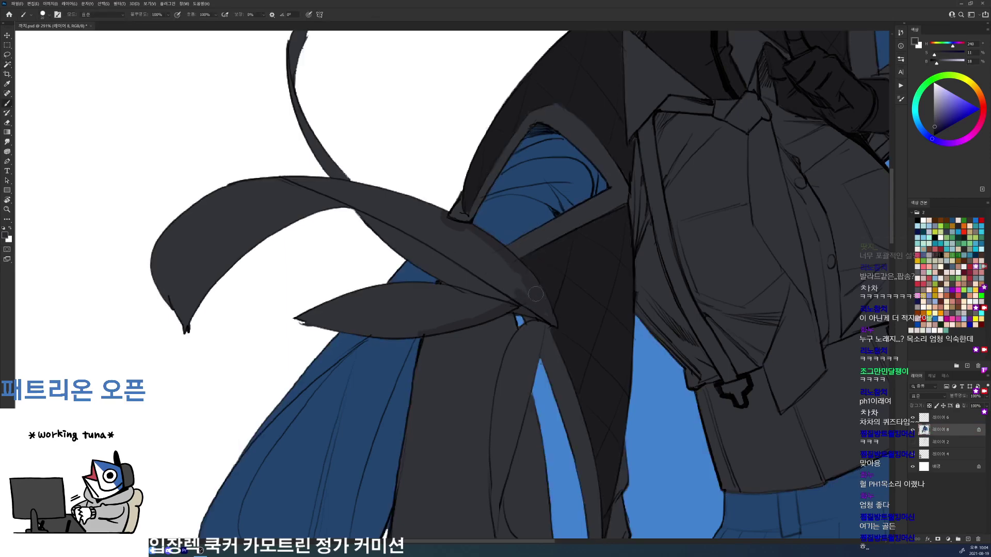
pyautogui.scroll(-5, 552, 278)
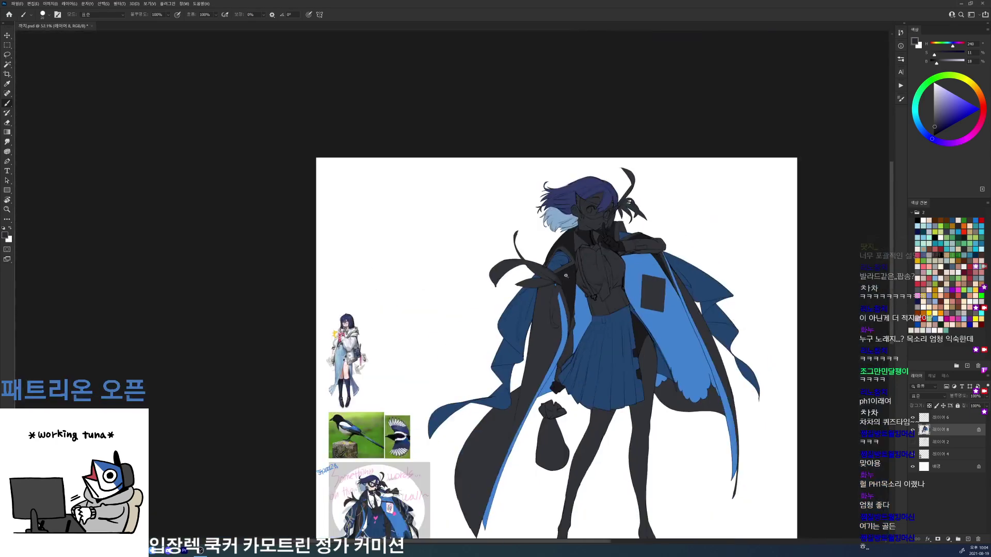
pyautogui.scroll(5, 537, 264)
# Step: Set the Magic Wand tolerance to 8, select the sleeve ribbon's loop and tail, and fill them with the current near-black
pyautogui.press('w')
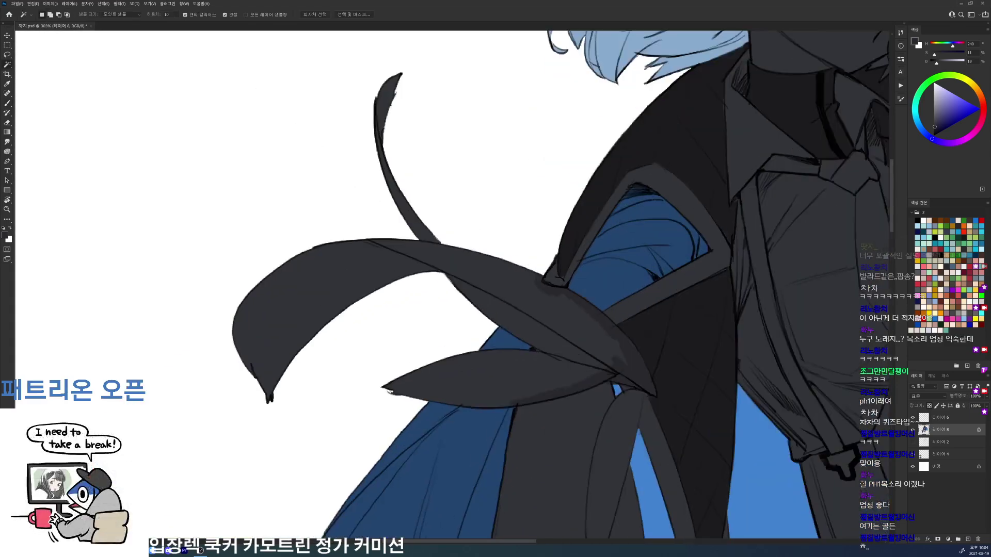
pyautogui.write('8')
pyautogui.click(599, 348)
pyautogui.hotkey('ctrl', 'd')
pyautogui.press('b')
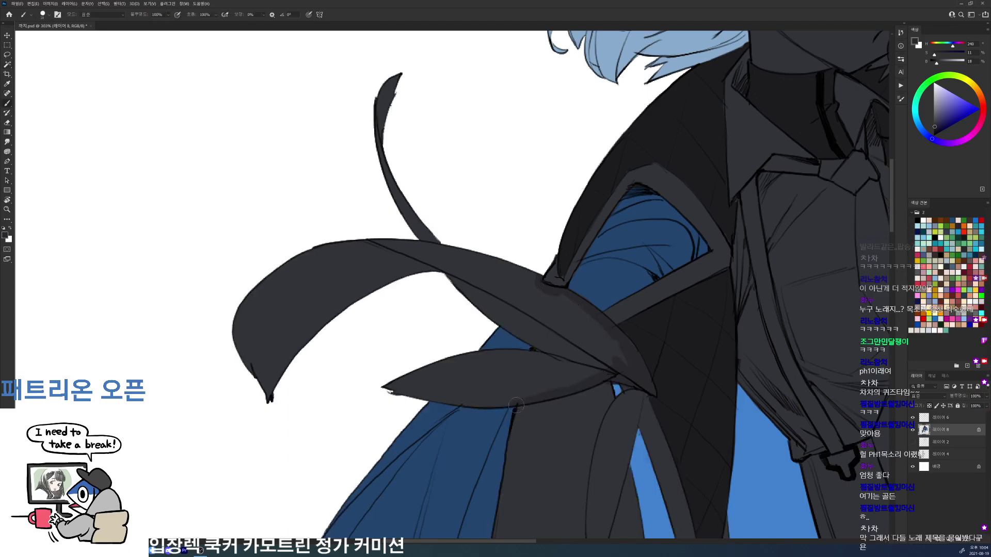
pyautogui.press('w')
pyautogui.click(627, 362)
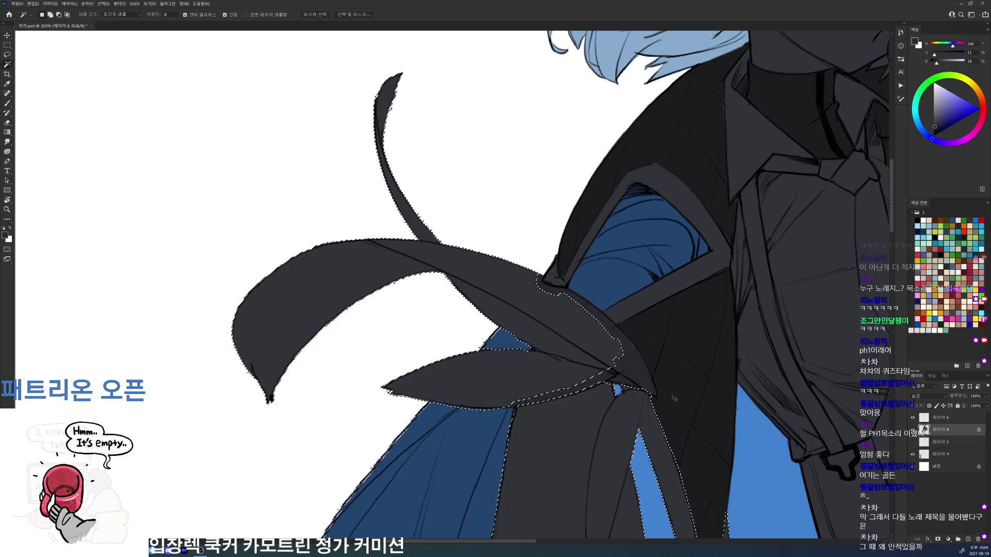
pyautogui.hotkey('ctrl', 'd')
pyautogui.press('b')
pyautogui.hotkey('ctrl', 'shift', 'd')
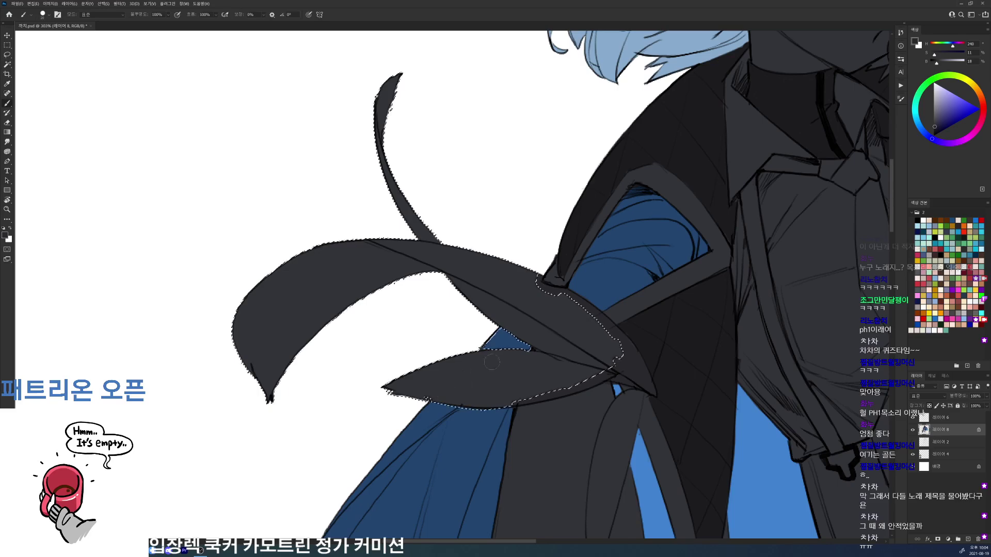
pyautogui.hotkey('alt', 'Delete')
pyautogui.hotkey('ctrl', 'd')
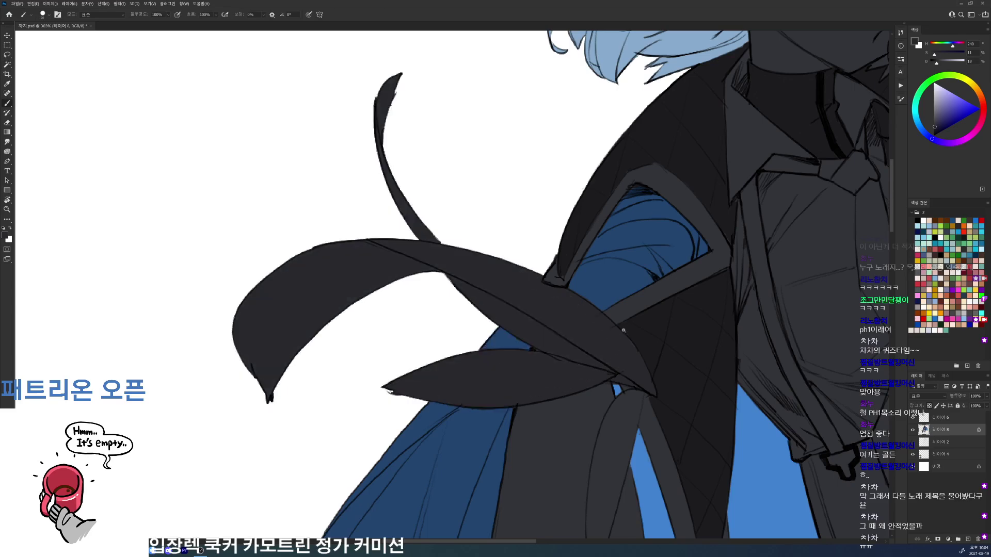
# Step: Sample the ribbon's near-black and paint the ribbon tail hanging down over the coat sleeve
pyautogui.moveTo(631, 327); pyautogui.dragTo(583, 327)
pyautogui.moveTo(649, 367); pyautogui.dragTo(648, 288)
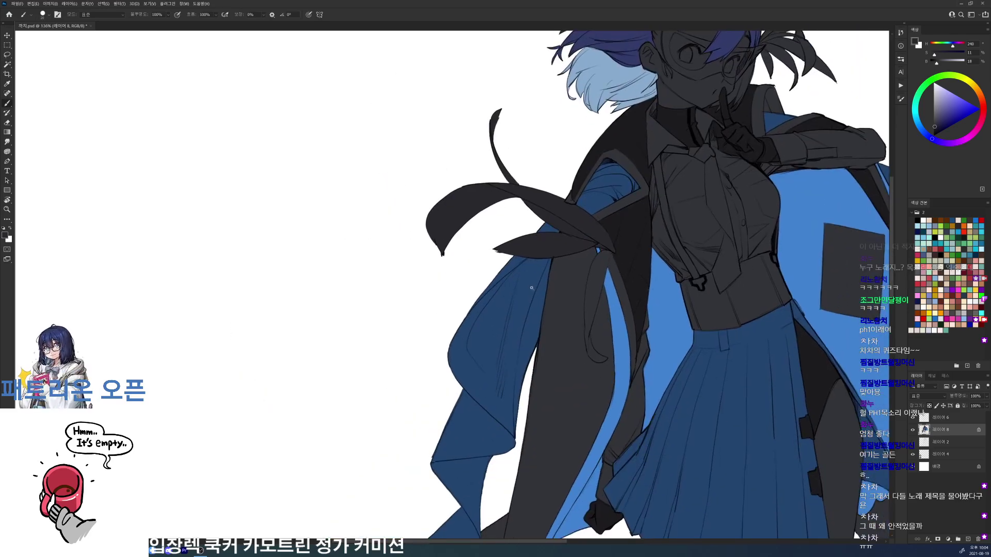
pyautogui.scroll(5, 530, 287)
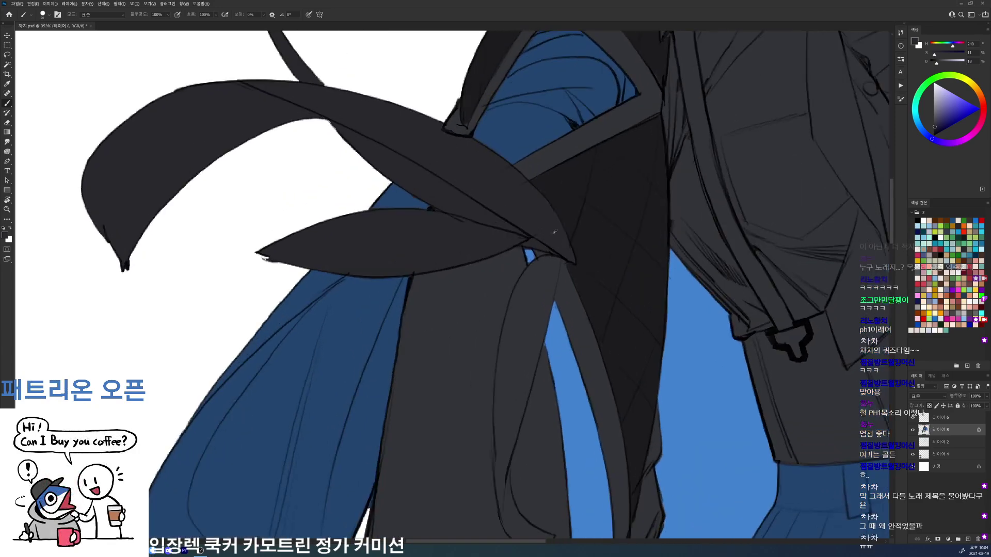
pyautogui.keyDown('alt'); pyautogui.click(515, 253); pyautogui.keyUp('alt')
pyautogui.keyDown('alt'); pyautogui.click(525, 251); pyautogui.keyUp('alt')
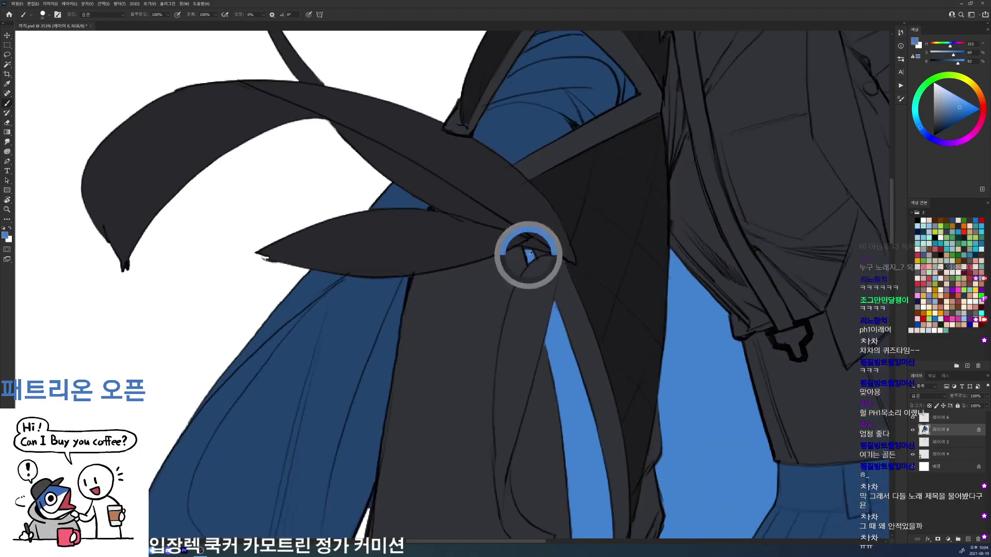
pyautogui.keyDown('alt'); pyautogui.click(551, 238); pyautogui.keyUp('alt')
pyautogui.moveTo(538, 273)
pyautogui.mouseDown()
pyautogui.moveTo(506, 360)
pyautogui.moveTo(530, 270)
pyautogui.moveTo(511, 366)
pyautogui.mouseUp()
pyautogui.moveTo(533, 314); pyautogui.dragTo(509, 397)
pyautogui.moveTo(542, 317); pyautogui.dragTo(515, 406)
pyautogui.moveTo(505, 430)
pyautogui.mouseDown()
pyautogui.moveTo(512, 319)
pyautogui.moveTo(498, 492)
pyautogui.mouseUp()
pyautogui.moveTo(506, 443); pyautogui.dragTo(501, 359)
pyautogui.moveTo(506, 416)
pyautogui.mouseDown()
pyautogui.moveTo(514, 441)
pyautogui.moveTo(494, 394)
pyautogui.mouseUp()
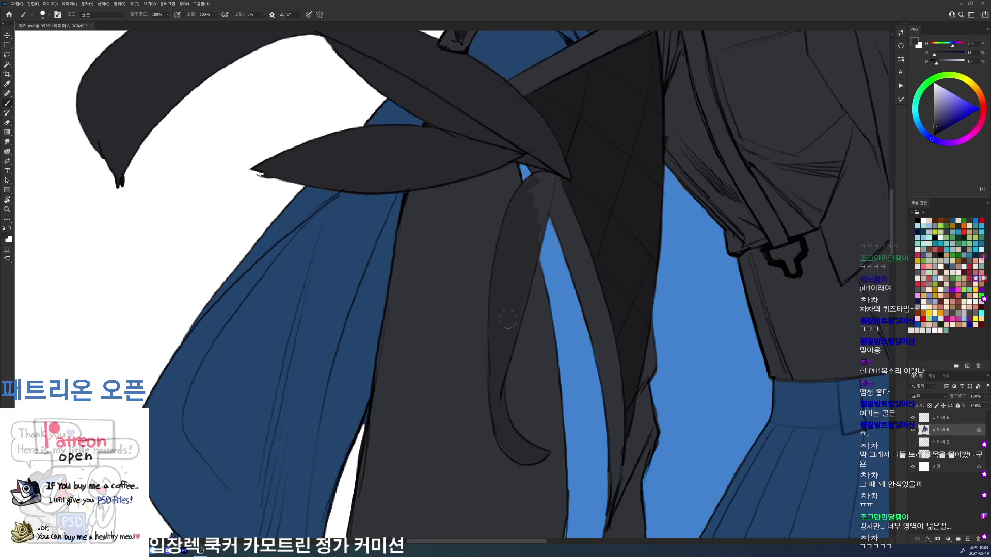
pyautogui.moveTo(506, 330); pyautogui.dragTo(491, 403)
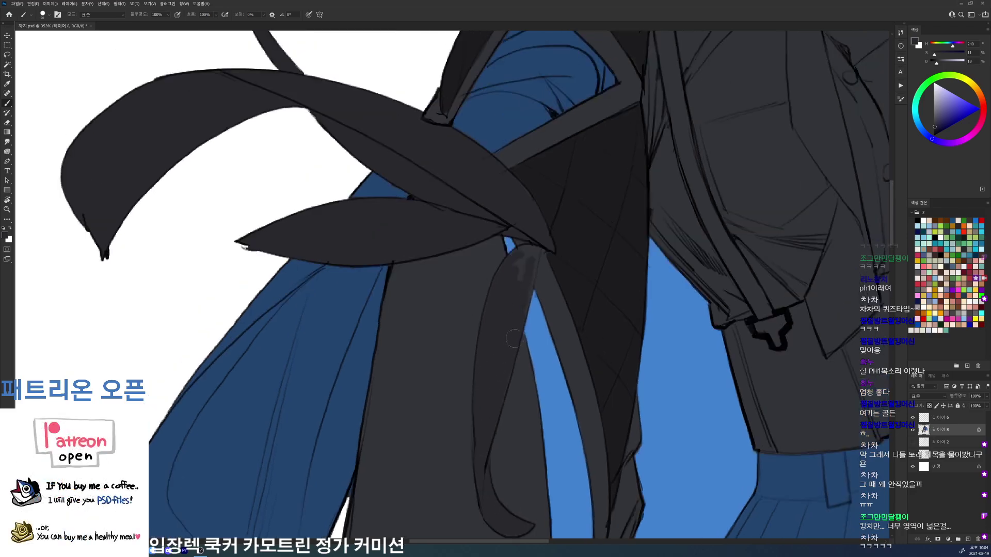
pyautogui.moveTo(517, 323); pyautogui.dragTo(518, 259)
pyautogui.scroll(-5, 564, 226)
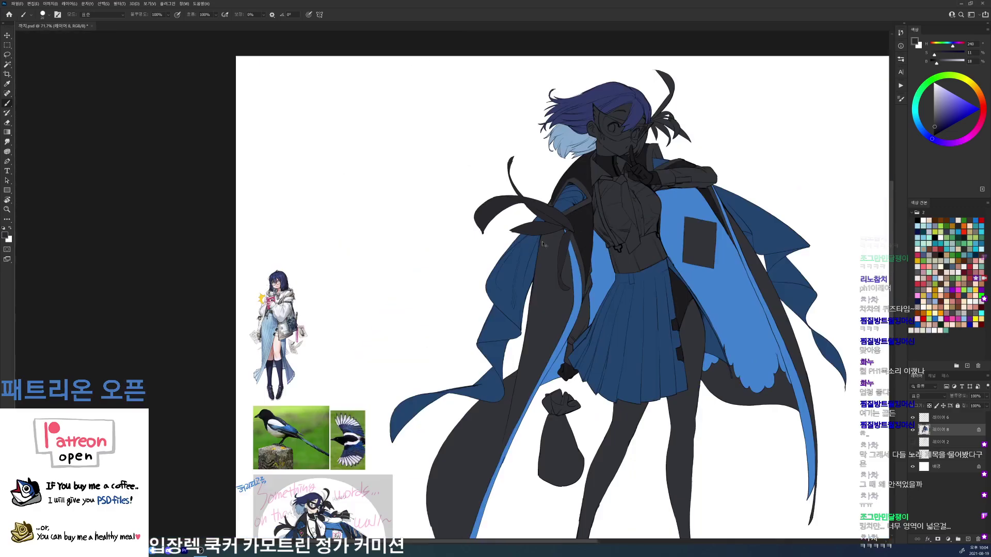
# Step: Fill the rectangular card on the blue coat lining with a neutral off-white of brightness 92 and save the drawing
pyautogui.scroll(4, 698, 209)
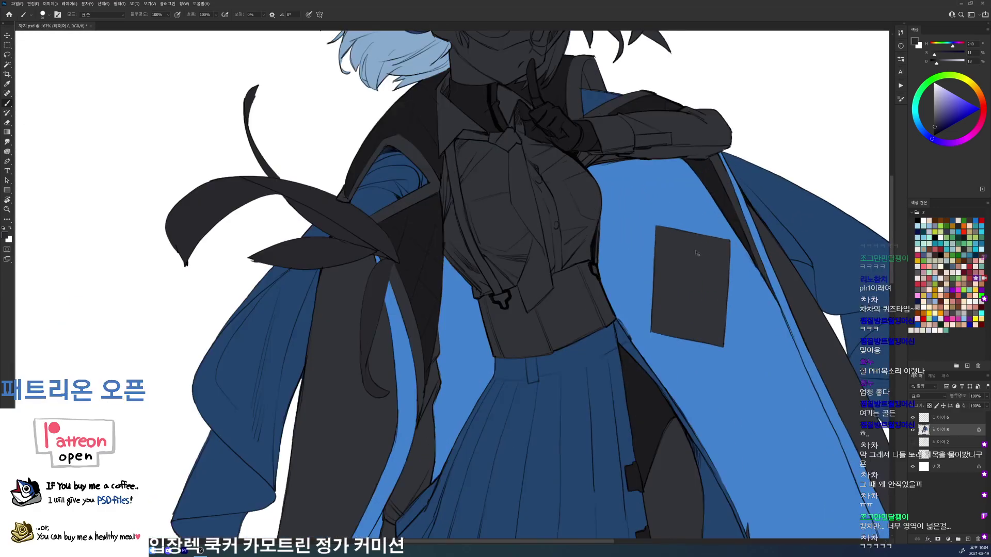
pyautogui.press('w')
pyautogui.click(712, 239)
pyautogui.press('b')
pyautogui.moveTo(939, 96); pyautogui.dragTo(932, 87)
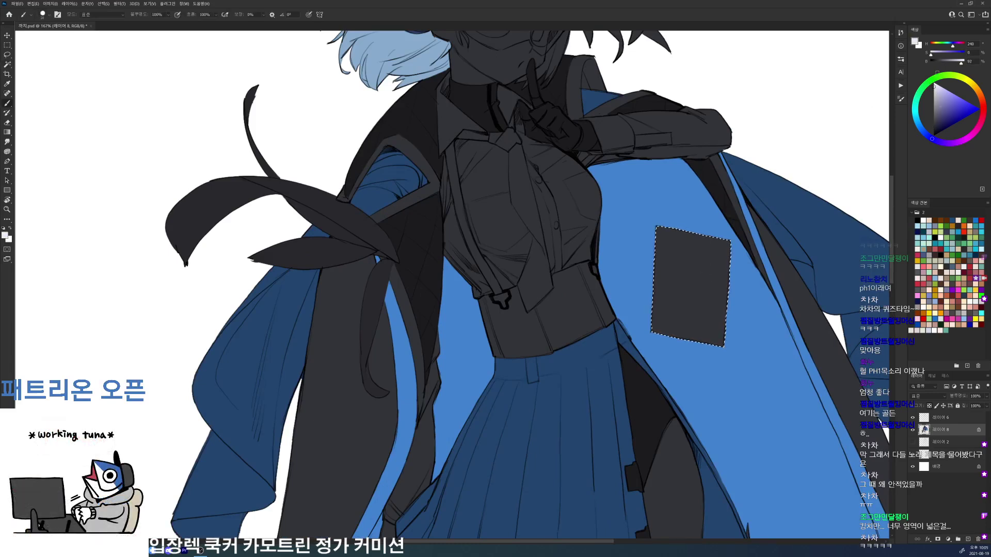
pyautogui.hotkey('alt', 'BackSpace')
pyautogui.hotkey('ctrl', 'd')
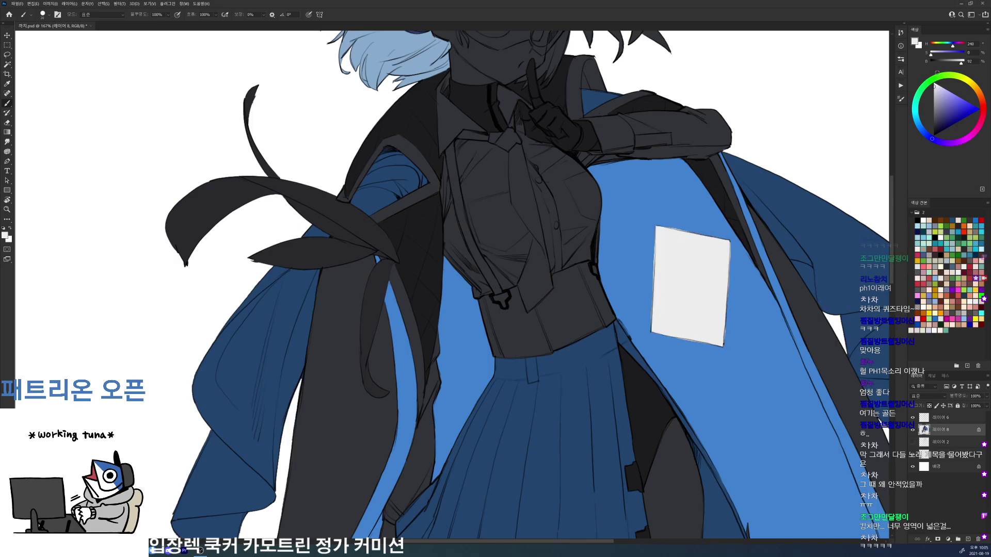
pyautogui.keyDown('alt'); pyautogui.click(651, 262); pyautogui.keyUp('alt')
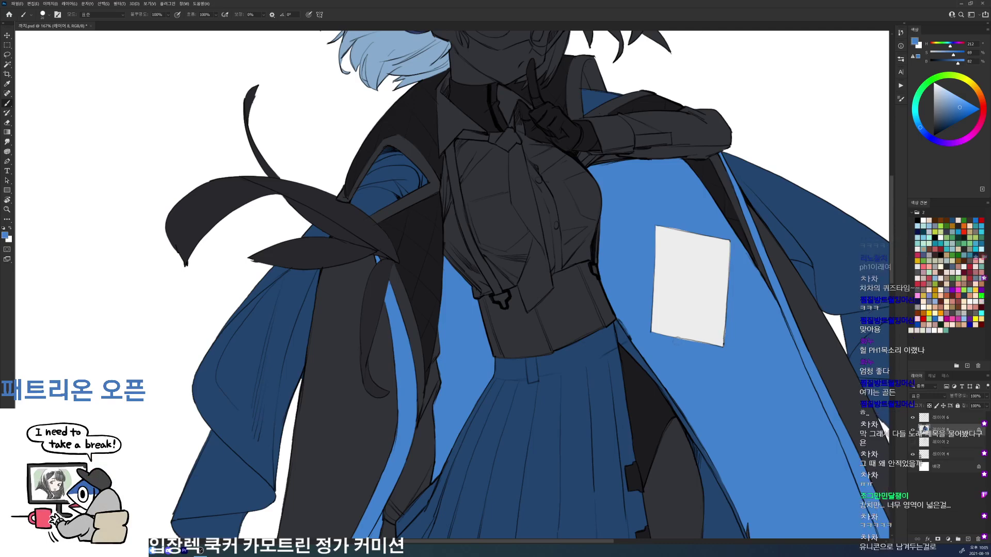
pyautogui.moveTo(807, 323); pyautogui.dragTo(723, 323)
pyautogui.hotkey('ctrl', 's')
# Step: Sample the light skin colour from the reference sketch and outline the character's ear, jaw and chin with it
pyautogui.moveTo(525, 448); pyautogui.dragTo(588, 448)
pyautogui.keyDown('alt'); pyautogui.click(510, 457); pyautogui.keyUp('alt')
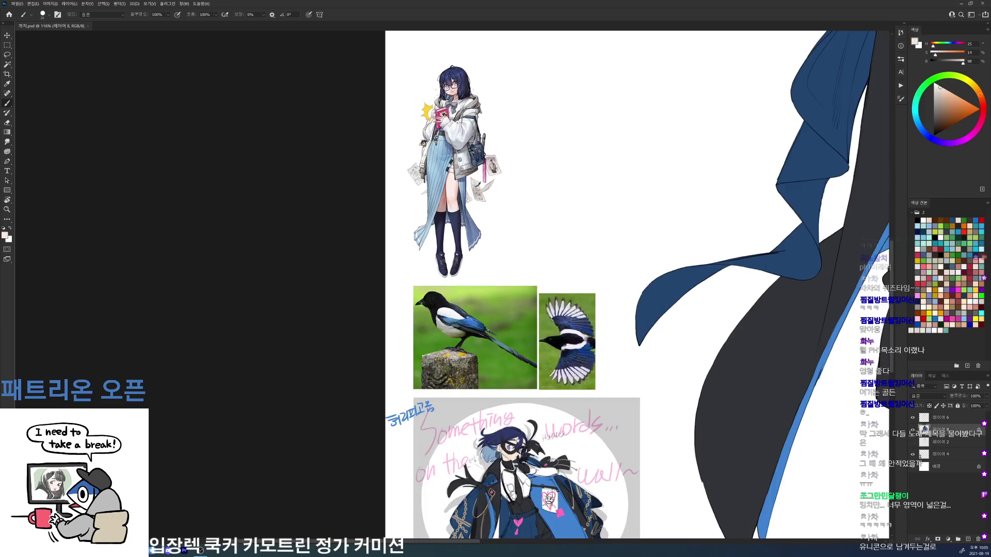
pyautogui.moveTo(749, 277); pyautogui.dragTo(426, 552)
pyautogui.moveTo(745, 196); pyautogui.dragTo(599, 331)
pyautogui.moveTo(537, 231); pyautogui.dragTo(609, 230)
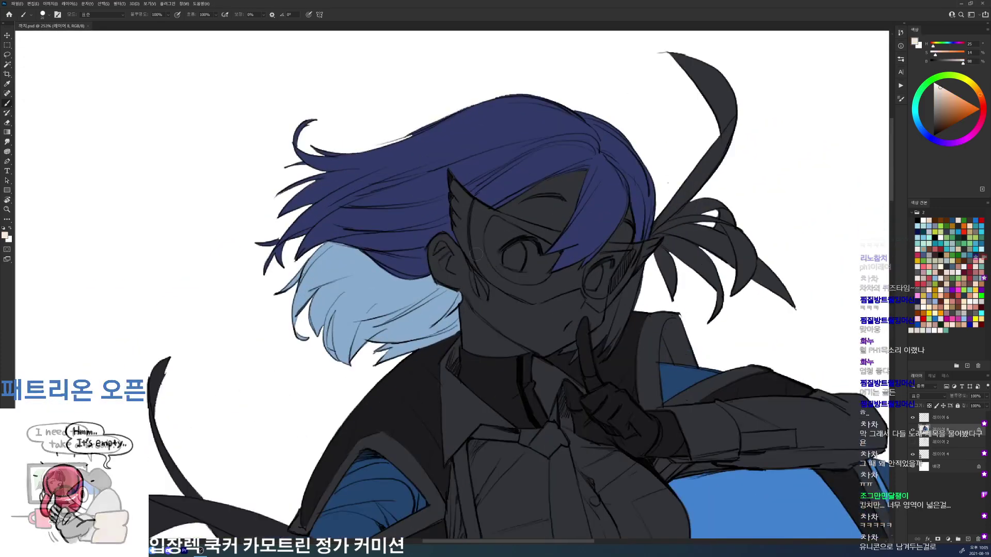
pyautogui.moveTo(432, 252)
pyautogui.mouseDown()
pyautogui.moveTo(438, 278)
pyautogui.moveTo(433, 264)
pyautogui.moveTo(466, 293)
pyautogui.moveTo(467, 340)
pyautogui.mouseUp()
pyautogui.press('w')
pyautogui.press('b')
pyautogui.moveTo(466, 347)
pyautogui.mouseDown()
pyautogui.moveTo(522, 350)
pyautogui.moveTo(492, 362)
pyautogui.moveTo(507, 361)
pyautogui.moveTo(574, 338)
pyautogui.mouseUp()
pyautogui.keyDown('alt'); pyautogui.click(505, 363); pyautogui.keyUp('alt')
pyautogui.keyDown('alt'); pyautogui.click(516, 355); pyautogui.keyUp('alt')
# Step: Paint the hair lock on the face's far side in sampled dark blue and its inner tip in sampled light blue
pyautogui.keyDown('alt'); pyautogui.click(607, 227); pyautogui.keyUp('alt')
pyautogui.moveTo(629, 288); pyautogui.dragTo(613, 335)
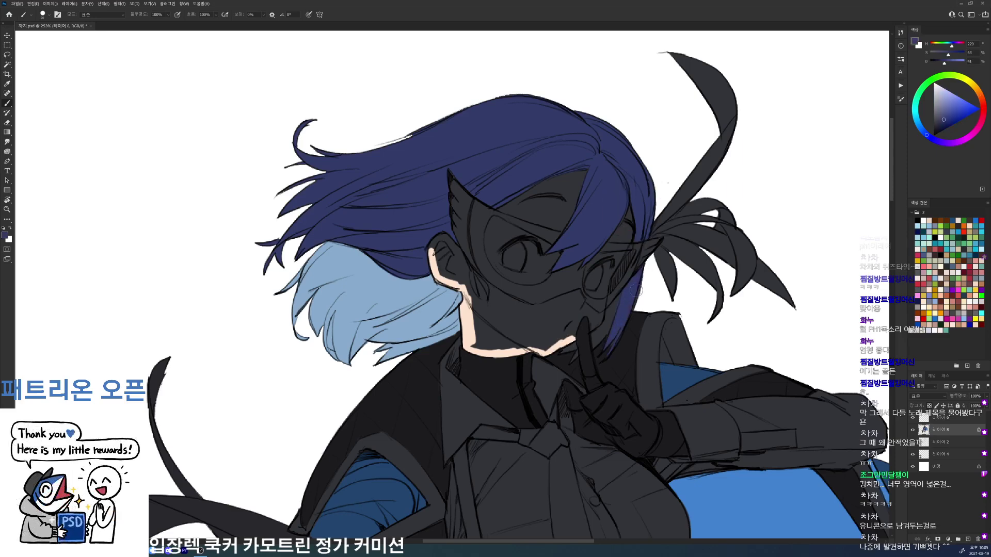
pyautogui.keyDown('alt'); pyautogui.click(433, 310); pyautogui.keyUp('alt')
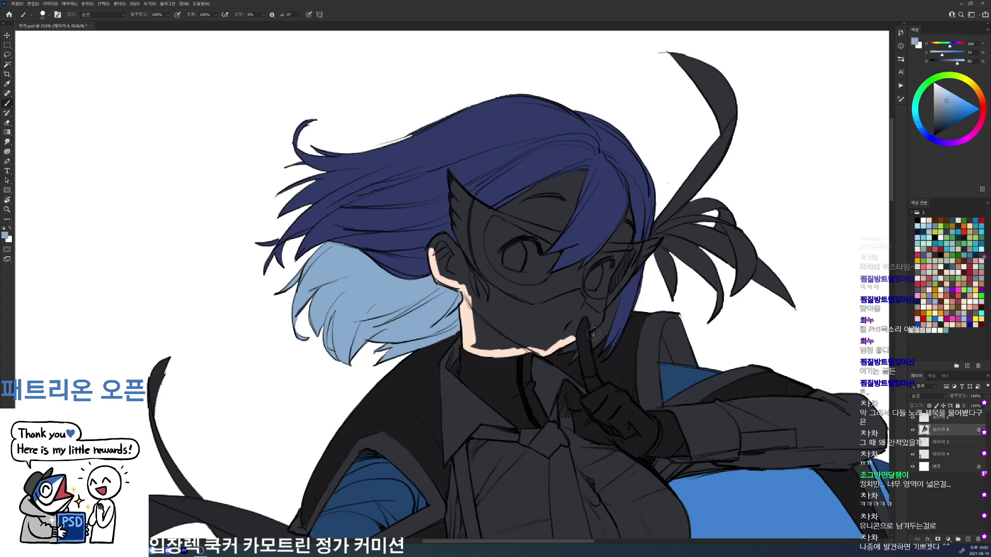
pyautogui.moveTo(600, 329)
pyautogui.mouseDown()
pyautogui.moveTo(613, 302)
pyautogui.moveTo(608, 331)
pyautogui.mouseUp()
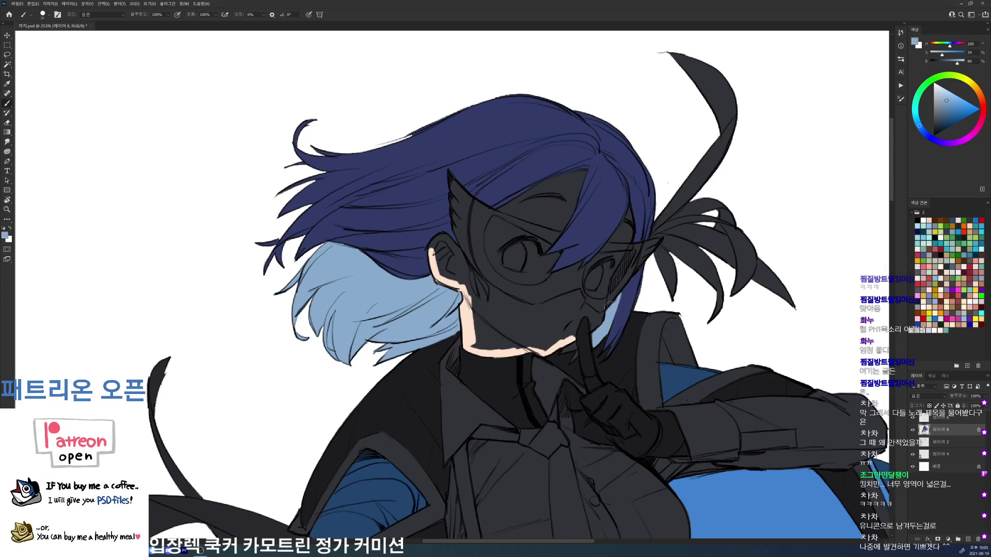
# Step: Close the skin-coloured outline around the ear and paint the small hair strand in front of it in sampled dark blue
pyautogui.keyDown('alt'); pyautogui.click(567, 339); pyautogui.keyUp('alt')
pyautogui.press('r')
pyautogui.moveTo(677, 325); pyautogui.dragTo(341, 85)
pyautogui.press('space')
pyautogui.moveTo(513, 221); pyautogui.dragTo(623, 293)
pyautogui.press('b')
pyautogui.moveTo(541, 360)
pyautogui.mouseDown()
pyautogui.moveTo(530, 392)
pyautogui.moveTo(551, 397)
pyautogui.mouseUp()
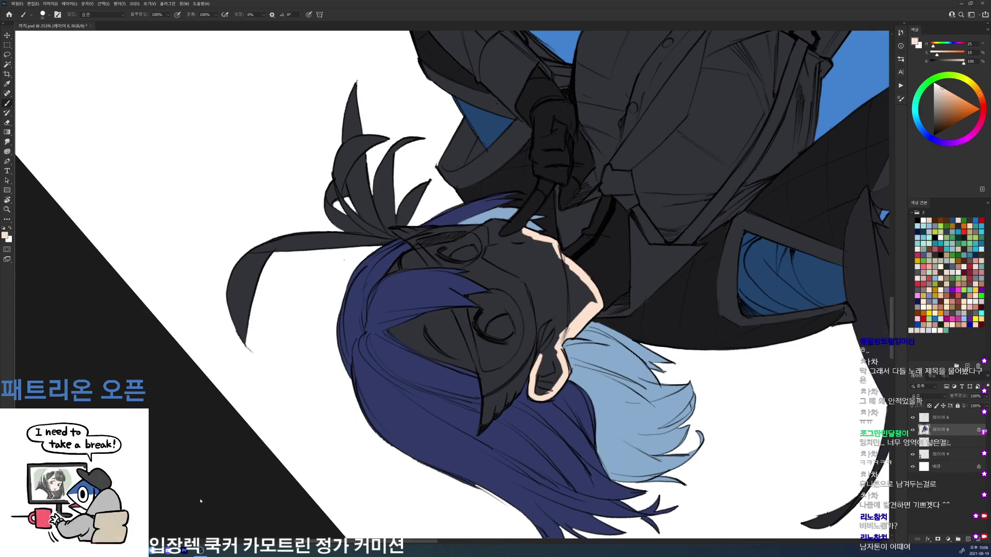
pyautogui.moveTo(542, 357)
pyautogui.mouseDown()
pyautogui.moveTo(558, 326)
pyautogui.moveTo(555, 348)
pyautogui.moveTo(549, 339)
pyautogui.mouseUp()
pyautogui.keyDown('alt'); pyautogui.click(541, 350); pyautogui.keyUp('alt')
pyautogui.keyDown('alt'); pyautogui.click(542, 345); pyautogui.keyUp('alt')
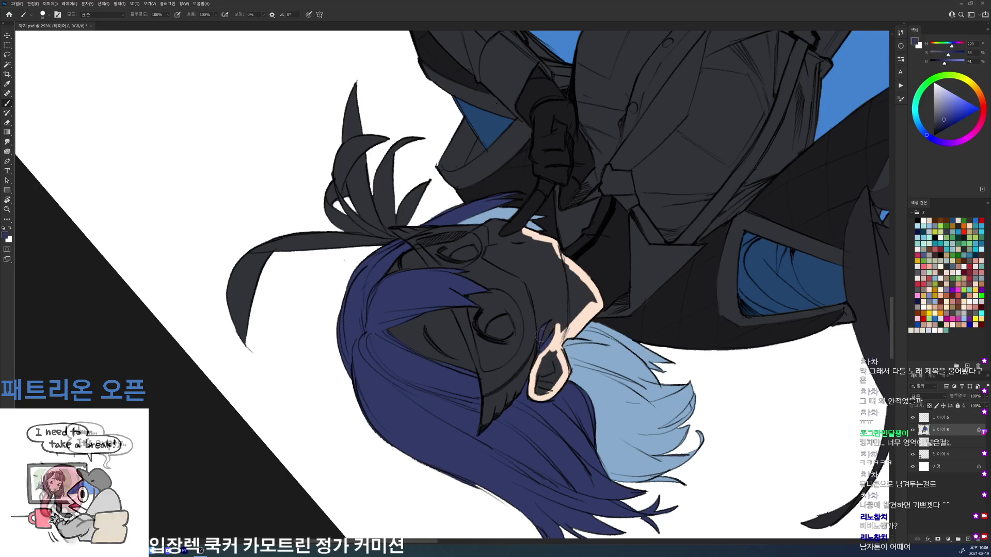
# Step: Sample the skin colour again and paint a line along the mask's lower edge from the ear across the cheek
pyautogui.keyDown('alt'); pyautogui.click(556, 341); pyautogui.keyUp('alt')
pyautogui.moveTo(543, 338)
pyautogui.mouseDown()
pyautogui.moveTo(556, 321)
pyautogui.moveTo(548, 317)
pyautogui.moveTo(662, 363)
pyautogui.moveTo(376, 480)
pyautogui.mouseUp()
pyautogui.press('r')
pyautogui.moveTo(740, 286)
pyautogui.mouseDown()
pyautogui.moveTo(639, 480)
pyautogui.moveTo(599, 509)
pyautogui.mouseUp()
pyautogui.press('b')
pyautogui.moveTo(357, 265); pyautogui.dragTo(380, 309)
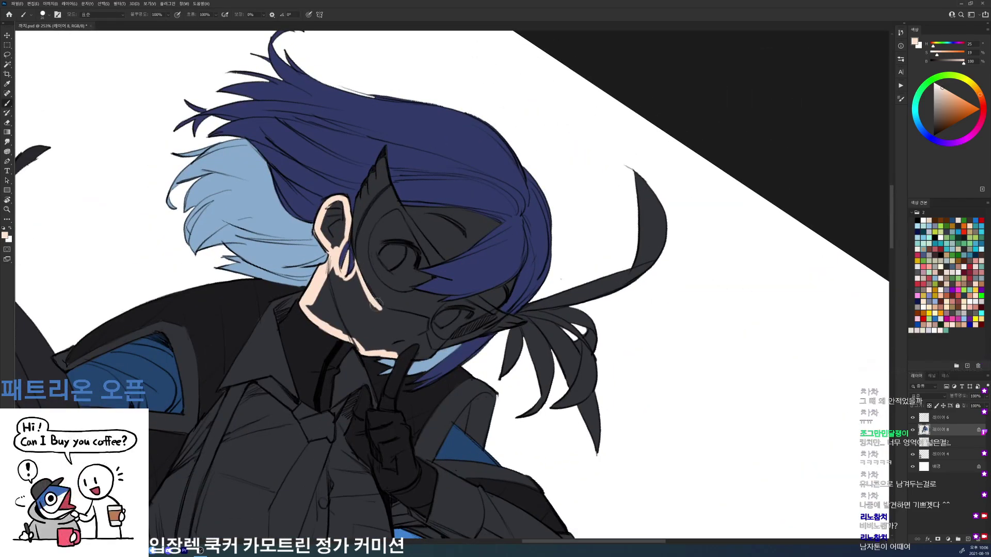
pyautogui.press('r')
pyautogui.moveTo(682, 331)
pyautogui.mouseDown()
pyautogui.moveTo(479, 152)
pyautogui.moveTo(474, 338)
pyautogui.mouseUp()
pyautogui.moveTo(452, 373)
pyautogui.mouseDown()
pyautogui.moveTo(476, 356)
pyautogui.moveTo(649, 405)
pyautogui.moveTo(396, 509)
pyautogui.mouseUp()
pyautogui.press('r')
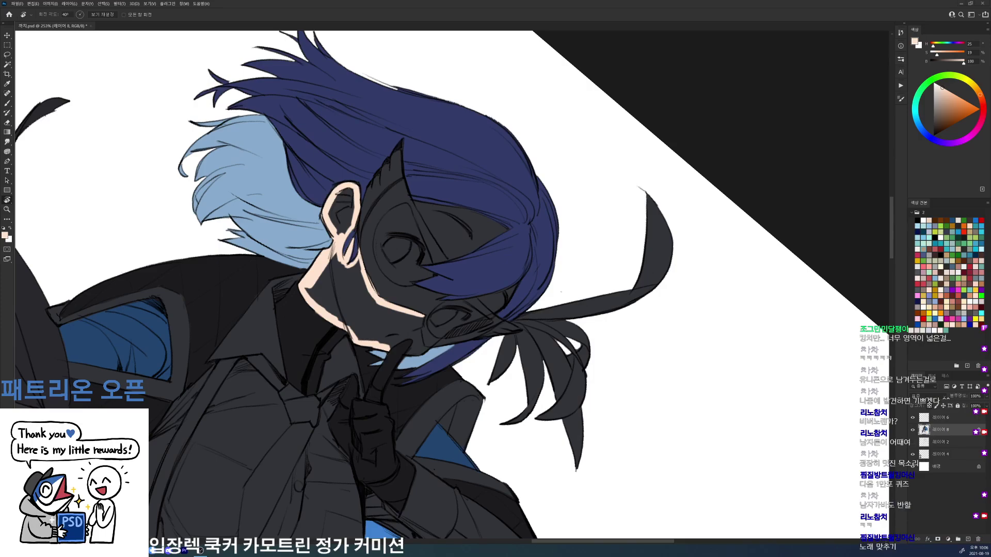
# Step: Touch up the mask edge in sampled dark grey and close the skin-coloured outline around the nose and raised fingertip
pyautogui.moveTo(789, 130)
pyautogui.mouseDown()
pyautogui.moveTo(774, 159)
pyautogui.moveTo(690, 233)
pyautogui.mouseUp()
pyautogui.press('b')
pyautogui.keyDown('alt'); pyautogui.click(374, 262); pyautogui.keyUp('alt')
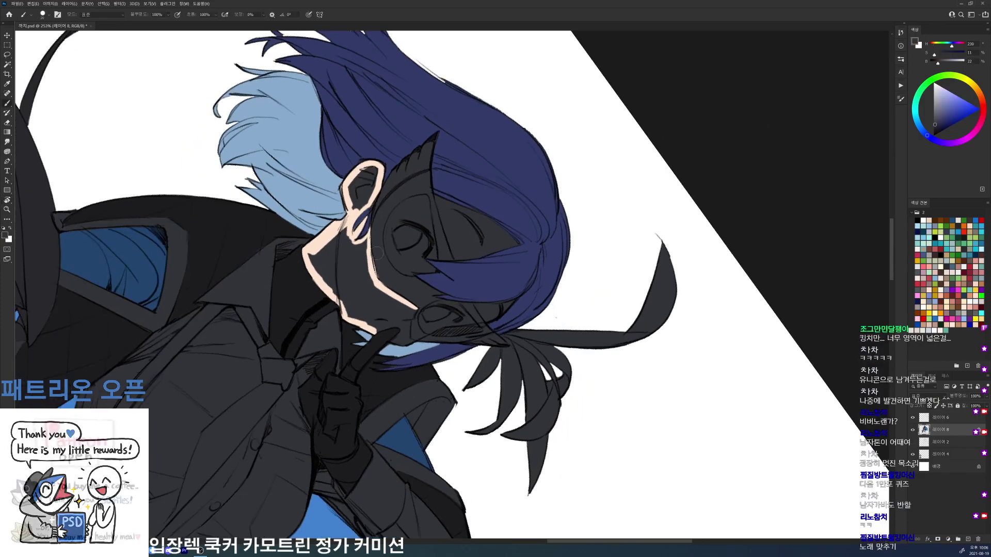
pyautogui.keyDown('alt'); pyautogui.click(384, 288); pyautogui.keyUp('alt')
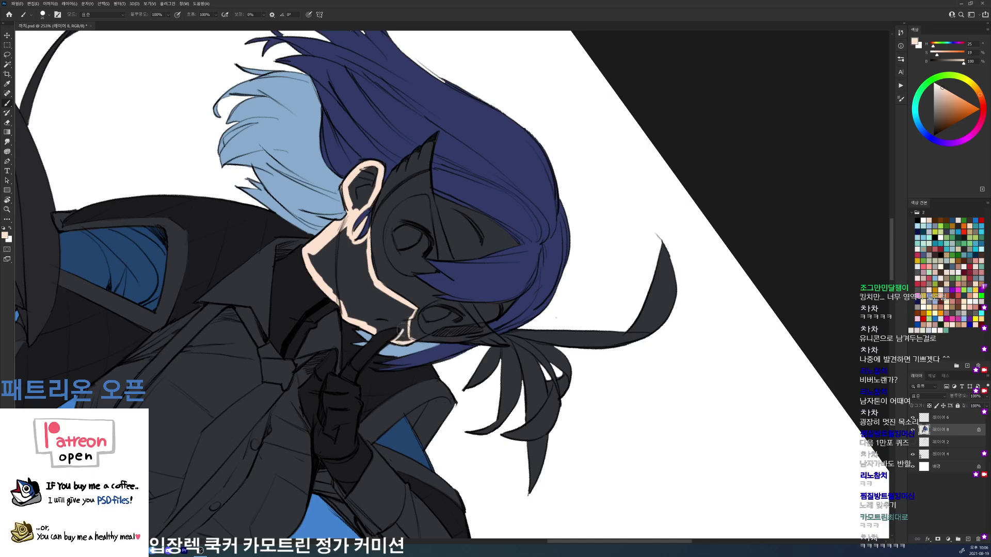
pyautogui.keyDown('alt'); pyautogui.click(413, 337); pyautogui.keyUp('alt')
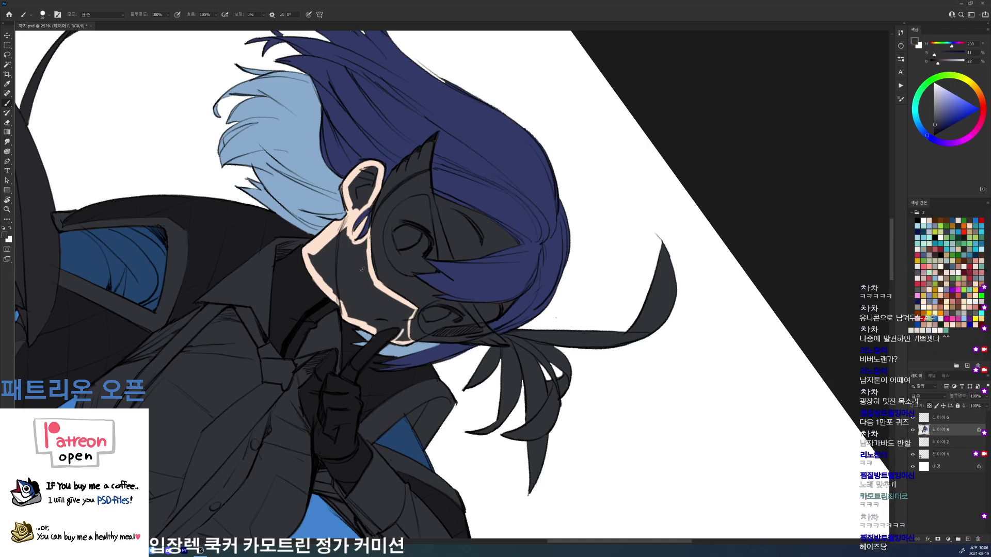
pyautogui.keyDown('alt'); pyautogui.click(376, 328); pyautogui.keyUp('alt')
pyautogui.moveTo(377, 330); pyautogui.dragTo(398, 326)
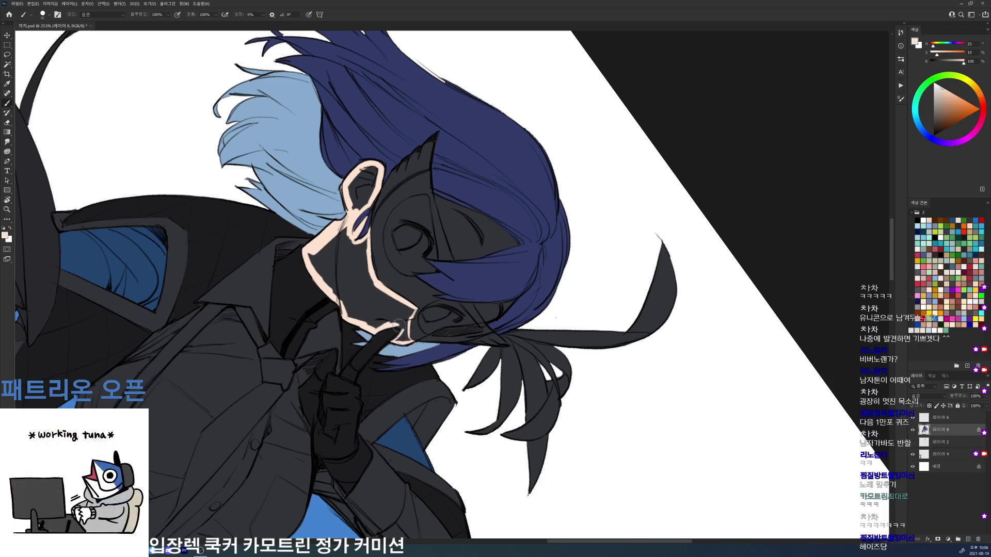
# Step: Select the enclosed lower face area, expand the selection and fill it with the skin colour
pyautogui.press('w')
pyautogui.click(398, 313)
pyautogui.hotkey('alt', 's')
pyautogui.press('m')
pyautogui.press('e')
pyautogui.hotkey('alt', 'BackSpace')
pyautogui.hotkey('ctrl', 'd')
pyautogui.press('b')
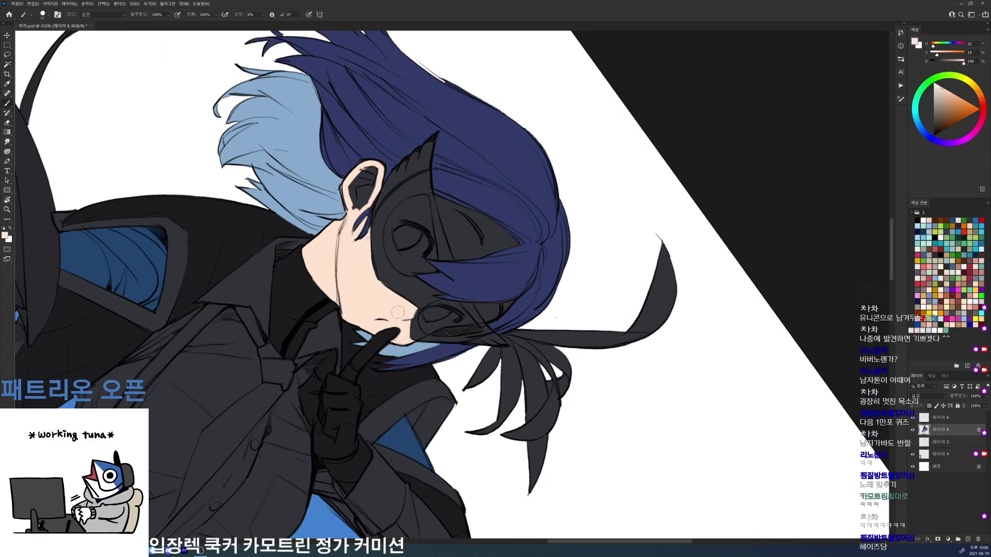
# Step: Select the dark area inside the ear and fill it with the skin colour
pyautogui.press('r')
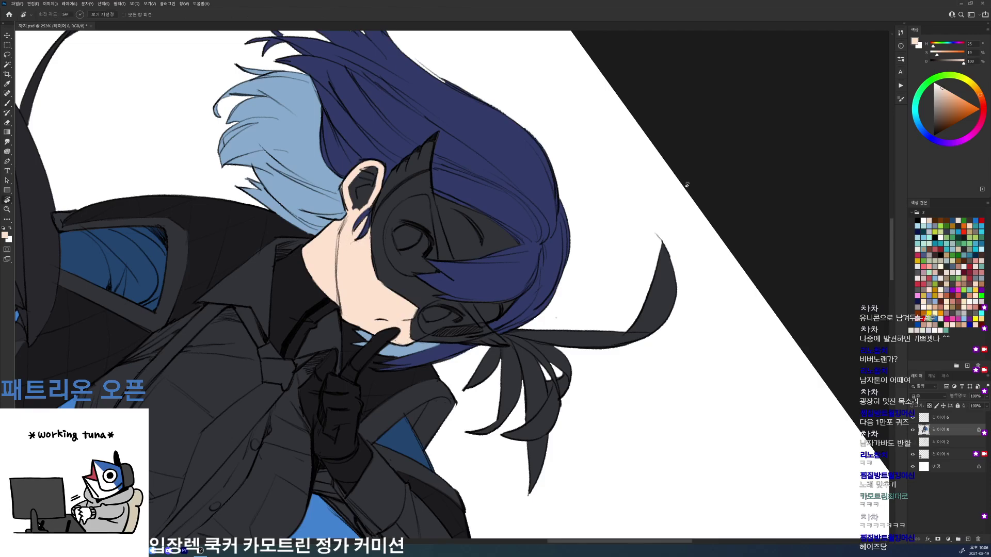
pyautogui.press('Escape')
pyautogui.press('w')
pyautogui.click(325, 302)
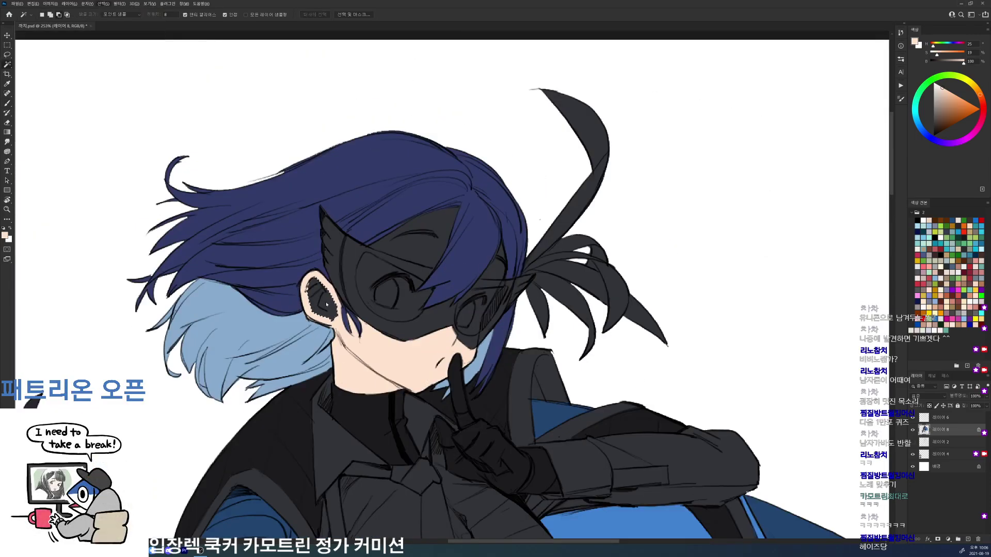
pyautogui.hotkey('alt', 'BackSpace')
pyautogui.hotkey('ctrl', 'd')
# Step: Outline the mask's larger eye opening in the skin colour, closing its edge against the bangs
pyautogui.press('r')
pyautogui.moveTo(709, 187); pyautogui.dragTo(687, 126)
pyautogui.moveTo(726, 154)
pyautogui.mouseDown()
pyautogui.moveTo(700, 155)
pyautogui.moveTo(772, 243)
pyautogui.mouseUp()
pyautogui.moveTo(656, 225); pyautogui.dragTo(689, 241)
pyautogui.press('b')
pyautogui.moveTo(557, 280)
pyautogui.mouseDown()
pyautogui.moveTo(560, 329)
pyautogui.moveTo(580, 351)
pyautogui.moveTo(606, 357)
pyautogui.moveTo(621, 347)
pyautogui.moveTo(613, 354)
pyautogui.moveTo(635, 331)
pyautogui.moveTo(634, 342)
pyautogui.moveTo(626, 336)
pyautogui.moveTo(624, 313)
pyautogui.mouseUp()
pyautogui.keyDown('alt'); pyautogui.click(637, 338); pyautogui.keyUp('alt')
pyautogui.keyDown('alt'); pyautogui.click(624, 348); pyautogui.keyUp('alt')
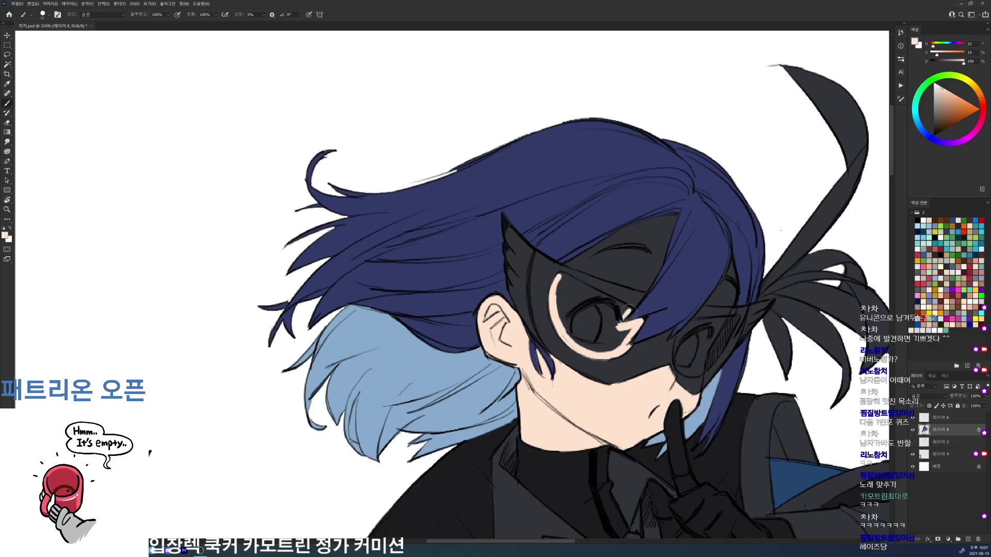
pyautogui.moveTo(551, 278); pyautogui.dragTo(634, 310)
# Step: Select the enclosed area of that eye opening, expand the selection and fill it with the skin colour
pyautogui.press('w')
pyautogui.click(594, 316)
pyautogui.hotkey('alt', 's')
pyautogui.press('m')
pyautogui.press('e')
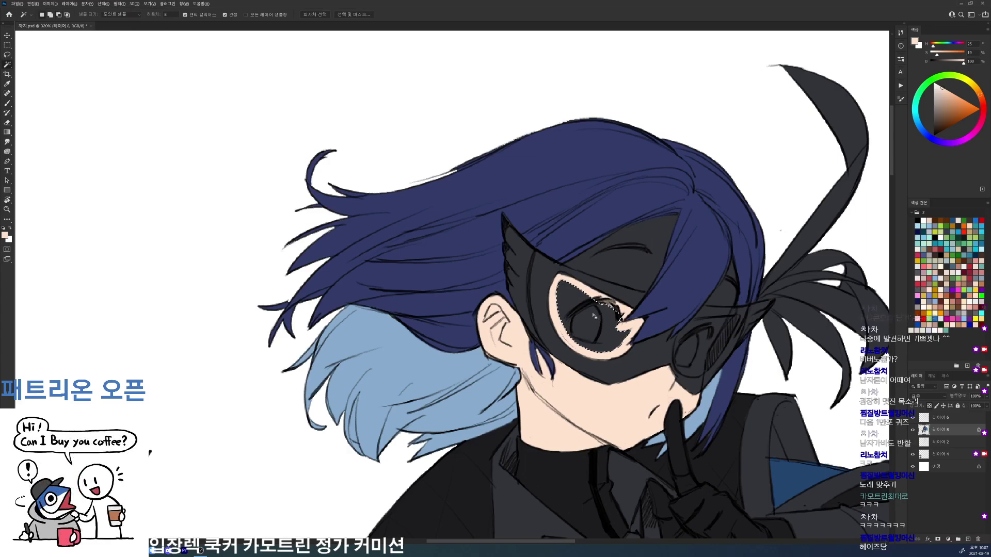
pyautogui.hotkey('alt', 'Delete')
pyautogui.hotkey('ctrl', 'd')
# Step: Sample the card's off-white and paint the eyeball inside the larger eye opening
pyautogui.moveTo(756, 535)
pyautogui.mouseDown()
pyautogui.moveTo(593, 281)
pyautogui.moveTo(549, 176)
pyautogui.mouseUp()
pyautogui.press('b')
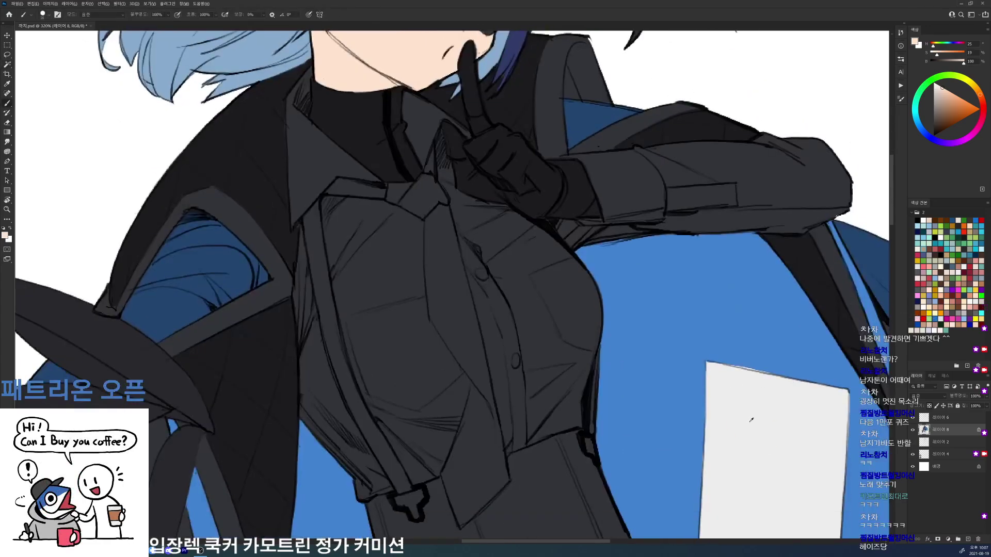
pyautogui.keyDown('alt'); pyautogui.click(752, 421); pyautogui.keyUp('alt')
pyautogui.scroll(7, 752, 421)
pyautogui.hscroll(-3, 751, 420)
pyautogui.moveTo(518, 303); pyautogui.dragTo(507, 286)
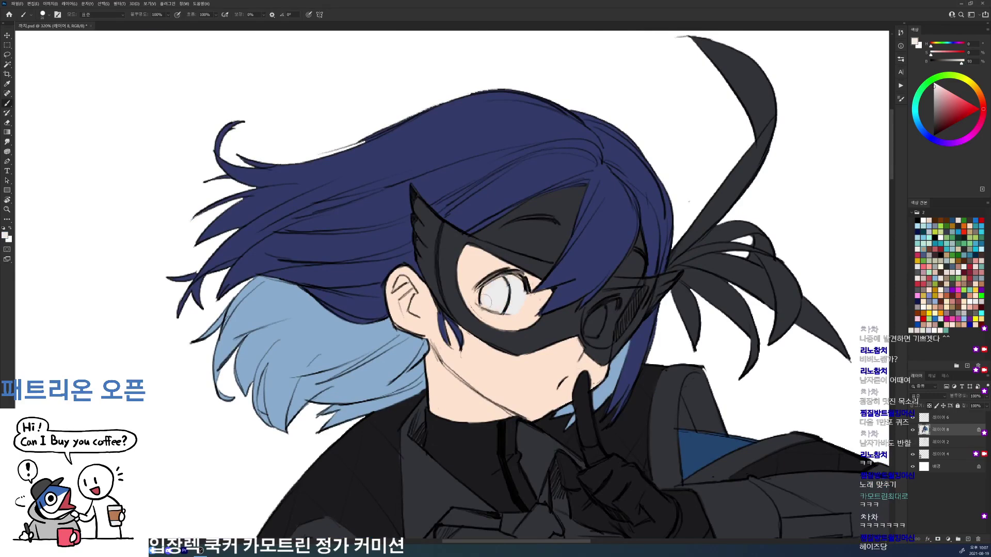
# Step: Colour the mask's smaller eye opening with sampled skin, off-white for the eyeball and light hair blue for the hatched gap
pyautogui.keyDown('alt'); pyautogui.click(595, 305); pyautogui.keyUp('alt')
pyautogui.moveTo(595, 304)
pyautogui.mouseDown()
pyautogui.moveTo(586, 322)
pyautogui.moveTo(594, 343)
pyautogui.moveTo(622, 298)
pyautogui.moveTo(607, 312)
pyautogui.moveTo(599, 293)
pyautogui.moveTo(599, 332)
pyautogui.moveTo(593, 324)
pyautogui.mouseUp()
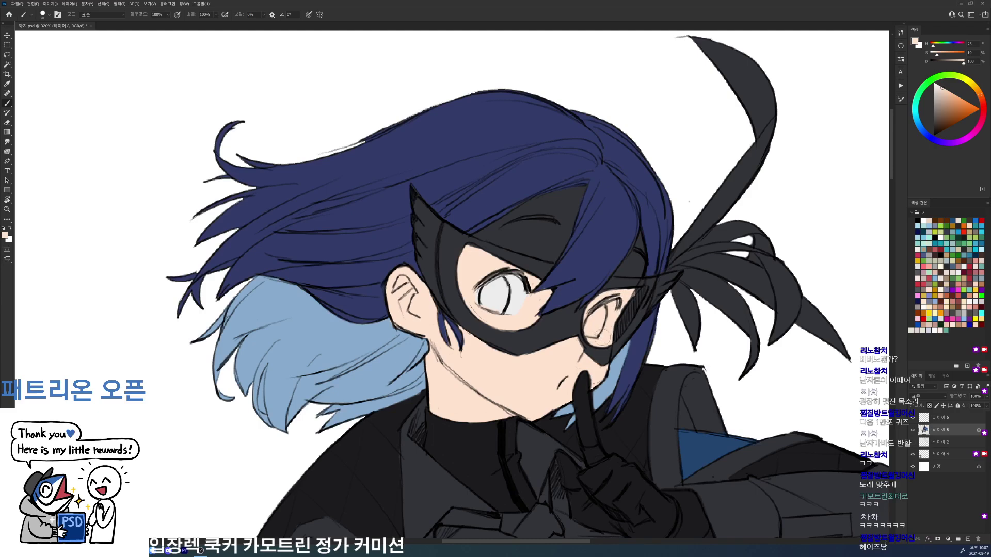
pyautogui.keyDown('alt'); pyautogui.click(519, 296); pyautogui.keyUp('alt')
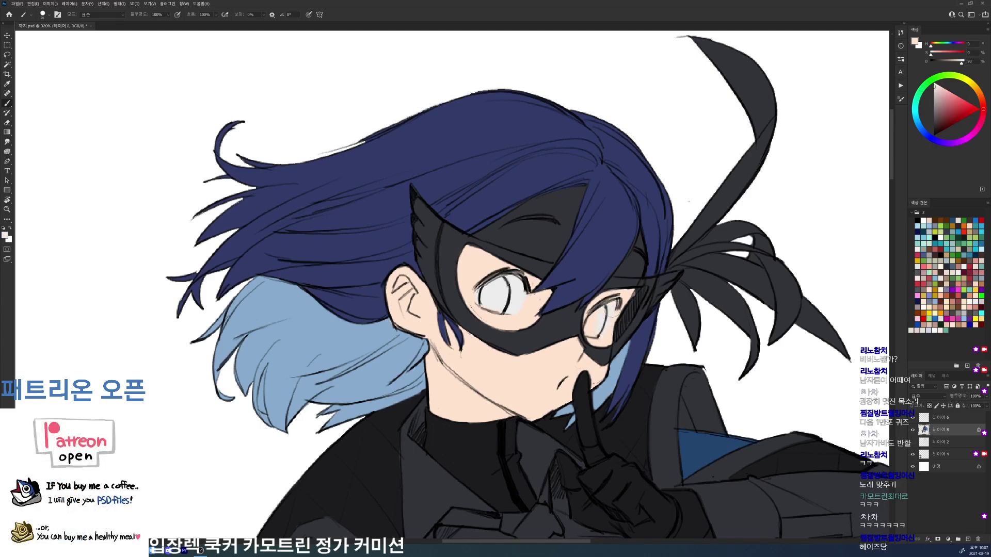
pyautogui.keyDown('alt'); pyautogui.click(618, 362); pyautogui.keyUp('alt')
pyautogui.moveTo(617, 328)
pyautogui.mouseDown()
pyautogui.moveTo(636, 293)
pyautogui.moveTo(589, 411)
pyautogui.mouseUp()
# Step: Sample the skin colour and fill the enclosed forehead area between the mask and the bangs
pyautogui.keyDown('alt'); pyautogui.click(507, 370); pyautogui.keyUp('alt')
pyautogui.press('r')
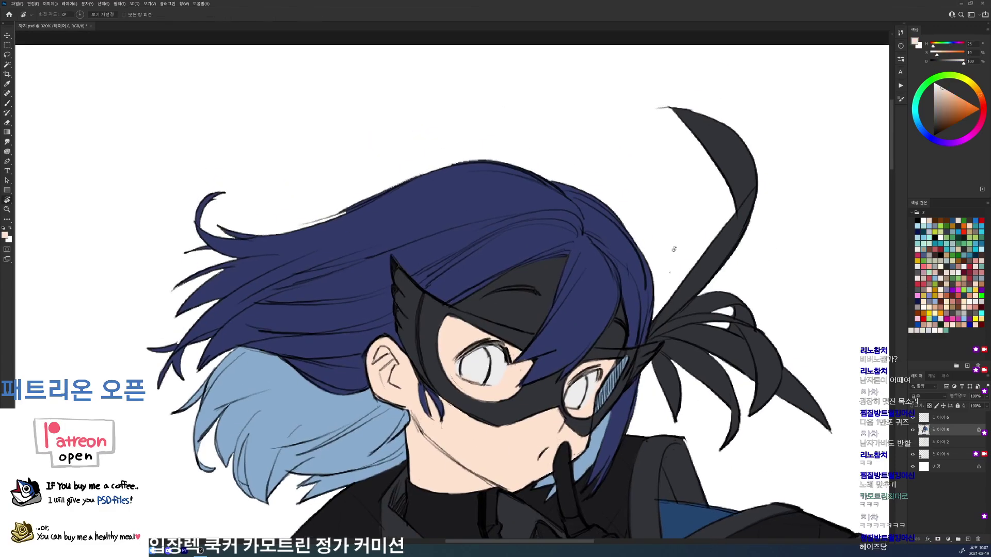
pyautogui.moveTo(509, 328); pyautogui.dragTo(448, 341)
pyautogui.moveTo(438, 297)
pyautogui.mouseDown()
pyautogui.moveTo(450, 358)
pyautogui.moveTo(473, 388)
pyautogui.mouseUp()
pyautogui.press('w')
pyautogui.click(478, 354)
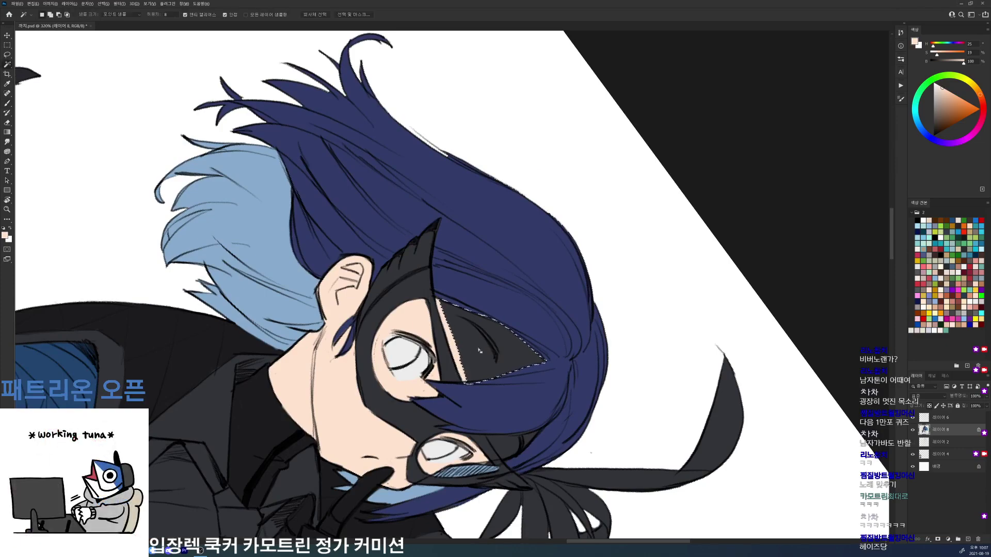
pyautogui.hotkey('alt', 'Delete')
# Step: Touch up the forehead's borders along the hair and the mask in sampled dark blue and neighbouring colours
pyautogui.press('r')
pyautogui.moveTo(587, 231)
pyautogui.mouseDown()
pyautogui.moveTo(526, 143)
pyautogui.moveTo(423, 127)
pyautogui.mouseUp()
pyautogui.press('b')
pyautogui.keyDown('alt'); pyautogui.click(454, 288); pyautogui.keyUp('alt')
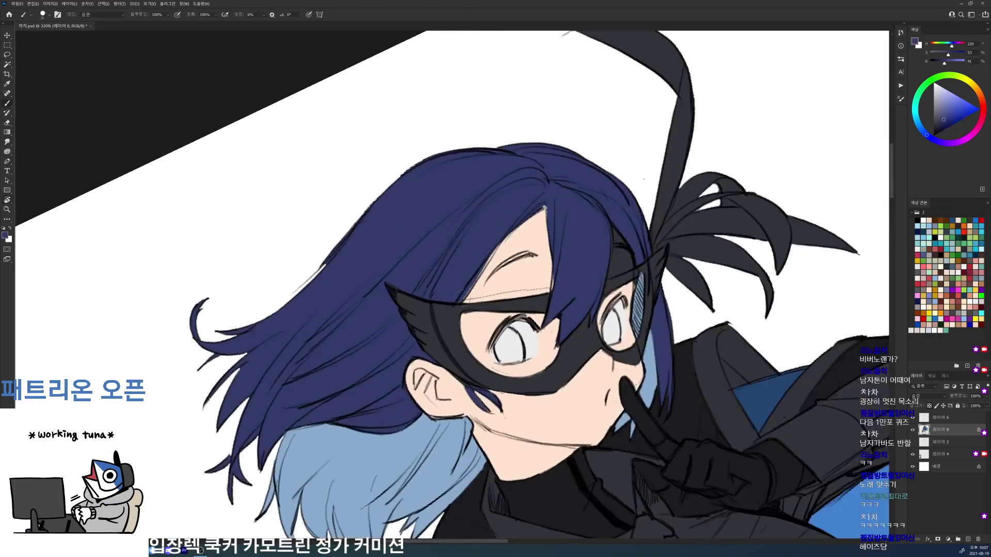
pyautogui.moveTo(469, 288); pyautogui.dragTo(485, 259)
pyautogui.keyDown('alt'); pyautogui.click(522, 272); pyautogui.keyUp('alt')
pyautogui.moveTo(467, 297)
pyautogui.mouseDown()
pyautogui.moveTo(541, 286)
pyautogui.moveTo(549, 275)
pyautogui.mouseUp()
# Step: Sample the skin colour again and paint the small forehead patch on the far side of the bangs
pyautogui.keyDown('alt'); pyautogui.click(560, 265); pyautogui.keyUp('alt')
pyautogui.keyDown('alt'); pyautogui.click(541, 284); pyautogui.keyUp('alt')
pyautogui.moveTo(612, 224)
pyautogui.mouseDown()
pyautogui.moveTo(606, 281)
pyautogui.moveTo(620, 274)
pyautogui.moveTo(626, 240)
pyautogui.moveTo(627, 266)
pyautogui.moveTo(620, 253)
pyautogui.moveTo(615, 261)
pyautogui.mouseUp()
pyautogui.press('r')
pyautogui.moveTo(717, 170); pyautogui.dragTo(740, 289)
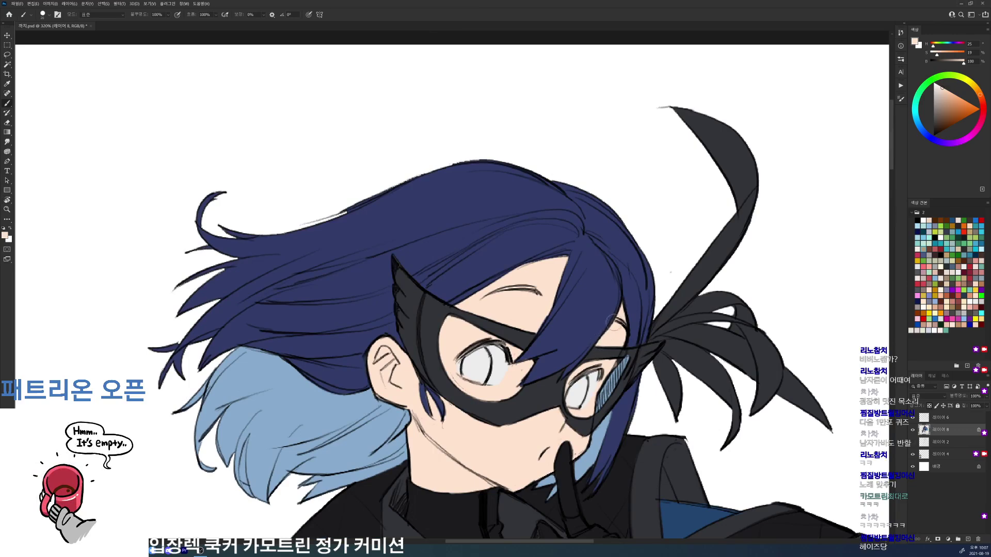
# Step: Sample the dark hair blue and paint over the eyebrow on the forehead
pyautogui.scroll(-5, 639, 294)
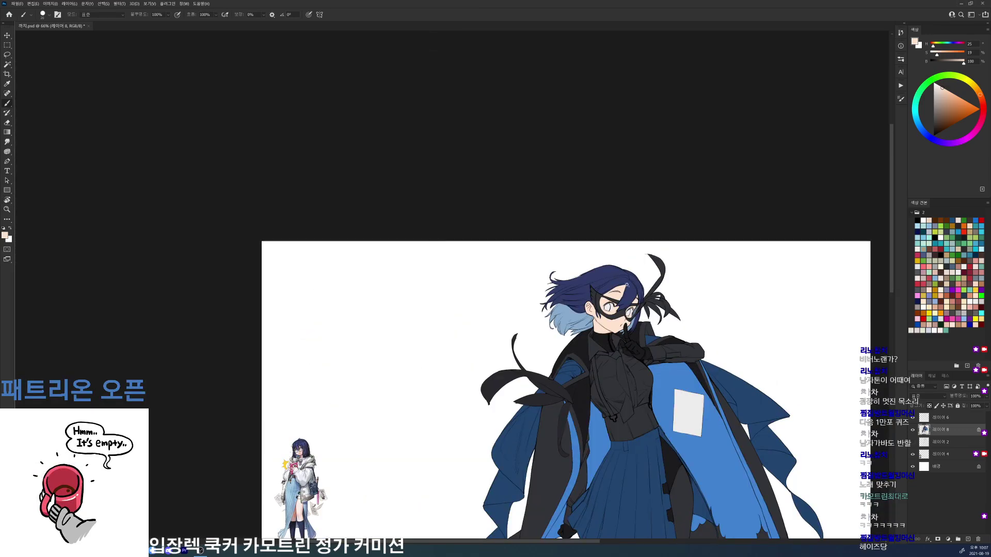
pyautogui.scroll(5, 622, 280)
pyautogui.keyDown('alt'); pyautogui.click(622, 280); pyautogui.keyUp('alt')
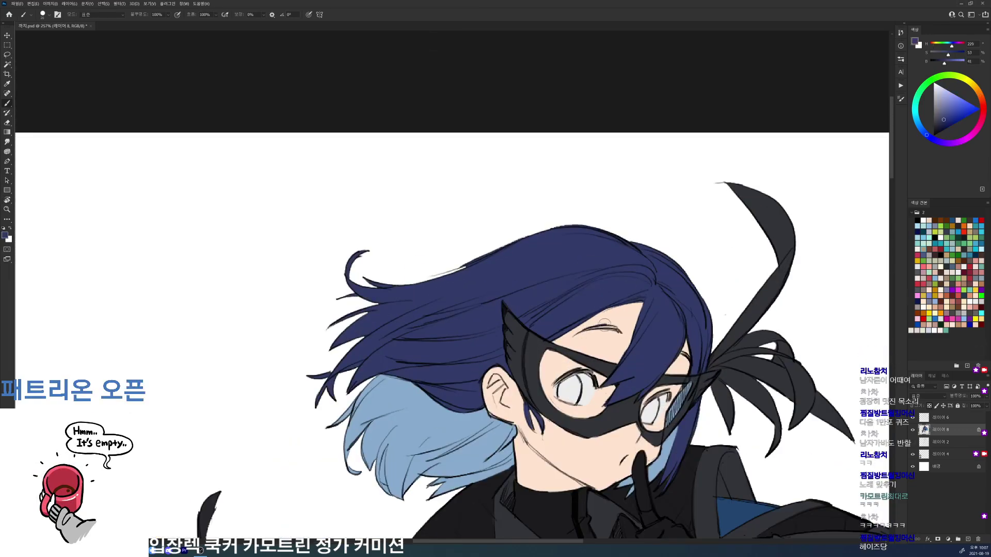
pyautogui.moveTo(583, 331); pyautogui.dragTo(619, 333)
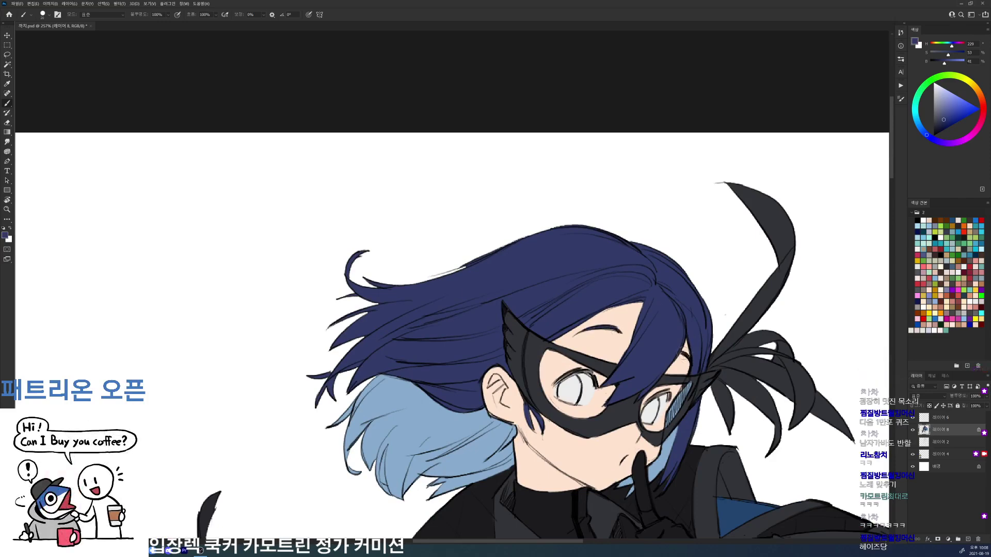
# Step: Sample the light hair blue, pick a brighter tint of it and paint the irises of both eyes
pyautogui.scroll(-5, 689, 356)
pyautogui.keyDown('alt'); pyautogui.click(589, 330); pyautogui.keyUp('alt')
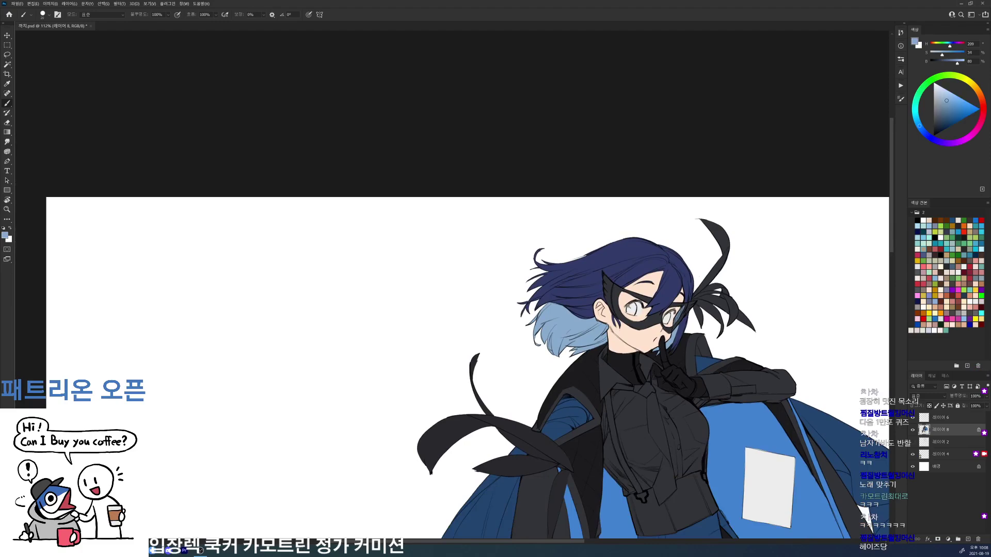
pyautogui.scroll(5, 628, 309)
pyautogui.click(950, 95)
pyautogui.moveTo(627, 305)
pyautogui.mouseDown()
pyautogui.moveTo(625, 325)
pyautogui.moveTo(640, 322)
pyautogui.moveTo(634, 299)
pyautogui.moveTo(644, 325)
pyautogui.moveTo(633, 293)
pyautogui.moveTo(646, 292)
pyautogui.mouseUp()
pyautogui.keyDown('alt'); pyautogui.click(654, 212); pyautogui.keyUp('alt')
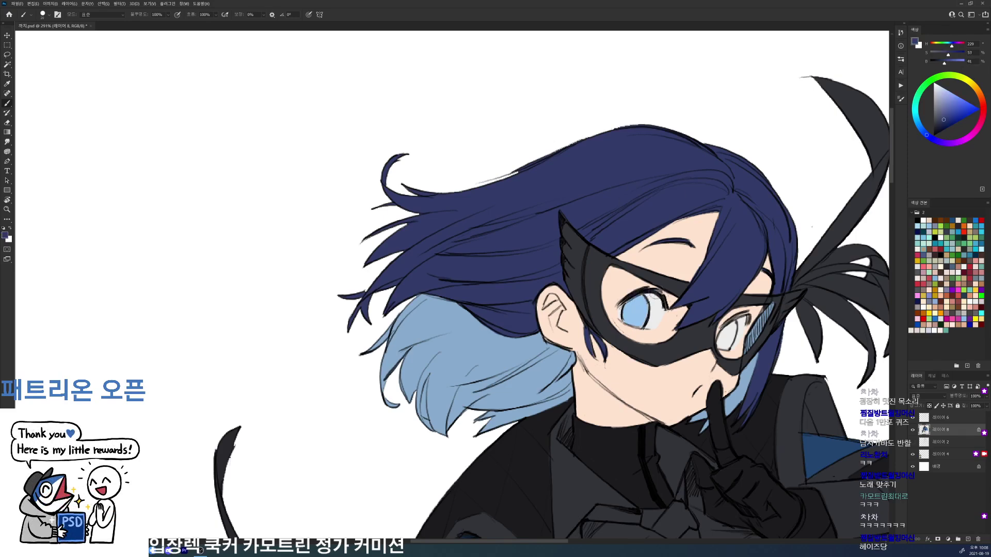
pyautogui.keyDown('alt'); pyautogui.click(639, 314); pyautogui.keyUp('alt')
pyautogui.moveTo(728, 330)
pyautogui.mouseDown()
pyautogui.moveTo(722, 343)
pyautogui.moveTo(732, 346)
pyautogui.moveTo(748, 314)
pyautogui.moveTo(742, 325)
pyautogui.mouseUp()
pyautogui.keyDown('alt'); pyautogui.click(768, 353); pyautogui.keyUp('alt')
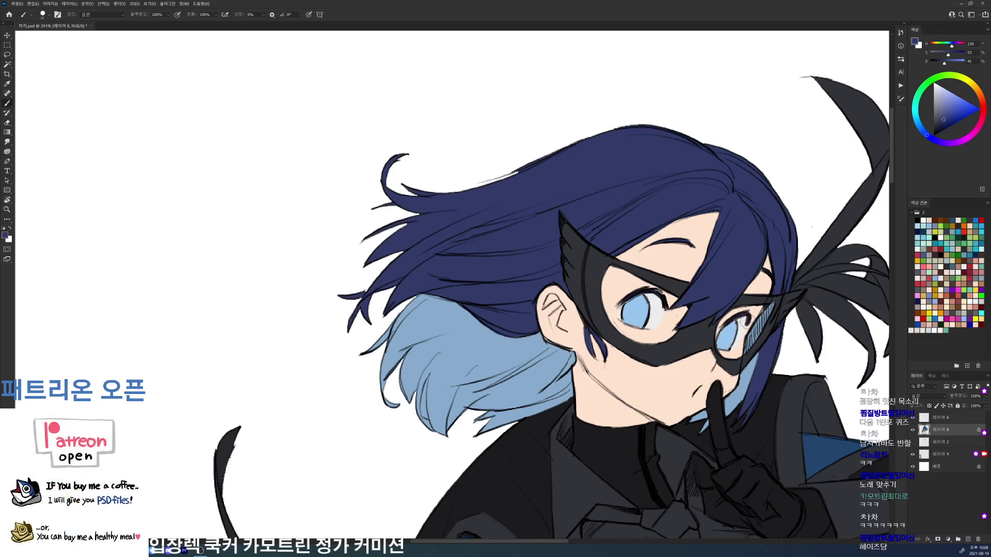
# Step: Sample the eye's off-white and paint the feathered wings at both ends of the mask
pyautogui.scroll(-5, 763, 313)
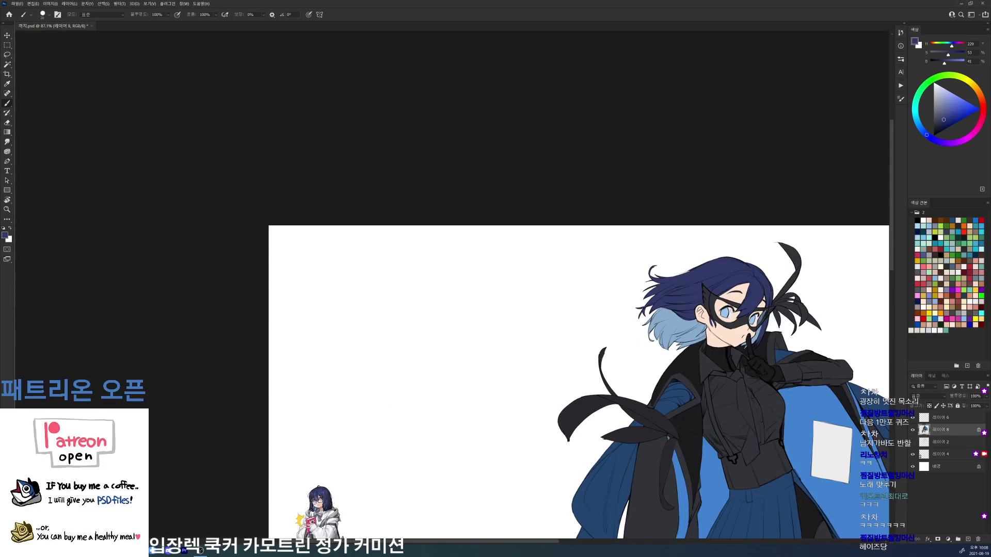
pyautogui.scroll(5, 764, 310)
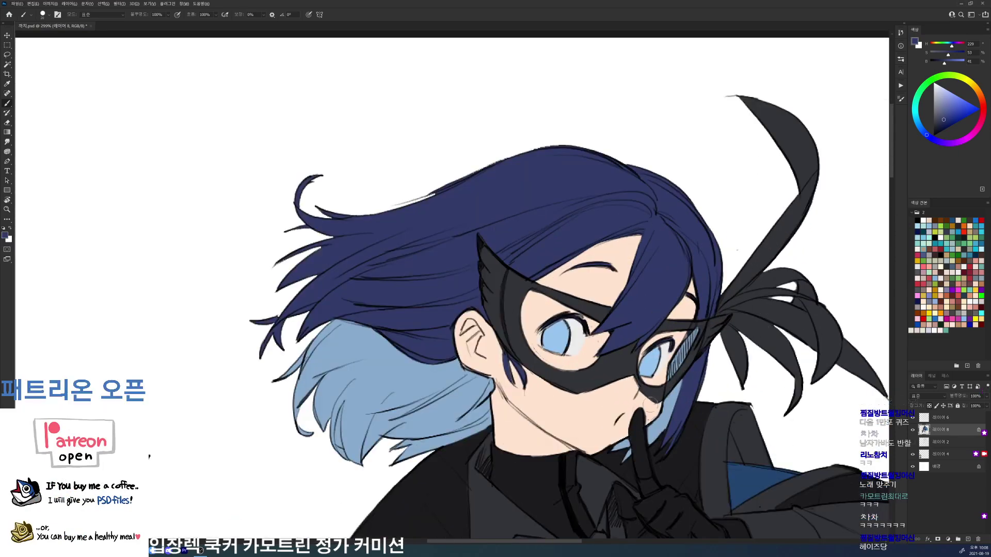
pyautogui.keyDown('alt'); pyautogui.click(578, 341); pyautogui.keyUp('alt')
pyautogui.moveTo(514, 356)
pyautogui.mouseDown()
pyautogui.moveTo(495, 308)
pyautogui.moveTo(500, 282)
pyautogui.moveTo(495, 327)
pyautogui.moveTo(490, 262)
pyautogui.moveTo(494, 298)
pyautogui.moveTo(482, 281)
pyautogui.moveTo(481, 240)
pyautogui.moveTo(505, 270)
pyautogui.mouseUp()
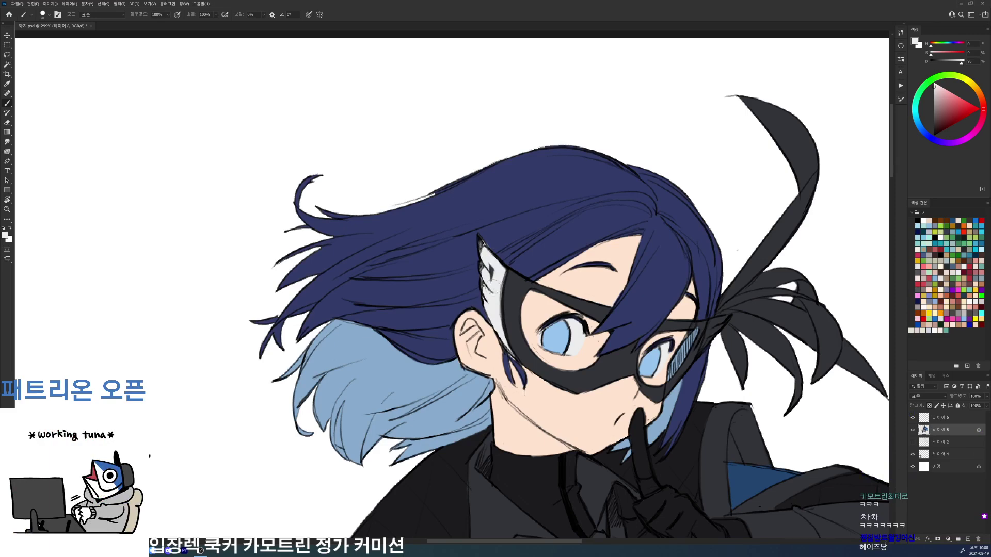
pyautogui.keyDown('alt'); pyautogui.click(485, 234); pyautogui.keyUp('alt')
pyautogui.keyDown('alt'); pyautogui.click(487, 243); pyautogui.keyUp('alt')
pyautogui.moveTo(700, 354)
pyautogui.mouseDown()
pyautogui.moveTo(723, 320)
pyautogui.moveTo(712, 342)
pyautogui.moveTo(711, 330)
pyautogui.mouseUp()
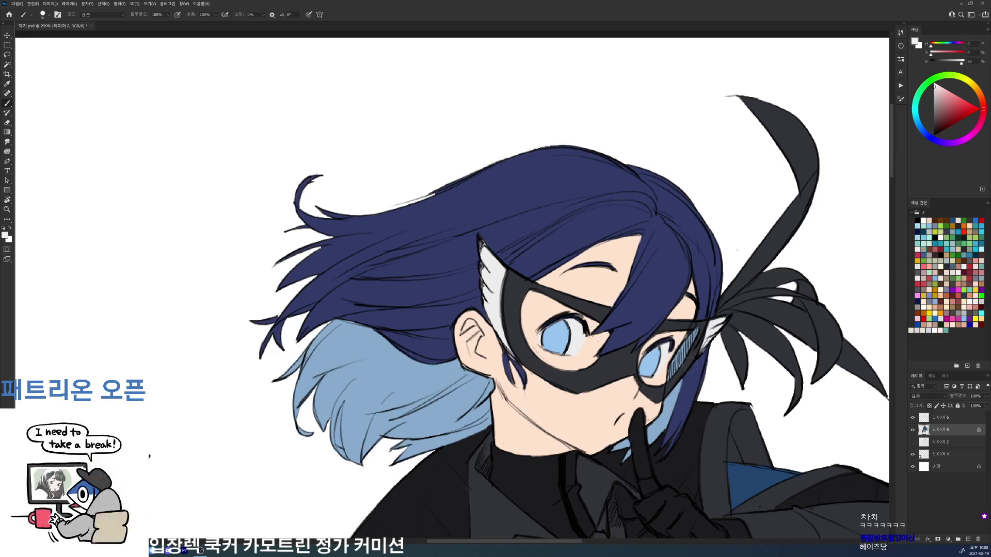
# Step: Examine the base colours of the head, ribbons, shirt and coat for areas that still need separating
pyautogui.moveTo(690, 368); pyautogui.dragTo(645, 368)
pyautogui.moveTo(694, 496)
pyautogui.mouseDown()
pyautogui.moveTo(642, 372)
pyautogui.moveTo(646, 289)
pyautogui.mouseUp()
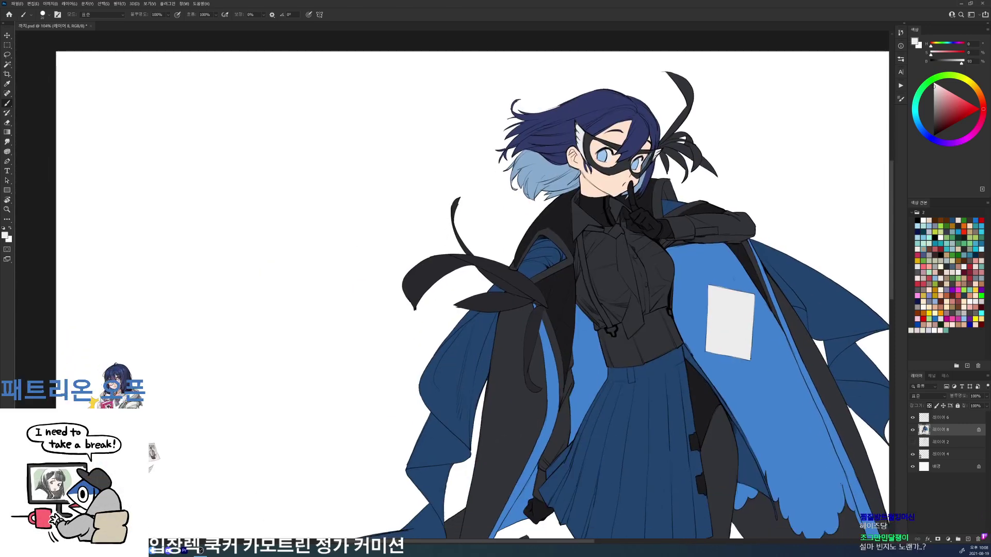
pyautogui.scroll(5, 711, 164)
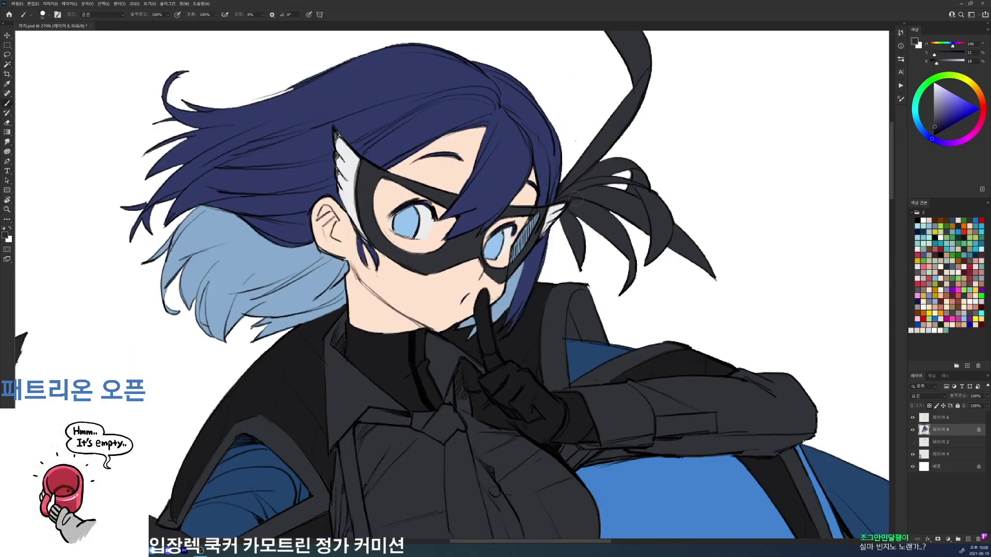
pyautogui.press('w')
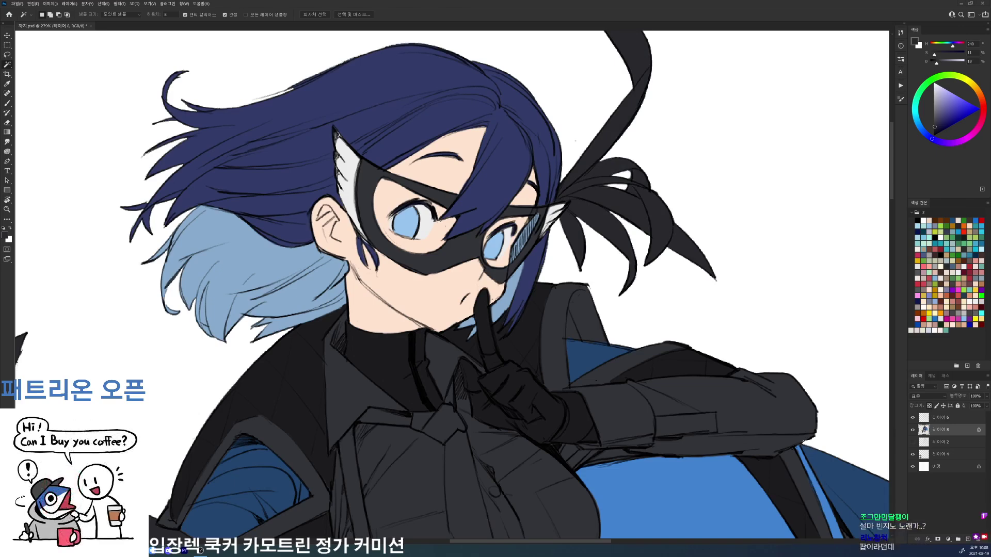
pyautogui.scroll(-5, 735, 246)
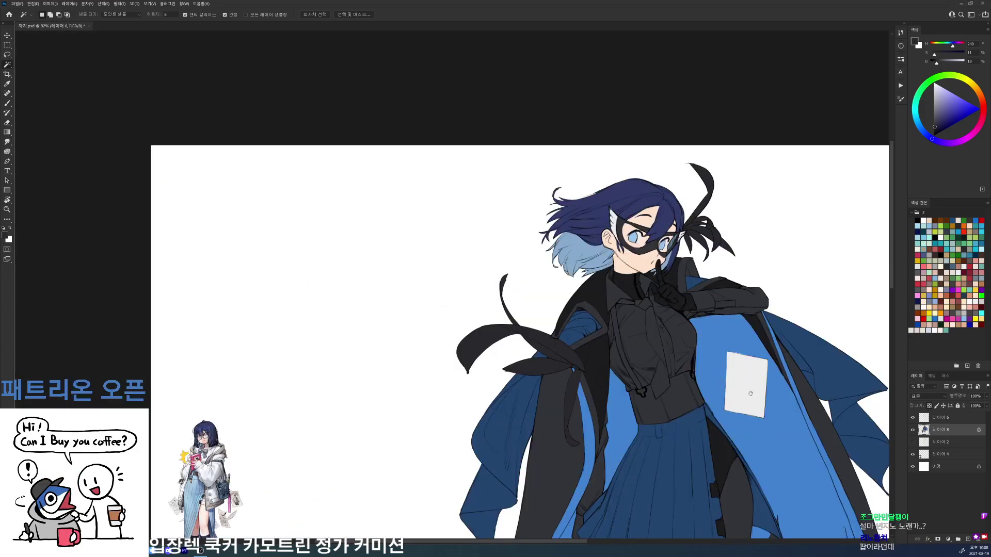
pyautogui.moveTo(756, 402); pyautogui.dragTo(722, 232)
pyautogui.scroll(5, 626, 208)
pyautogui.press('b')
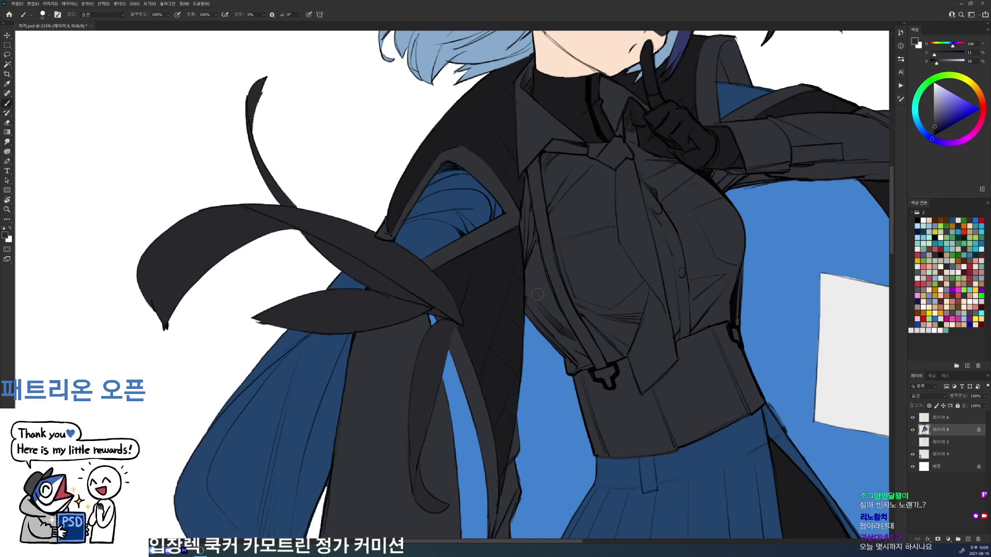
# Step: Paint the toe of the shoe nearest the money bag in a darker black than the stockings
pyautogui.moveTo(800, 354); pyautogui.dragTo(749, 357)
pyautogui.moveTo(805, 454); pyautogui.dragTo(754, 205)
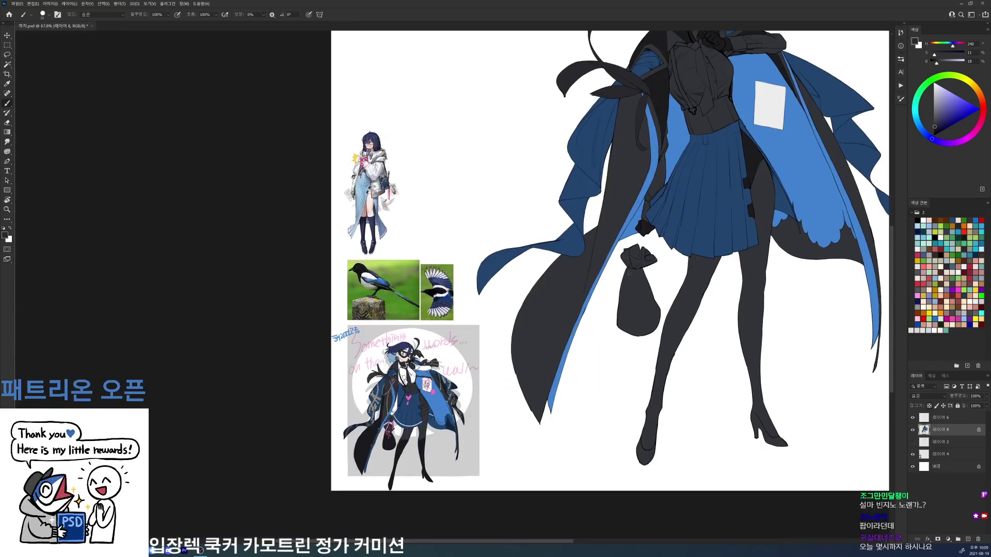
pyautogui.scroll(4, 645, 454)
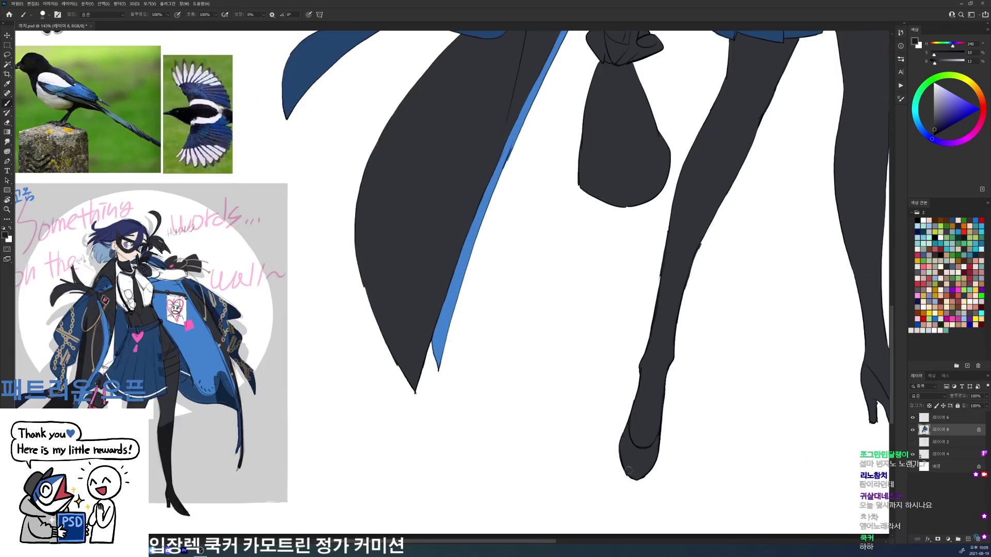
pyautogui.moveTo(634, 465)
pyautogui.mouseDown()
pyautogui.moveTo(628, 425)
pyautogui.moveTo(641, 451)
pyautogui.moveTo(663, 435)
pyautogui.moveTo(639, 484)
pyautogui.moveTo(629, 479)
pyautogui.moveTo(648, 450)
pyautogui.mouseUp()
# Step: Outline the other high-heeled shoe in the same black, select its enclosed area and fill it
pyautogui.moveTo(742, 368); pyautogui.dragTo(514, 427)
pyautogui.moveTo(783, 354); pyautogui.dragTo(691, 349)
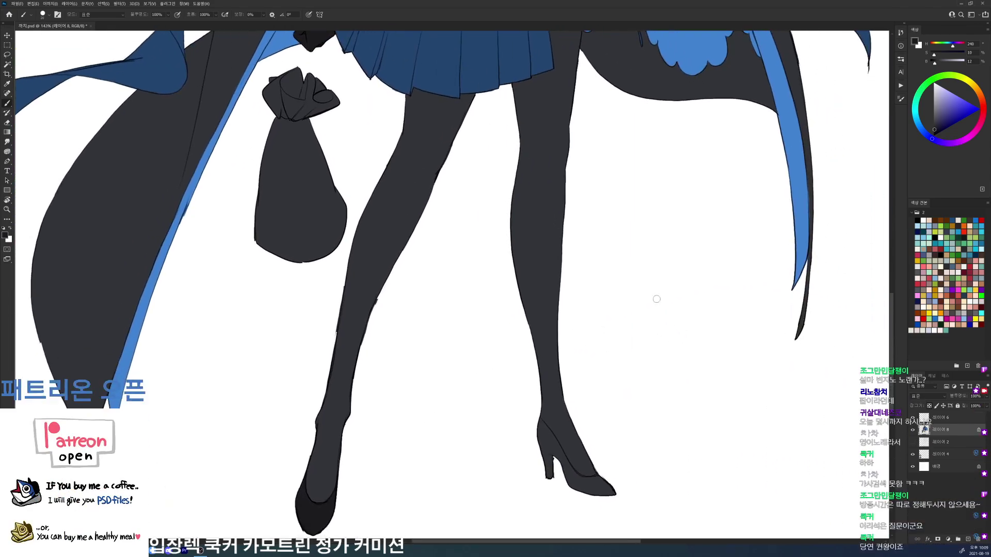
pyautogui.moveTo(537, 419); pyautogui.dragTo(553, 436)
pyautogui.moveTo(582, 479); pyautogui.dragTo(599, 475)
pyautogui.press('w')
pyautogui.click(599, 487)
pyautogui.press('b')
pyautogui.hotkey('alt', 'BackSpace')
pyautogui.hotkey('ctrl', 'd')
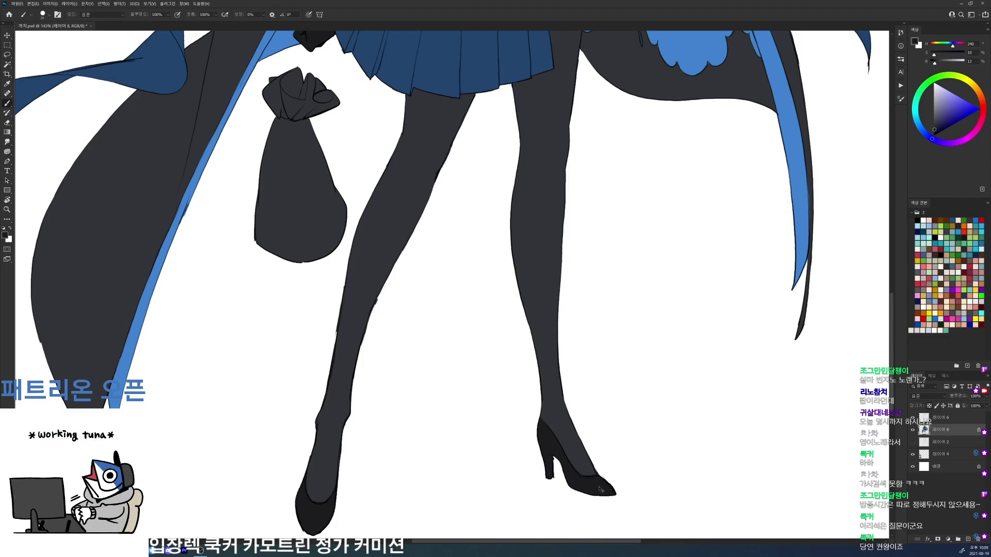
# Step: Compare the colours of the whole figure with the reference design sketch beside it
pyautogui.moveTo(716, 330); pyautogui.dragTo(668, 464)
pyautogui.moveTo(652, 363); pyautogui.dragTo(686, 364)
pyautogui.press('w')
pyautogui.scroll(-6, 603, 385)
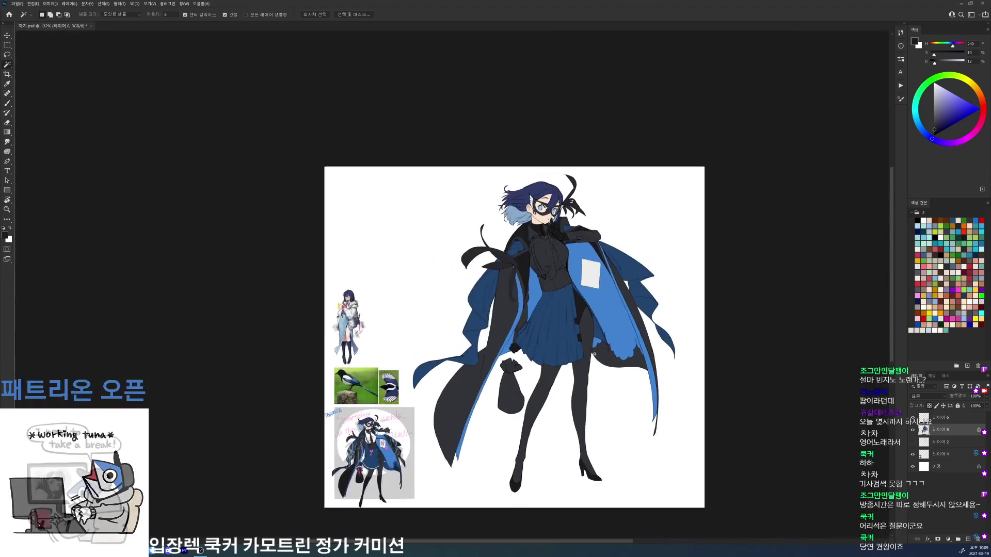
pyautogui.scroll(3, 594, 354)
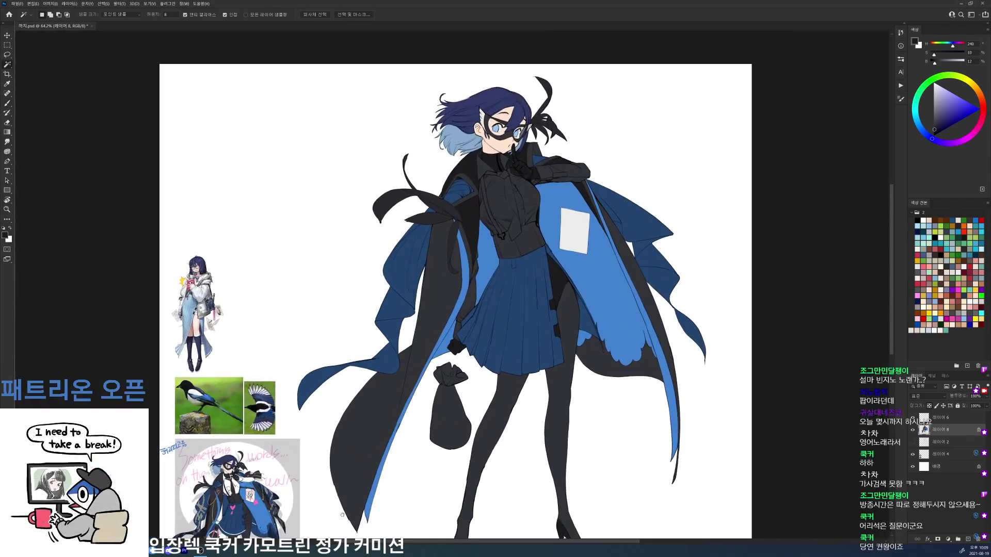
pyautogui.scroll(4, 348, 514)
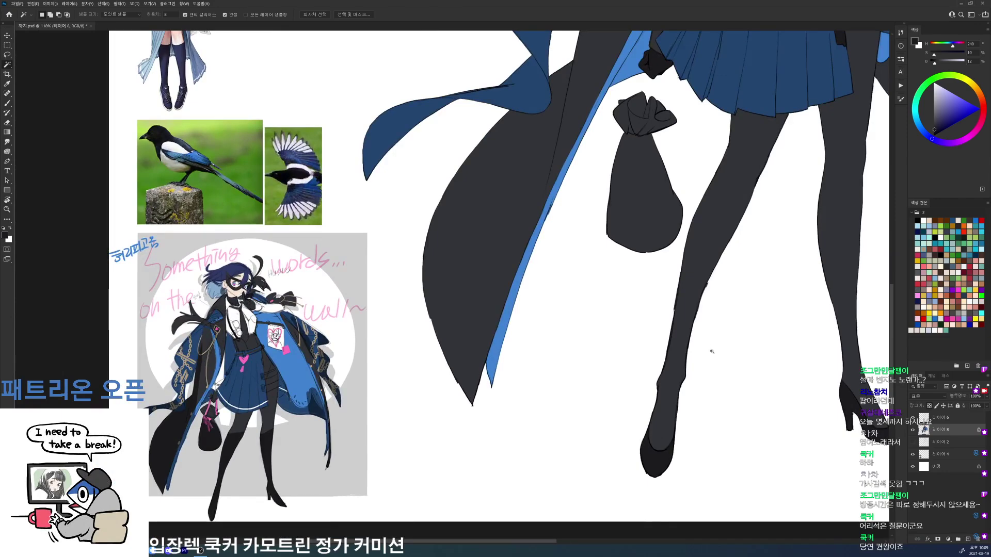
pyautogui.scroll(-4, 710, 348)
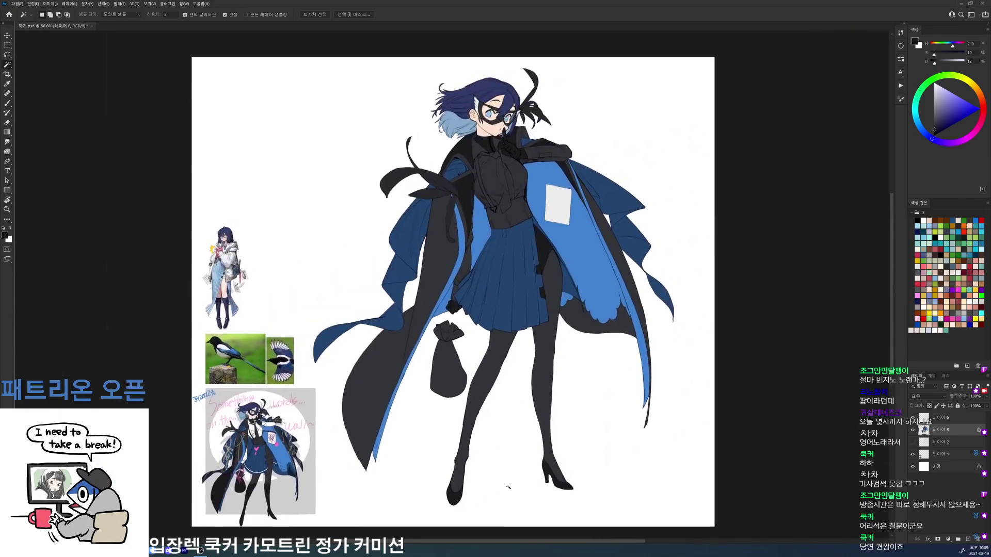
# Step: Sample the note card's white and paint a strip down the shirt along the suspender's inner edge
pyautogui.scroll(4, 531, 126)
pyautogui.press('b')
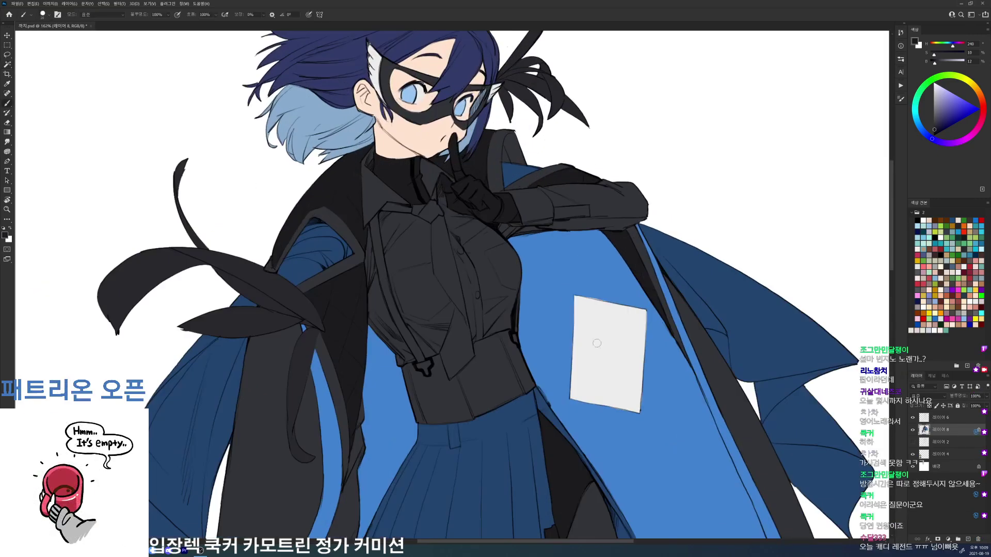
pyautogui.keyDown('alt'); pyautogui.click(605, 348); pyautogui.keyUp('alt')
pyautogui.scroll(3, 455, 254)
pyautogui.moveTo(361, 187); pyautogui.dragTo(386, 327)
pyautogui.keyDown('alt'); pyautogui.click(364, 227); pyautogui.keyUp('alt')
pyautogui.keyDown('alt'); pyautogui.click(374, 271); pyautogui.keyUp('alt')
pyautogui.moveTo(382, 284); pyautogui.dragTo(407, 375)
pyautogui.moveTo(388, 335); pyautogui.dragTo(445, 439)
pyautogui.keyDown('alt'); pyautogui.click(428, 425); pyautogui.keyUp('alt')
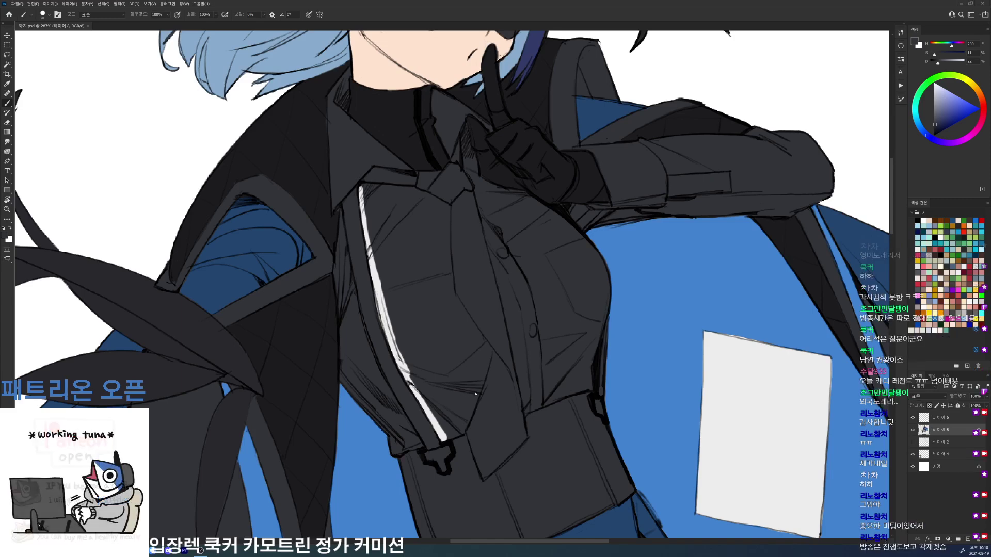
# Step: Extend the white outline along the shirt's lower edge and beside the necktie to enclose the panel between suspender and tie
pyautogui.keyDown('alt'); pyautogui.click(443, 436); pyautogui.keyUp('alt')
pyautogui.moveTo(438, 438)
pyautogui.mouseDown()
pyautogui.moveTo(460, 432)
pyautogui.moveTo(487, 352)
pyautogui.mouseUp()
pyautogui.moveTo(452, 292)
pyautogui.mouseDown()
pyautogui.moveTo(486, 347)
pyautogui.moveTo(488, 401)
pyautogui.mouseUp()
pyautogui.moveTo(454, 267); pyautogui.dragTo(457, 352)
pyautogui.press('r')
pyautogui.moveTo(521, 261); pyautogui.dragTo(433, 194)
pyautogui.moveTo(566, 332); pyautogui.dragTo(675, 412)
pyautogui.press('b')
pyautogui.moveTo(524, 395); pyautogui.dragTo(520, 442)
pyautogui.moveTo(525, 396)
pyautogui.mouseDown()
pyautogui.moveTo(520, 447)
pyautogui.moveTo(541, 366)
pyautogui.mouseUp()
# Step: Select the shirt panel between the suspender and the necktie, expand the selection and fill it with white
pyautogui.press('w')
pyautogui.click(562, 381)
pyautogui.press('b')
pyautogui.hotkey('alt', 's')
pyautogui.press('m')
pyautogui.press('e')
pyautogui.press('Return')
pyautogui.hotkey('alt', 'Delete')
pyautogui.hotkey('ctrl', 'd')
pyautogui.press('r')
pyautogui.press('Escape')
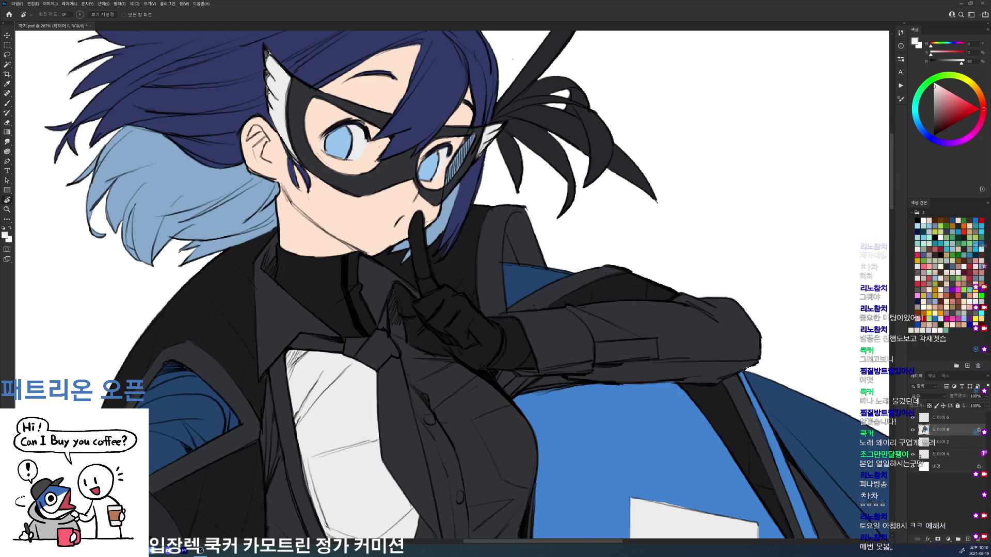
# Step: Outline the tip of the collar flap above the suspender in the shirt's white, select its interior and fill it
pyautogui.moveTo(619, 215); pyautogui.dragTo(719, 159)
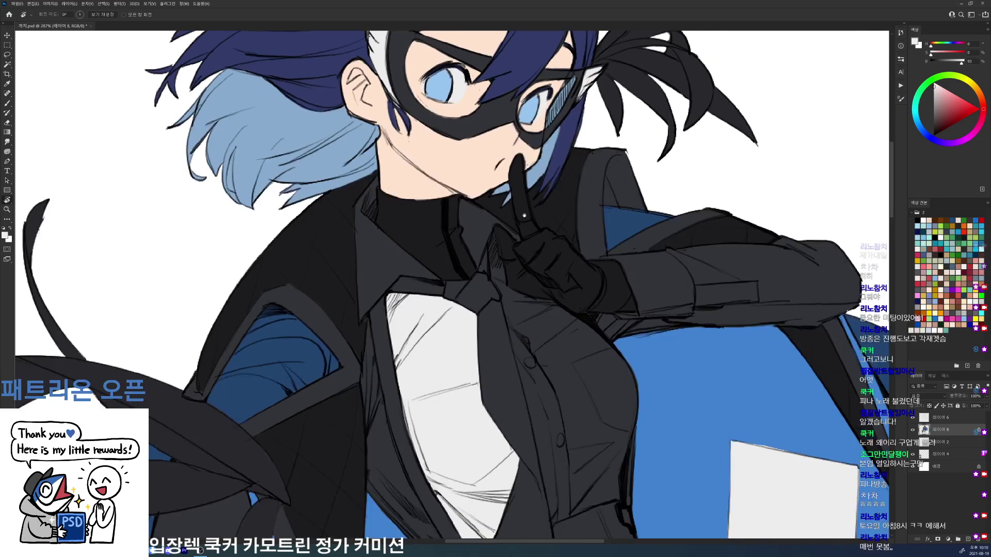
pyautogui.moveTo(522, 211); pyautogui.dragTo(619, 240)
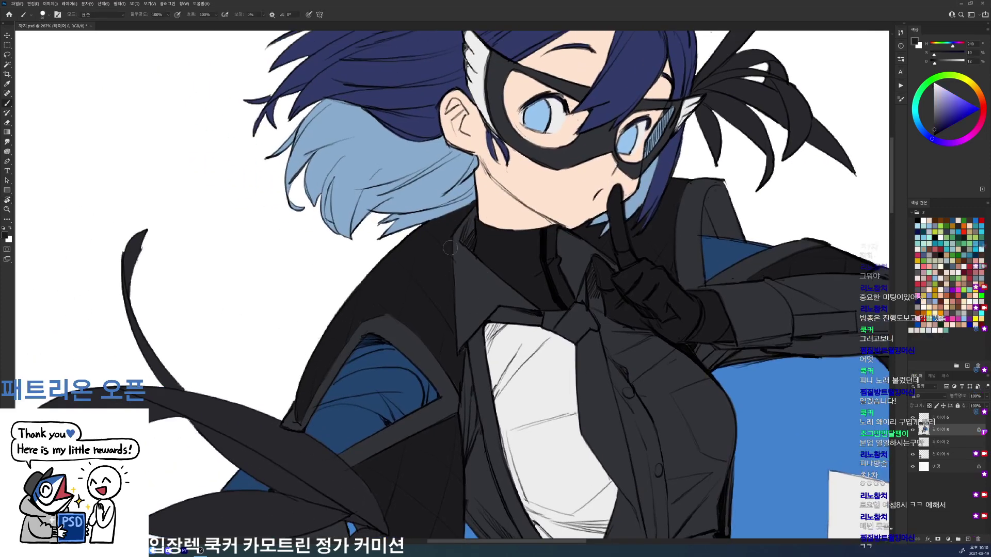
pyautogui.keyDown('alt'); pyautogui.click(497, 342); pyautogui.keyUp('alt')
pyautogui.moveTo(460, 347); pyautogui.dragTo(496, 301)
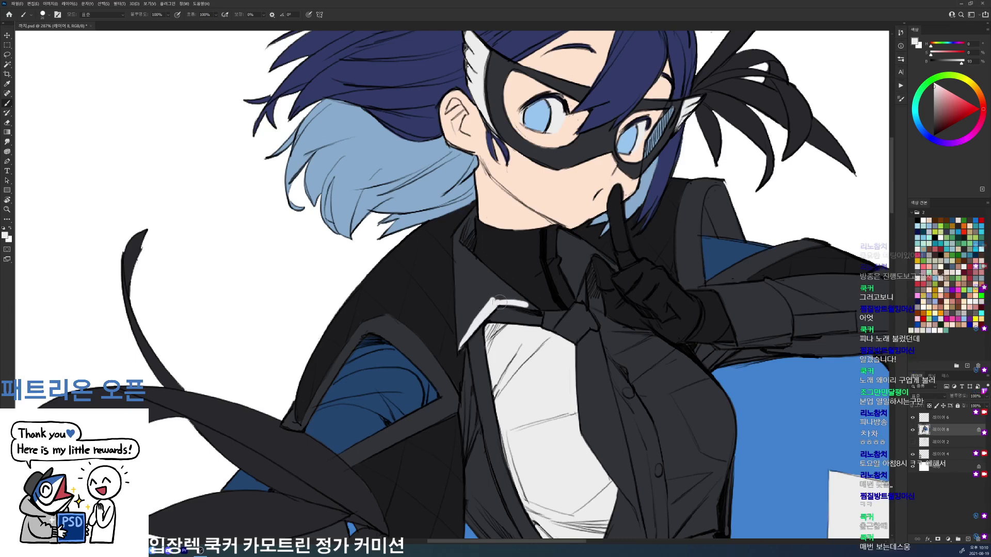
pyautogui.press('w')
pyautogui.click(497, 290)
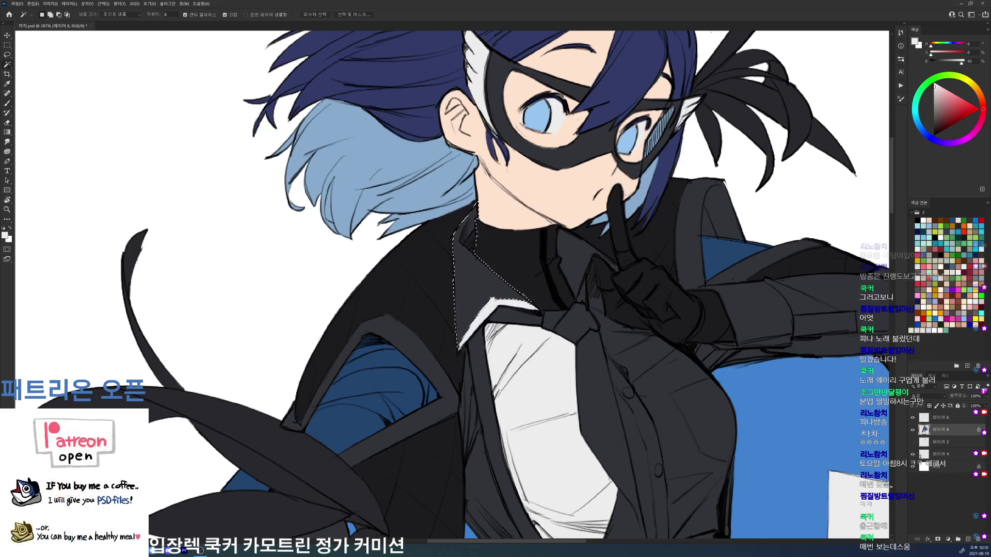
pyautogui.hotkey('alt', 'BackSpace')
# Step: Touch up the white collar flap's edges, resample the dark collar colour and save the document
pyautogui.press('b')
pyautogui.moveTo(470, 327)
pyautogui.mouseDown()
pyautogui.moveTo(489, 295)
pyautogui.moveTo(508, 298)
pyautogui.mouseUp()
pyautogui.keyDown('alt'); pyautogui.click(530, 300); pyautogui.keyUp('alt')
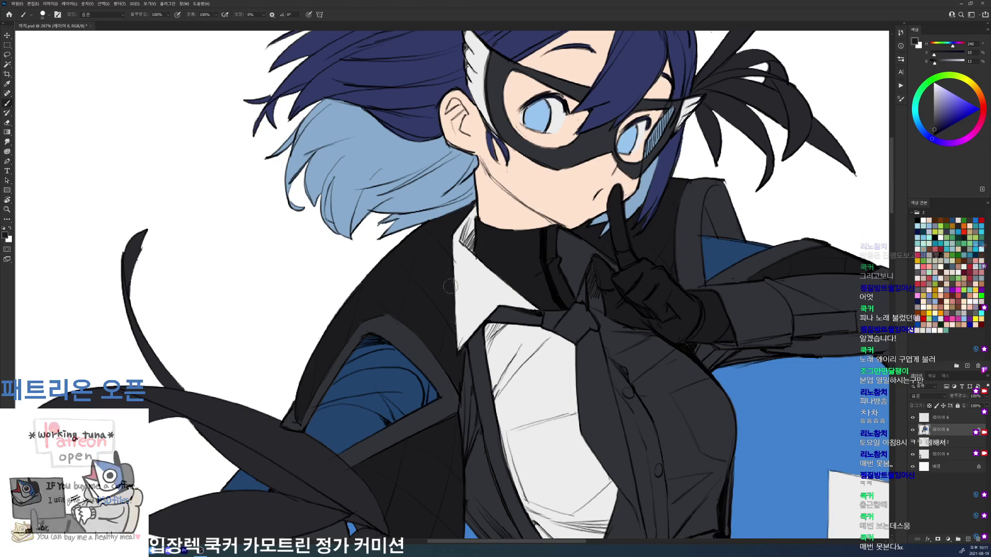
pyautogui.moveTo(497, 296); pyautogui.dragTo(467, 312)
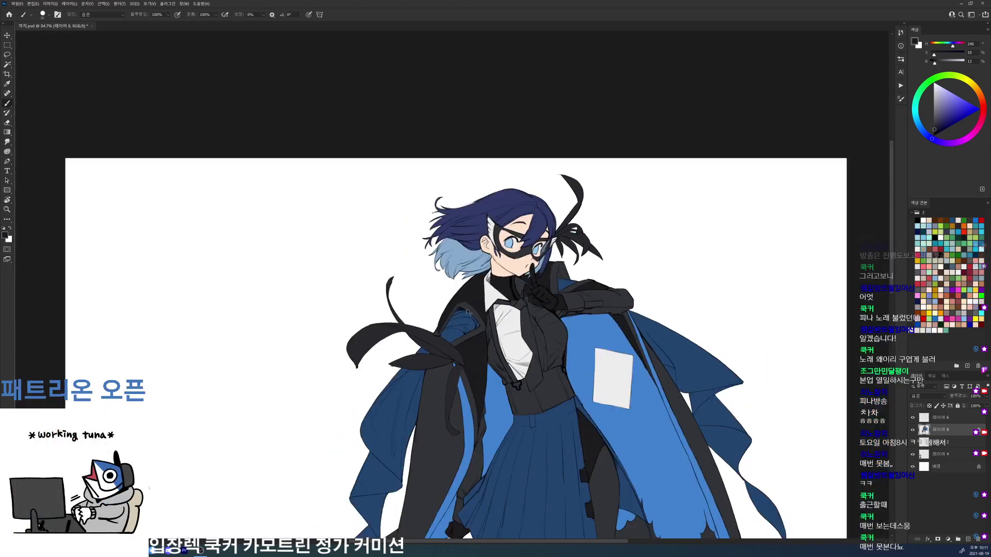
pyautogui.hotkey('ctrl', 's')
pyautogui.moveTo(618, 324); pyautogui.dragTo(691, 195)
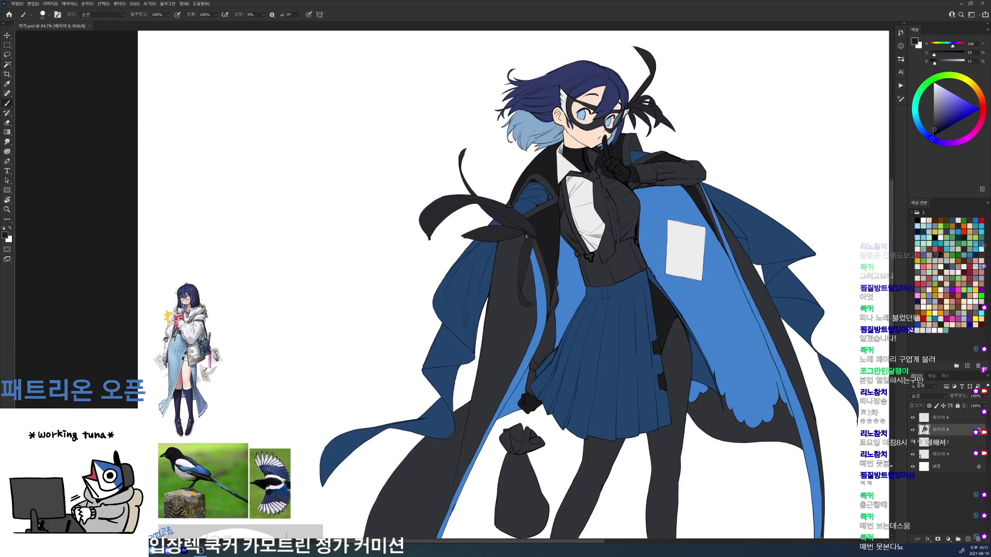
# Step: Outline the shirt strip between the suspender and the coat in the shirt's white, down to the waistband
pyautogui.scroll(5, 633, 184)
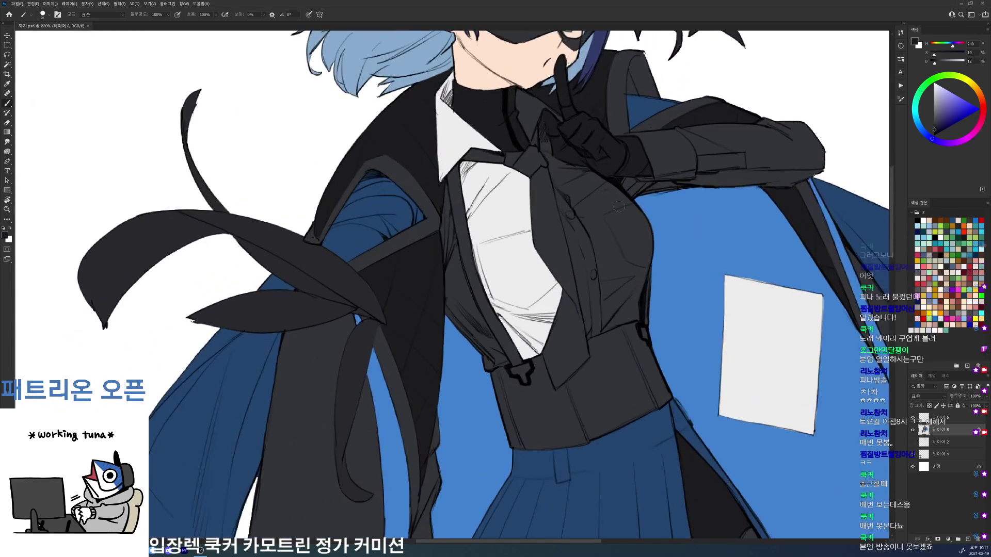
pyautogui.keyDown('alt'); pyautogui.click(534, 273); pyautogui.keyUp('alt')
pyautogui.scroll(2, 465, 246)
pyautogui.moveTo(441, 166); pyautogui.dragTo(444, 292)
pyautogui.moveTo(436, 257)
pyautogui.mouseDown()
pyautogui.moveTo(444, 336)
pyautogui.moveTo(495, 386)
pyautogui.moveTo(501, 412)
pyautogui.moveTo(523, 403)
pyautogui.mouseUp()
pyautogui.moveTo(503, 362); pyautogui.dragTo(521, 400)
pyautogui.keyDown('alt'); pyautogui.click(498, 347); pyautogui.keyUp('alt')
pyautogui.keyDown('alt'); pyautogui.click(519, 399); pyautogui.keyUp('alt')
pyautogui.moveTo(439, 173); pyautogui.dragTo(463, 284)
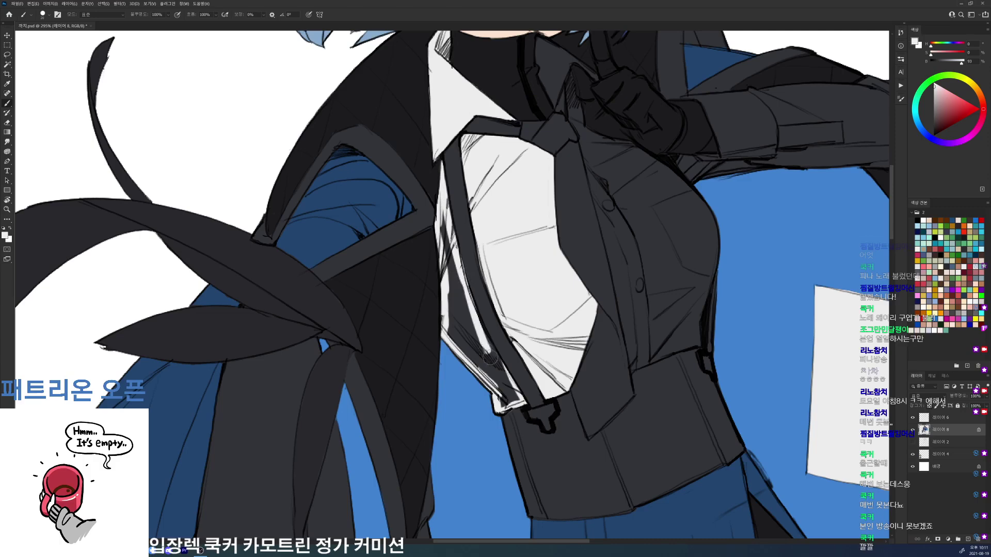
# Step: Select the outlined shirt strip outside the suspender, expand the selection and fill it with white
pyautogui.press('w')
pyautogui.click(471, 349)
pyautogui.hotkey('alt', 's')
pyautogui.press('m')
pyautogui.press('e')
pyautogui.press('Return')
pyautogui.hotkey('alt', 'Delete')
pyautogui.hotkey('ctrl', 'd')
pyautogui.moveTo(470, 347); pyautogui.dragTo(444, 305)
# Step: Sample the arm ribbon's black and paint it along the side edge of the high waistband
pyautogui.press('b')
pyautogui.keyDown('alt'); pyautogui.click(591, 317); pyautogui.keyUp('alt')
pyautogui.keyDown('alt'); pyautogui.click(303, 332); pyautogui.keyUp('alt')
pyautogui.moveTo(491, 368); pyautogui.dragTo(516, 441)
pyautogui.hotkey('ctrl', 'z')
pyautogui.moveTo(493, 371); pyautogui.dragTo(521, 455)
pyautogui.hotkey('ctrl', 'z')
pyautogui.moveTo(483, 374); pyautogui.dragTo(499, 429)
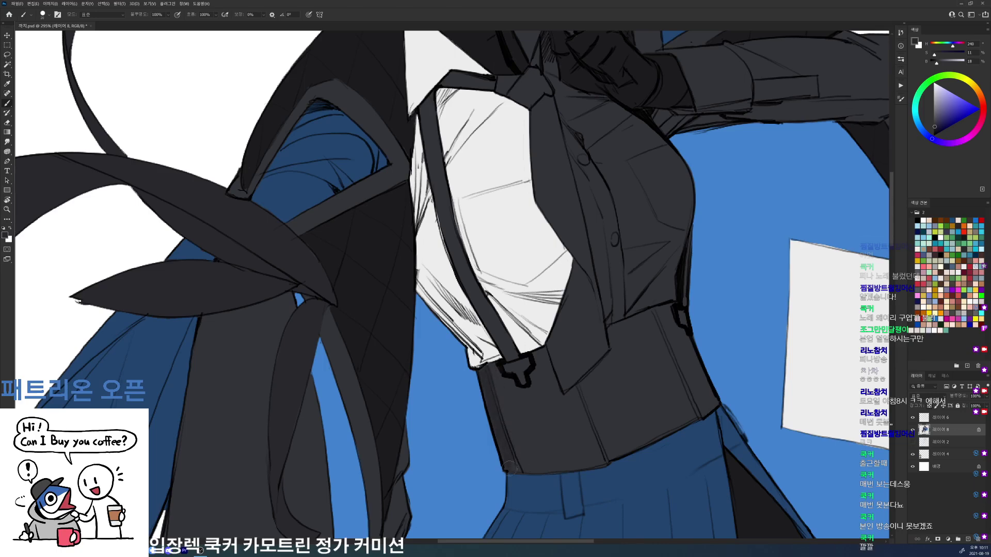
# Step: Outline the rest of the waistband in the ribbon's black, select its interior, grow the selection and fill it
pyautogui.moveTo(581, 388)
pyautogui.mouseDown()
pyautogui.moveTo(609, 452)
pyautogui.moveTo(637, 447)
pyautogui.moveTo(611, 456)
pyautogui.moveTo(671, 430)
pyautogui.mouseUp()
pyautogui.moveTo(584, 382)
pyautogui.mouseDown()
pyautogui.moveTo(609, 330)
pyautogui.moveTo(618, 356)
pyautogui.moveTo(625, 325)
pyautogui.moveTo(652, 317)
pyautogui.moveTo(615, 327)
pyautogui.moveTo(648, 313)
pyautogui.moveTo(687, 410)
pyautogui.mouseUp()
pyautogui.press('w')
pyautogui.click(670, 404)
pyautogui.hotkey('alt', 's')
pyautogui.press('g')
pyautogui.hotkey('alt', 'Delete')
pyautogui.hotkey('ctrl', 'd')
pyautogui.moveTo(637, 251); pyautogui.dragTo(614, 310)
pyautogui.press('b')
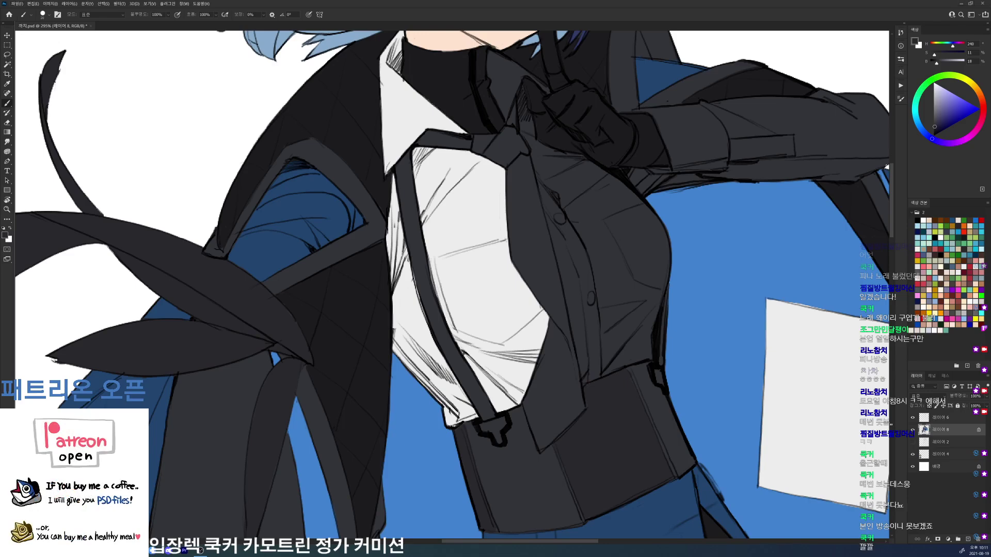
# Step: Outline the collar flap beside the raised finger in the shirt's white, removing the stray last stroke
pyautogui.moveTo(632, 277); pyautogui.dragTo(560, 336)
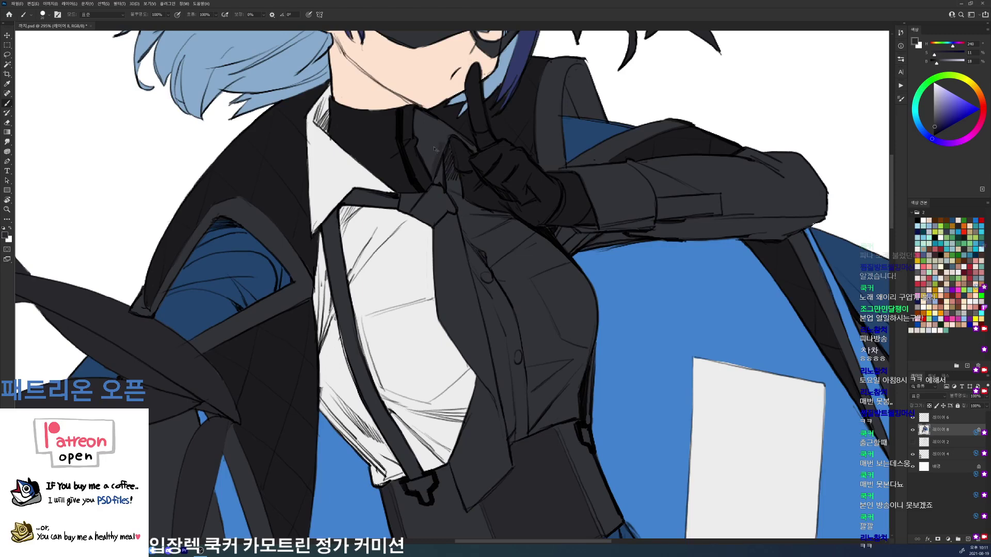
pyautogui.keyDown('alt'); pyautogui.click(414, 250); pyautogui.keyUp('alt')
pyautogui.moveTo(417, 111)
pyautogui.mouseDown()
pyautogui.moveTo(431, 173)
pyautogui.moveTo(437, 182)
pyautogui.moveTo(441, 151)
pyautogui.moveTo(449, 193)
pyautogui.mouseUp()
pyautogui.moveTo(445, 137)
pyautogui.mouseDown()
pyautogui.moveTo(454, 171)
pyautogui.moveTo(449, 151)
pyautogui.mouseUp()
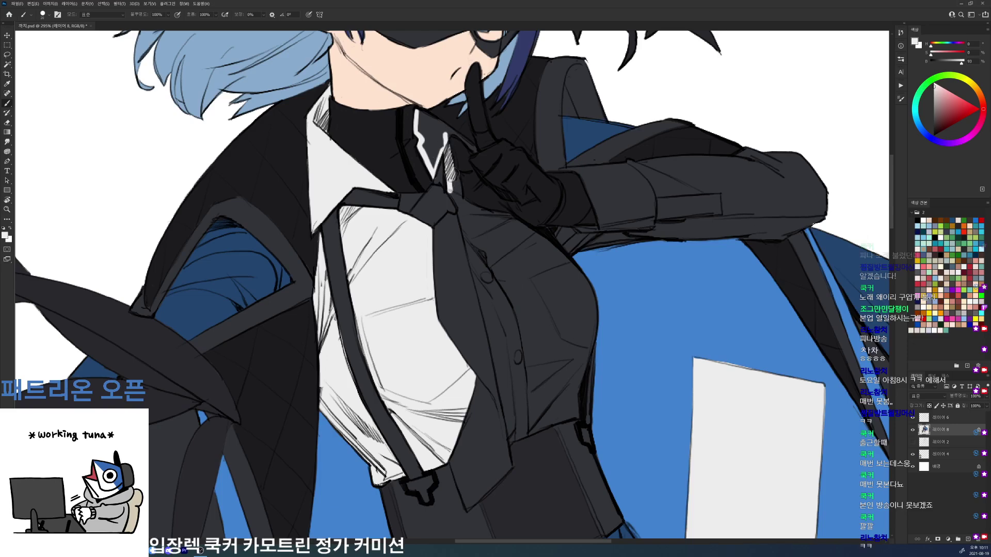
pyautogui.moveTo(427, 116); pyautogui.dragTo(474, 151)
pyautogui.hotkey('ctrl', 'z')
# Step: Outline the buttoned shirt front in white along the necktie, the waistband, the chest's outer curve and the glove
pyautogui.moveTo(448, 182); pyautogui.dragTo(501, 373)
pyautogui.moveTo(483, 304)
pyautogui.mouseDown()
pyautogui.moveTo(513, 439)
pyautogui.moveTo(572, 418)
pyautogui.moveTo(579, 369)
pyautogui.mouseUp()
pyautogui.moveTo(595, 329); pyautogui.dragTo(577, 388)
pyautogui.press('r')
pyautogui.moveTo(504, 211); pyautogui.dragTo(539, 256)
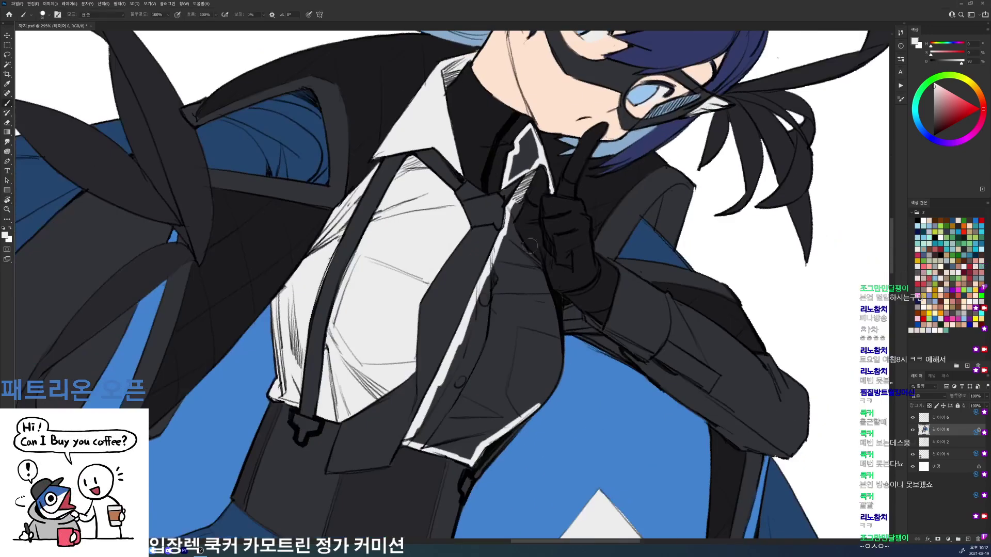
pyautogui.moveTo(517, 210)
pyautogui.mouseDown()
pyautogui.moveTo(518, 245)
pyautogui.moveTo(518, 225)
pyautogui.moveTo(538, 263)
pyautogui.mouseUp()
pyautogui.keyDown('alt'); pyautogui.click(519, 224); pyautogui.keyUp('alt')
pyautogui.moveTo(519, 224)
pyautogui.mouseDown()
pyautogui.moveTo(553, 327)
pyautogui.moveTo(544, 275)
pyautogui.moveTo(557, 352)
pyautogui.moveTo(543, 398)
pyautogui.mouseUp()
pyautogui.keyDown('alt'); pyautogui.click(522, 245); pyautogui.keyUp('alt')
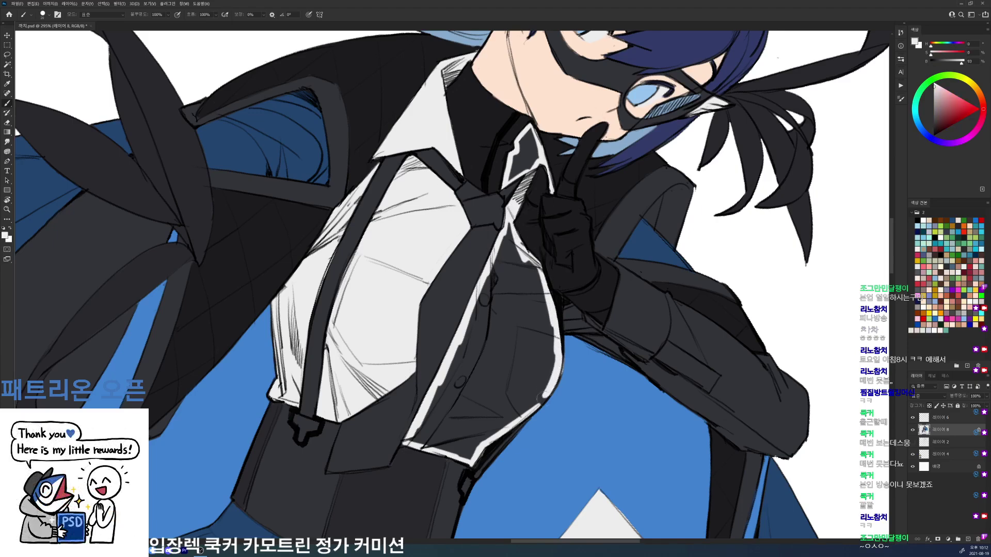
pyautogui.keyDown('alt'); pyautogui.click(559, 371); pyautogui.keyUp('alt')
# Step: Select the outlined shirt front and the second collar flap and fill both with the shirt's white
pyautogui.press('w')
pyautogui.press('b')
pyautogui.keyDown('alt'); pyautogui.click(447, 231); pyautogui.keyUp('alt')
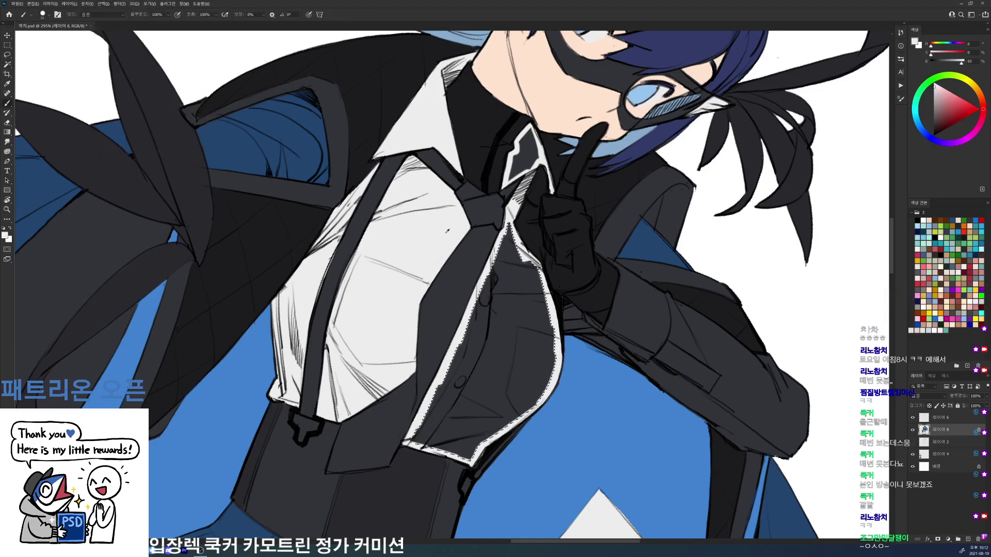
pyautogui.hotkey('alt', 'BackSpace')
pyautogui.press('w')
pyautogui.click(528, 160)
pyautogui.hotkey('alt', 's')
pyautogui.press('g')
pyautogui.hotkey('alt', 'BackSpace')
pyautogui.hotkey('ctrl', 'd')
pyautogui.press('r')
pyautogui.moveTo(707, 236); pyautogui.dragTo(723, 197)
pyautogui.press('Escape')
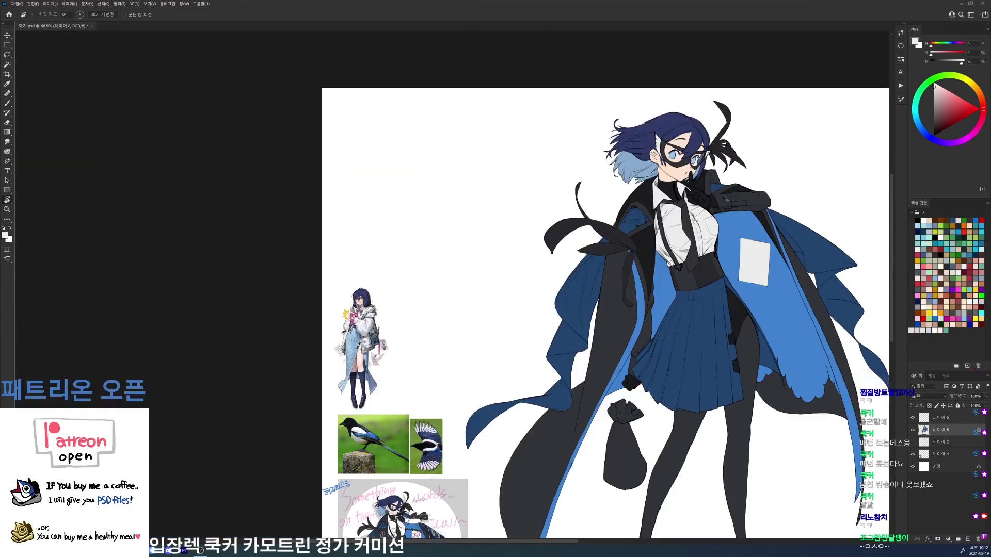
# Step: Outline the lowered arm's sleeve along the coat in white, select the sleeve area and fill it
pyautogui.scroll(4, 675, 308)
pyautogui.press('b')
pyautogui.moveTo(605, 233); pyautogui.dragTo(578, 364)
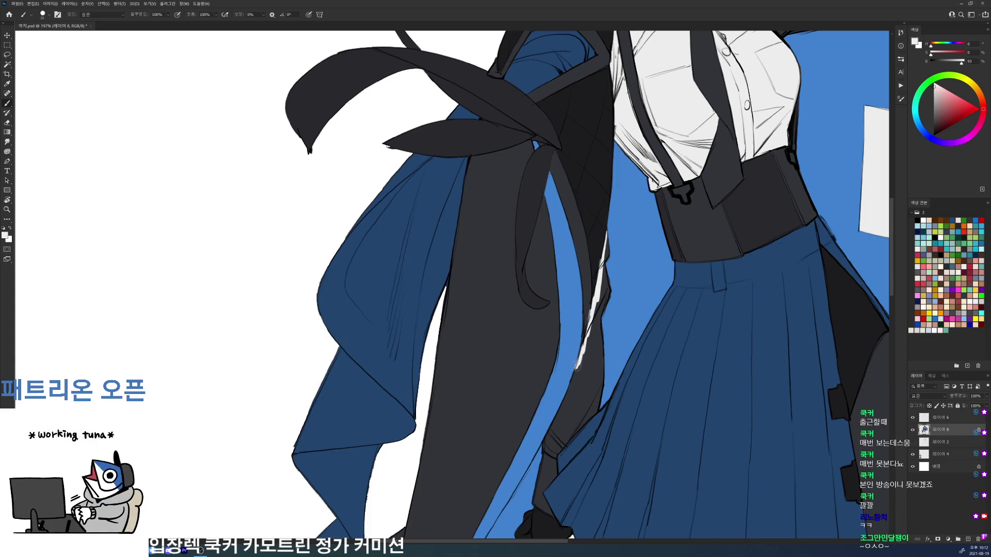
pyautogui.press('w')
pyautogui.click(605, 309)
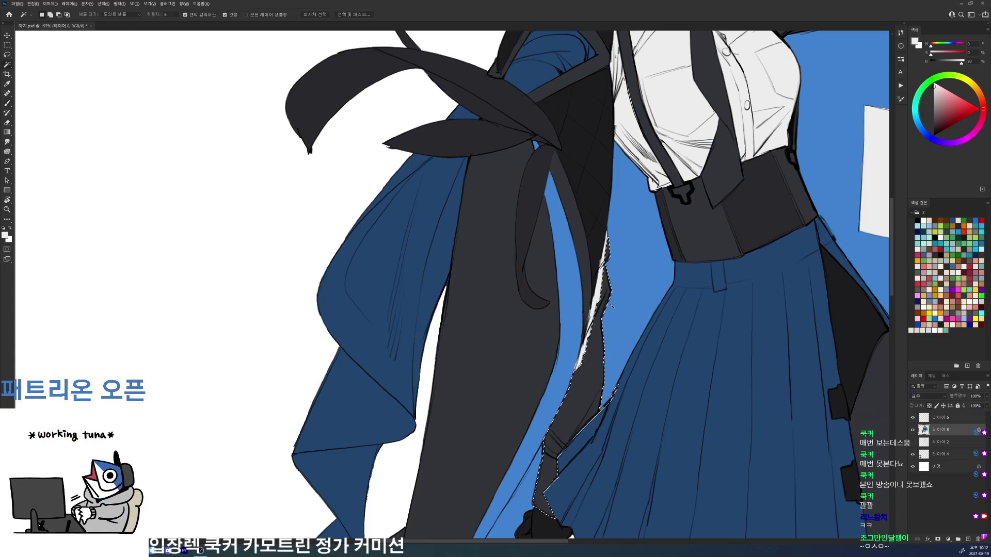
pyautogui.hotkey('alt', 'BackSpace')
pyautogui.hotkey('ctrl', 'd')
pyautogui.press('b')
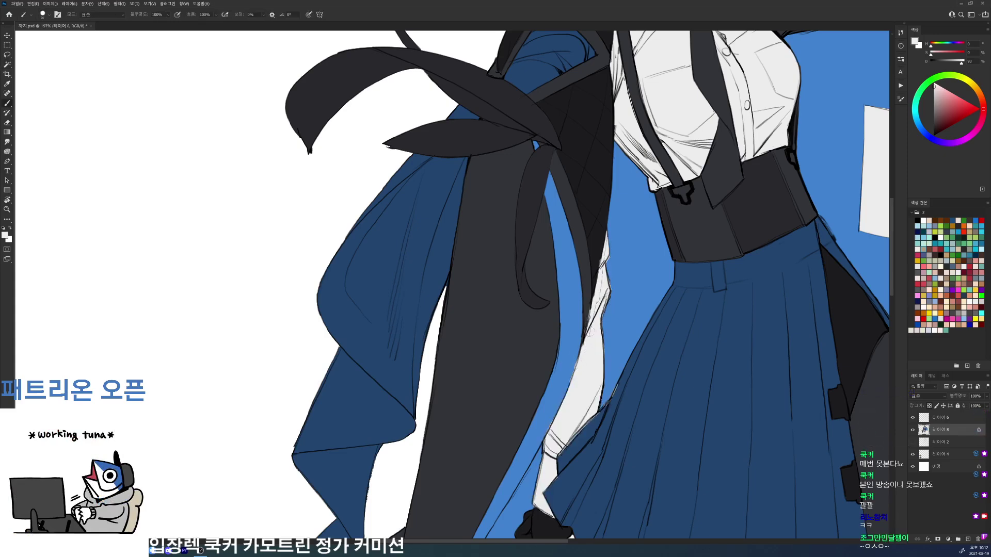
# Step: Clean up the border between the lowered sleeve and the skirt with sampled neighbouring colours and save the document
pyautogui.keyDown('alt'); pyautogui.click(574, 338); pyautogui.keyUp('alt')
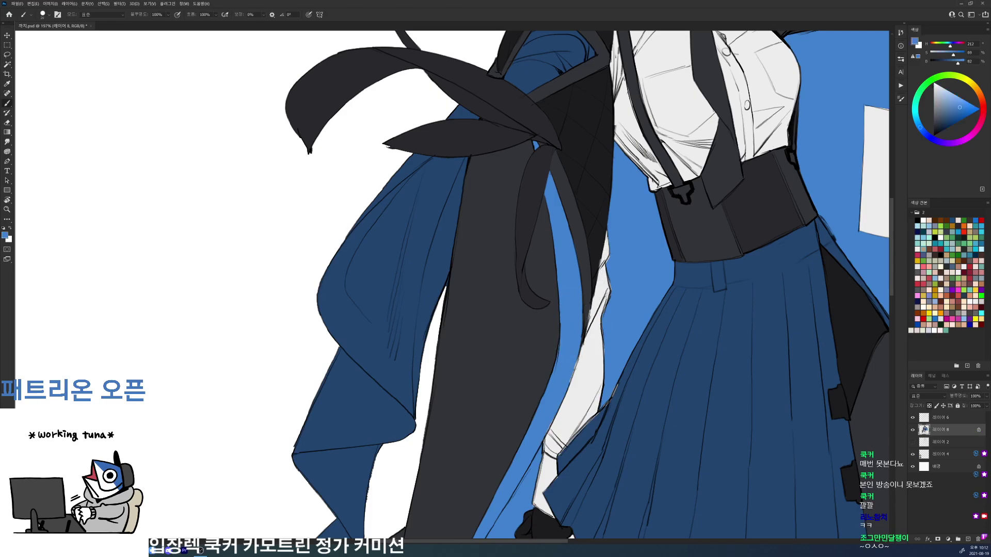
pyautogui.keyDown('alt'); pyautogui.click(604, 430); pyautogui.keyUp('alt')
pyautogui.moveTo(610, 405); pyautogui.dragTo(614, 393)
pyautogui.keyDown('alt'); pyautogui.click(615, 388); pyautogui.keyUp('alt')
pyautogui.keyDown('alt'); pyautogui.click(563, 455); pyautogui.keyUp('alt')
pyautogui.moveTo(606, 402); pyautogui.dragTo(491, 402)
pyautogui.hotkey('ctrl', 's')
pyautogui.moveTo(573, 364); pyautogui.dragTo(683, 362)
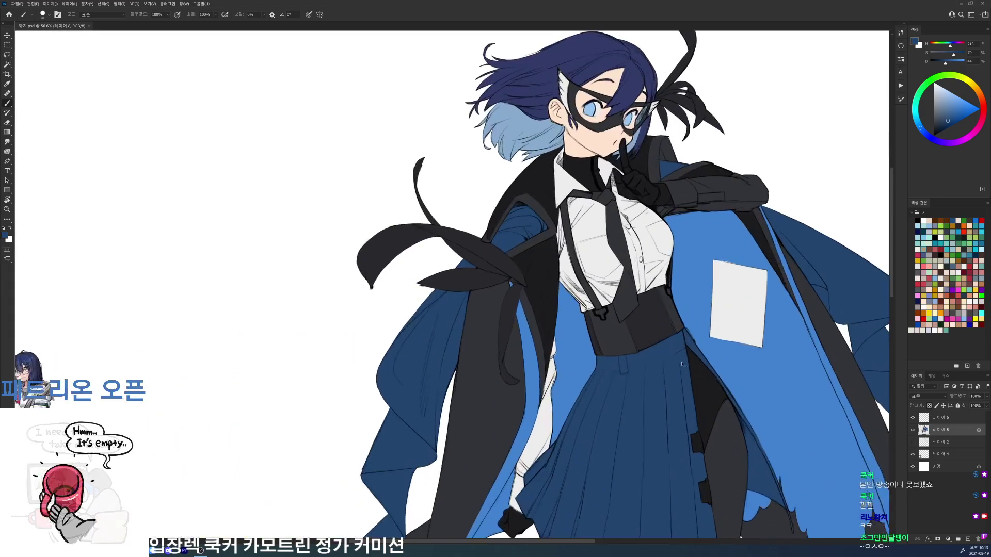
# Step: Outline the raised arm's sleeve in the shirt's white at the cuff and along the underarm
pyautogui.scroll(4, 683, 362)
pyautogui.keyDown('alt'); pyautogui.click(588, 361); pyautogui.keyUp('alt')
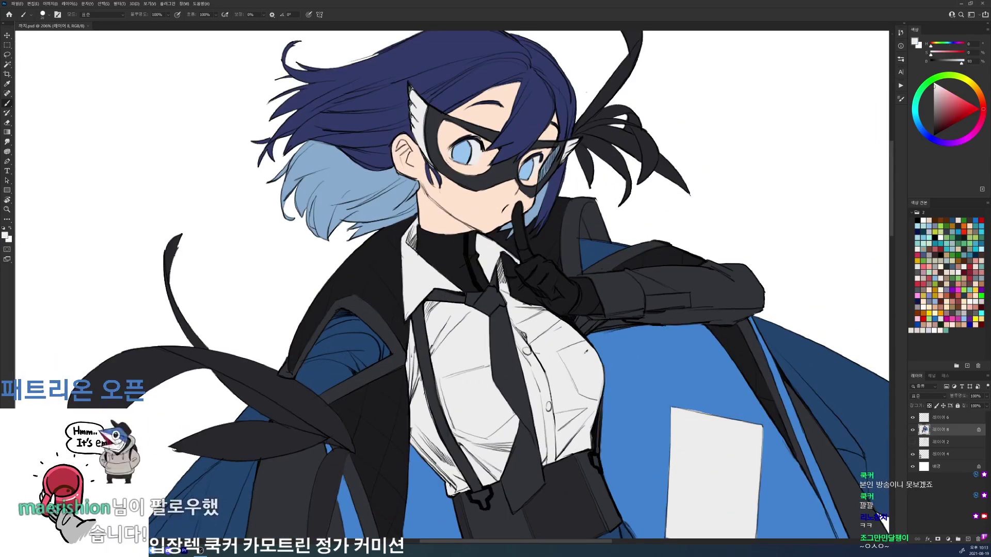
pyautogui.moveTo(598, 323); pyautogui.dragTo(609, 315)
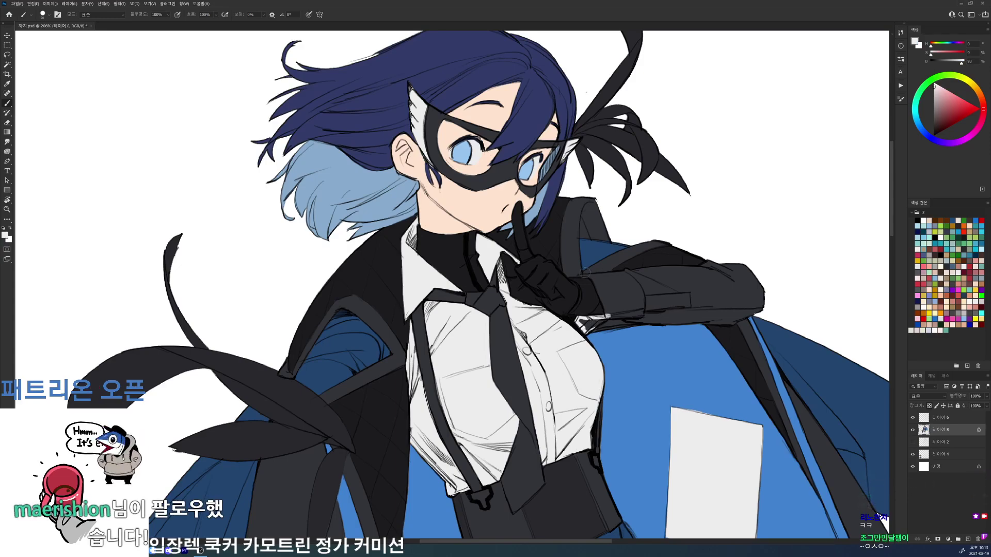
pyautogui.moveTo(586, 276)
pyautogui.mouseDown()
pyautogui.moveTo(638, 344)
pyautogui.moveTo(604, 437)
pyautogui.mouseUp()
pyautogui.press('r')
pyautogui.moveTo(640, 338); pyautogui.dragTo(636, 224)
pyautogui.moveTo(585, 321); pyautogui.dragTo(641, 275)
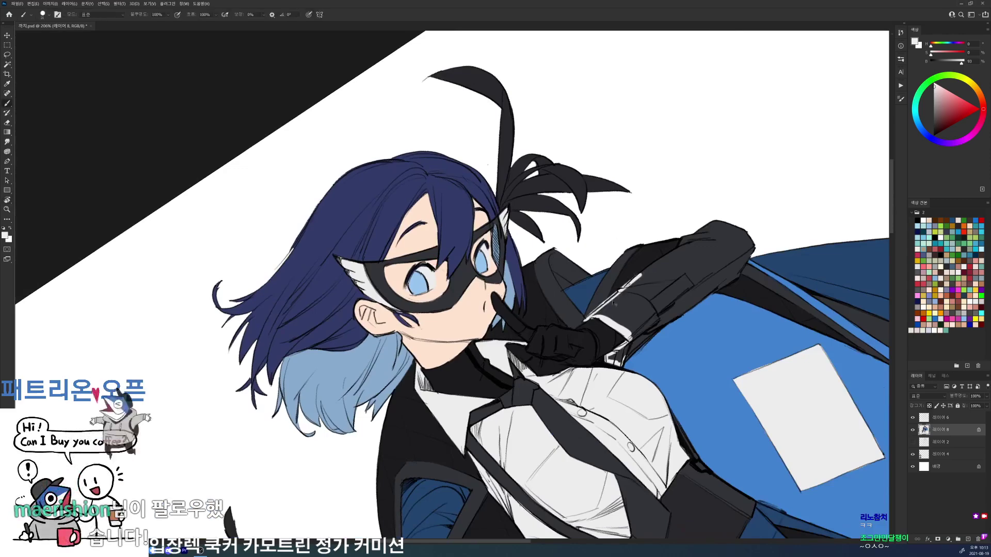
# Step: Select the raised arm's sleeve and fill it with the shirt's white
pyautogui.press('w')
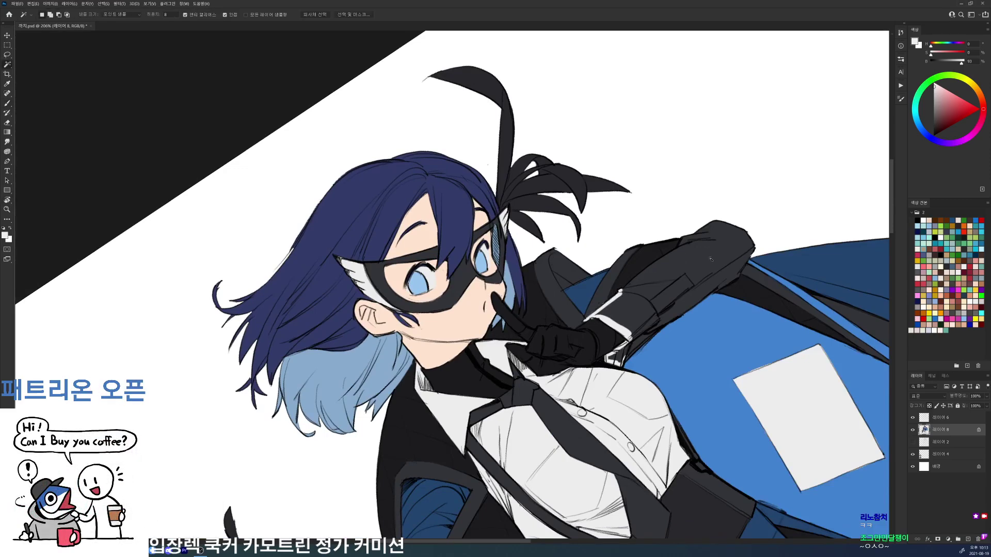
pyautogui.press('r')
pyautogui.moveTo(799, 190); pyautogui.dragTo(679, 224)
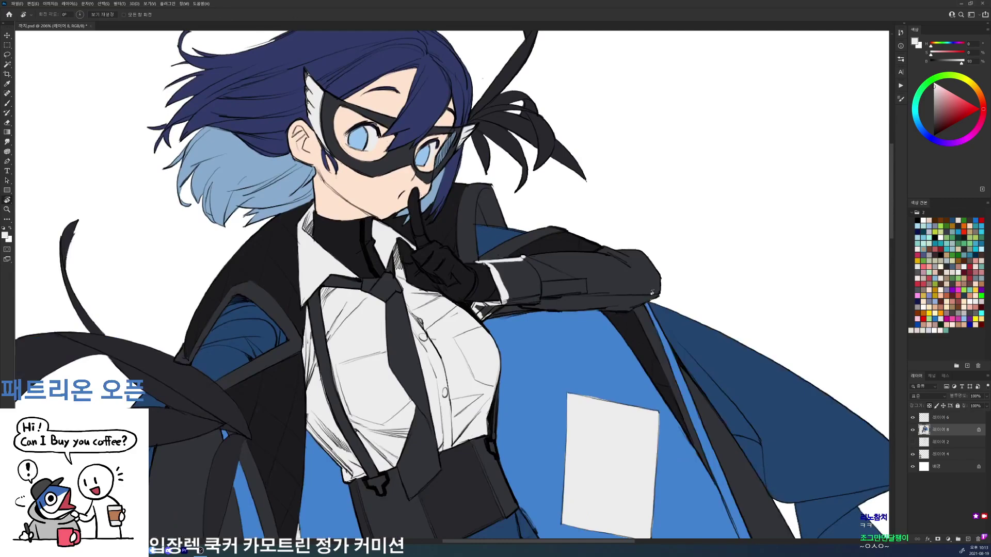
pyautogui.press('w')
pyautogui.click(640, 284)
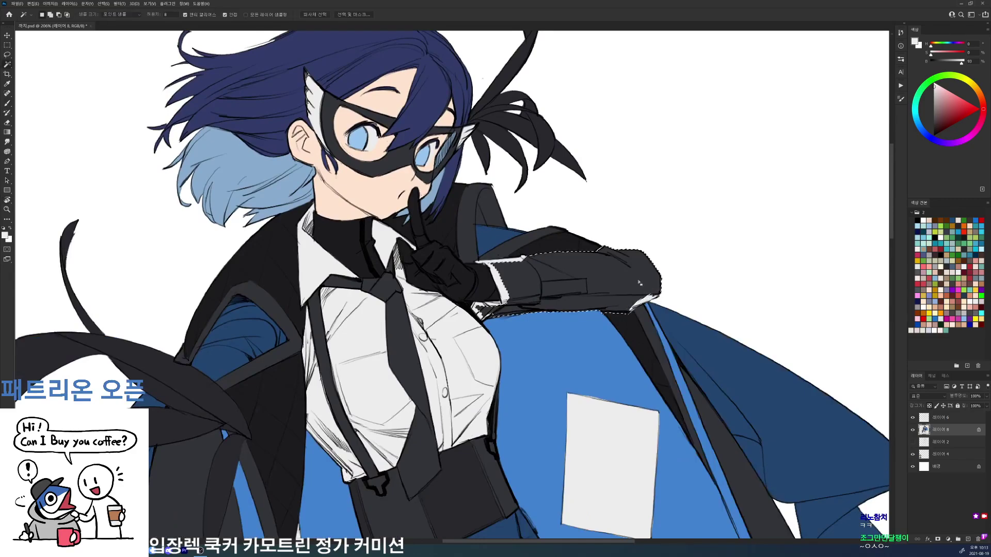
pyautogui.hotkey('alt', 'BackSpace')
pyautogui.hotkey('ctrl', 'd')
pyautogui.press('b')
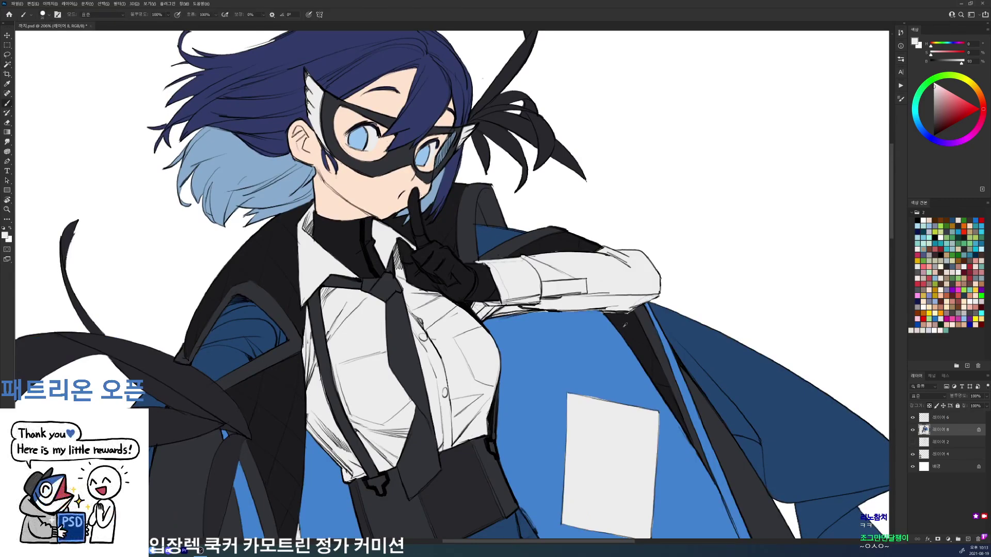
# Step: Touch up the raised sleeve's borders with sampled coat colours and save the document
pyautogui.keyDown('alt'); pyautogui.click(628, 325); pyautogui.keyUp('alt')
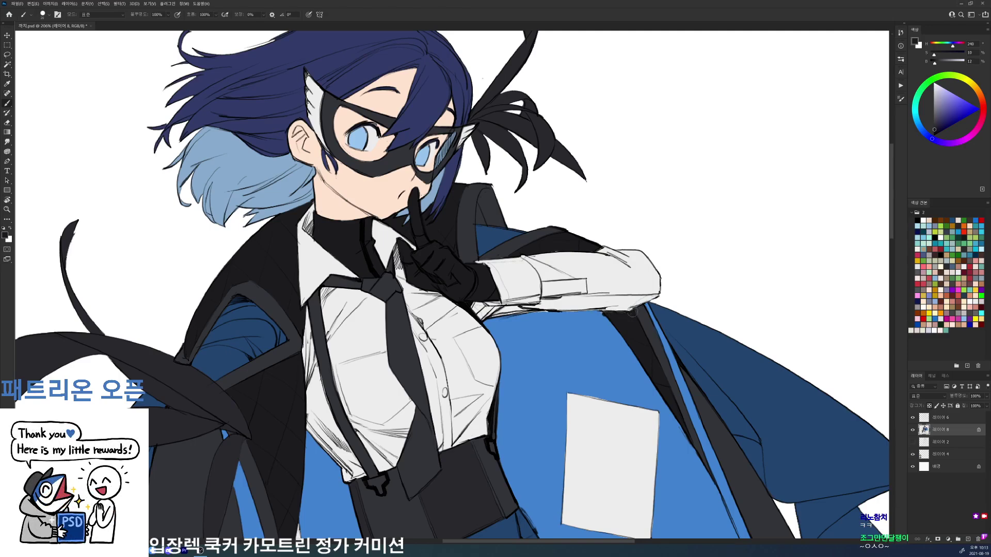
pyautogui.keyDown('alt'); pyautogui.click(605, 326); pyautogui.keyUp('alt')
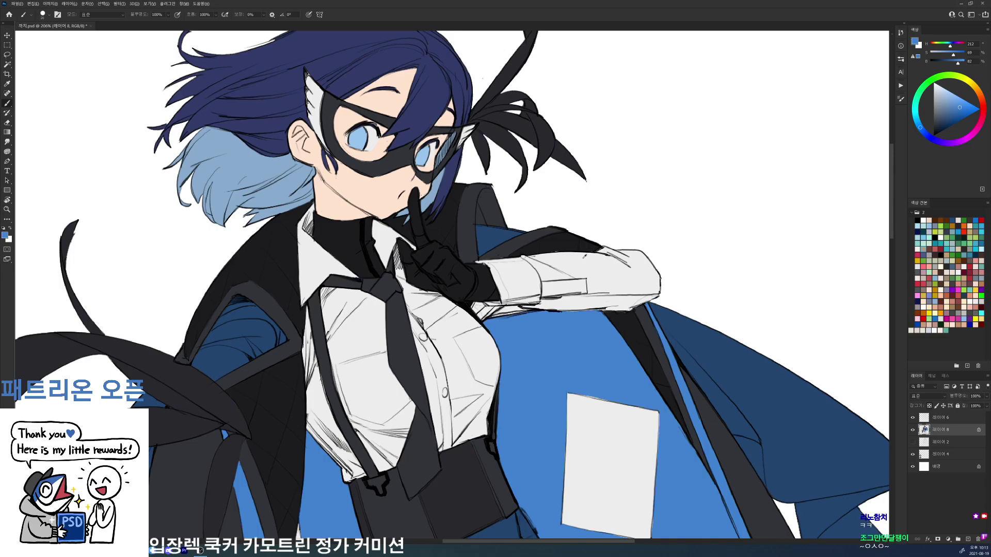
pyautogui.keyDown('alt'); pyautogui.click(565, 247); pyautogui.keyUp('alt')
pyautogui.moveTo(633, 210); pyautogui.dragTo(568, 210)
pyautogui.hotkey('ctrl', 's')
pyautogui.moveTo(741, 274); pyautogui.dragTo(734, 272)
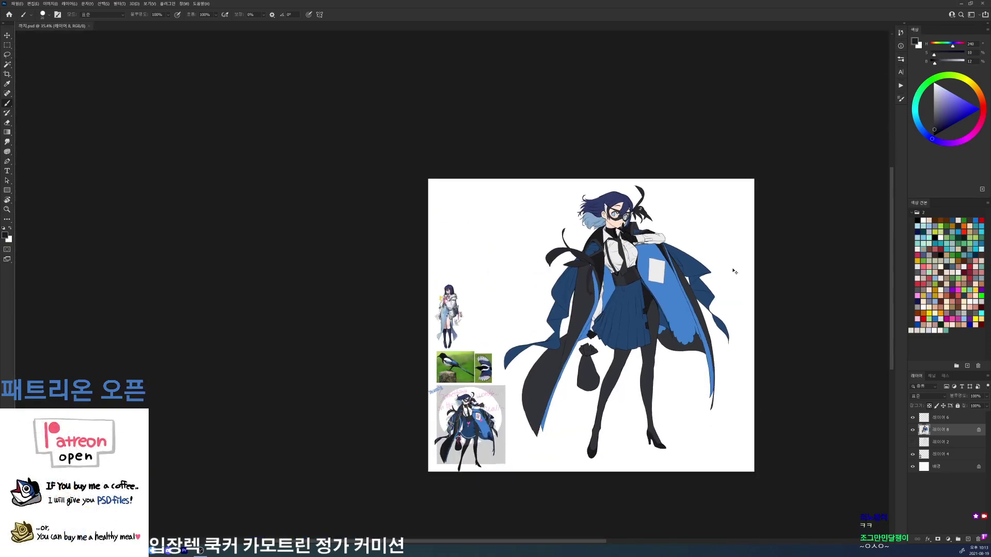